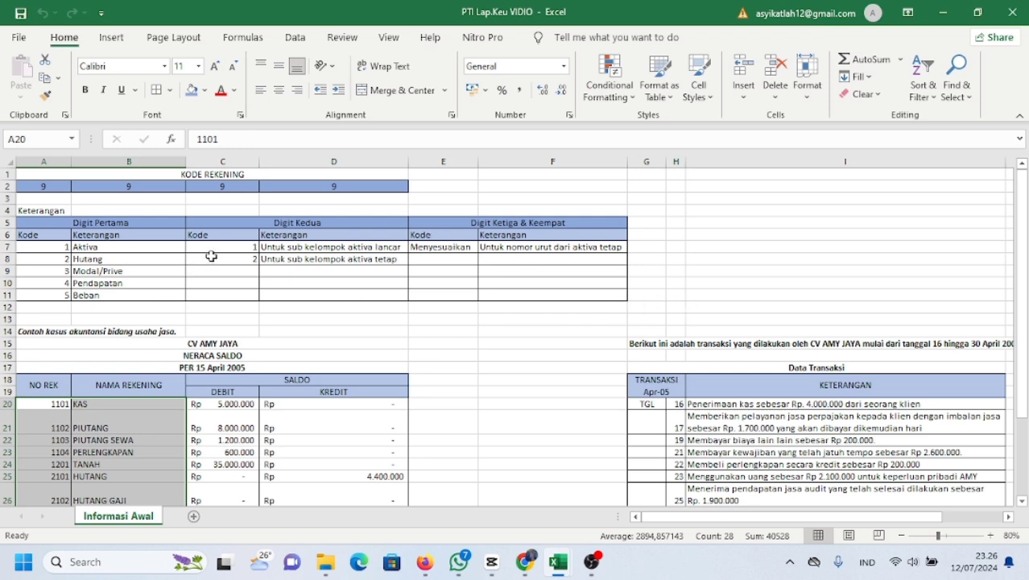
- Examine the account codes, transactions, adjustment data and the account rows of the NERACA SALDO table on the Informasi Awal sheet
{"action": "left_click", "coordinate": [269, 322]}
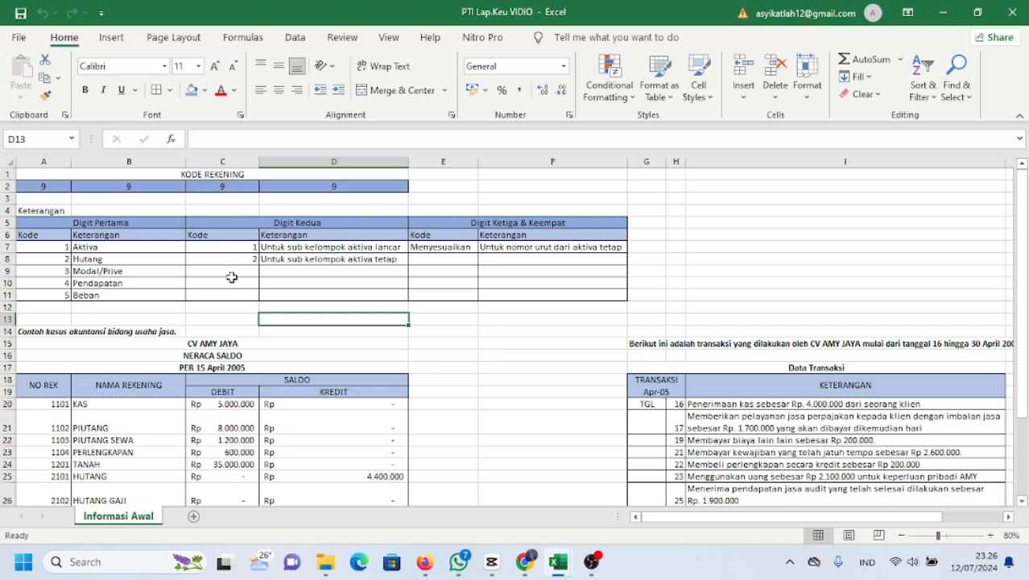
{"action": "left_click_drag", "start_coordinate": [827, 518], "coordinate": [882, 518]}
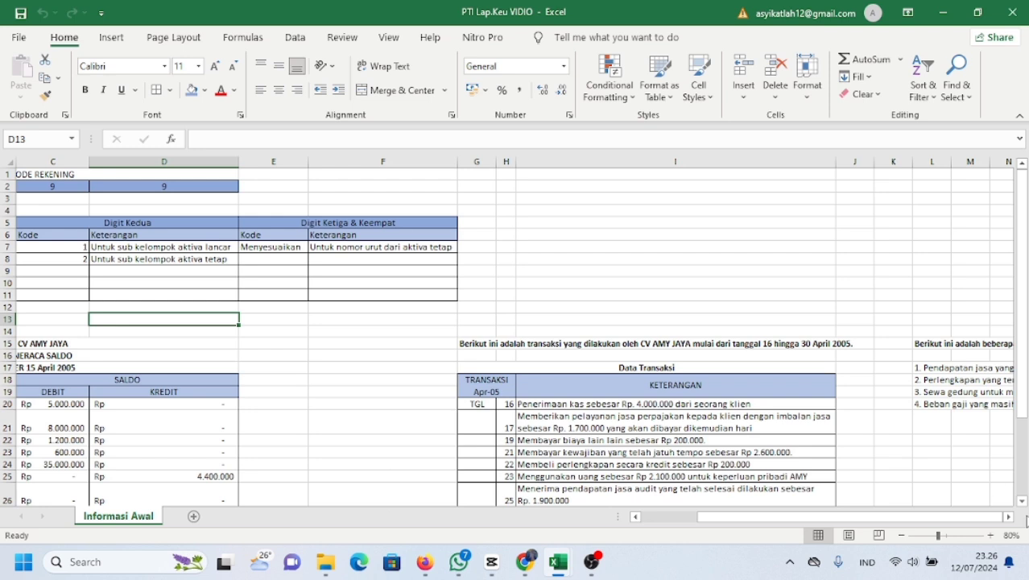
{"action": "left_click", "coordinate": [1008, 517]}
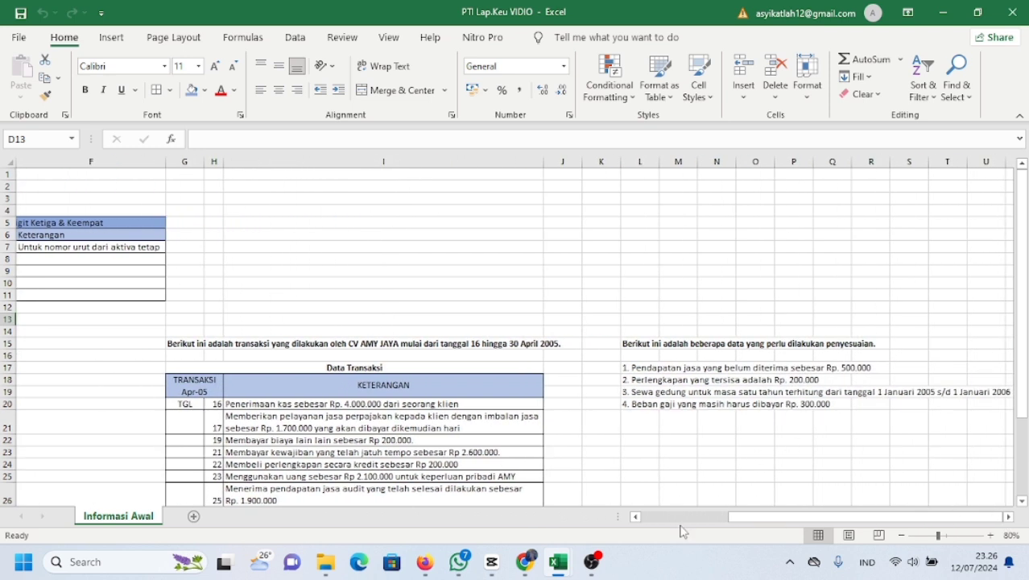
{"action": "left_click", "coordinate": [636, 516]}
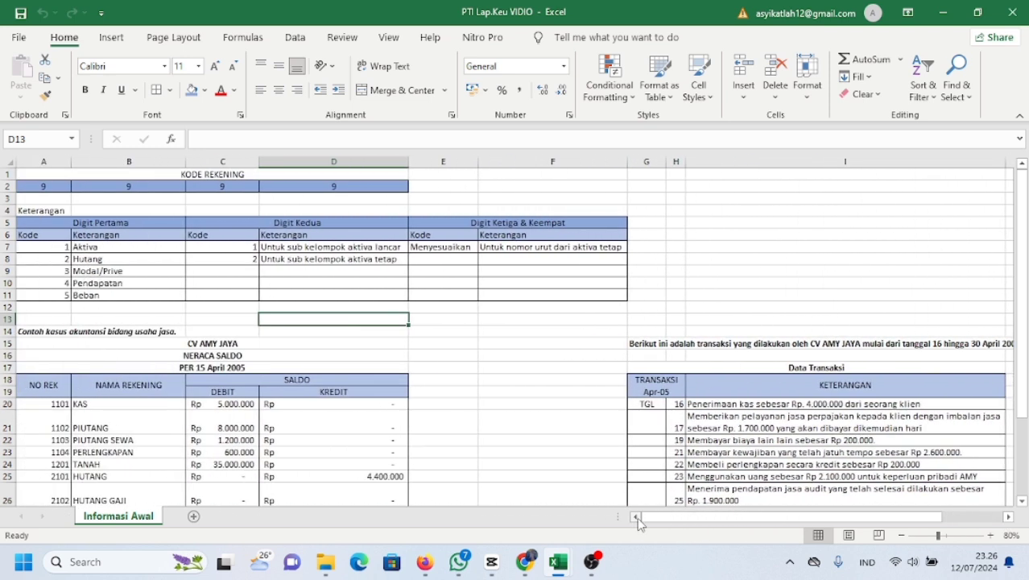
{"action": "scroll", "coordinate": [294, 300], "scroll_direction": "down", "scroll_amount": 4}
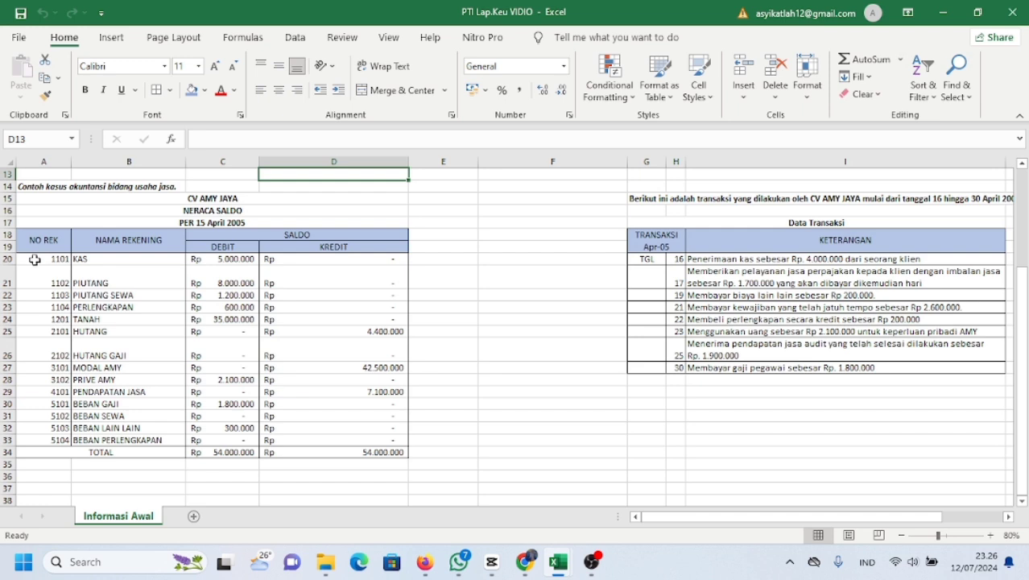
{"action": "left_click", "coordinate": [34, 259]}
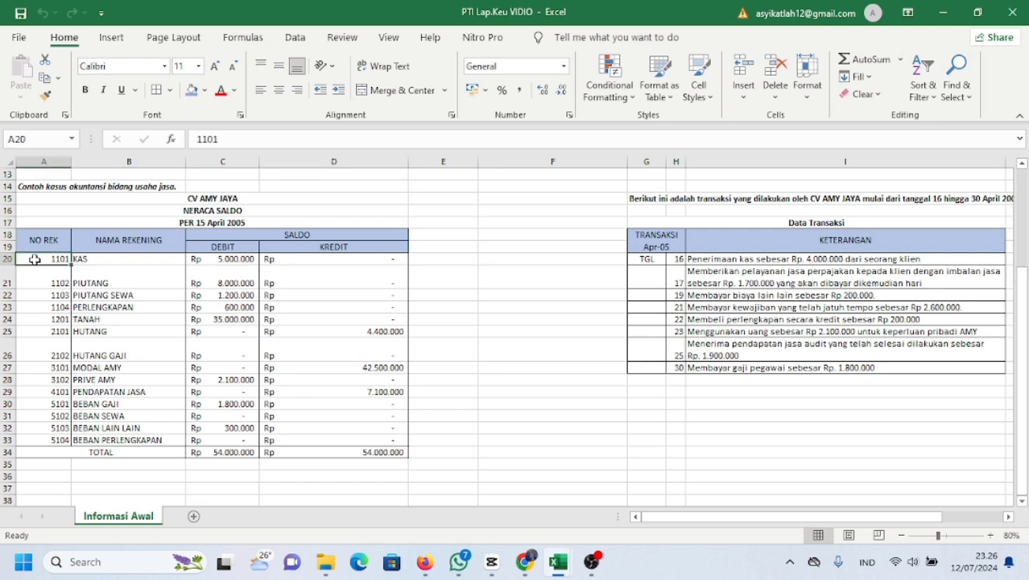
{"action": "left_click_drag", "start_coordinate": [35, 259], "coordinate": [322, 440]}
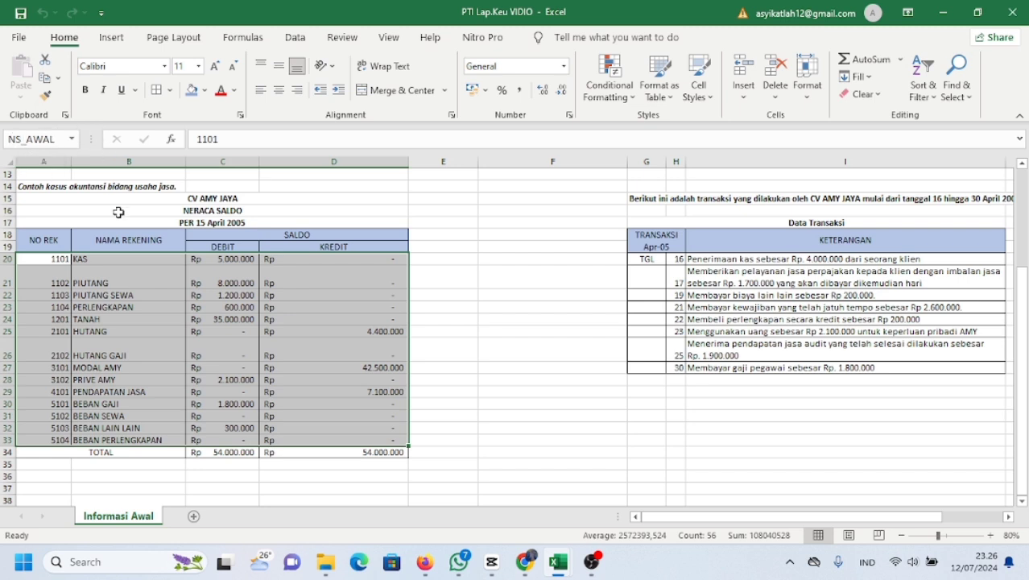
{"action": "left_click", "coordinate": [273, 213]}
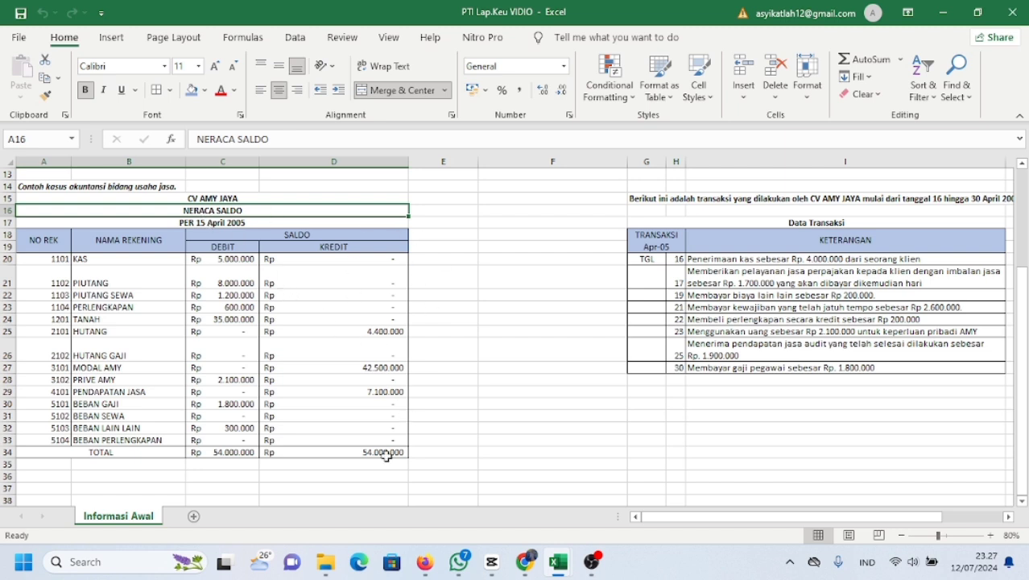
- Add a new worksheet and name it KODE REKENING
{"action": "left_click", "coordinate": [195, 516]}
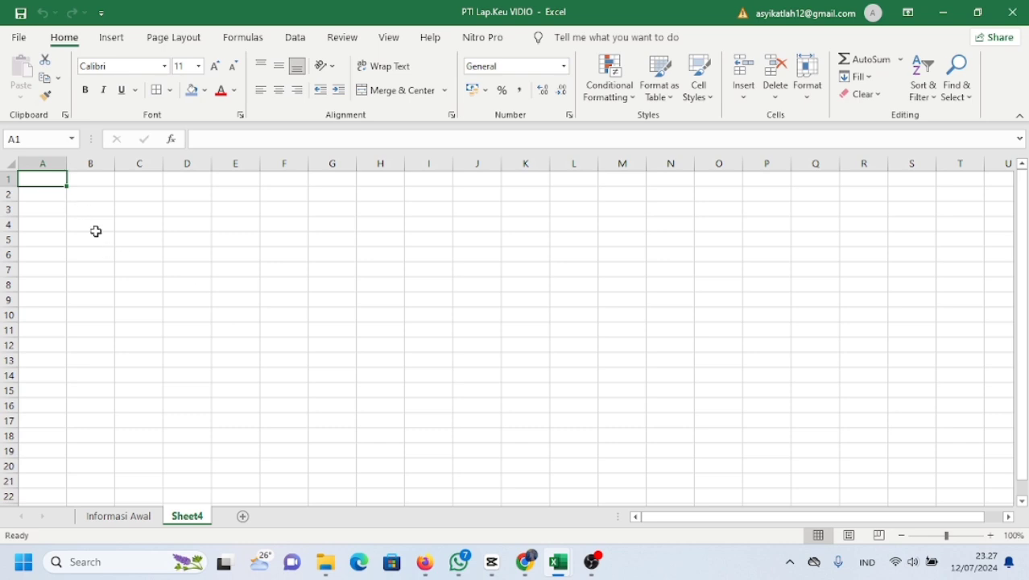
{"action": "double_click", "coordinate": [190, 517]}
{"action": "type", "text": "KODE REKENING"}
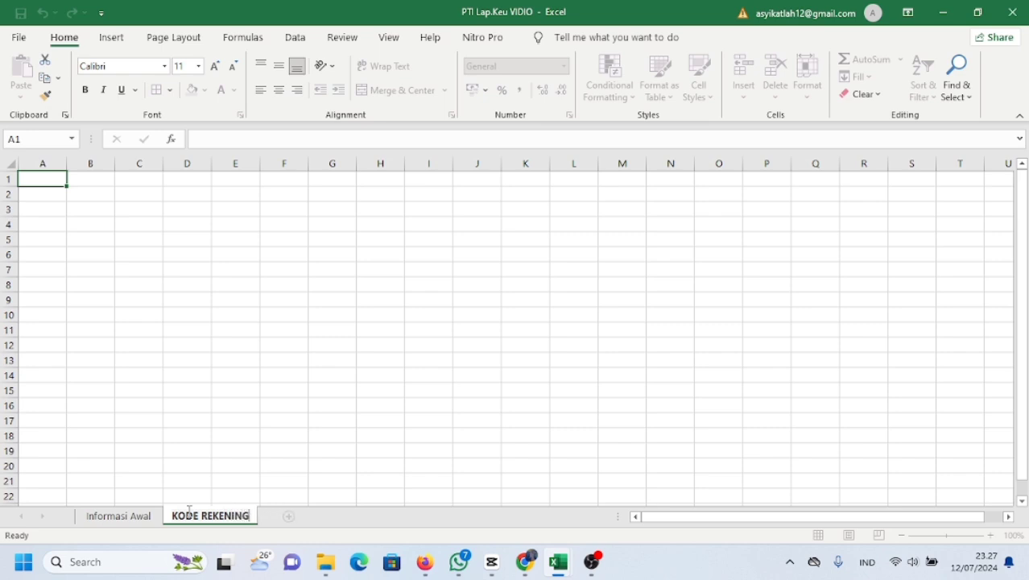
{"action": "key", "text": "Return"}
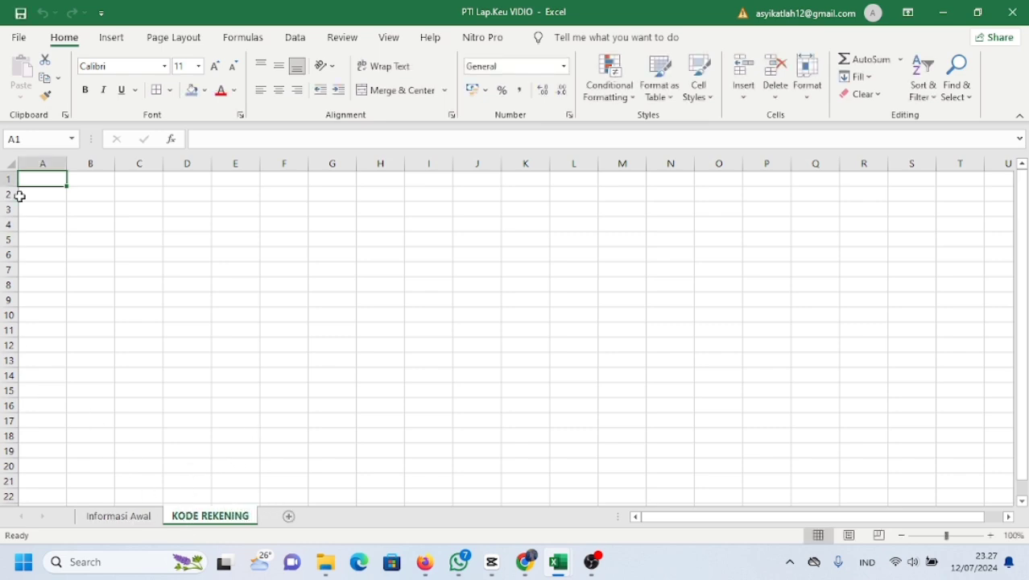
- Review the account code structure on the Informasi Awal sheet and enter the title "Tabel Rekening" in cell A1 of KODE REKENING
{"action": "left_click", "coordinate": [119, 516]}
{"action": "scroll", "coordinate": [145, 241], "scroll_direction": "up", "scroll_amount": 4}
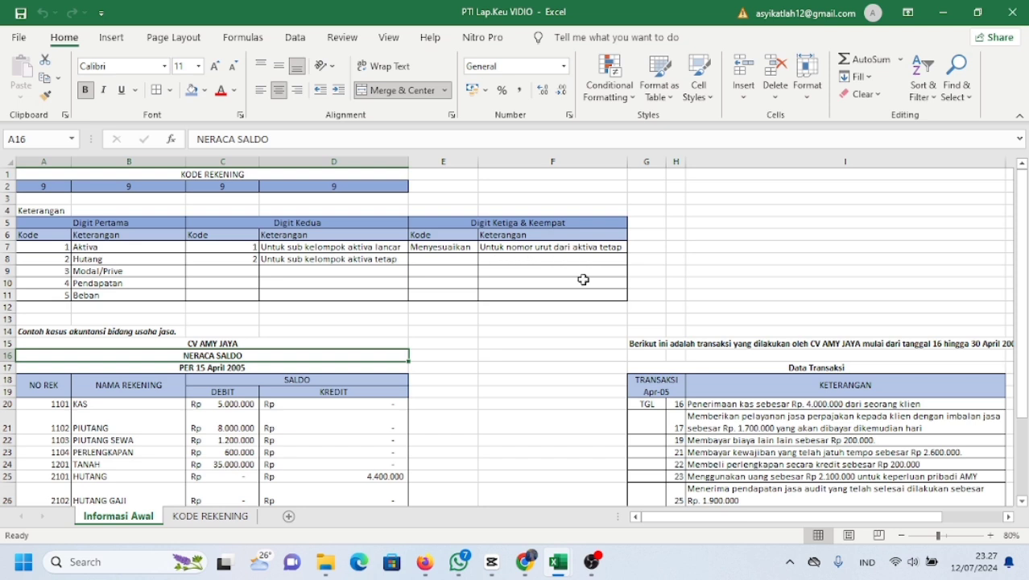
{"action": "left_click", "coordinate": [554, 341]}
{"action": "left_click", "coordinate": [255, 518]}
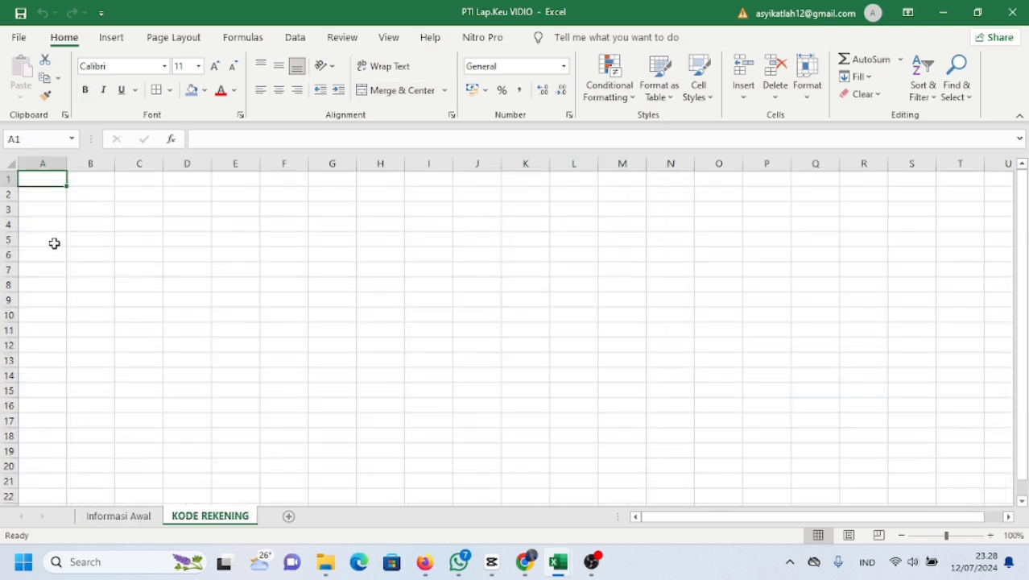
{"action": "double_click", "coordinate": [54, 178]}
{"action": "type", "text": "Tabel Rekening"}
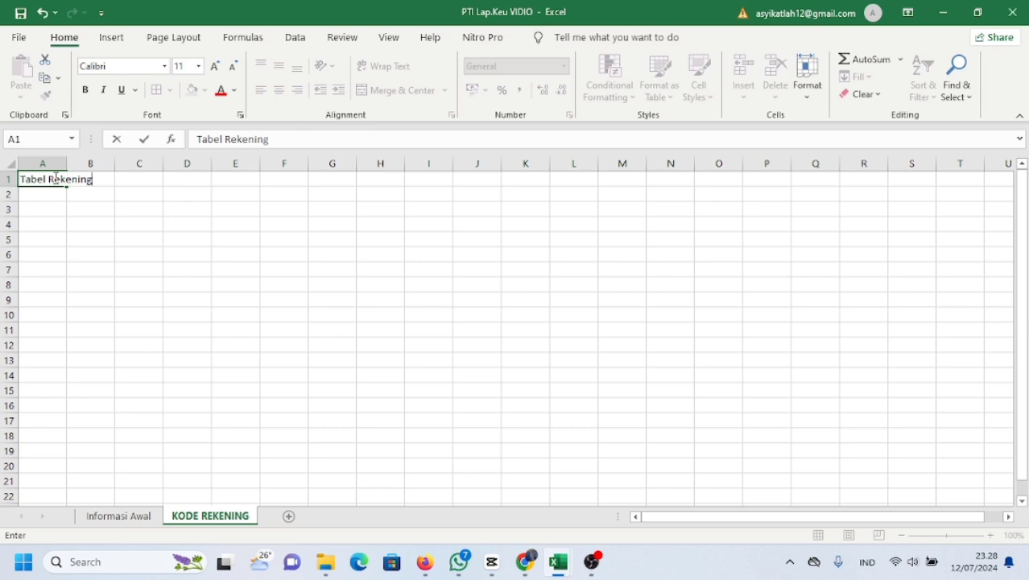
{"action": "key", "text": "Return"}
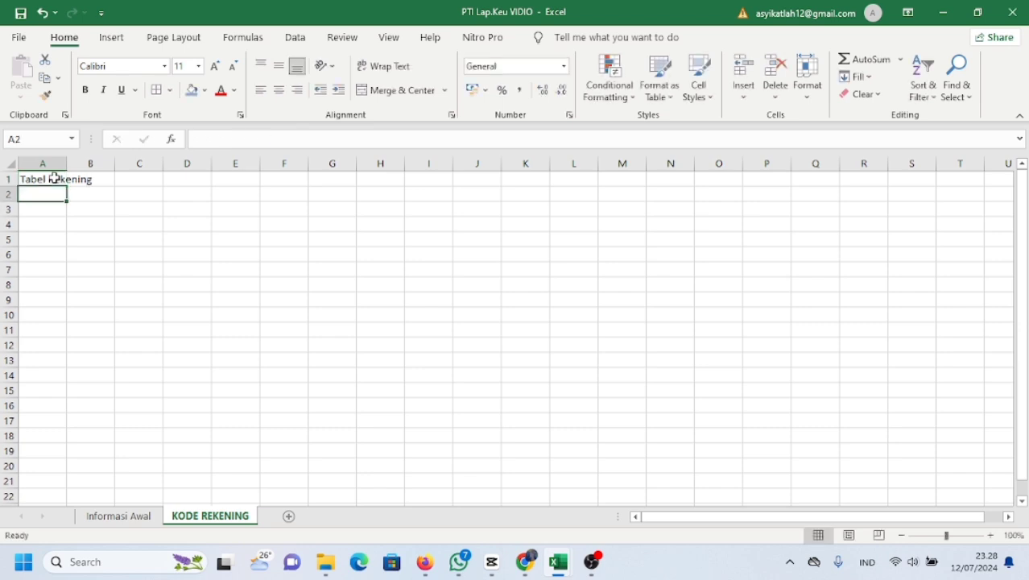
- Copy the NO REK and NAMA REKENING columns, without the TOTAL row, from Informasi Awal into KODE REKENING starting at cell A2
{"action": "left_click", "coordinate": [121, 516]}
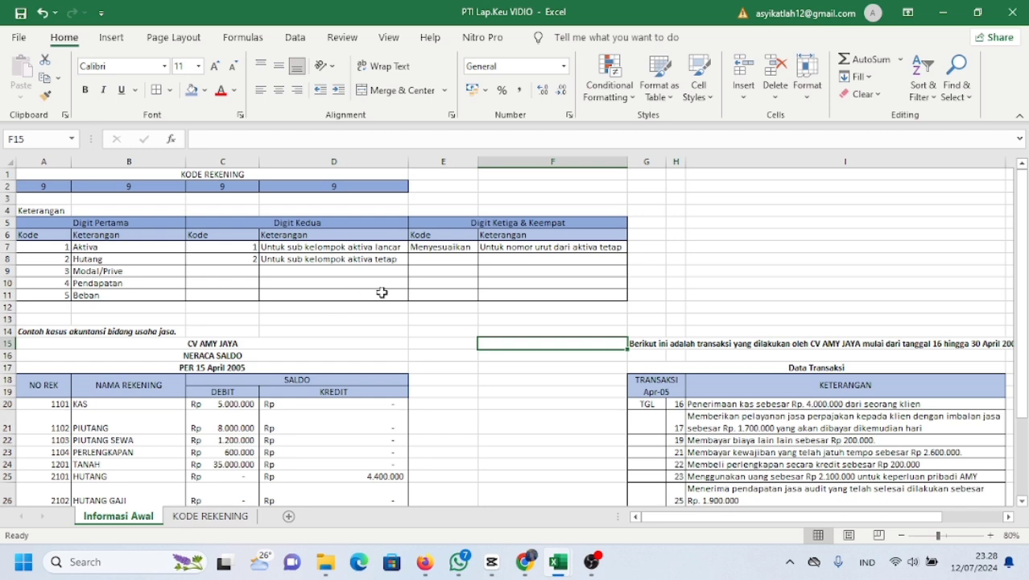
{"action": "scroll", "coordinate": [380, 292], "scroll_direction": "down", "scroll_amount": 4}
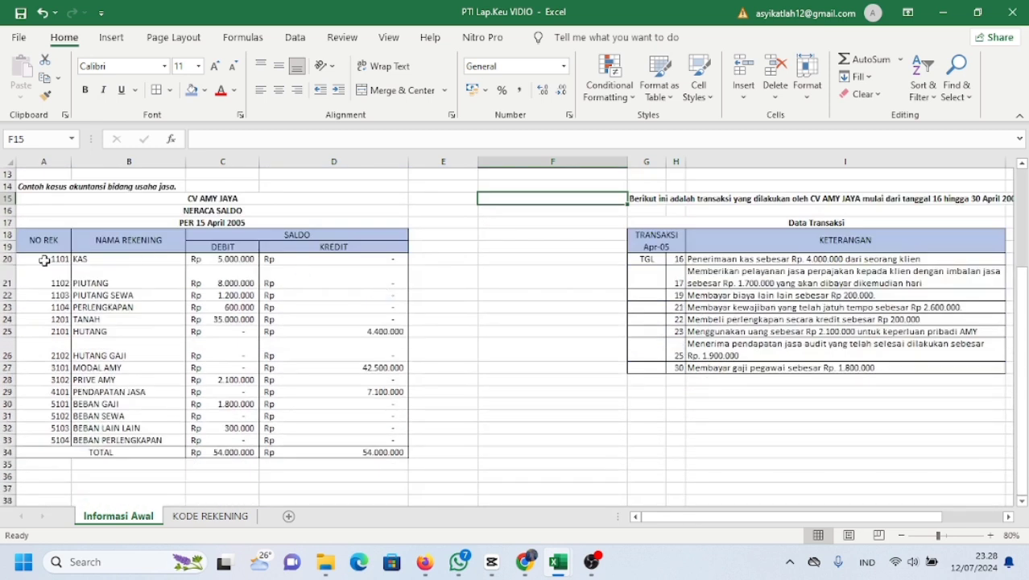
{"action": "left_click_drag", "start_coordinate": [25, 240], "coordinate": [142, 440]}
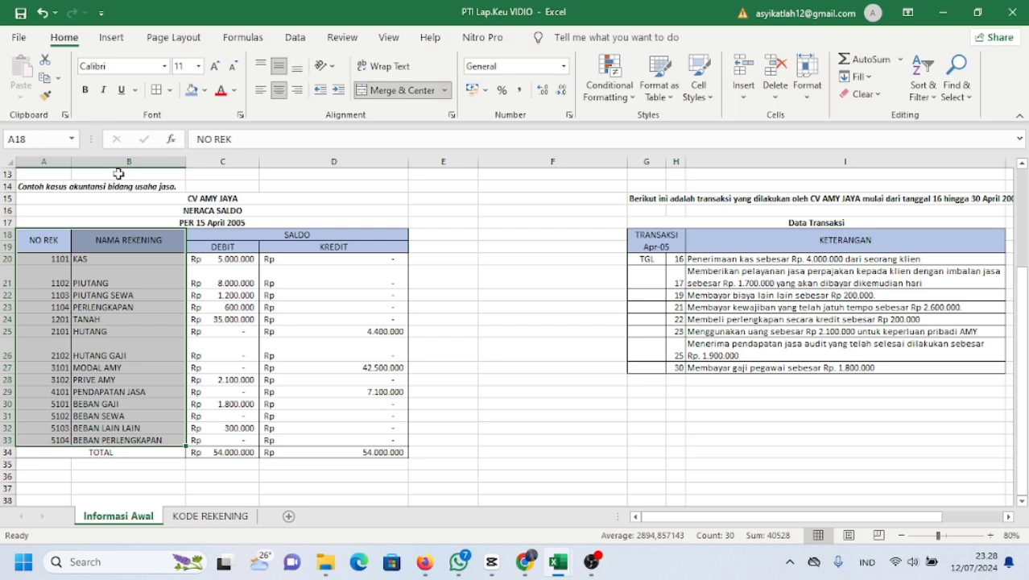
{"action": "left_click", "coordinate": [45, 78]}
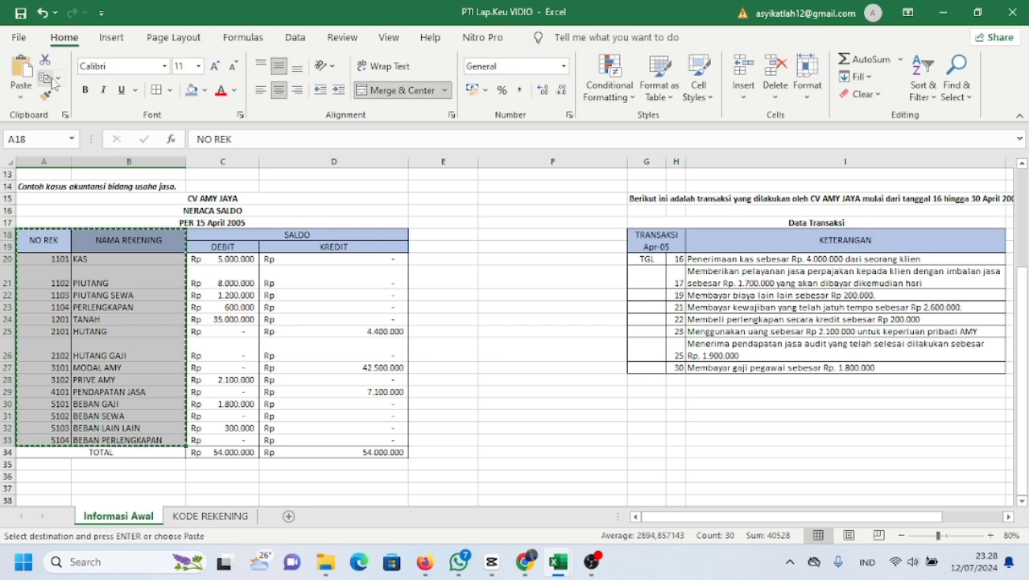
{"action": "left_click", "coordinate": [205, 516]}
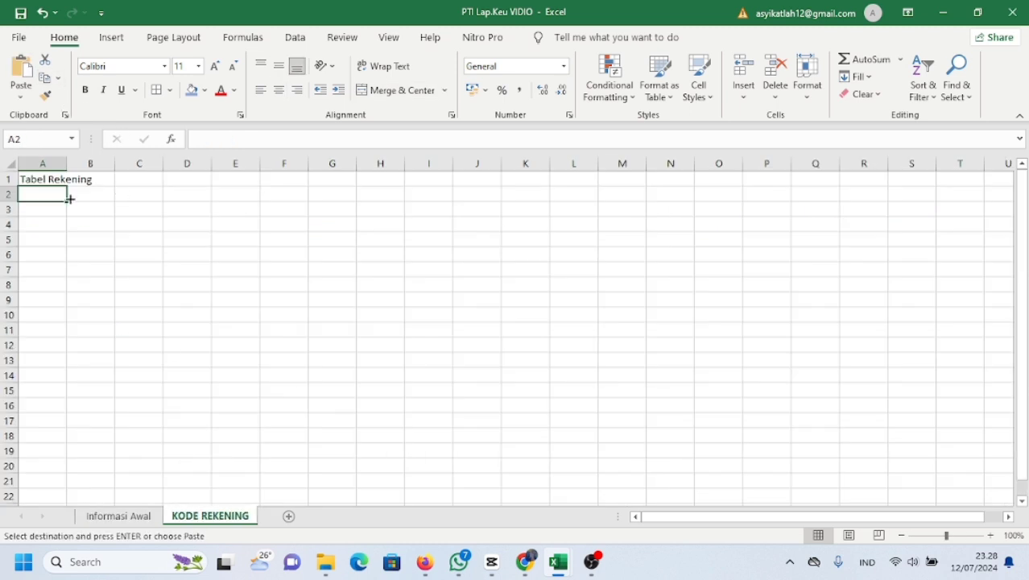
{"action": "left_click", "coordinate": [21, 72]}
{"action": "left_click", "coordinate": [167, 229]}
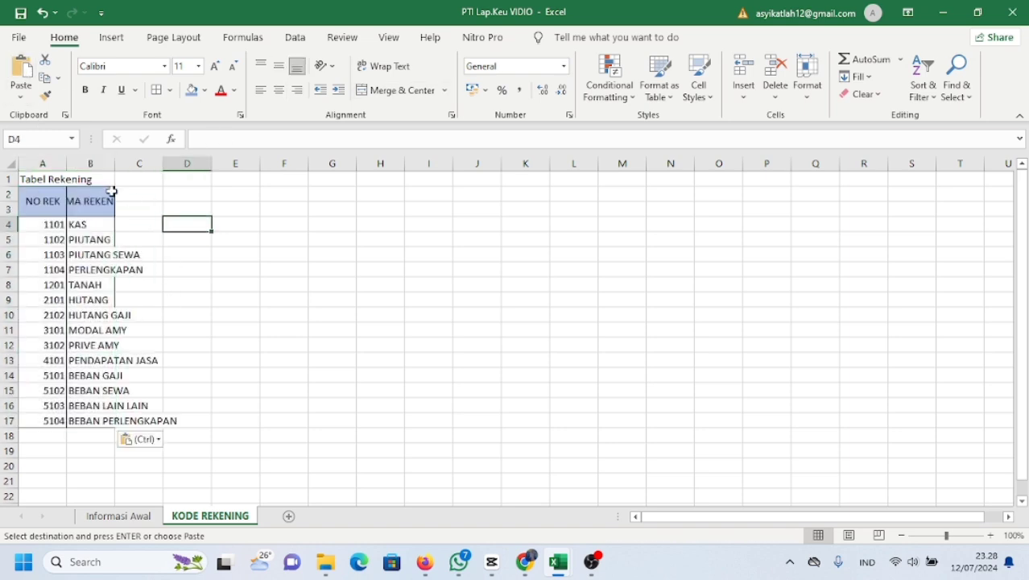
- Widen column B of the KODE REKENING sheet so the account names fit inside it
{"action": "left_click", "coordinate": [95, 157]}
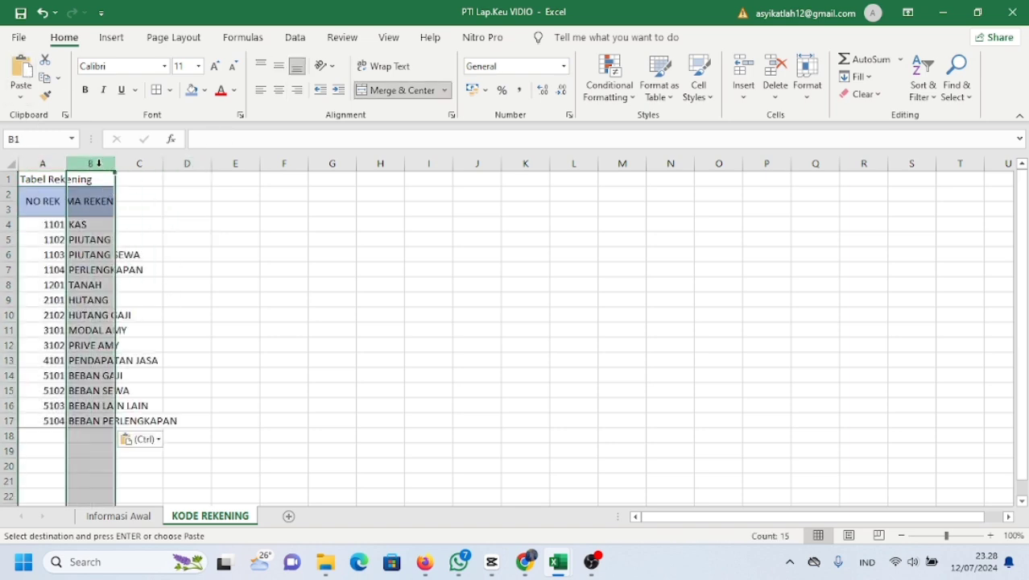
{"action": "left_click_drag", "start_coordinate": [115, 164], "coordinate": [200, 170]}
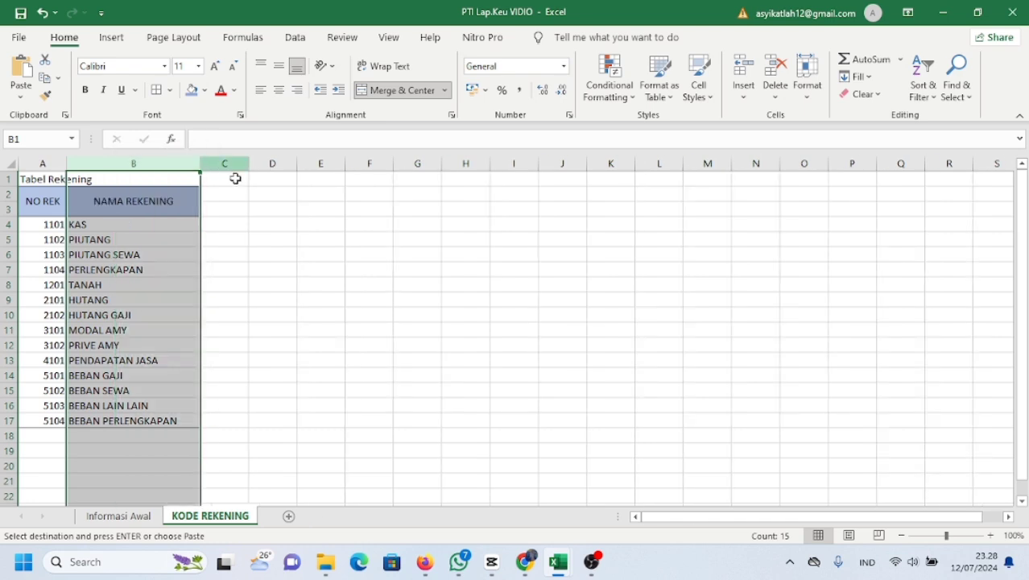
{"action": "left_click", "coordinate": [255, 271]}
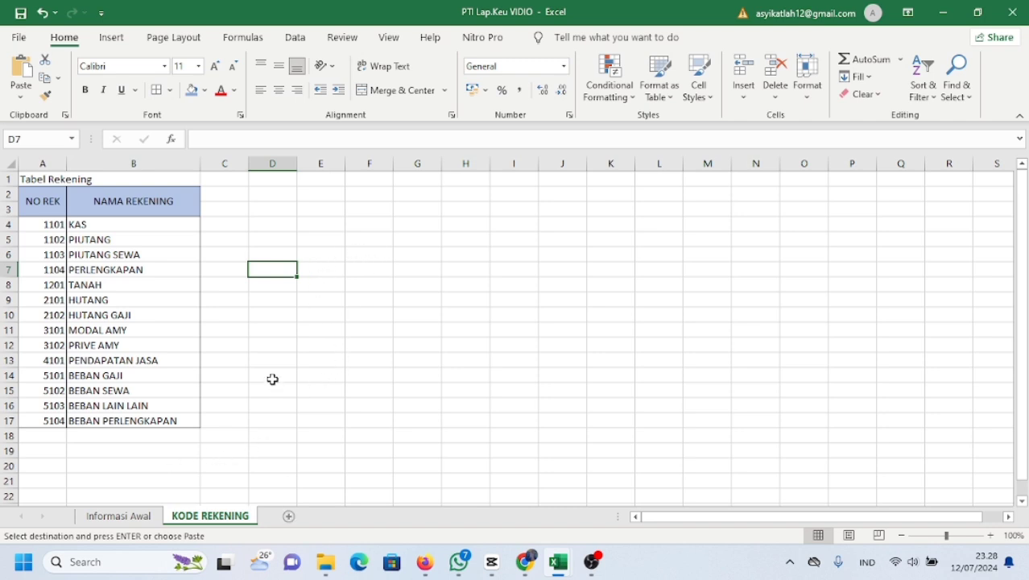
- Add another worksheet and name it JURNAL UMUM
{"action": "left_click", "coordinate": [289, 516]}
{"action": "double_click", "coordinate": [301, 515]}
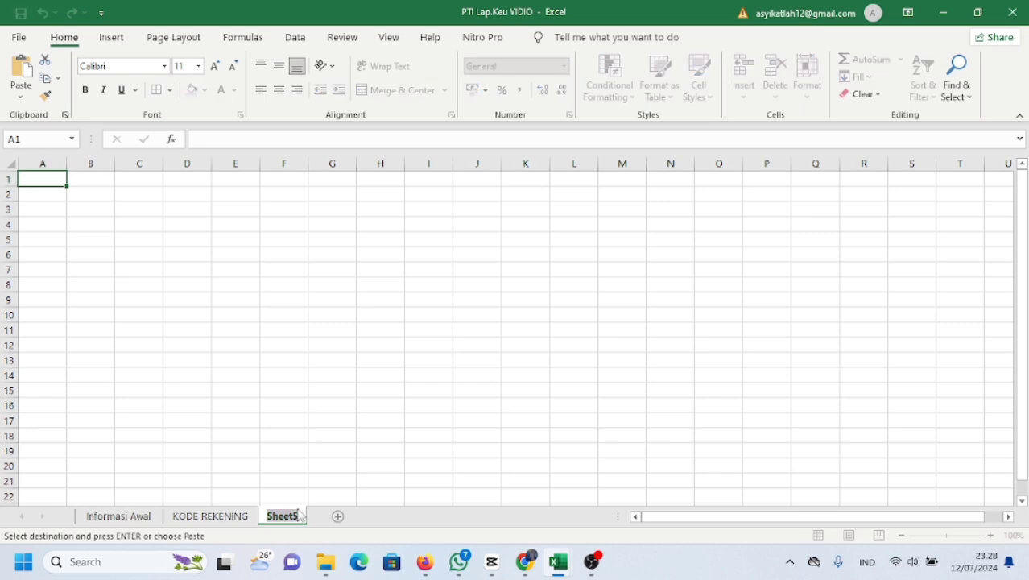
{"action": "key", "text": "BackSpace"}
{"action": "type", "text": "JU"}
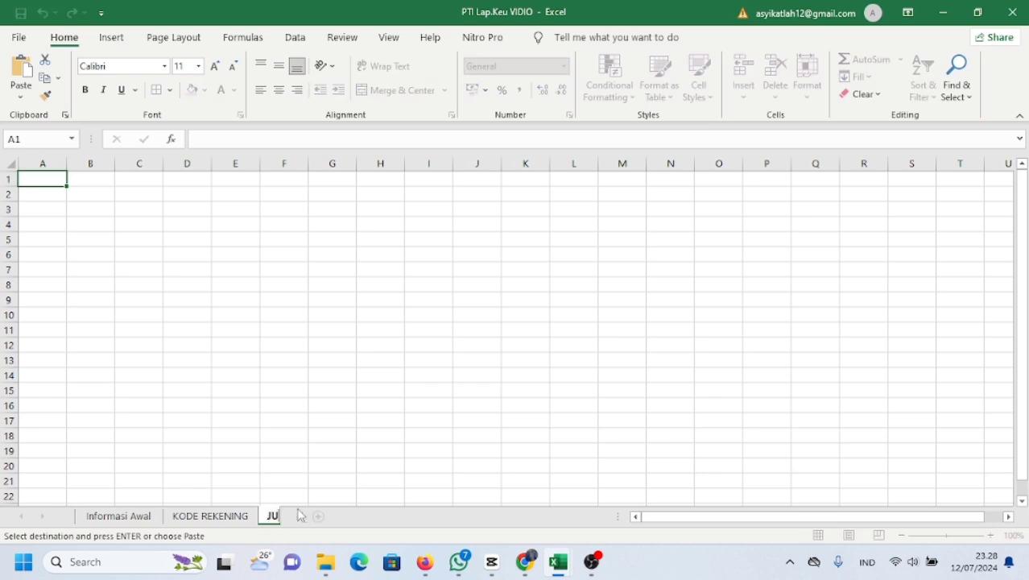
{"action": "type", "text": "RNAL UMUM"}
{"action": "key", "text": "Return"}
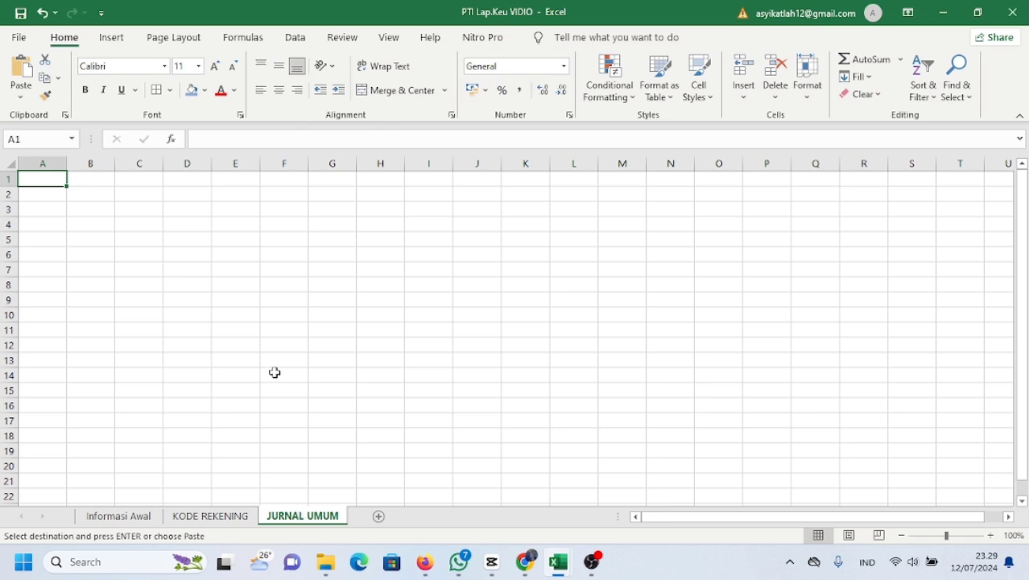
- Enter the heading lines CV AMY JAYA, JURNAL UMUM and 30 APRIL 2005 in cells A1 to A3 of the JURNAL UMUM sheet
{"action": "double_click", "coordinate": [34, 180]}
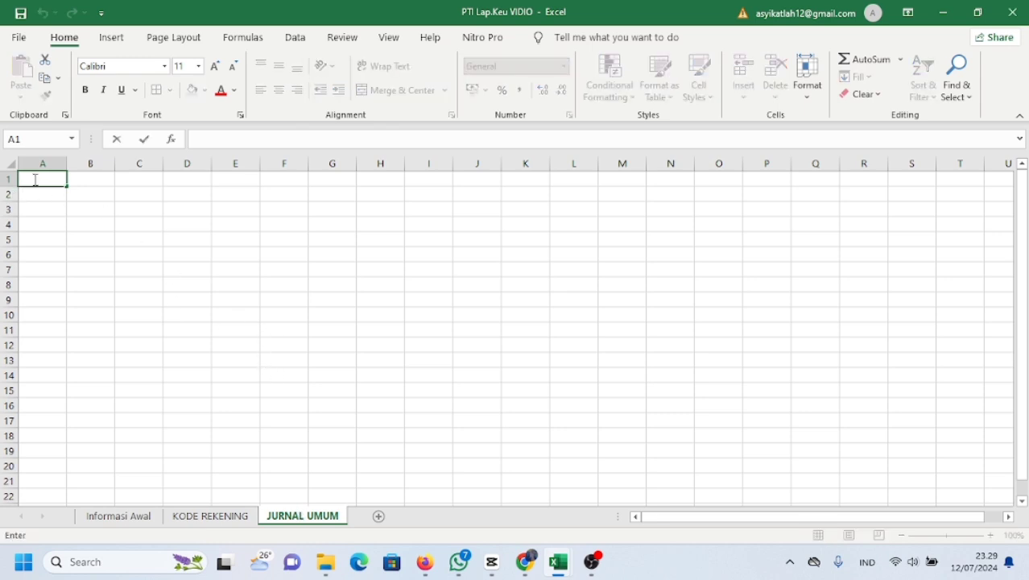
{"action": "type", "text": "CV AMY JAYA"}
{"action": "key", "text": "ctrl+Return"}
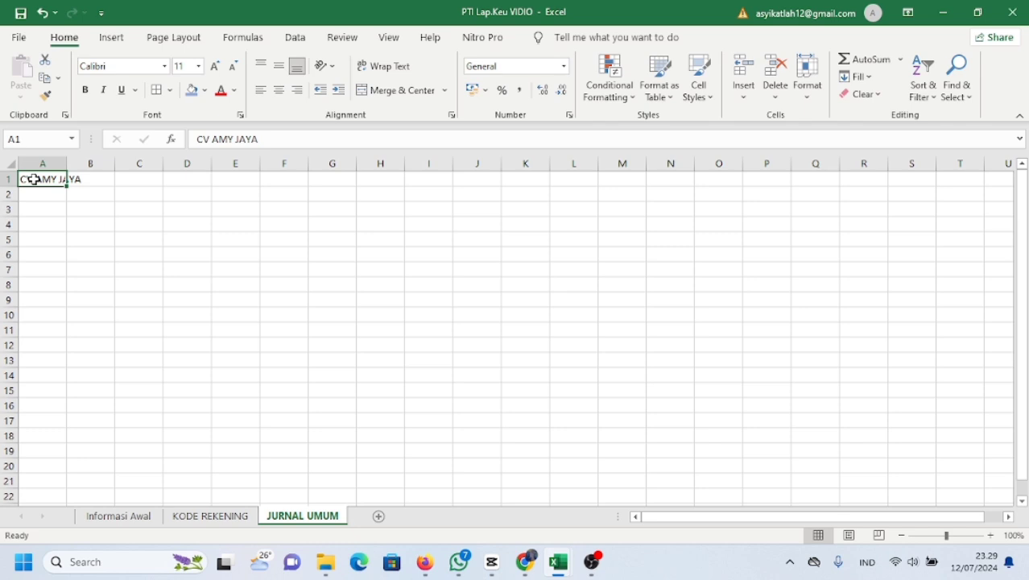
{"action": "double_click", "coordinate": [55, 197]}
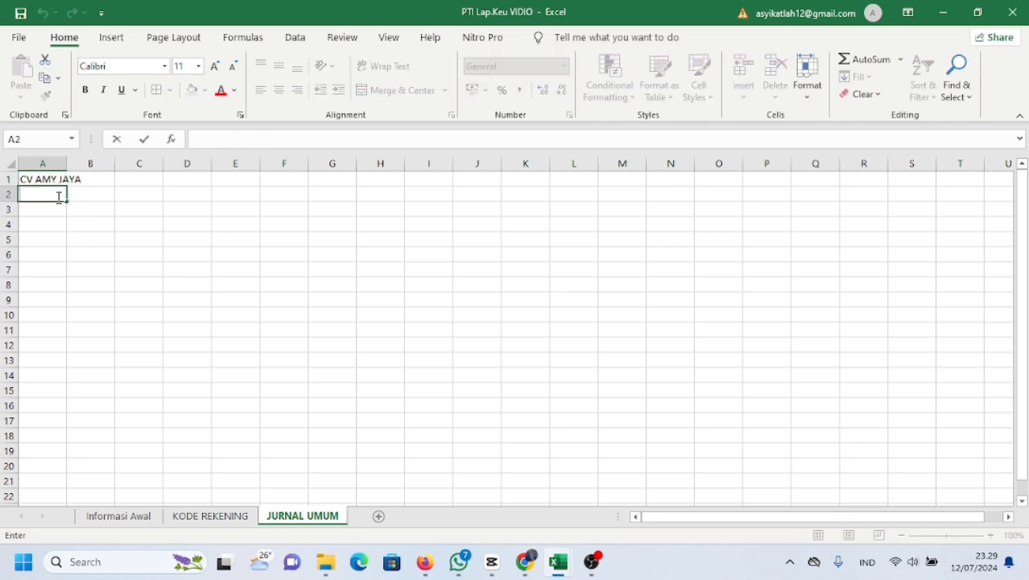
{"action": "type", "text": "JURNAL UMUM"}
{"action": "key", "text": "Return"}
{"action": "type", "text": "30 APRIL 2005"}
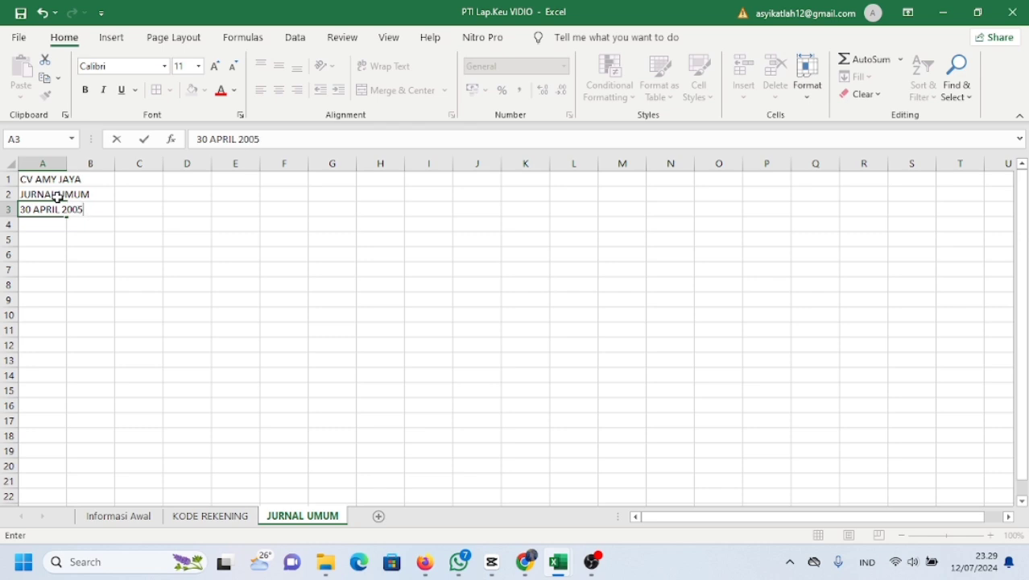
{"action": "key", "text": "Return"}
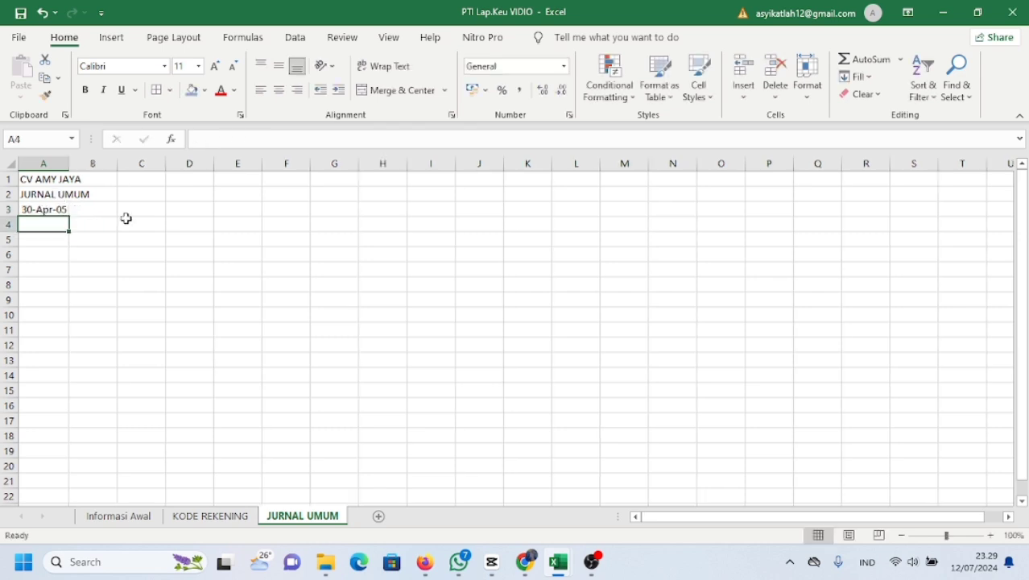
- Enter the column headings TANGGAL, KODE, NAMA REKENING, DEBIT and KREDIT in cells A4 to E4 of the JURNAL UMUM sheet
{"action": "double_click", "coordinate": [41, 229]}
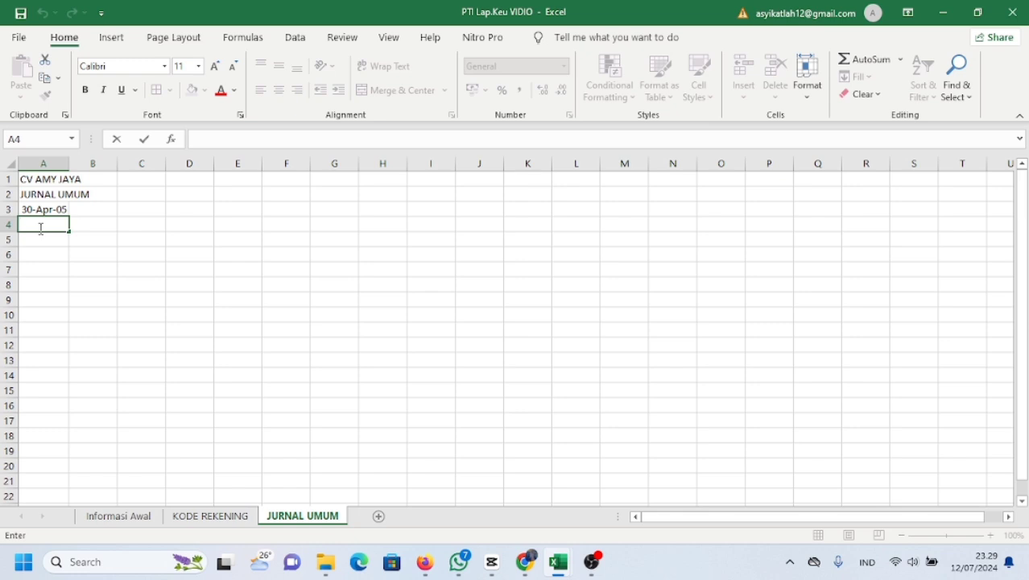
{"action": "type", "text": "TABF"}
{"action": "type", "text": "NGGAL"}
{"action": "key", "text": "Tab"}
{"action": "type", "text": "KODE"}
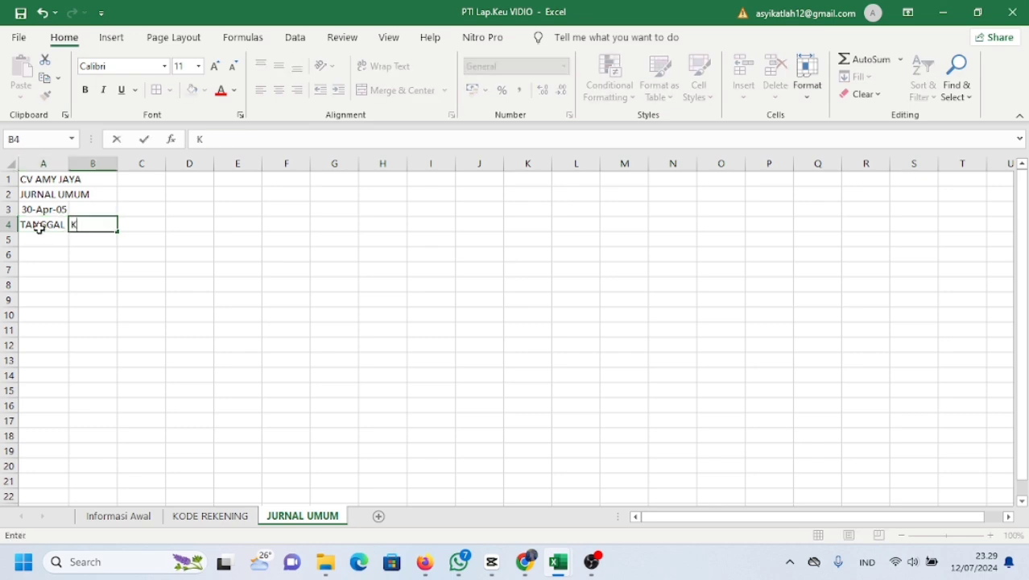
{"action": "key", "text": "Tab"}
{"action": "type", "text": "M"}
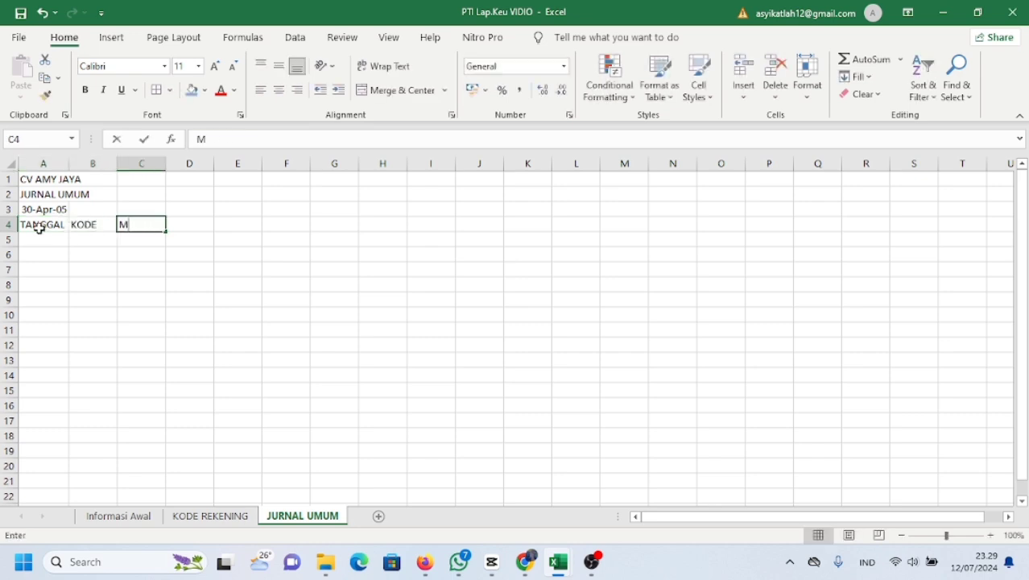
{"action": "key", "text": "BackSpace"}
{"action": "type", "text": "NAMA REKENING"}
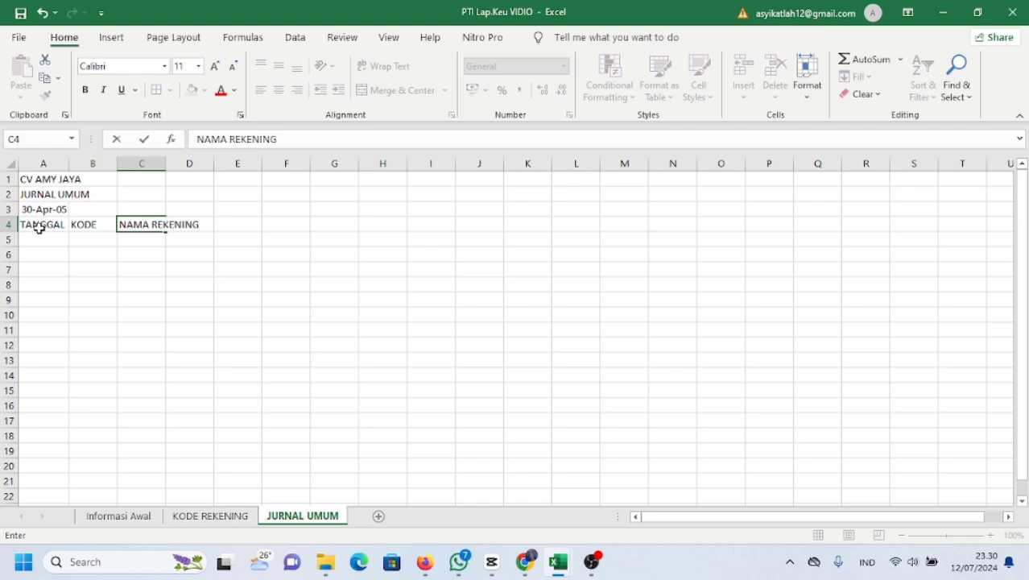
{"action": "key", "text": "Tab"}
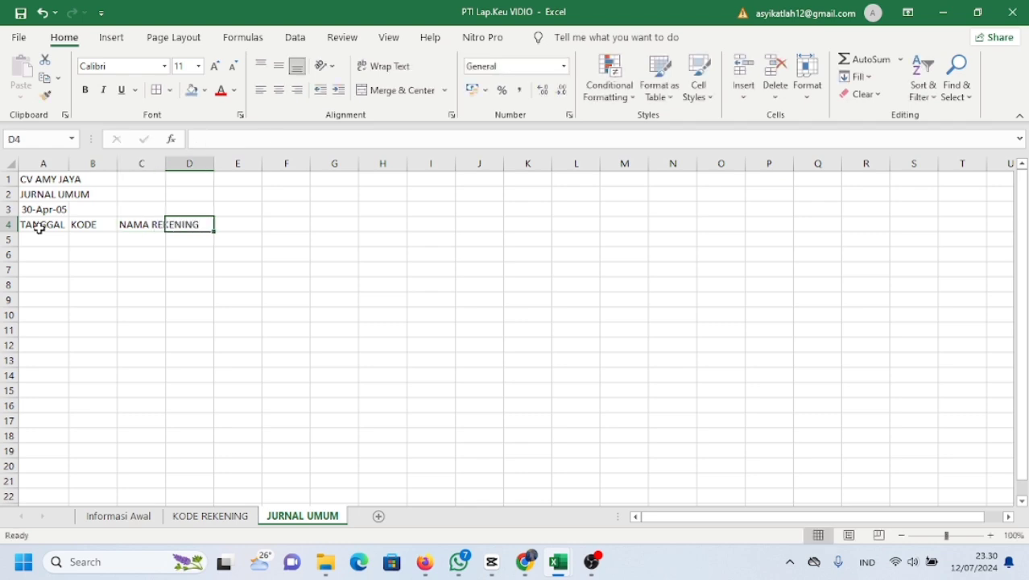
{"action": "type", "text": "GDEBIT"}
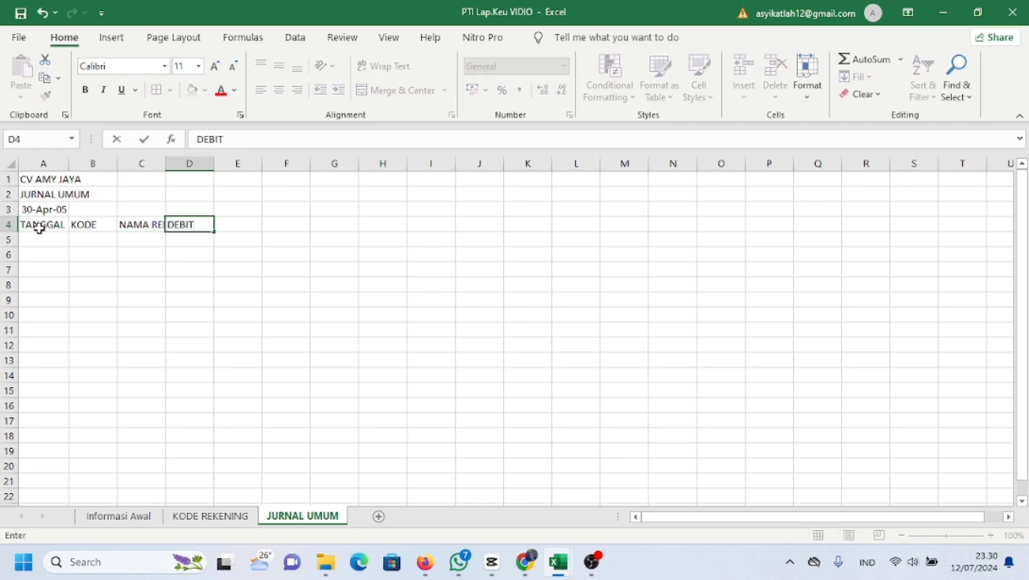
{"action": "key", "text": "Tab"}
{"action": "type", "text": "KR"}
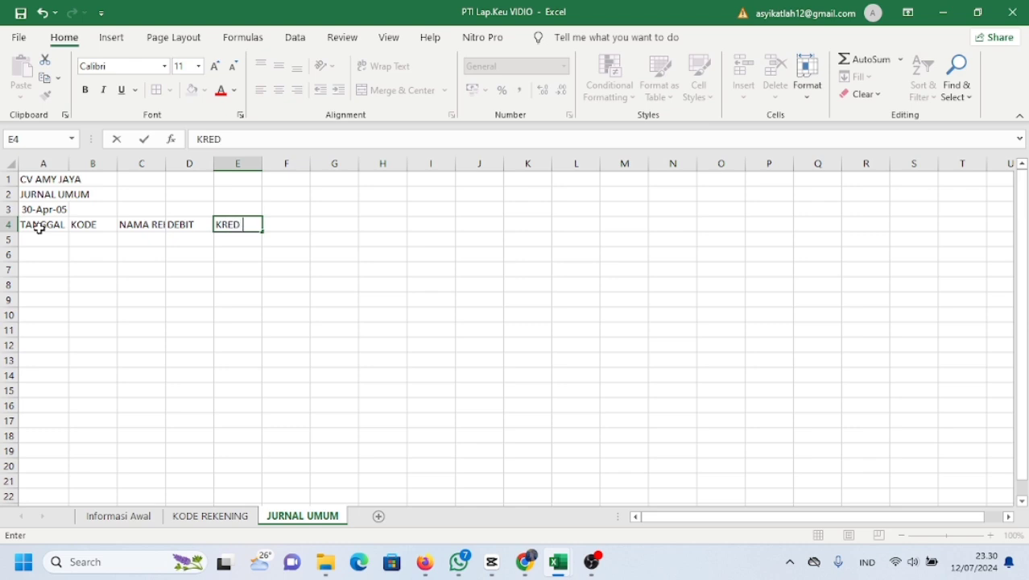
{"action": "type", "text": "EDIT"}
{"action": "key", "text": "Return"}
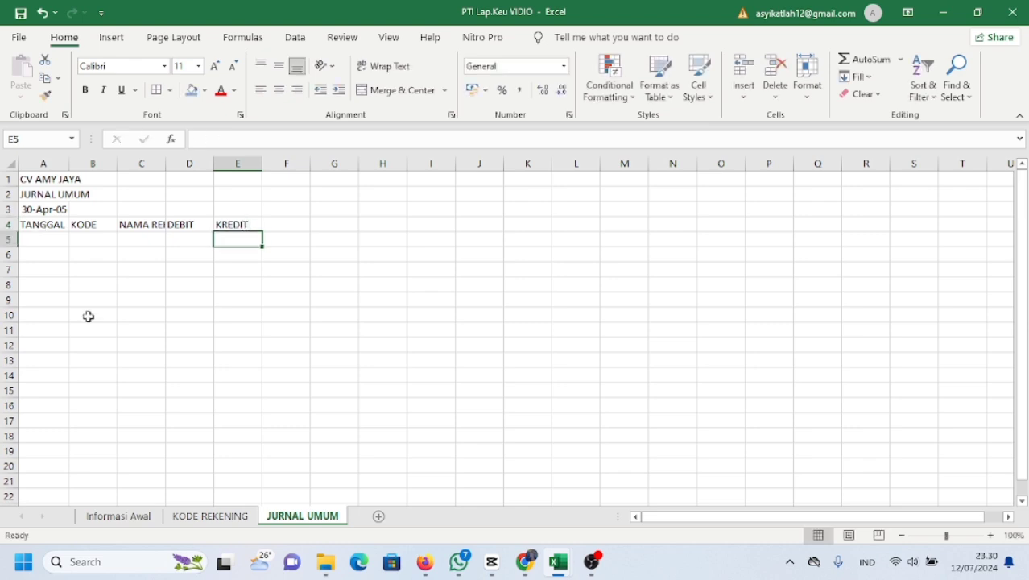
- Widen columns A, C, D and E of the journal, making the NAMA REKENING column the widest
{"action": "left_click", "coordinate": [44, 229]}
{"action": "left_click_drag", "start_coordinate": [70, 164], "coordinate": [75, 164]}
{"action": "left_click_drag", "start_coordinate": [172, 164], "coordinate": [450, 171]}
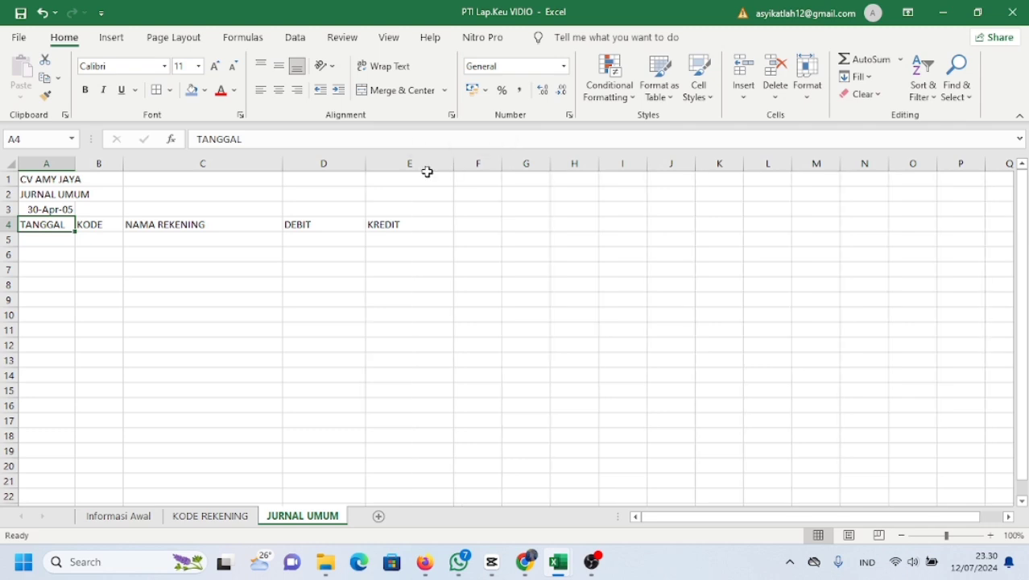
{"action": "left_click", "coordinate": [362, 168]}
{"action": "left_click_drag", "start_coordinate": [363, 168], "coordinate": [370, 168]}
{"action": "left_click", "coordinate": [95, 252]}
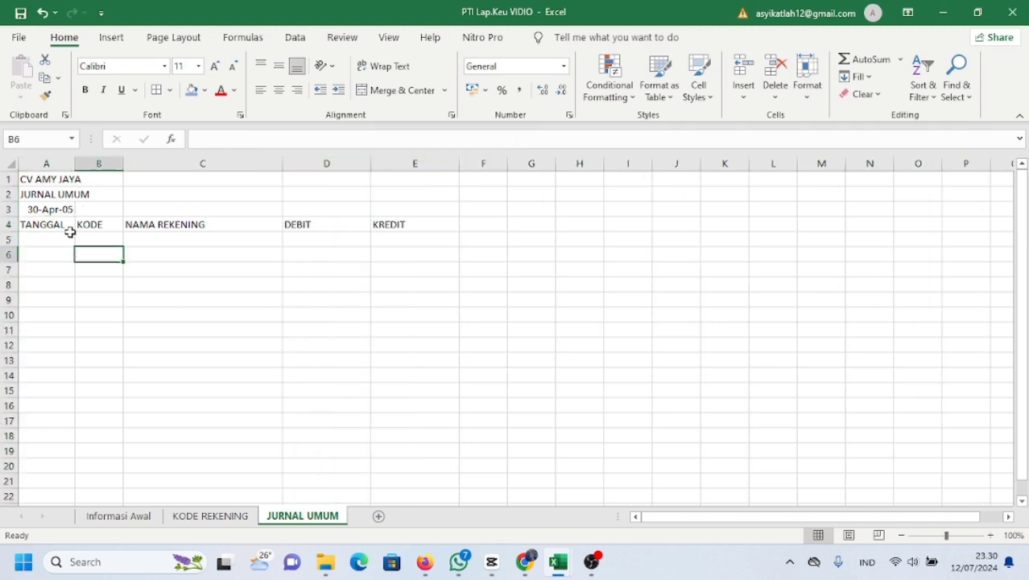
- Merge and center each of the three title lines in rows 1 to 3 across columns A to E
{"action": "left_click_drag", "start_coordinate": [42, 178], "coordinate": [384, 181]}
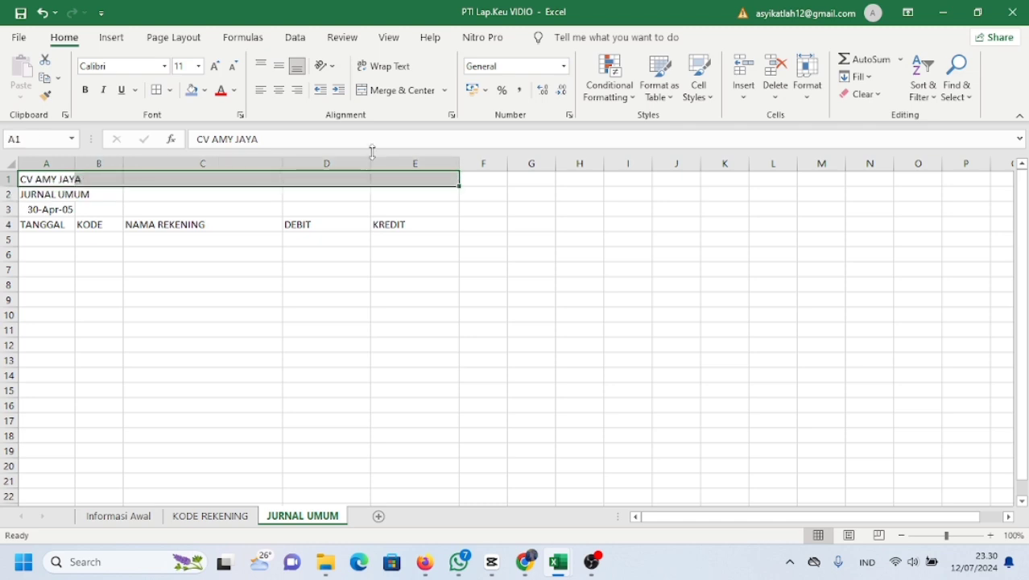
{"action": "left_click", "coordinate": [378, 90]}
{"action": "left_click_drag", "start_coordinate": [59, 200], "coordinate": [198, 197]}
{"action": "left_click_drag", "start_coordinate": [345, 198], "coordinate": [404, 196]}
{"action": "left_click", "coordinate": [401, 89]}
{"action": "left_click_drag", "start_coordinate": [34, 210], "coordinate": [415, 211]}
{"action": "left_click", "coordinate": [396, 90]}
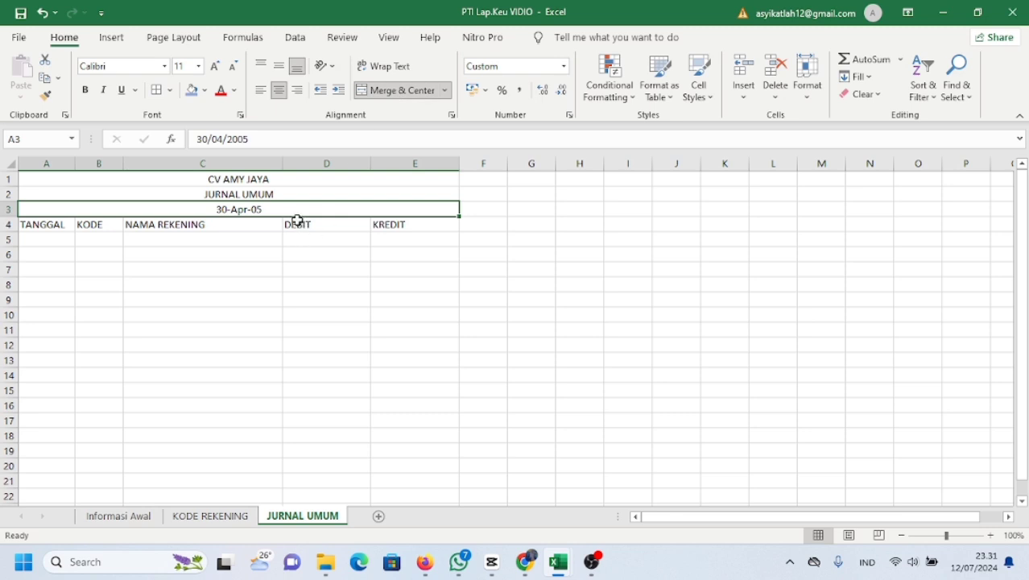
- Apply borders and a light blue fill to the heading row A4:E4
{"action": "left_click", "coordinate": [62, 269]}
{"action": "left_click_drag", "start_coordinate": [40, 230], "coordinate": [398, 222]}
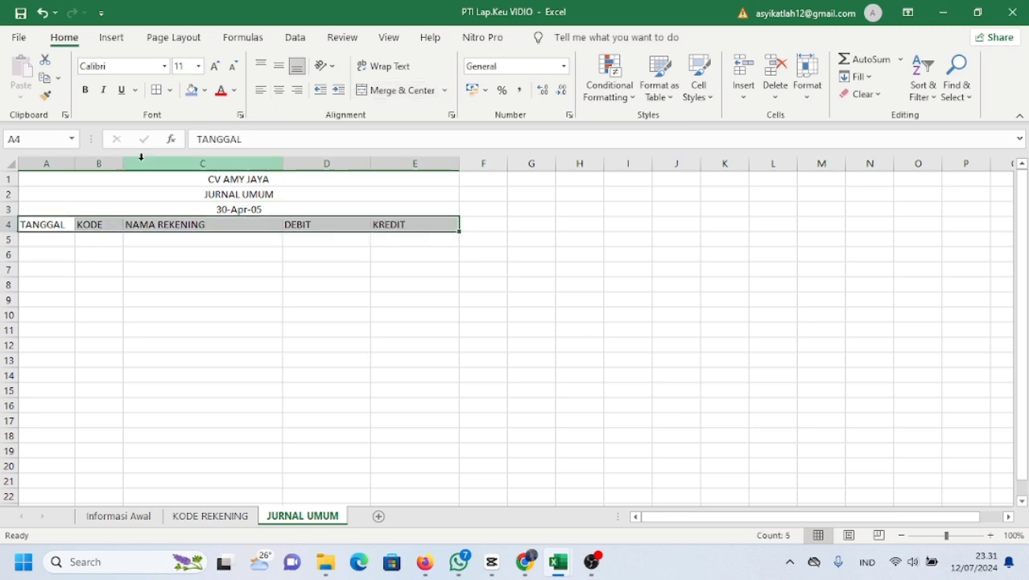
{"action": "left_click", "coordinate": [157, 90]}
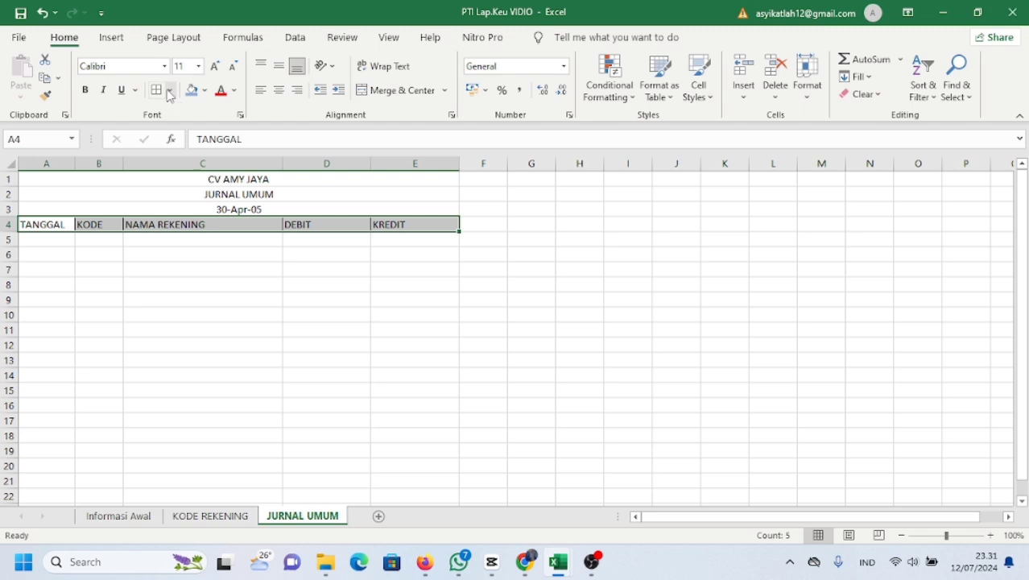
{"action": "left_click", "coordinate": [170, 90]}
{"action": "left_click", "coordinate": [207, 91]}
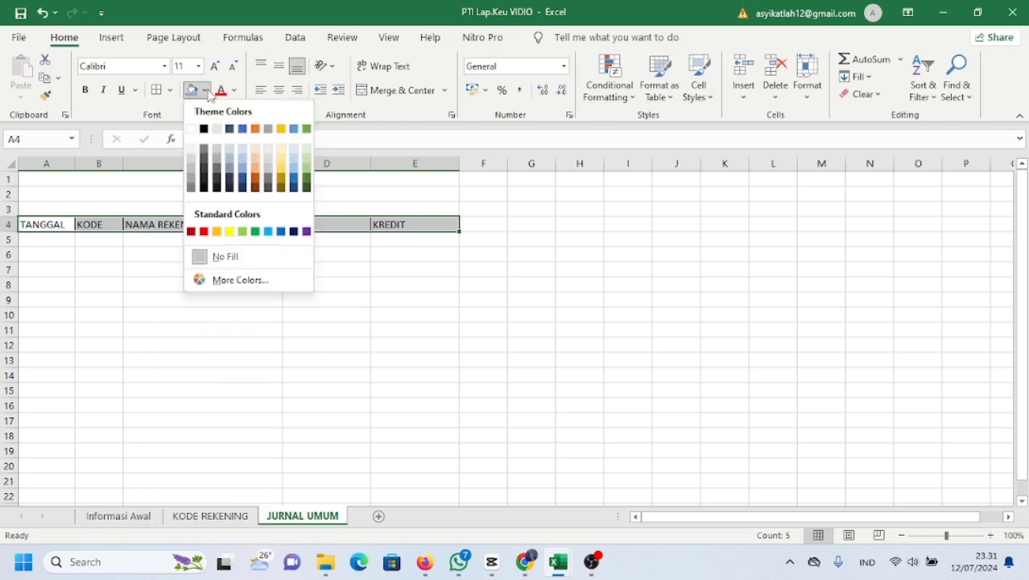
{"action": "left_click", "coordinate": [246, 167]}
{"action": "left_click", "coordinate": [61, 281]}
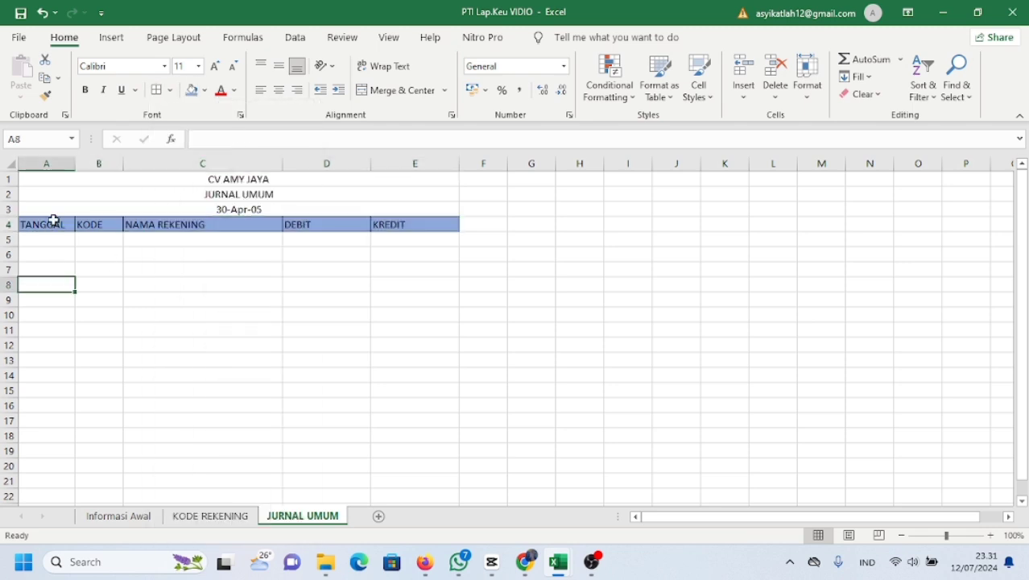
- Center the text of all five column headings in row 4 horizontally
{"action": "left_click", "coordinate": [97, 222]}
{"action": "left_click", "coordinate": [279, 91]}
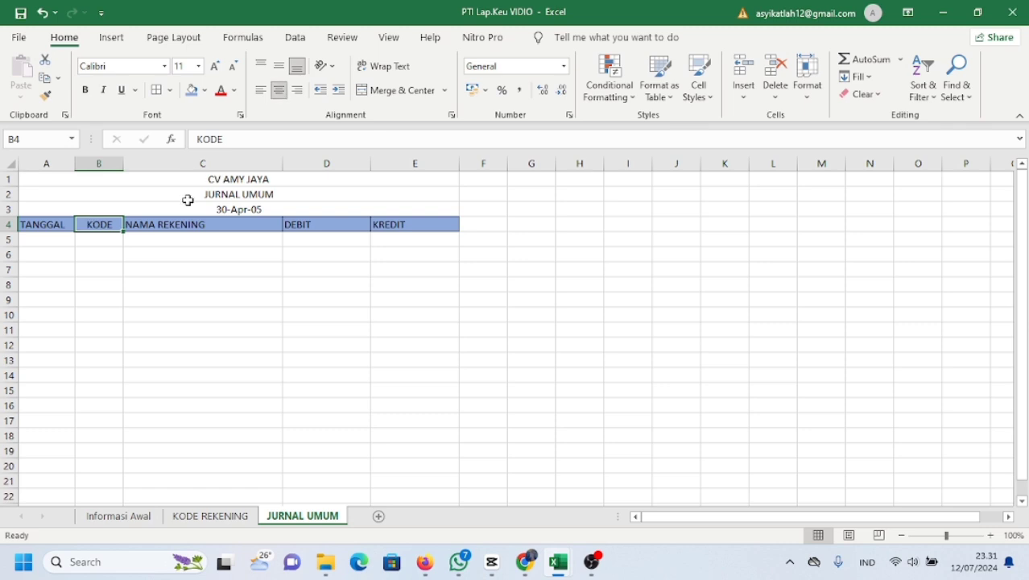
{"action": "left_click", "coordinate": [193, 223]}
{"action": "left_click", "coordinate": [280, 90]}
{"action": "left_click", "coordinate": [314, 223]}
{"action": "left_click", "coordinate": [279, 90]}
{"action": "left_click", "coordinate": [400, 227]}
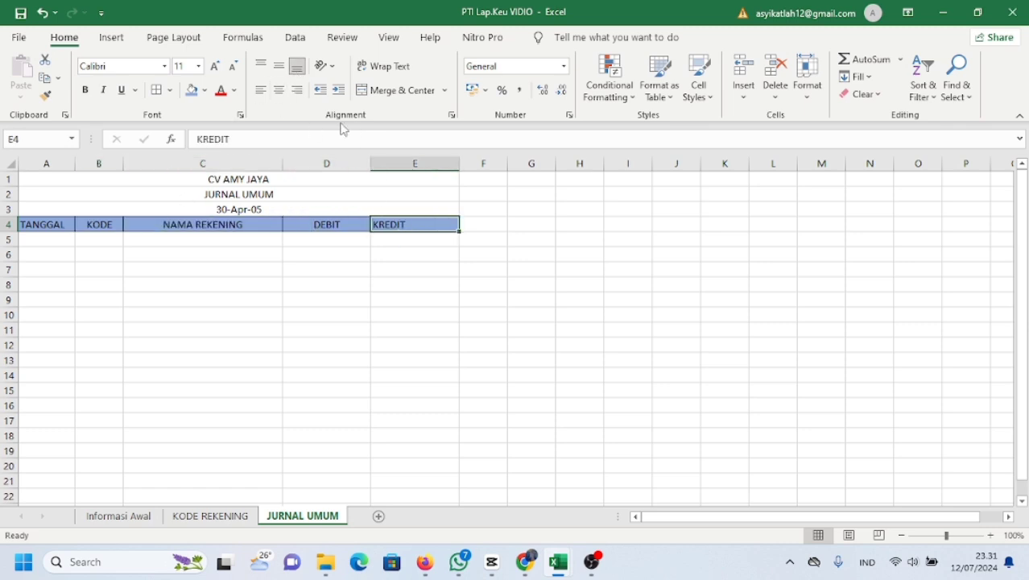
{"action": "left_click", "coordinate": [279, 90]}
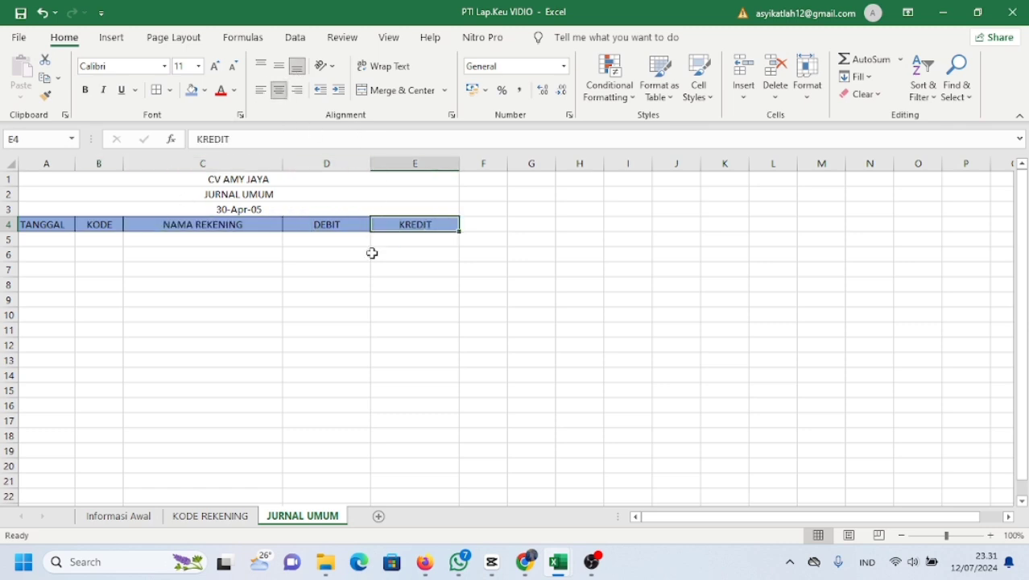
{"action": "left_click", "coordinate": [50, 240]}
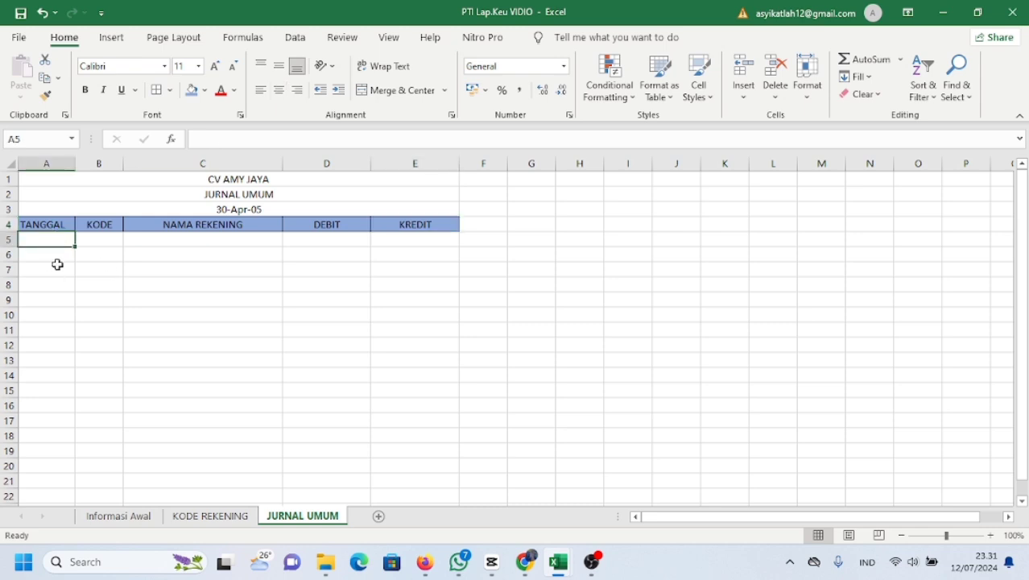
{"action": "left_click", "coordinate": [50, 223]}
{"action": "left_click", "coordinate": [280, 91]}
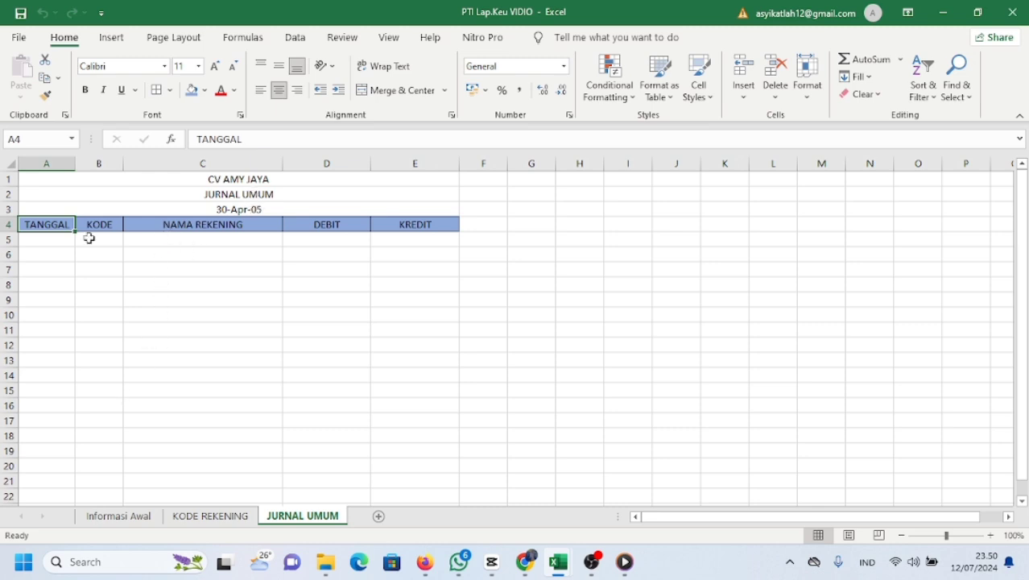
- Enter the formula =VLOOKUP(B5;NS_AWAL;2;0) in cell C5 to look up the account name from its code
{"action": "left_click", "coordinate": [160, 239]}
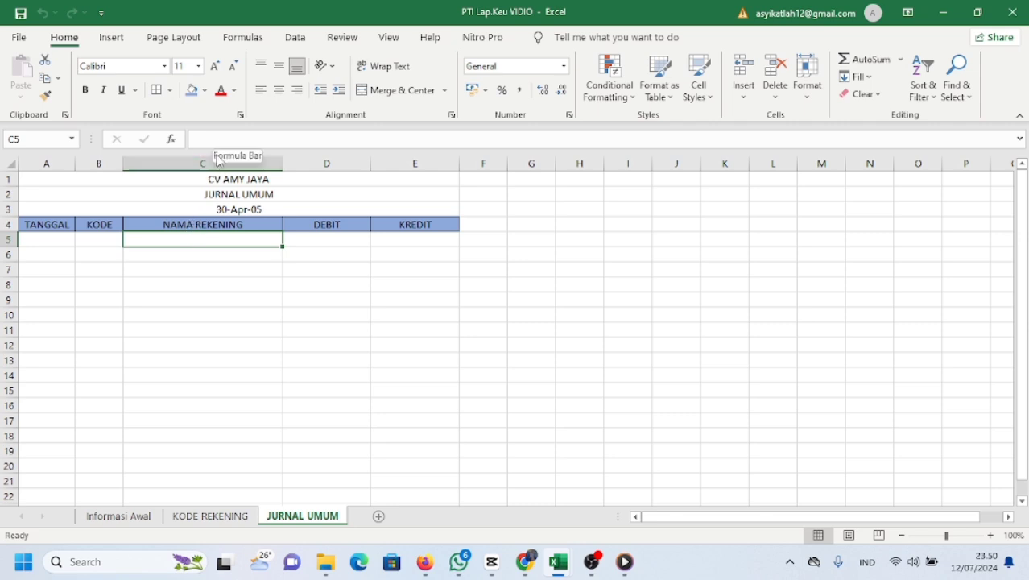
{"action": "type", "text": "="}
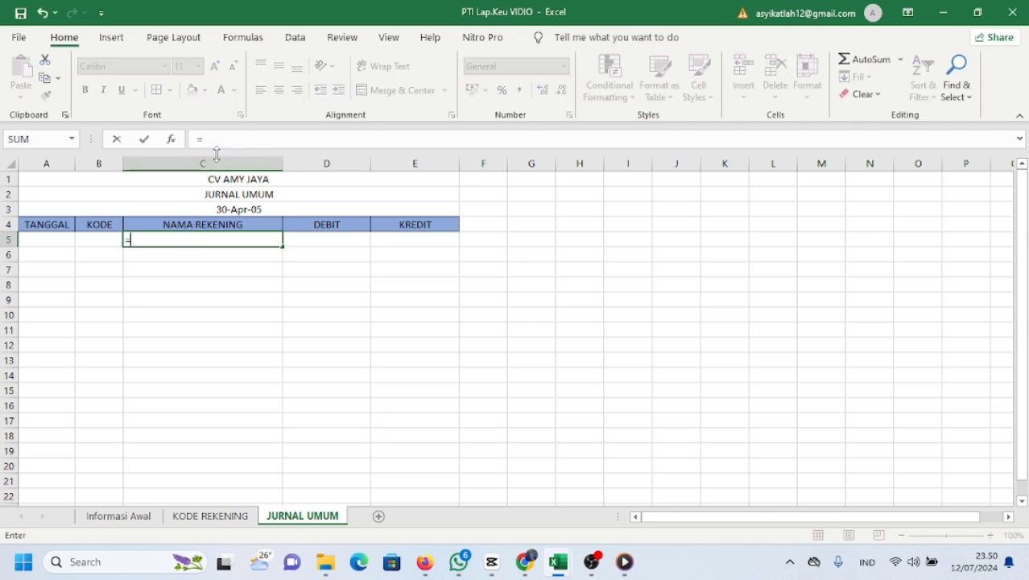
{"action": "type", "text": "vlo"}
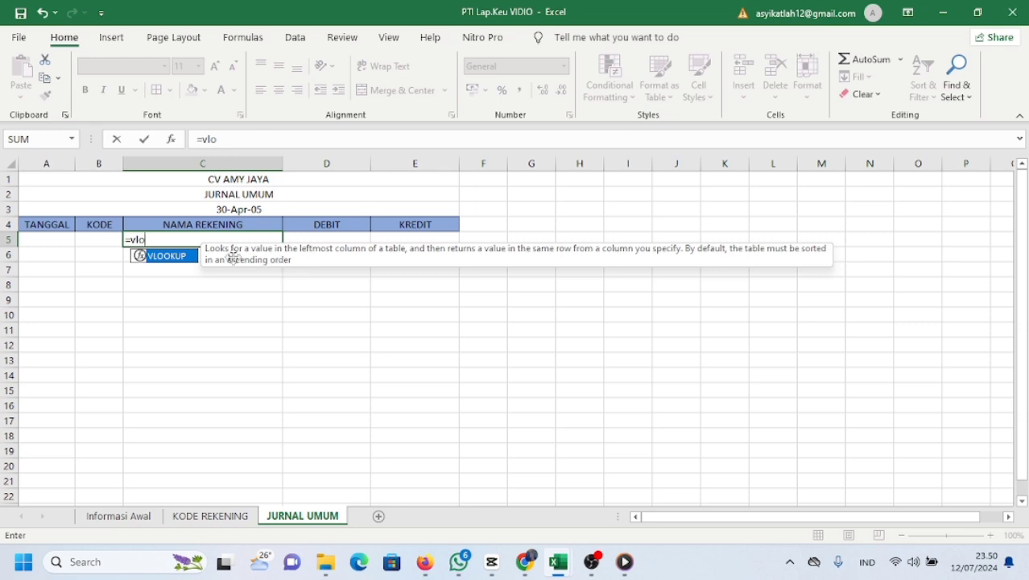
{"action": "double_click", "coordinate": [173, 257]}
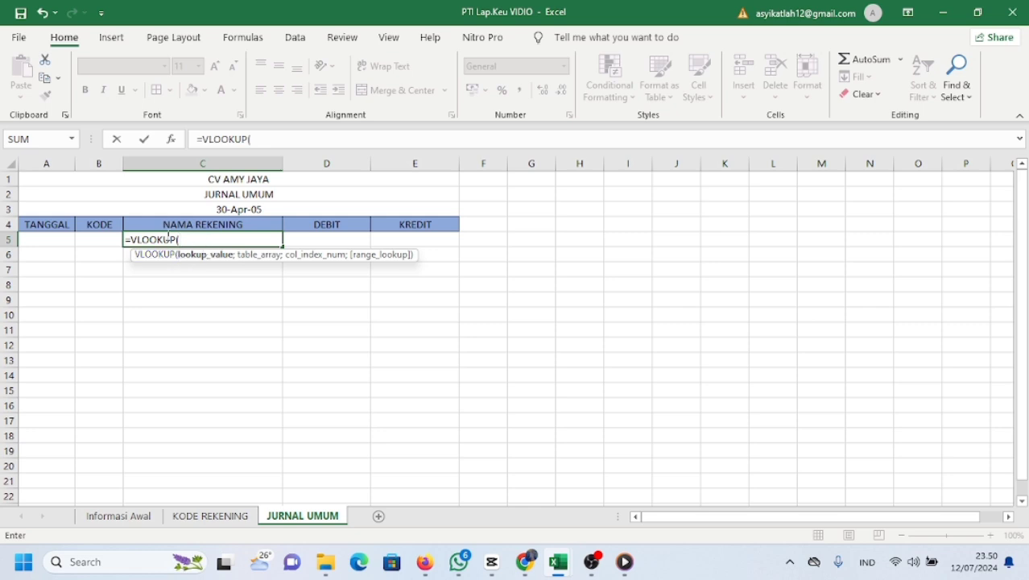
{"action": "left_click", "coordinate": [97, 241]}
{"action": "type", "text": ";"}
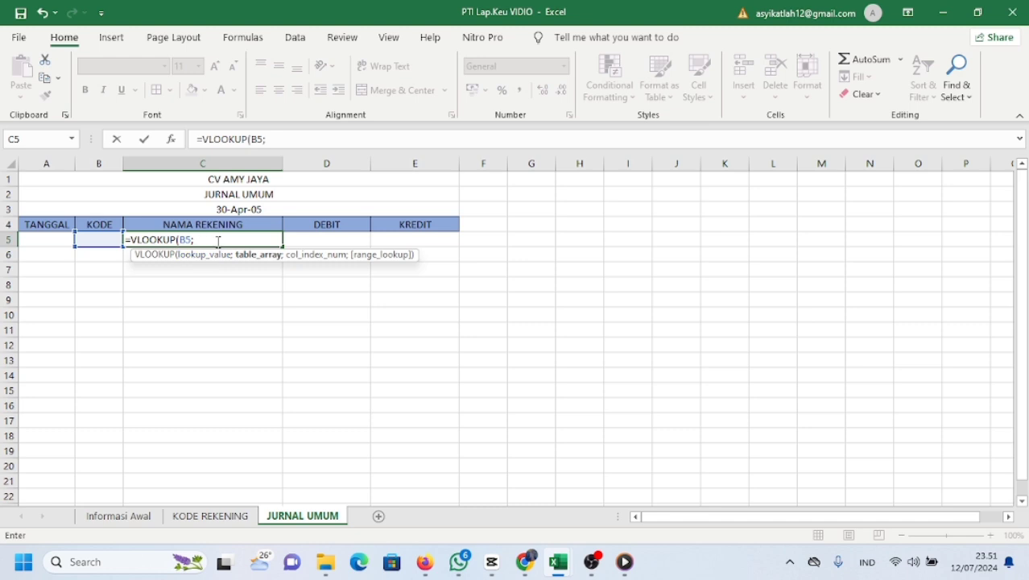
{"action": "type", "text": "n"}
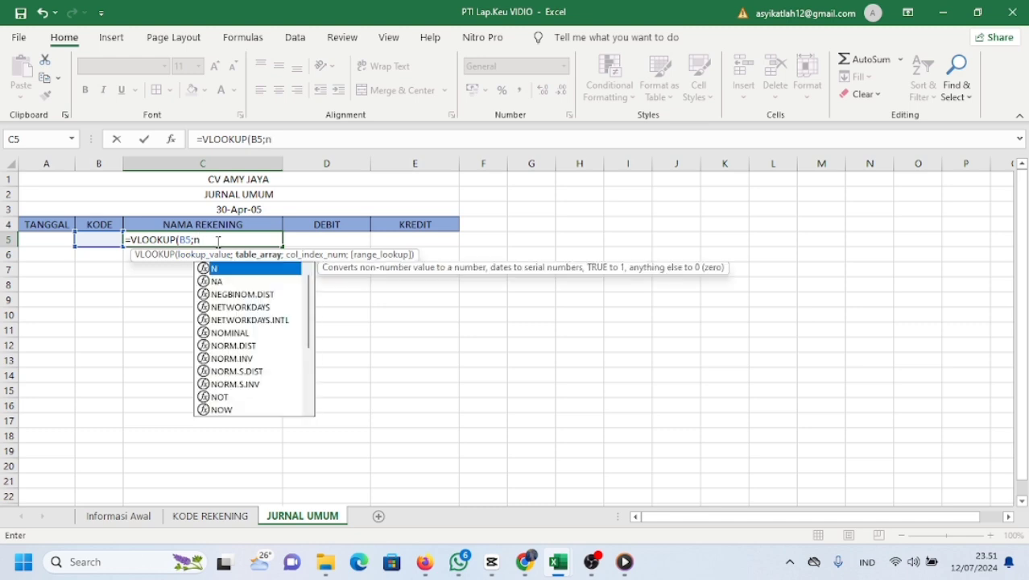
{"action": "type", "text": "s"}
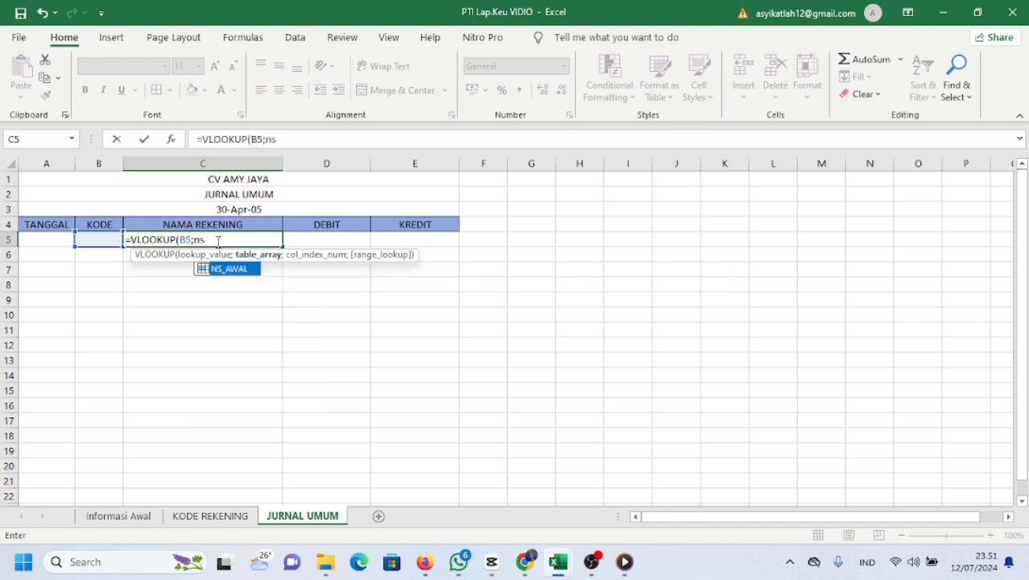
{"action": "double_click", "coordinate": [240, 266]}
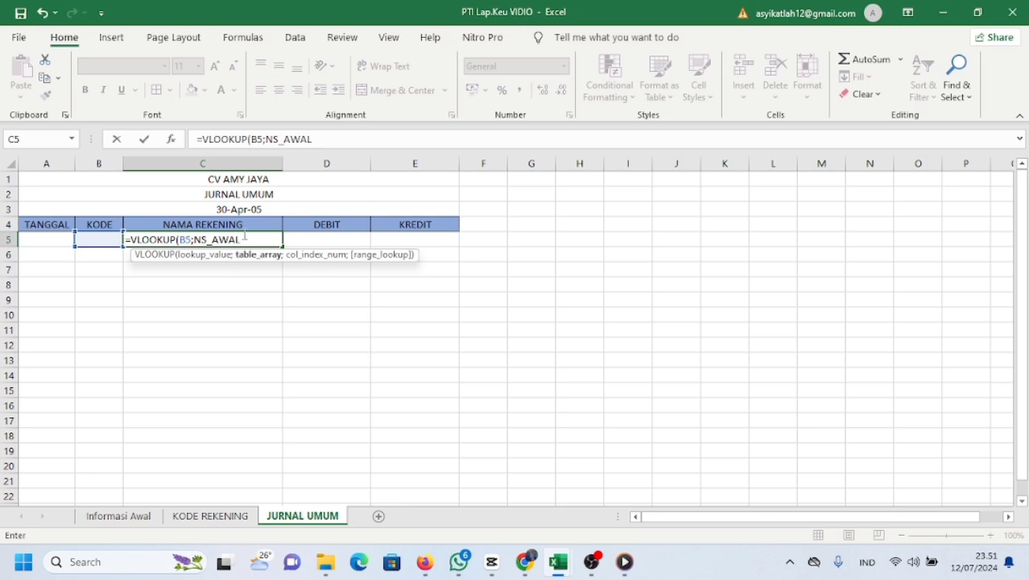
{"action": "type", "text": ";"}
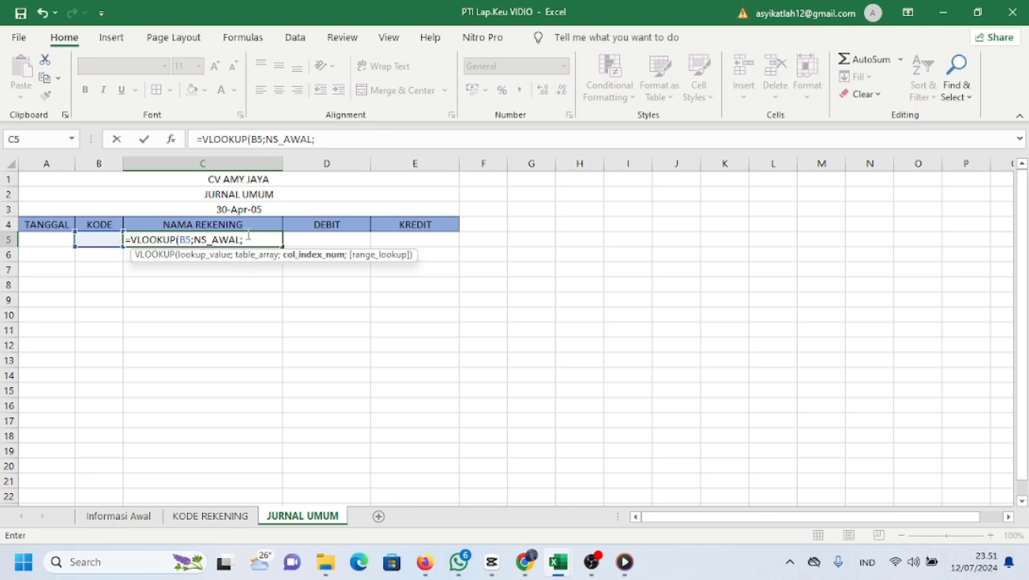
{"action": "type", "text": "2;"}
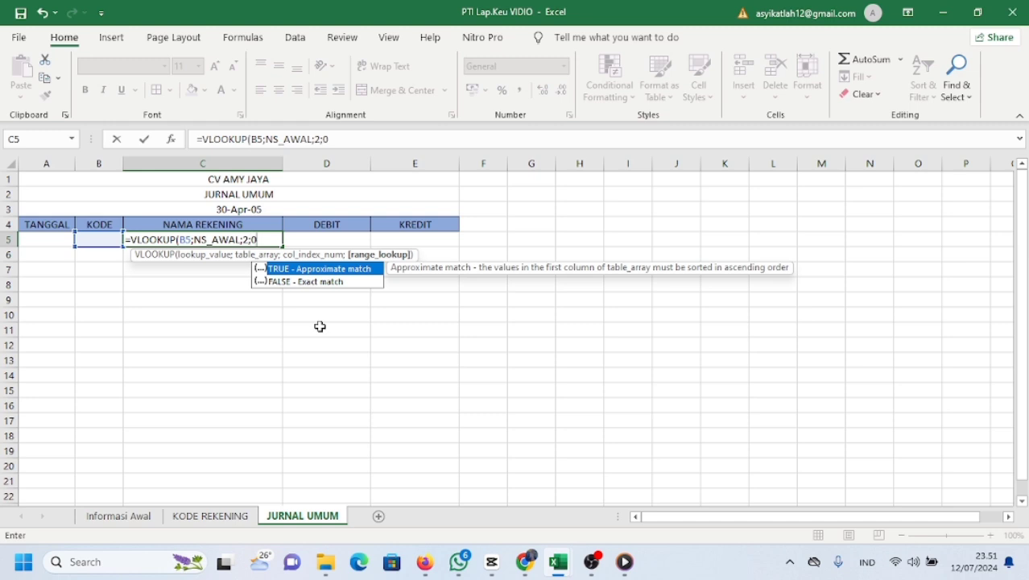
{"action": "type", "text": "0"}
{"action": "key", "text": "Return"}
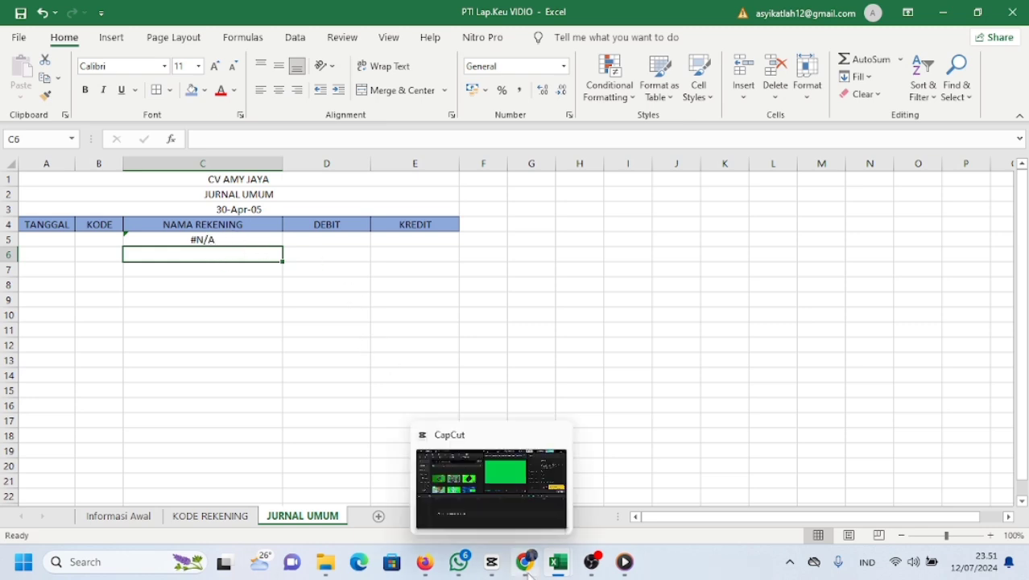
- Review the April transactions on the Informasi Awal sheet and the account codes on the KODE REKENING sheet
{"action": "left_click", "coordinate": [131, 517]}
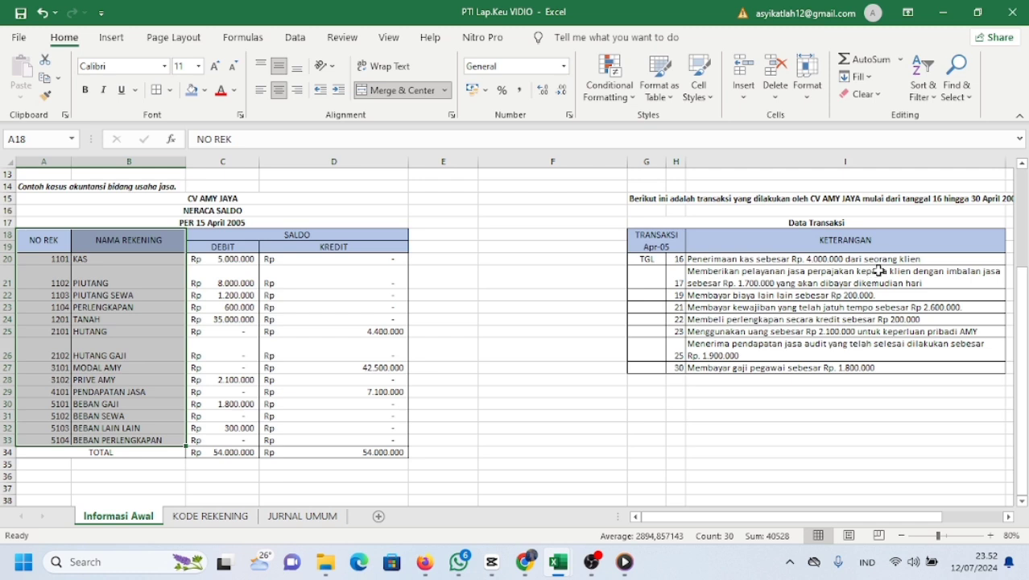
{"action": "left_click", "coordinate": [278, 516]}
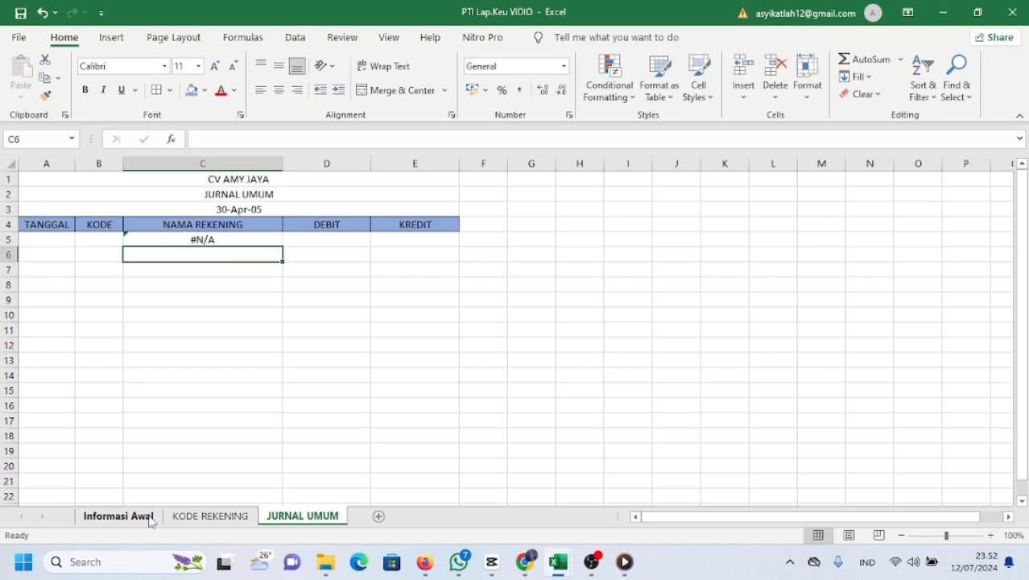
{"action": "left_click", "coordinate": [207, 517]}
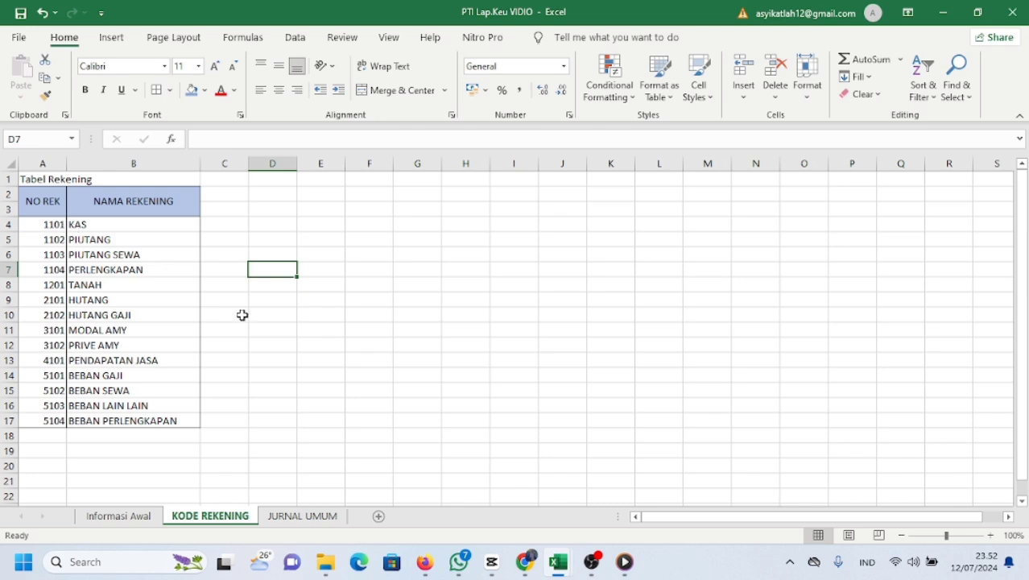
- Enter account code 1101 in cell B5 of the JURNAL UMUM sheet
{"action": "left_click", "coordinate": [289, 516]}
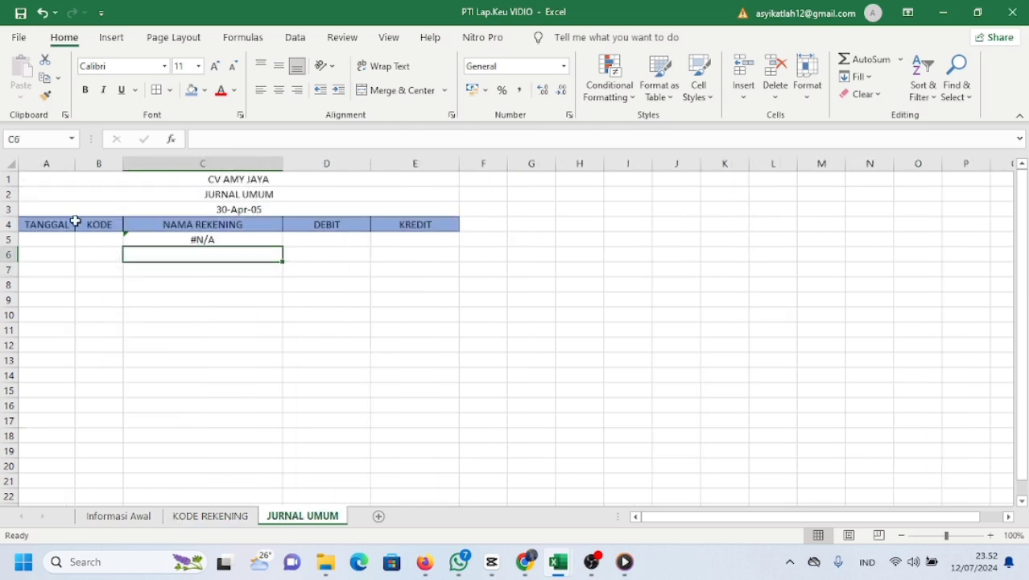
{"action": "double_click", "coordinate": [102, 239]}
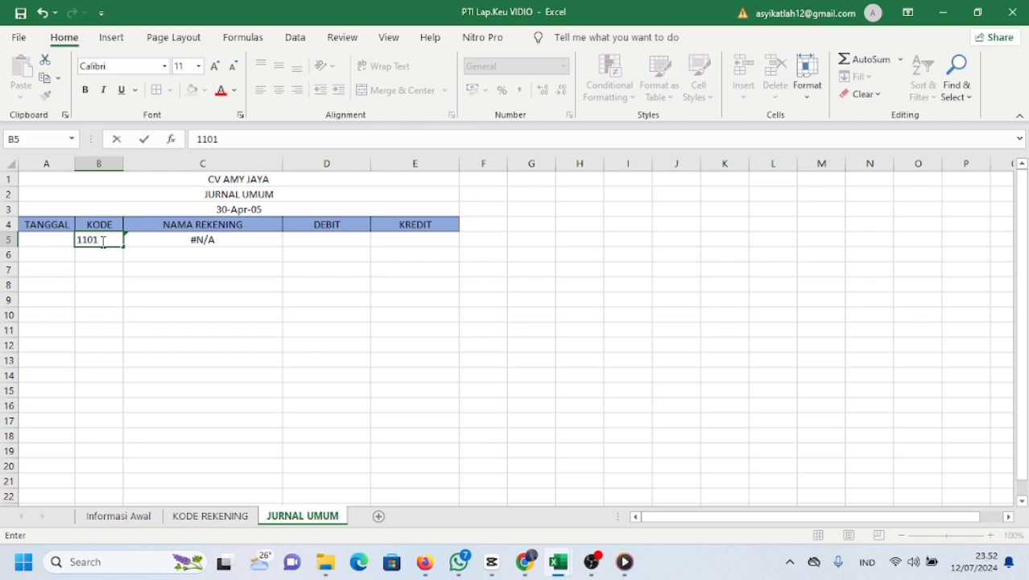
{"action": "key", "text": "Return"}
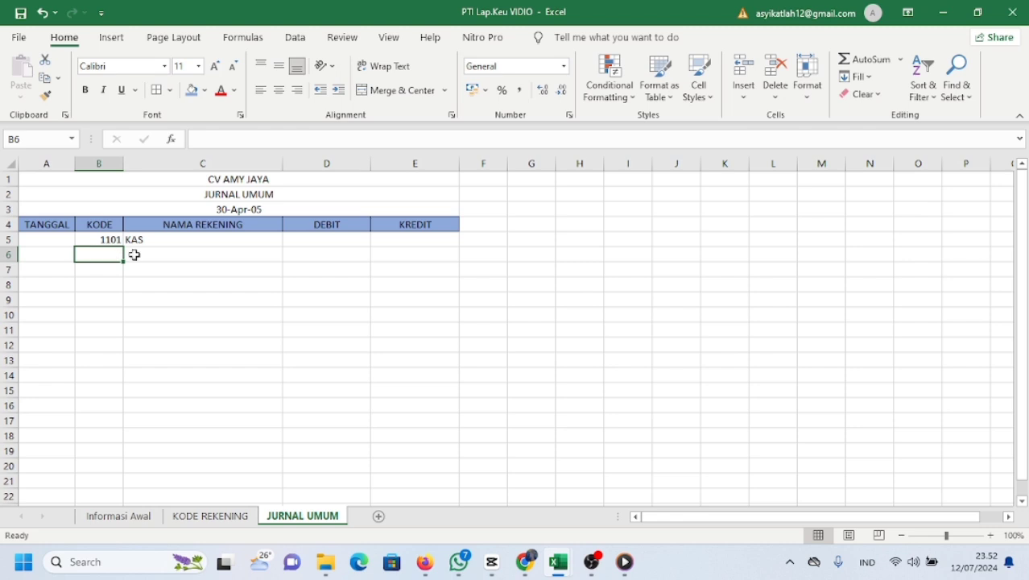
- Fill the account-name lookup formula from cell C5 down to C21
{"action": "left_click", "coordinate": [214, 243]}
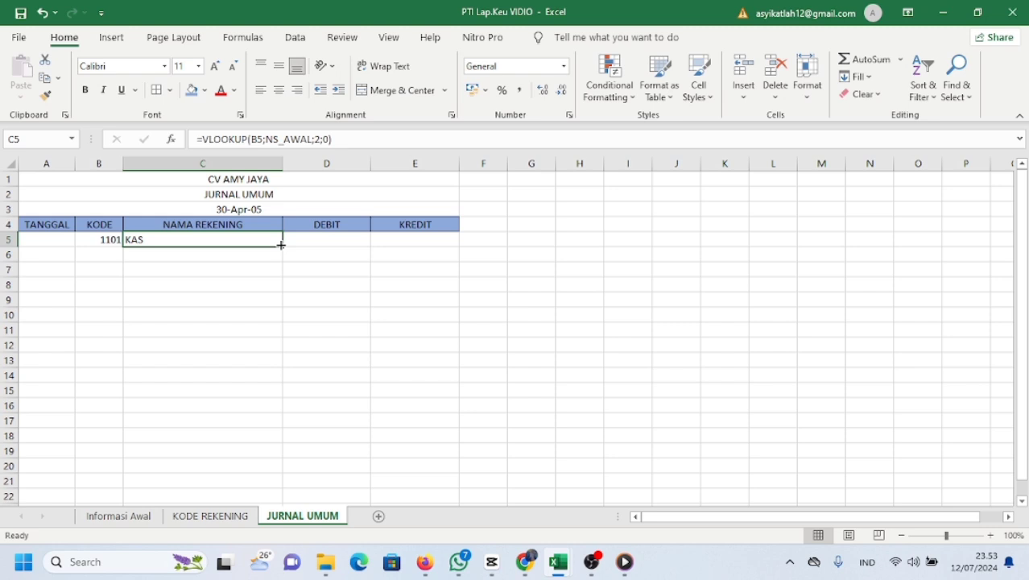
{"action": "left_click_drag", "start_coordinate": [281, 244], "coordinate": [254, 487]}
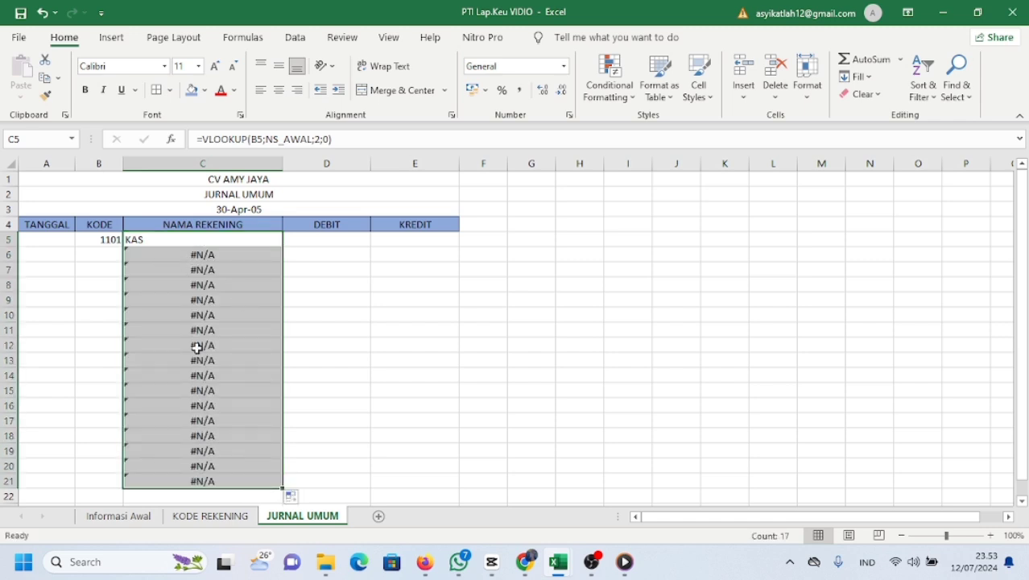
{"action": "left_click", "coordinate": [316, 253]}
- Enter account code 1102 in cell B6 of the KODE column
{"action": "double_click", "coordinate": [108, 256]}
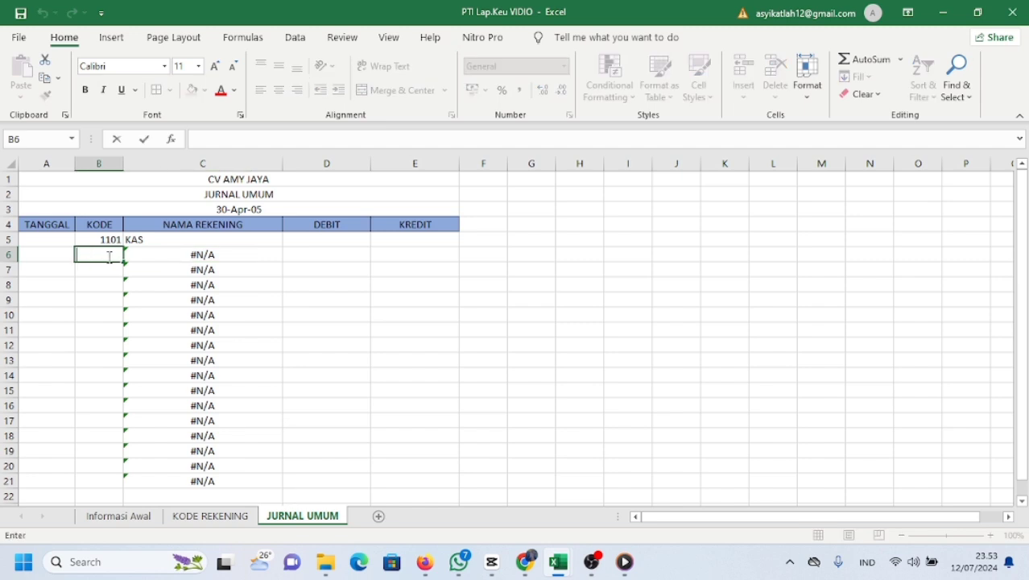
{"action": "type", "text": "1102"}
{"action": "key", "text": "Return"}
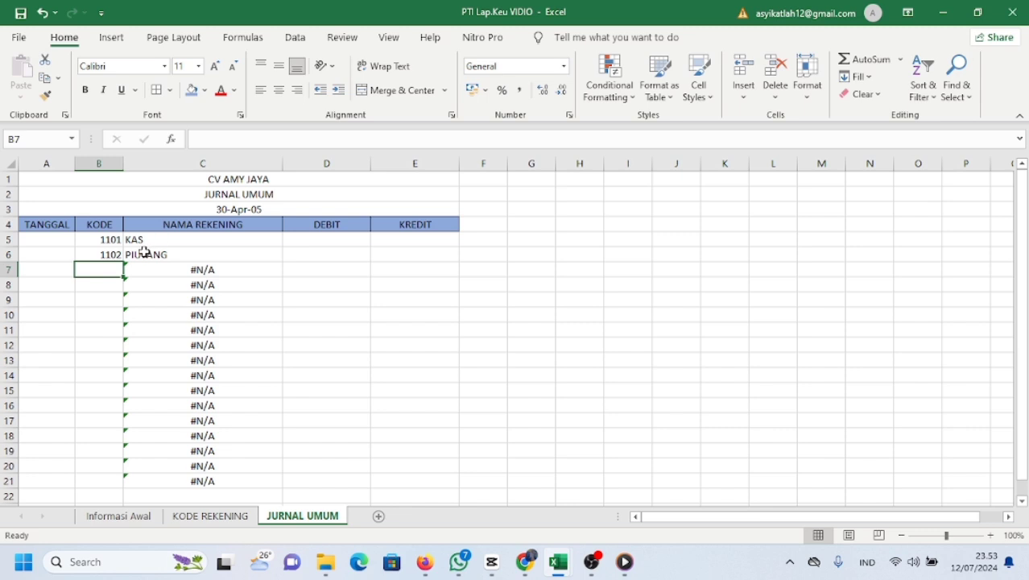
- Enter 4000000 as the debit in D5 for KAS and as the credit in E6 for PIUTANG
{"action": "double_click", "coordinate": [324, 242]}
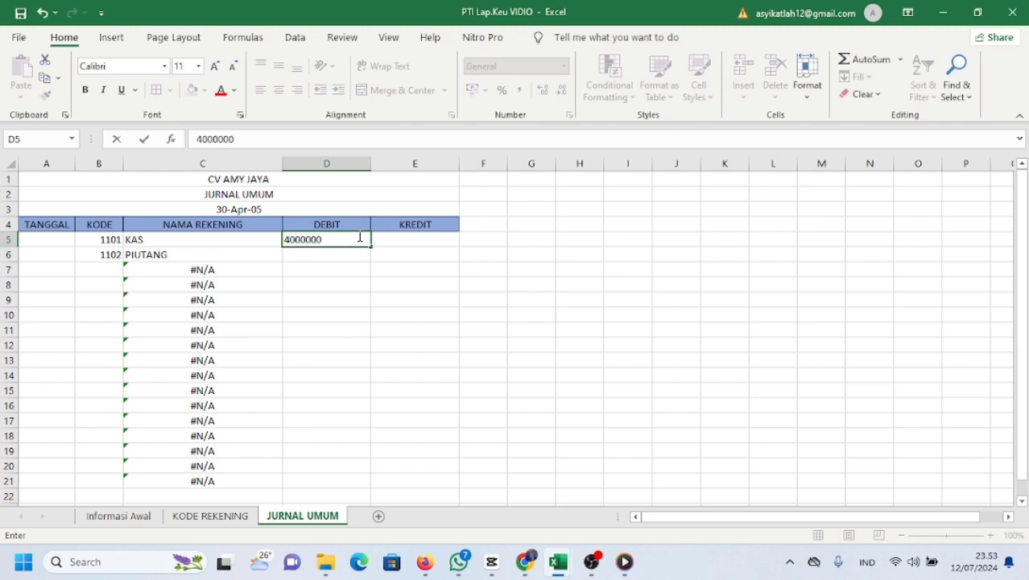
{"action": "key", "text": "Return"}
{"action": "left_click", "coordinate": [400, 255]}
{"action": "type", "text": "4000000"}
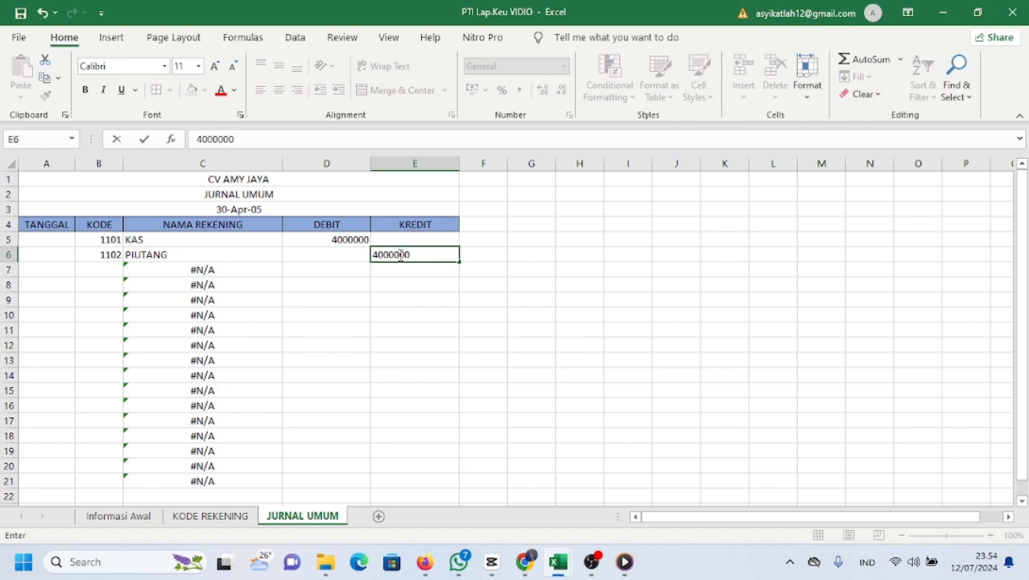
{"action": "key", "text": "Return"}
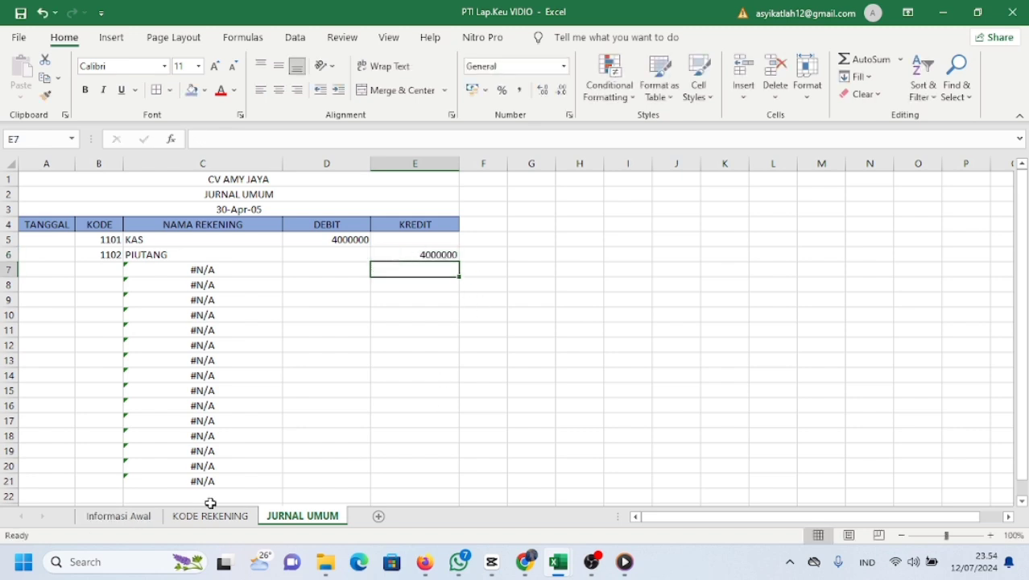
- Check the first transaction on the Informasi Awal sheet and enter the date 16/04/05 in journal cells A5 and A6
{"action": "left_click", "coordinate": [121, 516]}
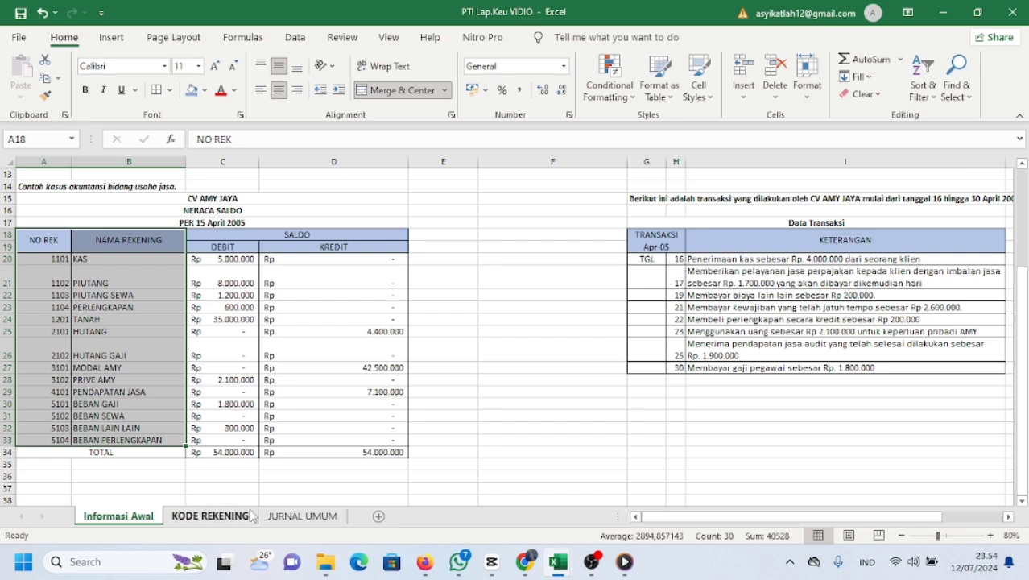
{"action": "left_click", "coordinate": [298, 516]}
{"action": "left_click", "coordinate": [29, 242]}
{"action": "double_click", "coordinate": [29, 241]}
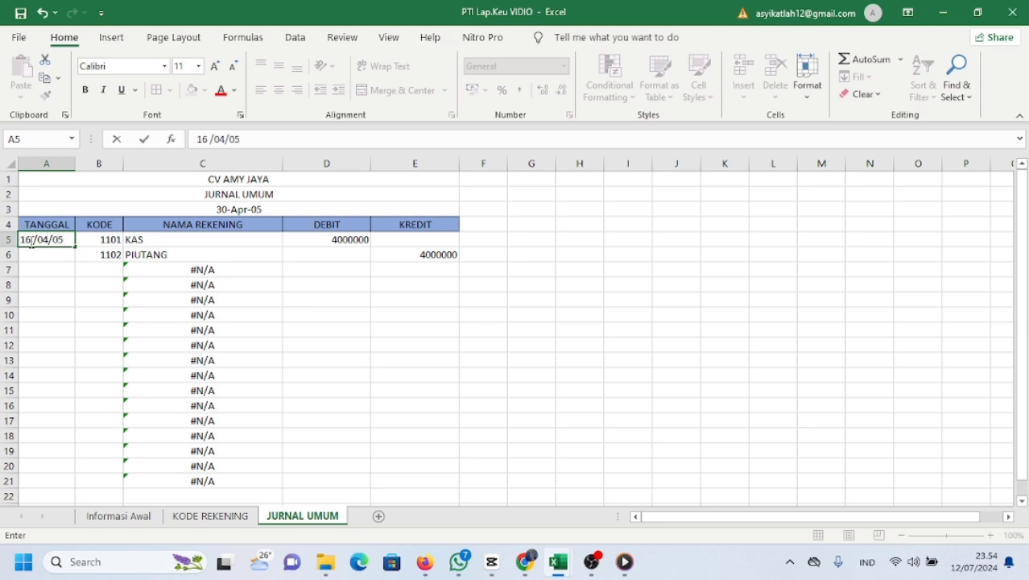
{"action": "key", "text": "Return"}
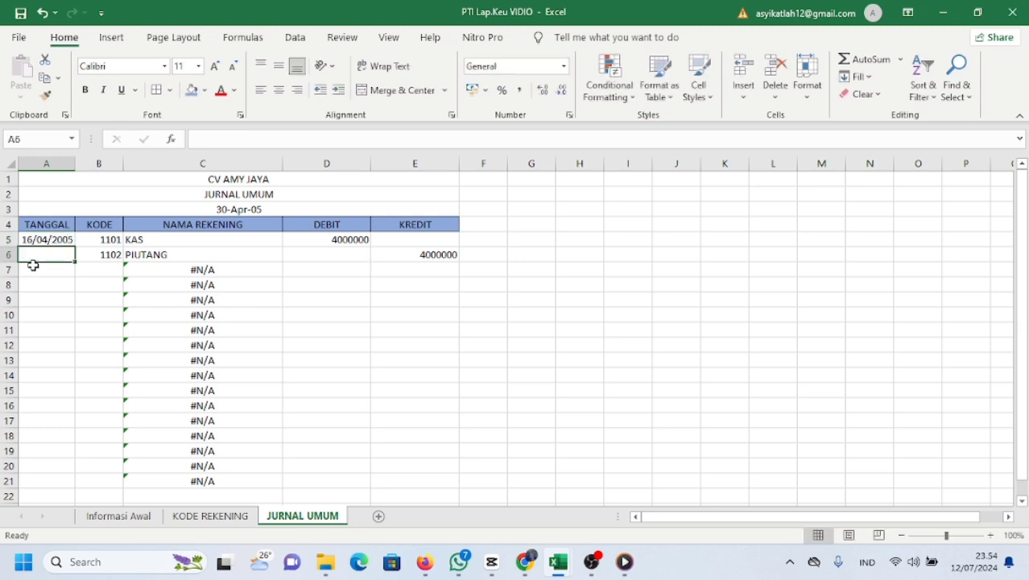
{"action": "type", "text": "16/0"}
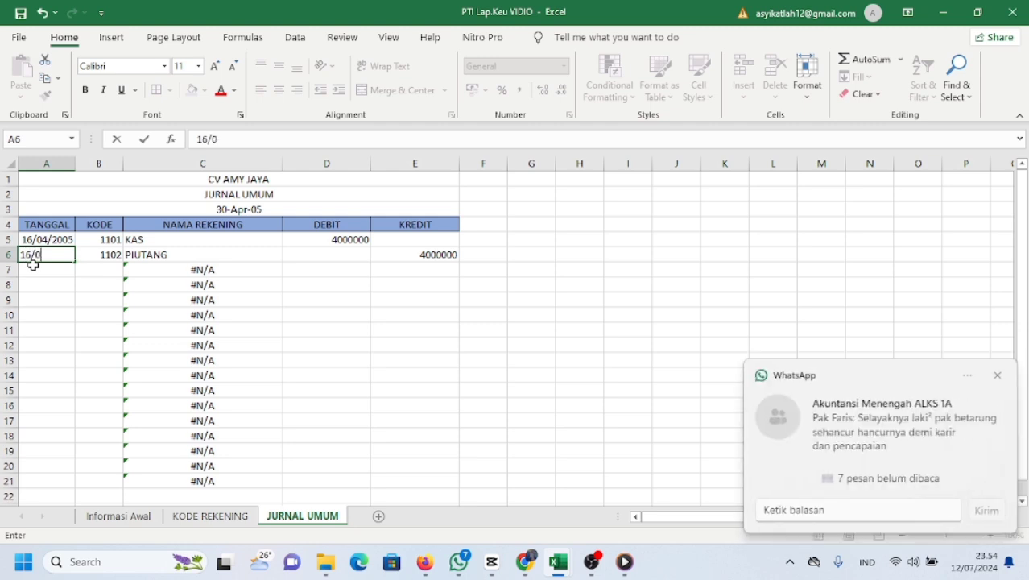
{"action": "type", "text": "4/05"}
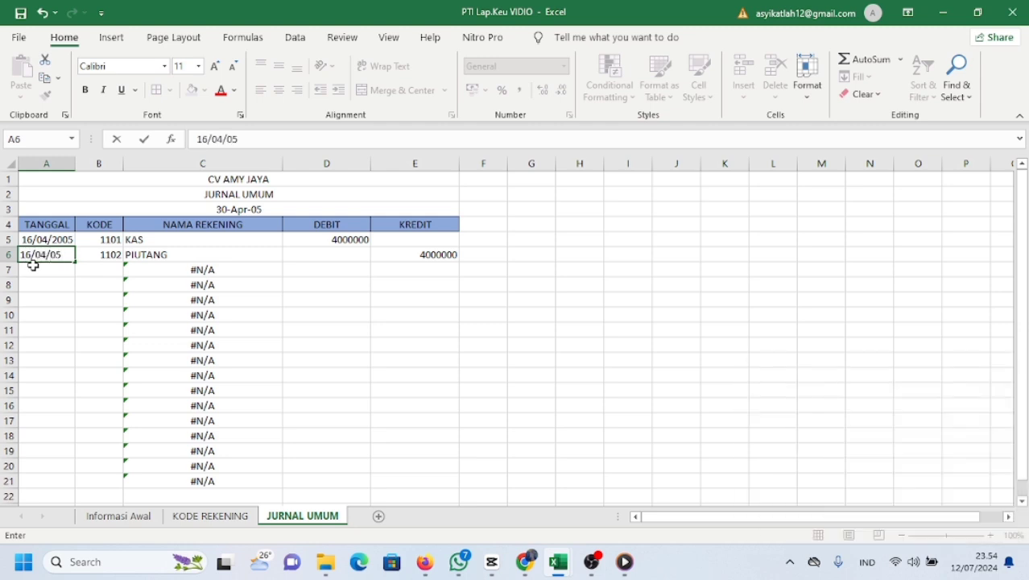
{"action": "key", "text": "Return"}
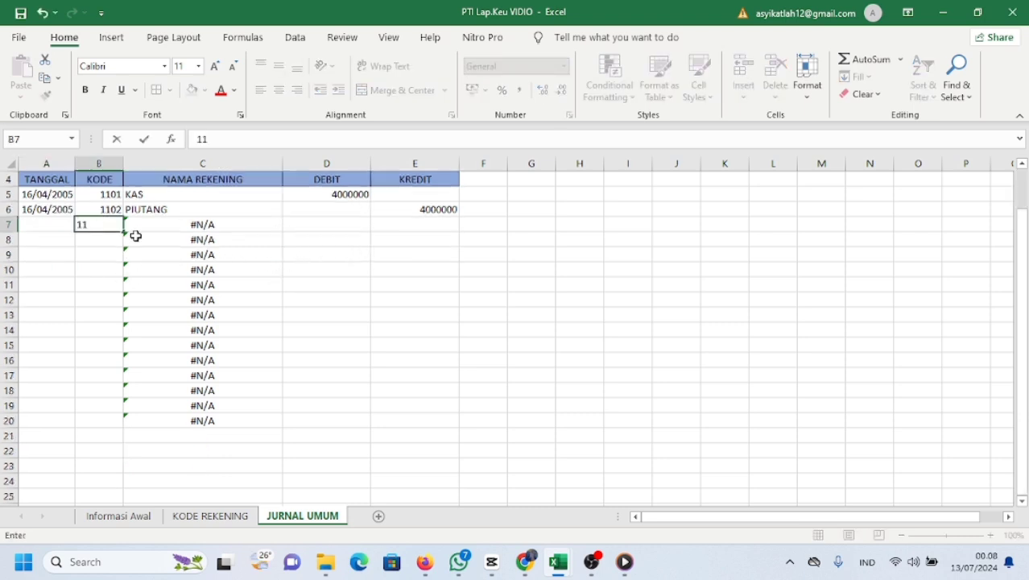
- Enter codes 1102, 4101, 5103, 1101, 2101, 1101, 1104, 2101, 3101, 1101, 1101, 4101, 5101 and 1101 in B7:B20
{"action": "type", "text": "02"}
{"action": "key", "text": "Return"}
{"action": "type", "text": "4101"}
{"action": "key", "text": "Return"}
{"action": "type", "text": "5103"}
{"action": "key", "text": "Return"}
{"action": "type", "text": "1101"}
{"action": "key", "text": "Return"}
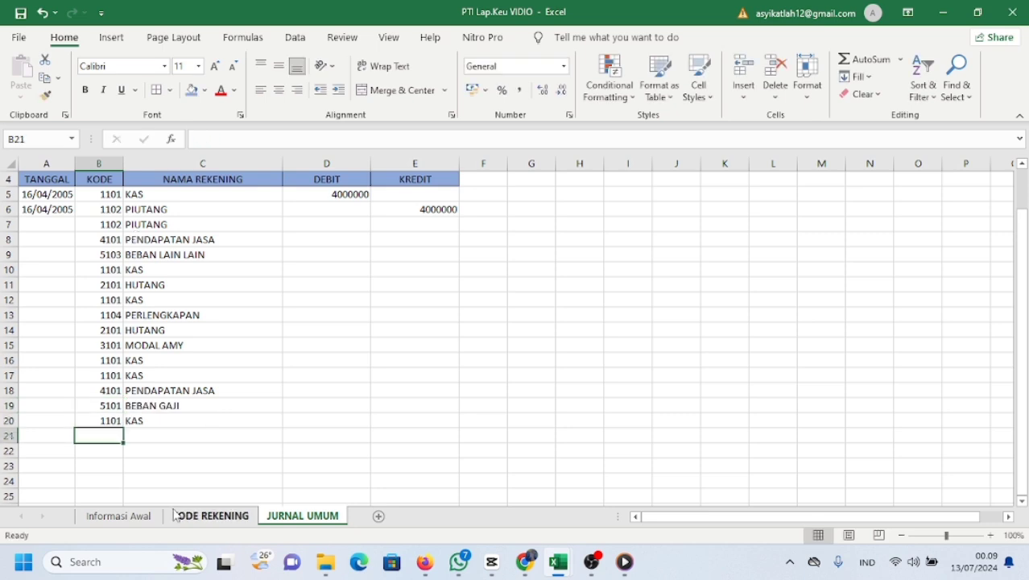
- Enter the April 2005 transaction dates in A7:A20, using the 17th, 19th, 21st, 22nd, 23rd, 25th and 30th twice each
{"action": "left_click", "coordinate": [46, 224]}
{"action": "type", "text": "17/04/2005 17/04/2005 19/04/2005 19/04/2005 21/04/"}
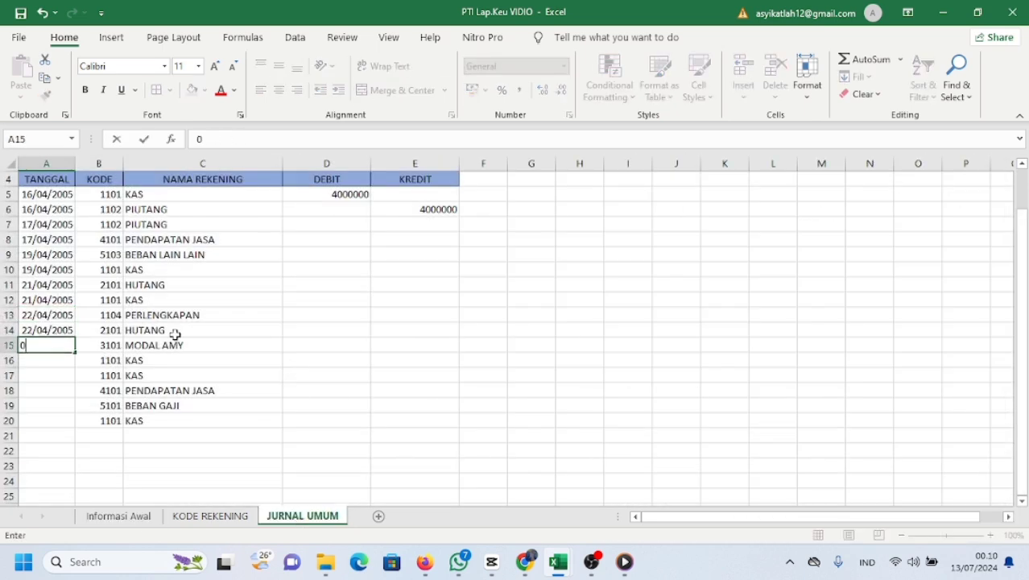
{"action": "type", "text": "23/04/2005 23/04/2005 25/04/2005 25/04/2005 30/04/2005 30/04/0"}
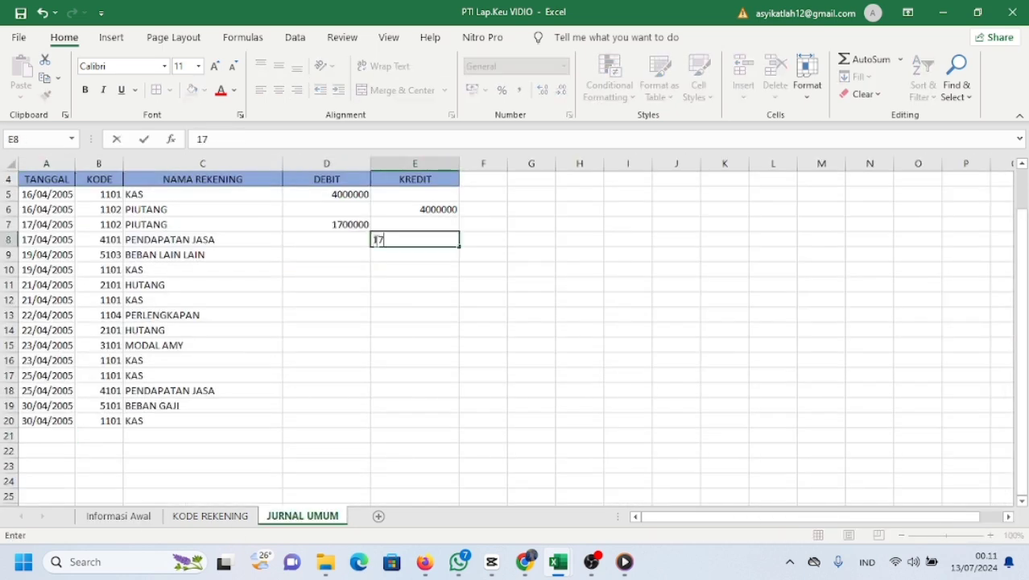
- Enter 1700000 as debit D7 and credit E8, and 200000 as debit D9 and credit E10
{"action": "type", "text": "00000"}
{"action": "left_click", "coordinate": [327, 254]}
{"action": "type", "text": "200000"}
{"action": "left_click", "coordinate": [414, 270]}
{"action": "type", "text": "200000 26000"}
{"action": "key", "text": "Escape"}
- Enter matching debits and credits in rows 11 to 18: 2600000, 200000, 2100000 and 1900000, one amount per pair of rows
{"action": "left_click", "coordinate": [319, 286]}
{"action": "type", "text": "2600000"}
{"action": "key", "text": "Right"}
{"action": "type", "text": "2600000"}
{"action": "left_click", "coordinate": [338, 315]}
{"action": "type", "text": "200000"}
{"action": "key", "text": "Right"}
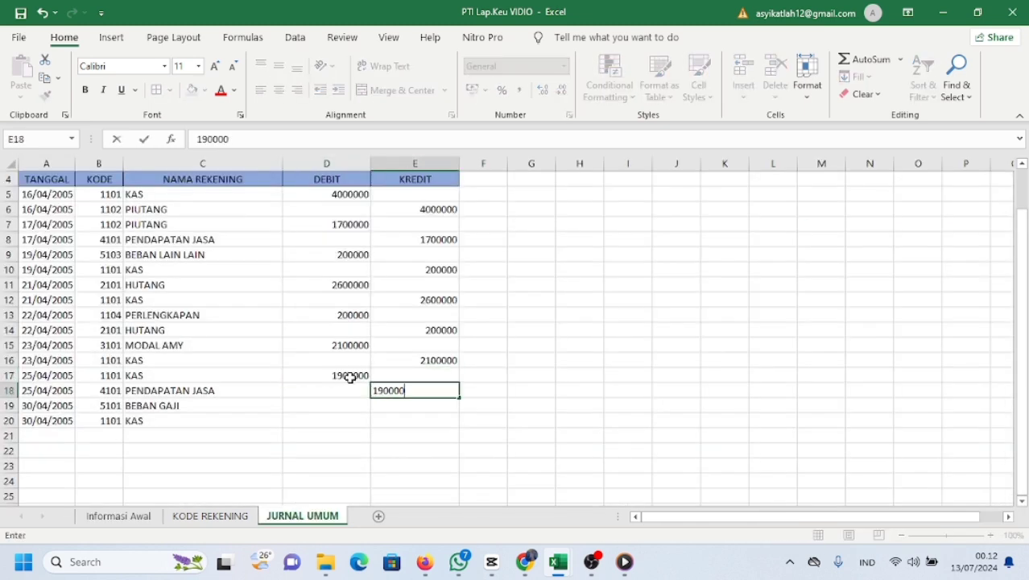
{"action": "type", "text": "0"}
{"action": "key", "text": "Return"}
- Enter 1800000 as the BEBAN GAJI debit in D19 and as the KAS credit in E20
{"action": "left_click", "coordinate": [346, 406]}
{"action": "type", "text": "1800000"}
{"action": "key", "text": "Return"}
{"action": "key", "text": "Right"}
{"action": "type", "text": "1800000"}
{"action": "key", "text": "Return"}
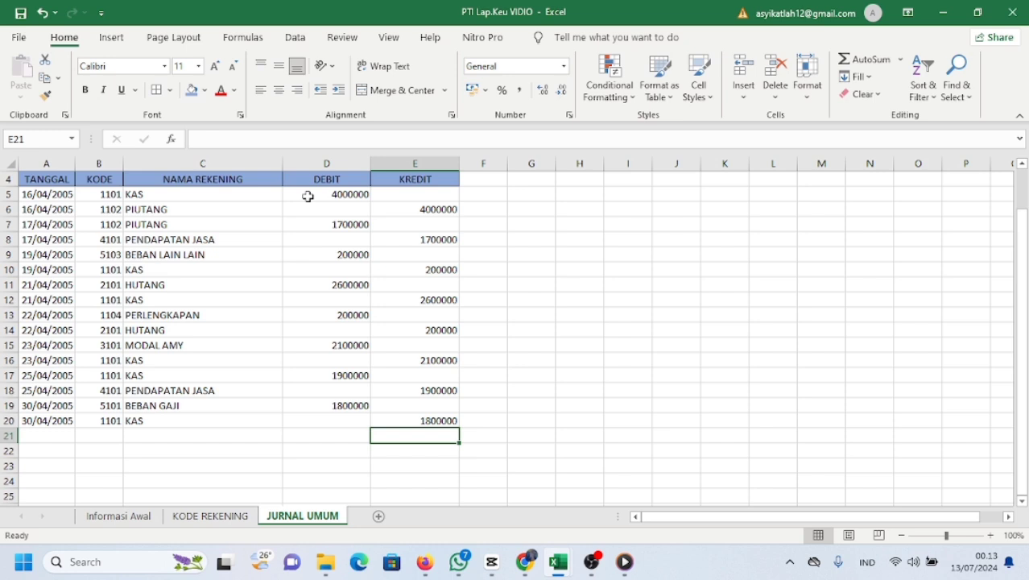
- Apply the Accounting number format to the debit and credit amounts in D5:E20
{"action": "scroll", "coordinate": [307, 196], "scroll_direction": "up", "scroll_amount": 1}
{"action": "left_click_drag", "start_coordinate": [314, 240], "coordinate": [402, 463]}
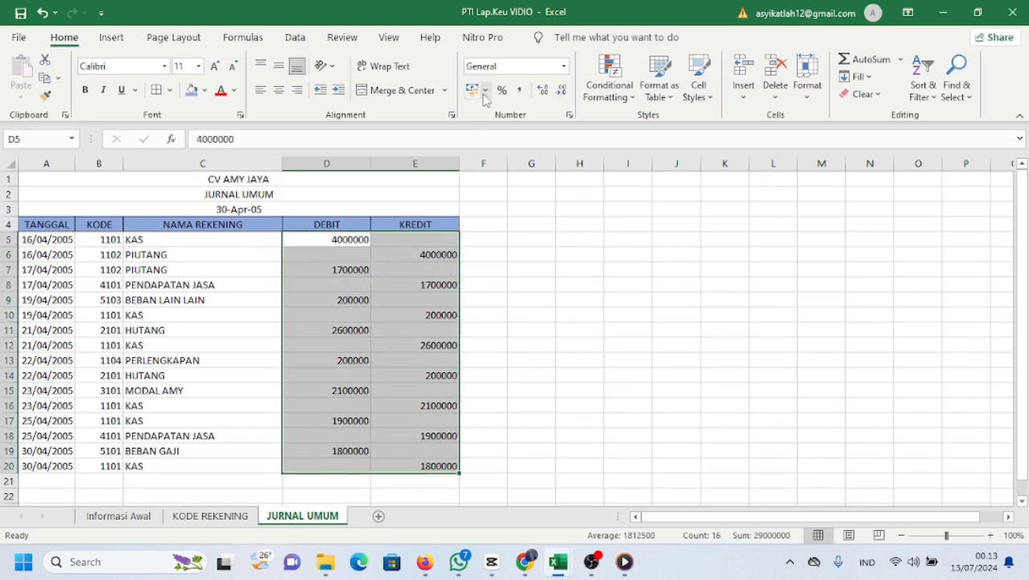
{"action": "left_click", "coordinate": [565, 67]}
{"action": "left_click", "coordinate": [549, 203]}
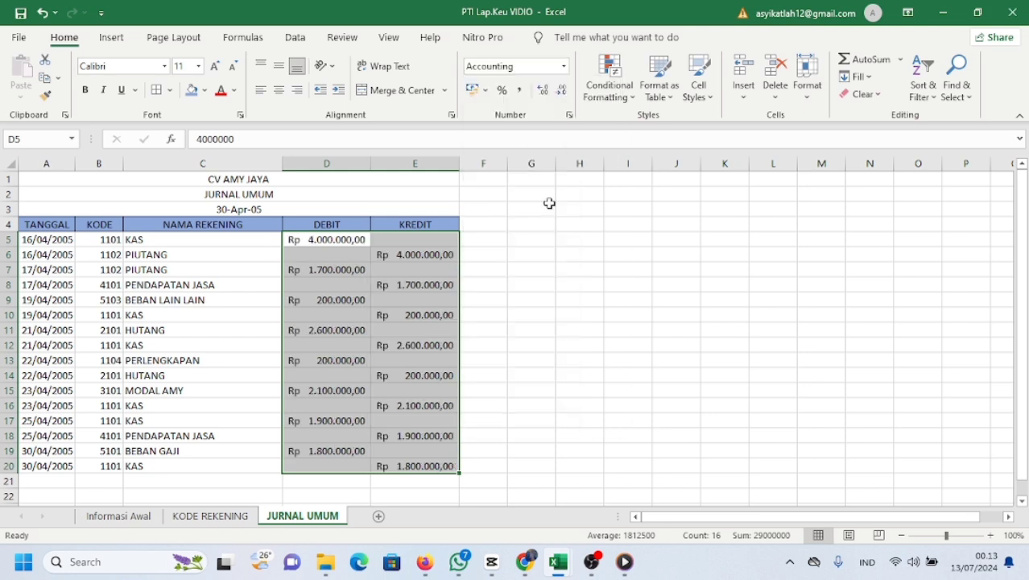
{"action": "left_click", "coordinate": [499, 408]}
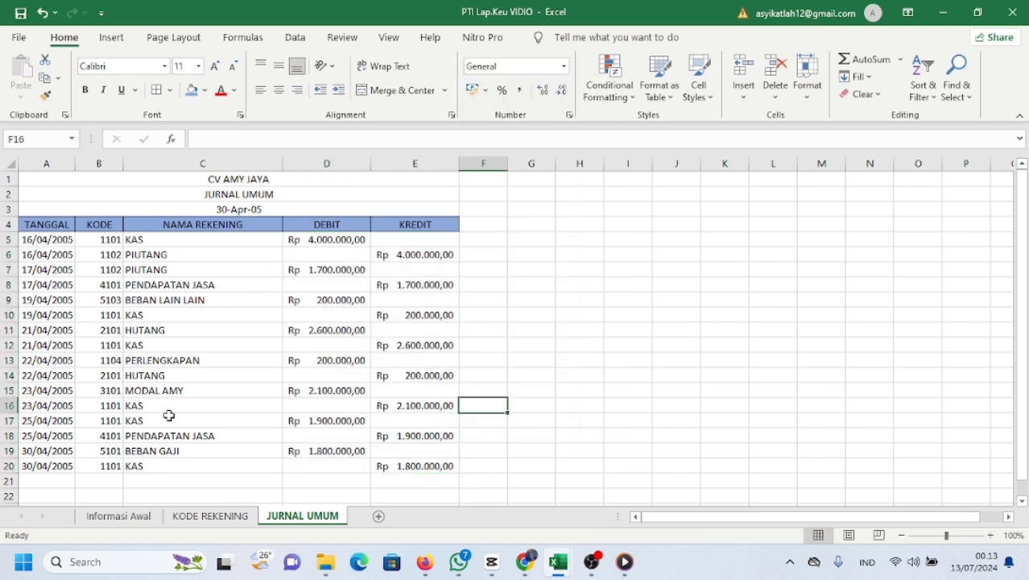
- Total the debit column in cell D21 with a SUM of D5:D20
{"action": "scroll", "coordinate": [165, 429], "scroll_direction": "down", "scroll_amount": 1}
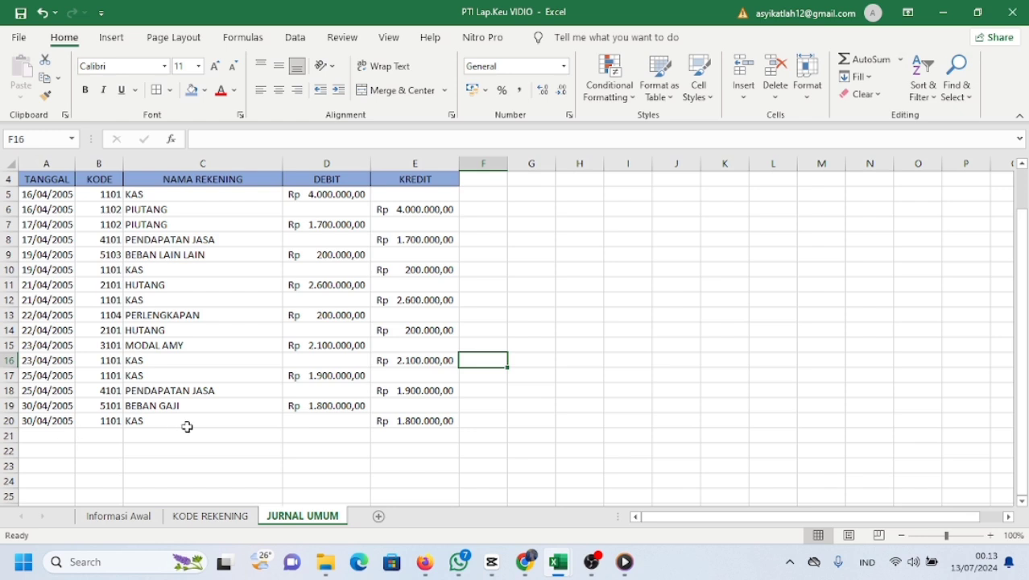
{"action": "double_click", "coordinate": [300, 435]}
{"action": "type", "text": "="}
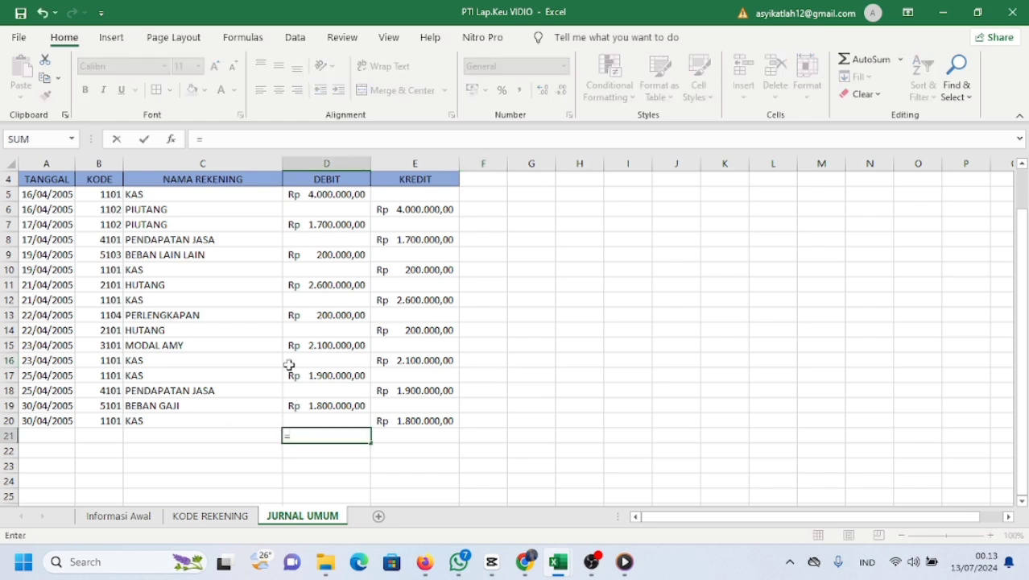
{"action": "type", "text": "su"}
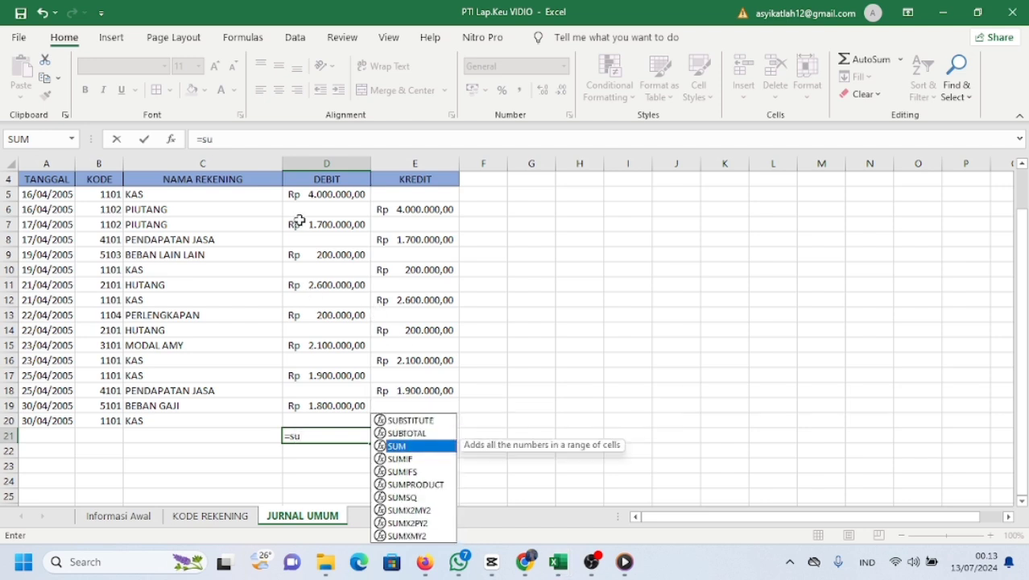
{"action": "double_click", "coordinate": [396, 447]}
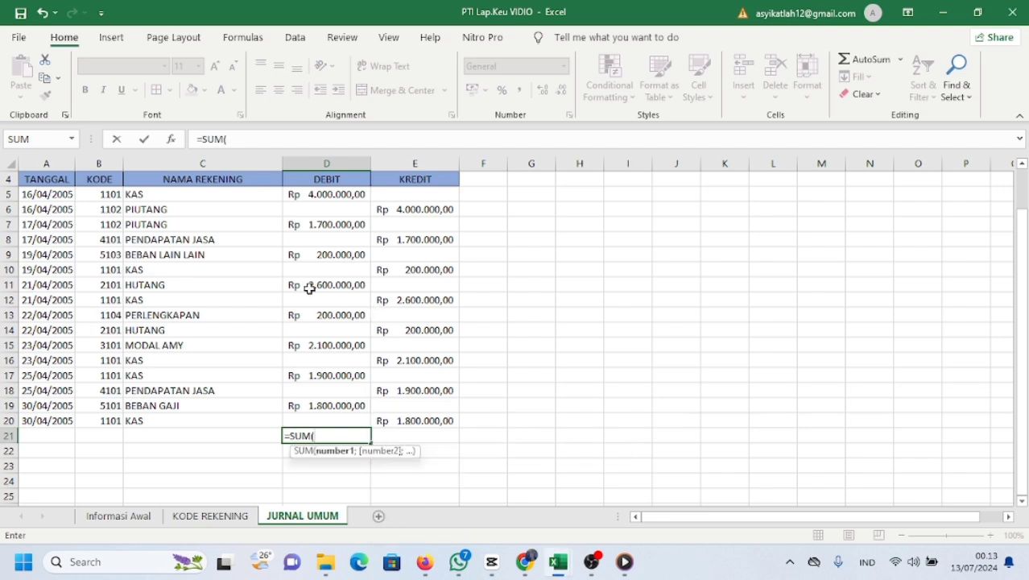
{"action": "left_click_drag", "start_coordinate": [291, 195], "coordinate": [306, 420]}
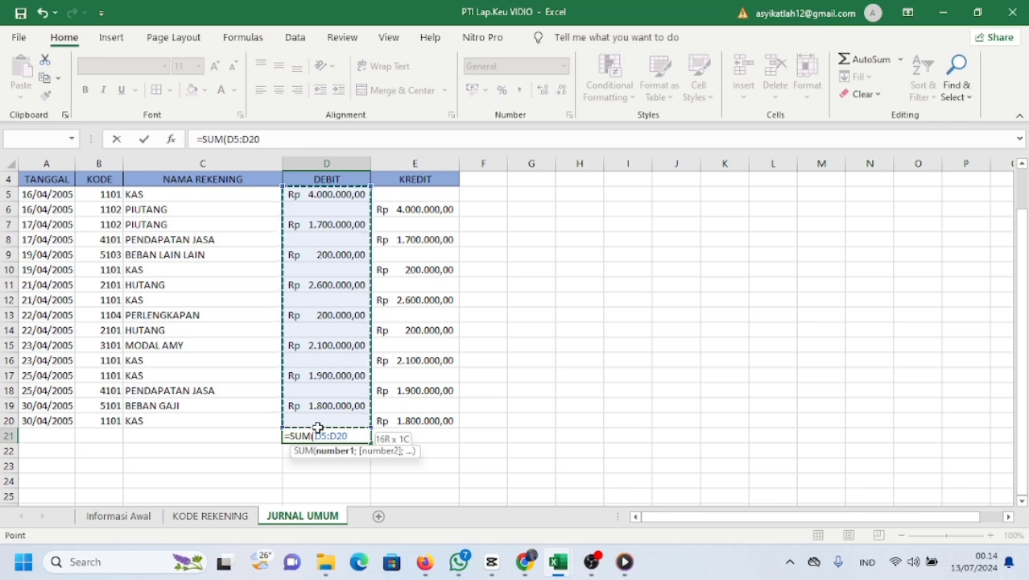
{"action": "key", "text": "Return"}
{"action": "key", "text": "Right"}
{"action": "key", "text": "Up"}
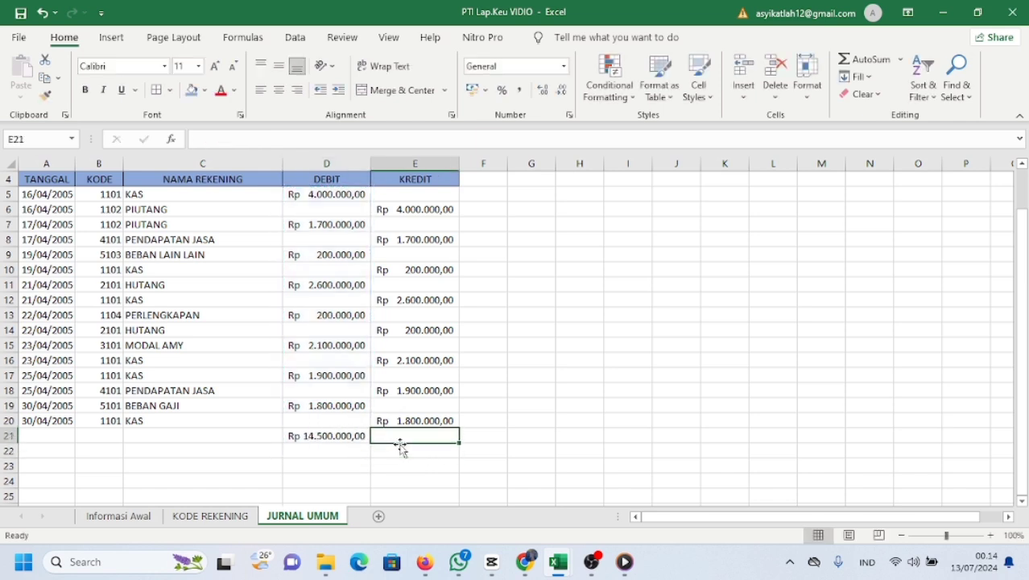
- Total the credit column in cell E21 with a SUM of E5:E20
{"action": "double_click", "coordinate": [394, 436]}
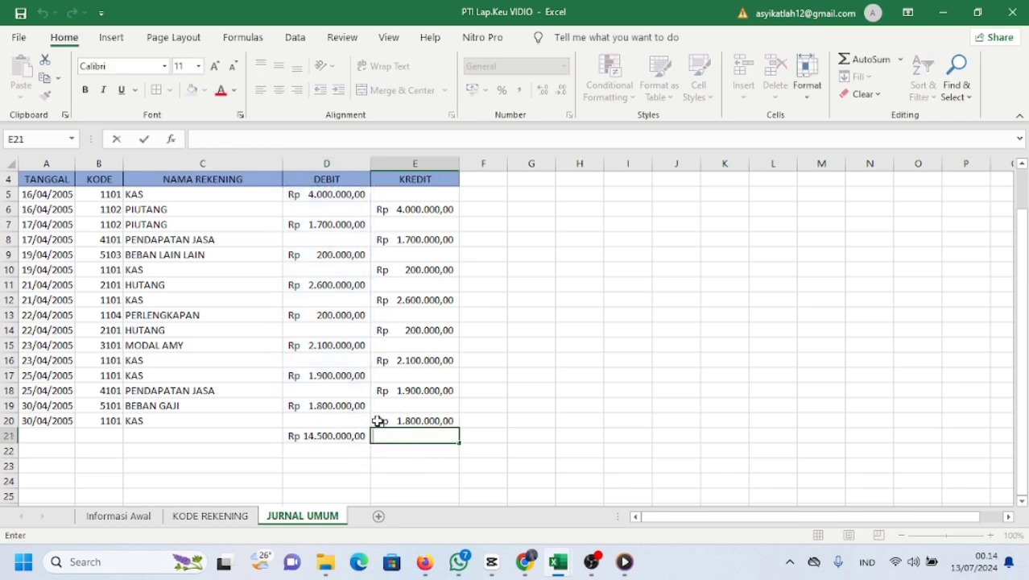
{"action": "type", "text": "=su"}
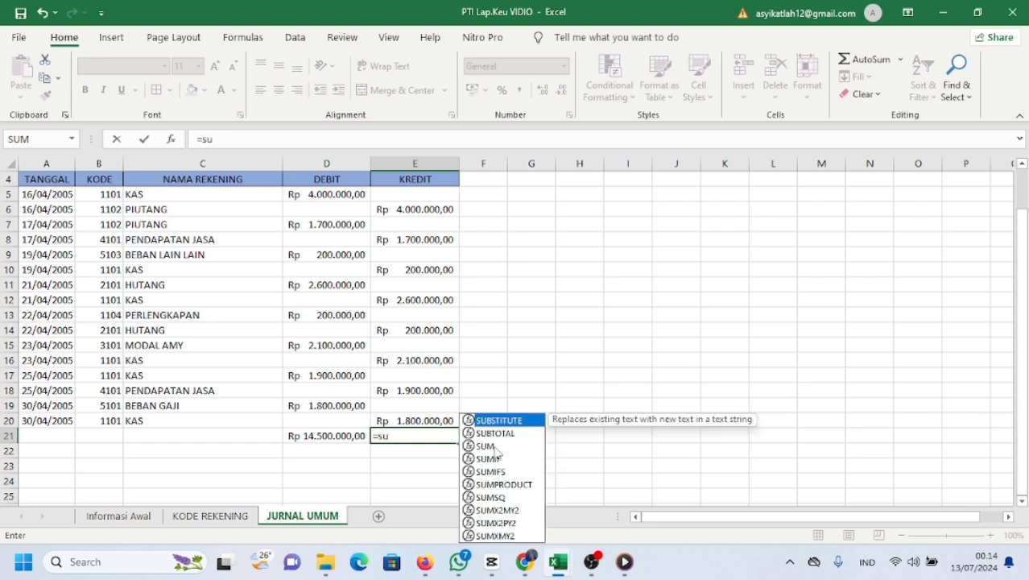
{"action": "left_click", "coordinate": [485, 446]}
{"action": "key", "text": "Tab"}
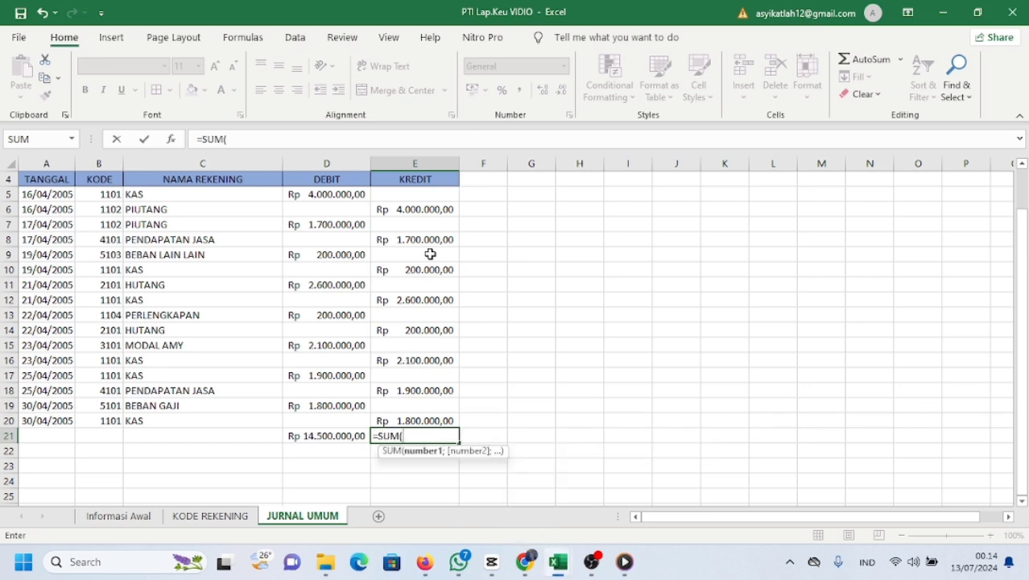
{"action": "left_click", "coordinate": [395, 195]}
{"action": "left_click_drag", "start_coordinate": [394, 196], "coordinate": [436, 414]}
{"action": "key", "text": "Return"}
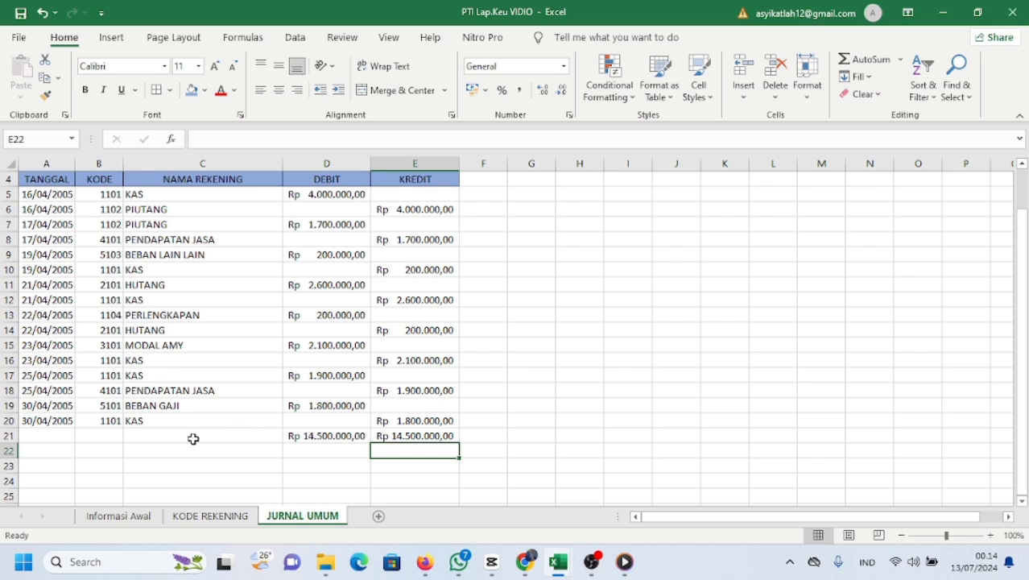
- Label the totals row JUMLAH in A21 and merge and center it across A21:C21
{"action": "double_click", "coordinate": [31, 435]}
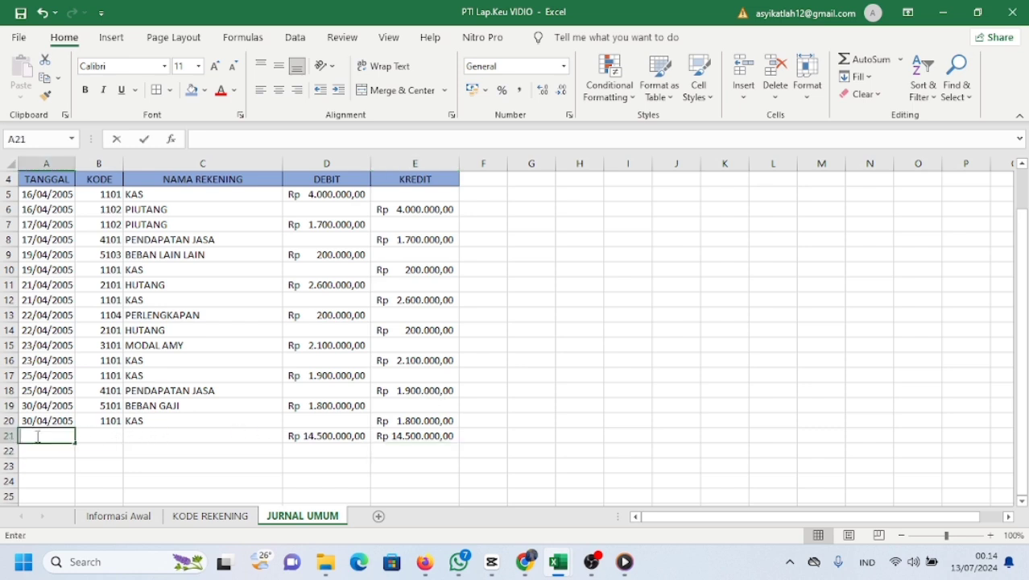
{"action": "type", "text": "JUM"}
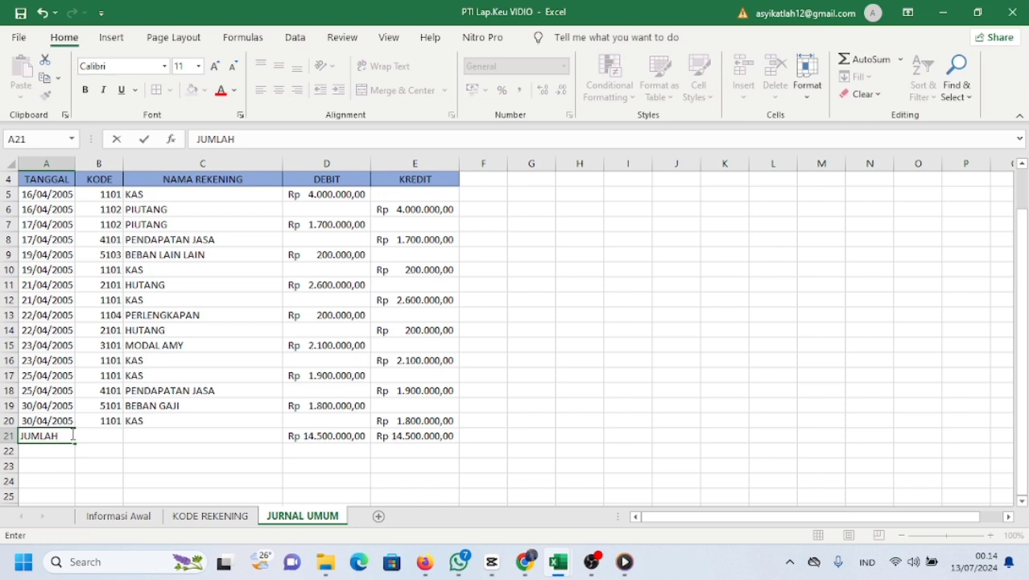
{"action": "type", "text": "LAH"}
{"action": "key", "text": "Return"}
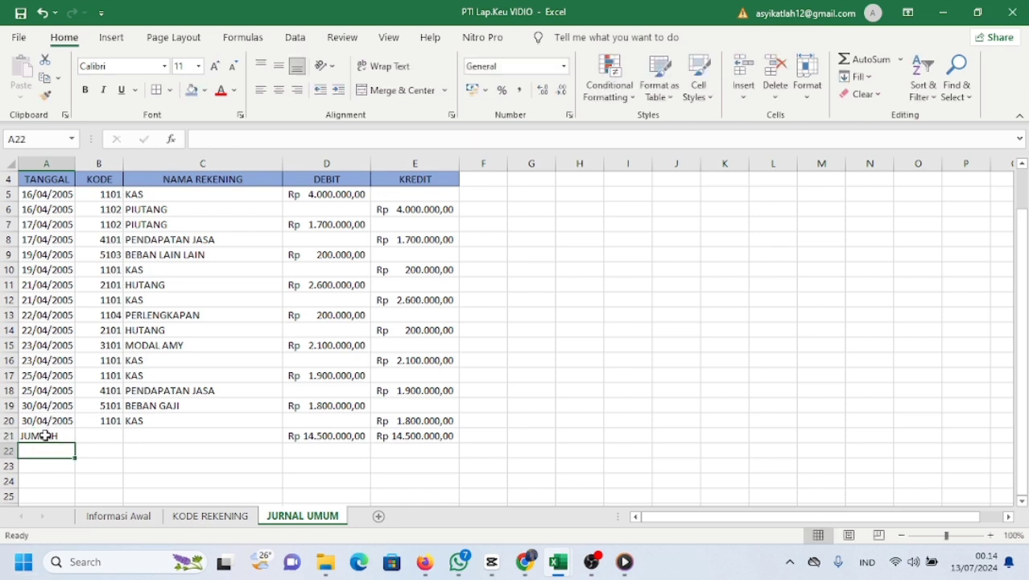
{"action": "left_click_drag", "start_coordinate": [49, 435], "coordinate": [201, 436]}
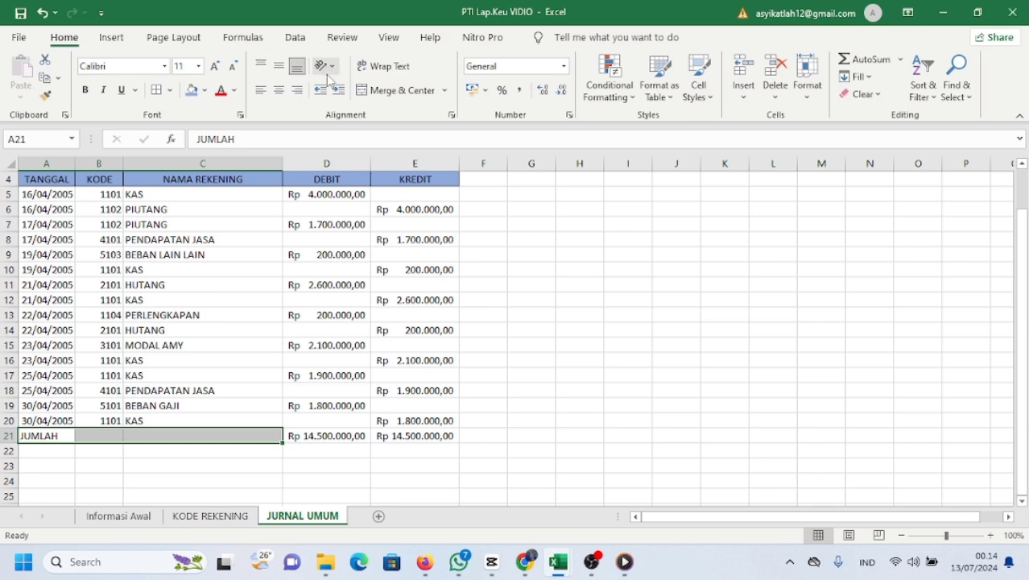
{"action": "left_click", "coordinate": [370, 94]}
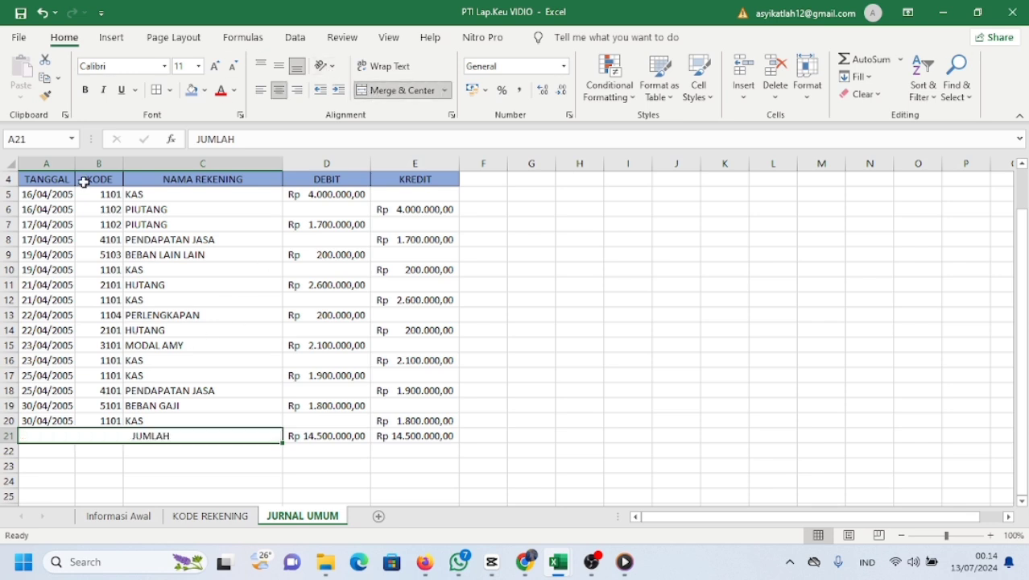
- Apply outside borders around the journal entries and totals in A5:E21
{"action": "left_click", "coordinate": [172, 240]}
{"action": "scroll", "coordinate": [173, 241], "scroll_direction": "up", "scroll_amount": 1}
{"action": "left_click_drag", "start_coordinate": [30, 240], "coordinate": [427, 480]}
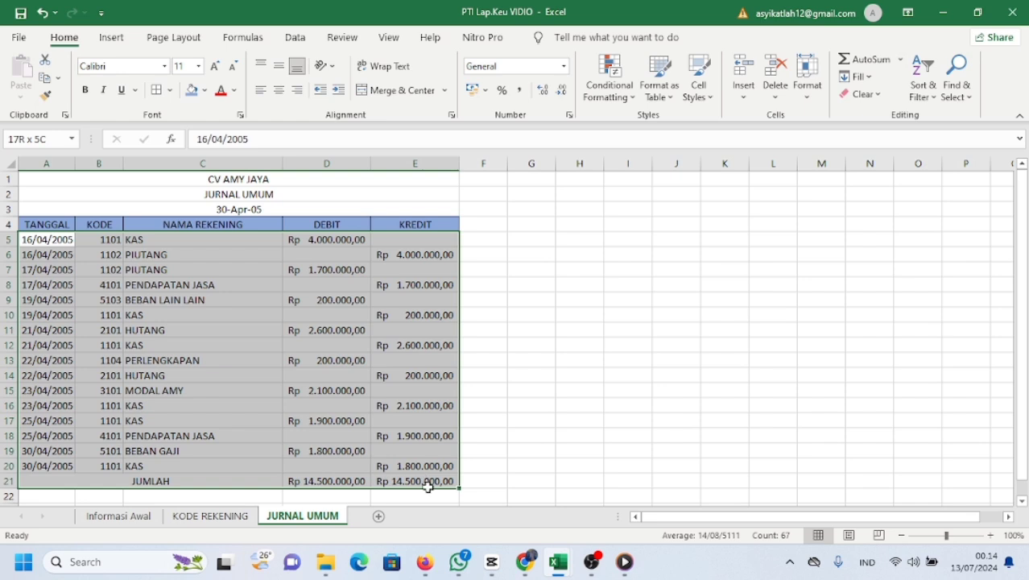
{"action": "left_click", "coordinate": [169, 90]}
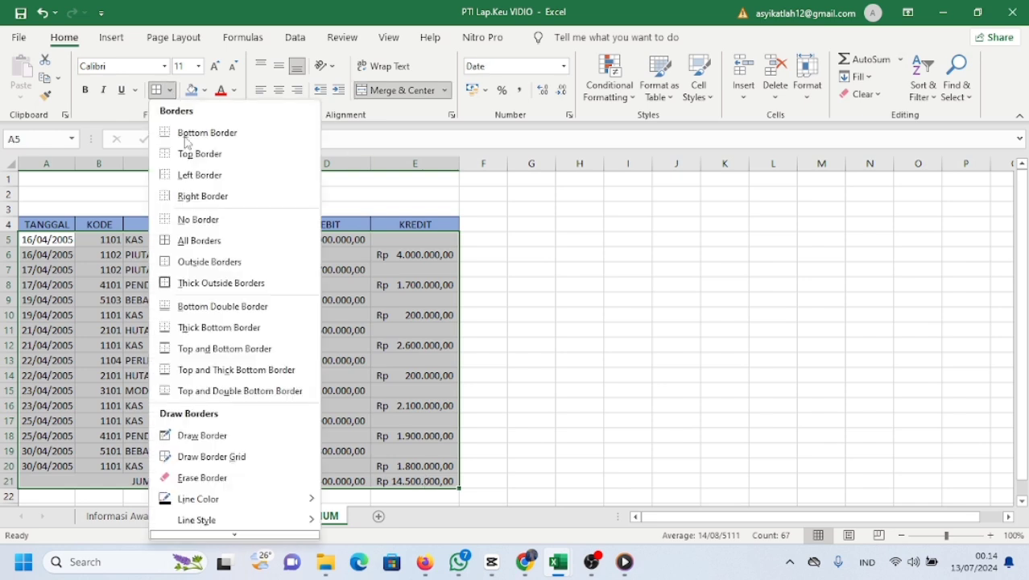
{"action": "left_click", "coordinate": [202, 260]}
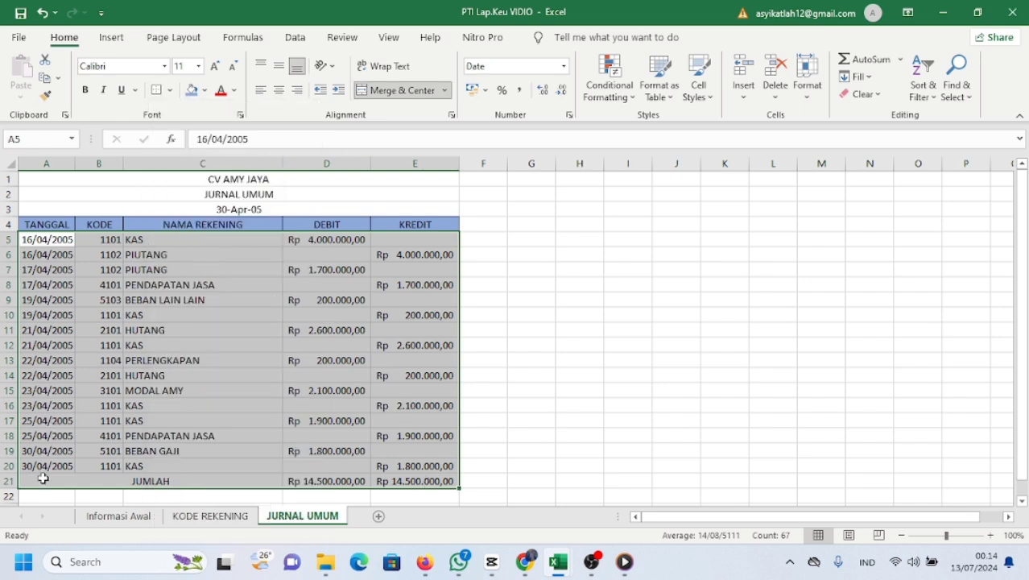
- Apply all borders to the JUMLAH row in A21:E21
{"action": "left_click", "coordinate": [42, 478]}
{"action": "left_click_drag", "start_coordinate": [42, 478], "coordinate": [244, 479]}
{"action": "left_click", "coordinate": [483, 373]}
{"action": "left_click_drag", "start_coordinate": [85, 478], "coordinate": [403, 485]}
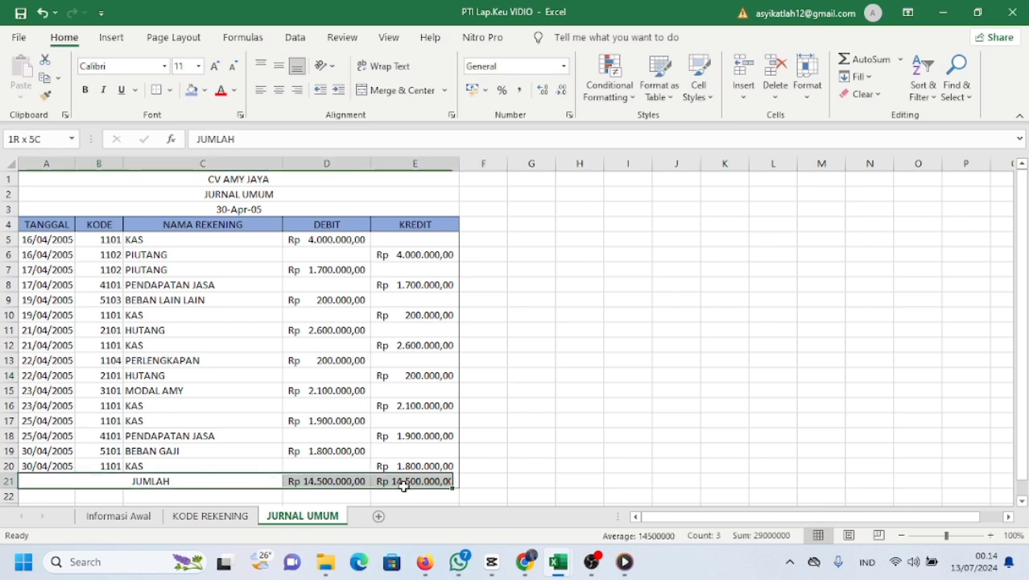
{"action": "left_click", "coordinate": [169, 90]}
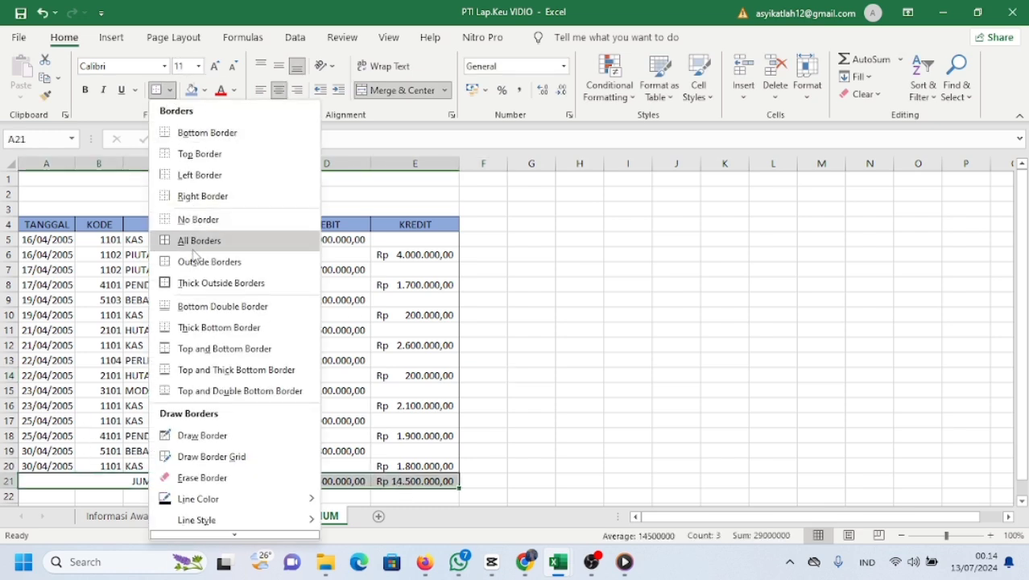
{"action": "left_click", "coordinate": [187, 240]}
- Add borders to the two-row transaction groups from A7:E8 through A19:E20 and to the KODE and DEBIT columns
{"action": "left_click_drag", "start_coordinate": [40, 270], "coordinate": [395, 285]}
{"action": "left_click", "coordinate": [169, 90]}
{"action": "left_click", "coordinate": [193, 241]}
{"action": "left_click_drag", "start_coordinate": [40, 331], "coordinate": [370, 352]}
{"action": "left_click_drag", "start_coordinate": [47, 391], "coordinate": [435, 407]}
{"action": "left_click_drag", "start_coordinate": [37, 452], "coordinate": [435, 471]}
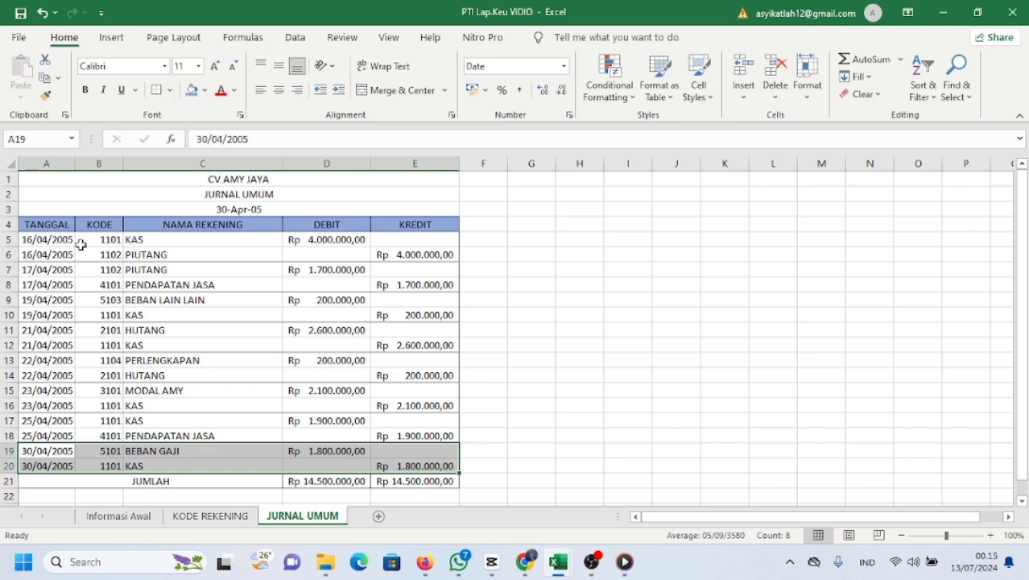
{"action": "left_click_drag", "start_coordinate": [80, 245], "coordinate": [87, 461]}
{"action": "left_click_drag", "start_coordinate": [306, 240], "coordinate": [327, 481]}
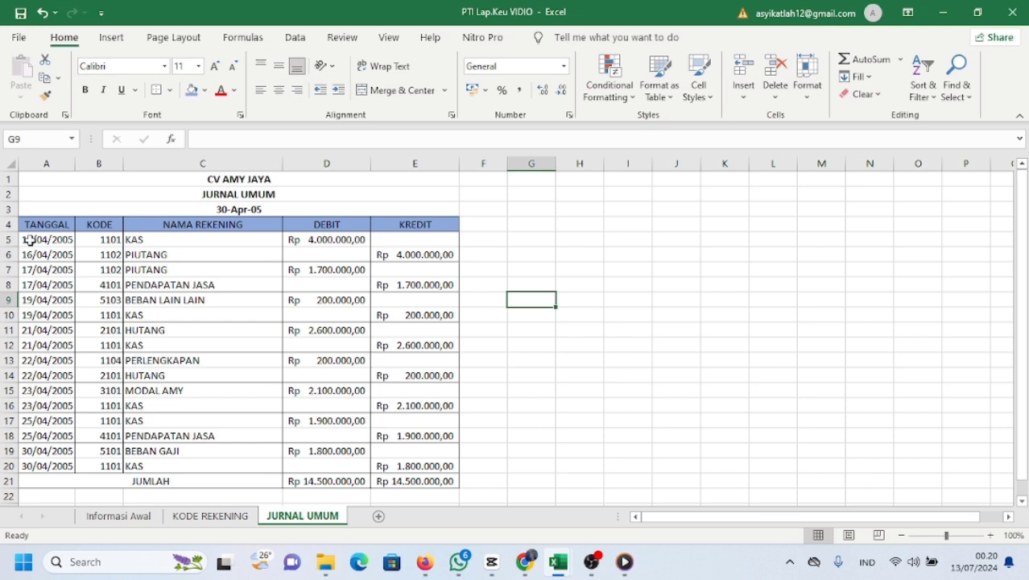
- Format the dates in A5:A20 with the Indonesian date type "14 Maret 2012"
{"action": "left_click_drag", "start_coordinate": [29, 240], "coordinate": [36, 461]}
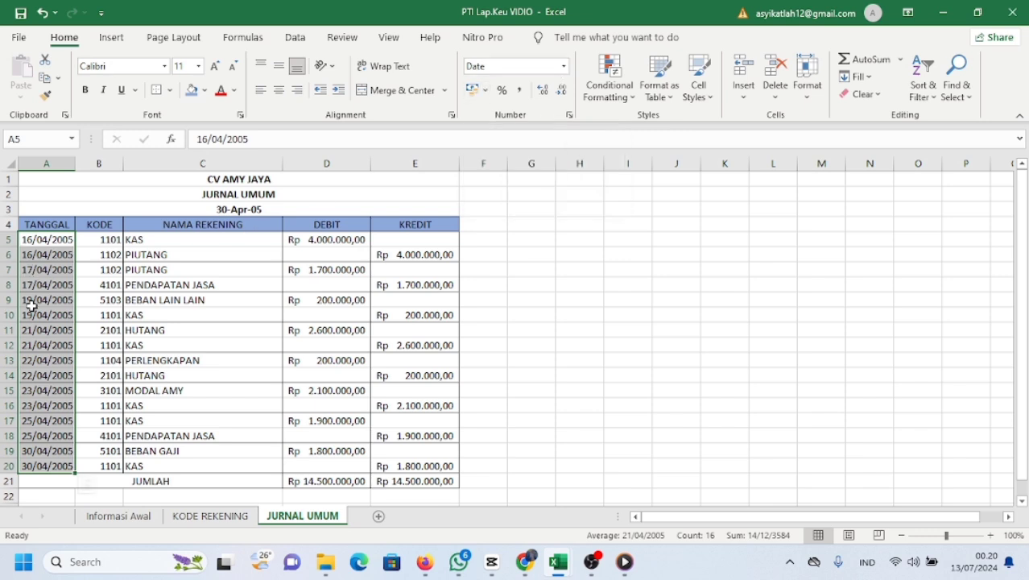
{"action": "left_click", "coordinate": [564, 66]}
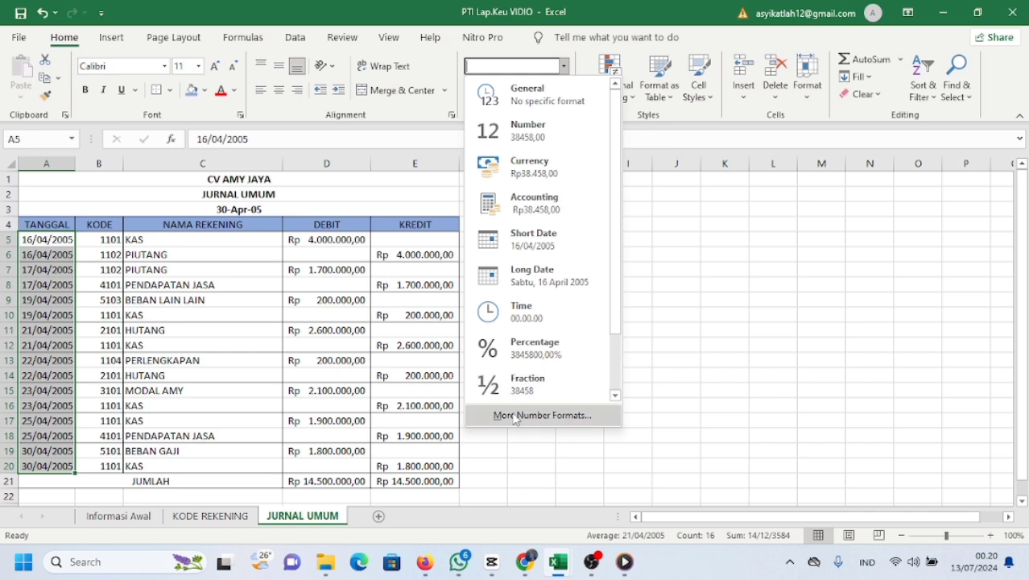
{"action": "left_click", "coordinate": [521, 415]}
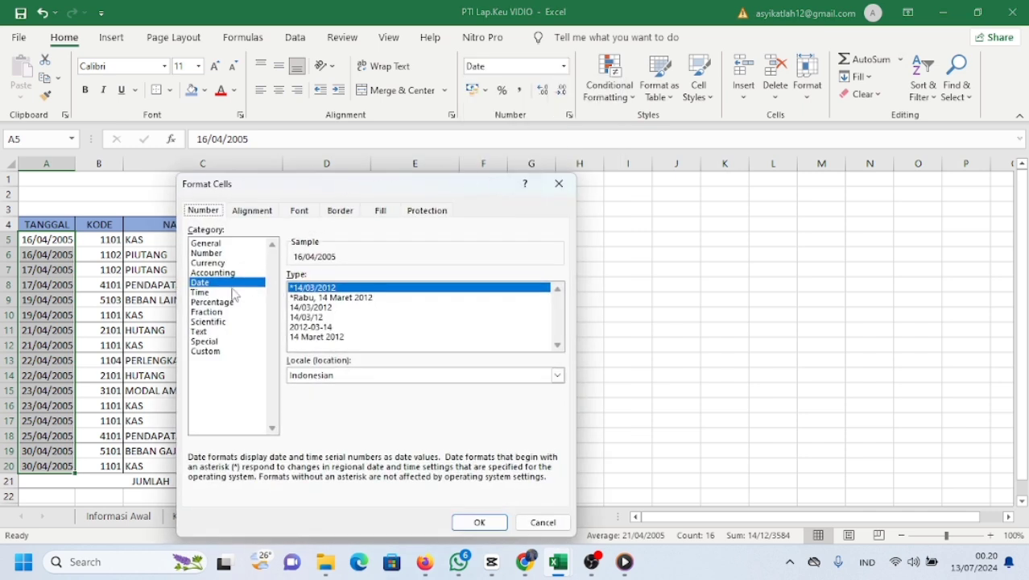
{"action": "left_click", "coordinate": [303, 338]}
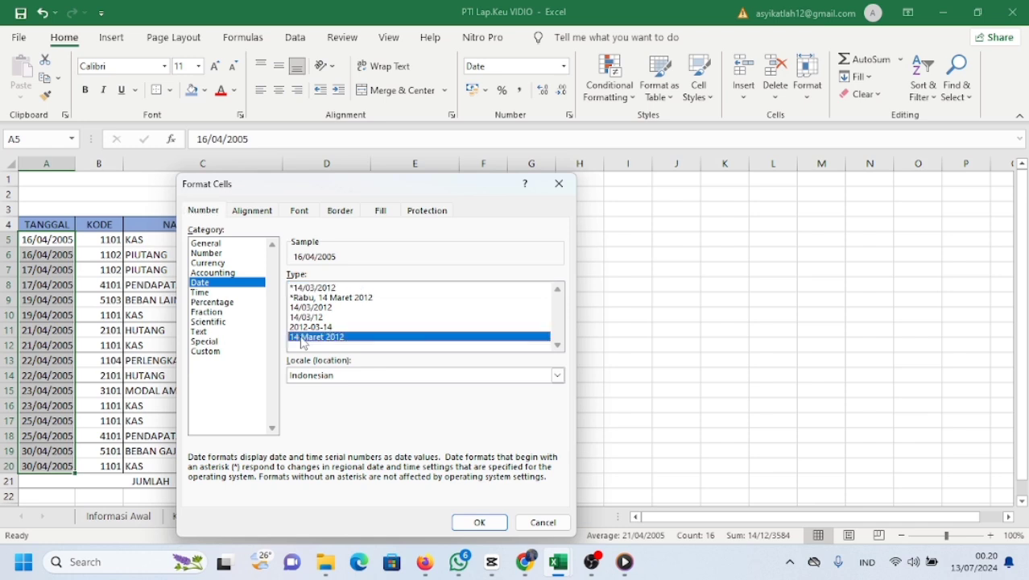
{"action": "left_click", "coordinate": [478, 522]}
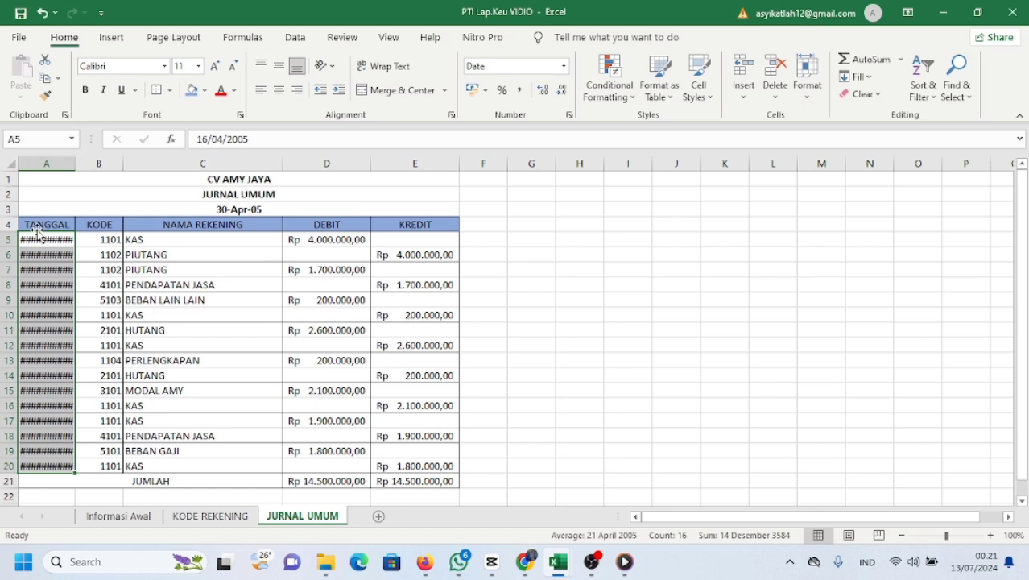
- Widen the TANGGAL column so the long dates fit
{"action": "left_click", "coordinate": [68, 163]}
{"action": "left_click_drag", "start_coordinate": [76, 166], "coordinate": [90, 166]}
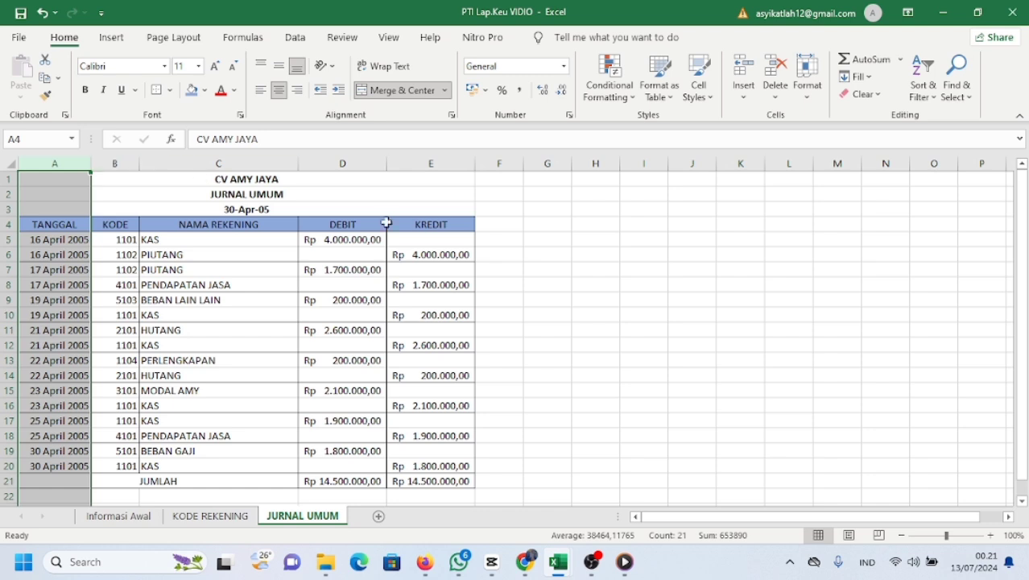
{"action": "left_click", "coordinate": [536, 236]}
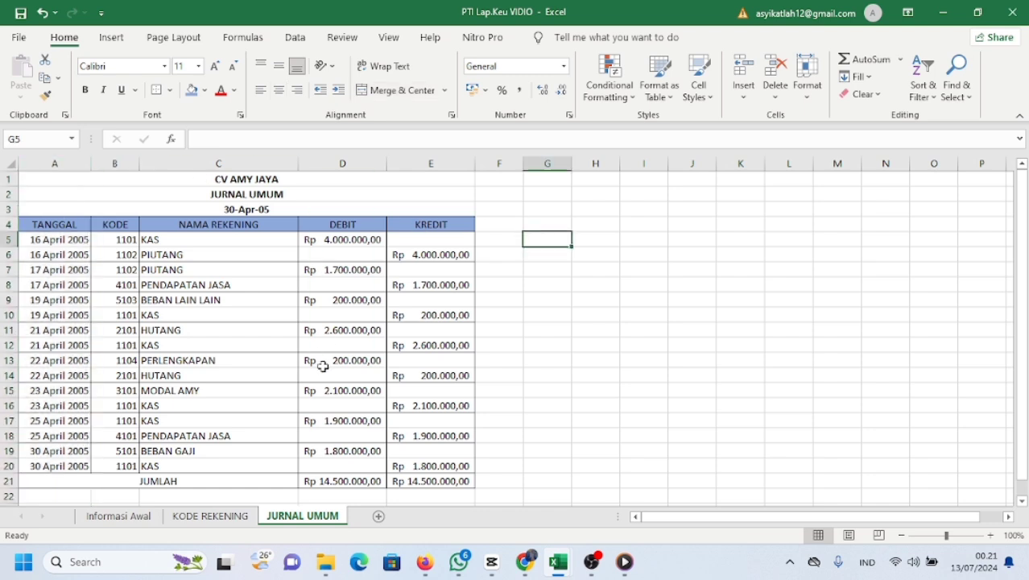
- Add a new worksheet after JURNAL UMUM and name it BUKU BESAR
{"action": "scroll", "coordinate": [322, 362], "scroll_direction": "down", "scroll_amount": 1}
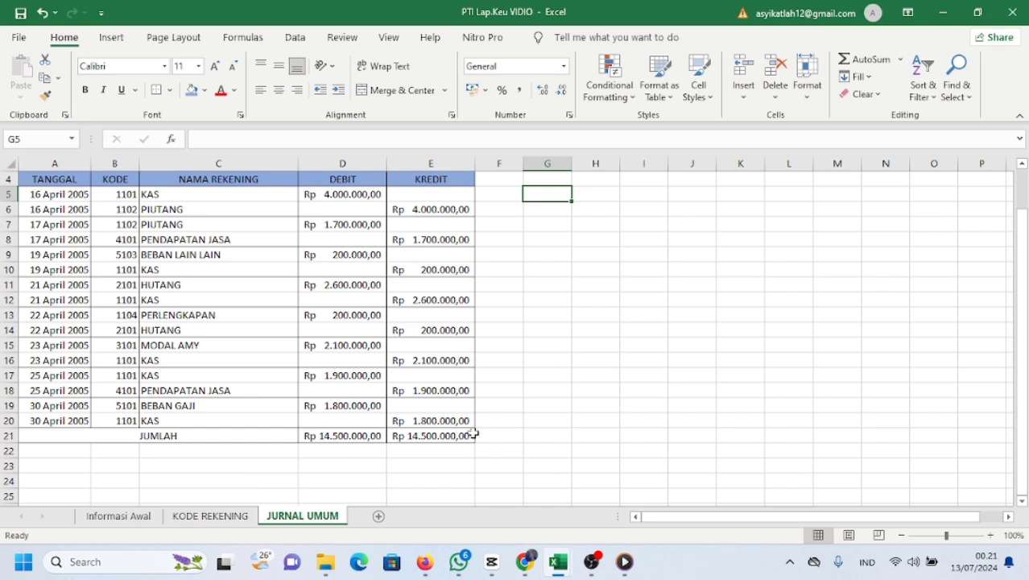
{"action": "left_click", "coordinate": [379, 516]}
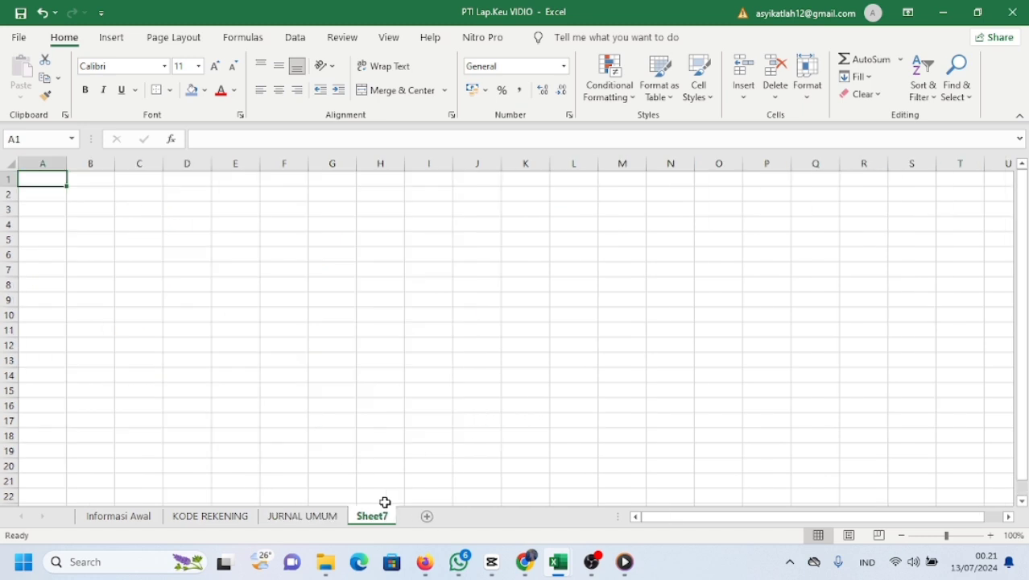
{"action": "double_click", "coordinate": [391, 517]}
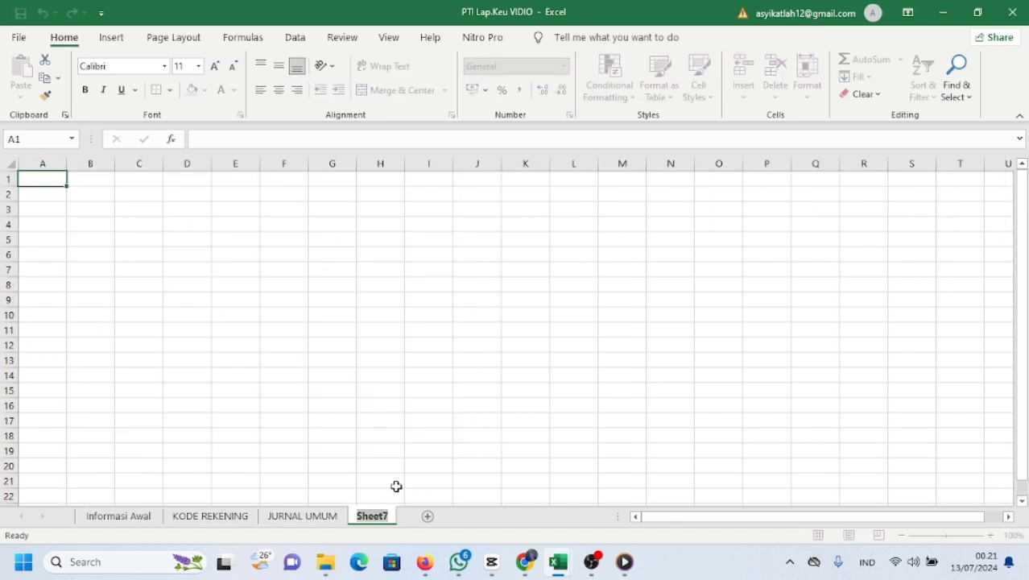
{"action": "key", "text": "BackSpace"}
{"action": "type", "text": "BUKU BESAR"}
{"action": "key", "text": "Return"}
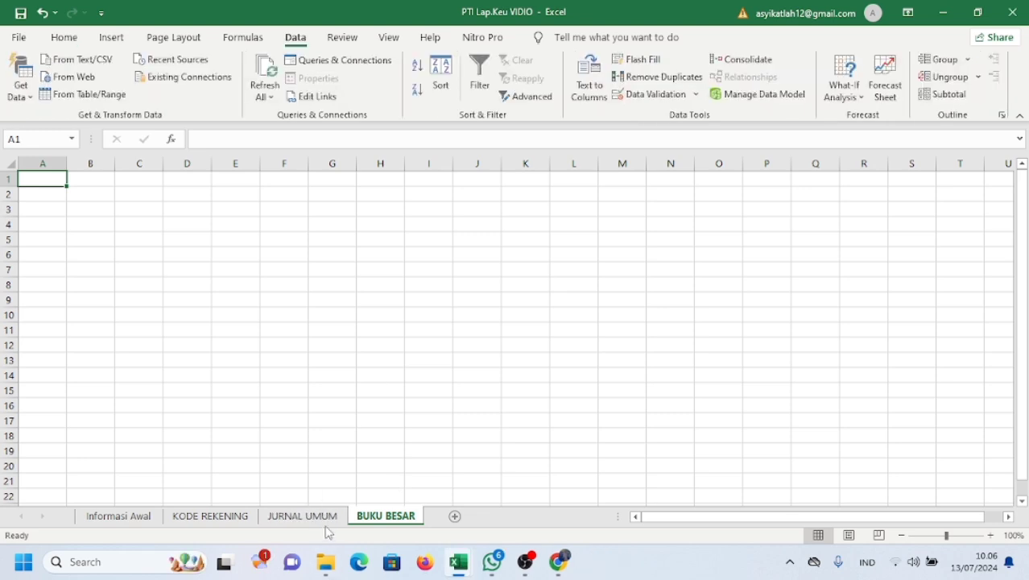
- Copy the whole JURNAL UMUM table A1:E22 into BUKU BESAR at A1, keeping source formatting
{"action": "left_click", "coordinate": [302, 516]}
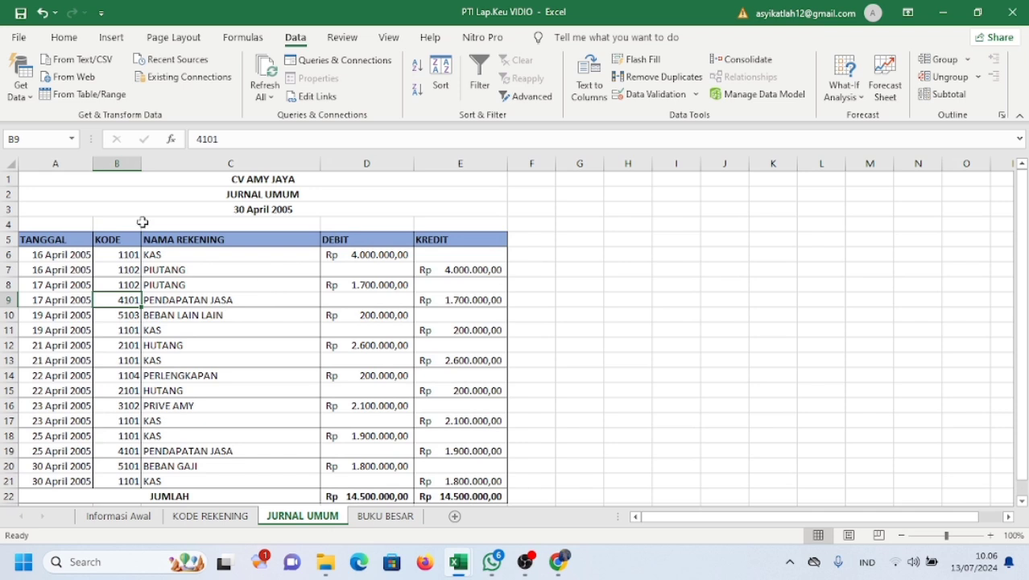
{"action": "left_click_drag", "start_coordinate": [38, 179], "coordinate": [331, 496]}
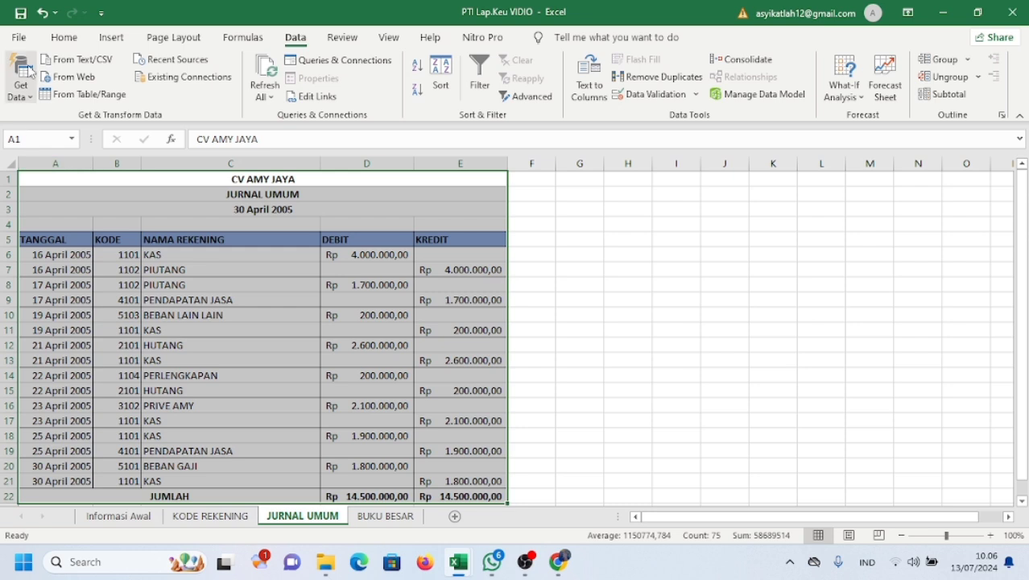
{"action": "left_click", "coordinate": [64, 37]}
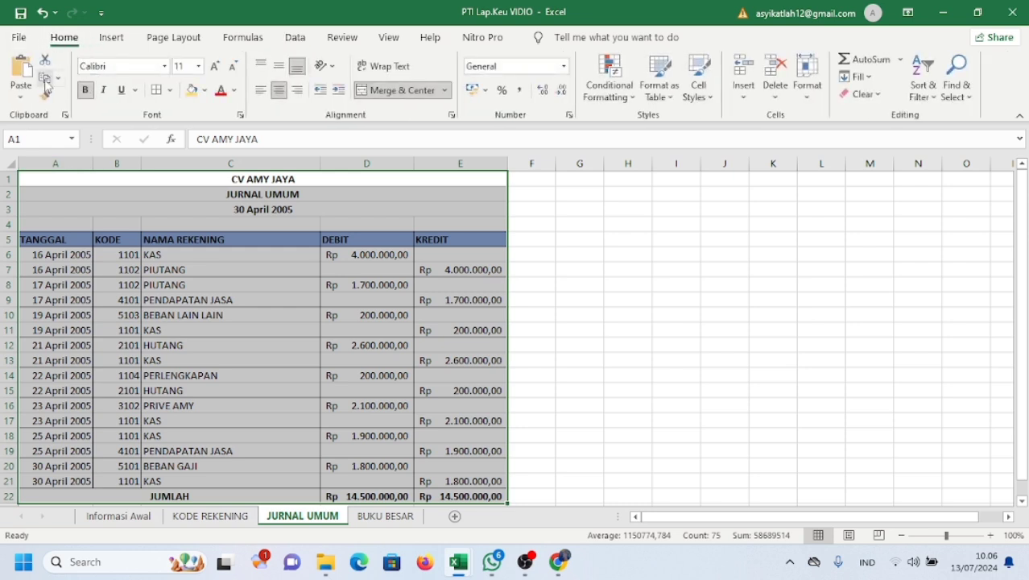
{"action": "left_click", "coordinate": [45, 78]}
{"action": "left_click", "coordinate": [385, 516]}
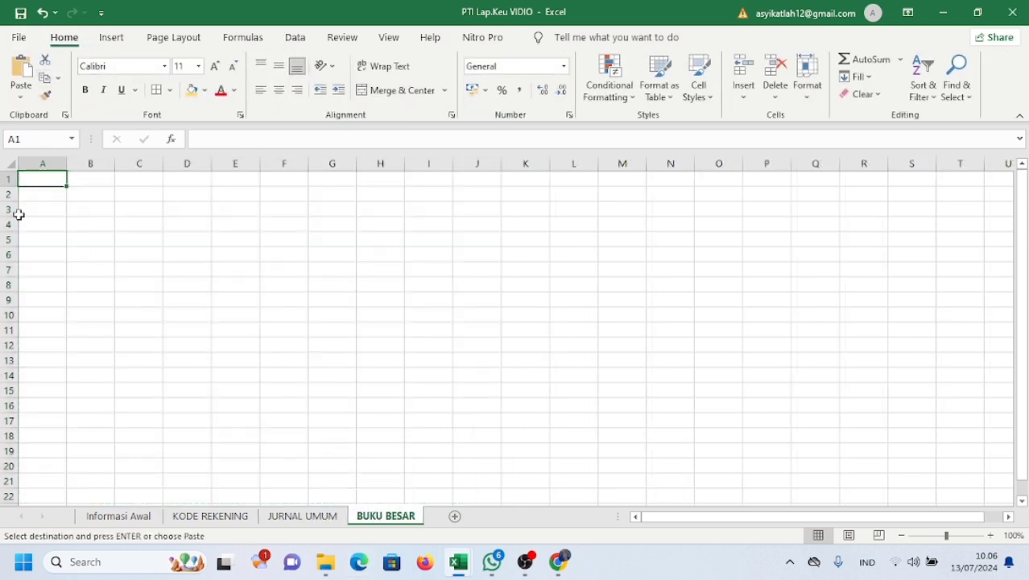
{"action": "left_click", "coordinate": [20, 100]}
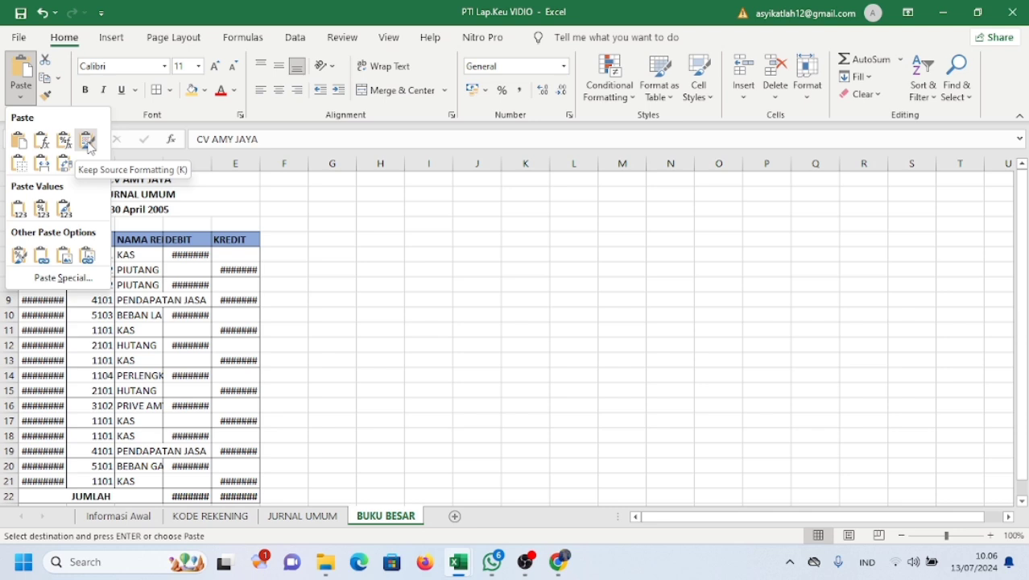
{"action": "left_click", "coordinate": [87, 144]}
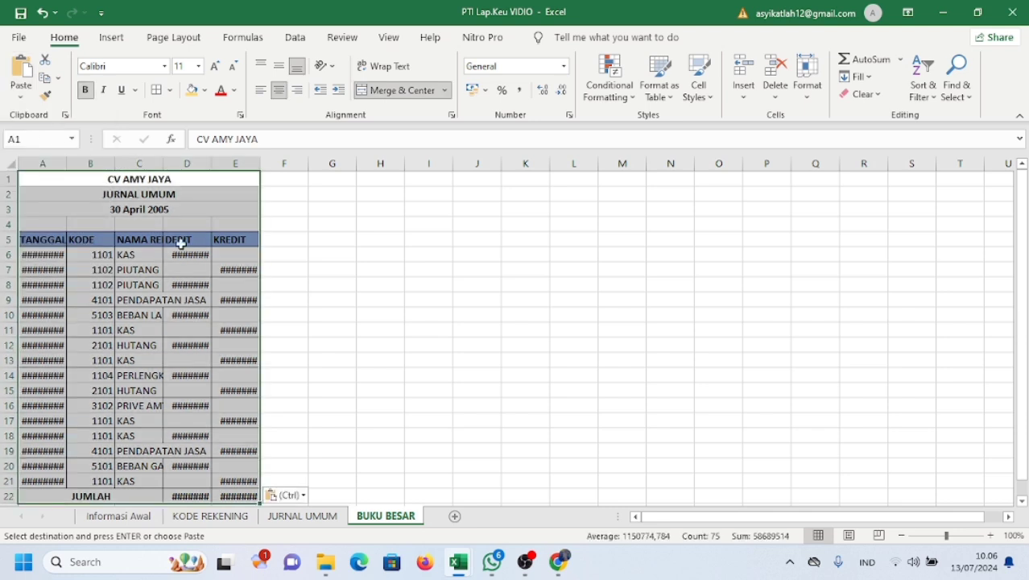
{"action": "left_click", "coordinate": [295, 263]}
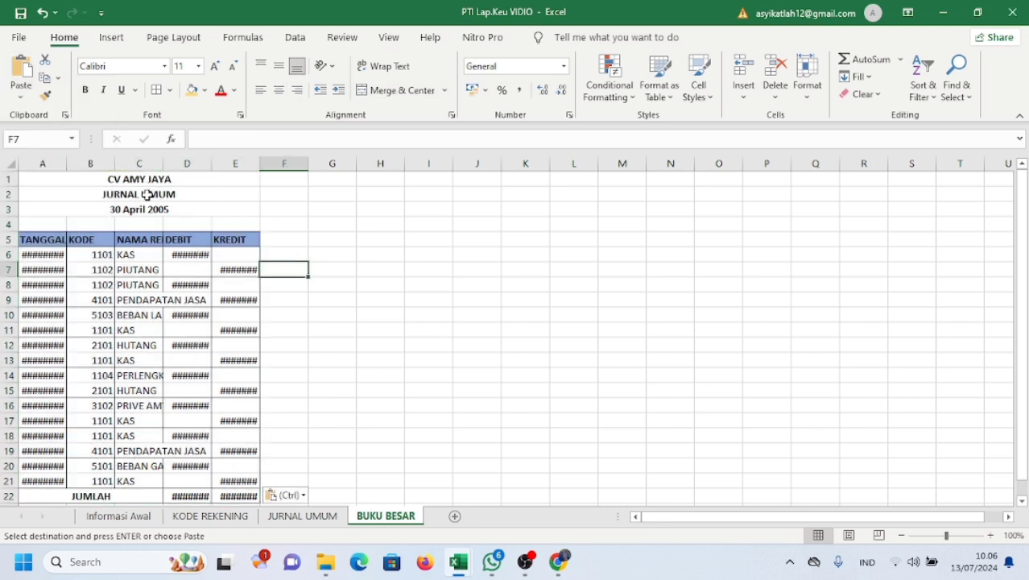
- Widen the TANGGAL, NAMA REKENING, DEBIT and KREDIT columns in BUKU BESAR to fit their contents, with DEBIT about 16,86 wide
{"action": "left_click", "coordinate": [58, 164]}
{"action": "left_click_drag", "start_coordinate": [66, 164], "coordinate": [113, 179]}
{"action": "left_click", "coordinate": [194, 163]}
{"action": "left_click_drag", "start_coordinate": [202, 161], "coordinate": [393, 169]}
{"action": "left_click", "coordinate": [320, 164]}
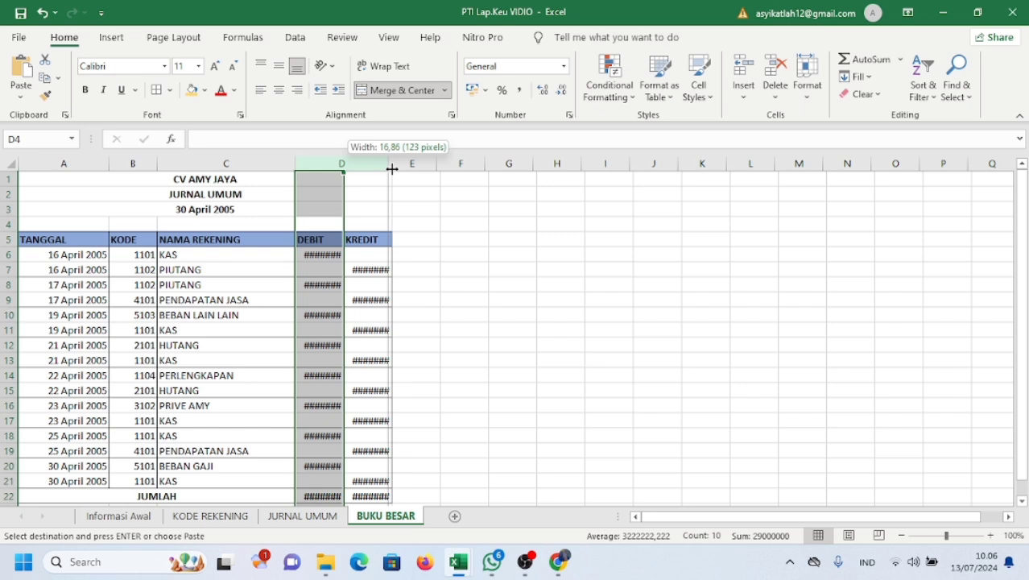
{"action": "left_click_drag", "start_coordinate": [391, 168], "coordinate": [482, 166]}
{"action": "left_click", "coordinate": [413, 164]}
- Delete the JUMLAH row, row 22, from the BUKU BESAR sheet
{"action": "scroll", "coordinate": [245, 243], "scroll_direction": "down", "scroll_amount": 1}
{"action": "scroll", "coordinate": [245, 243], "scroll_direction": "down", "scroll_amount": 1}
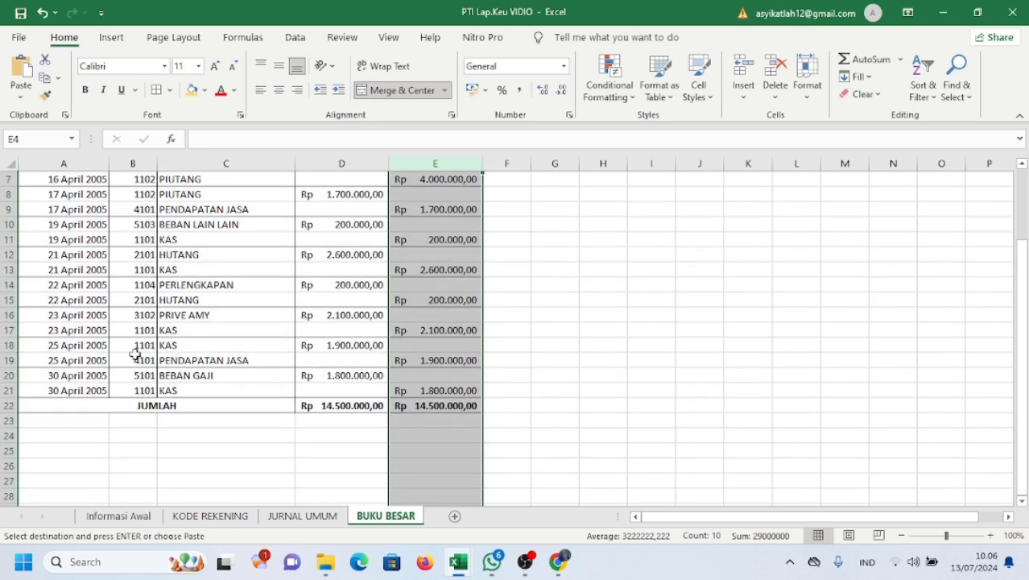
{"action": "left_click", "coordinate": [7, 405]}
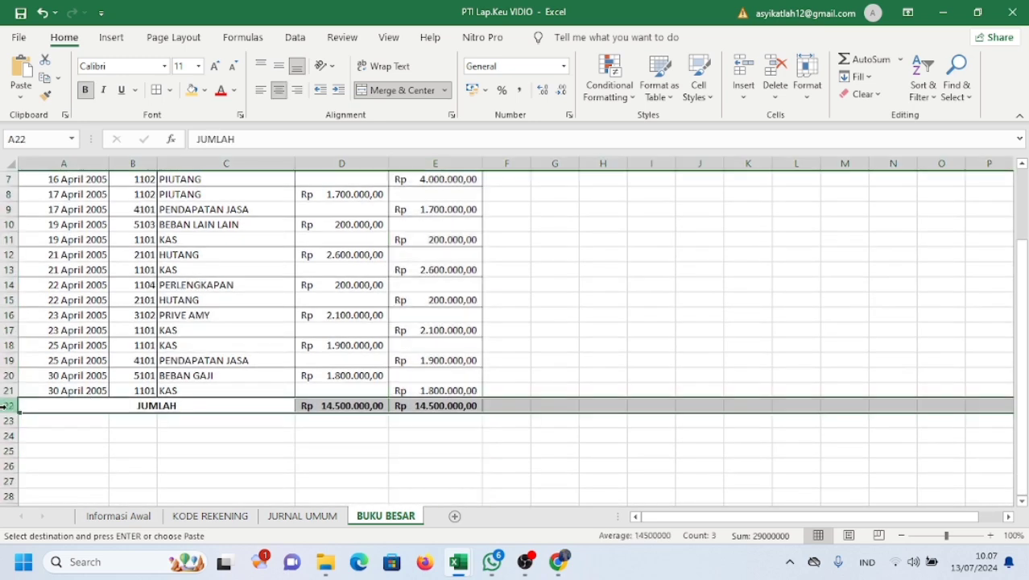
{"action": "right_click", "coordinate": [7, 405]}
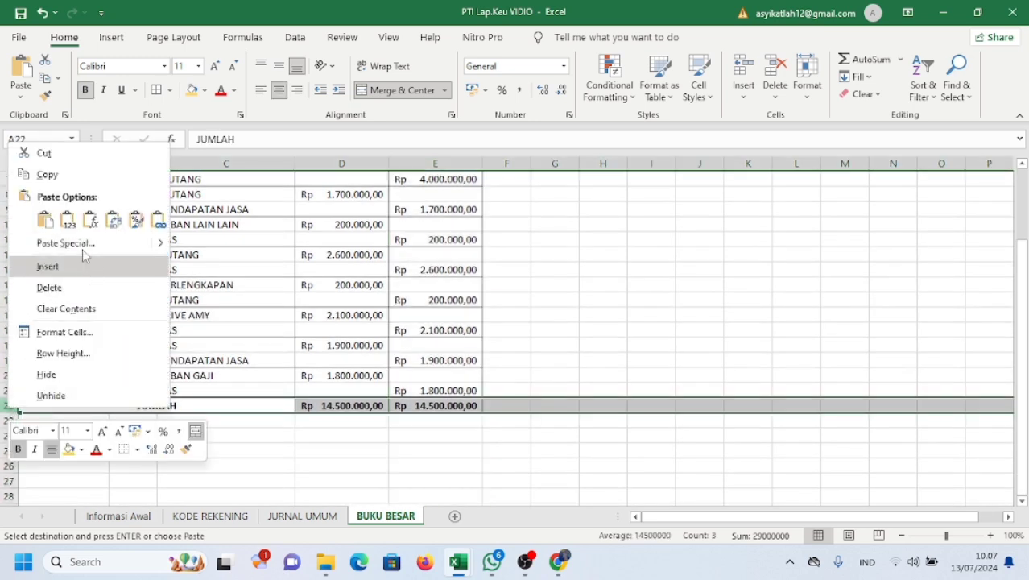
{"action": "left_click", "coordinate": [78, 287]}
{"action": "scroll", "coordinate": [176, 303], "scroll_direction": "up", "scroll_amount": 2}
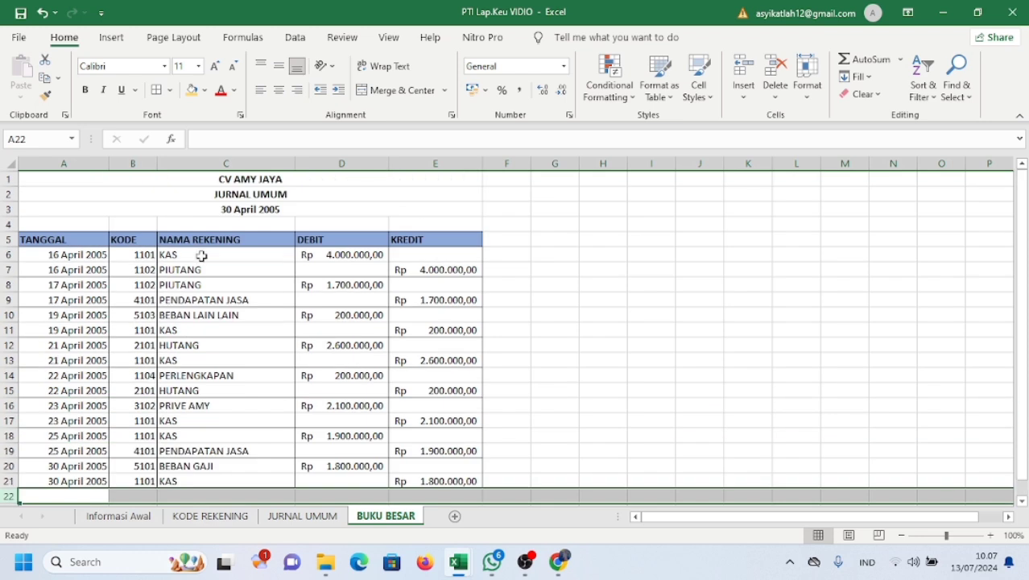
- Change the sheet title in A2 of BUKU BESAR from the journal heading to BUKU BESAR
{"action": "left_click", "coordinate": [222, 240]}
{"action": "left_click", "coordinate": [226, 197]}
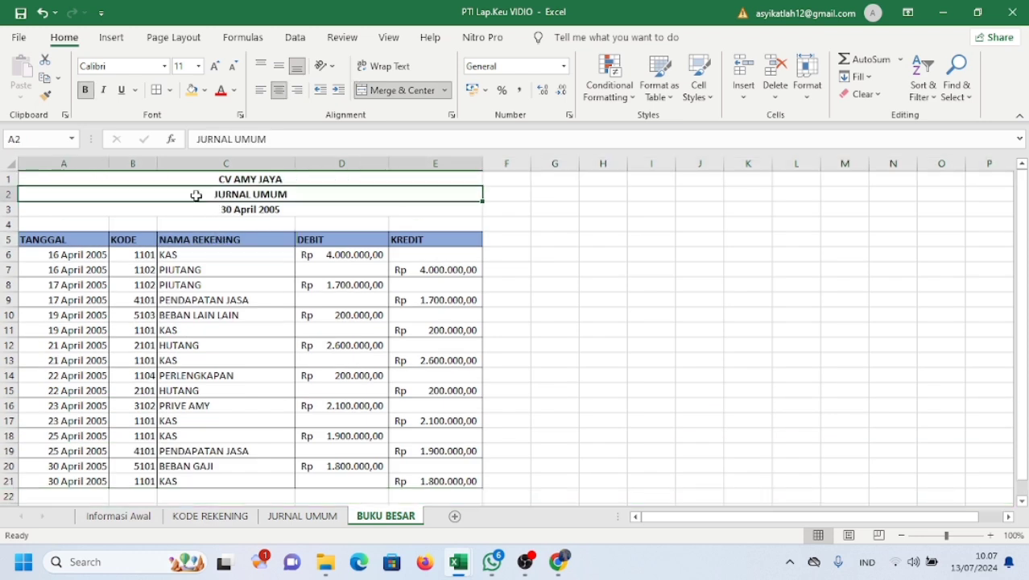
{"action": "double_click", "coordinate": [267, 193]}
{"action": "key", "text": "BackSpace"}
{"action": "key", "text": "BackSpace"}
{"action": "key", "text": "BackSpace"}
{"action": "key", "text": "BackSpace"}
{"action": "key", "text": "BackSpace"}
{"action": "key", "text": "BackSpace"}
{"action": "key", "text": "BackSpace"}
{"action": "key", "text": "BackSpace"}
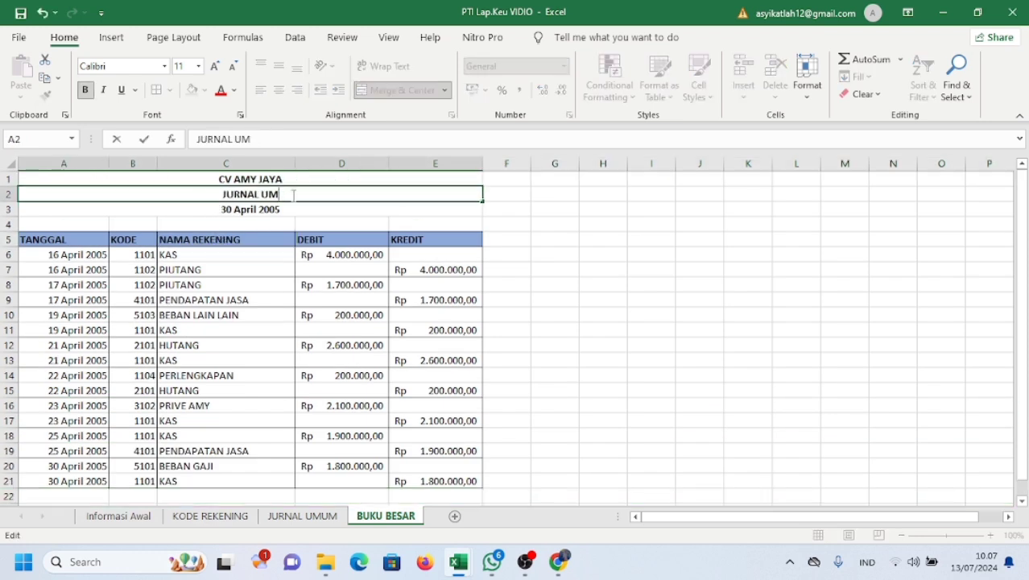
{"action": "type", "text": "BUKU BESAR"}
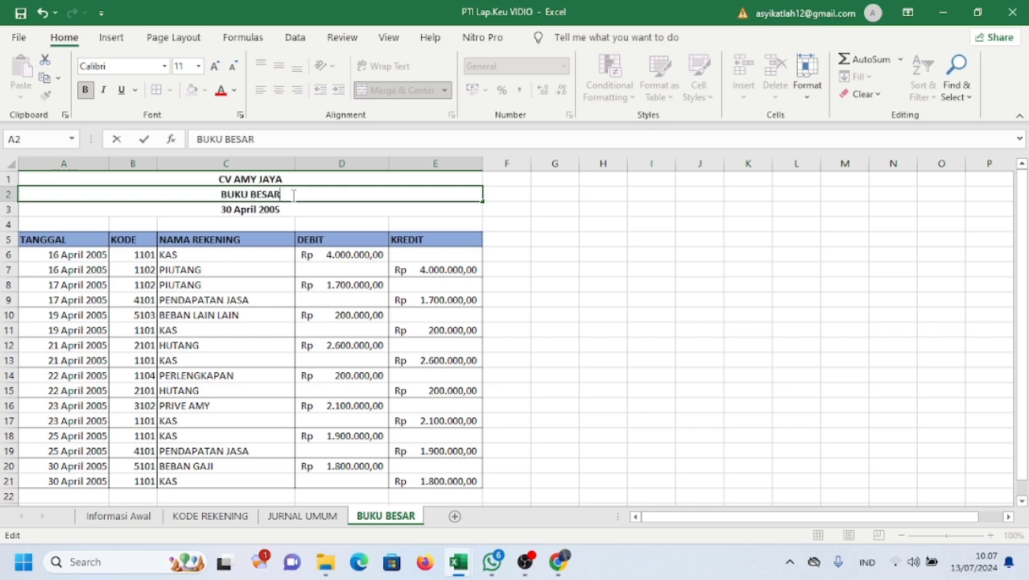
{"action": "key", "text": "Return"}
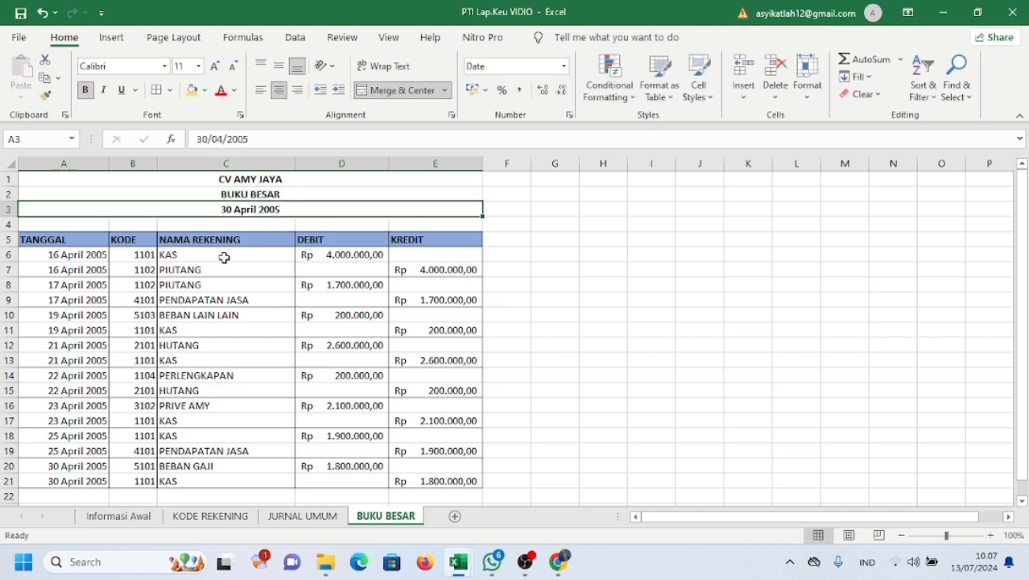
- Copy the account names B20:B33 from Informasi Awal into BUKU BESAR starting at C22, pasting without borders
{"action": "scroll", "coordinate": [251, 303], "scroll_direction": "down", "scroll_amount": 2}
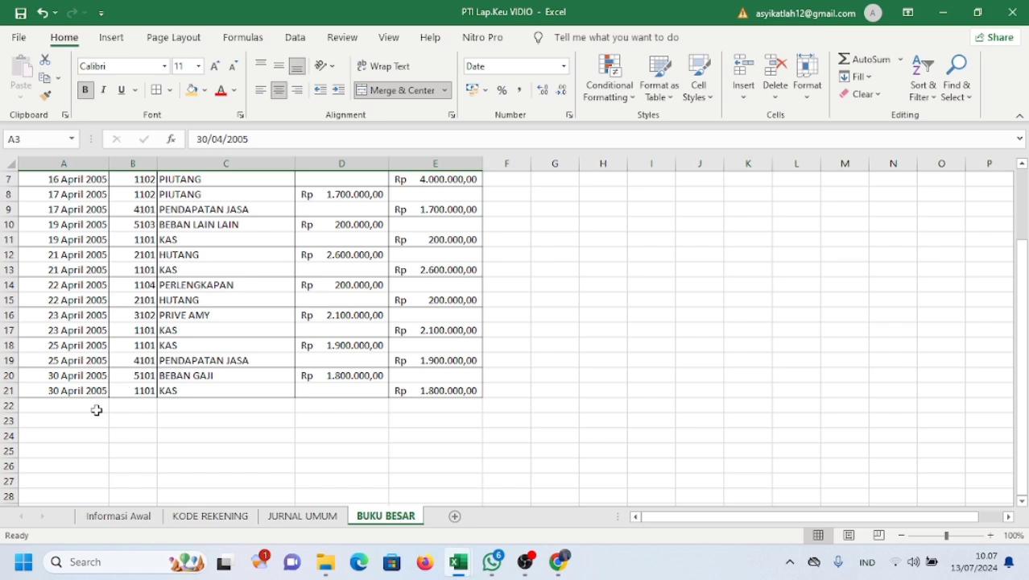
{"action": "scroll", "coordinate": [42, 213], "scroll_direction": "up", "scroll_amount": 1}
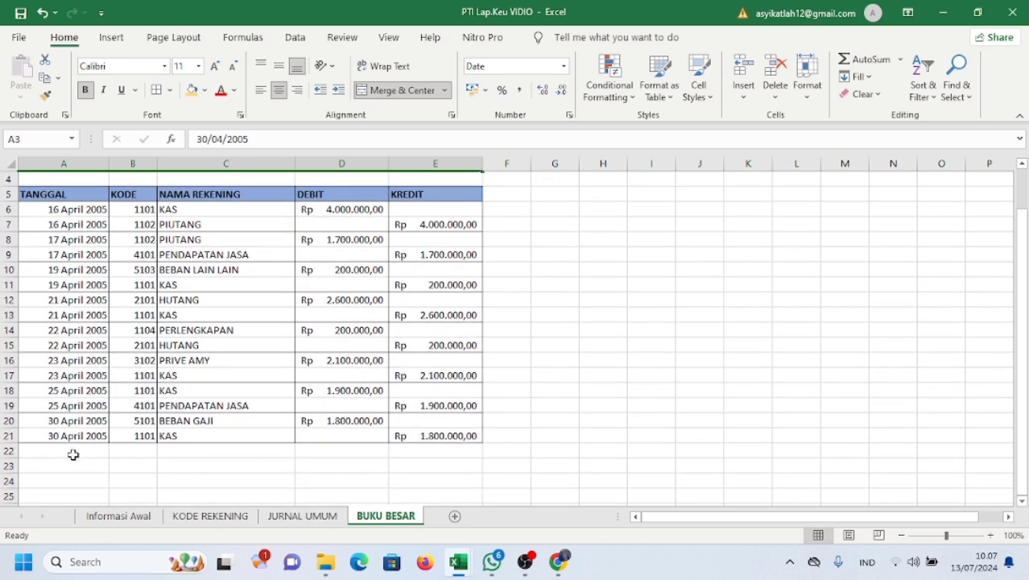
{"action": "left_click", "coordinate": [73, 452]}
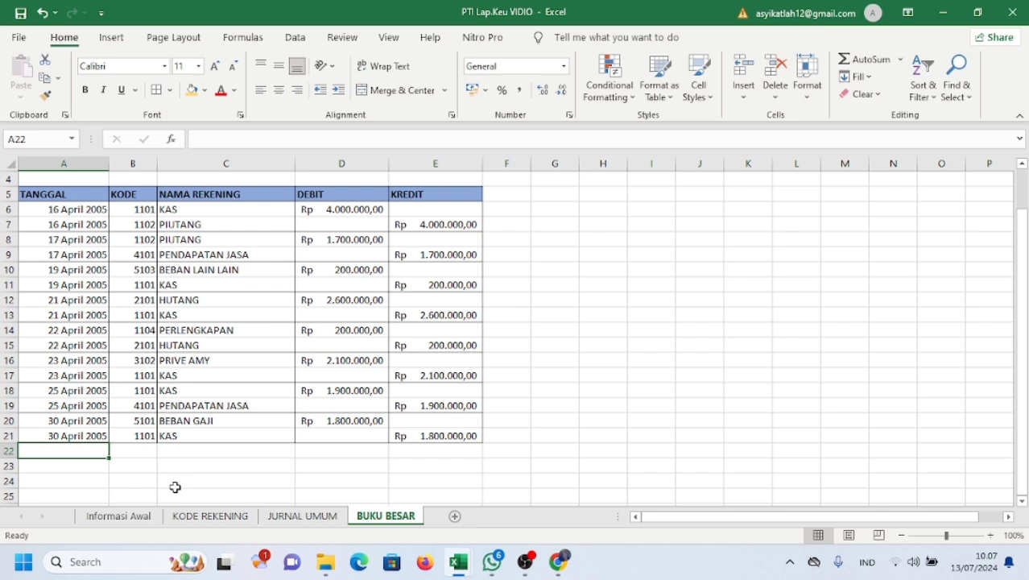
{"action": "scroll", "coordinate": [169, 465], "scroll_direction": "down", "scroll_amount": 1}
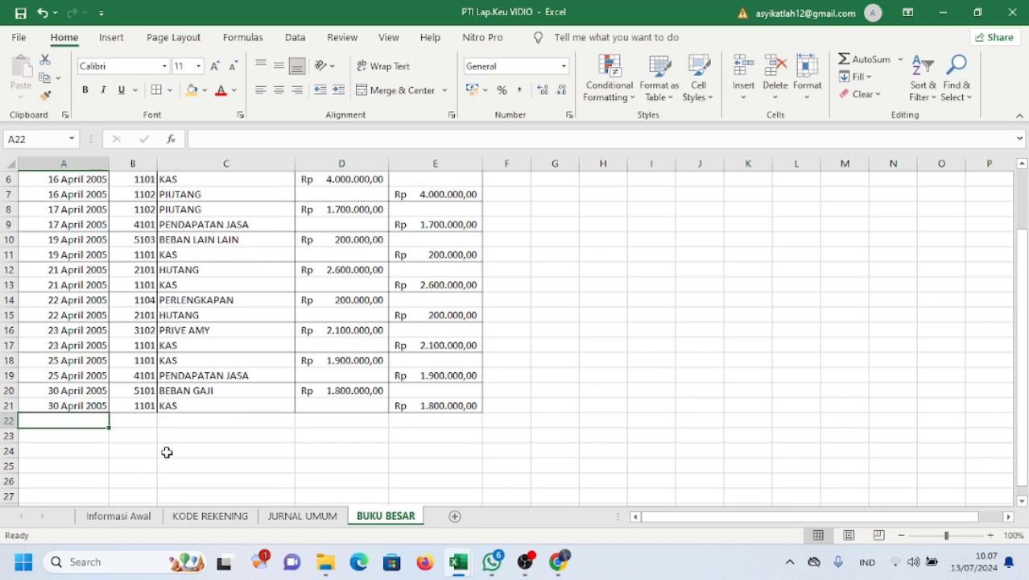
{"action": "left_click", "coordinate": [129, 520]}
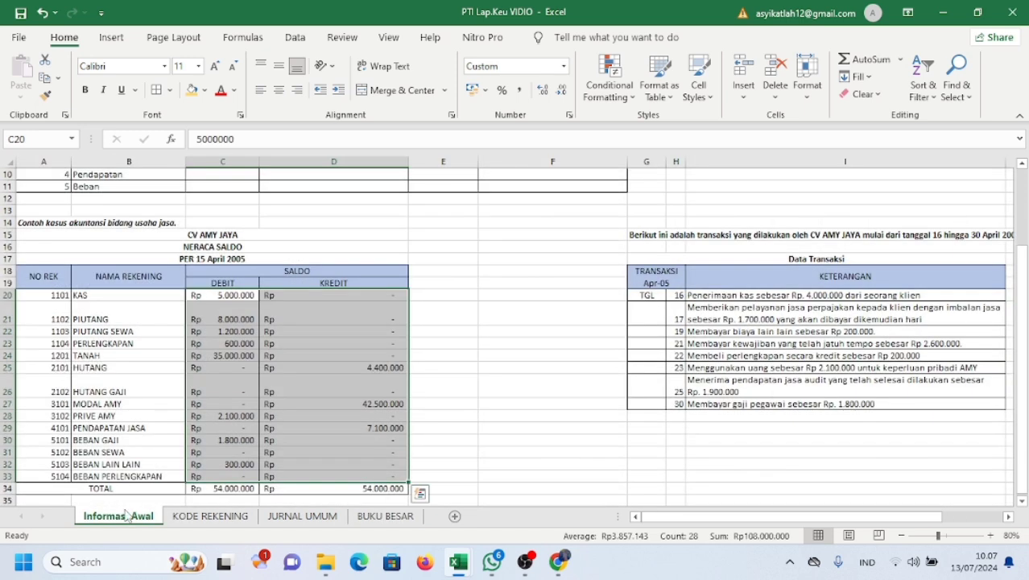
{"action": "left_click", "coordinate": [96, 296]}
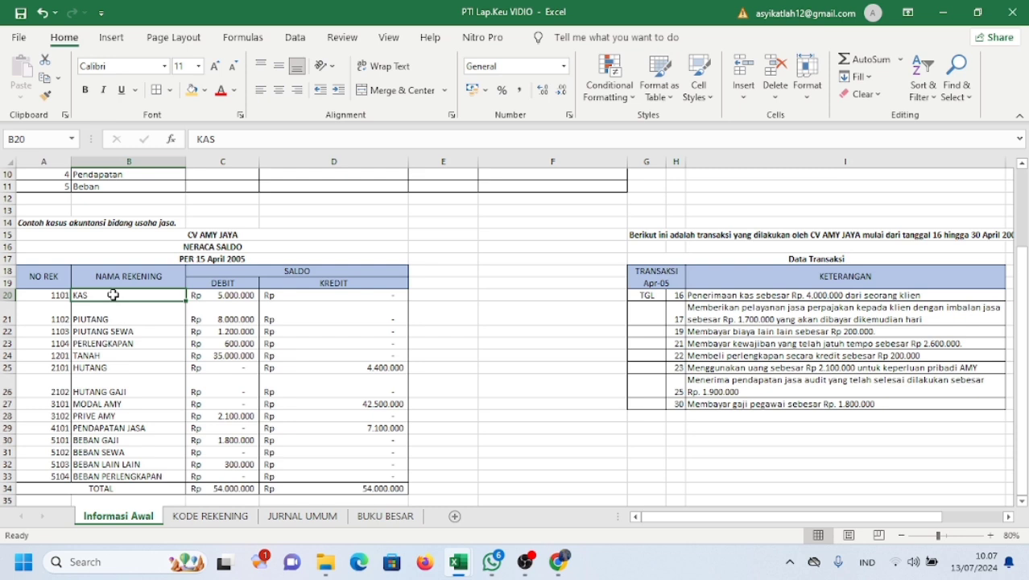
{"action": "left_click", "coordinate": [384, 516]}
{"action": "scroll", "coordinate": [234, 407], "scroll_direction": "down", "scroll_amount": 3}
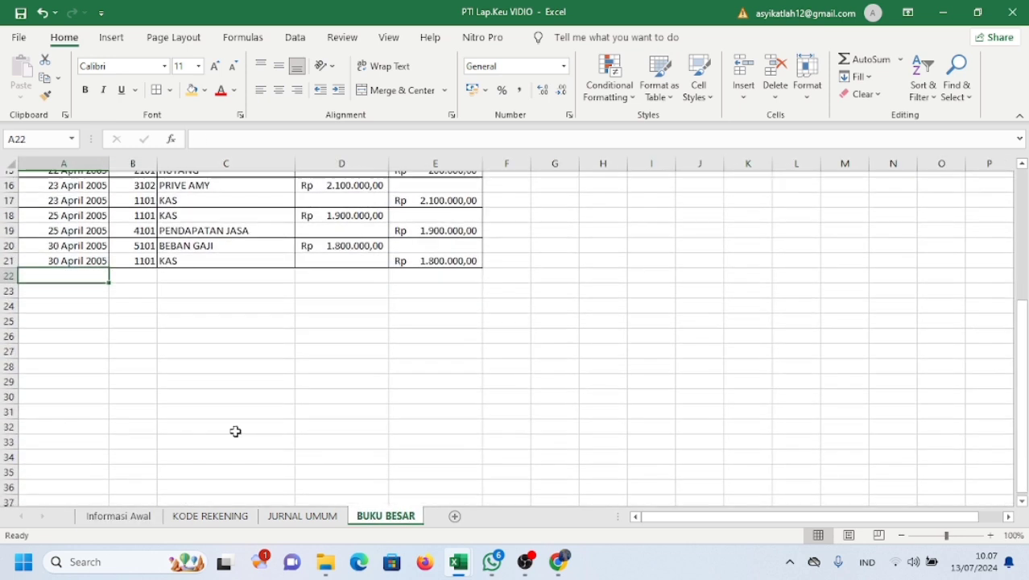
{"action": "left_click", "coordinate": [119, 516]}
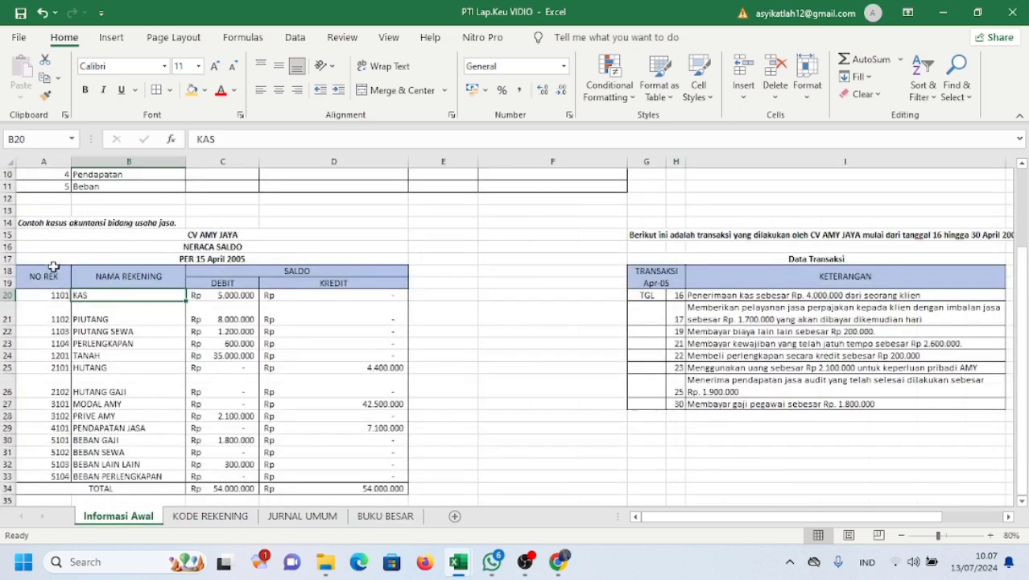
{"action": "left_click_drag", "start_coordinate": [92, 294], "coordinate": [124, 477]}
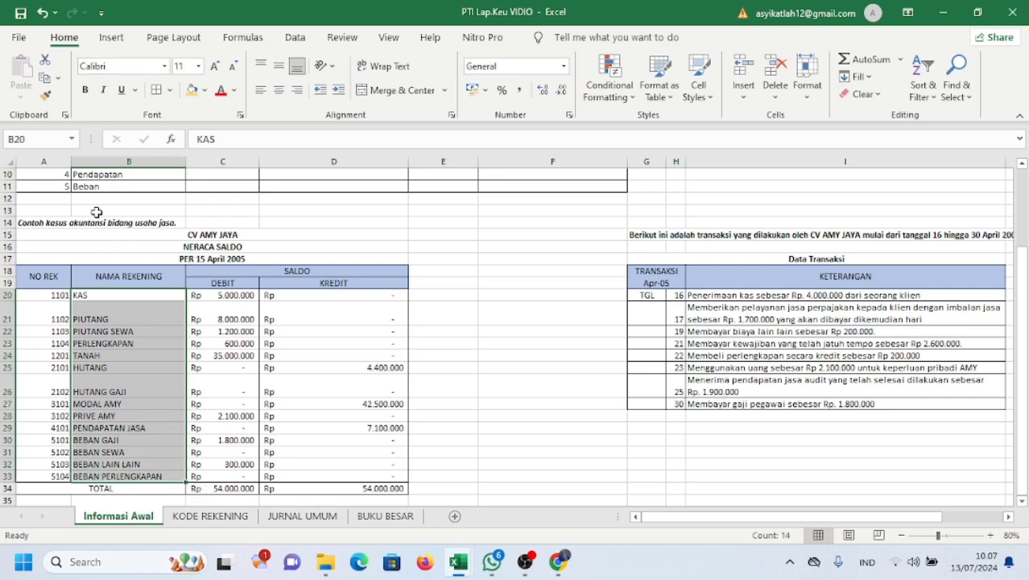
{"action": "left_click", "coordinate": [46, 78]}
{"action": "left_click", "coordinate": [385, 515]}
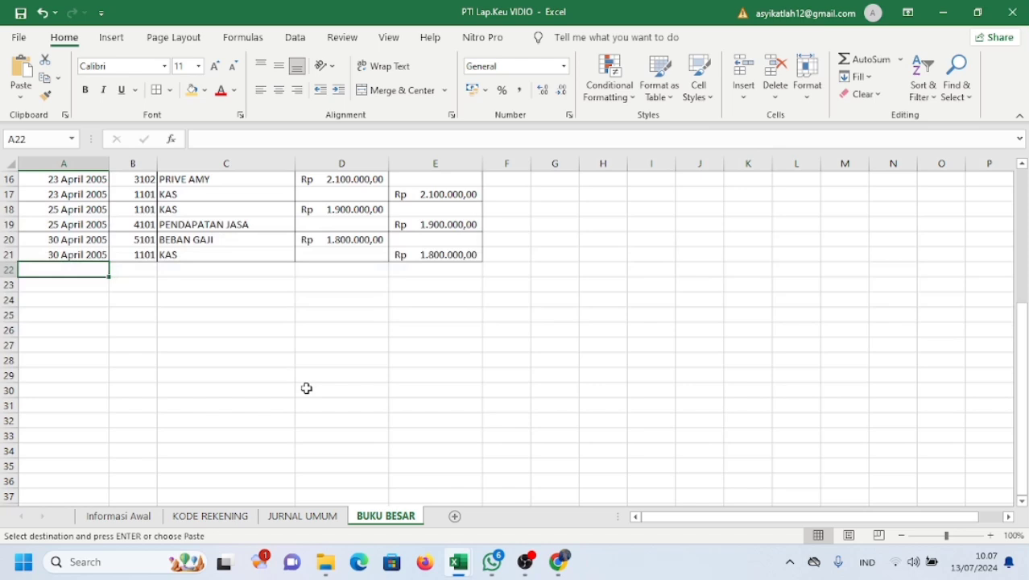
{"action": "left_click", "coordinate": [179, 269]}
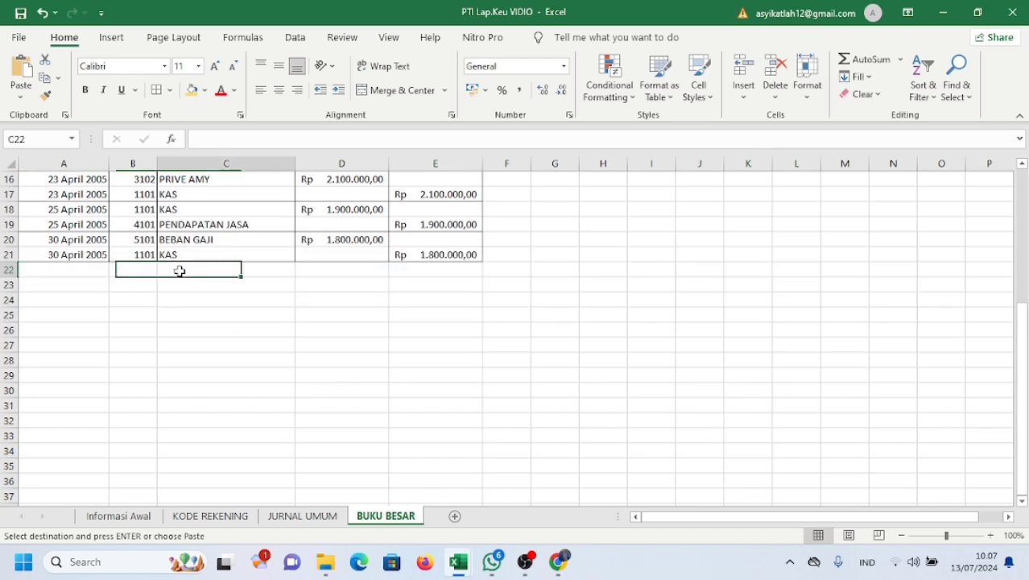
{"action": "left_click", "coordinate": [21, 89]}
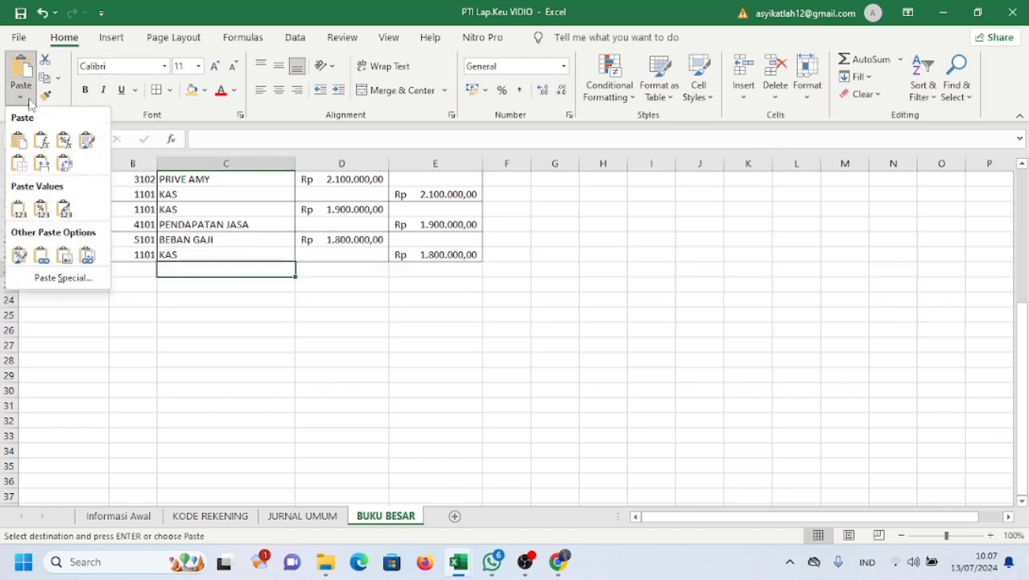
{"action": "left_click", "coordinate": [18, 165]}
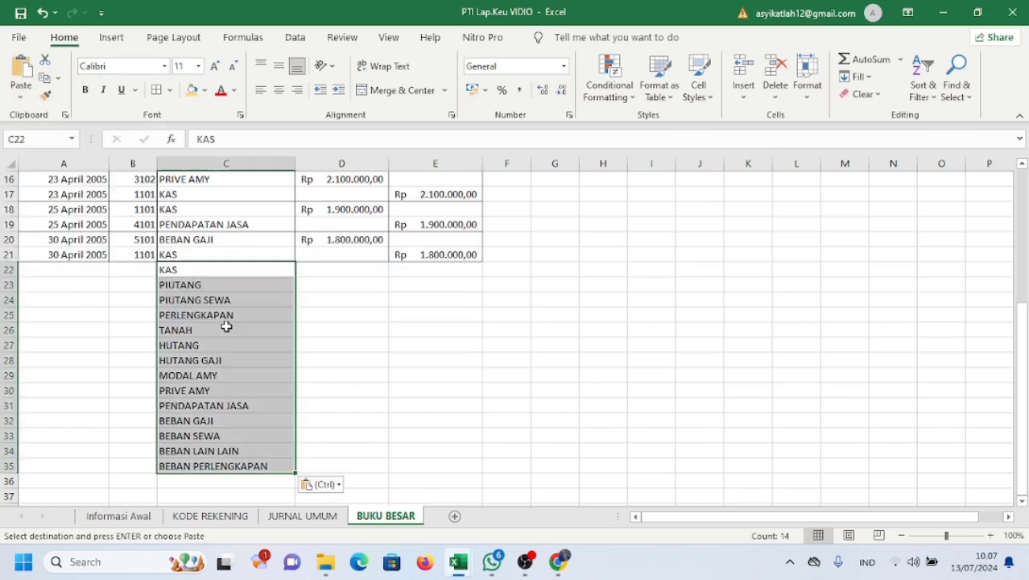
- Copy the account numbers A20:A33 from Informasi Awal into BUKU BESAR starting at B22, pasting without borders
{"action": "left_click", "coordinate": [143, 519]}
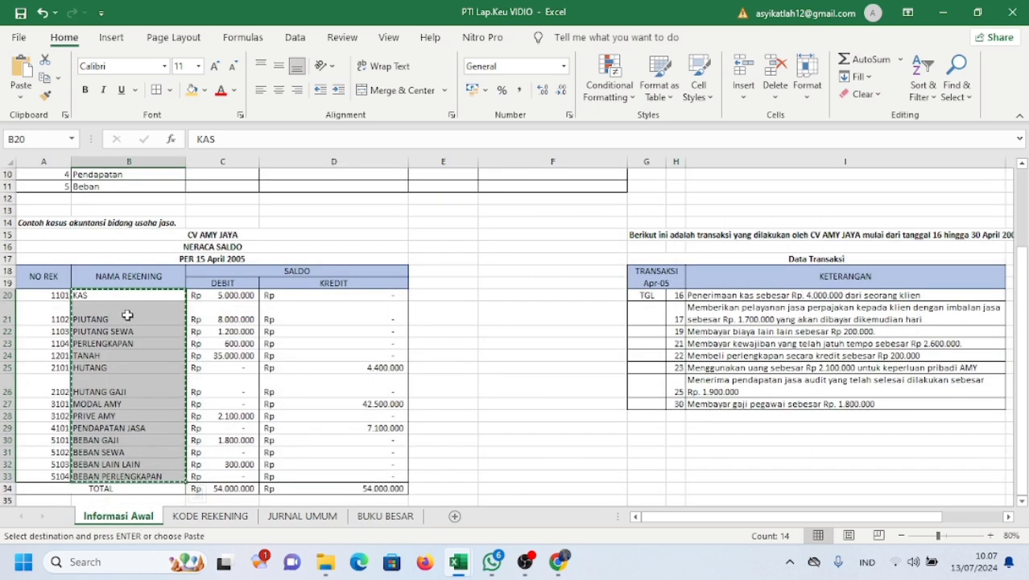
{"action": "left_click", "coordinate": [56, 296]}
{"action": "left_click_drag", "start_coordinate": [57, 296], "coordinate": [67, 470]}
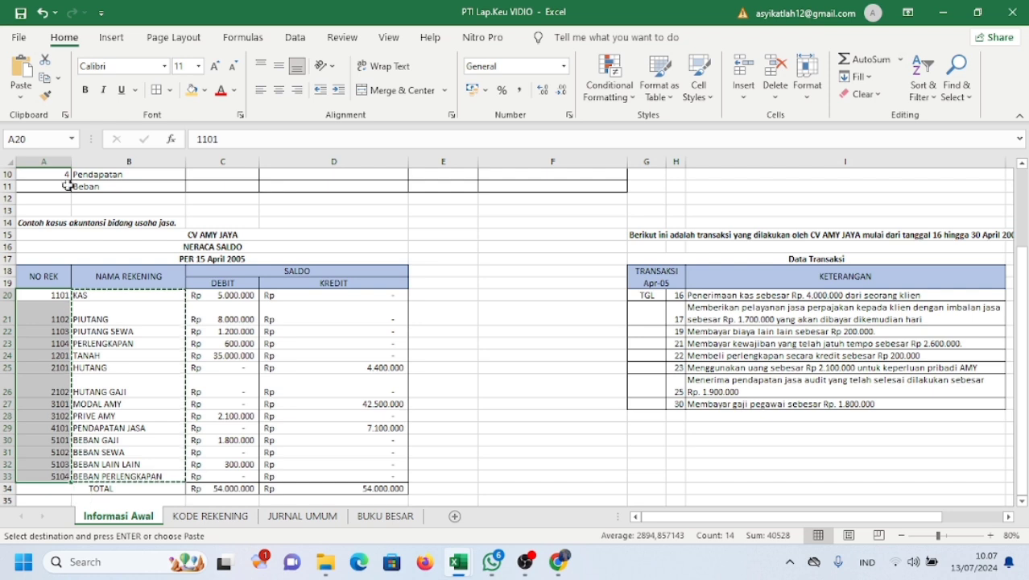
{"action": "left_click", "coordinate": [46, 79]}
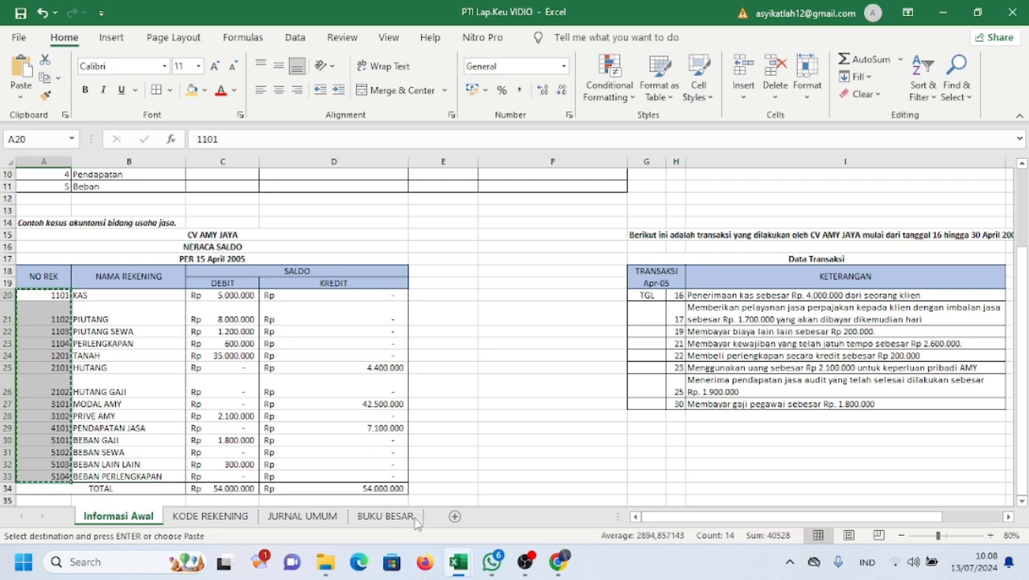
{"action": "left_click", "coordinate": [385, 516]}
{"action": "left_click", "coordinate": [139, 272]}
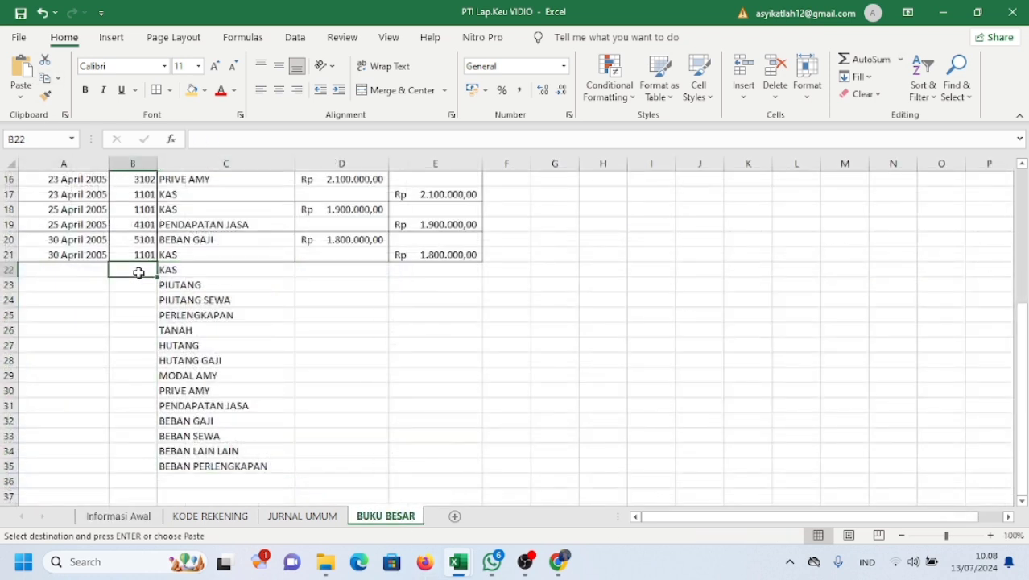
{"action": "left_click", "coordinate": [21, 97]}
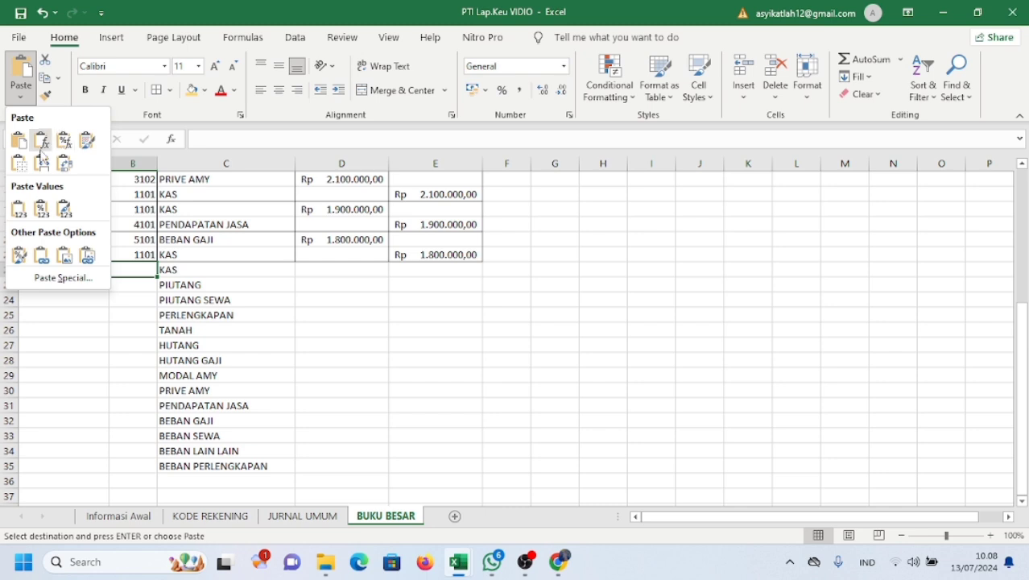
{"action": "left_click", "coordinate": [26, 162]}
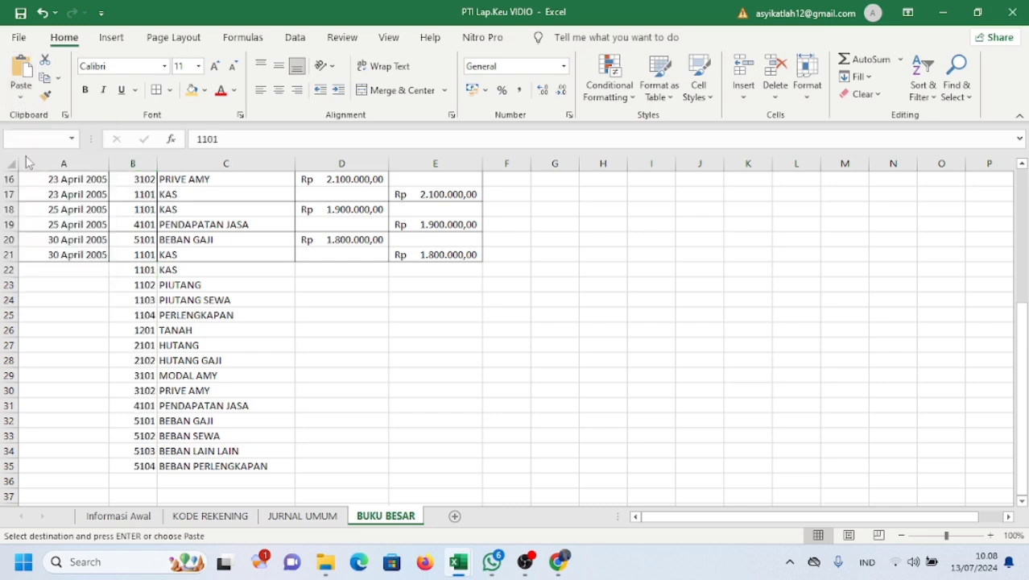
{"action": "left_click", "coordinate": [347, 376]}
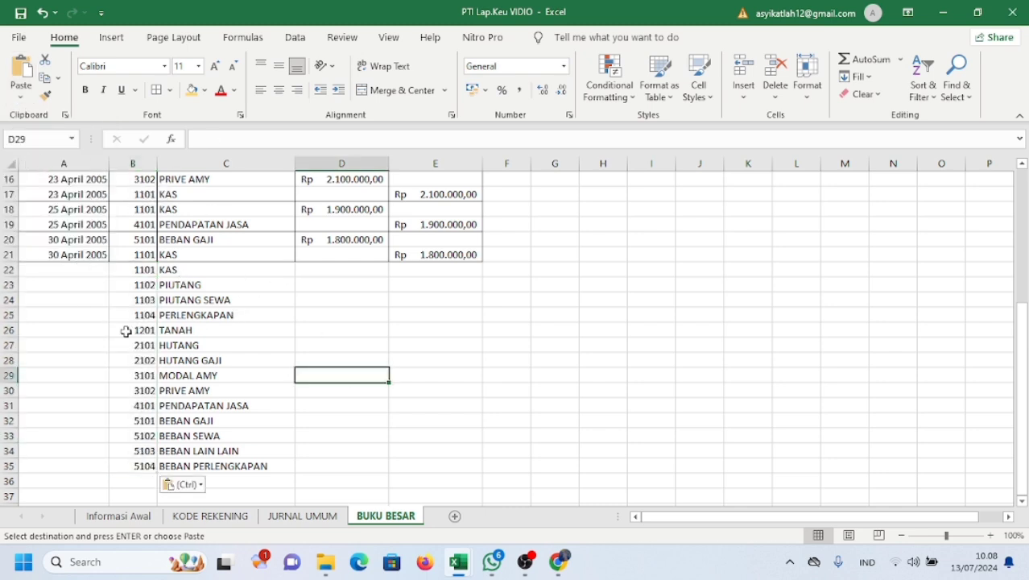
- Enter the date 01/12/05 in A22 and format it with the Indonesian date type 14 Maret 2012
{"action": "left_click", "coordinate": [83, 270]}
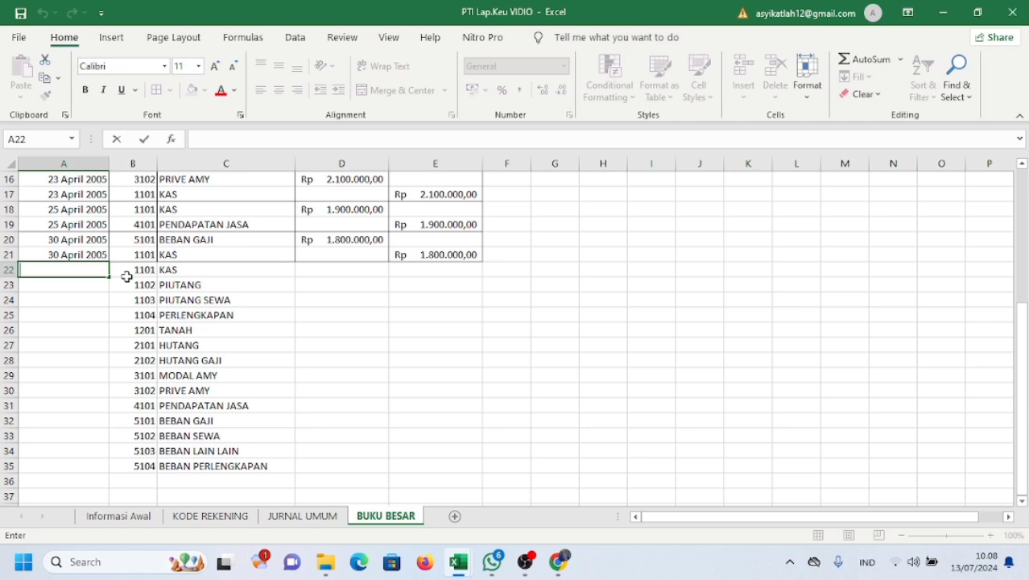
{"action": "type", "text": "01/12/05"}
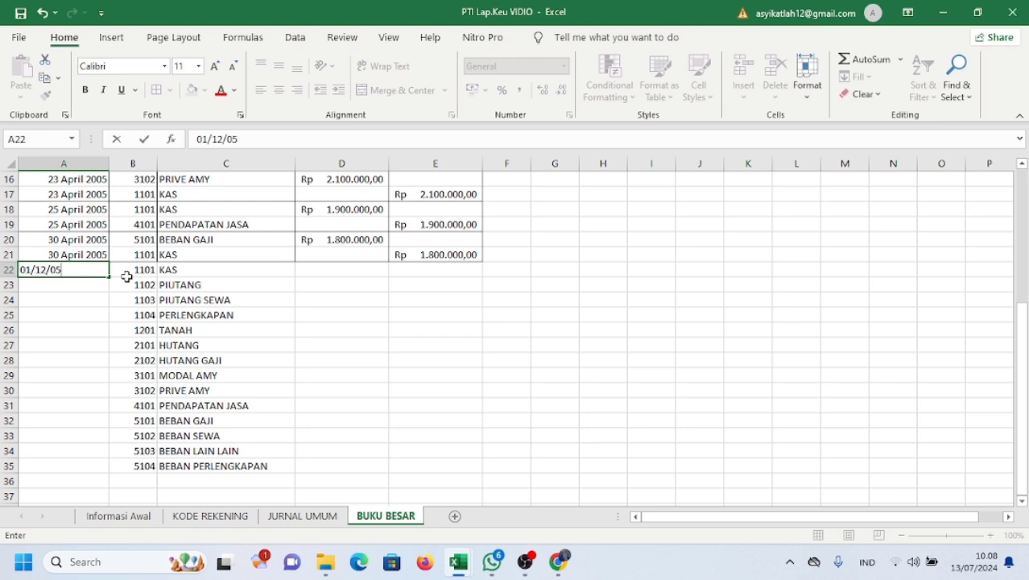
{"action": "key", "text": "Return"}
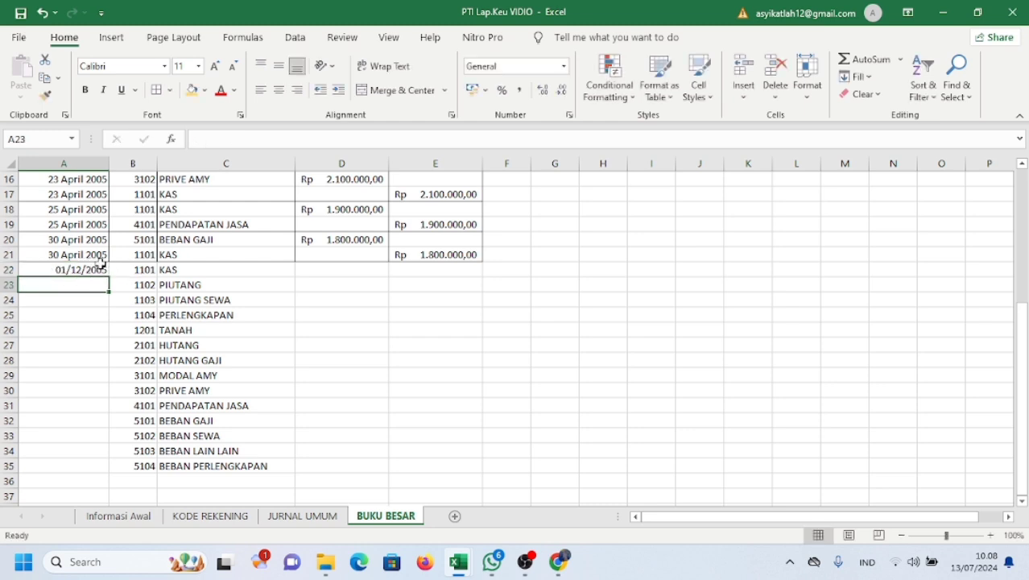
{"action": "left_click", "coordinate": [99, 265]}
{"action": "left_click", "coordinate": [562, 68]}
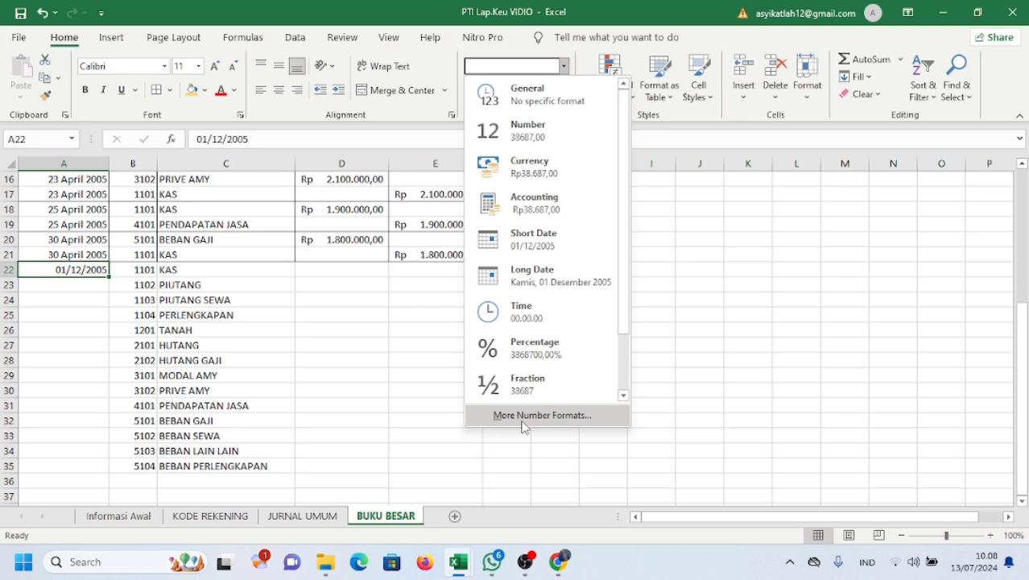
{"action": "left_click", "coordinate": [542, 415]}
{"action": "left_click", "coordinate": [346, 338]}
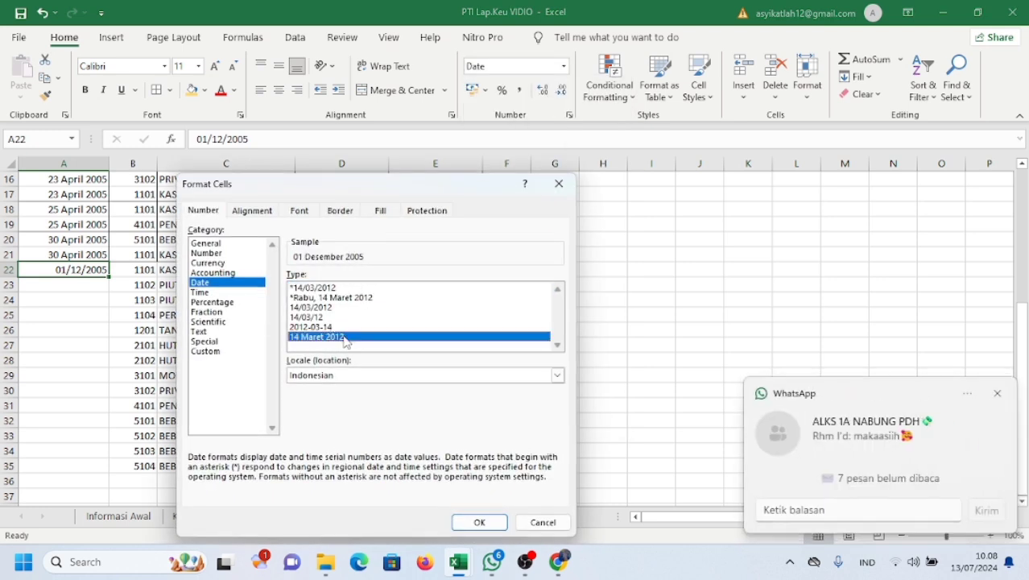
{"action": "left_click", "coordinate": [478, 523]}
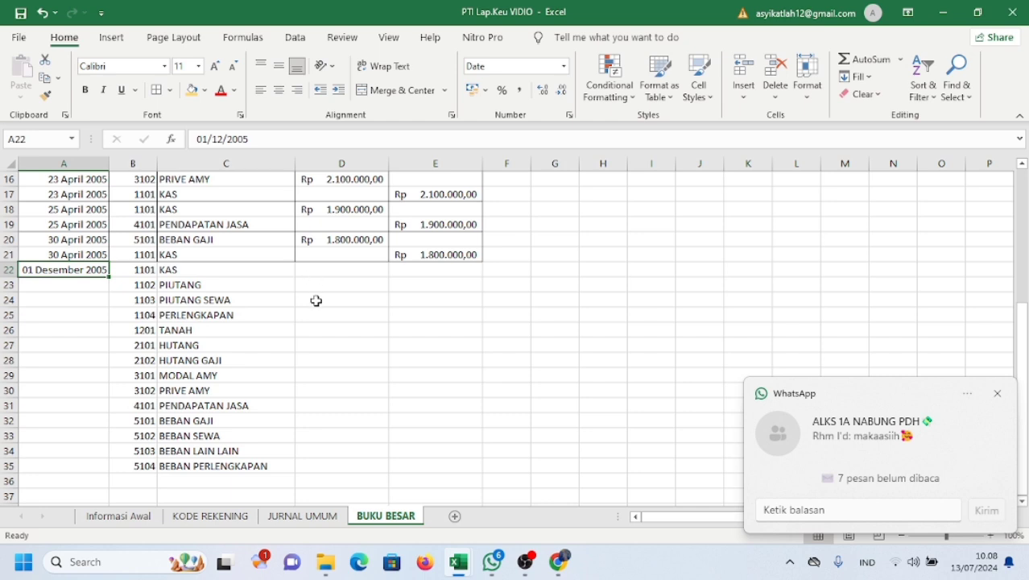
- Copy the debit and credit balances C20:D33 from Informasi Awal into BUKU BESAR starting at D22, pasting without borders
{"action": "left_click", "coordinate": [321, 272]}
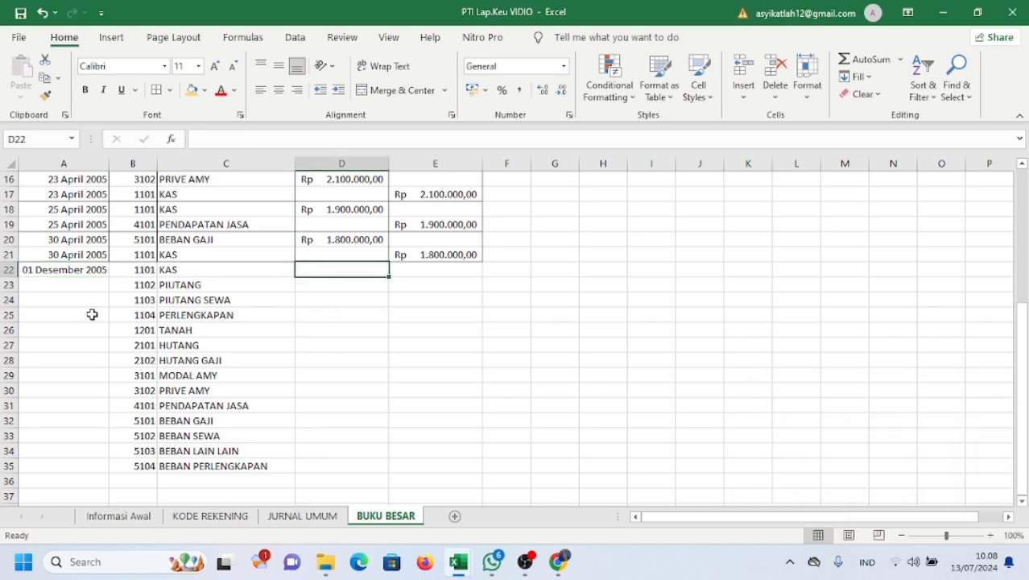
{"action": "left_click", "coordinate": [119, 516]}
{"action": "left_click", "coordinate": [243, 296]}
{"action": "left_click_drag", "start_coordinate": [243, 296], "coordinate": [395, 468]}
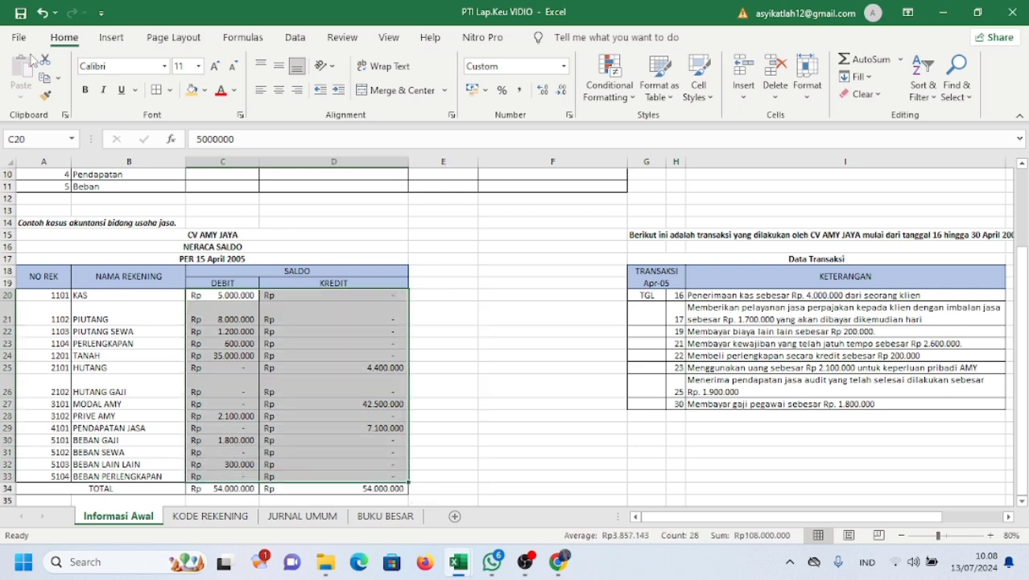
{"action": "left_click", "coordinate": [45, 79]}
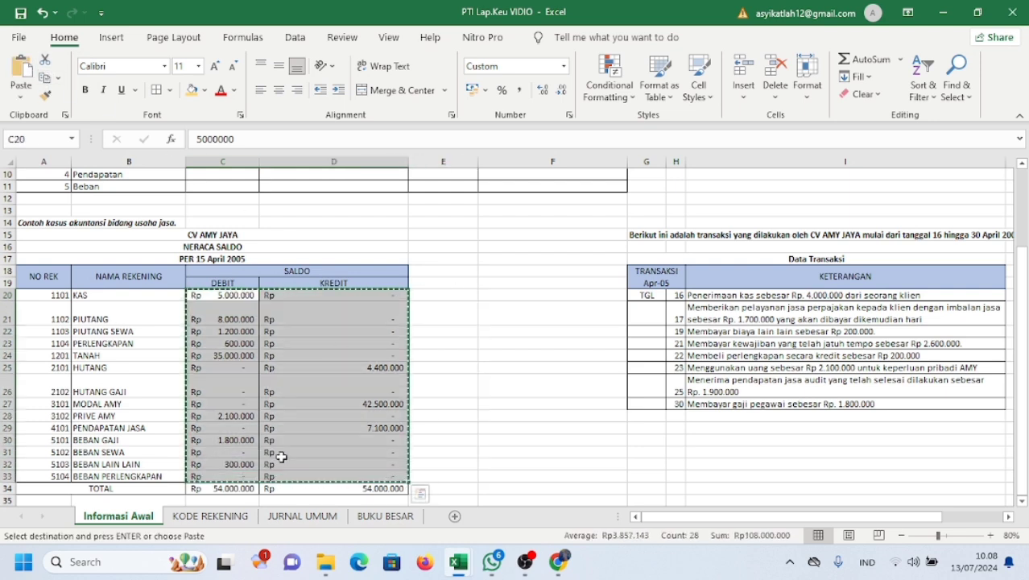
{"action": "left_click", "coordinate": [385, 516]}
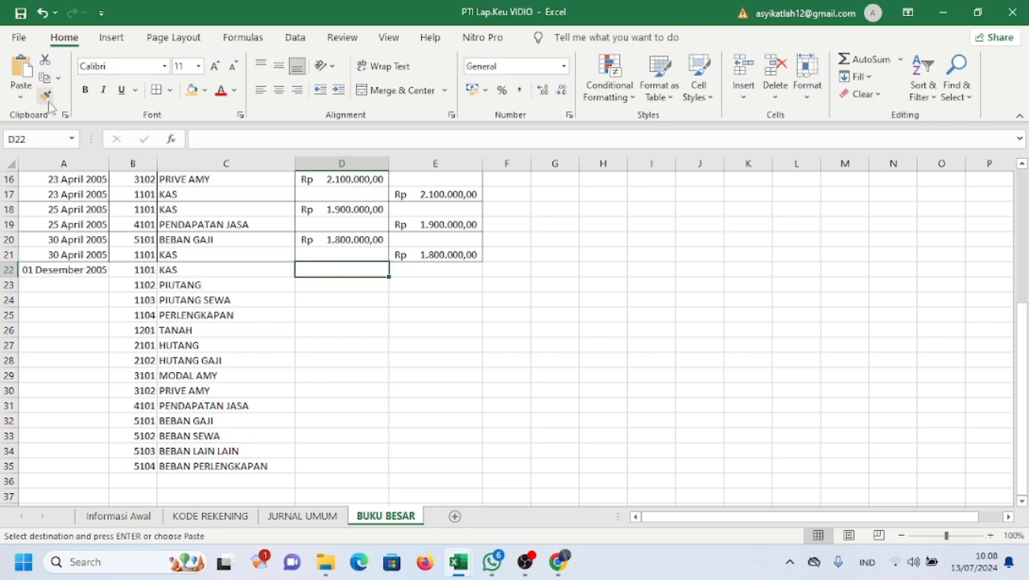
{"action": "left_click", "coordinate": [21, 93]}
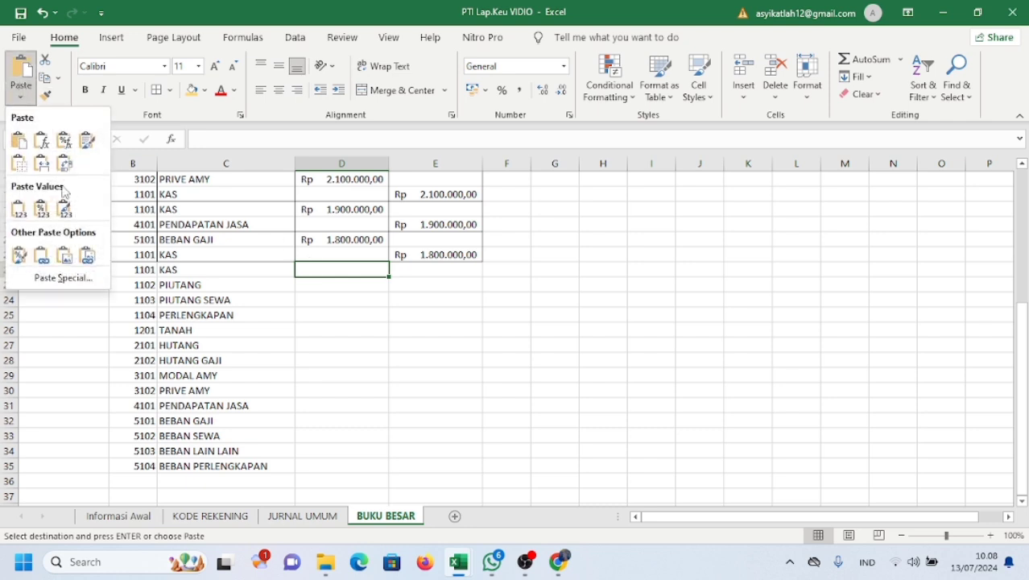
{"action": "left_click", "coordinate": [12, 161]}
{"action": "left_click", "coordinate": [533, 386]}
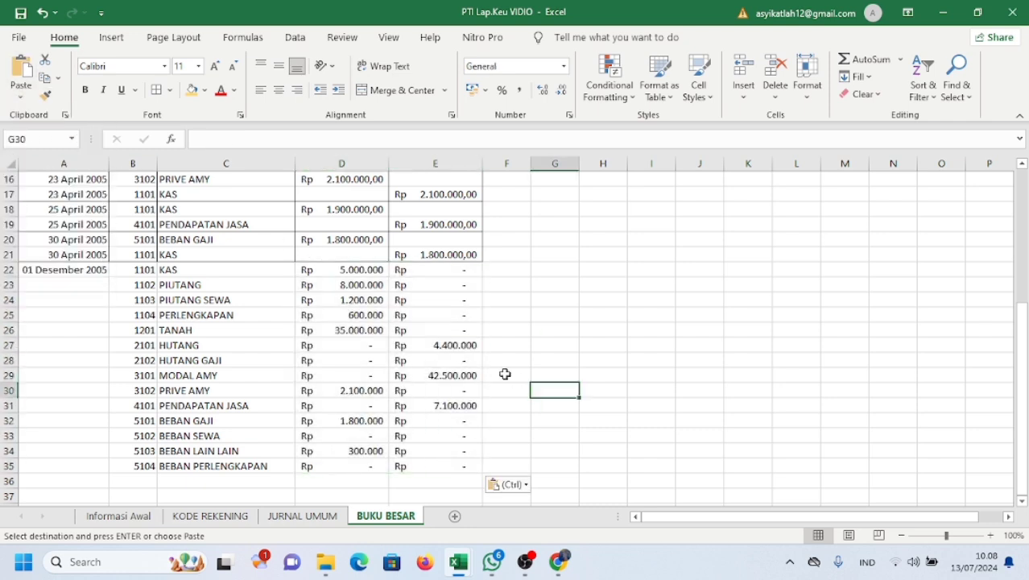
- Copy the date in A22 down to A23:A35 of BUKU BESAR
{"action": "left_click", "coordinate": [63, 269]}
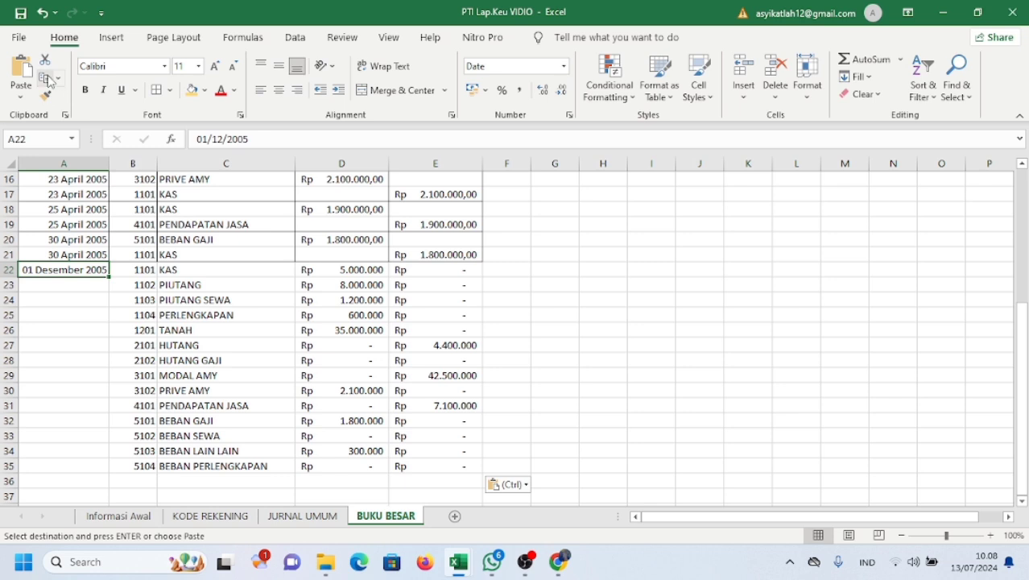
{"action": "key", "text": "ctrl+c"}
{"action": "left_click", "coordinate": [73, 283]}
{"action": "left_click_drag", "start_coordinate": [75, 281], "coordinate": [72, 458]}
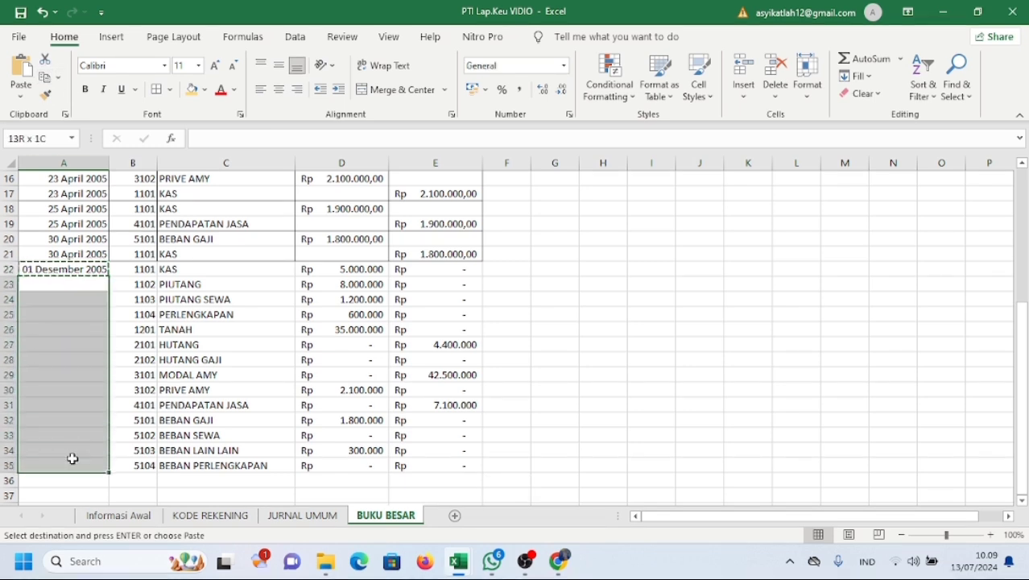
{"action": "left_click", "coordinate": [18, 71]}
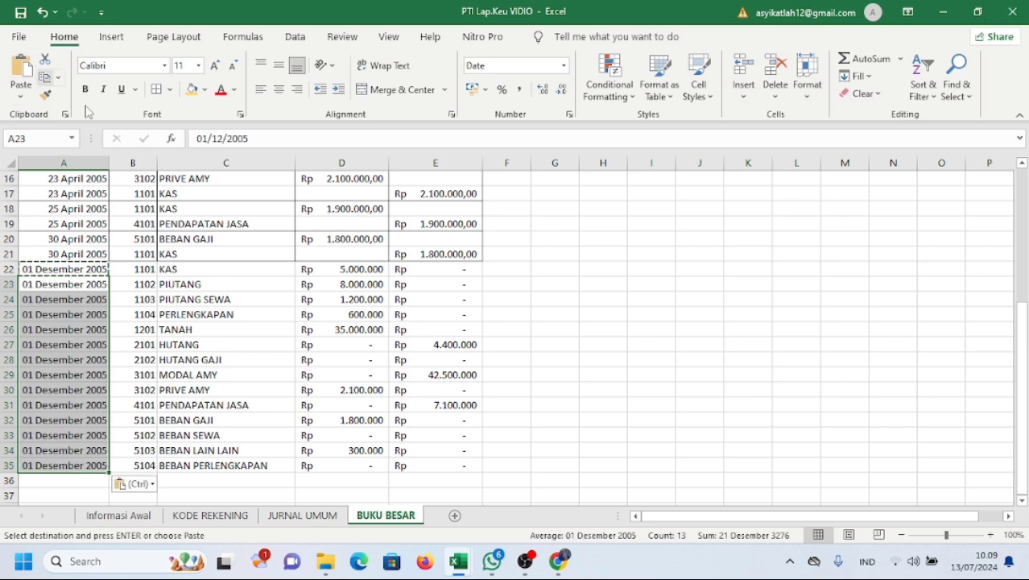
{"action": "left_click", "coordinate": [219, 326]}
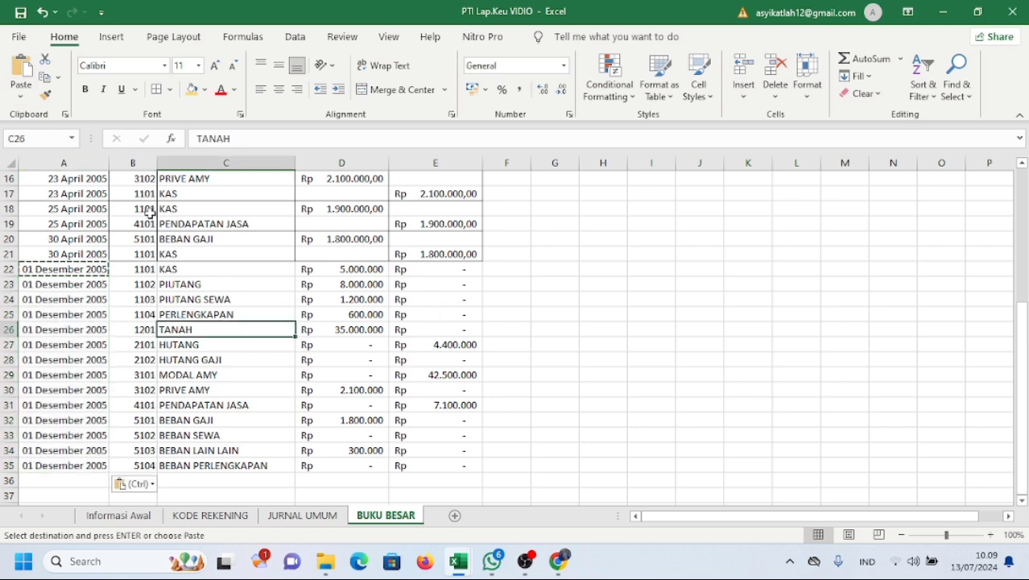
- Apply all borders to the ledger entries in A6:E35
{"action": "scroll", "coordinate": [150, 214], "scroll_direction": "up", "scroll_amount": 5}
{"action": "left_click", "coordinate": [38, 254]}
{"action": "left_click_drag", "start_coordinate": [38, 254], "coordinate": [413, 475]}
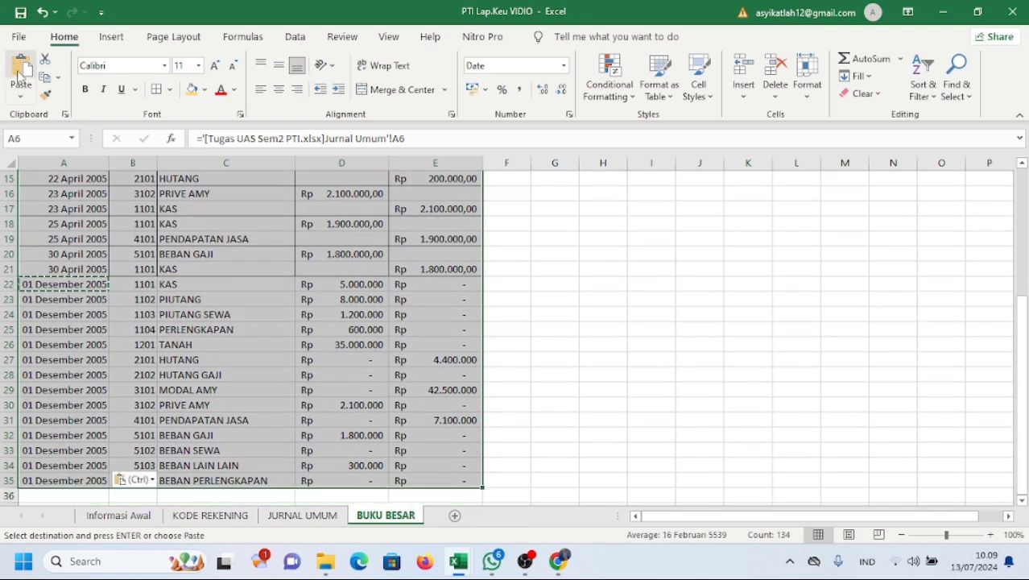
{"action": "left_click", "coordinate": [158, 91]}
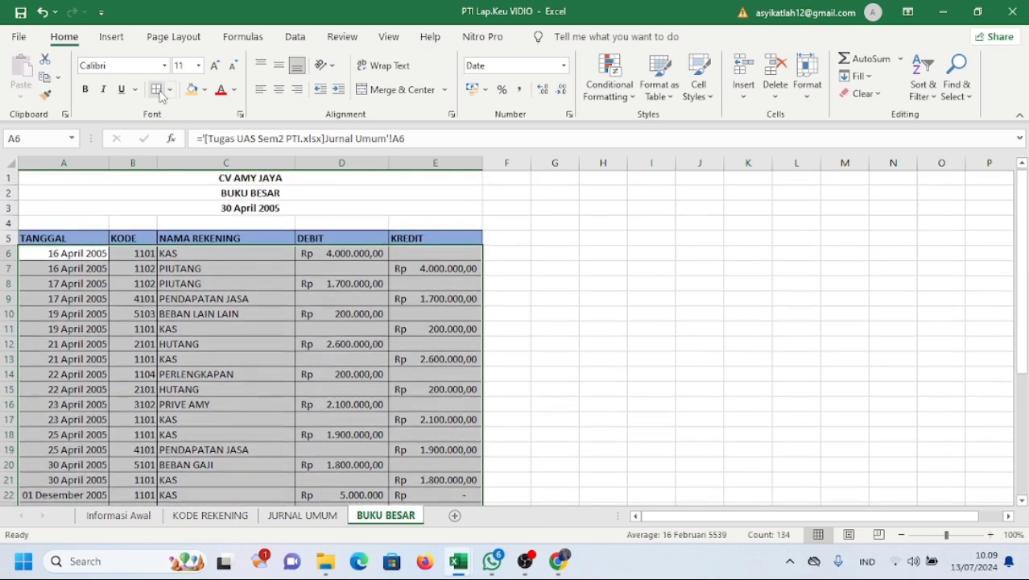
{"action": "left_click", "coordinate": [169, 280]}
- Fill the opening balance rows A22:E35 with gold
{"action": "scroll", "coordinate": [153, 286], "scroll_direction": "down", "scroll_amount": 3}
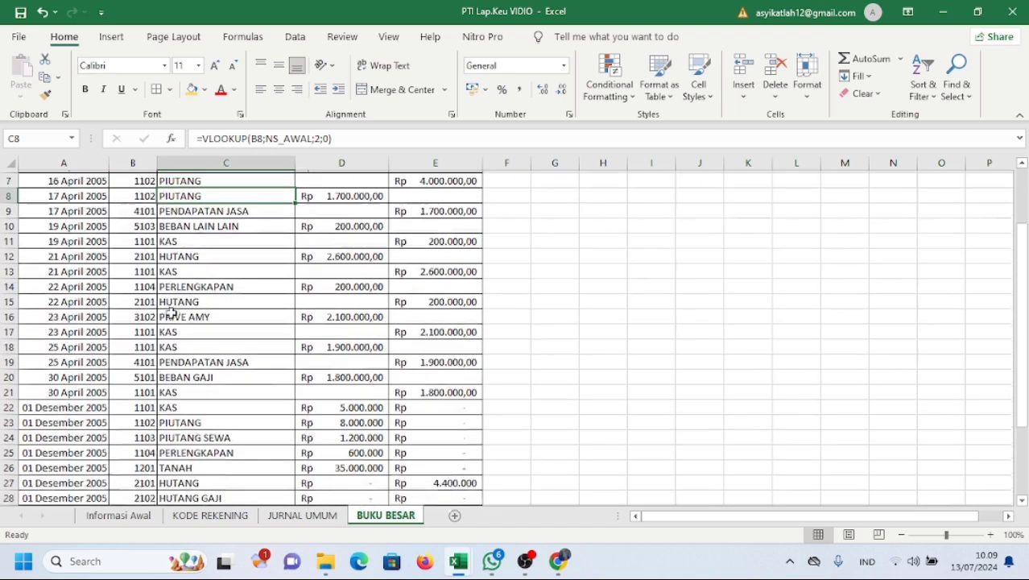
{"action": "left_click_drag", "start_coordinate": [42, 269], "coordinate": [447, 462]}
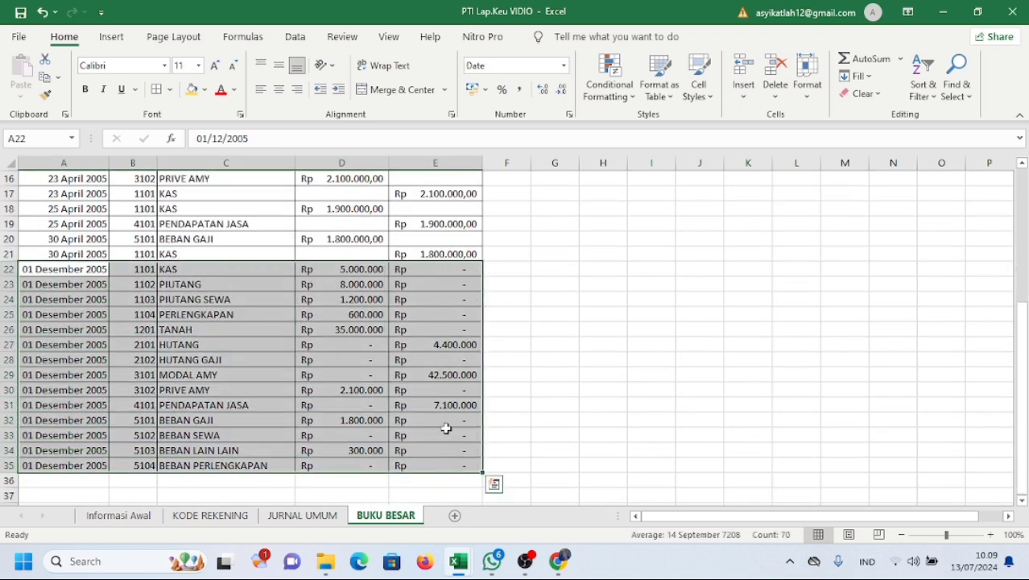
{"action": "left_click", "coordinate": [191, 90]}
- Sort the BUKU BESAR table by the KODE column on cell values in ascending order
{"action": "scroll", "coordinate": [219, 272], "scroll_direction": "up", "scroll_amount": 3}
{"action": "scroll", "coordinate": [219, 272], "scroll_direction": "up", "scroll_amount": 3}
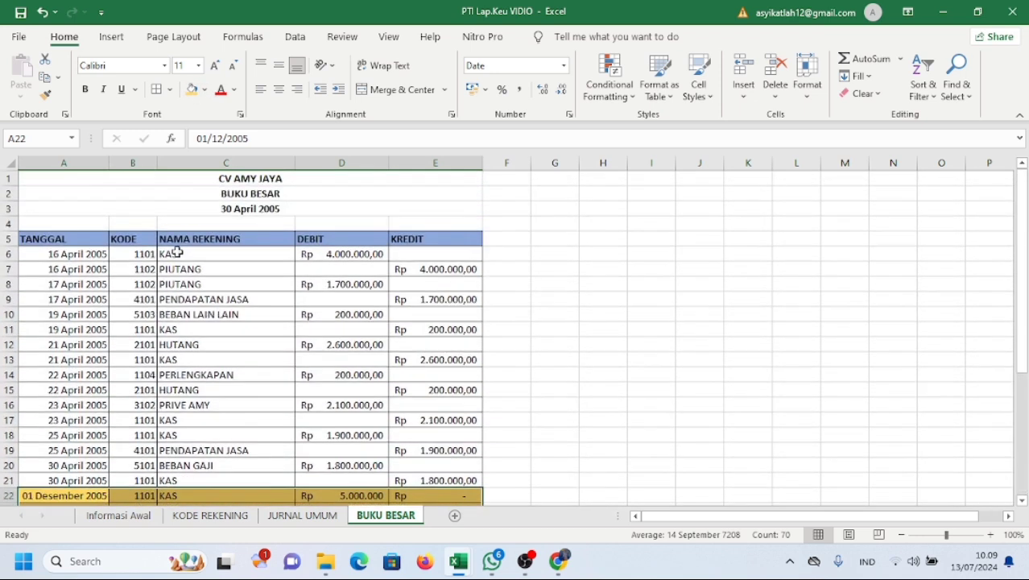
{"action": "left_click", "coordinate": [129, 238]}
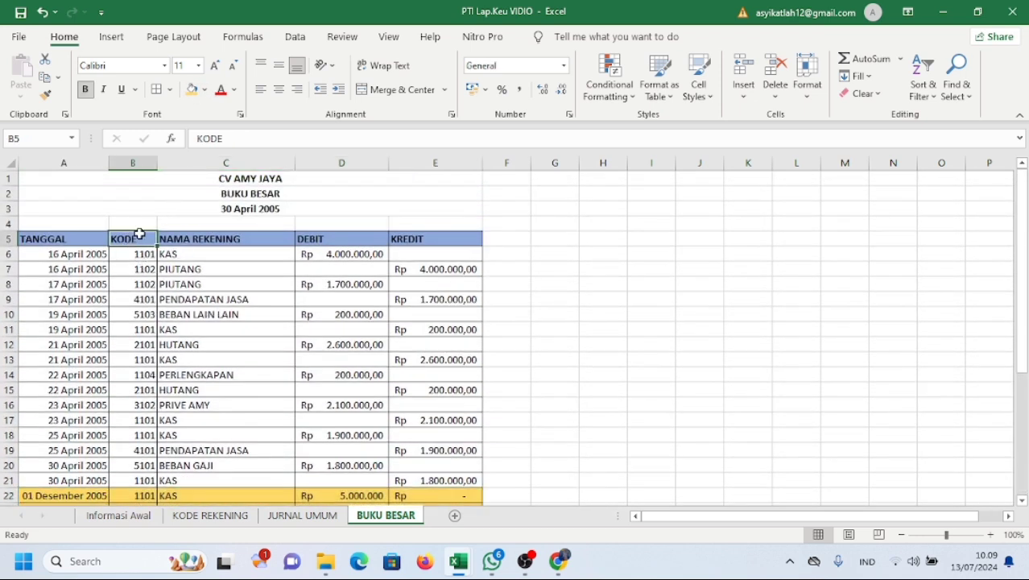
{"action": "left_click", "coordinate": [294, 36]}
{"action": "left_click", "coordinate": [439, 81]}
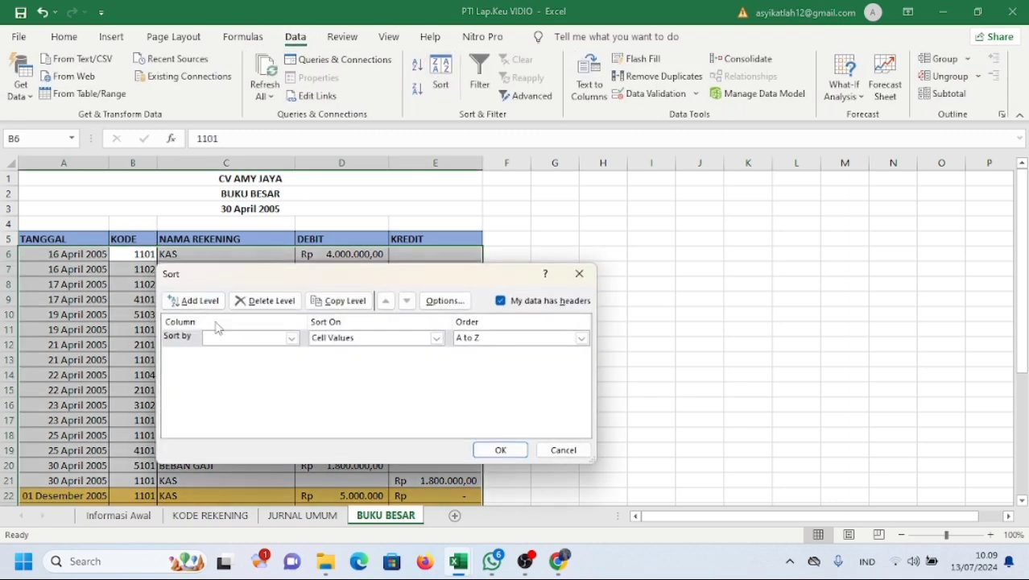
{"action": "left_click", "coordinate": [290, 340]}
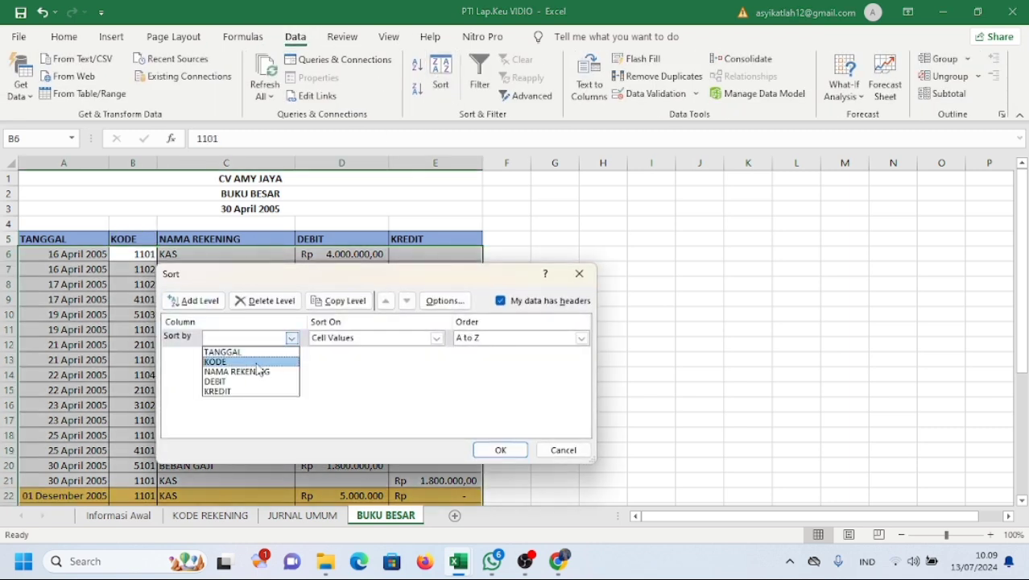
{"action": "left_click", "coordinate": [256, 360]}
{"action": "left_click", "coordinate": [499, 450]}
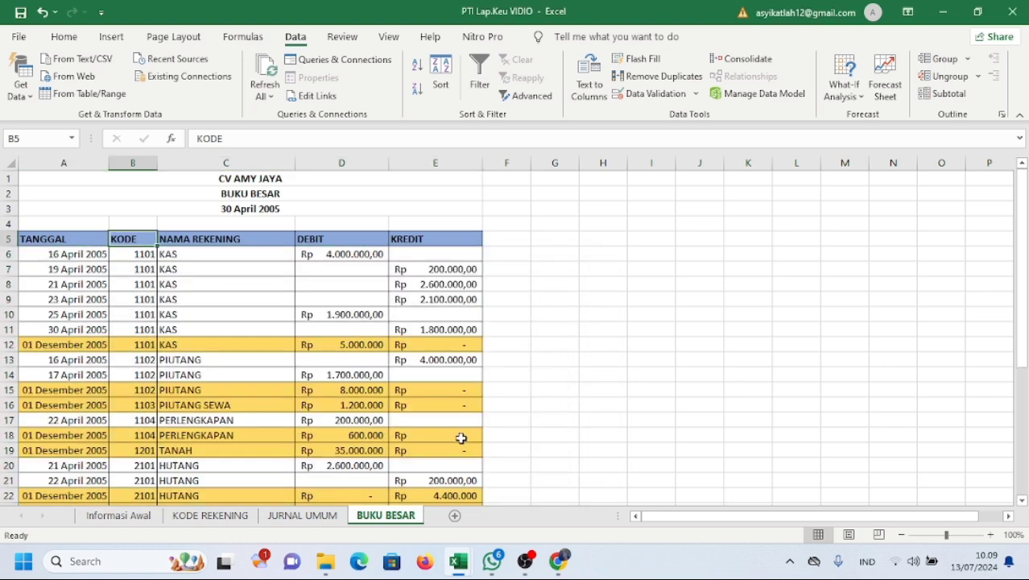
- Add Sum subtotals for DEBIT and KREDIT at each change in NAMA REKENING in the BUKU BESAR table
{"action": "scroll", "coordinate": [394, 373], "scroll_direction": "down", "scroll_amount": 5}
{"action": "scroll", "coordinate": [290, 346], "scroll_direction": "up", "scroll_amount": 3}
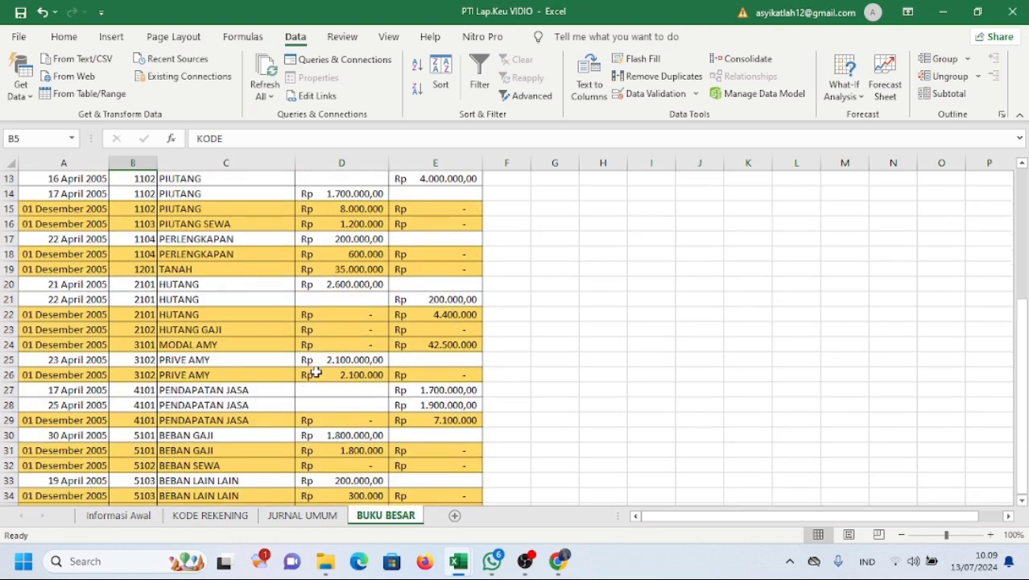
{"action": "scroll", "coordinate": [73, 231], "scroll_direction": "up", "scroll_amount": 2}
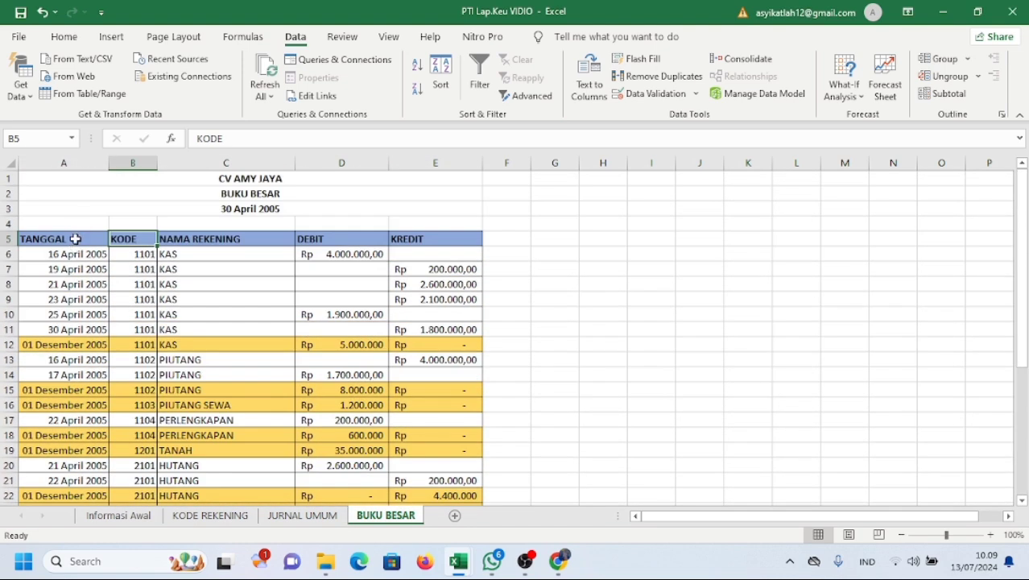
{"action": "left_click", "coordinate": [75, 239]}
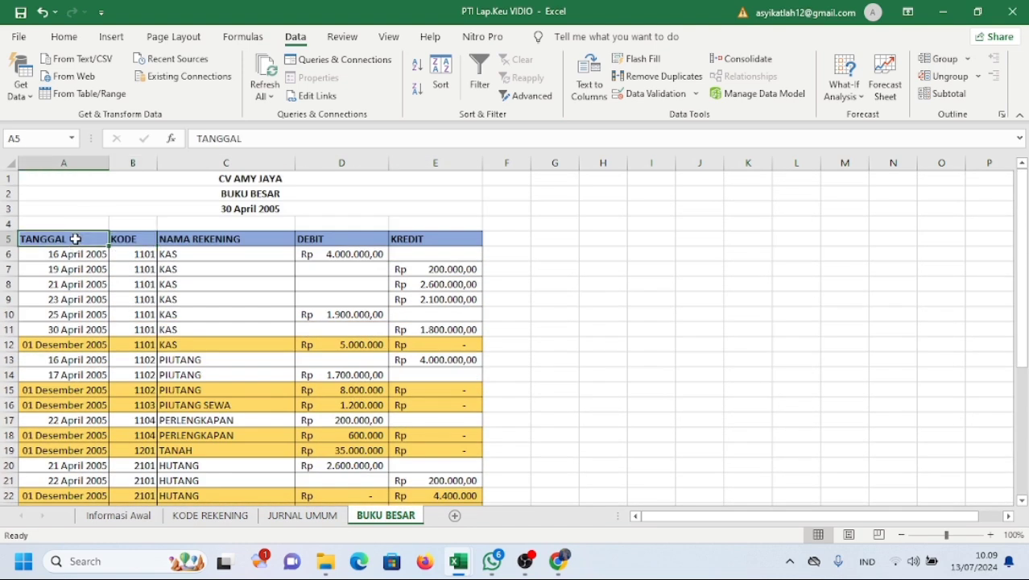
{"action": "left_click", "coordinate": [947, 93]}
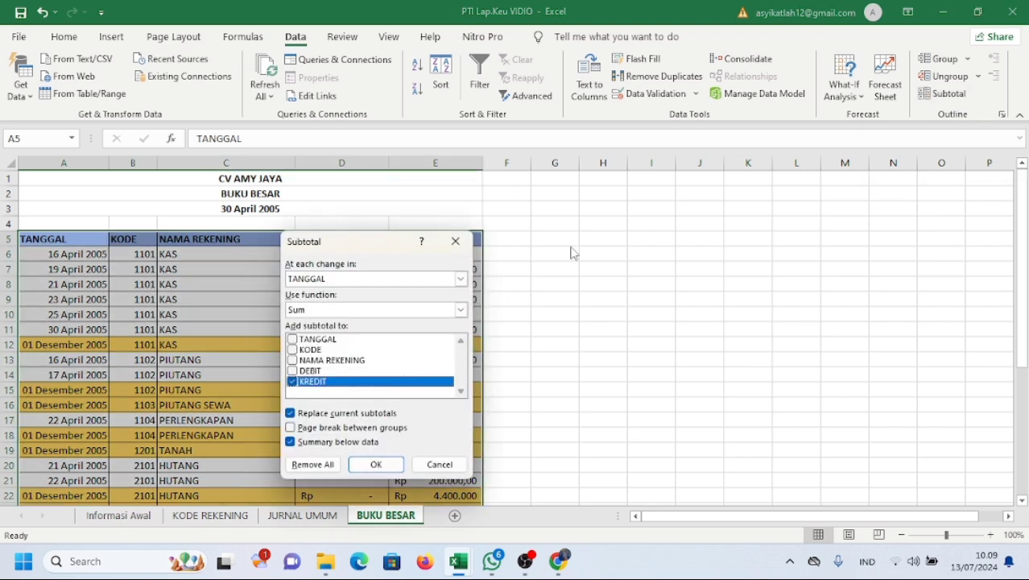
{"action": "left_click", "coordinate": [460, 279]}
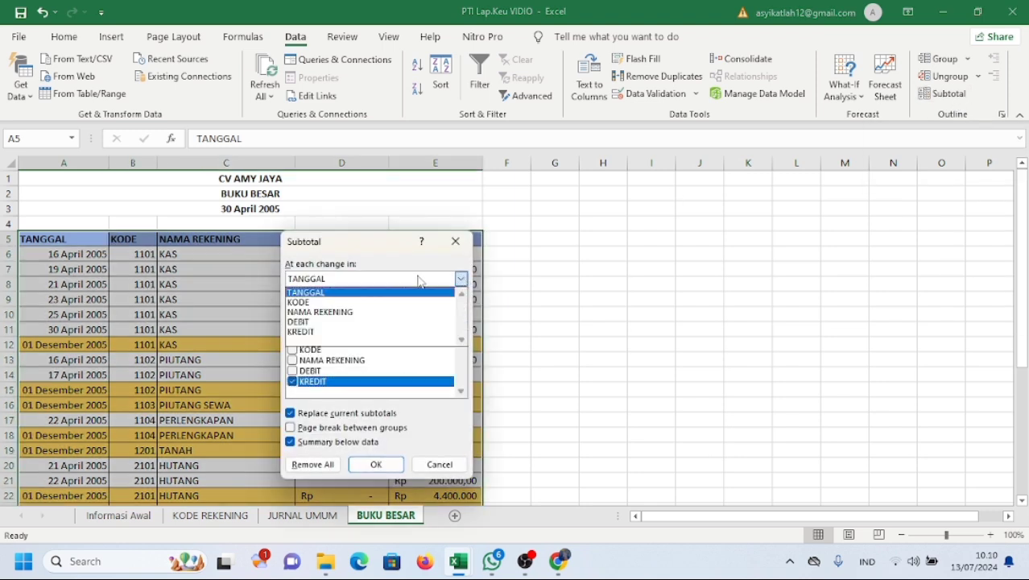
{"action": "left_click", "coordinate": [344, 312]}
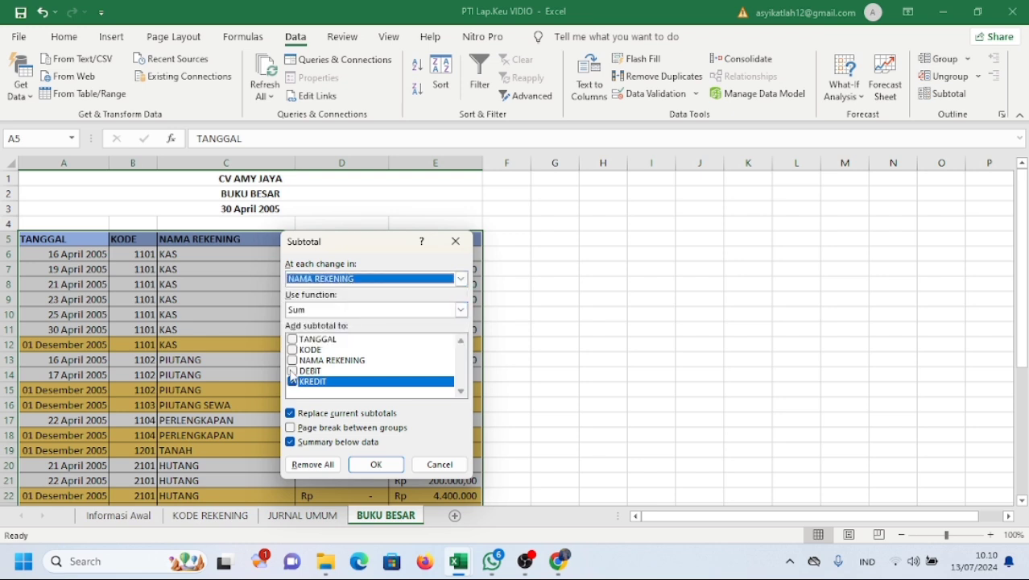
{"action": "left_click", "coordinate": [292, 372]}
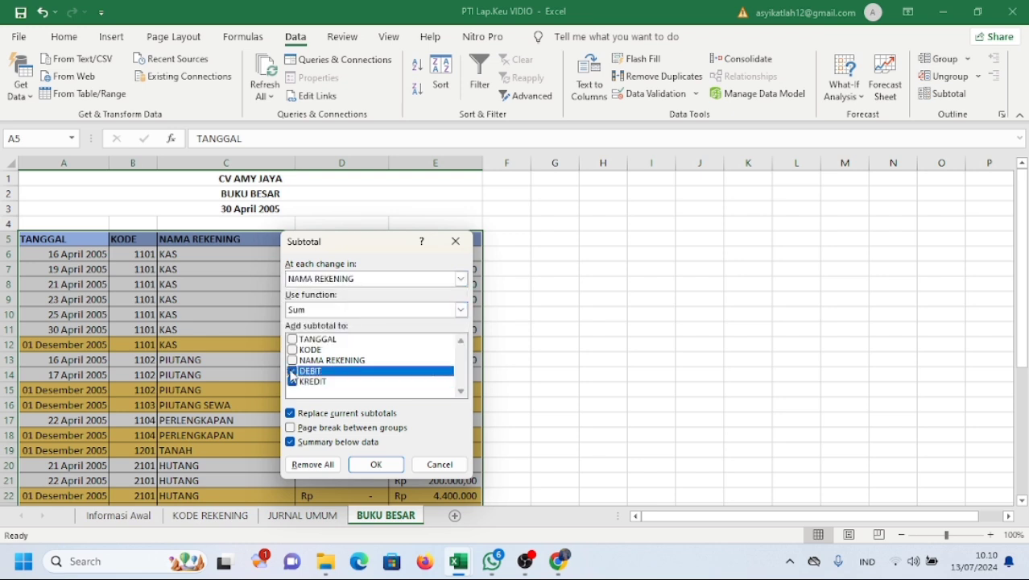
{"action": "left_click", "coordinate": [376, 465]}
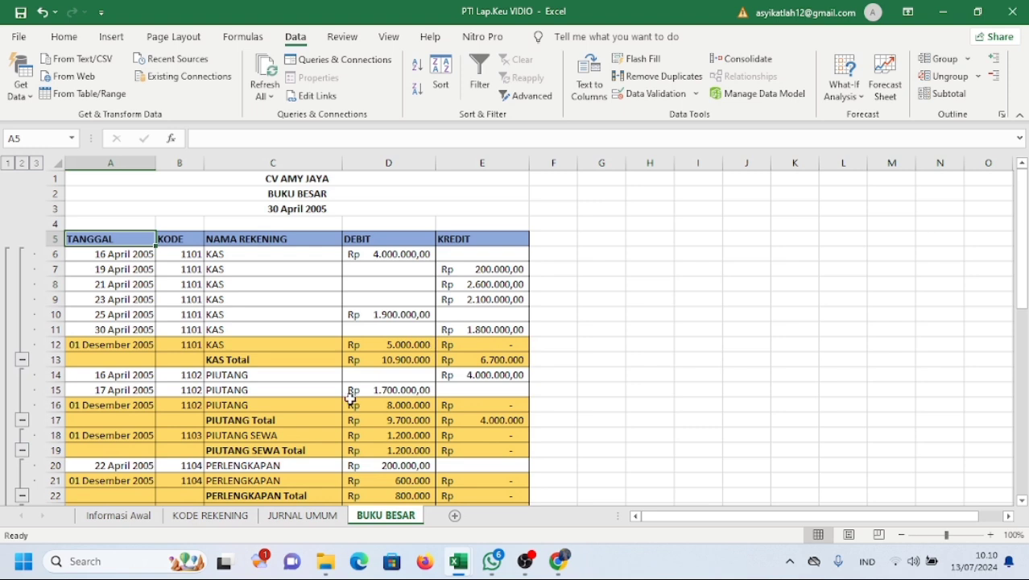
- Examine the BUKU BESAR subtotals at the grand total, account total and full detail outline levels
{"action": "left_click", "coordinate": [8, 164]}
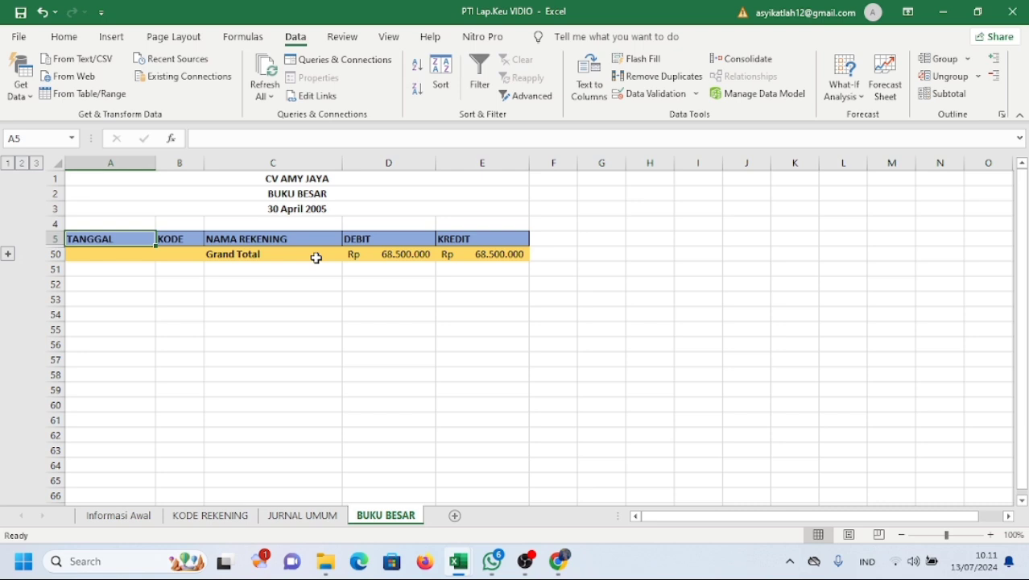
{"action": "left_click", "coordinate": [22, 163]}
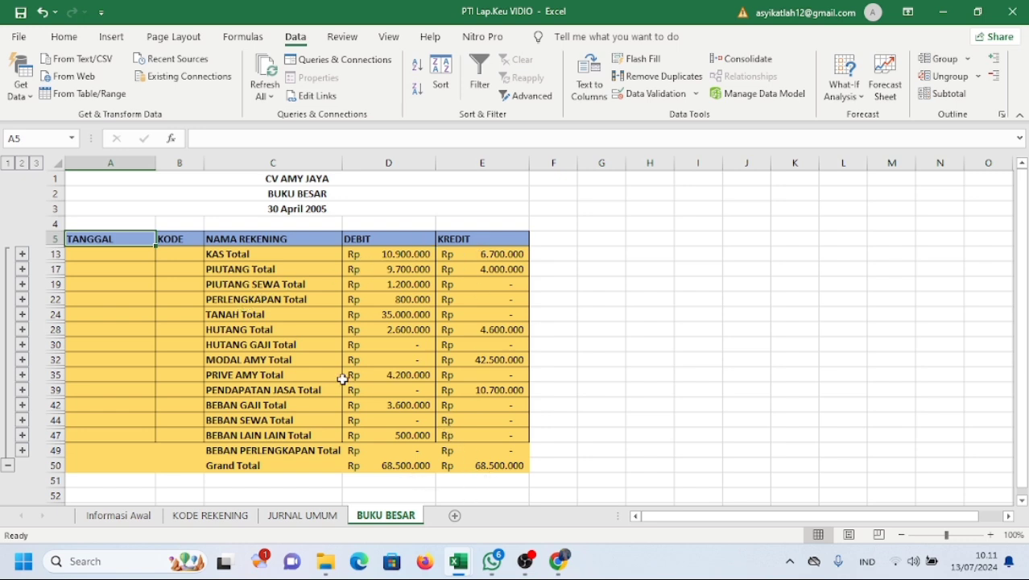
{"action": "left_click", "coordinate": [36, 163]}
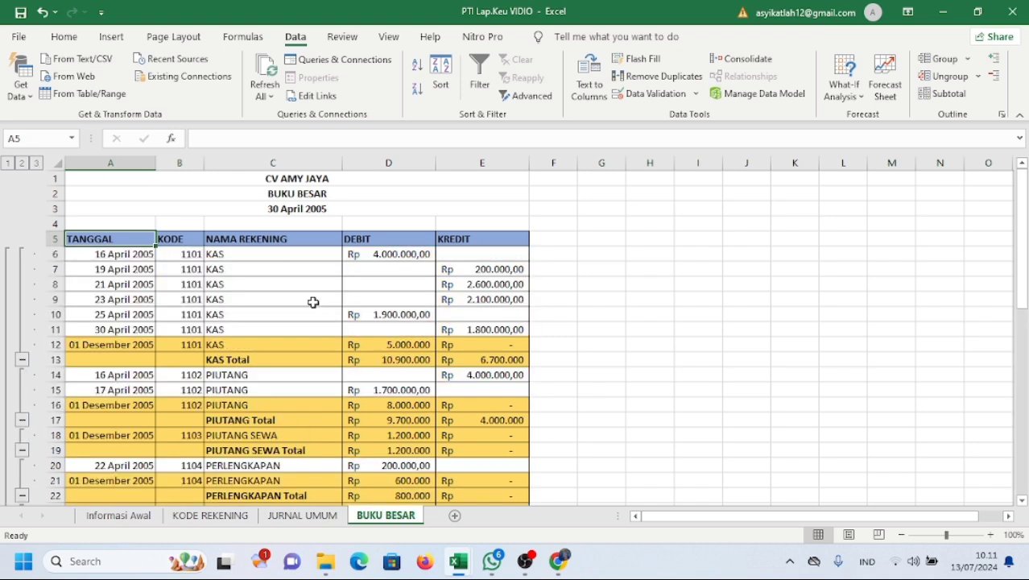
{"action": "scroll", "coordinate": [313, 302], "scroll_direction": "down", "scroll_amount": 3}
{"action": "scroll", "coordinate": [313, 302], "scroll_direction": "down", "scroll_amount": 3}
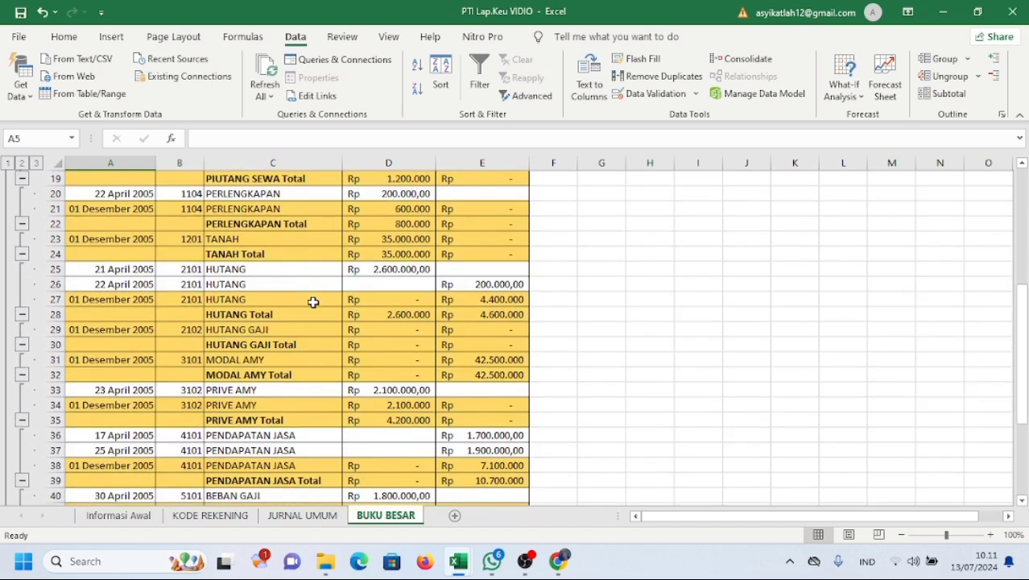
{"action": "scroll", "coordinate": [313, 302], "scroll_direction": "down", "scroll_amount": 4}
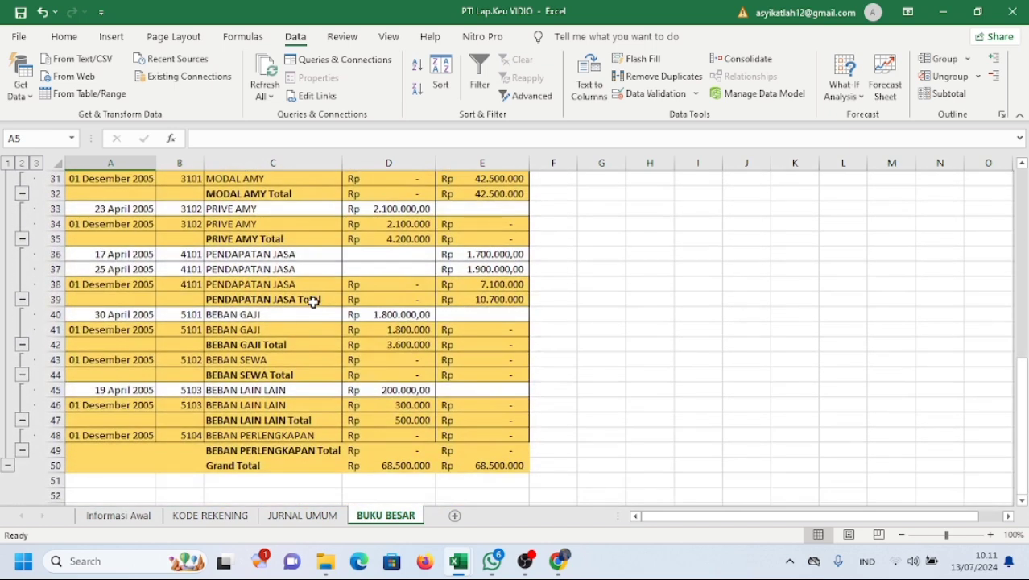
{"action": "scroll", "coordinate": [314, 302], "scroll_direction": "up", "scroll_amount": 10}
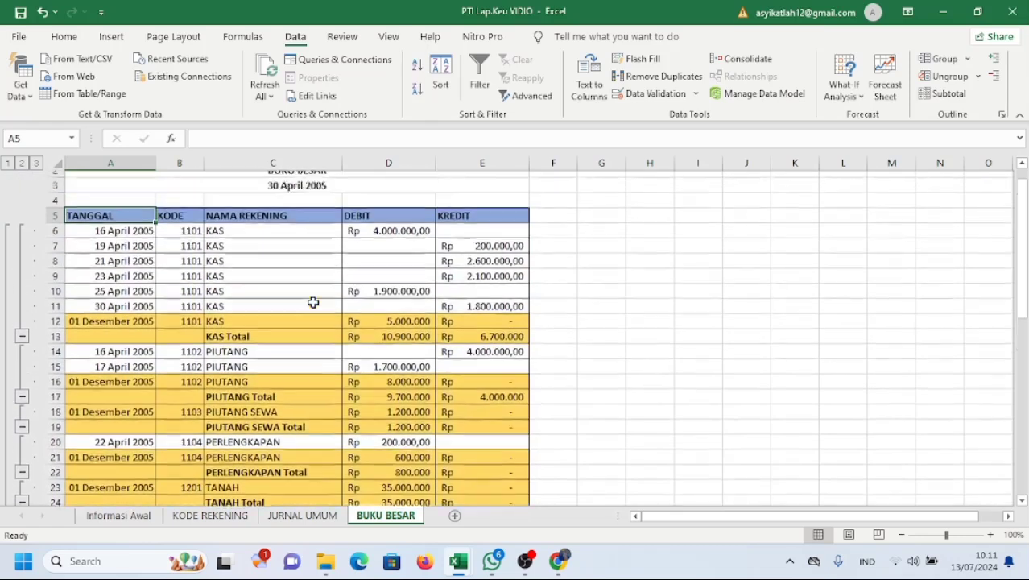
{"action": "scroll", "coordinate": [313, 301], "scroll_direction": "down", "scroll_amount": 2}
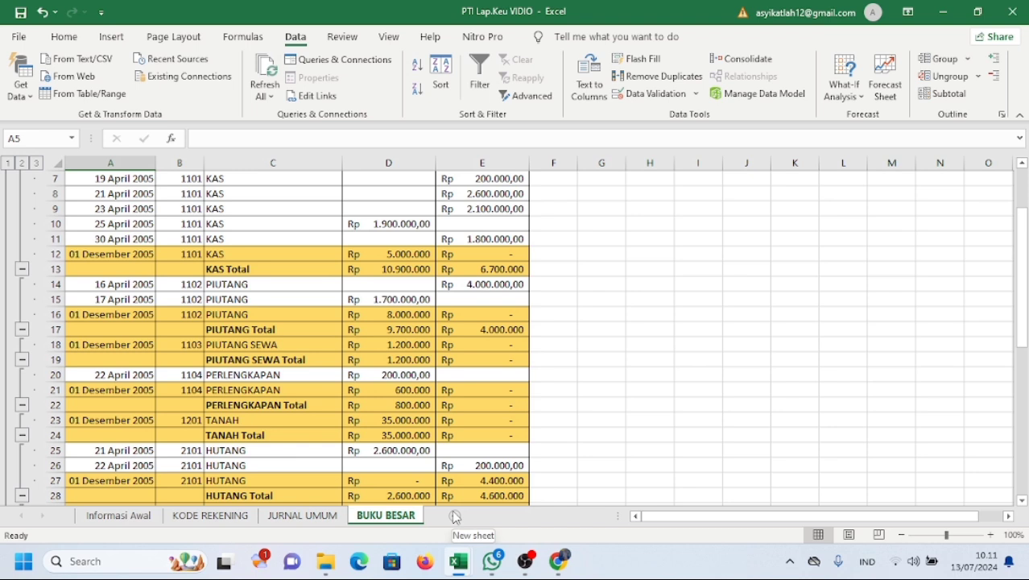
- Add a new worksheet after BUKU BESAR
{"action": "left_click", "coordinate": [455, 516]}
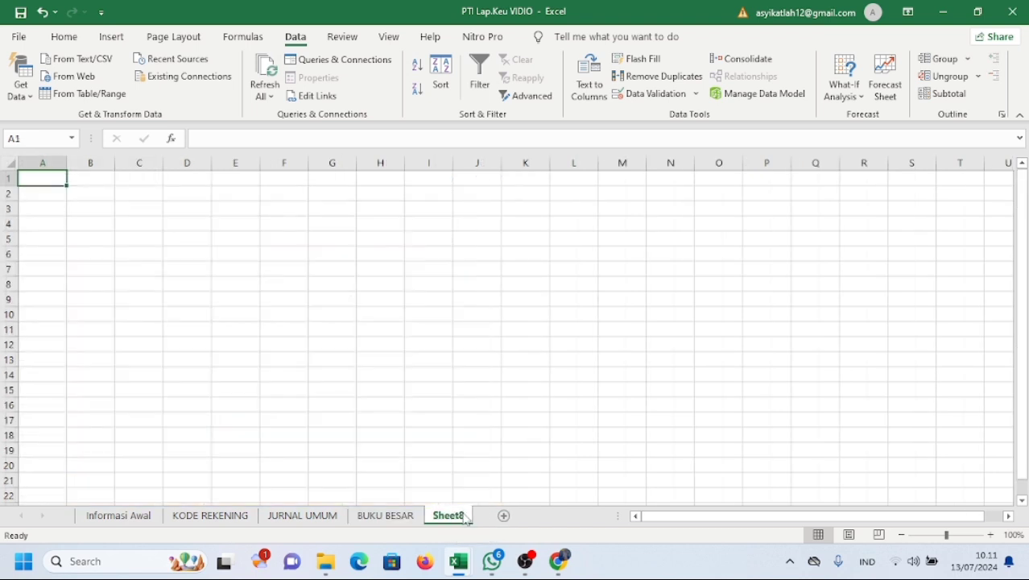
- Rename the new worksheet as NERACA SALDO SBLM PENYESUAIAN
{"action": "double_click", "coordinate": [450, 515]}
{"action": "key", "text": "BackSpace"}
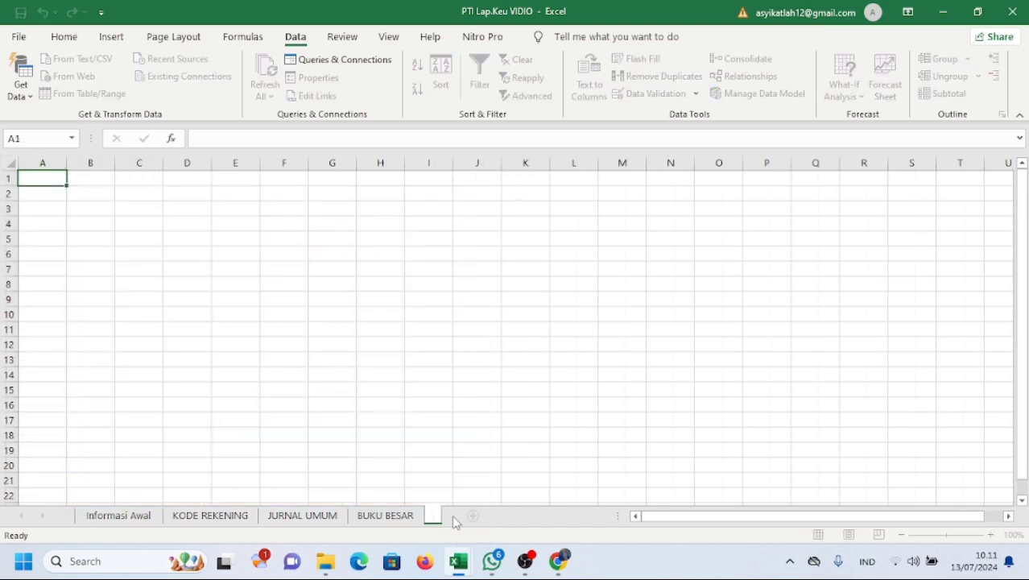
{"action": "type", "text": "NERA"}
{"action": "type", "text": "CA SALDO"}
{"action": "type", "text": " SBLM PENY"}
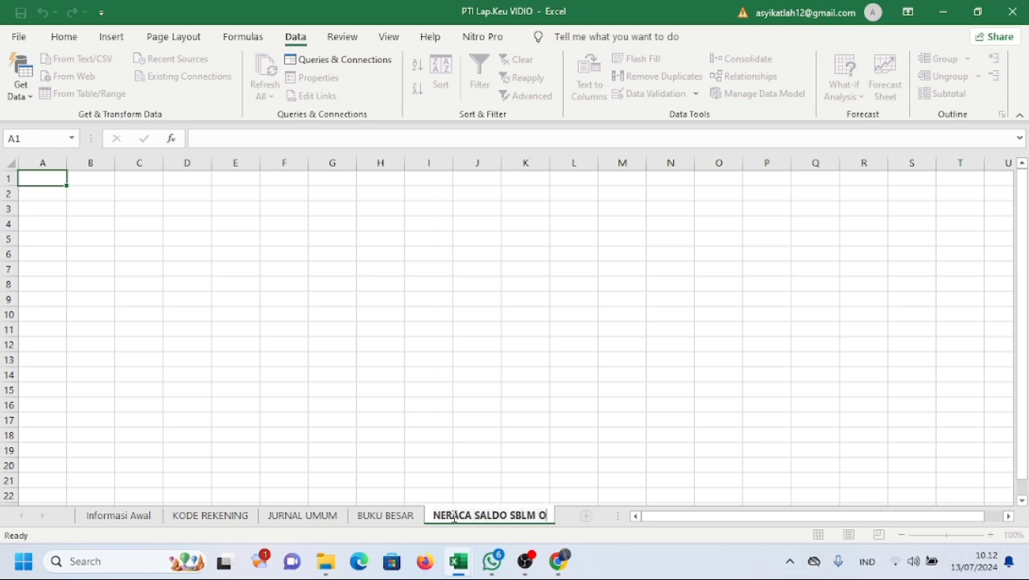
{"action": "type", "text": "ESUAI"}
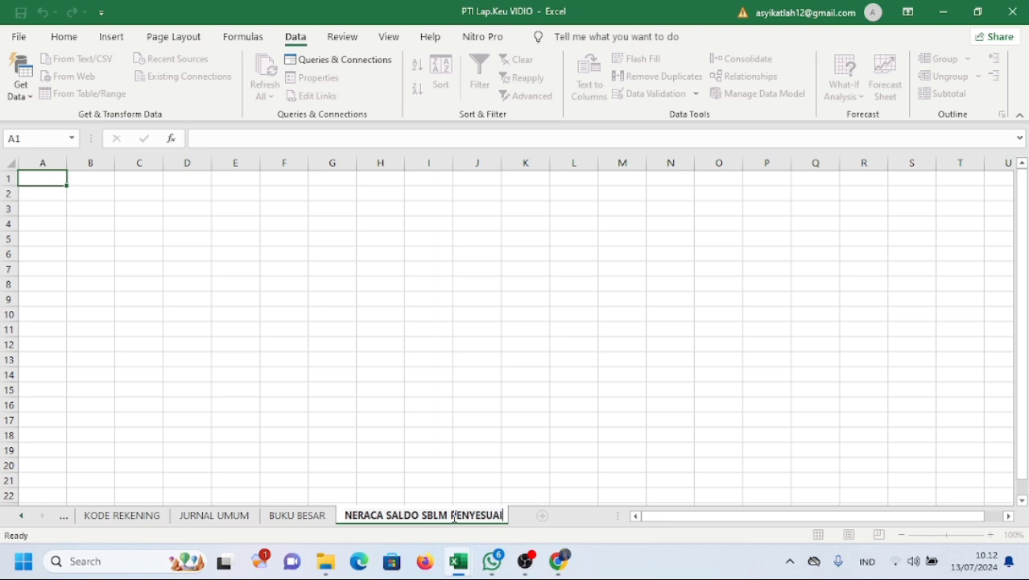
{"action": "type", "text": "AN"}
{"action": "key", "text": "Return"}
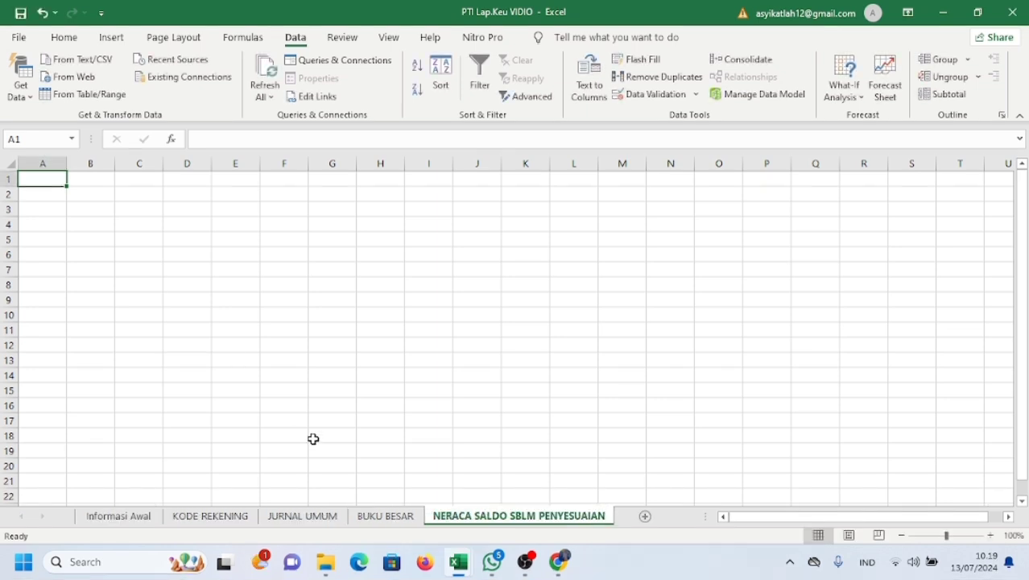
- Copy all the account subtotal rows in BUKU BESAR, from KAS Total to BEBAN PERLENGKAPAN Total, without the Grand Total row
{"action": "left_click", "coordinate": [389, 520]}
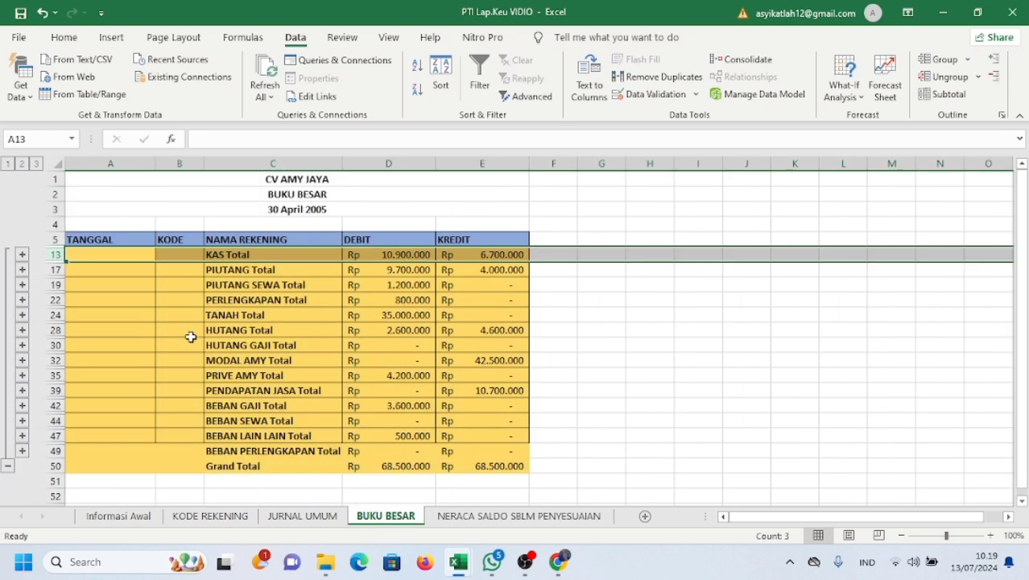
{"action": "left_click", "coordinate": [81, 254]}
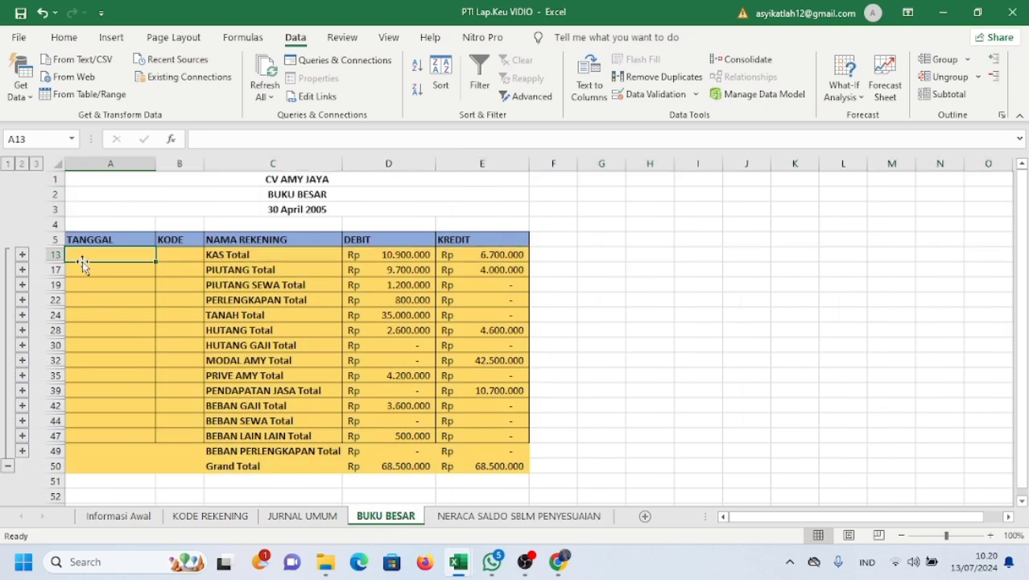
{"action": "left_click", "coordinate": [54, 254]}
{"action": "left_click", "coordinate": [79, 254]}
{"action": "left_click", "coordinate": [55, 255]}
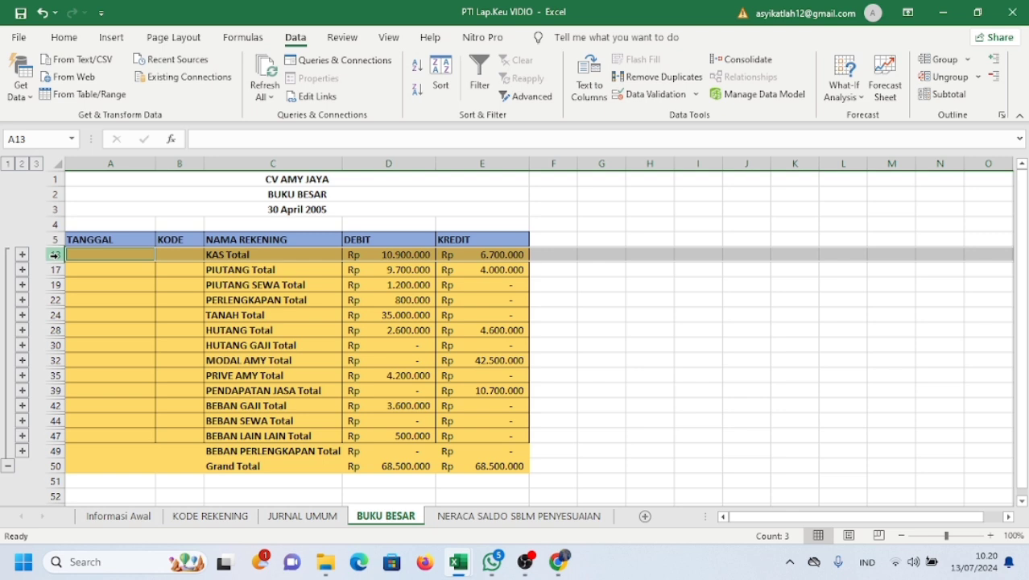
{"action": "scroll", "coordinate": [136, 306], "scroll_direction": "down", "scroll_amount": 1}
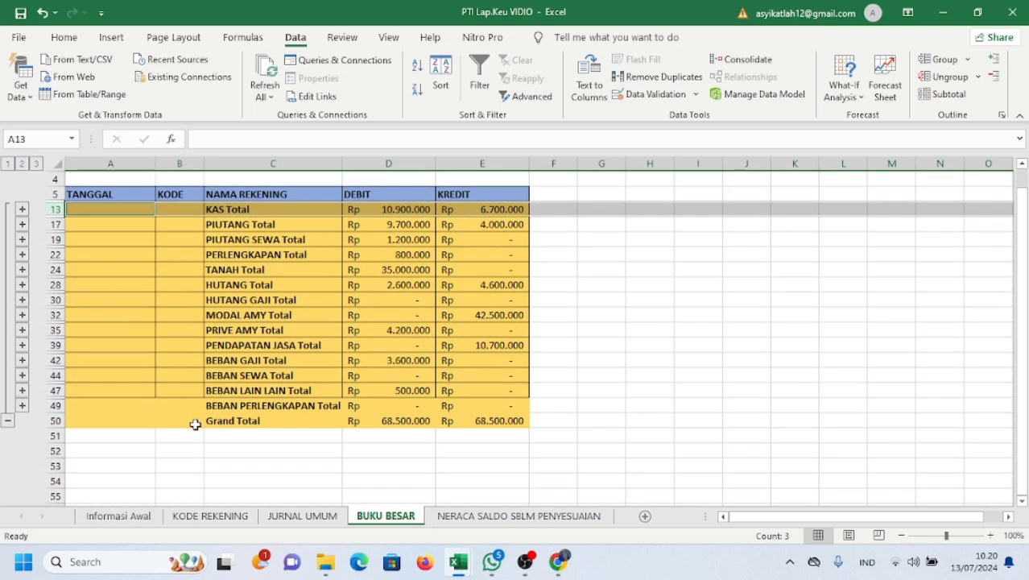
{"action": "scroll", "coordinate": [124, 292], "scroll_direction": "up", "scroll_amount": 1}
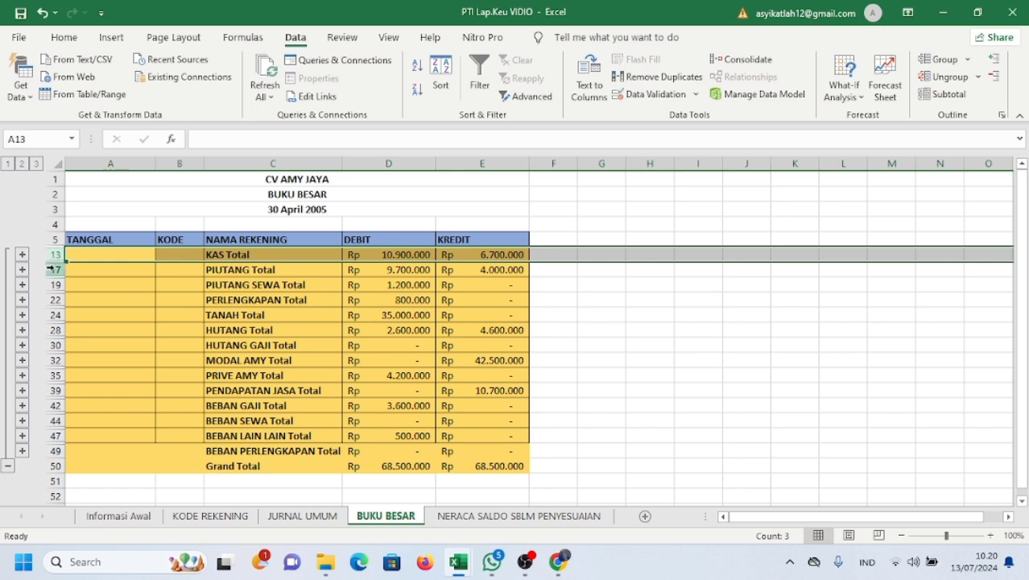
{"action": "left_click", "coordinate": [53, 270], "text": "ctrl"}
{"action": "left_click", "coordinate": [53, 284], "text": "ctrl"}
{"action": "left_click", "coordinate": [50, 299], "text": "ctrl"}
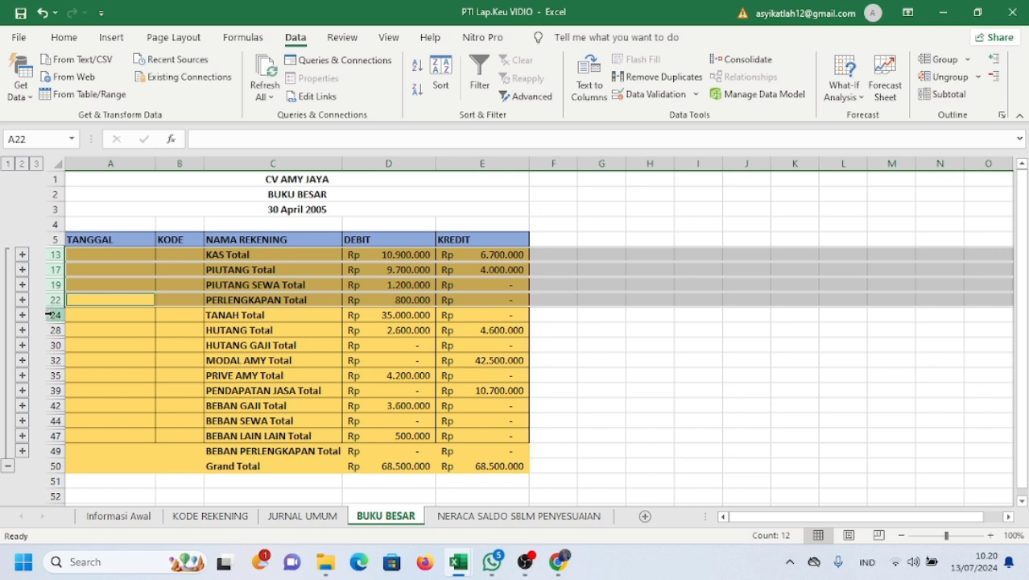
{"action": "left_click", "coordinate": [52, 315], "text": "ctrl"}
{"action": "left_click", "coordinate": [50, 330], "text": "ctrl"}
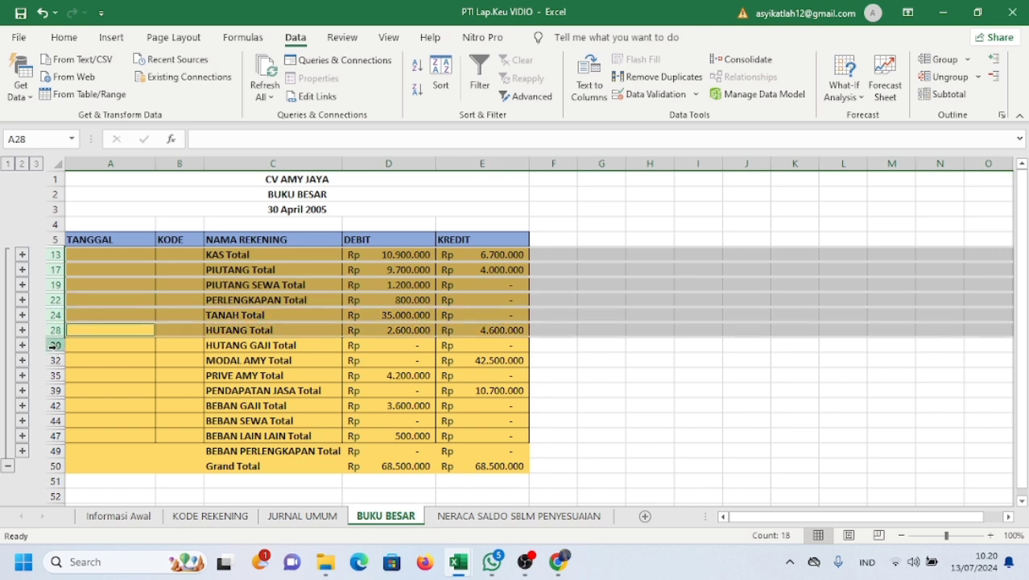
{"action": "left_click", "coordinate": [52, 345], "text": "ctrl"}
{"action": "left_click", "coordinate": [53, 360], "text": "ctrl"}
{"action": "left_click", "coordinate": [53, 375], "text": "ctrl"}
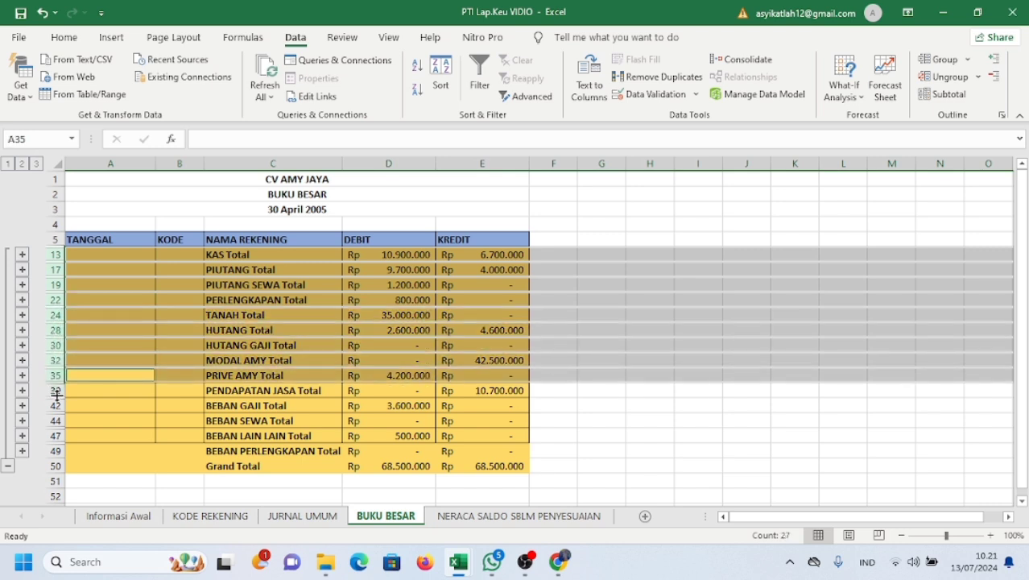
{"action": "left_click", "coordinate": [53, 390], "text": "ctrl"}
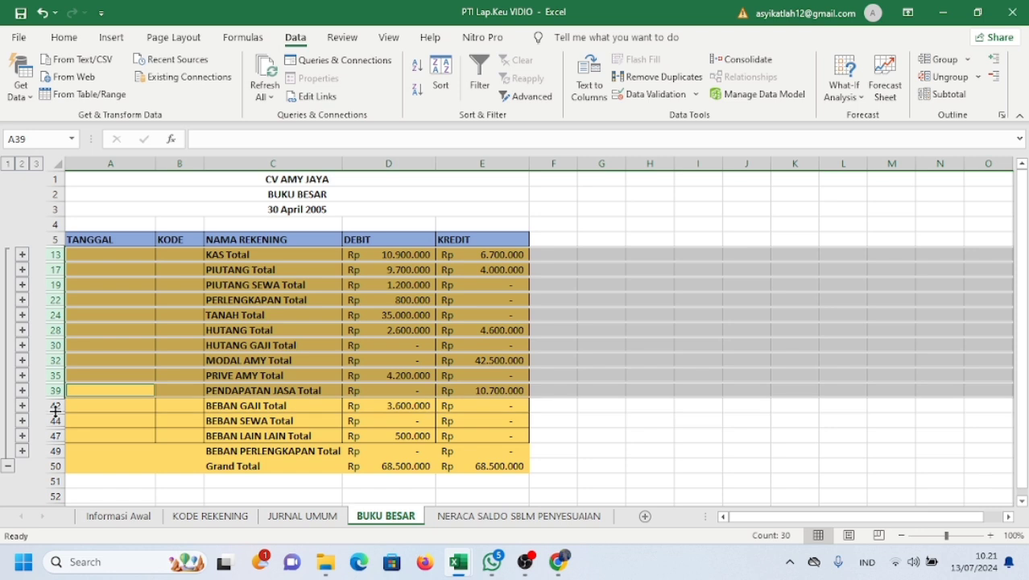
{"action": "left_click", "coordinate": [54, 405], "text": "ctrl"}
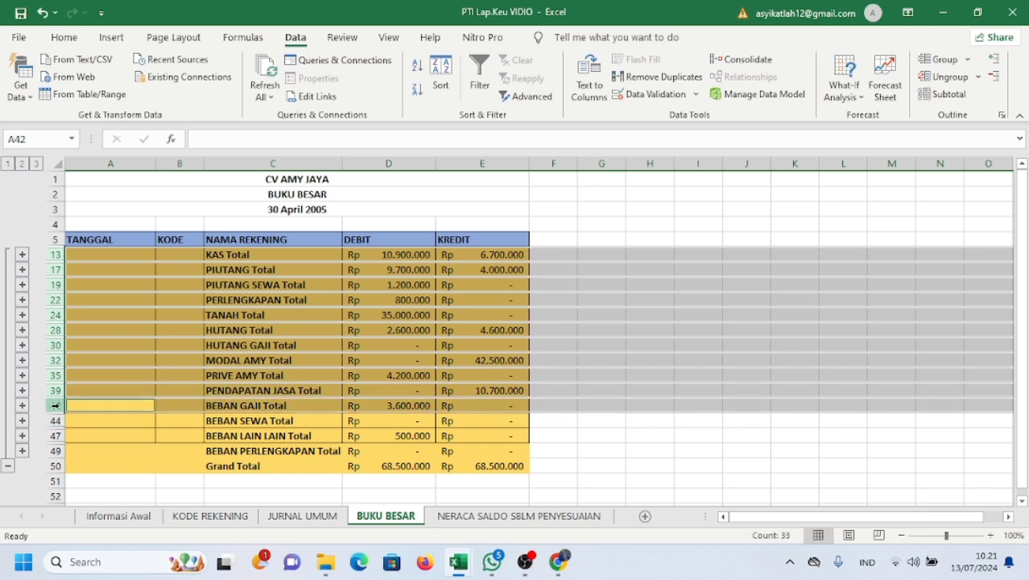
{"action": "left_click", "coordinate": [55, 421], "text": "ctrl"}
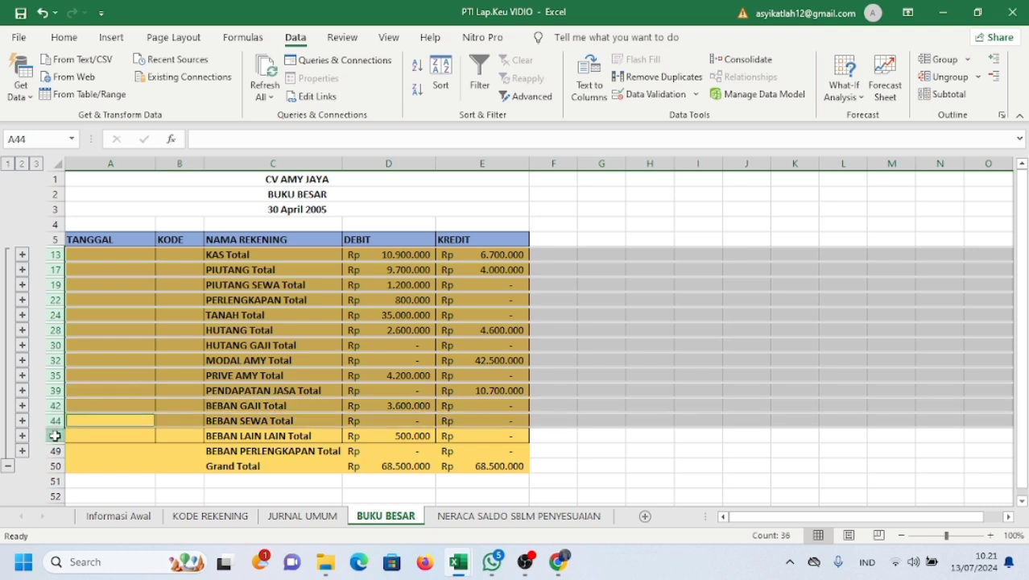
{"action": "left_click", "coordinate": [55, 435], "text": "ctrl"}
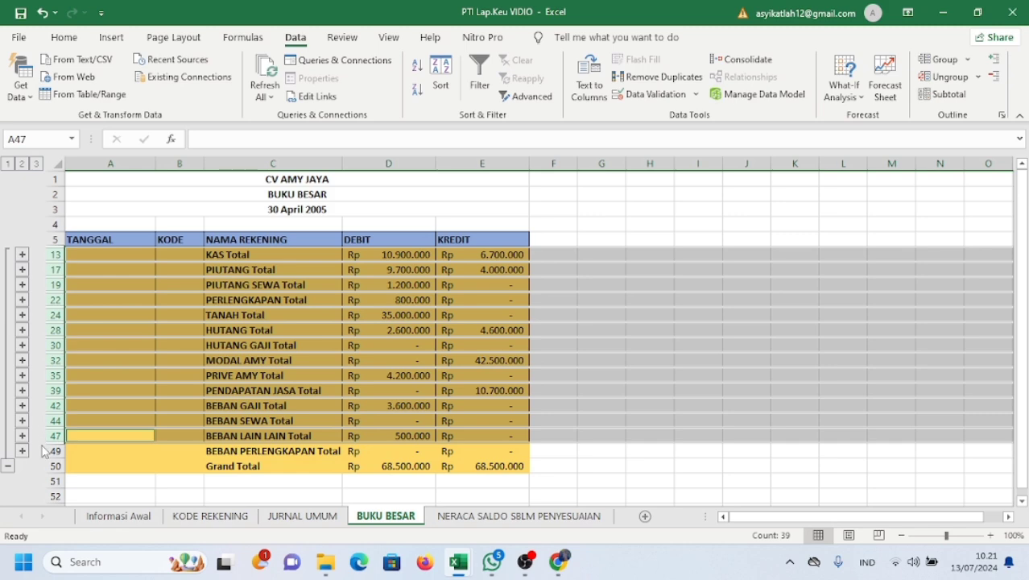
{"action": "left_click", "coordinate": [52, 451], "text": "ctrl"}
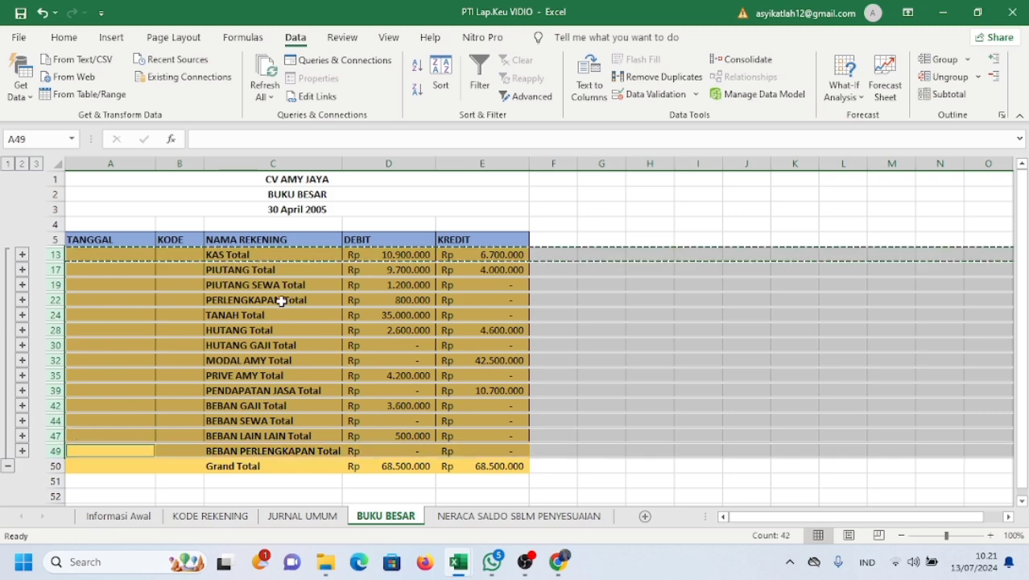
{"action": "key", "text": "ctrl+c"}
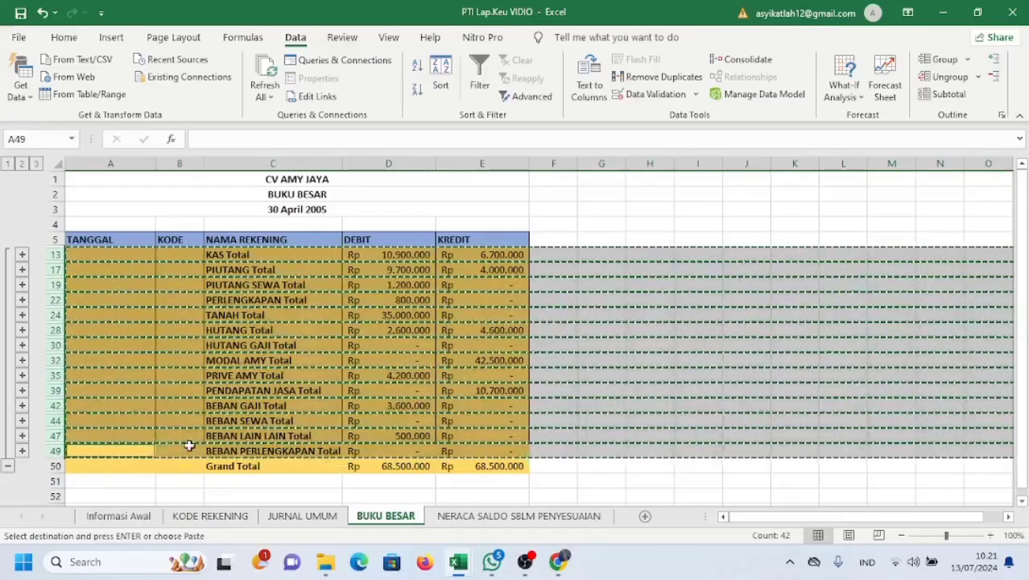
- Paste the copied subtotal rows below the BUKU BESAR table, starting at row 53
{"action": "scroll", "coordinate": [188, 445], "scroll_direction": "down", "scroll_amount": 2}
{"action": "left_click", "coordinate": [52, 435]}
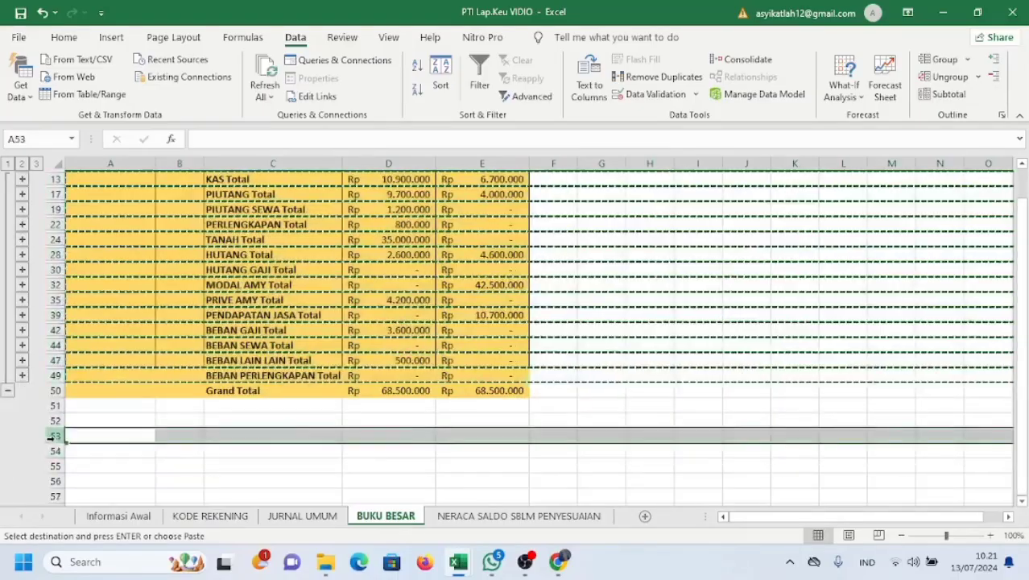
{"action": "key", "text": "ctrl+v"}
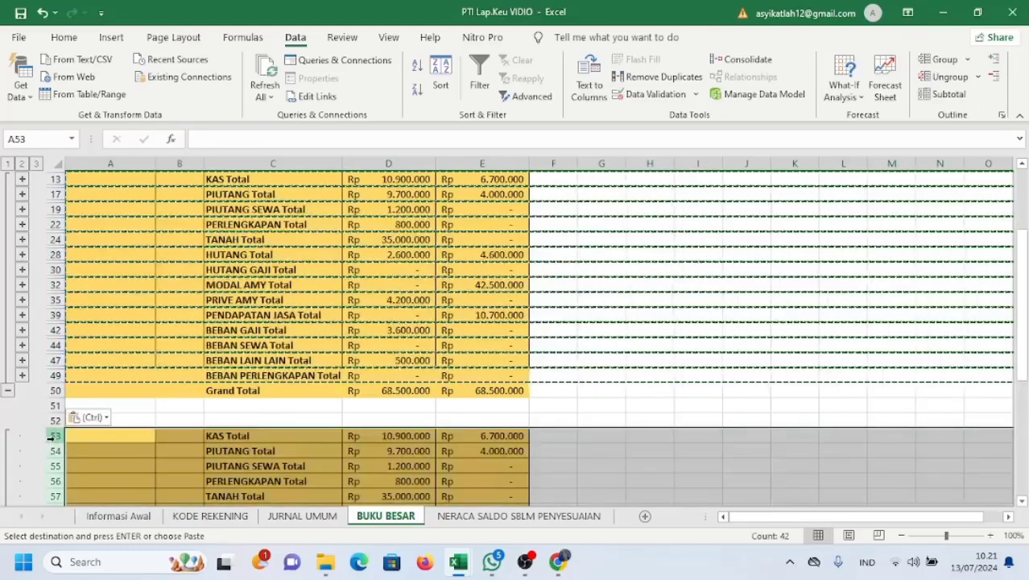
{"action": "scroll", "coordinate": [131, 396], "scroll_direction": "down", "scroll_amount": 3}
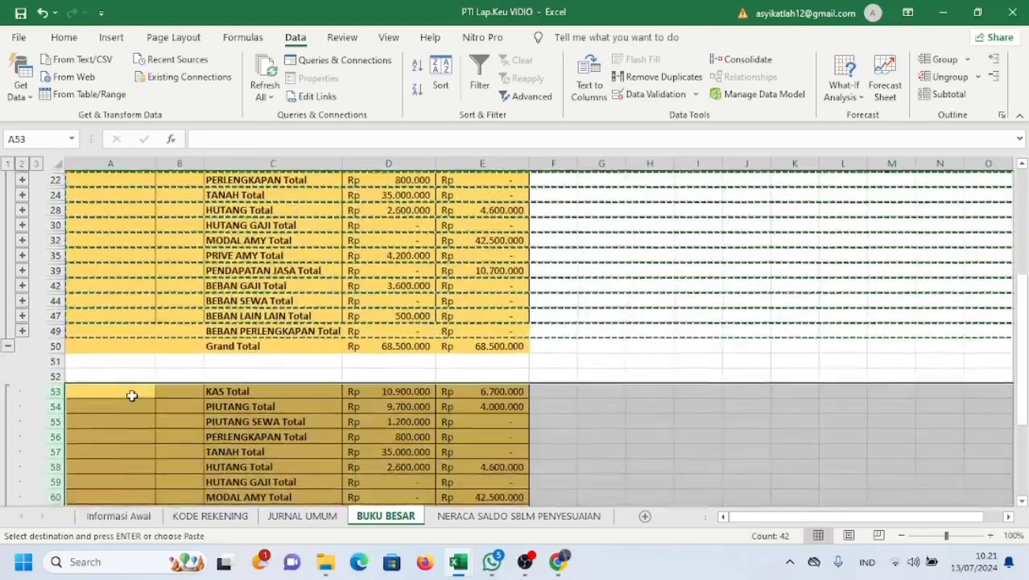
{"action": "scroll", "coordinate": [131, 396], "scroll_direction": "down", "scroll_amount": 1}
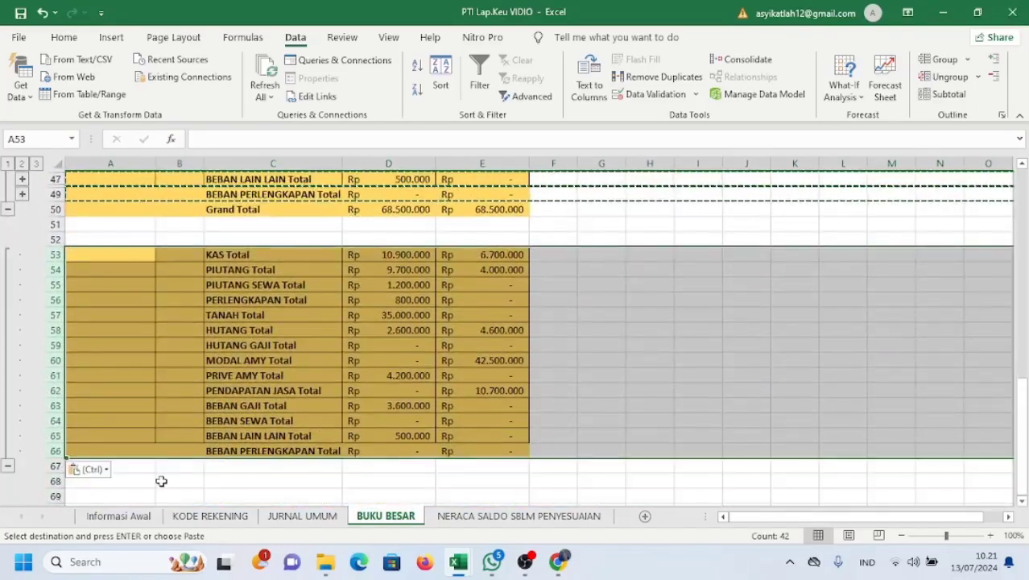
{"action": "left_click", "coordinate": [159, 480]}
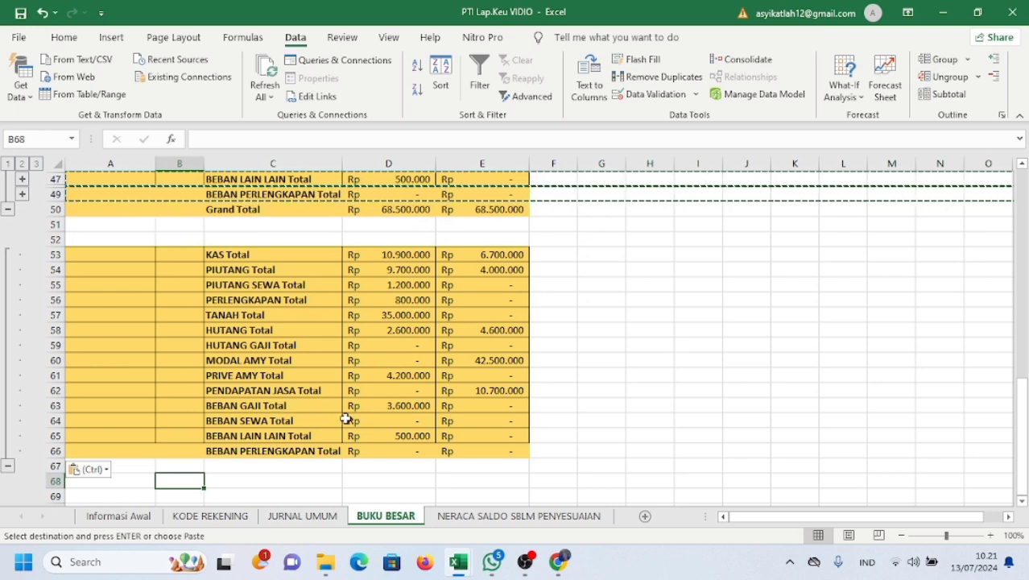
{"action": "scroll", "coordinate": [282, 393], "scroll_direction": "down", "scroll_amount": 1}
{"action": "scroll", "coordinate": [289, 397], "scroll_direction": "up", "scroll_amount": 1}
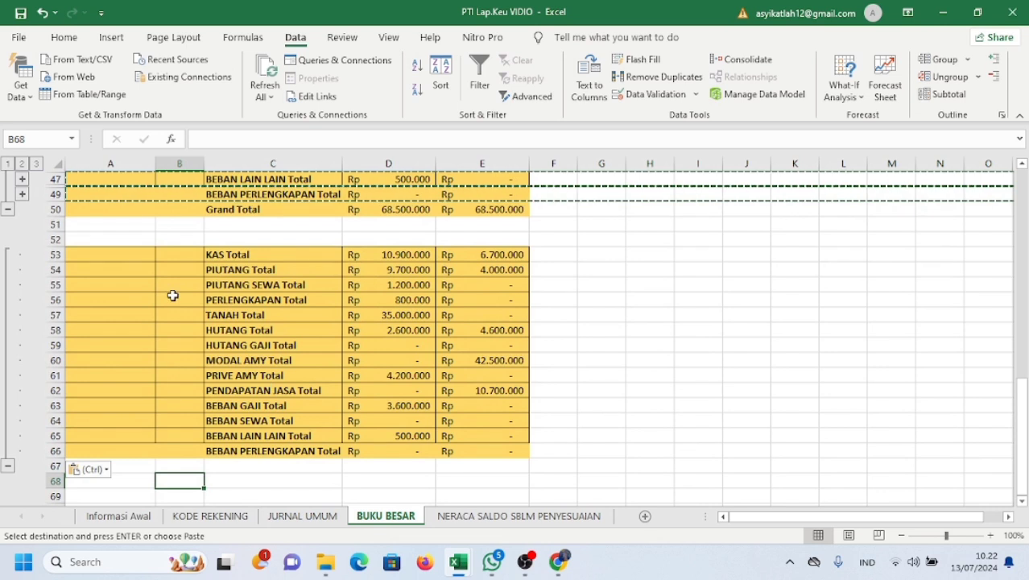
- Replace every occurrence of "Total" in the BUKU BESAR sheet with nothing
{"action": "left_click", "coordinate": [63, 37]}
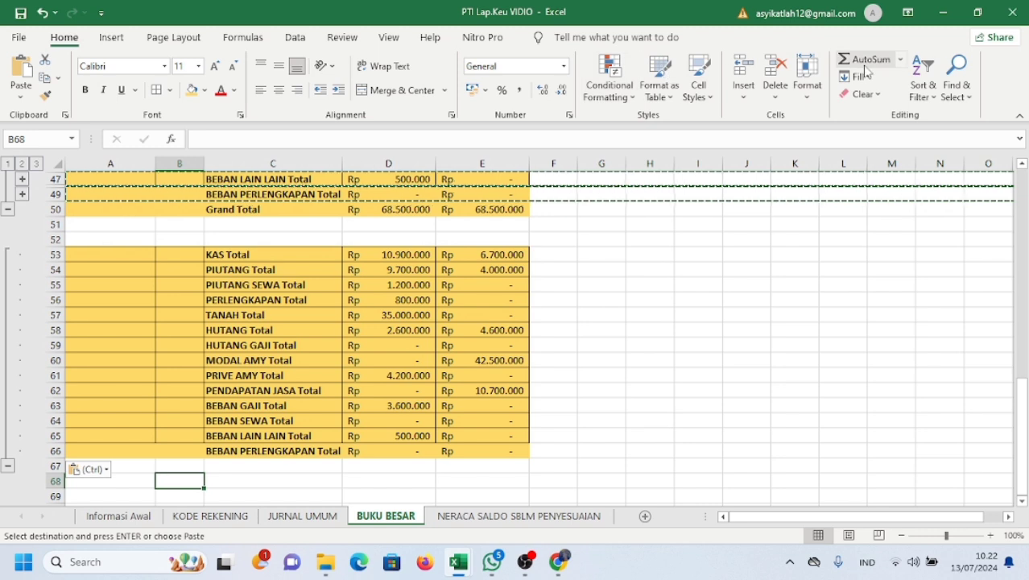
{"action": "left_click", "coordinate": [955, 78]}
{"action": "left_click", "coordinate": [942, 139]}
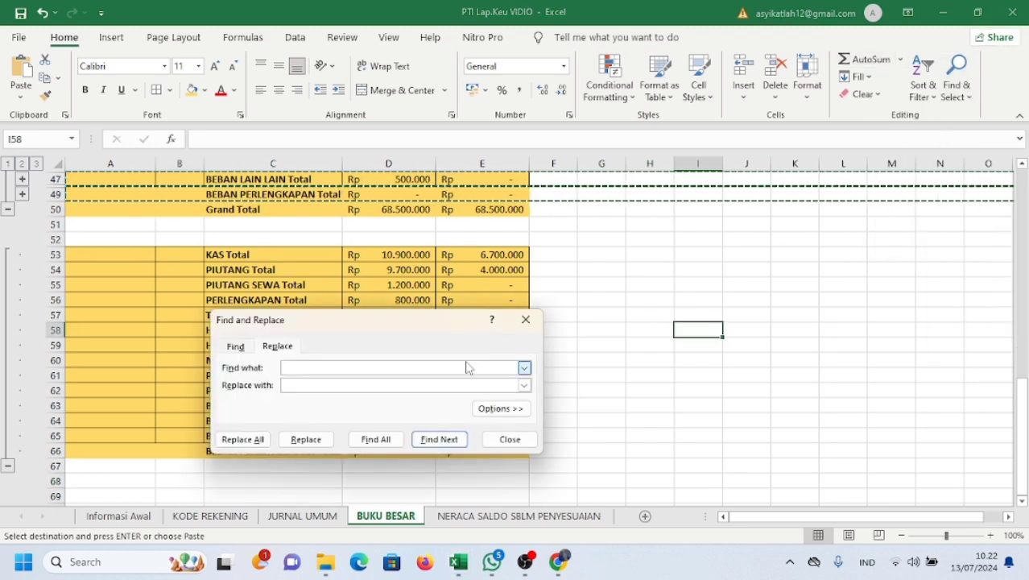
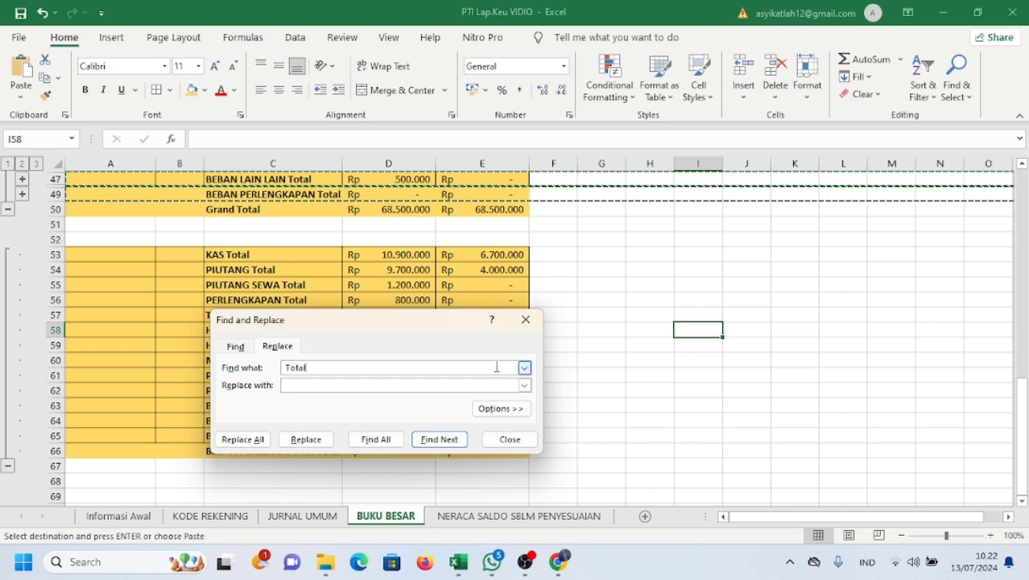
{"action": "left_click", "coordinate": [249, 439]}
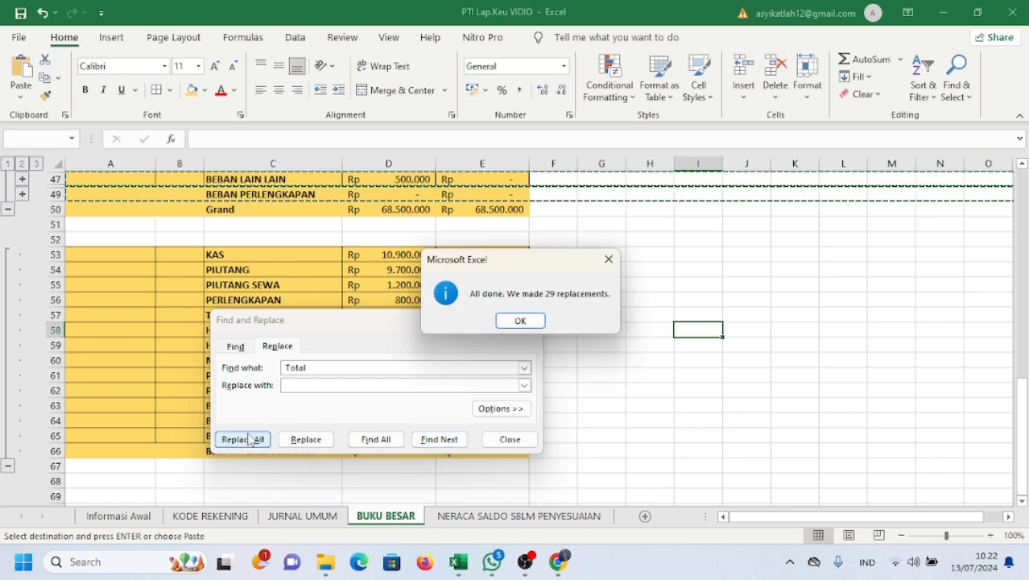
{"action": "left_click", "coordinate": [520, 321]}
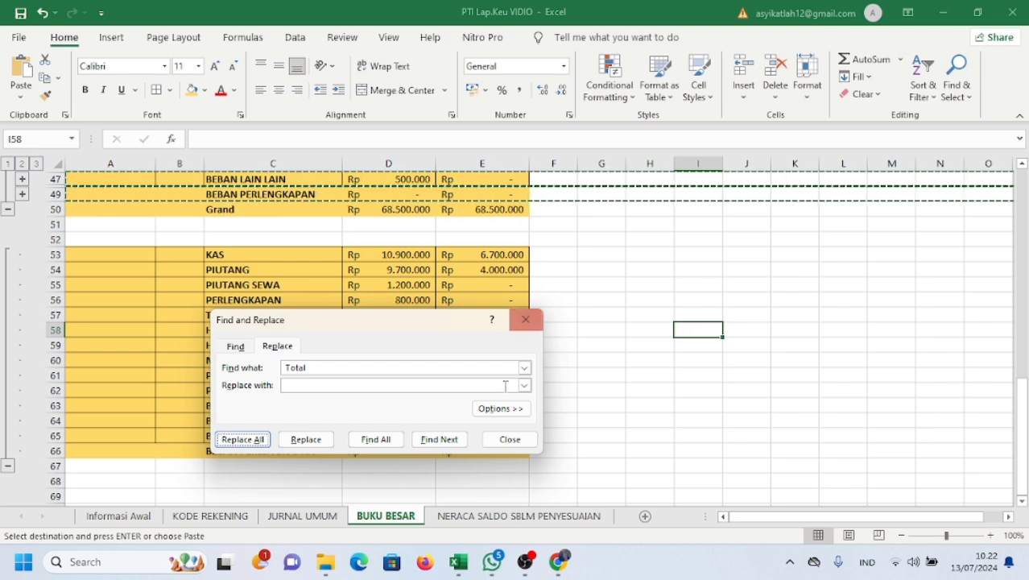
{"action": "left_click", "coordinate": [506, 438]}
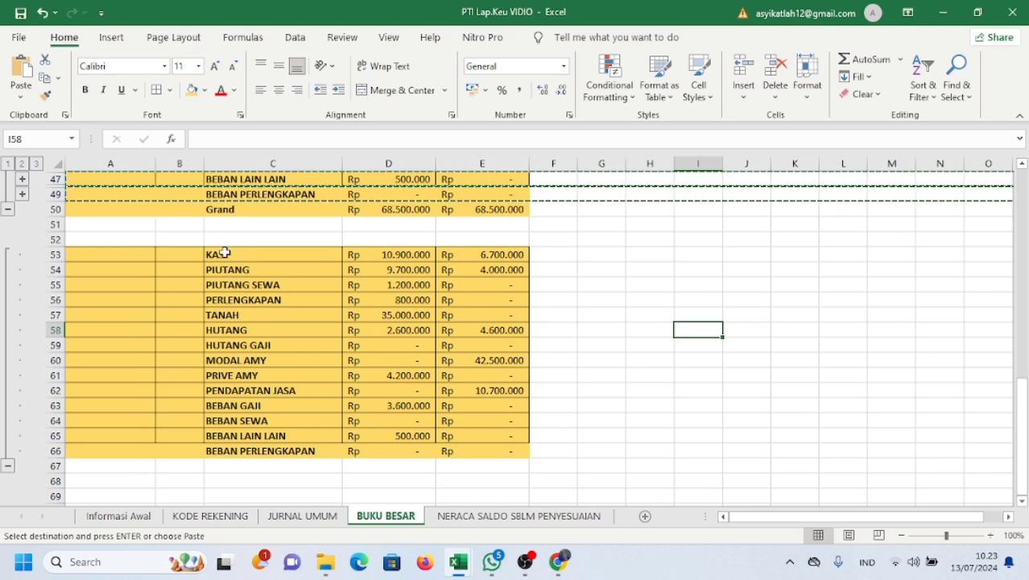
- Name the pasted account name range C53:C66 AKUN_LEGDER
{"action": "left_click_drag", "start_coordinate": [227, 256], "coordinate": [278, 452]}
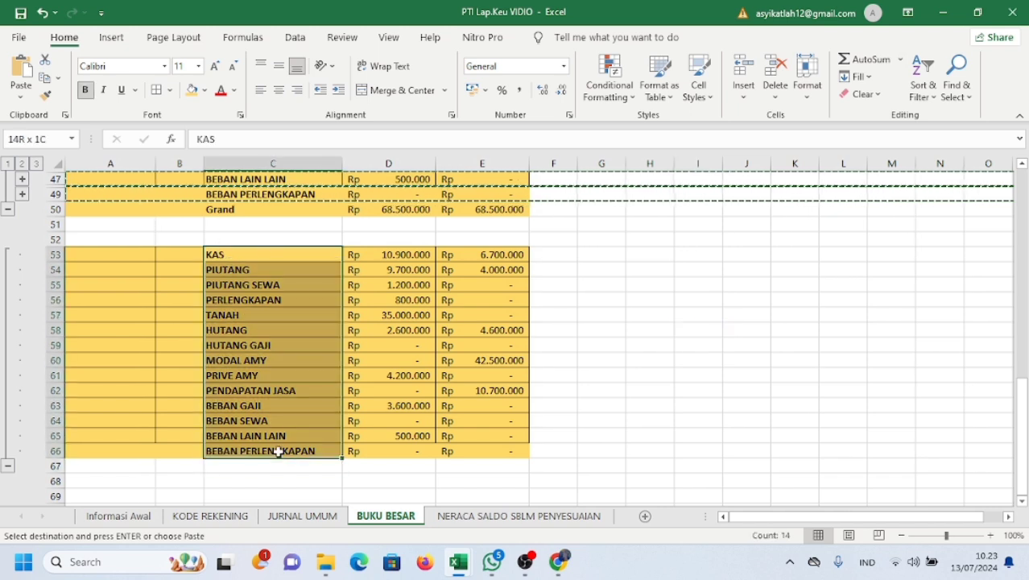
{"action": "left_click", "coordinate": [59, 139]}
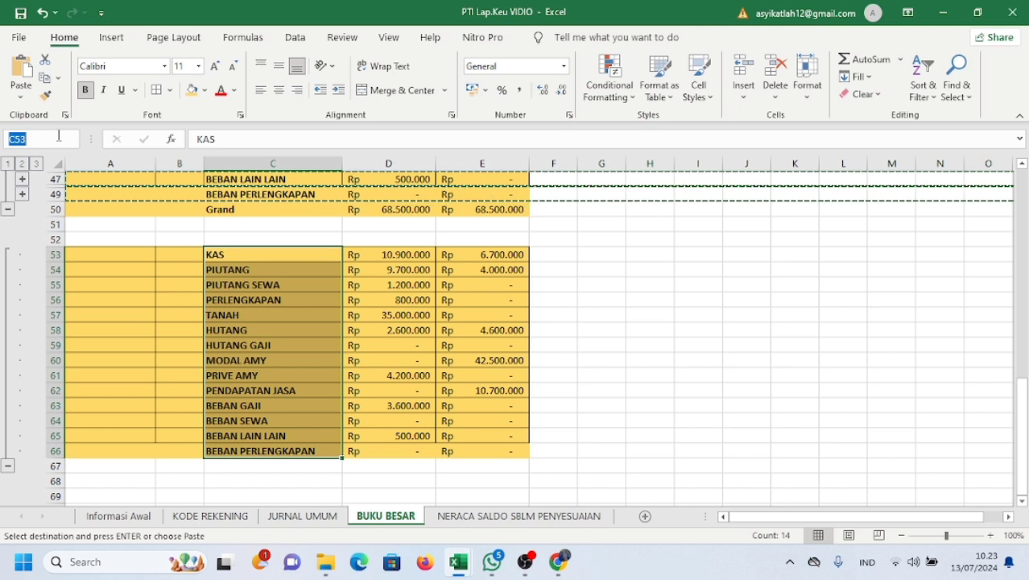
{"action": "key", "text": "BackSpace"}
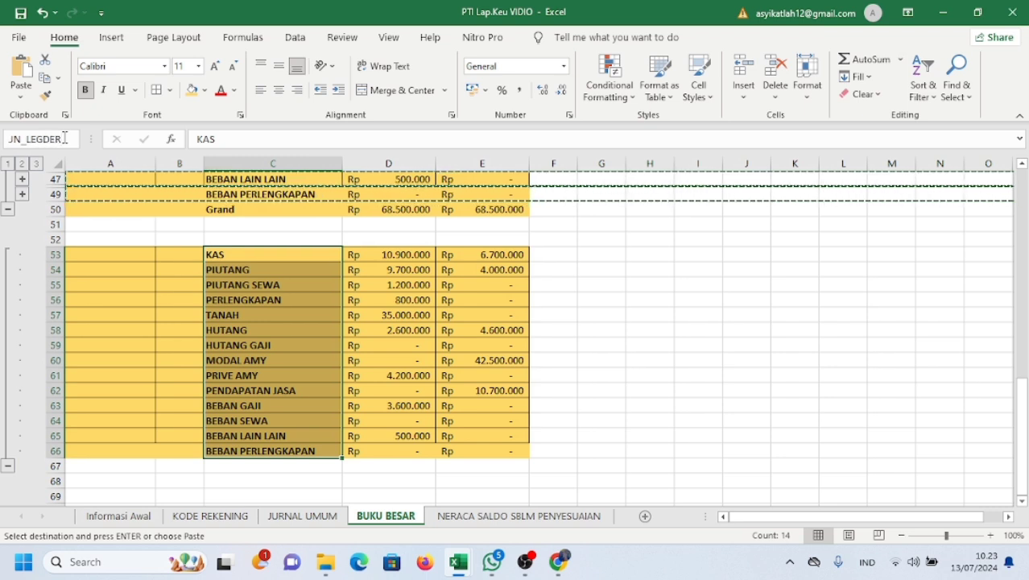
{"action": "key", "text": "Return"}
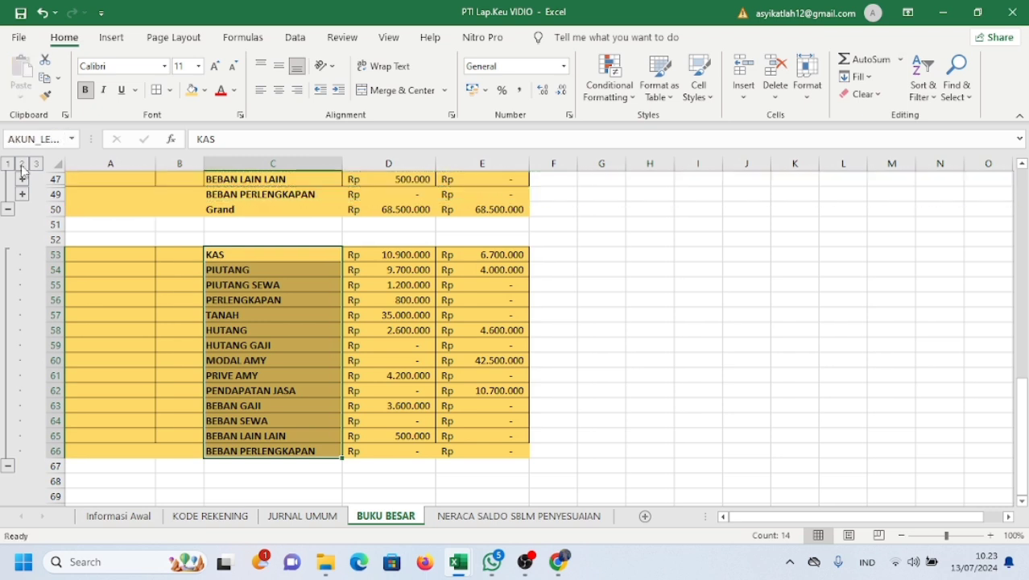
{"action": "left_click", "coordinate": [453, 464]}
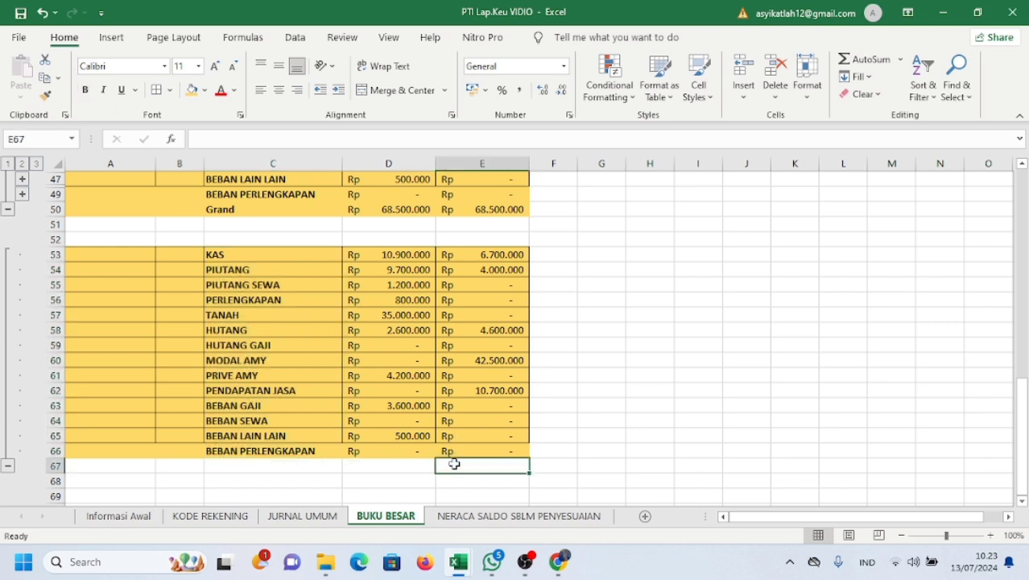
- Name the pasted debit totals range D53:D66 in BUKU BESAR DENIT_LEDGER
{"action": "left_click_drag", "start_coordinate": [374, 256], "coordinate": [374, 450]}
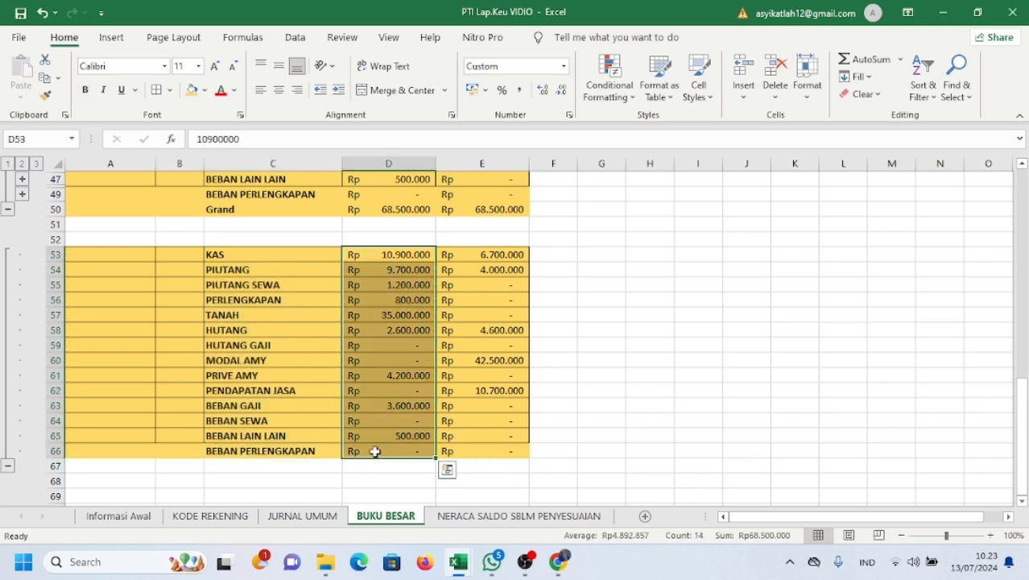
{"action": "left_click", "coordinate": [75, 143]}
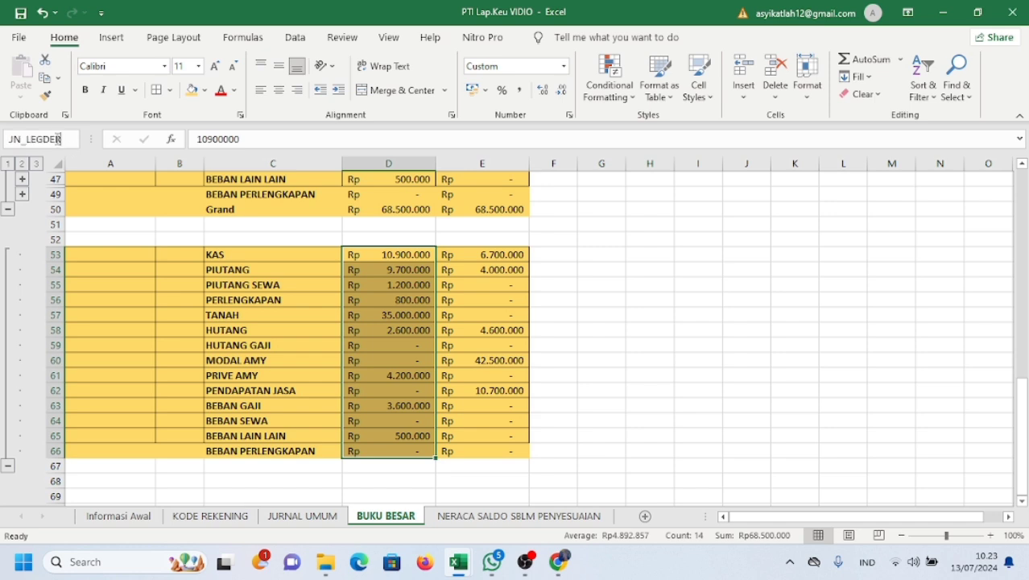
{"action": "key", "text": "BackSpace"}
{"action": "type", "text": "DEN"}
{"action": "type", "text": "IT_LEDGER"}
{"action": "key", "text": "Return"}
- Name the pasted credit totals range E53:E66 in BUKU BESAR KREDIT_LEDGER
{"action": "left_click", "coordinate": [463, 265]}
{"action": "left_click_drag", "start_coordinate": [442, 252], "coordinate": [471, 453]}
{"action": "left_click", "coordinate": [37, 137]}
{"action": "key", "text": "BackSpace"}
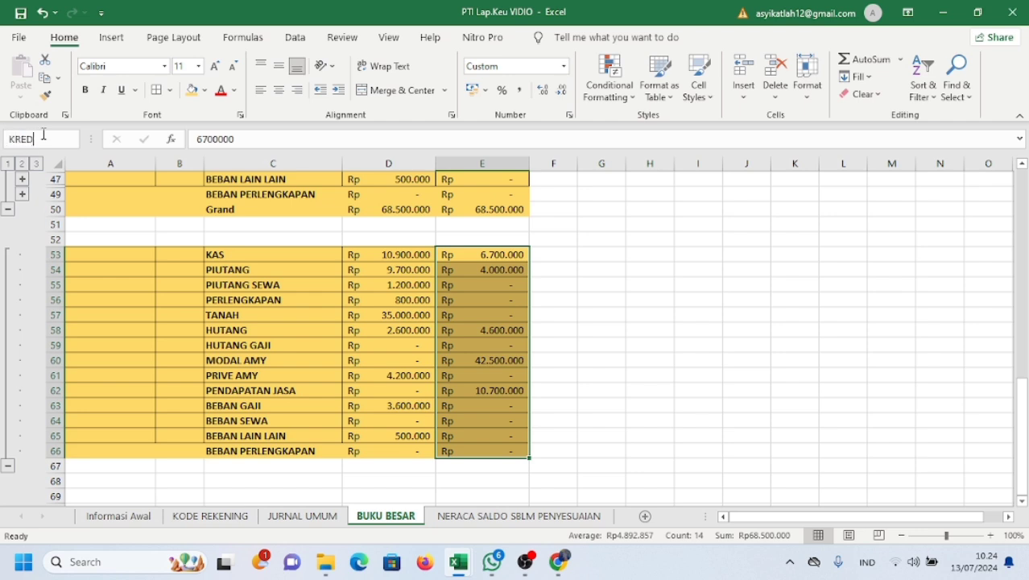
{"action": "type", "text": "KREDIT_LEDGER"}
{"action": "key", "text": "Return"}
{"action": "left_click", "coordinate": [483, 330]}
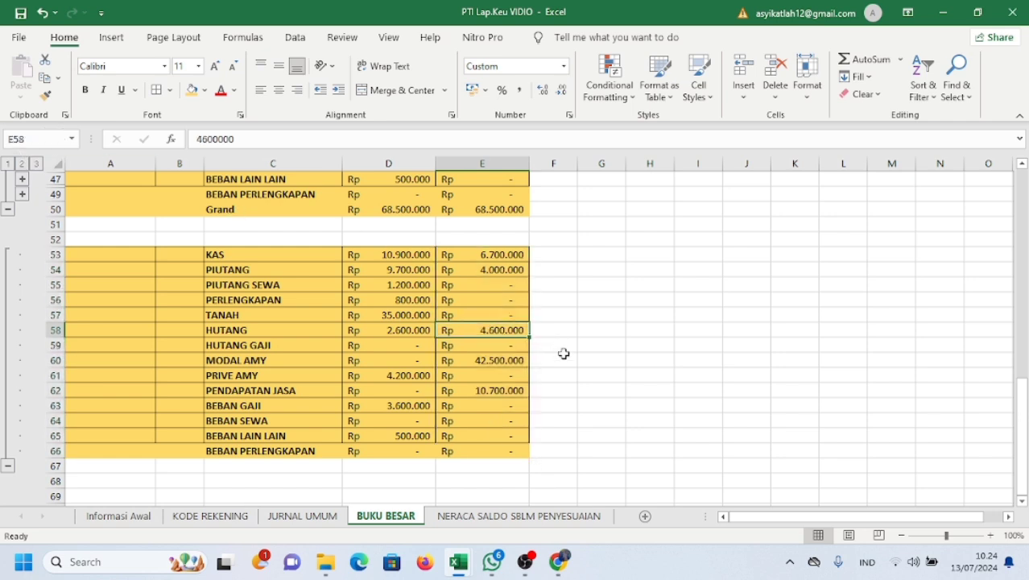
- Copy the complete NERACA SALDO table with its headings, A15:D34, from the Informasi Awal sheet
{"action": "left_click", "coordinate": [463, 517]}
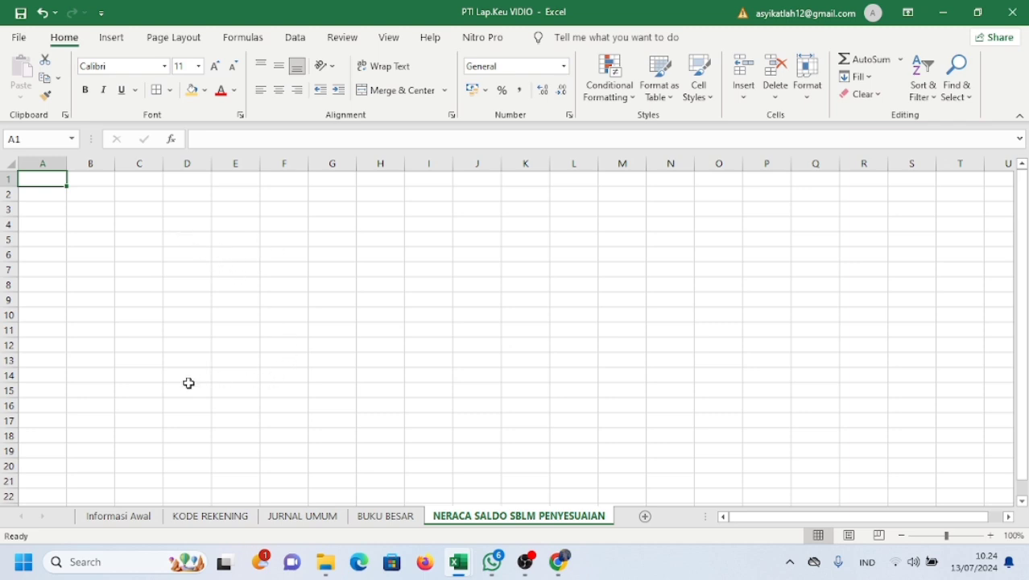
{"action": "left_click", "coordinate": [149, 517]}
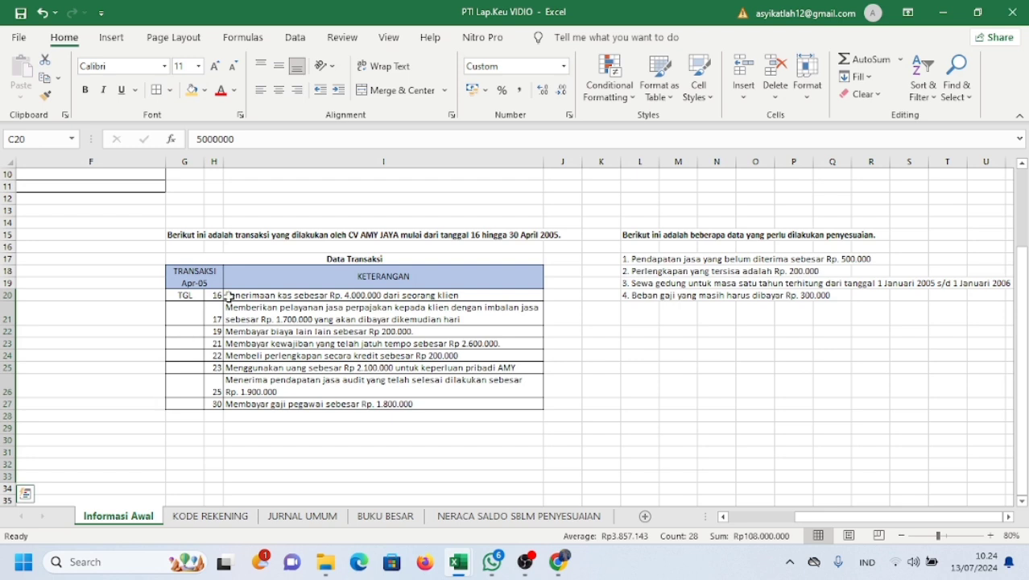
{"action": "scroll", "coordinate": [229, 298], "scroll_direction": "up", "scroll_amount": 3}
{"action": "left_click_drag", "start_coordinate": [837, 518], "coordinate": [701, 536]}
{"action": "scroll", "coordinate": [299, 345], "scroll_direction": "down", "scroll_amount": 1}
{"action": "left_click", "coordinate": [299, 344]}
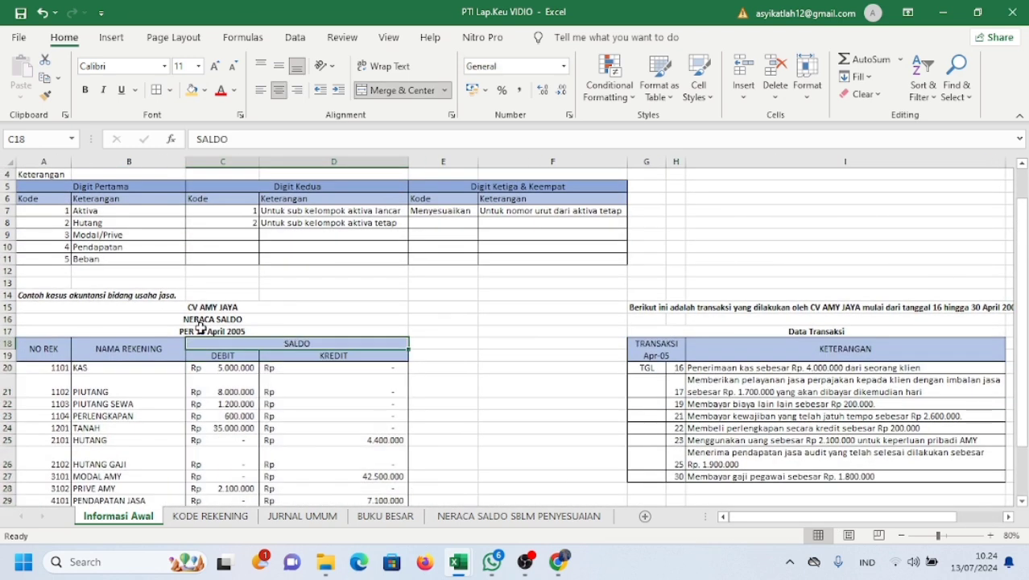
{"action": "scroll", "coordinate": [201, 324], "scroll_direction": "down", "scroll_amount": 3}
{"action": "left_click_drag", "start_coordinate": [32, 198], "coordinate": [310, 450]}
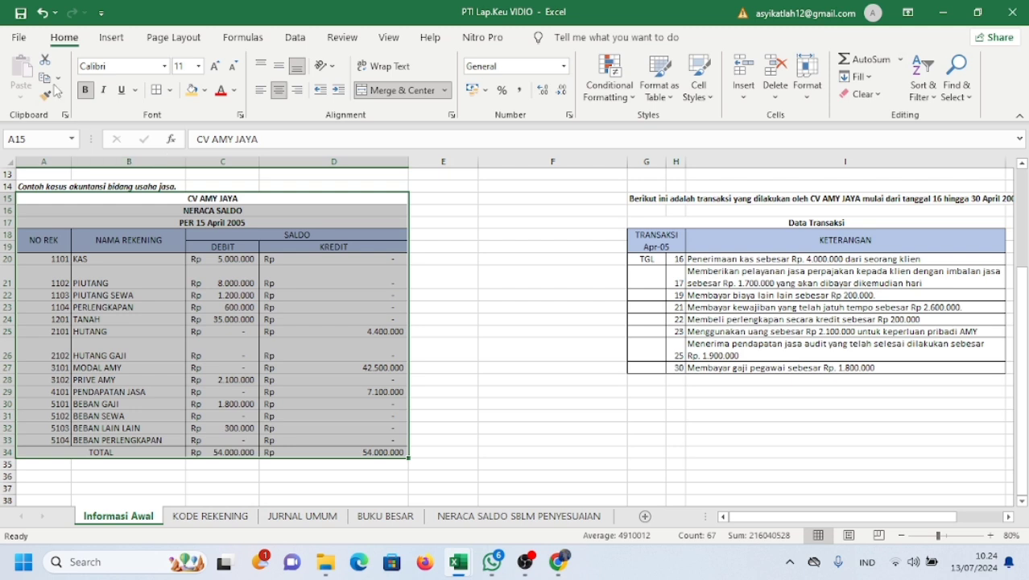
{"action": "left_click", "coordinate": [46, 78]}
- Paste the copied trial balance at cell A1 of the NERACA SALDO SBLM PENYESUAIAN sheet
{"action": "left_click", "coordinate": [483, 516]}
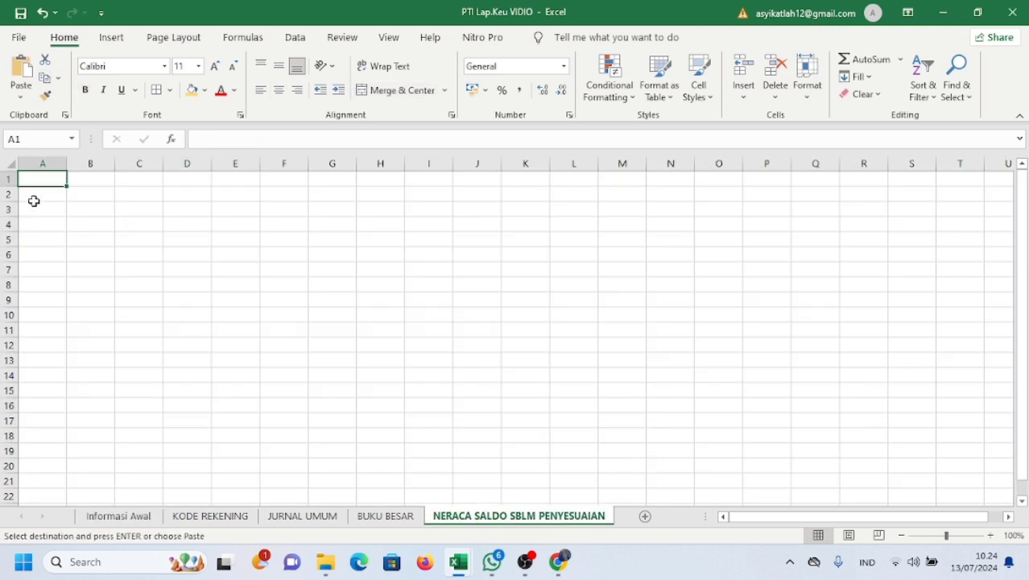
{"action": "left_click", "coordinate": [17, 72]}
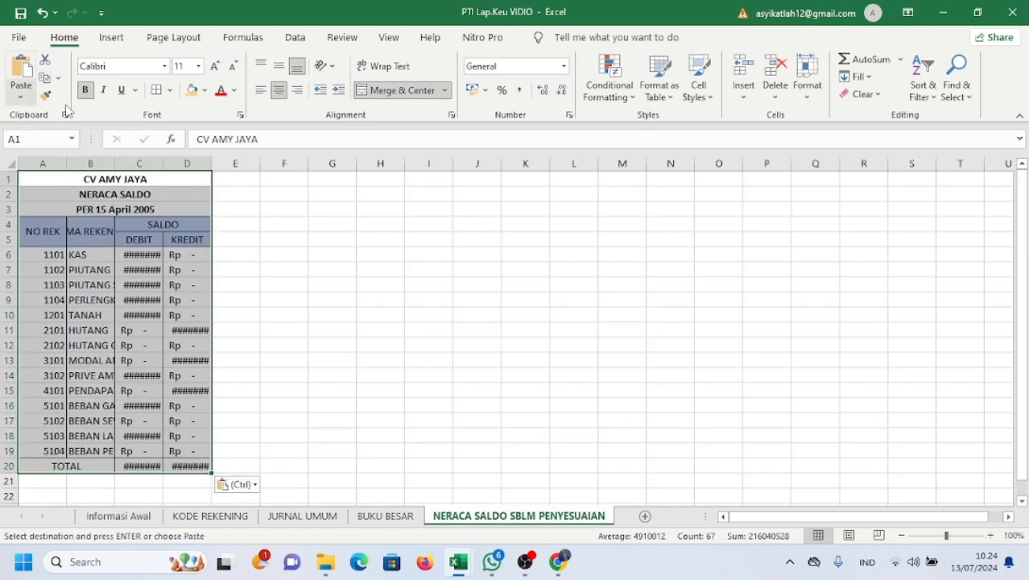
{"action": "left_click", "coordinate": [284, 297]}
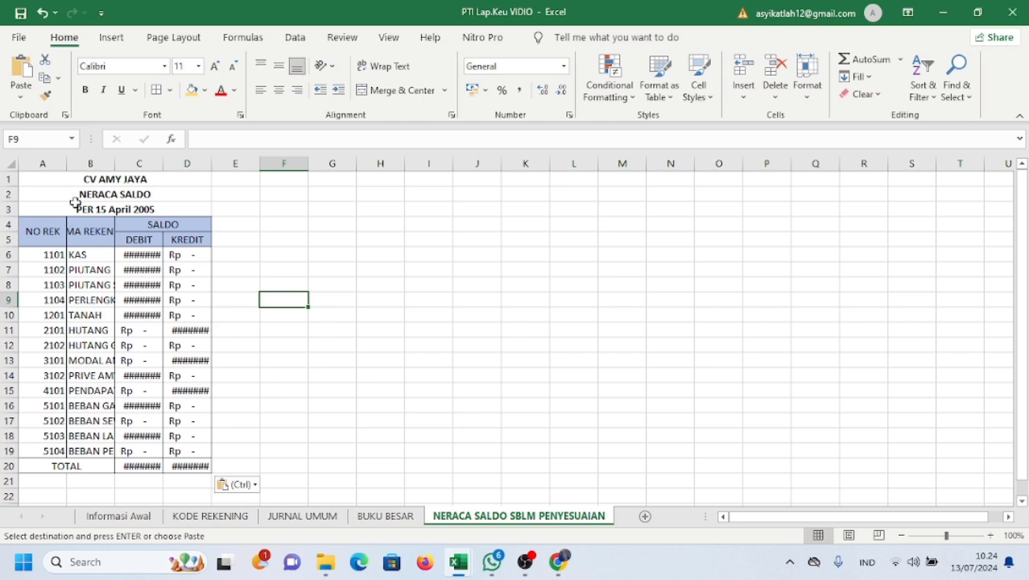
- Extend the table title in row 2 to NERACA SALDO SEBELUM PENYESUAIAN
{"action": "double_click", "coordinate": [125, 194]}
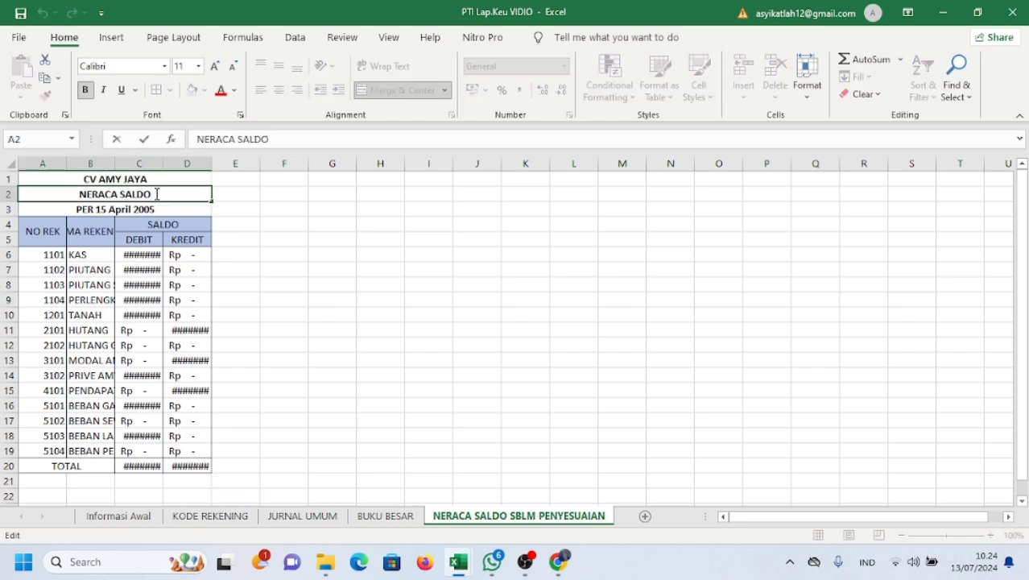
{"action": "type", "text": "SEBELUM PENYESUAIAN"}
{"action": "key", "text": "Return"}
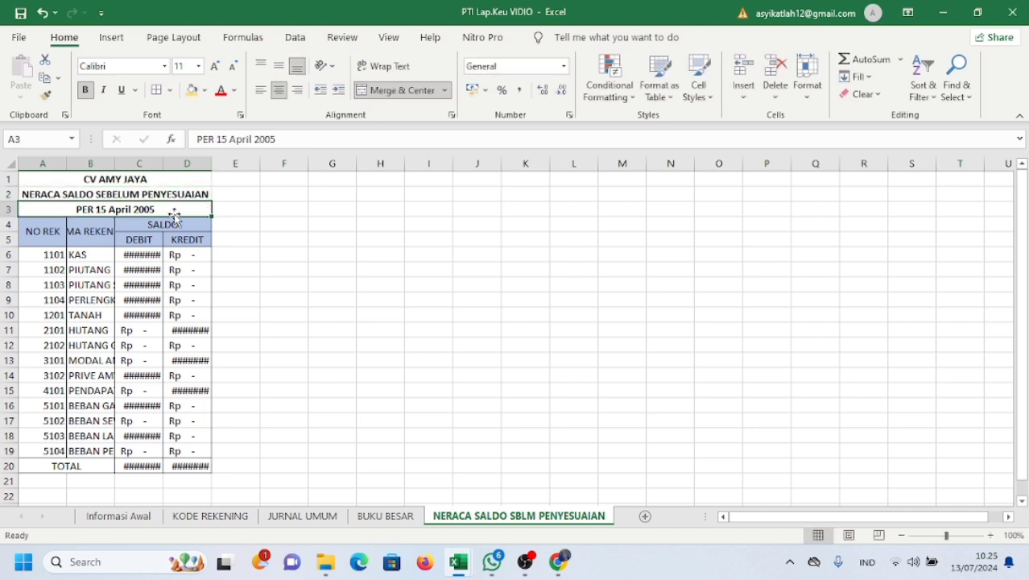
- Change the date heading in row 3 to PER 31 DESEMBER 2005
{"action": "double_click", "coordinate": [156, 210]}
{"action": "left_click", "coordinate": [131, 210]}
{"action": "key", "text": "BackSpace"}
{"action": "key", "text": "BackSpace"}
{"action": "key", "text": "BackSpace"}
{"action": "key", "text": "BackSpace"}
{"action": "key", "text": "BackSpace"}
{"action": "key", "text": "BackSpace"}
{"action": "key", "text": "BackSpace"}
{"action": "key", "text": "BackSpace"}
{"action": "type", "text": "31 DESEMBER"}
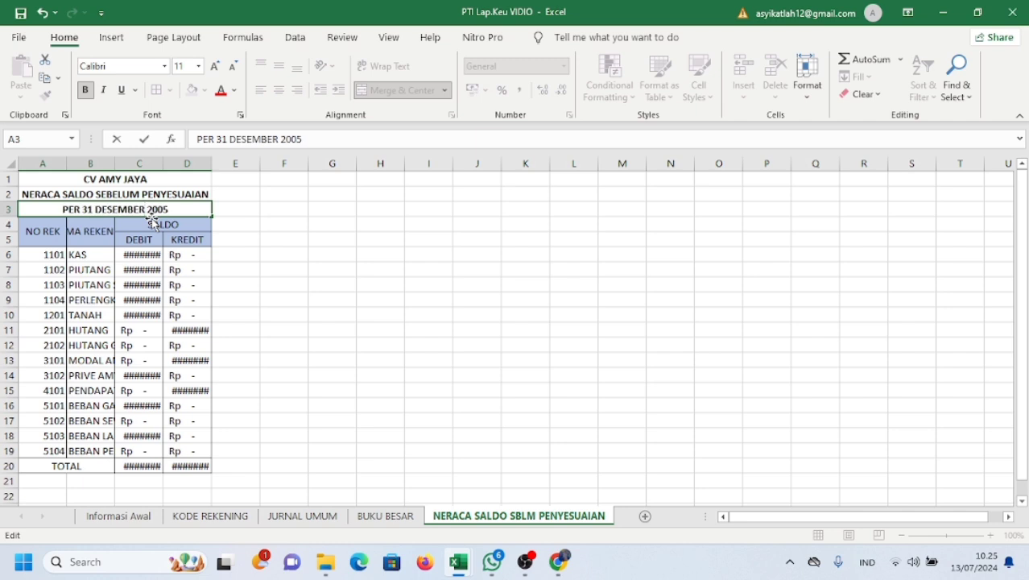
{"action": "key", "text": "Return"}
- Widen columns B to D so the account names and amounts fit
{"action": "left_click", "coordinate": [108, 168]}
{"action": "left_click_drag", "start_coordinate": [115, 168], "coordinate": [240, 167]}
{"action": "left_click", "coordinate": [278, 167]}
{"action": "left_click_drag", "start_coordinate": [287, 167], "coordinate": [426, 171]}
{"action": "left_click", "coordinate": [374, 164]}
- Remove the SALDO heading row and label the first two columns KODE and NAMA REKENING
{"action": "left_click", "coordinate": [332, 224]}
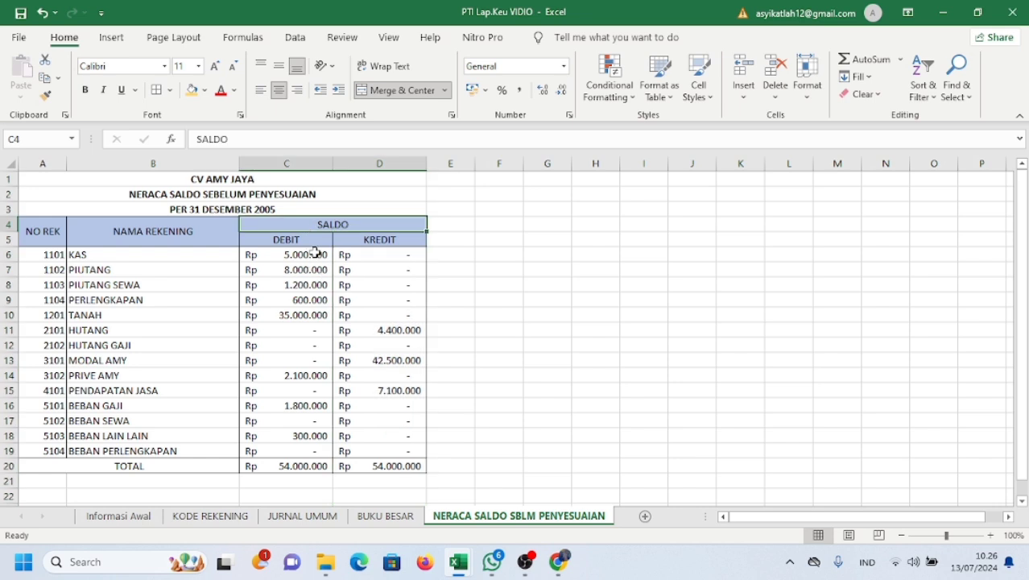
{"action": "key", "text": "BackSpace"}
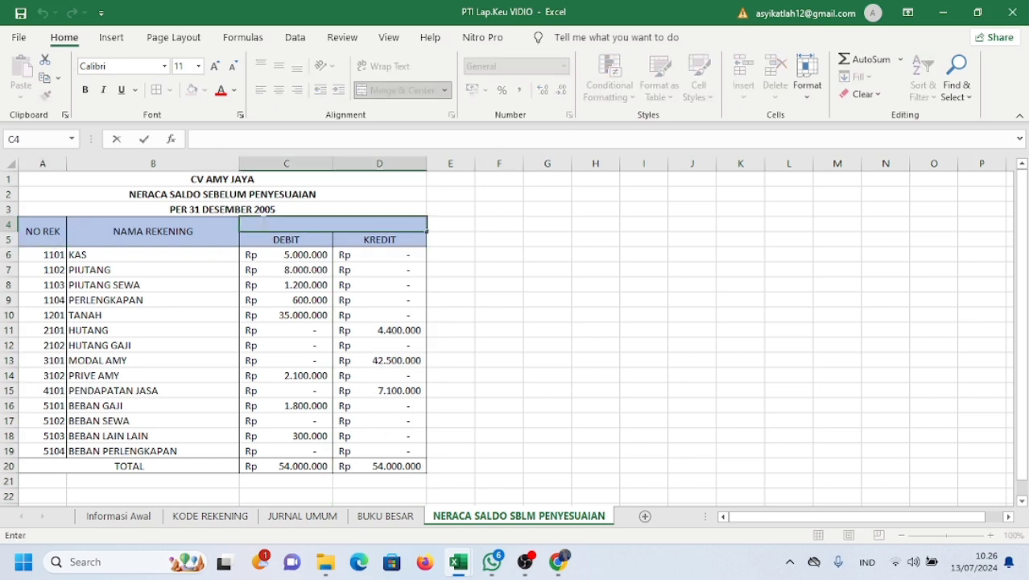
{"action": "right_click", "coordinate": [10, 225]}
{"action": "left_click", "coordinate": [48, 364]}
{"action": "left_click", "coordinate": [153, 226]}
{"action": "type", "text": "NAMA REKENING"}
{"action": "left_click", "coordinate": [35, 224]}
{"action": "type", "text": "KODE"}
- Delete the copied debit and credit amount cells C5:D19, shifting the remaining cells left
{"action": "left_click_drag", "start_coordinate": [286, 239], "coordinate": [379, 451]}
{"action": "left_click", "coordinate": [775, 97]}
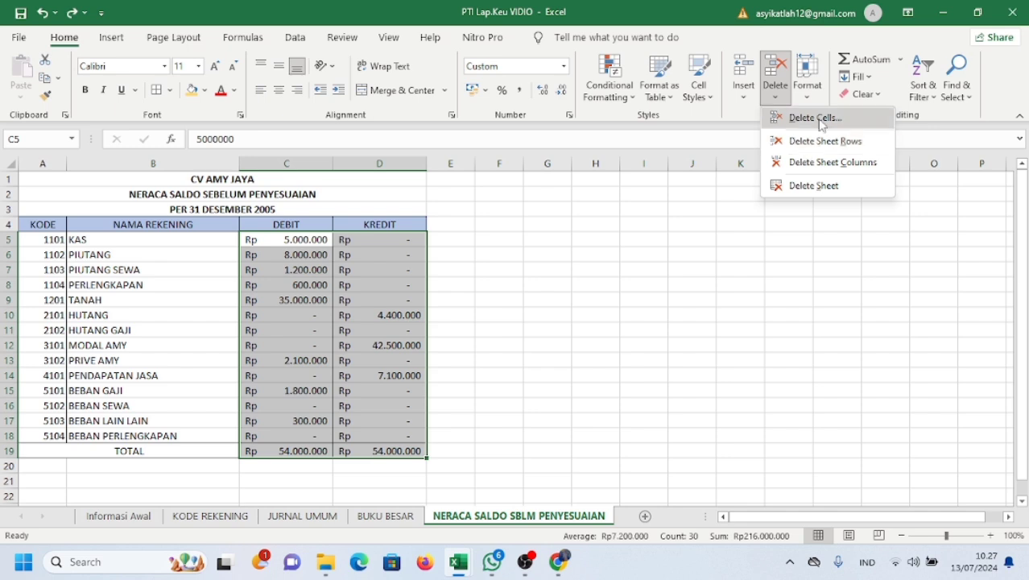
{"action": "left_click", "coordinate": [816, 118]}
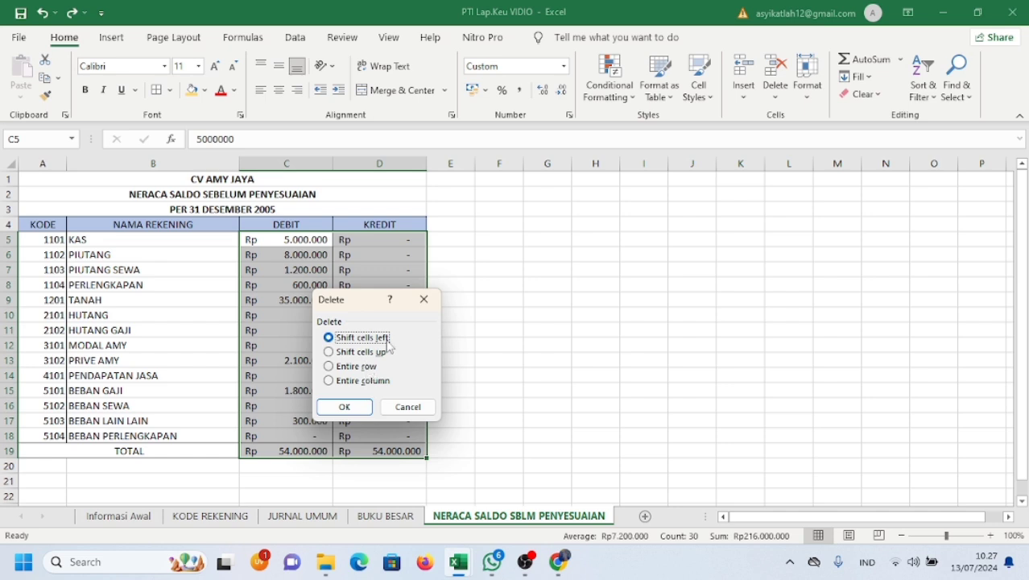
{"action": "left_click", "coordinate": [362, 405]}
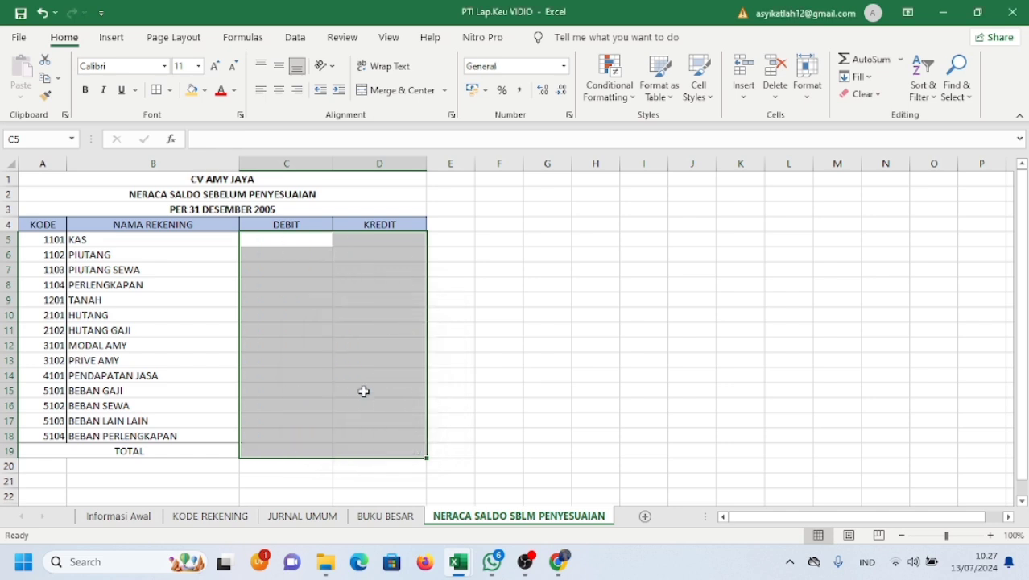
{"action": "left_click", "coordinate": [438, 345]}
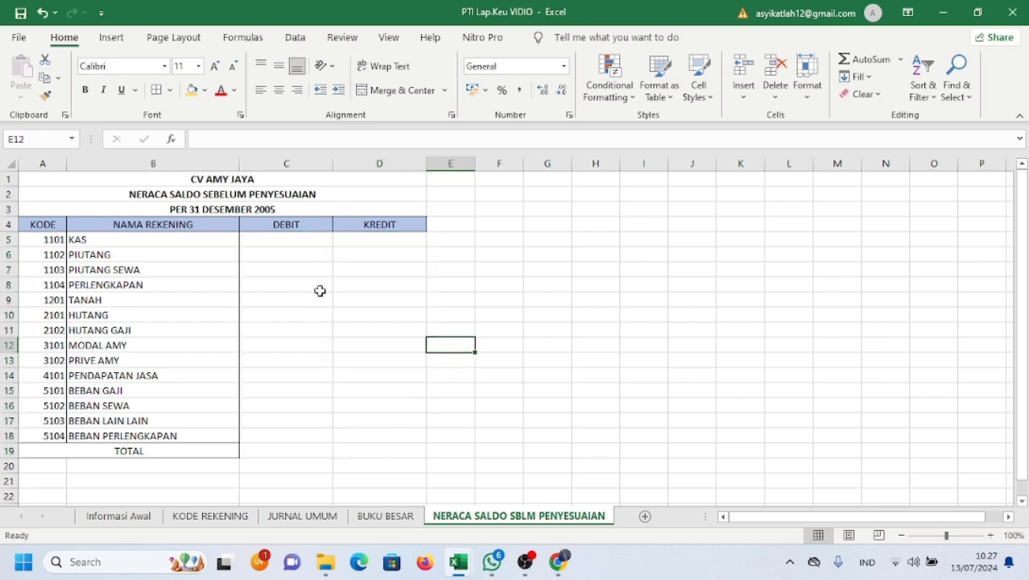
- Insert an empty row above the KODE, NAMA REKENING, DEBIT and KREDIT header row
{"action": "left_click", "coordinate": [302, 239]}
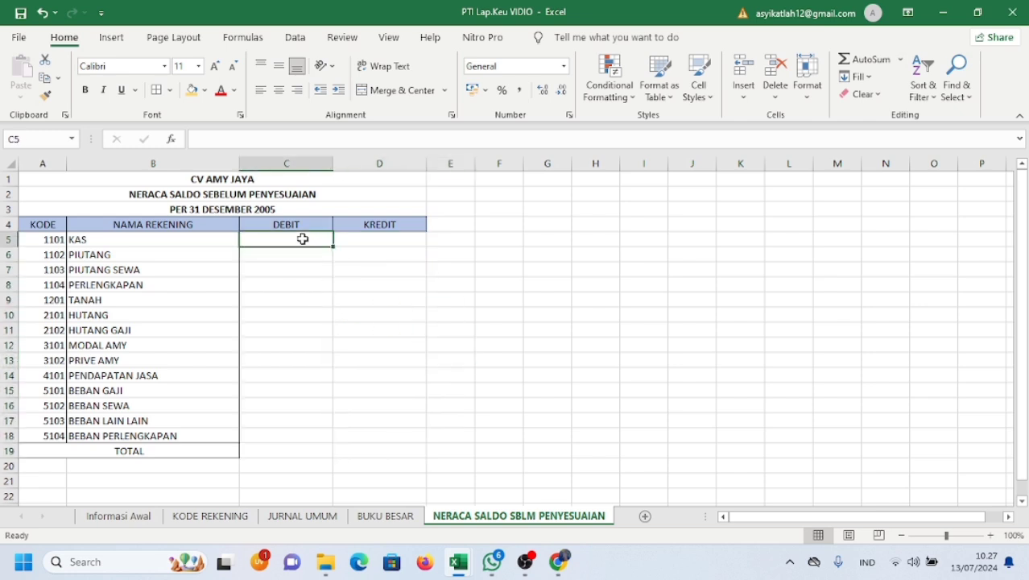
{"action": "left_click", "coordinate": [7, 225]}
{"action": "right_click", "coordinate": [12, 231]}
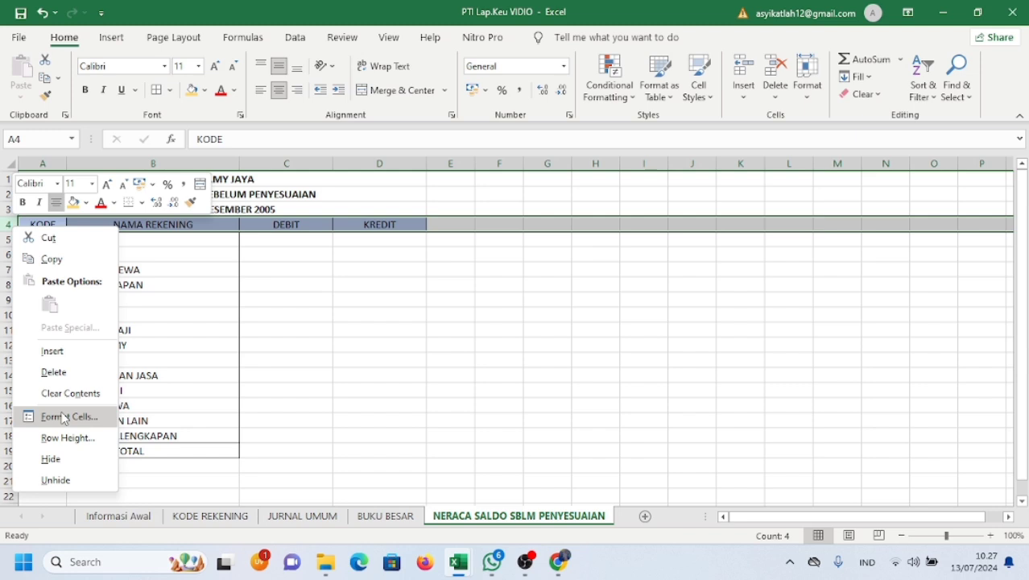
{"action": "left_click", "coordinate": [78, 352]}
- Enter the heading TRANSAKSI SEMENTARA in C4 and merge and center it across C4:D4
{"action": "left_click", "coordinate": [293, 223]}
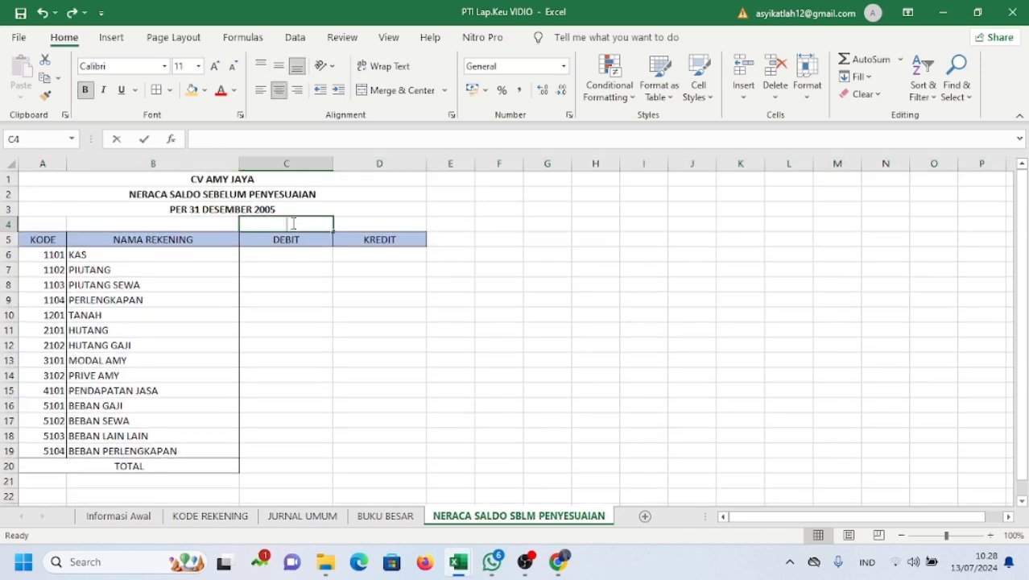
{"action": "type", "text": "TRANSAKSI"}
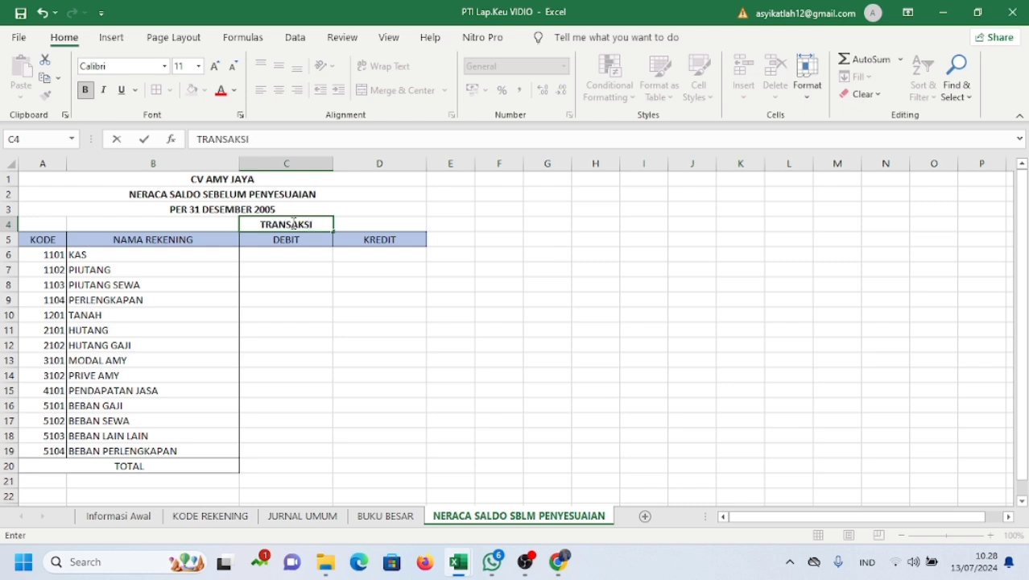
{"action": "type", "text": " SEMENTARA"}
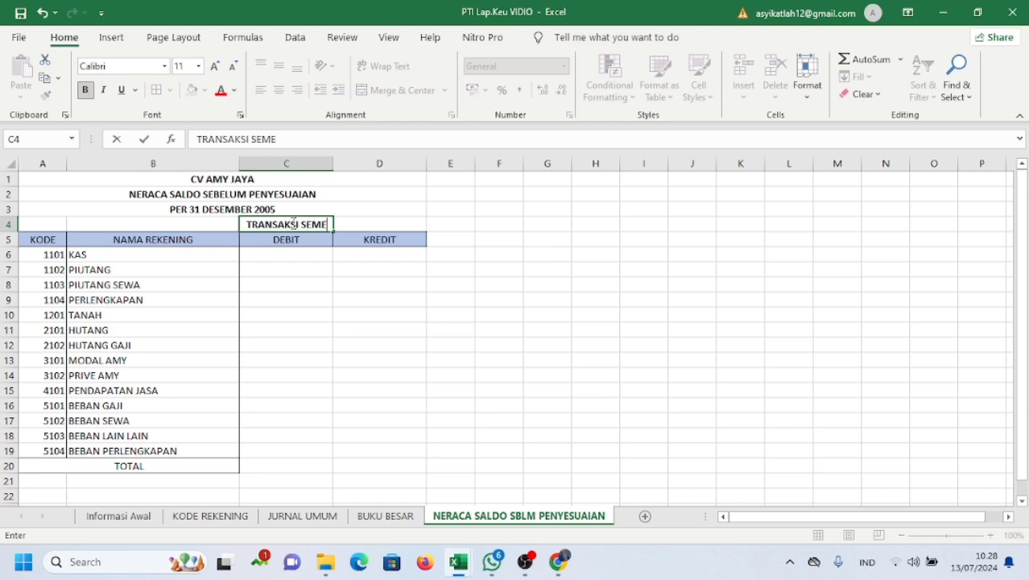
{"action": "key", "text": "Return"}
{"action": "left_click_drag", "start_coordinate": [291, 223], "coordinate": [386, 225]}
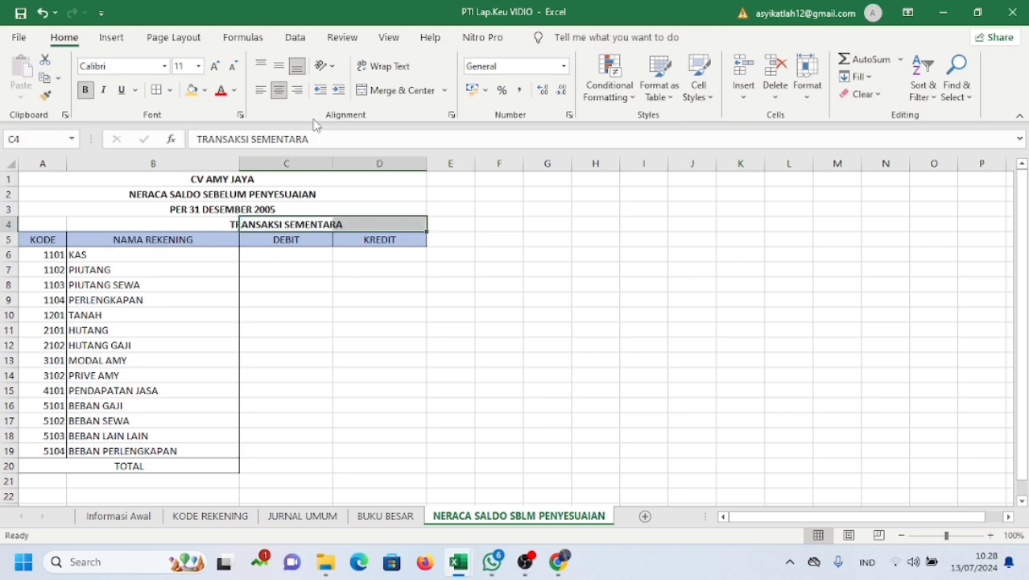
{"action": "left_click", "coordinate": [385, 87]}
{"action": "left_click", "coordinate": [298, 342]}
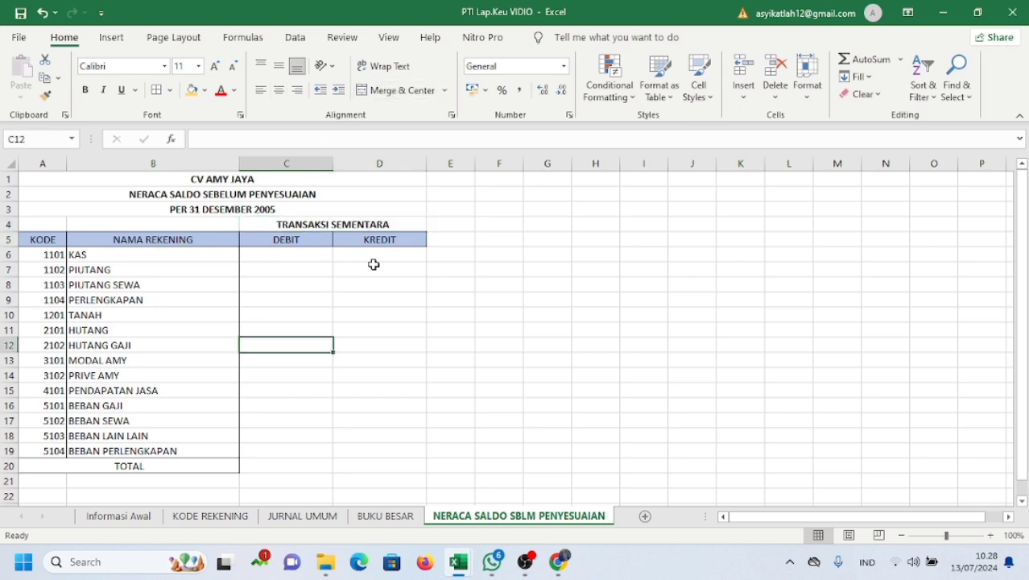
- Enter the heading SALDO in E4 with DEBIT in E5 and KREDIT in F5 beneath it
{"action": "left_click", "coordinate": [455, 163]}
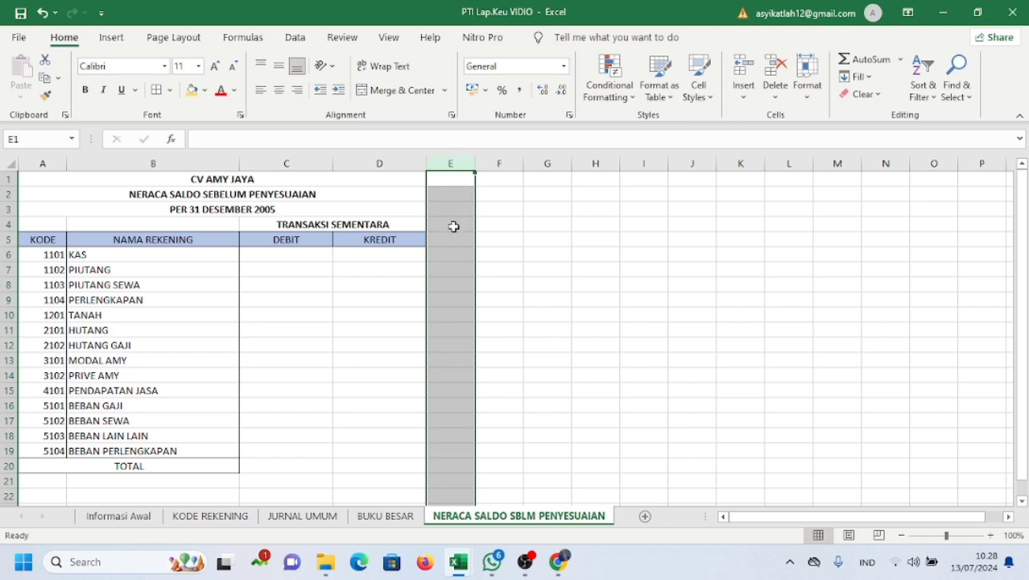
{"action": "double_click", "coordinate": [453, 223]}
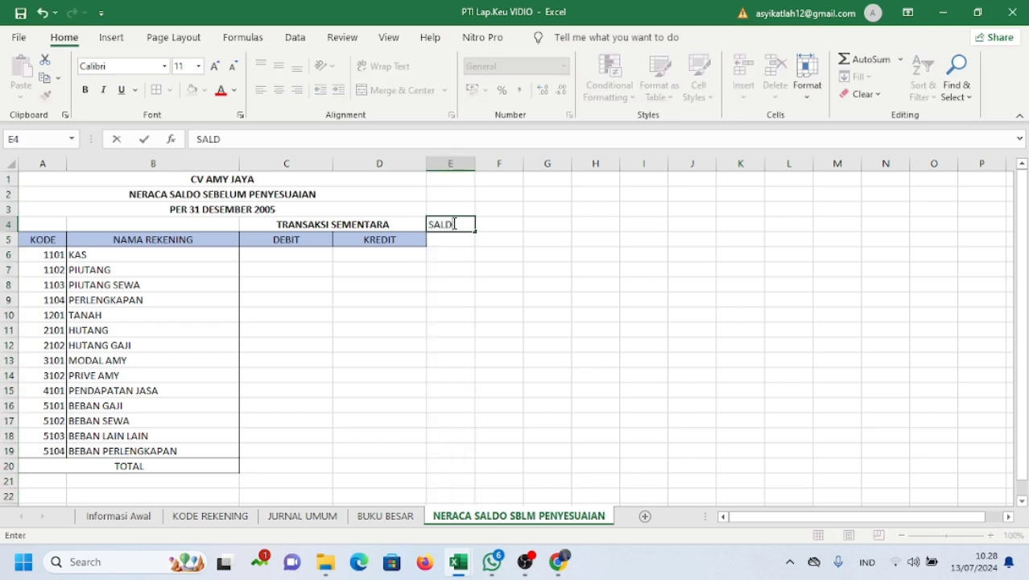
{"action": "key", "text": "Return"}
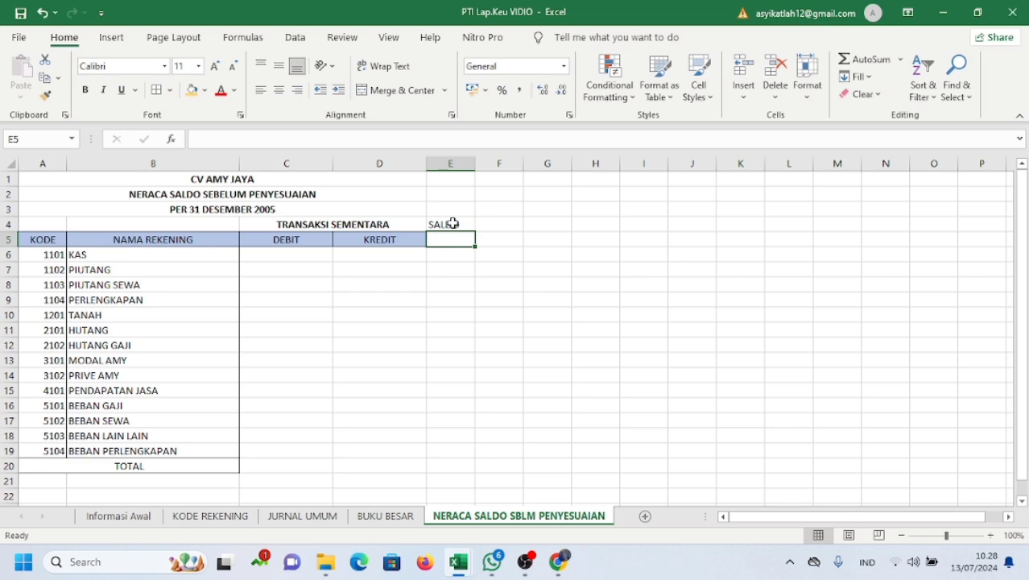
{"action": "type", "text": "DEBIT"}
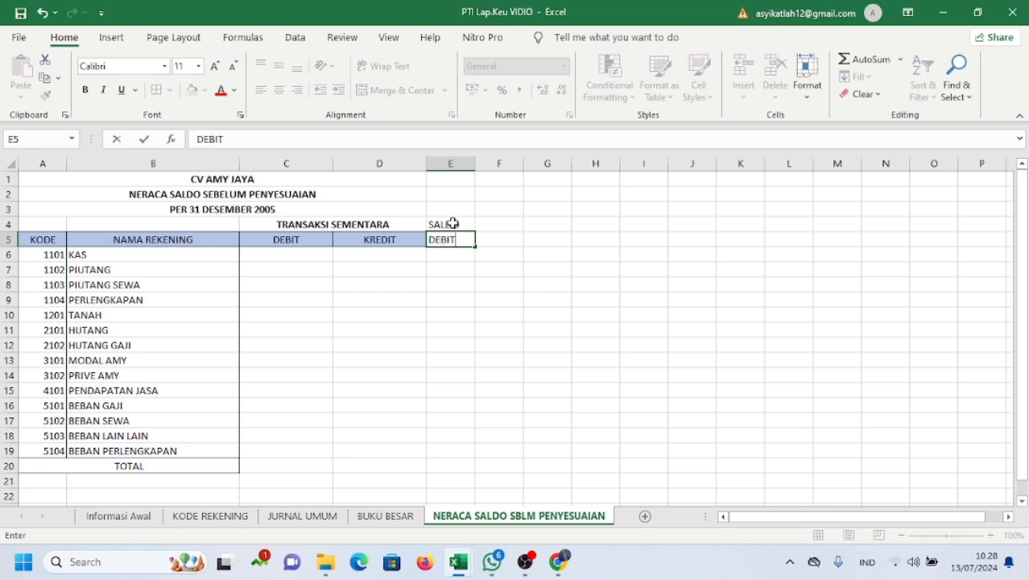
{"action": "key", "text": "Tab"}
{"action": "type", "text": "KRED"}
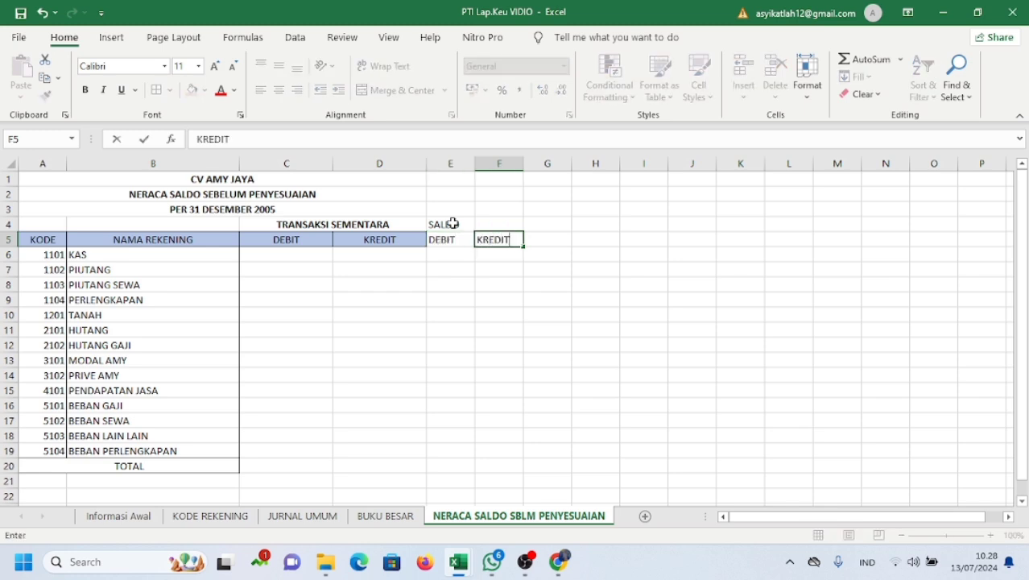
{"action": "key", "text": "Down"}
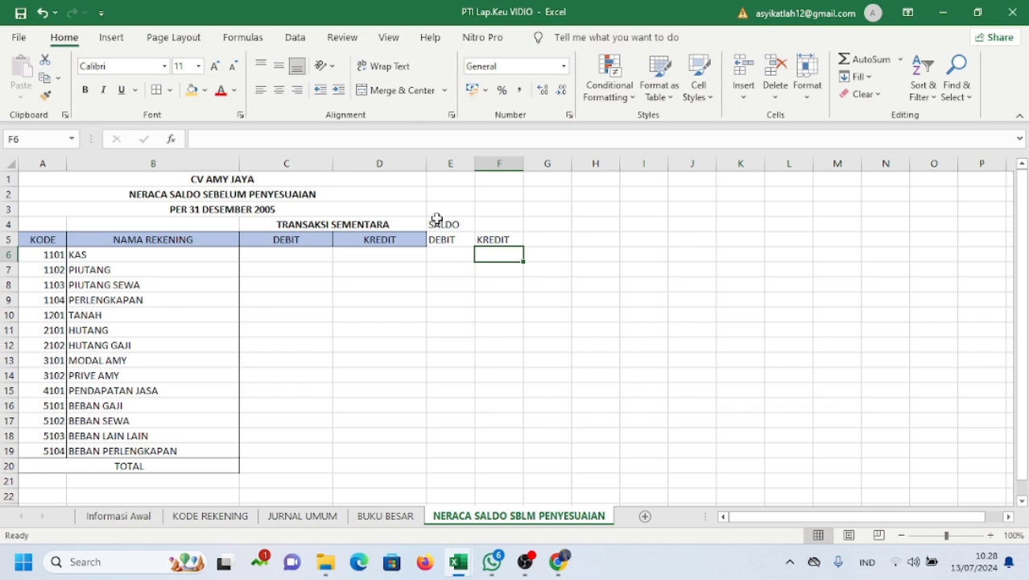
- Merge and center SALDO across E4:F4 and center the DEBIT heading in E5
{"action": "left_click_drag", "start_coordinate": [437, 224], "coordinate": [489, 227]}
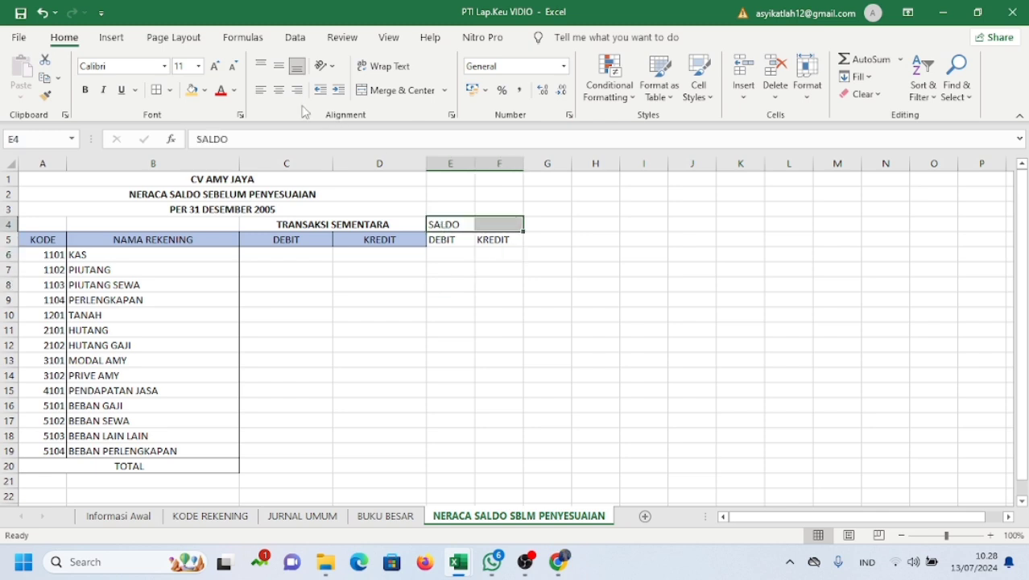
{"action": "left_click", "coordinate": [373, 90]}
{"action": "left_click", "coordinate": [437, 248]}
{"action": "left_click", "coordinate": [446, 237]}
{"action": "left_click", "coordinate": [279, 90]}
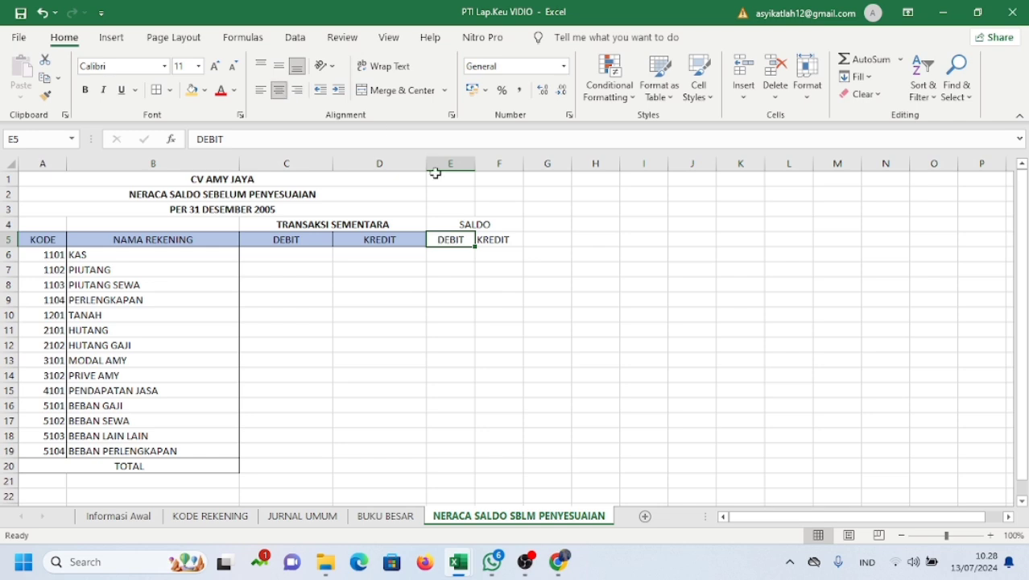
- Center the KREDIT heading in F5 and apply all borders to the header block A4:F5
{"action": "left_click", "coordinate": [492, 240]}
{"action": "left_click", "coordinate": [278, 90]}
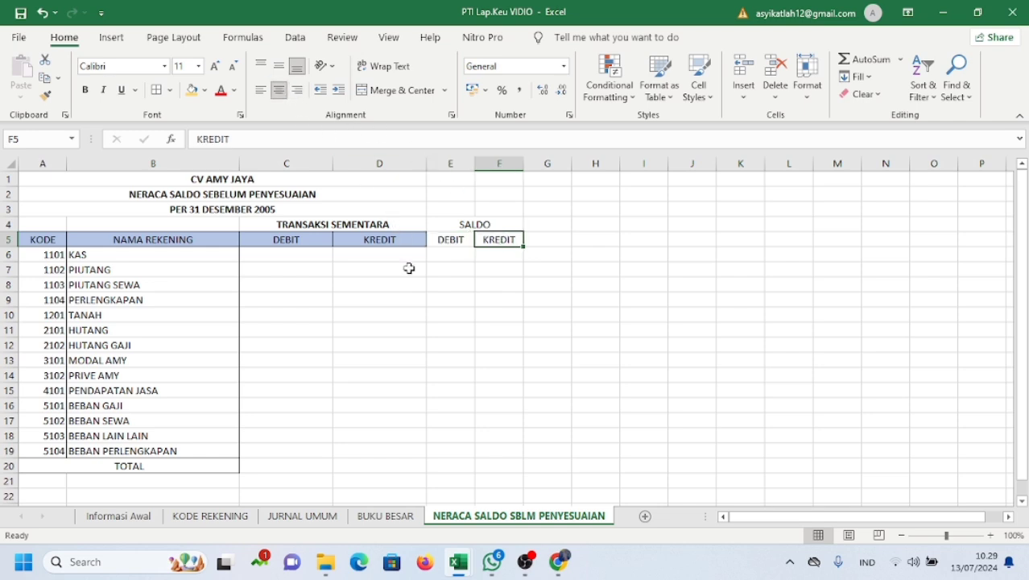
{"action": "left_click_drag", "start_coordinate": [81, 223], "coordinate": [499, 240]}
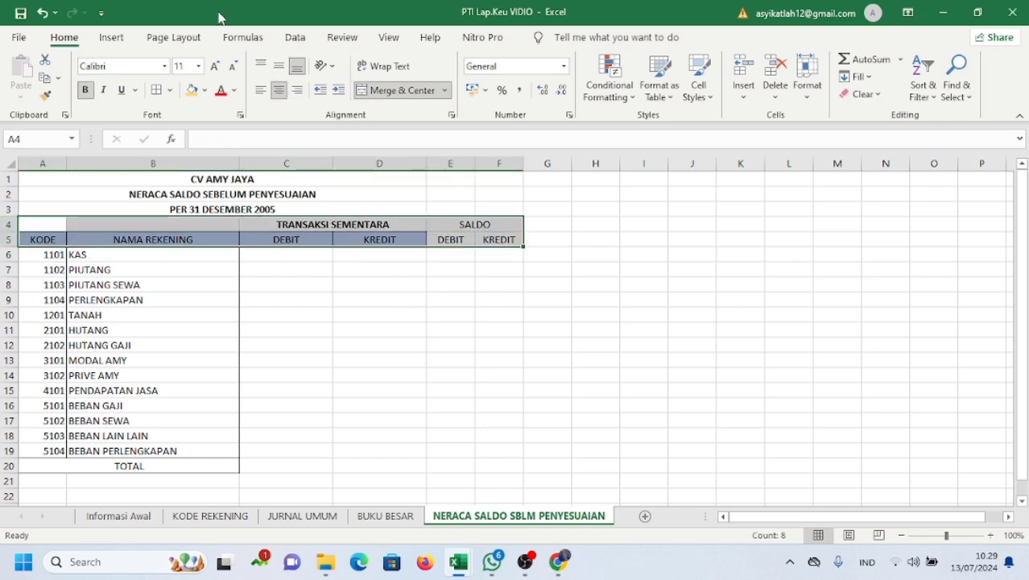
{"action": "left_click", "coordinate": [168, 91]}
{"action": "left_click", "coordinate": [202, 261]}
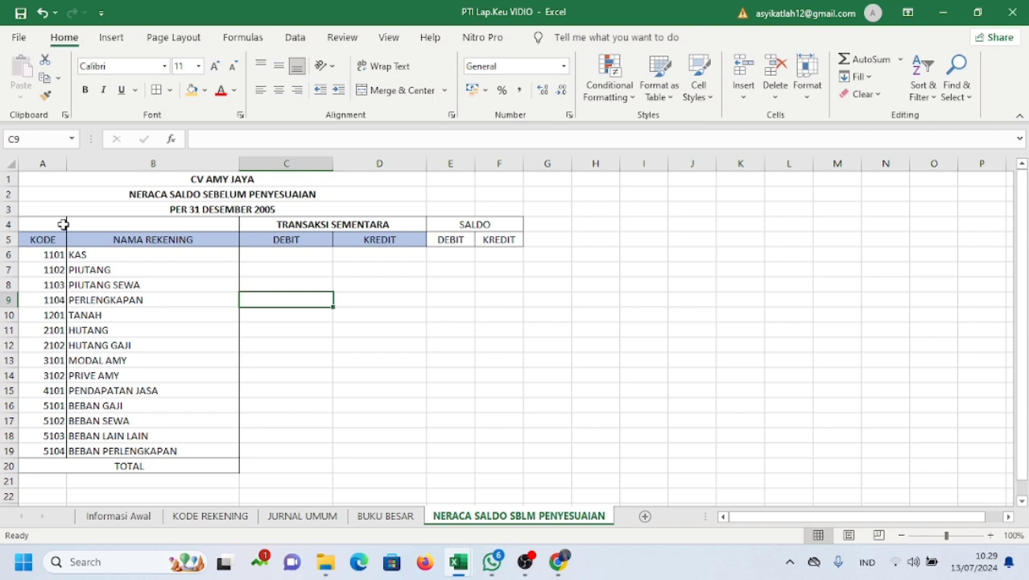
- Fill the whole header block A4:F5 with blue
{"action": "left_click", "coordinate": [205, 91]}
{"action": "left_click", "coordinate": [245, 152]}
{"action": "left_click", "coordinate": [286, 269]}
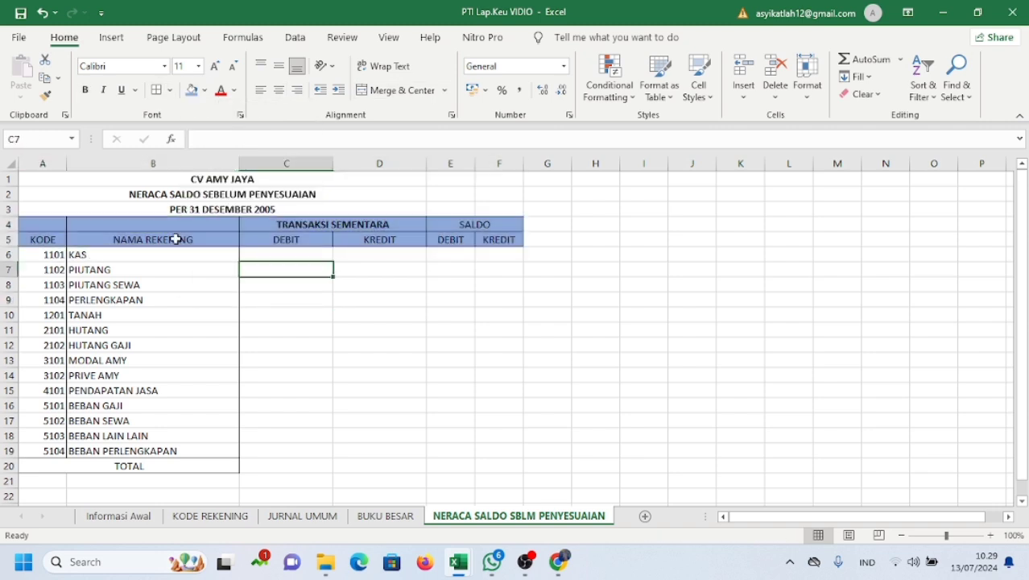
- Merge and center KODE across A4:A5 and NAMA REKENING across B4:B5
{"action": "left_click", "coordinate": [177, 237]}
{"action": "left_click", "coordinate": [177, 222]}
{"action": "left_click_drag", "start_coordinate": [50, 225], "coordinate": [50, 237]}
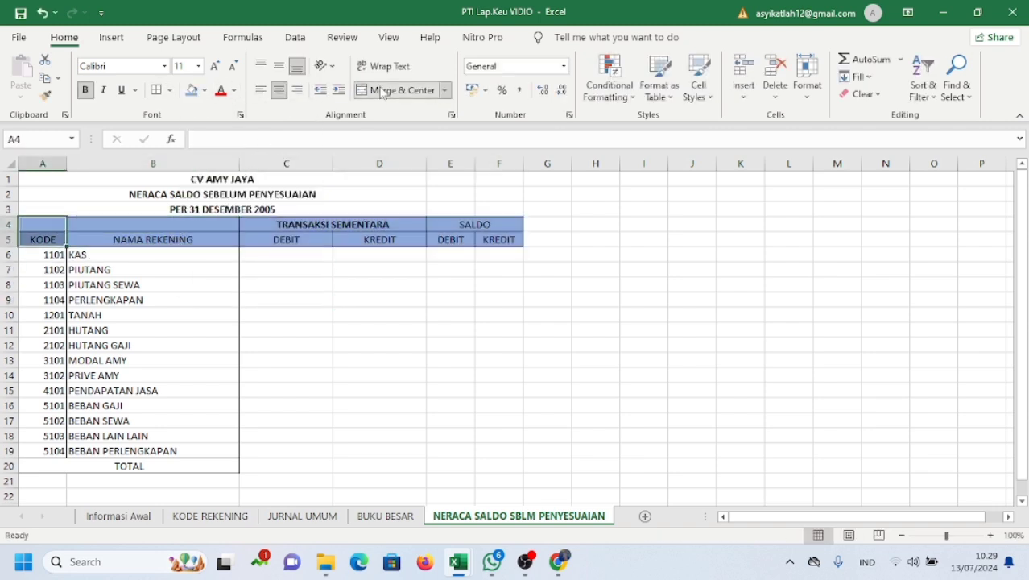
{"action": "left_click", "coordinate": [388, 90]}
{"action": "left_click_drag", "start_coordinate": [195, 225], "coordinate": [197, 231]}
{"action": "left_click", "coordinate": [394, 91]}
- Remove the bold formatting from the TRANSAKSI SEMENTARA heading
{"action": "left_click", "coordinate": [399, 254]}
{"action": "left_click", "coordinate": [408, 223]}
{"action": "left_click", "coordinate": [85, 90]}
{"action": "left_click", "coordinate": [395, 269]}
- Widen columns E and F under SALDO to about the same width as columns C and D
{"action": "left_click", "coordinate": [471, 164]}
{"action": "left_click_drag", "start_coordinate": [475, 163], "coordinate": [611, 170]}
{"action": "left_click", "coordinate": [544, 163]}
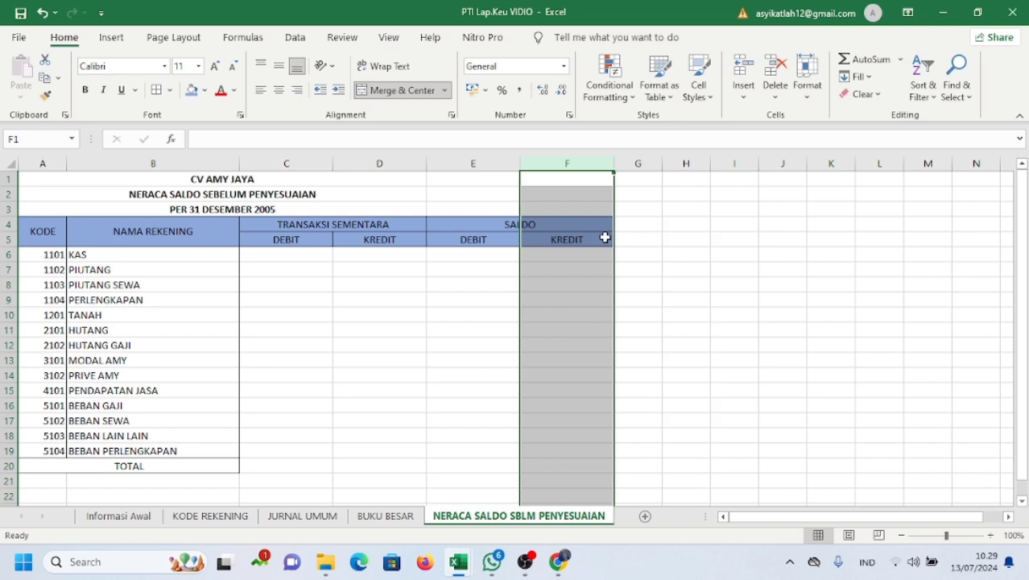
{"action": "left_click", "coordinate": [474, 272]}
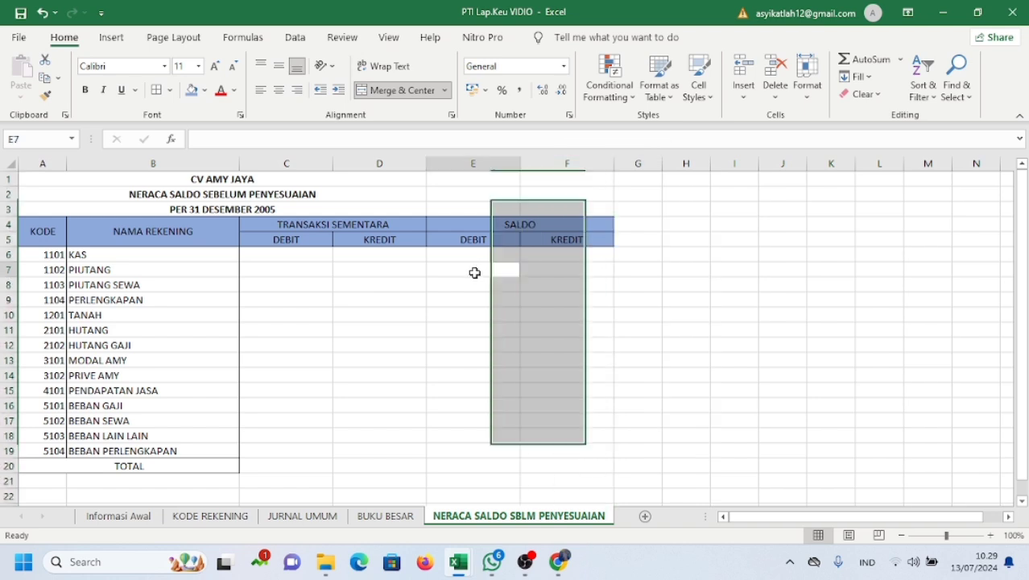
- Enter =SUMIF(AKUN_LEGDER;B6;DEBIT_LEDGER) in C6 and fill it down through C19
{"action": "left_click", "coordinate": [297, 258]}
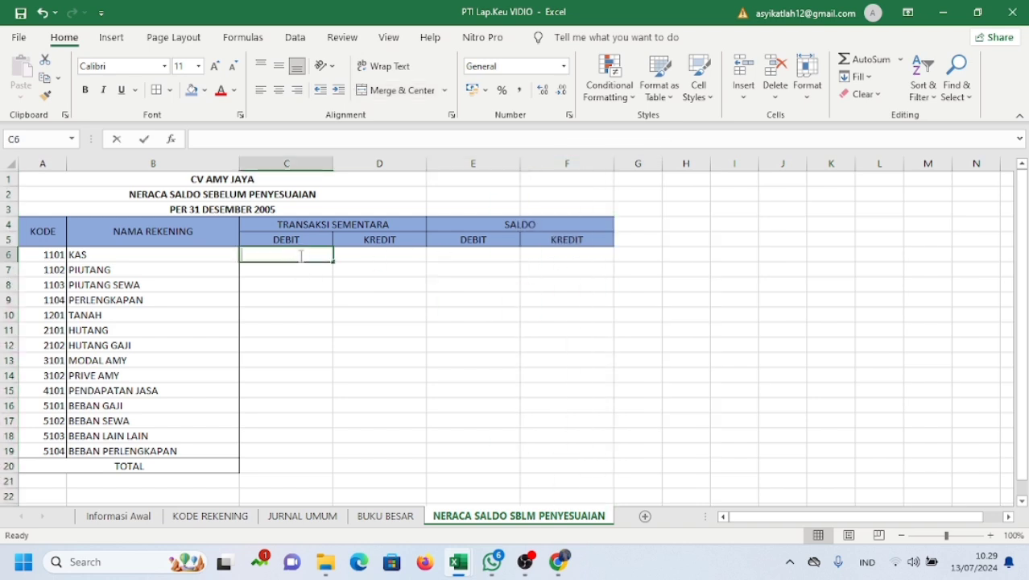
{"action": "double_click", "coordinate": [300, 256]}
{"action": "type", "text": "=SUM"}
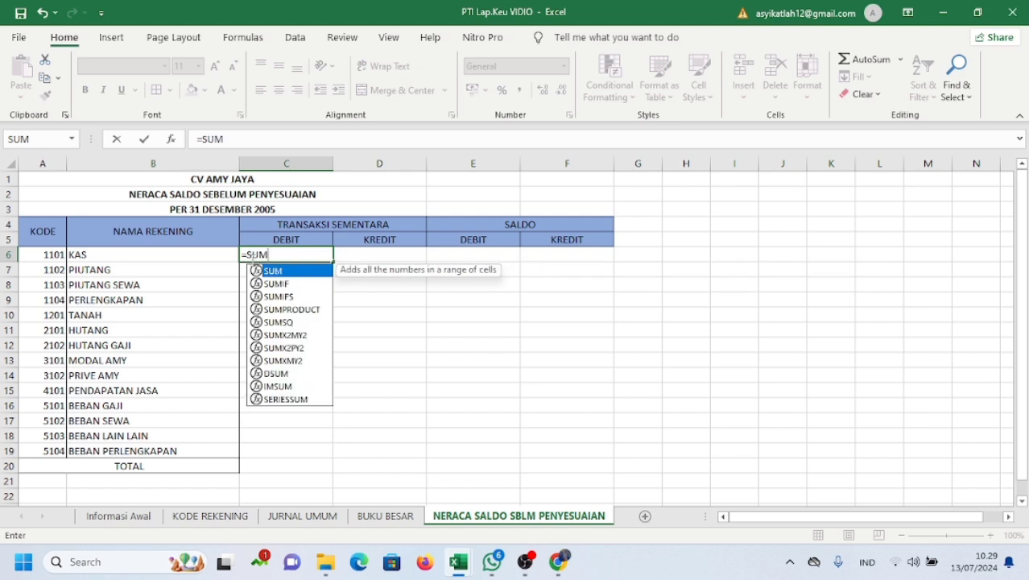
{"action": "double_click", "coordinate": [282, 283]}
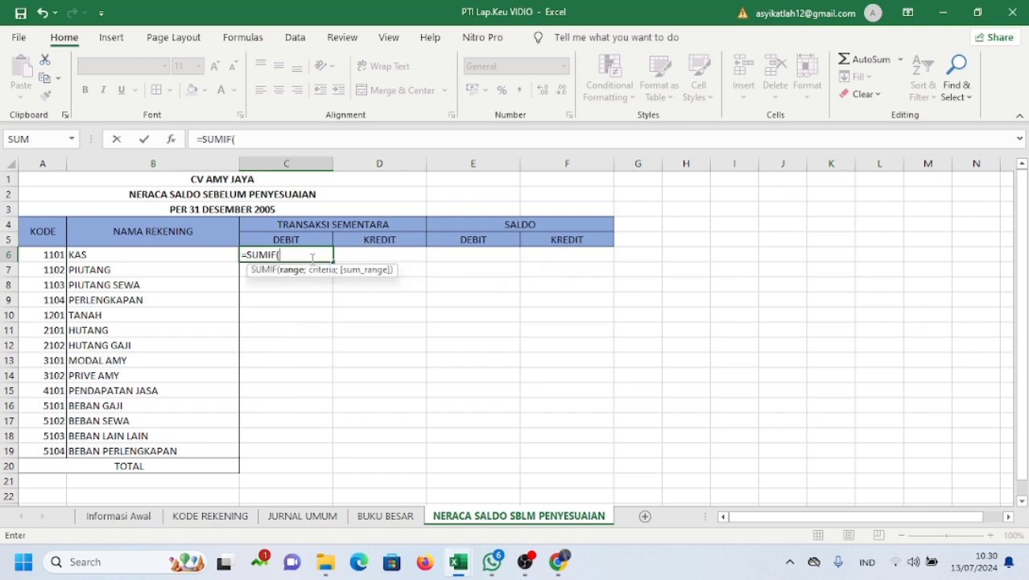
{"action": "type", "text": "AKU"}
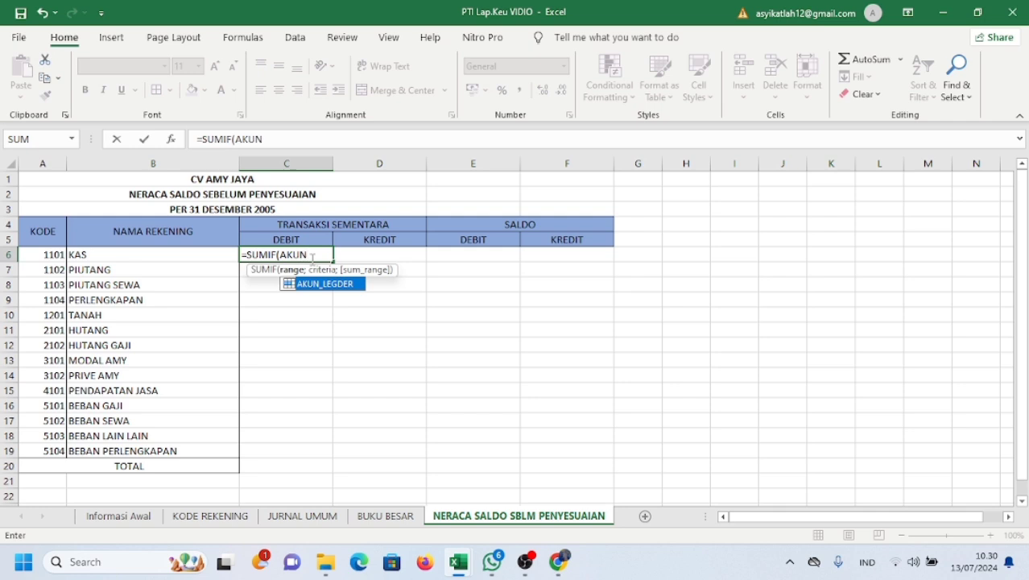
{"action": "type", "text": "N"}
{"action": "double_click", "coordinate": [326, 283]}
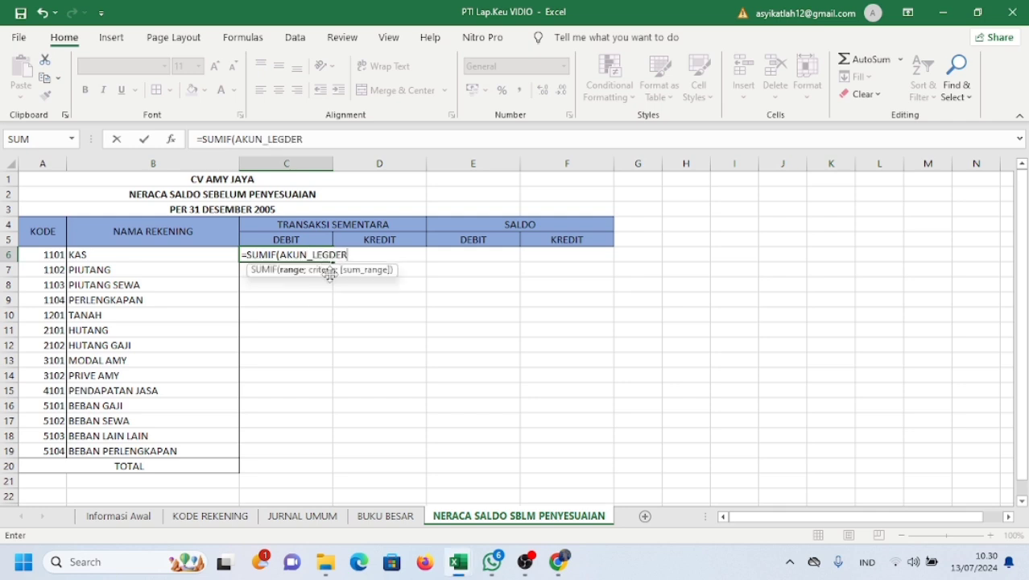
{"action": "type", "text": ";"}
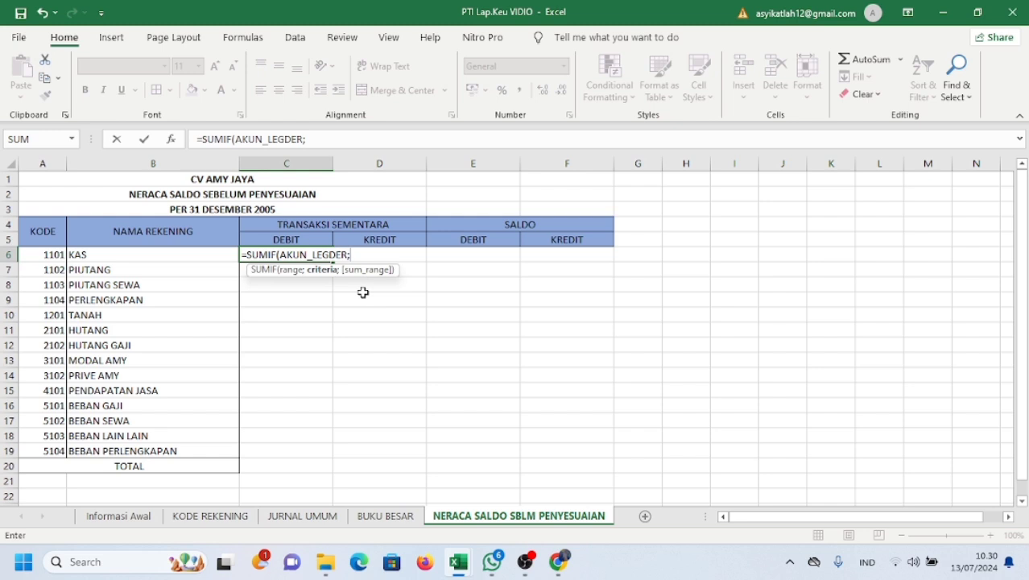
{"action": "left_click", "coordinate": [214, 254]}
{"action": "type", "text": ";"}
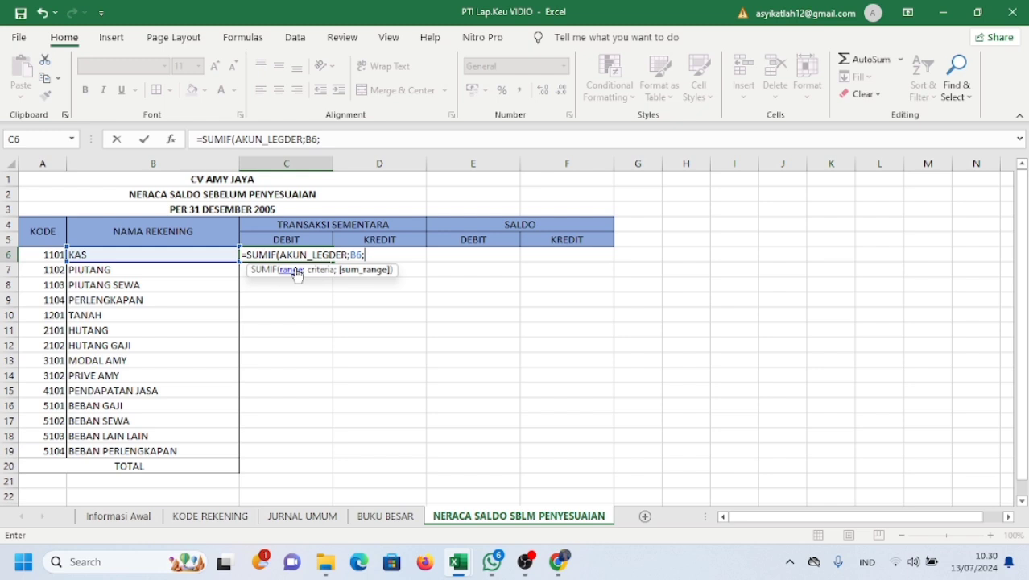
{"action": "type", "text": "DE"}
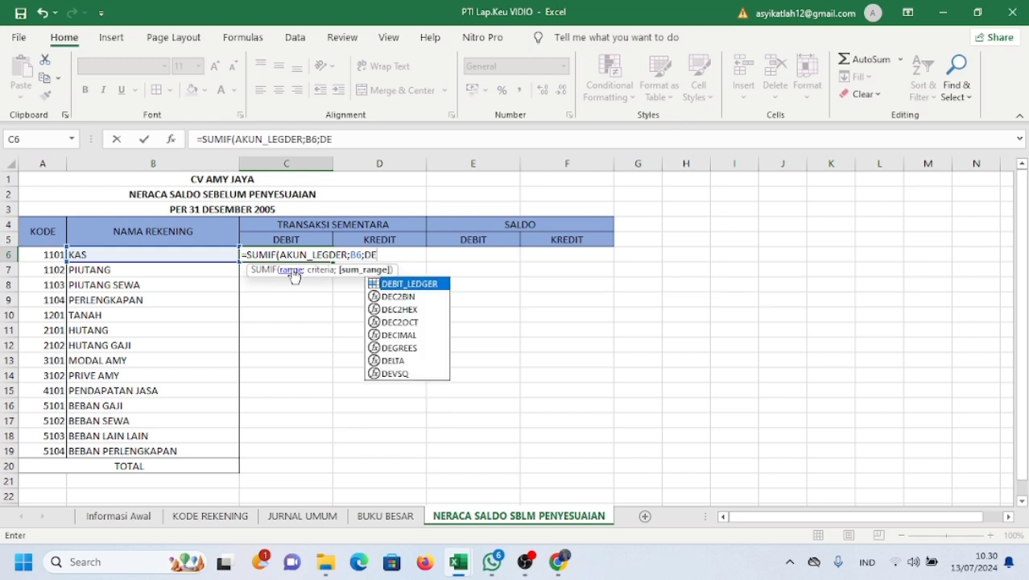
{"action": "double_click", "coordinate": [422, 285]}
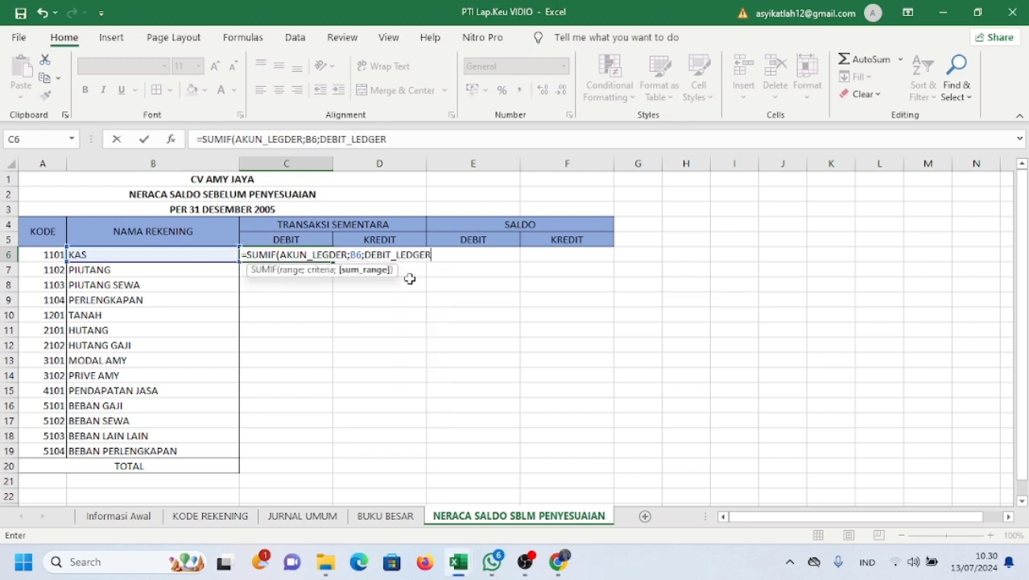
{"action": "key", "text": "Return"}
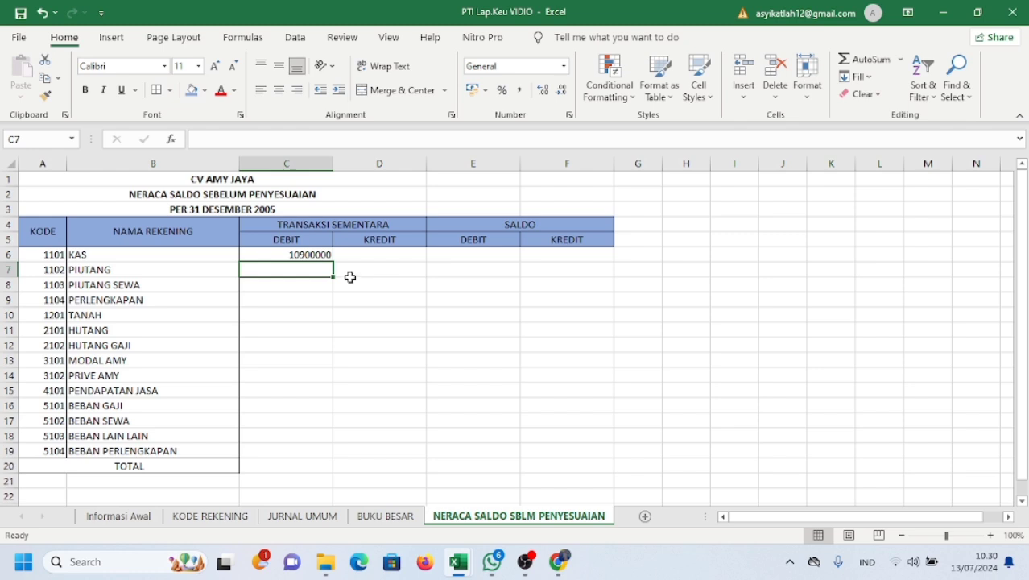
{"action": "left_click", "coordinate": [329, 255]}
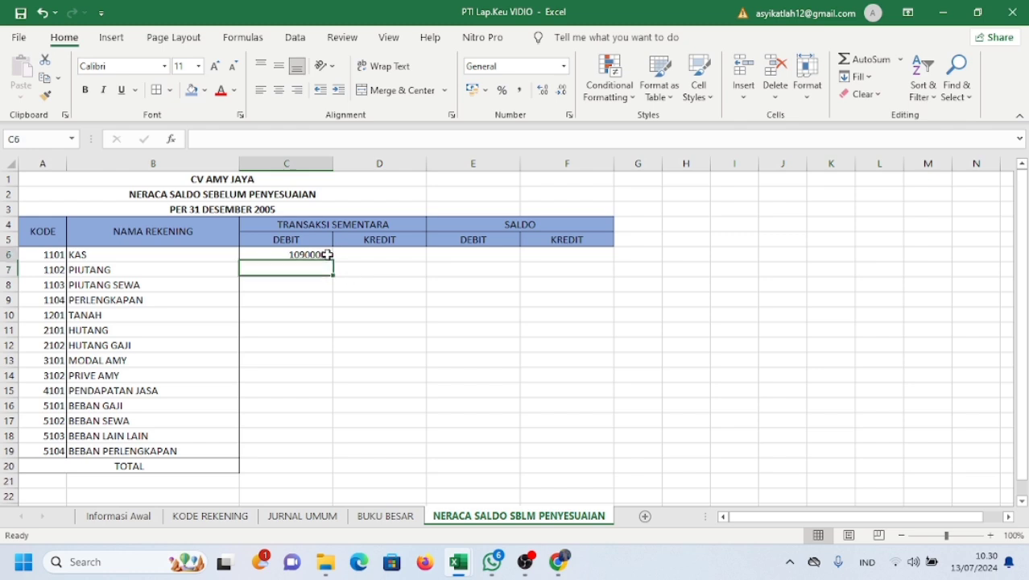
{"action": "left_click_drag", "start_coordinate": [332, 261], "coordinate": [332, 458]}
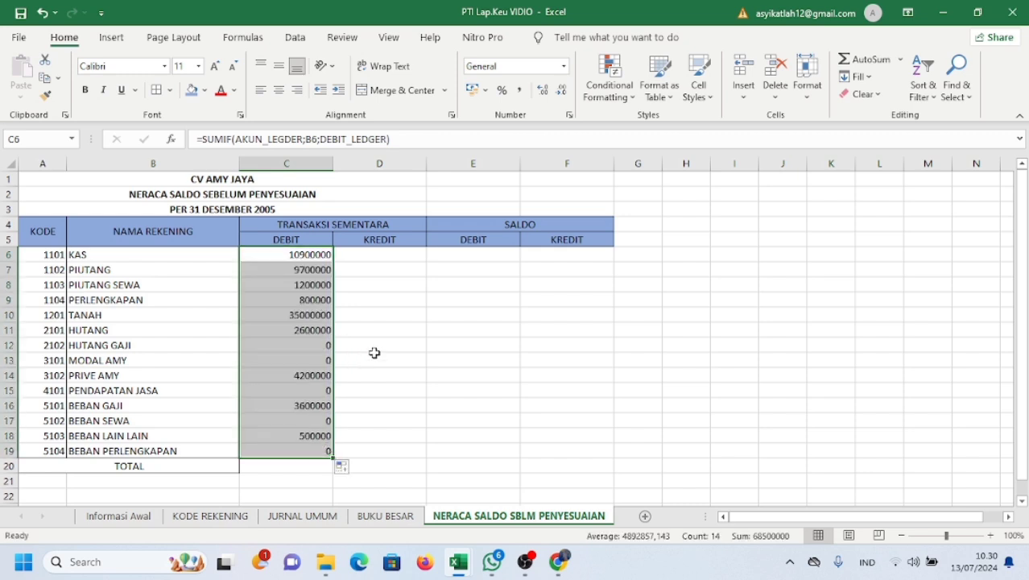
- Enter =SUMIF(AKUN_LEGDER;B6;KREDIT_LEDGER) in D6 and fill it down through D19
{"action": "double_click", "coordinate": [395, 254]}
{"action": "type", "text": "="}
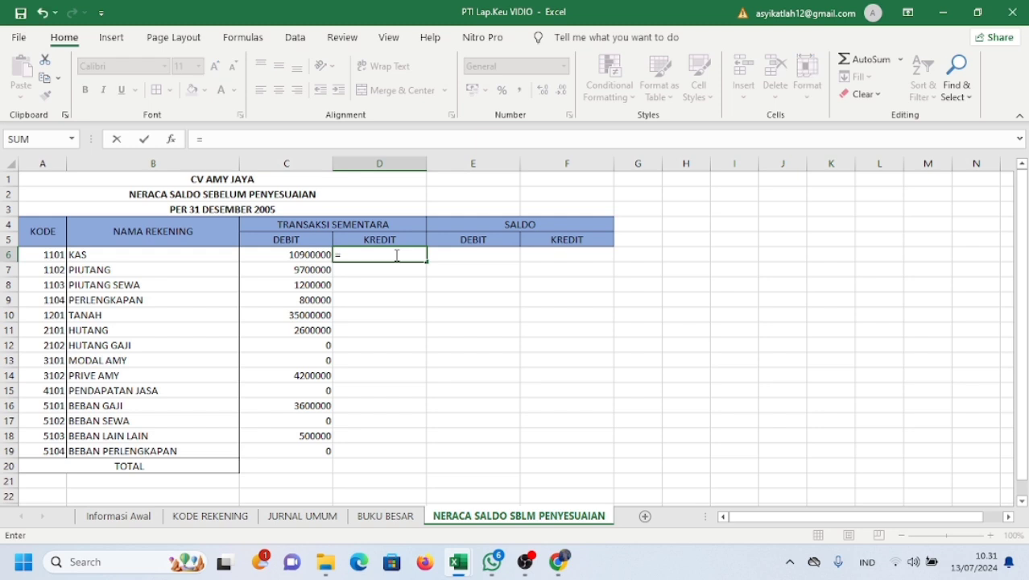
{"action": "type", "text": "D"}
{"action": "key", "text": "BackSpace"}
{"action": "type", "text": "SUM"}
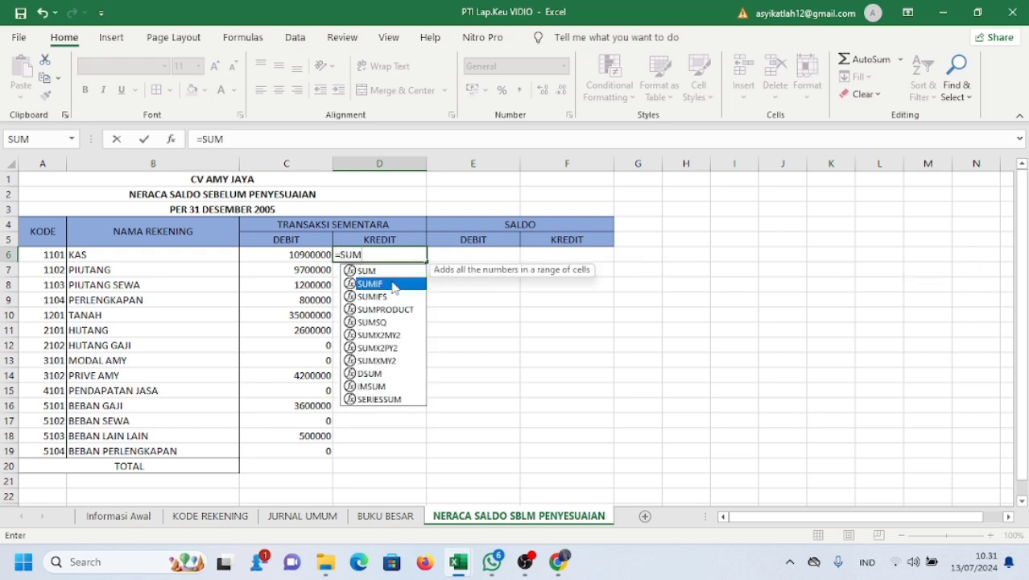
{"action": "double_click", "coordinate": [395, 284]}
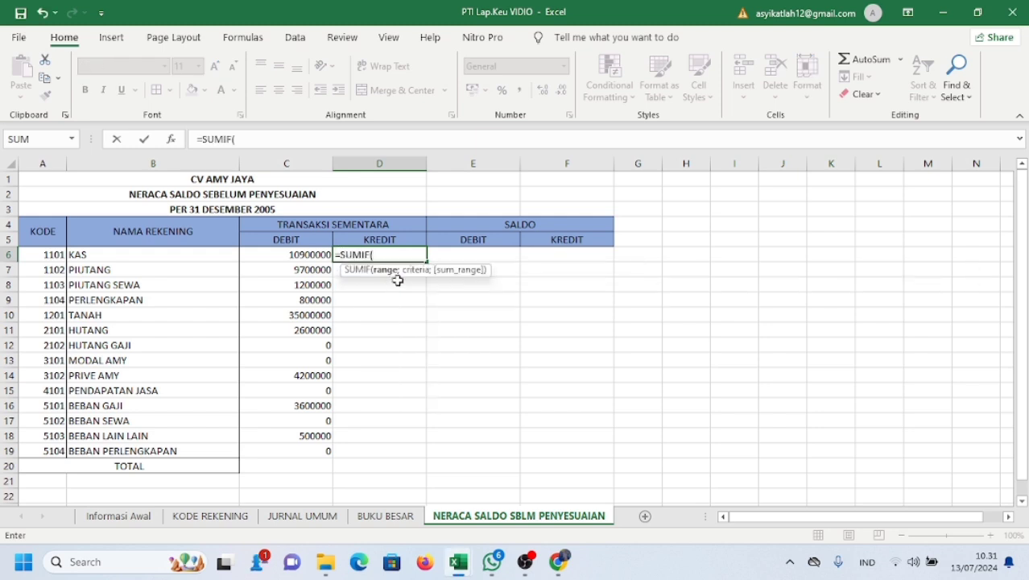
{"action": "type", "text": "AKUN_"}
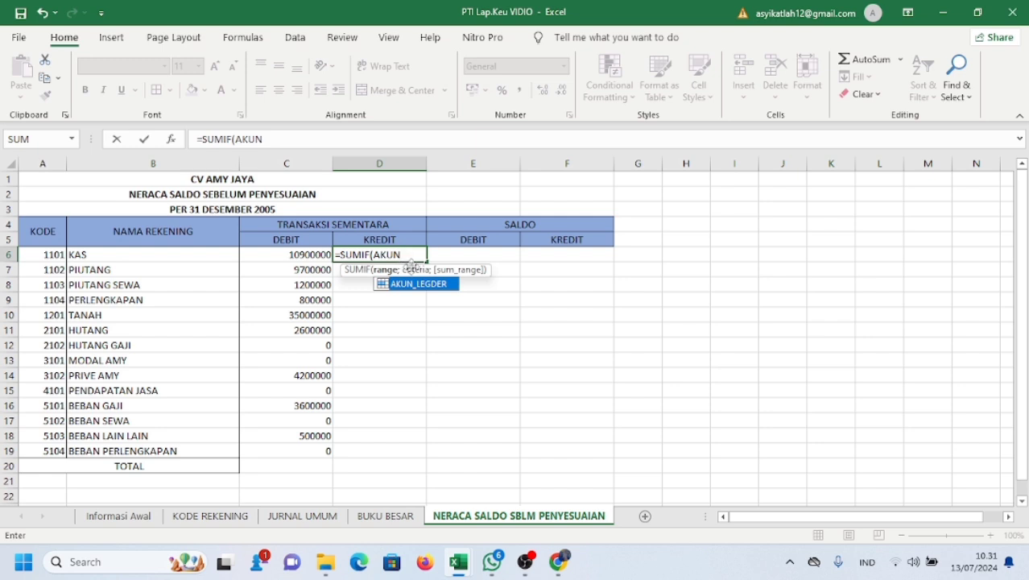
{"action": "double_click", "coordinate": [419, 283]}
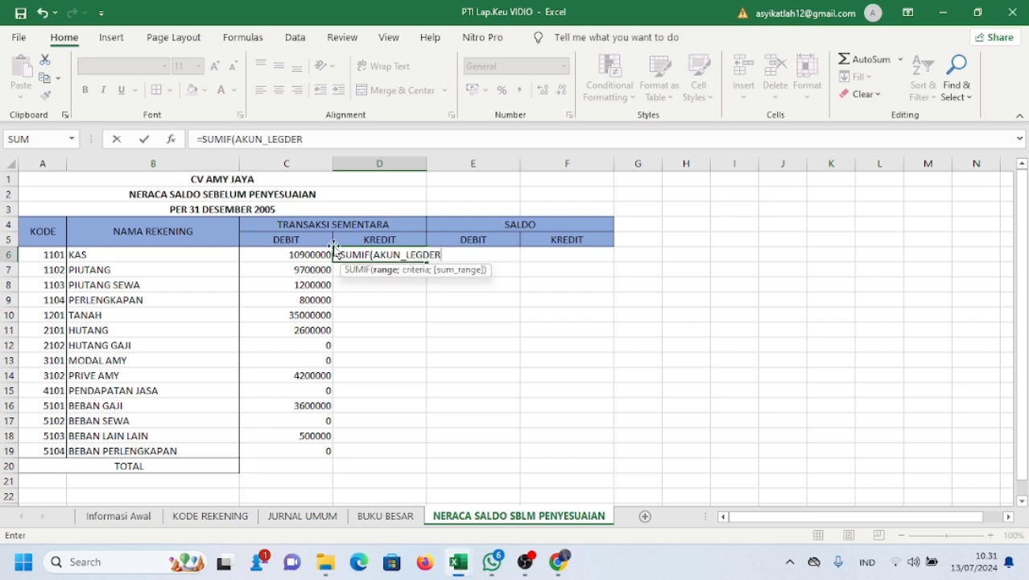
{"action": "type", "text": ";"}
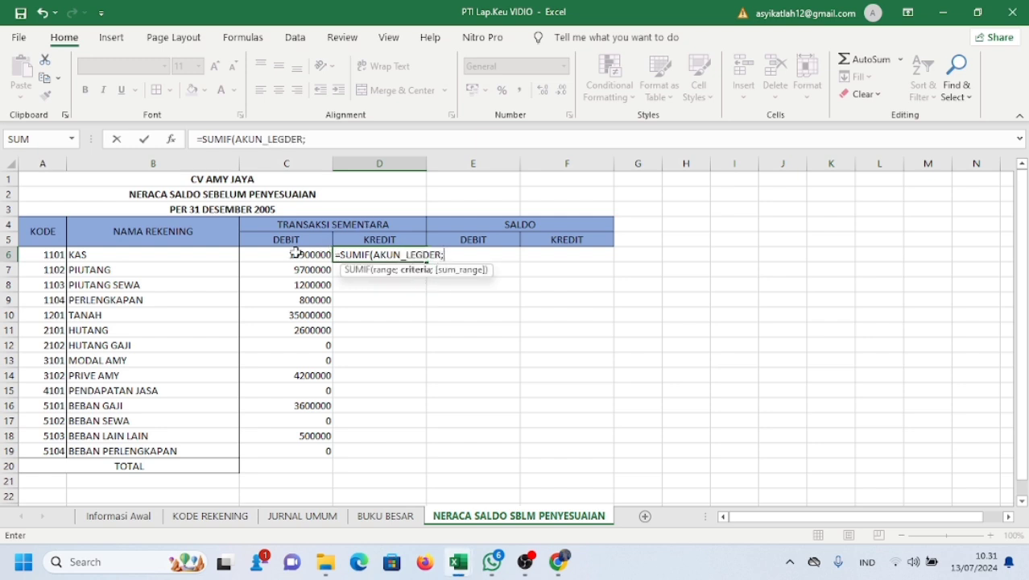
{"action": "left_click", "coordinate": [130, 252]}
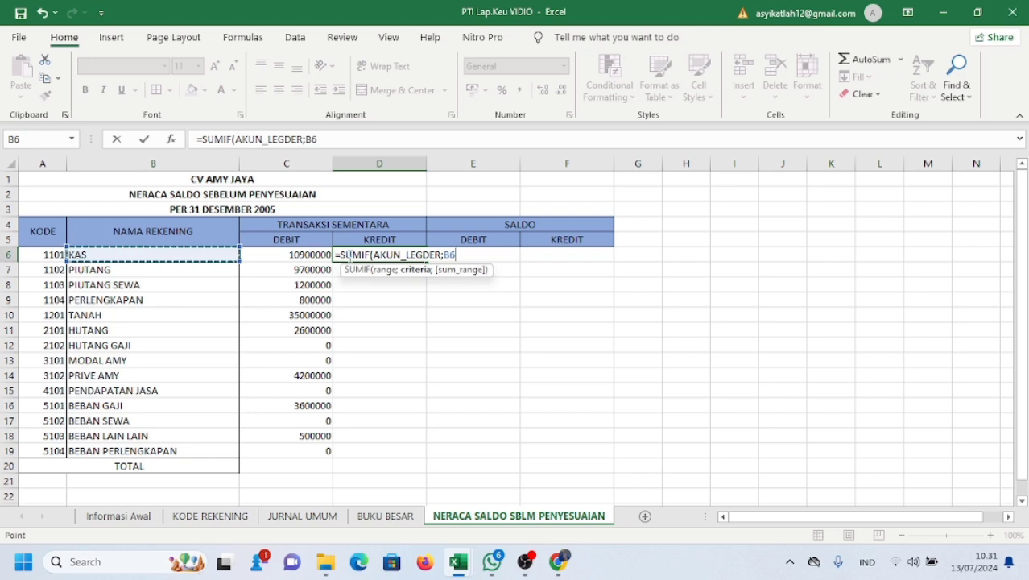
{"action": "type", "text": ";KR"}
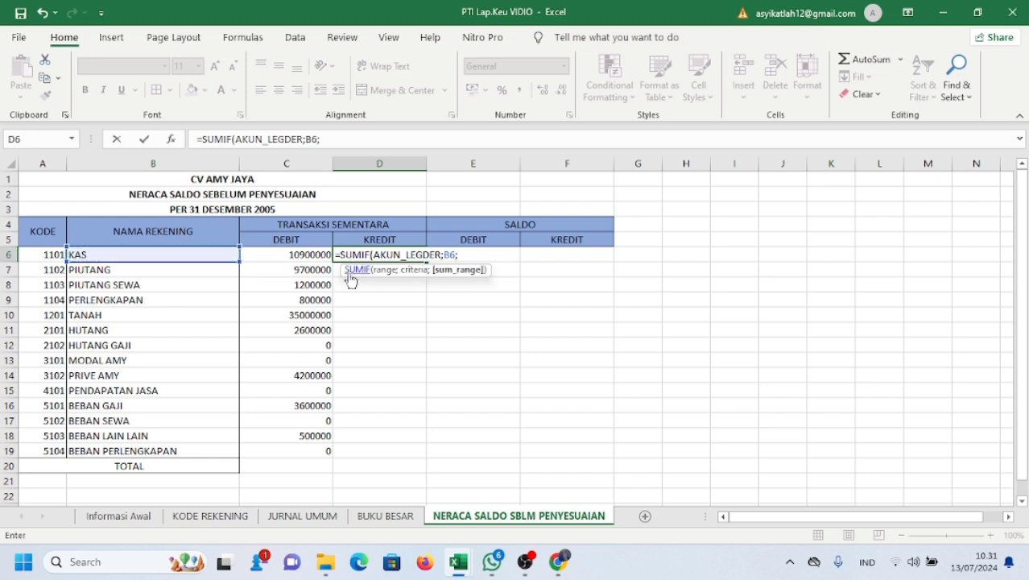
{"action": "double_click", "coordinate": [485, 284]}
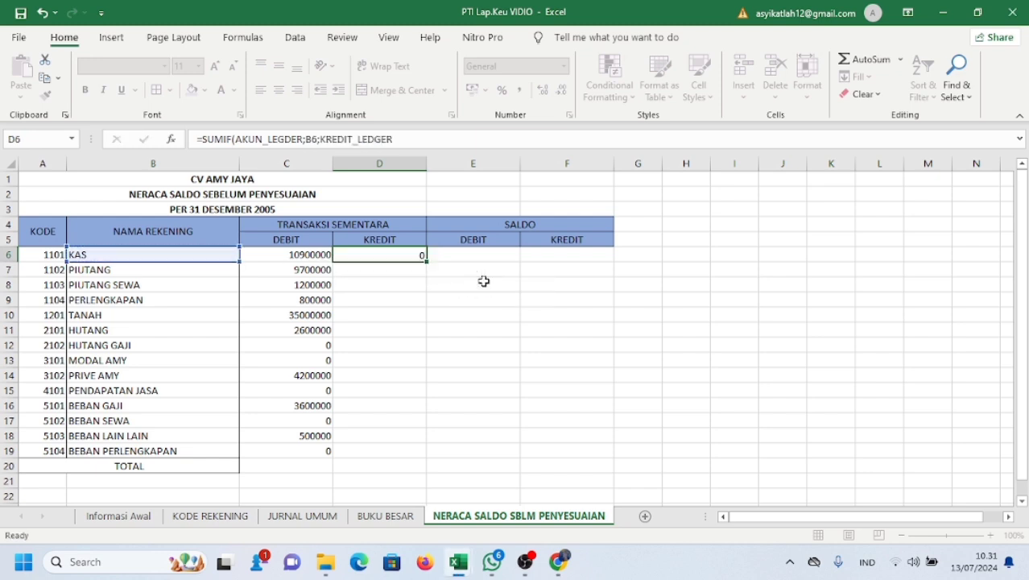
{"action": "key", "text": "Return"}
{"action": "left_click", "coordinate": [414, 254]}
{"action": "left_click_drag", "start_coordinate": [426, 259], "coordinate": [428, 456]}
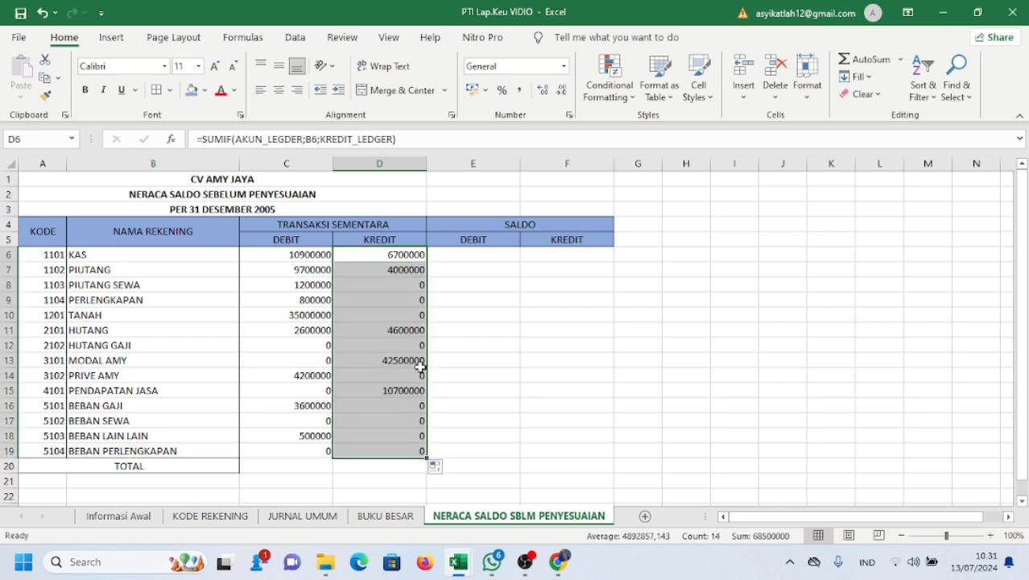
- Apply the comma number style to the TRANSAKSI SEMENTARA amounts in D6:D19 and C6:C19
{"action": "left_click", "coordinate": [520, 90]}
{"action": "double_click", "coordinate": [326, 254]}
{"action": "left_click", "coordinate": [298, 389]}
{"action": "left_click_drag", "start_coordinate": [289, 255], "coordinate": [315, 450]}
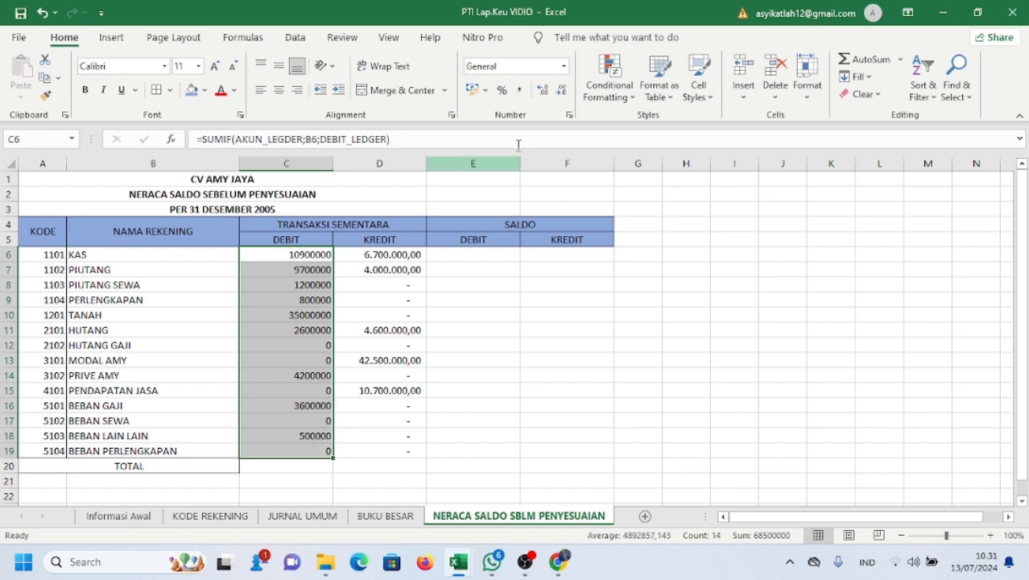
{"action": "left_click", "coordinate": [519, 89]}
{"action": "left_click", "coordinate": [420, 344]}
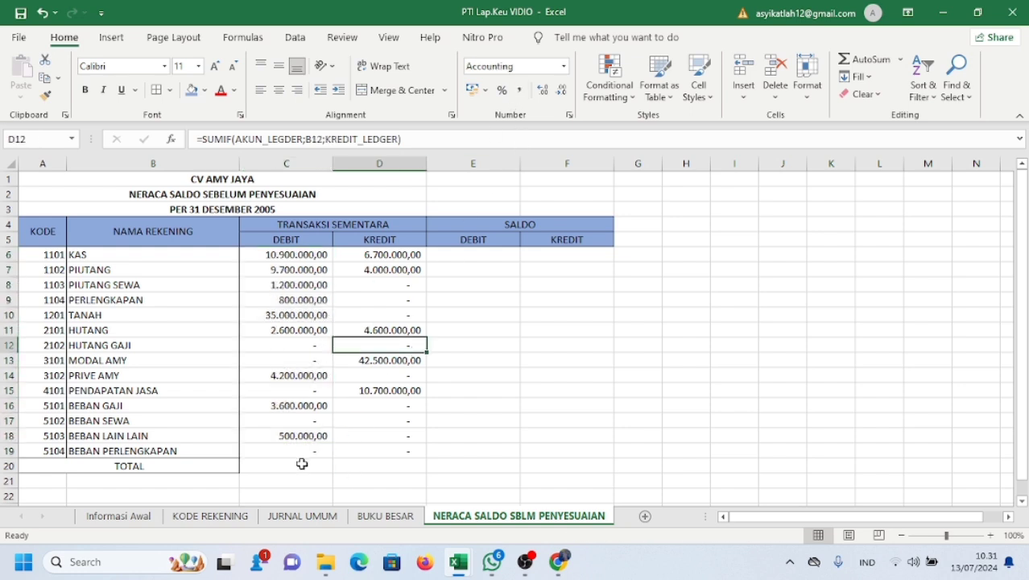
- Start an IF formula in E6 for the SALDO DEBIT amount of KAS
{"action": "left_click", "coordinate": [476, 257]}
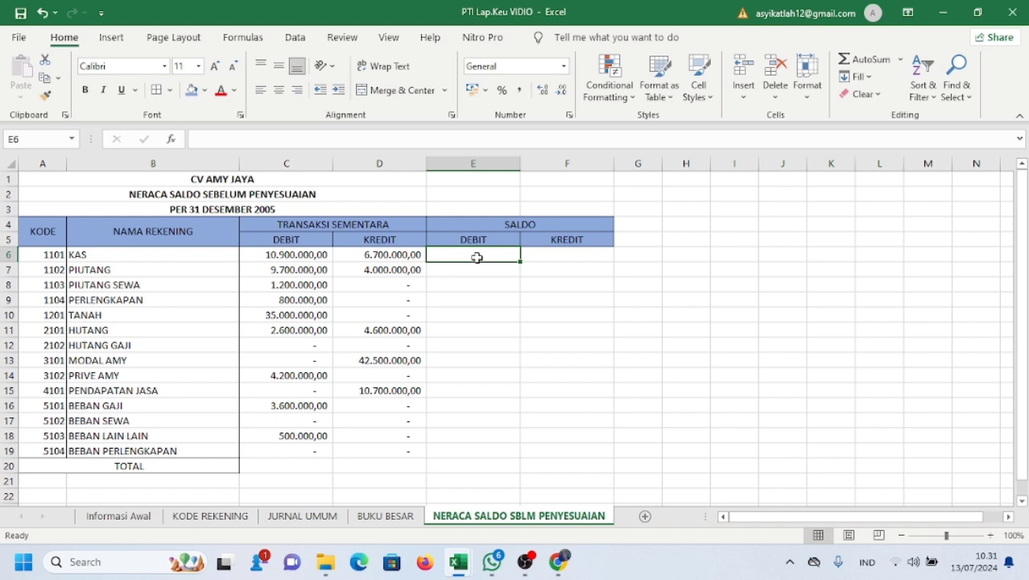
{"action": "type", "text": "=IF"}
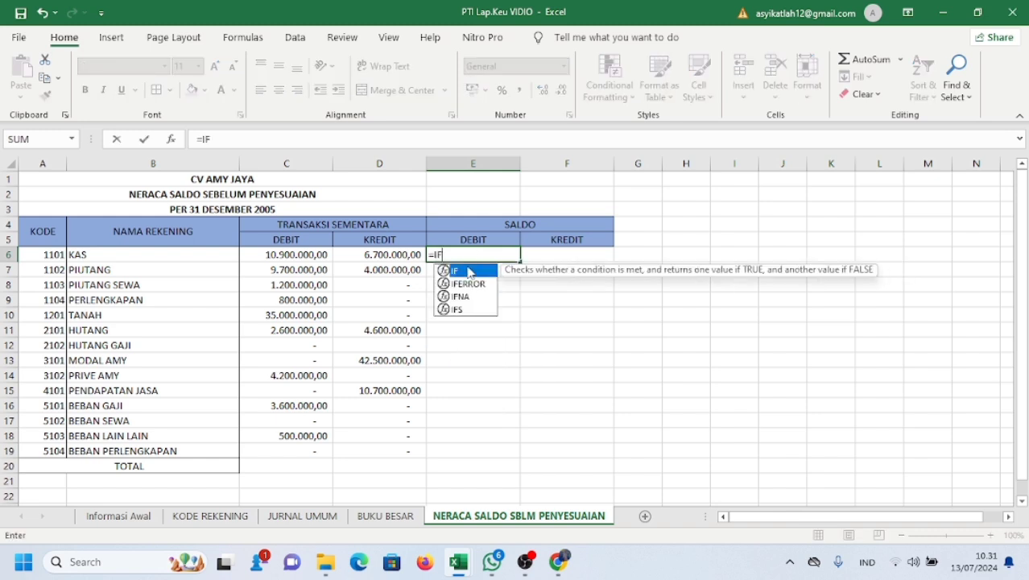
{"action": "double_click", "coordinate": [469, 271]}
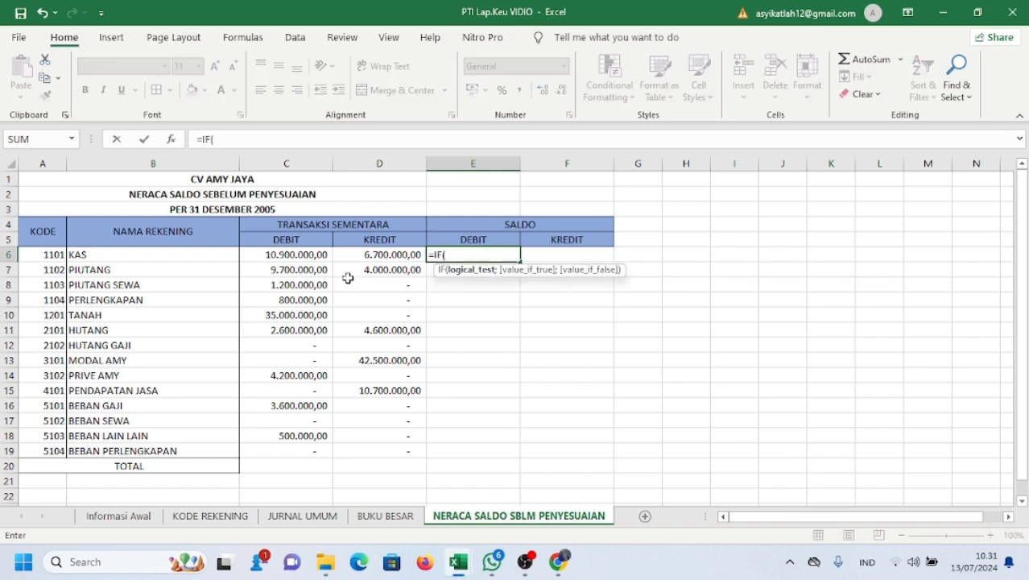
- Complete the KAS debit balance formula in E6 as =IF(C6>D6;C6-D6;0)
{"action": "left_click", "coordinate": [287, 256]}
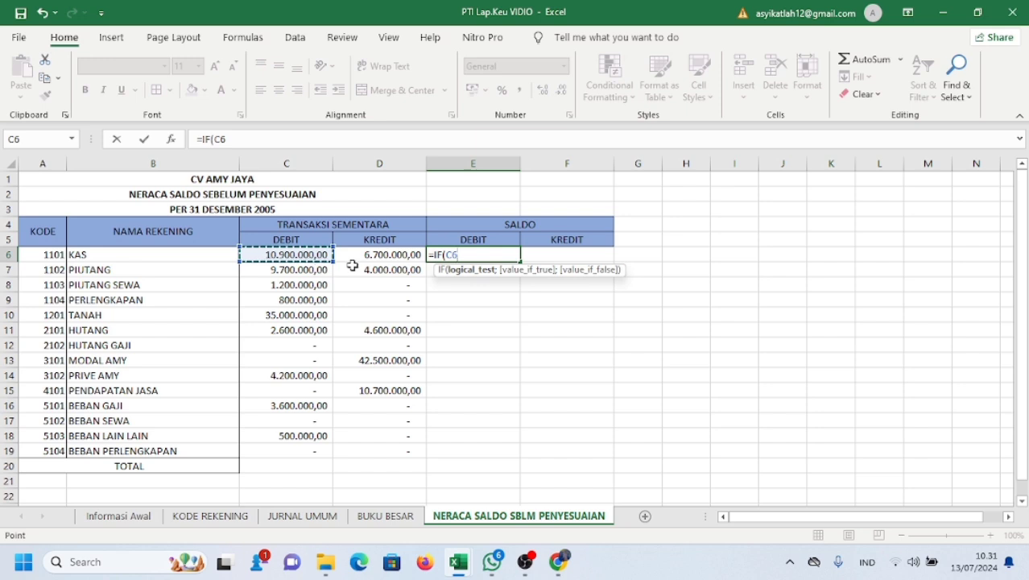
{"action": "type", "text": ">"}
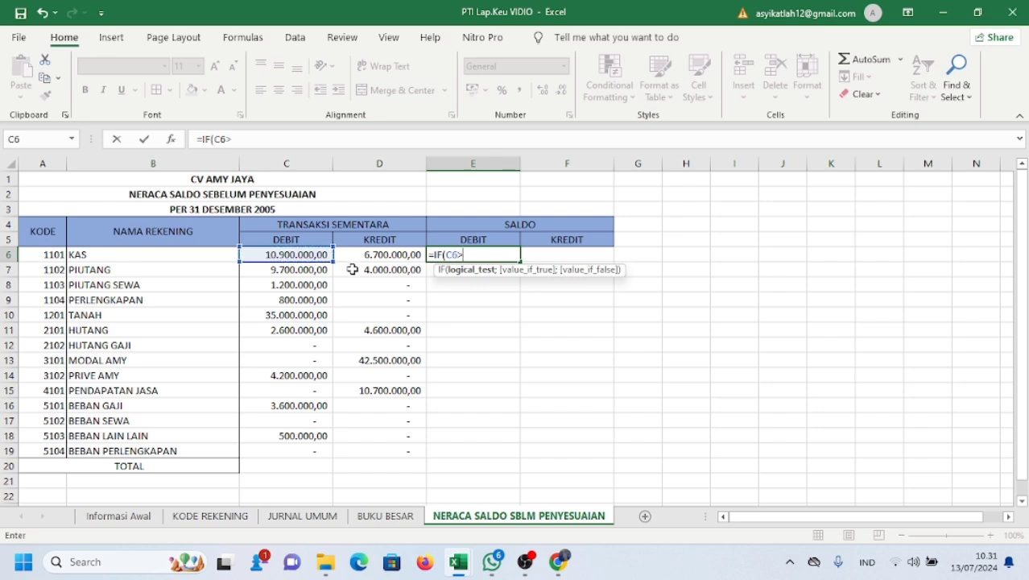
{"action": "left_click", "coordinate": [365, 255]}
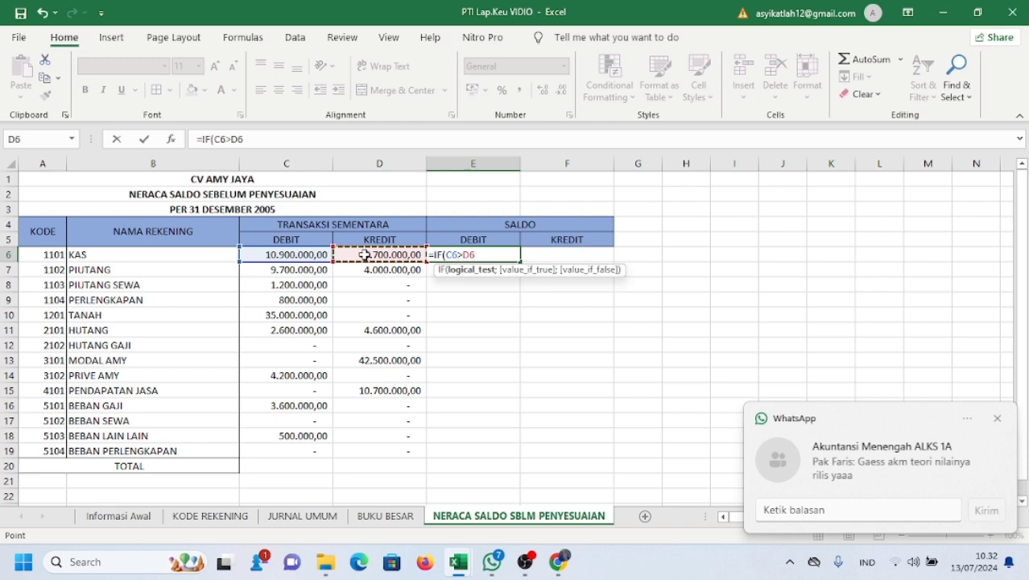
{"action": "type", "text": ";"}
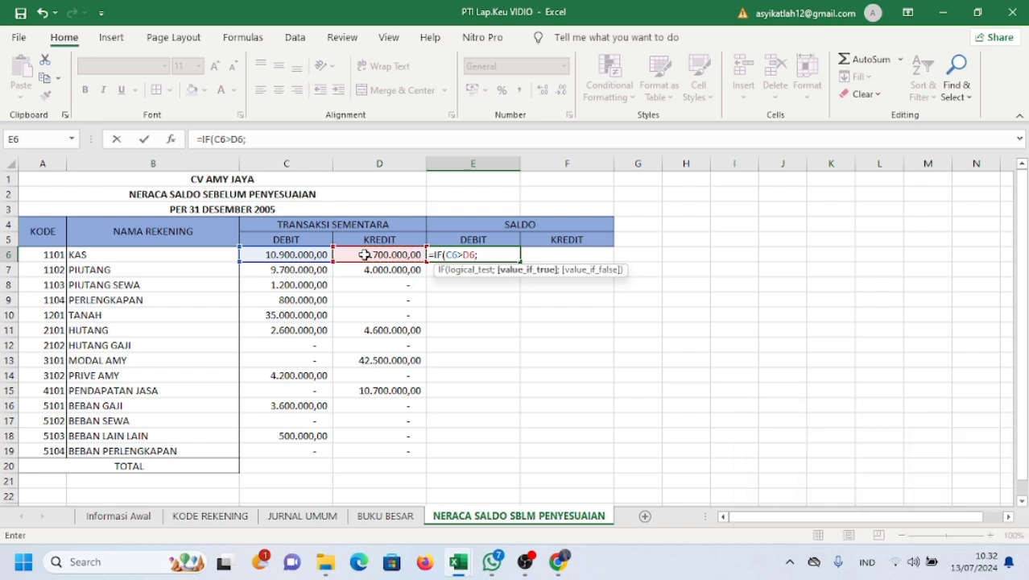
{"action": "left_click", "coordinate": [309, 254]}
{"action": "type", "text": "-"}
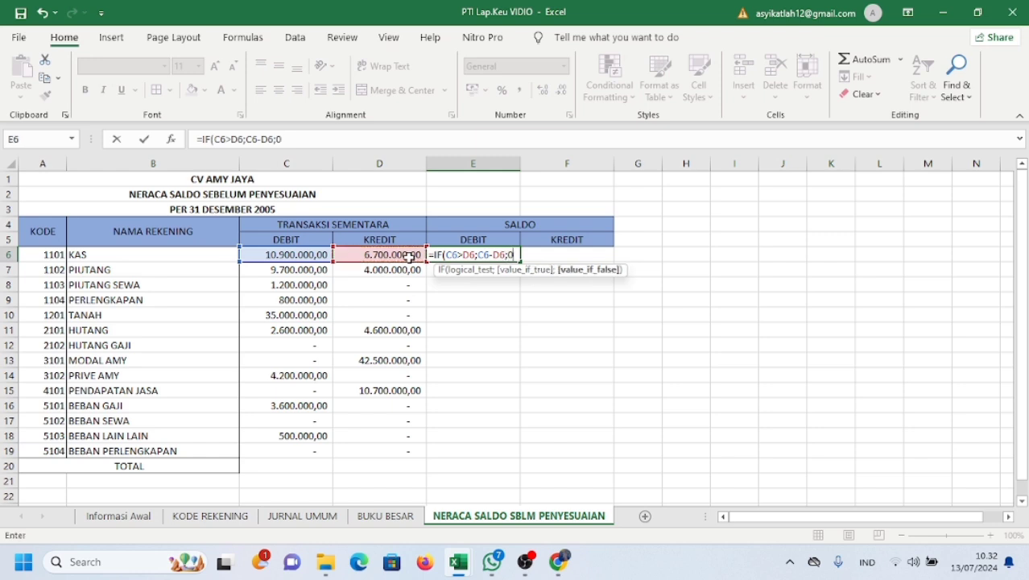
{"action": "key", "text": "Return"}
- Fill the debit balance formula from E6 down to E19 and apply the comma number style
{"action": "left_click", "coordinate": [451, 255]}
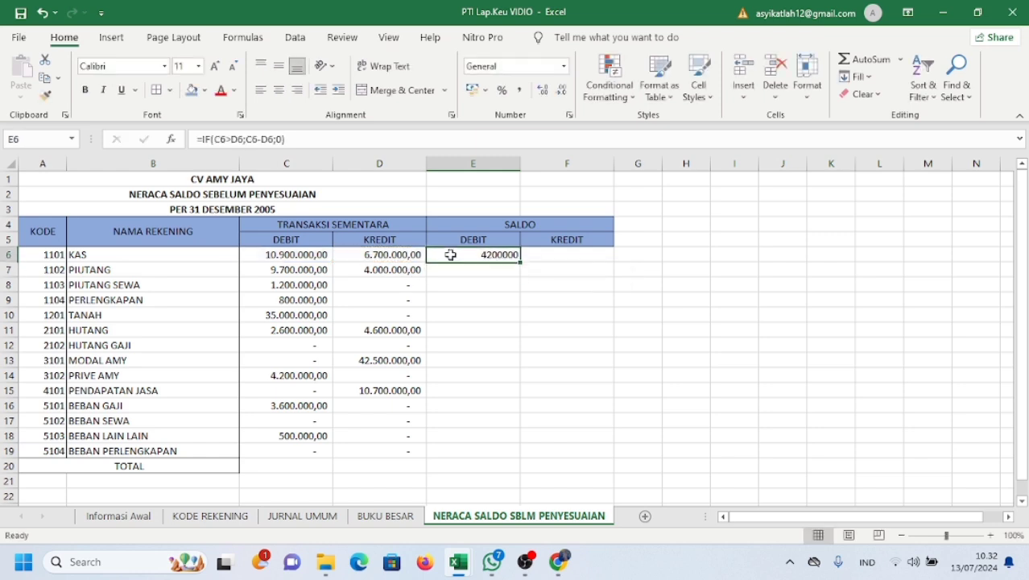
{"action": "left_click_drag", "start_coordinate": [520, 261], "coordinate": [519, 455]}
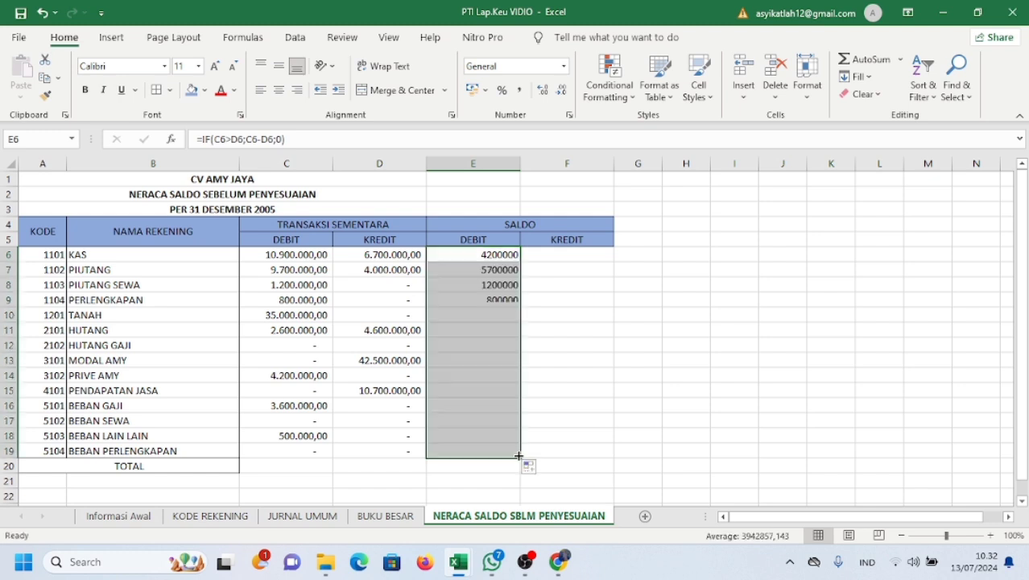
{"action": "left_click", "coordinate": [519, 89]}
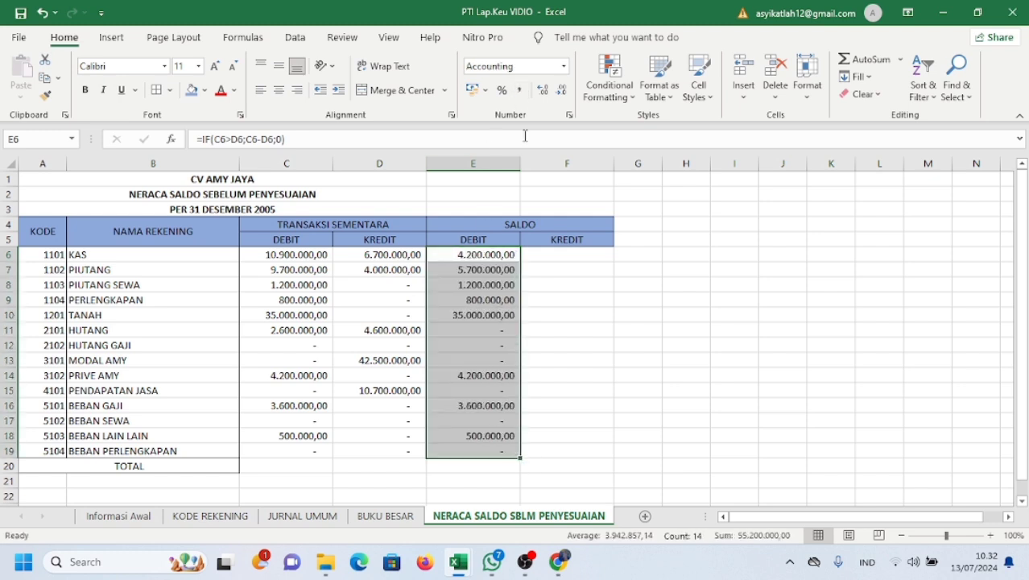
- Enter the formula =IF(D6>C6;D6-C6;0) in F6 for the KAS credit balance
{"action": "left_click", "coordinate": [553, 255]}
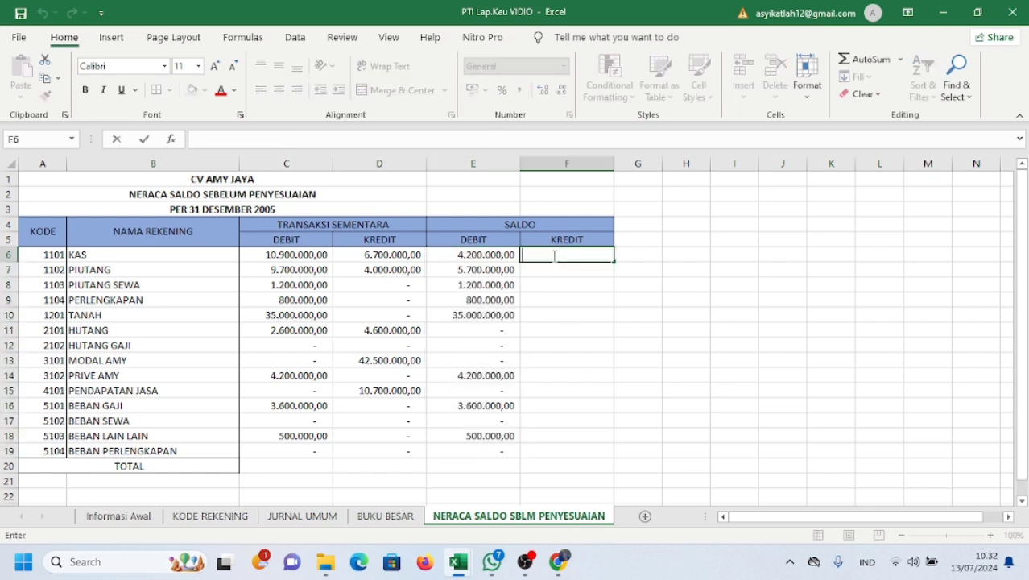
{"action": "type", "text": "=IF"}
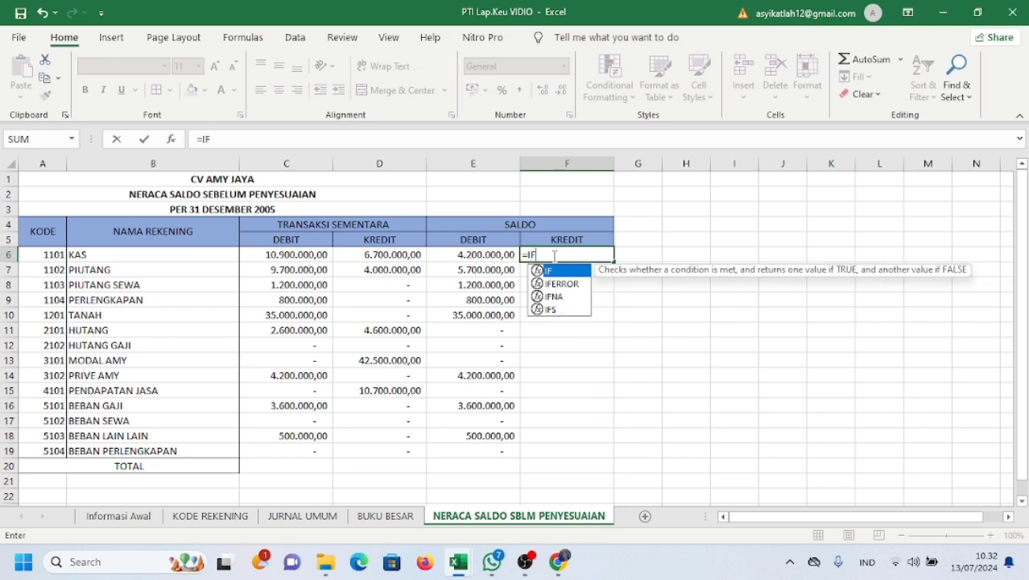
{"action": "double_click", "coordinate": [557, 271]}
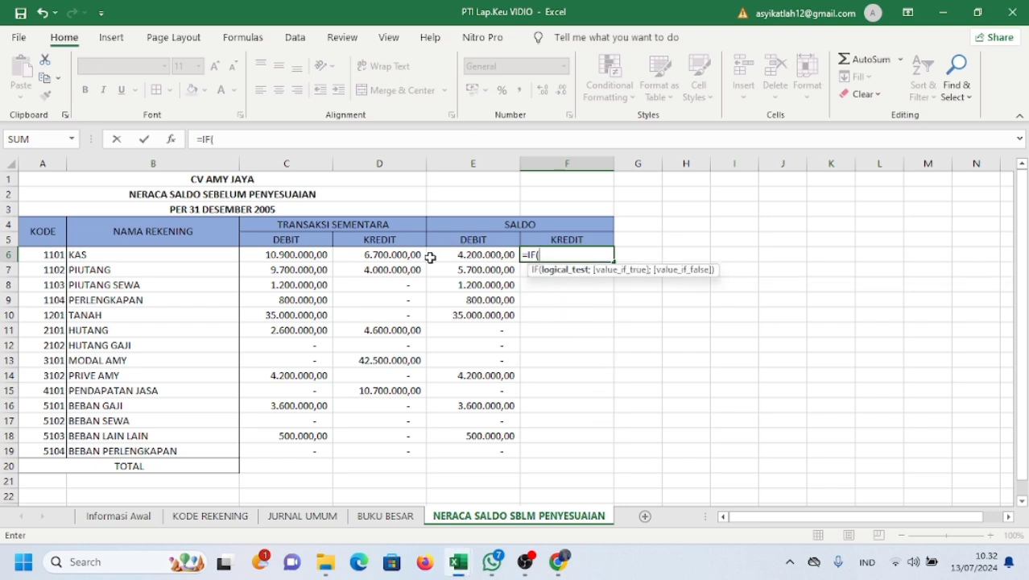
{"action": "left_click", "coordinate": [395, 254]}
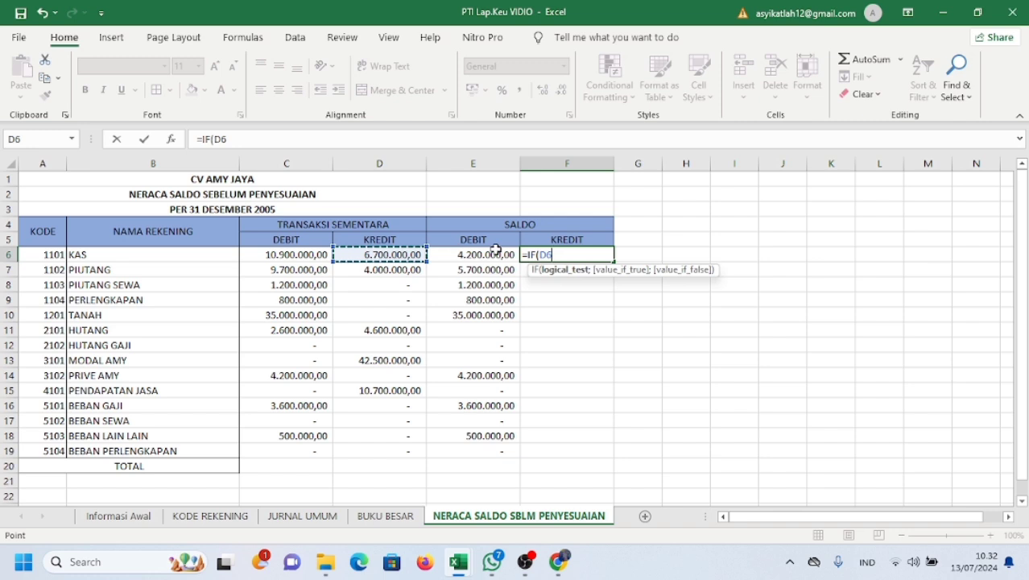
{"action": "type", "text": ">"}
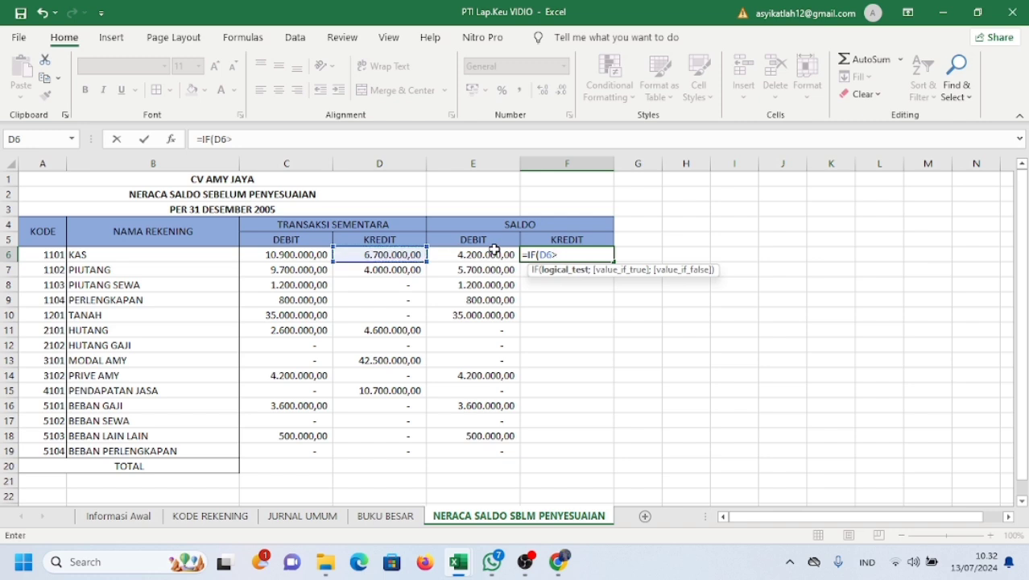
{"action": "left_click", "coordinate": [322, 254]}
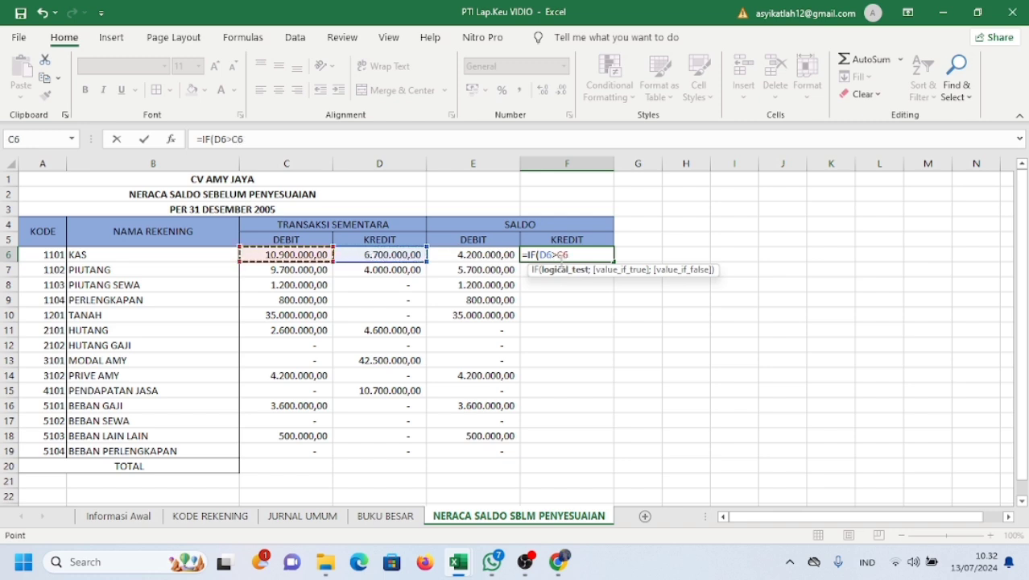
{"action": "type", "text": ";"}
{"action": "left_click", "coordinate": [400, 255]}
{"action": "type", "text": "-"}
{"action": "left_click", "coordinate": [270, 255]}
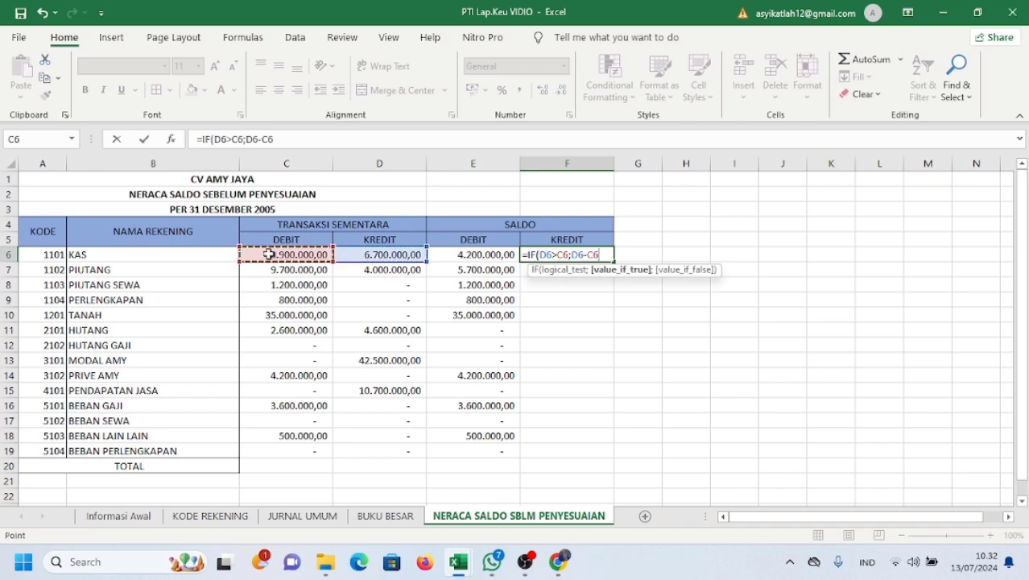
{"action": "type", "text": ";0"}
{"action": "key", "text": "Return"}
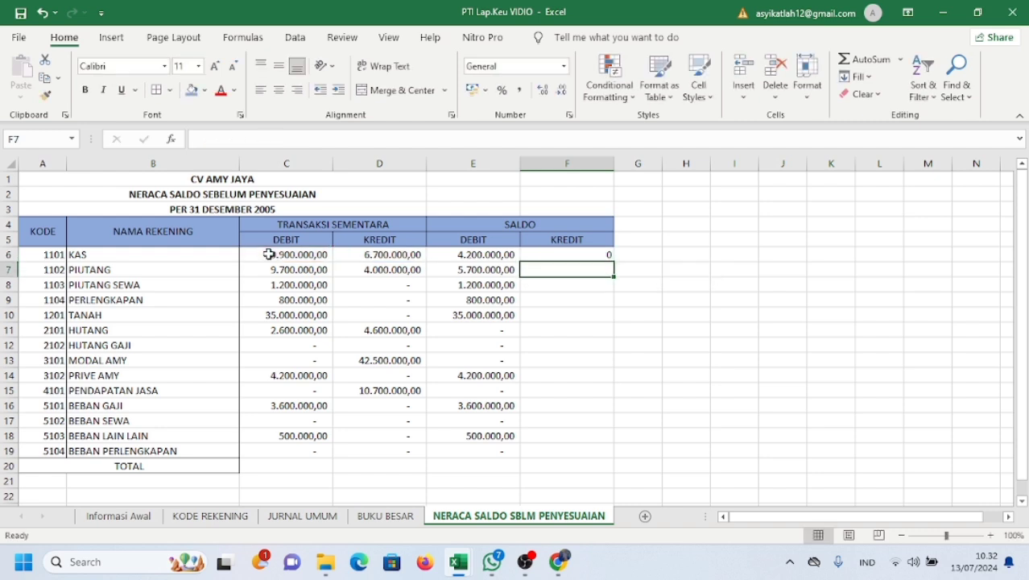
- Fill the credit balance formula from F6 down to F19 and apply the comma number style
{"action": "left_click", "coordinate": [562, 252]}
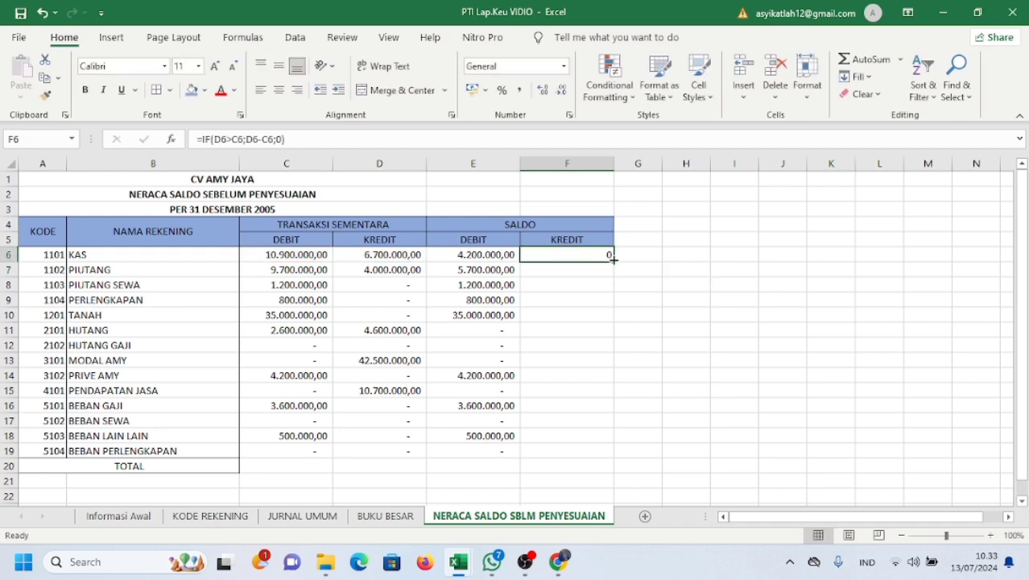
{"action": "left_click_drag", "start_coordinate": [613, 258], "coordinate": [611, 456]}
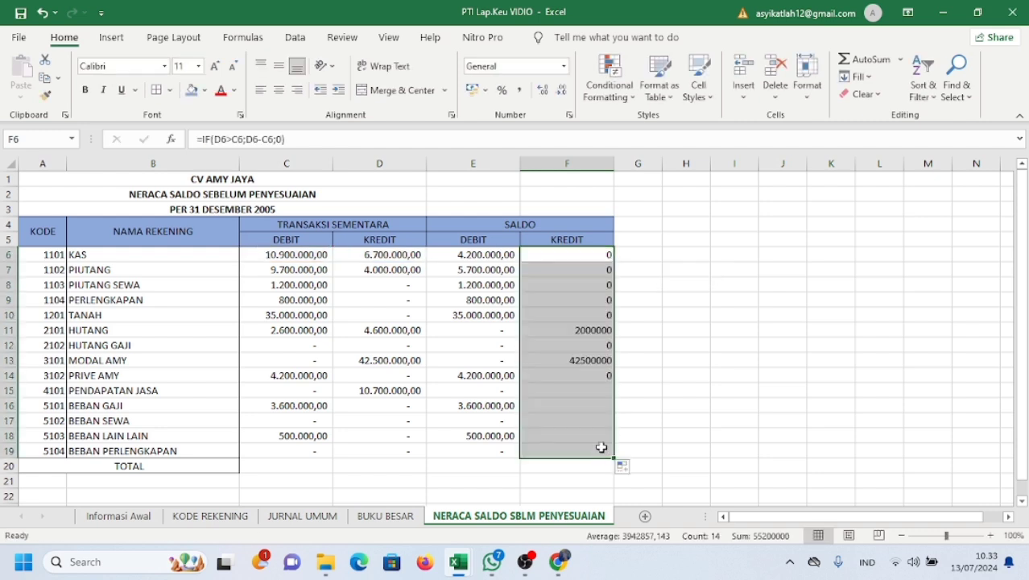
{"action": "left_click", "coordinate": [519, 92]}
{"action": "scroll", "coordinate": [592, 339], "scroll_direction": "down", "scroll_amount": 1}
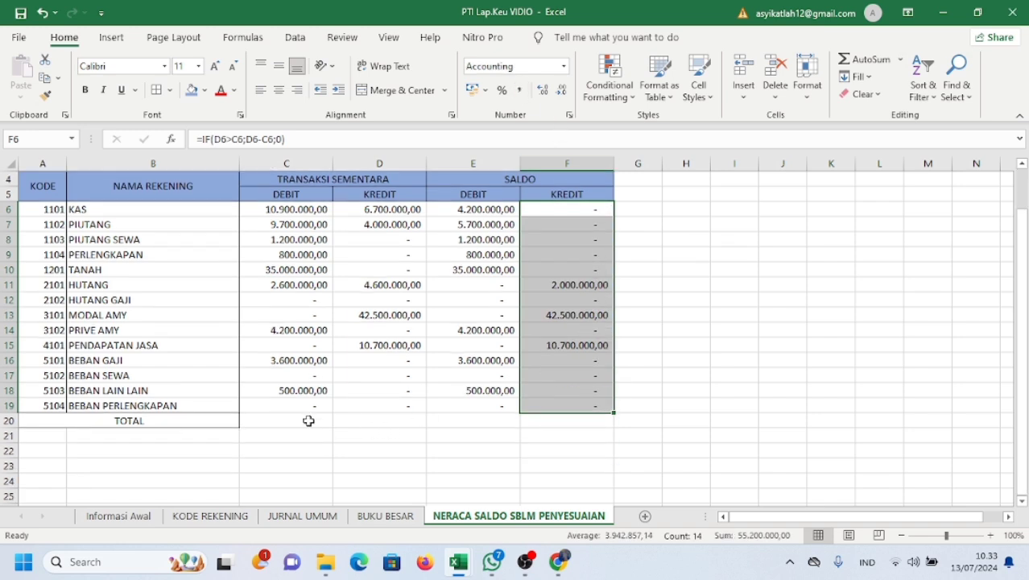
{"action": "left_click", "coordinate": [554, 300]}
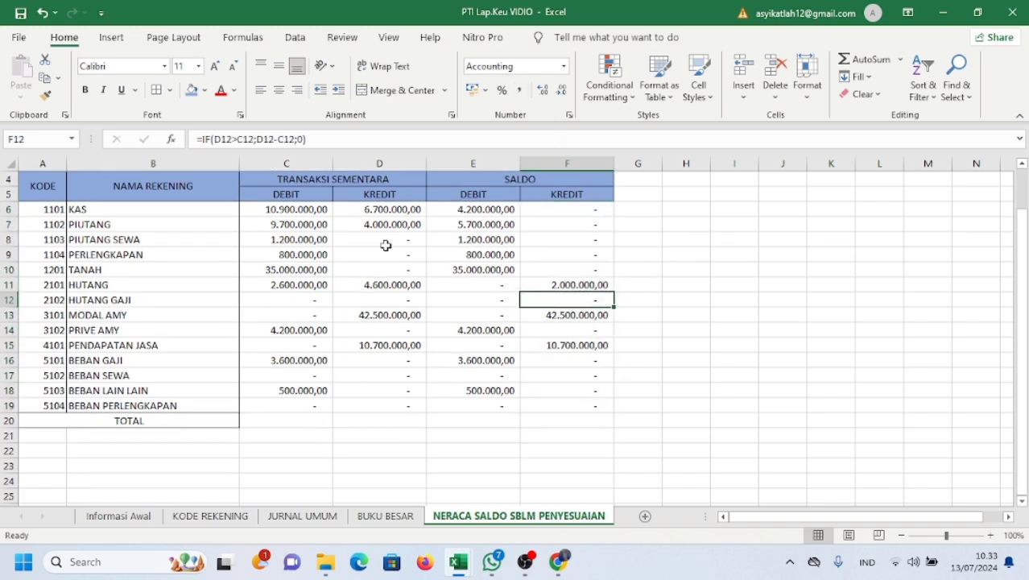
- Sum all four debit and credit columns in the TOTAL row, C20:F20, with AutoSum
{"action": "double_click", "coordinate": [318, 419]}
{"action": "left_click_drag", "start_coordinate": [311, 425], "coordinate": [587, 417]}
{"action": "left_click", "coordinate": [859, 58]}
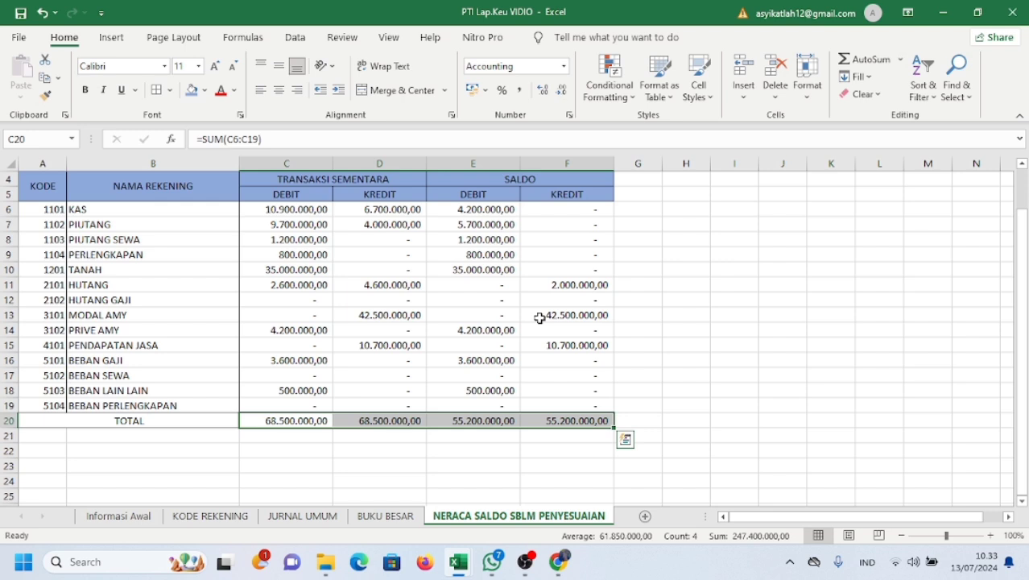
{"action": "left_click", "coordinate": [581, 312]}
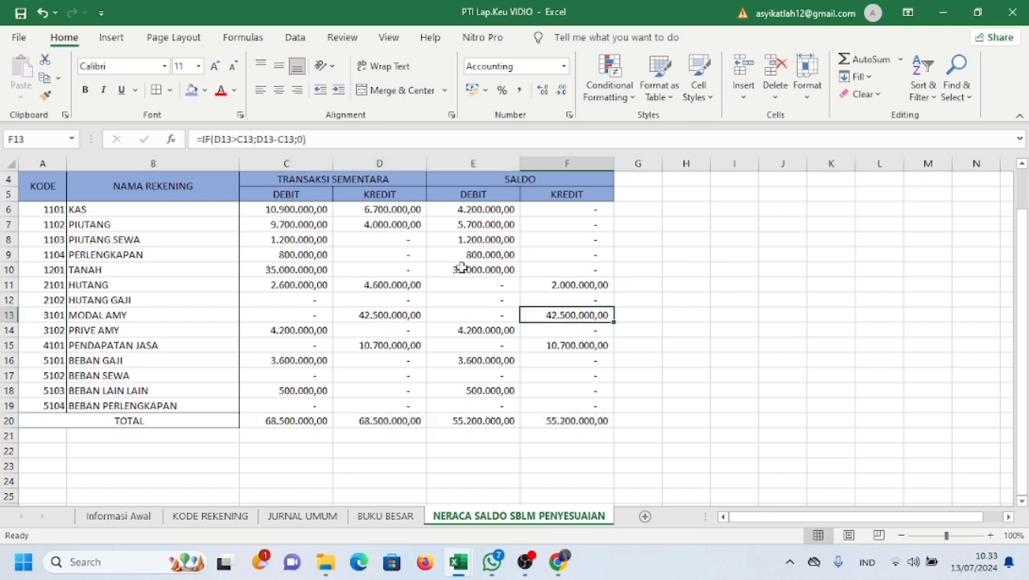
- Apply borders to all cells of the trial balance body and TOTAL row, A6:F20
{"action": "left_click_drag", "start_coordinate": [48, 208], "coordinate": [595, 420]}
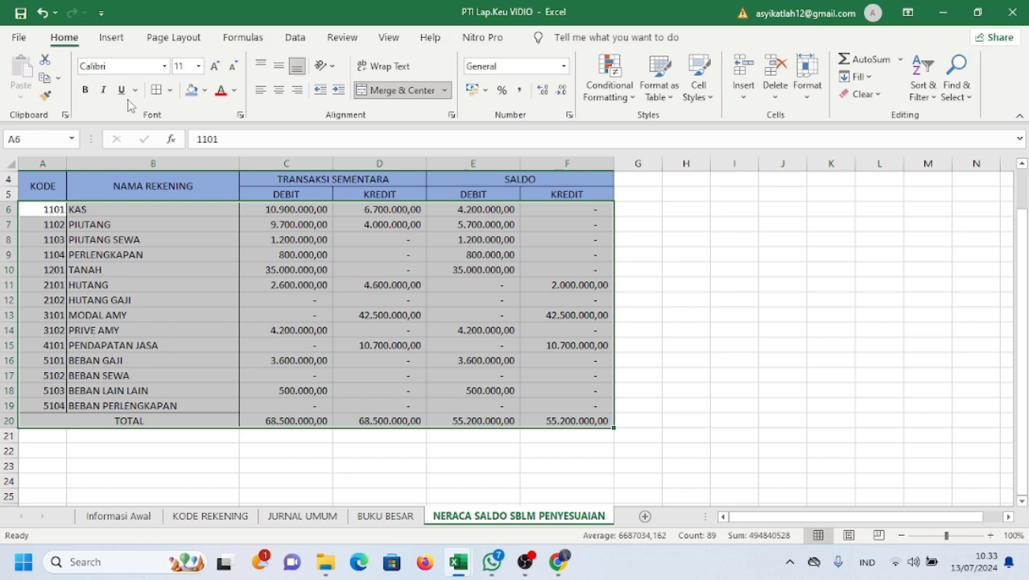
{"action": "left_click", "coordinate": [169, 92]}
{"action": "left_click", "coordinate": [395, 285]}
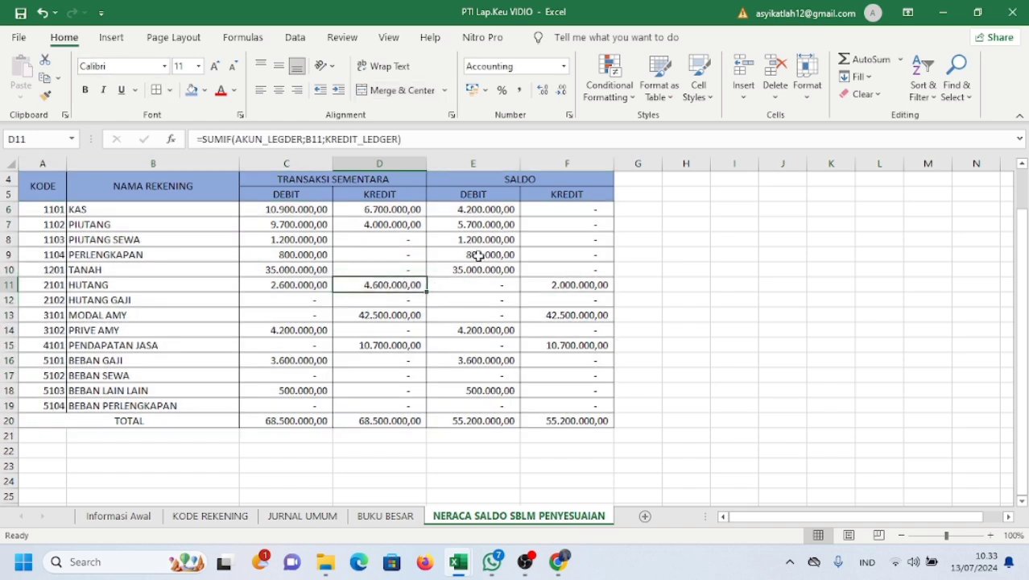
- Make the TOTAL row A20:F20 bold and fill it with a light gold theme colour
{"action": "left_click_drag", "start_coordinate": [201, 418], "coordinate": [596, 421]}
{"action": "left_click", "coordinate": [84, 89]}
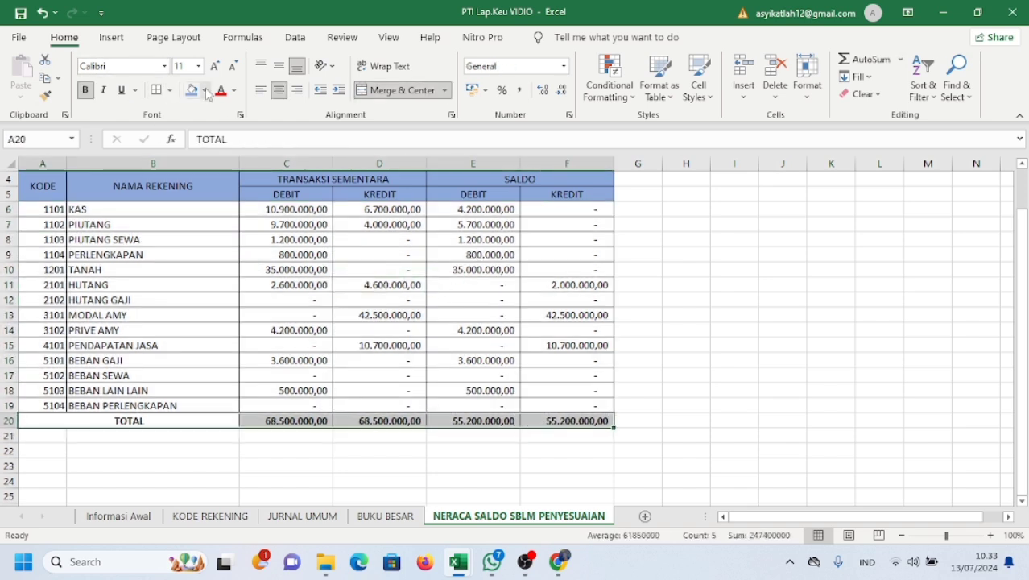
{"action": "left_click", "coordinate": [207, 91]}
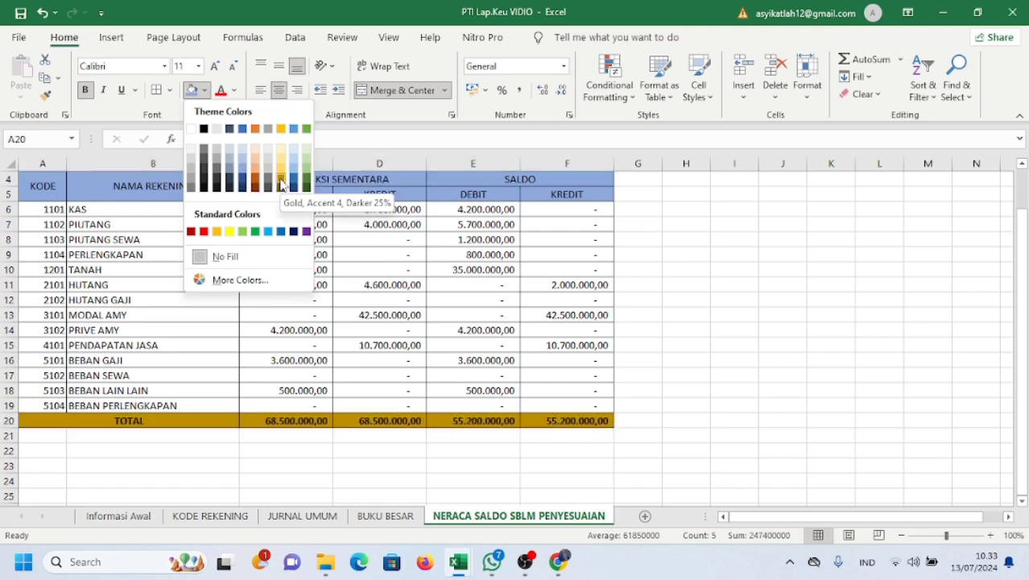
{"action": "left_click", "coordinate": [281, 159]}
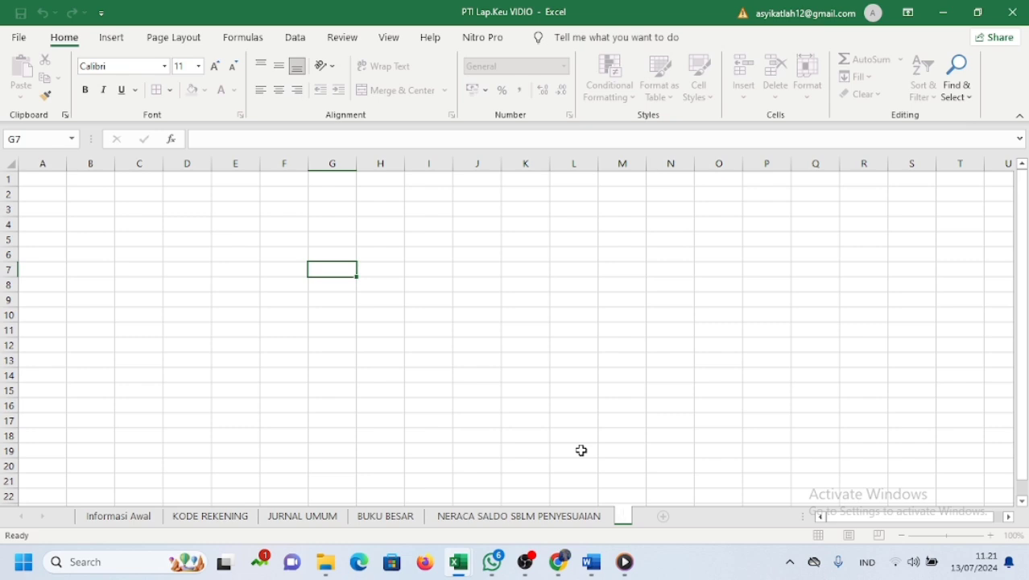
- Rename the new blank sheet as JURNAL PENYESUAIAN
{"action": "type", "text": "JU"}
{"action": "type", "text": "E"}
{"action": "type", "text": "NA"}
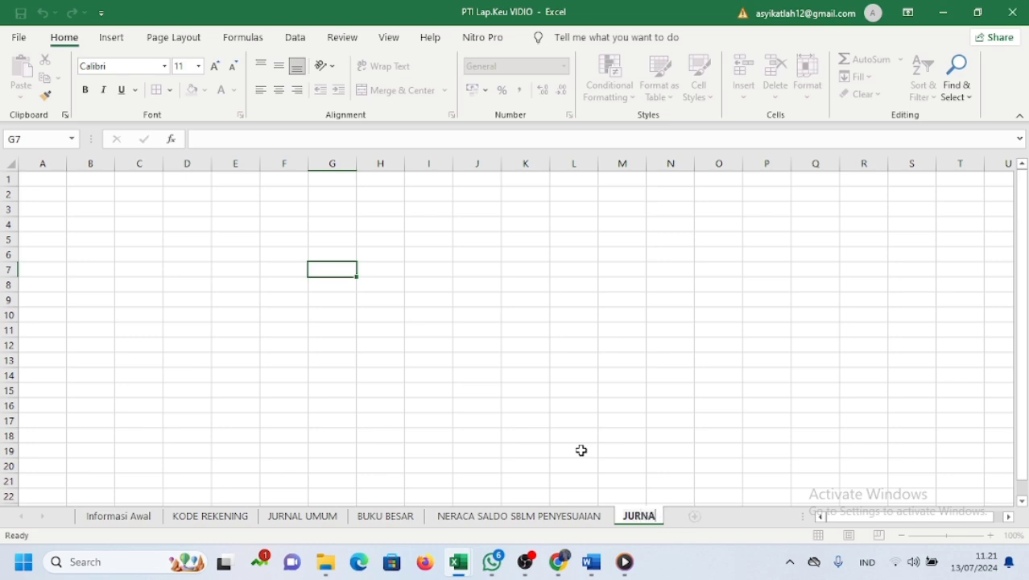
{"action": "type", "text": "L PENYES"}
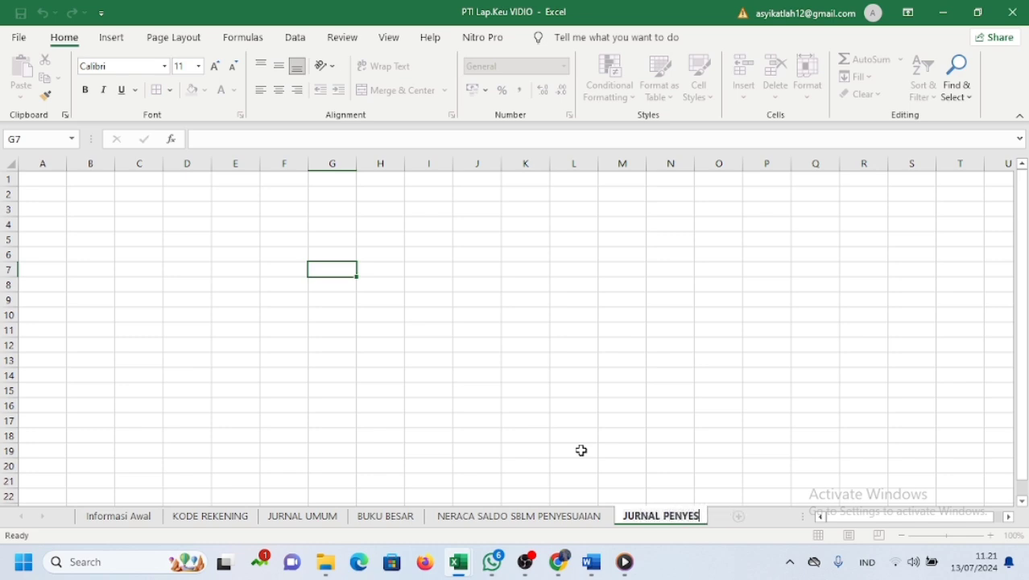
{"action": "type", "text": "UAIAN"}
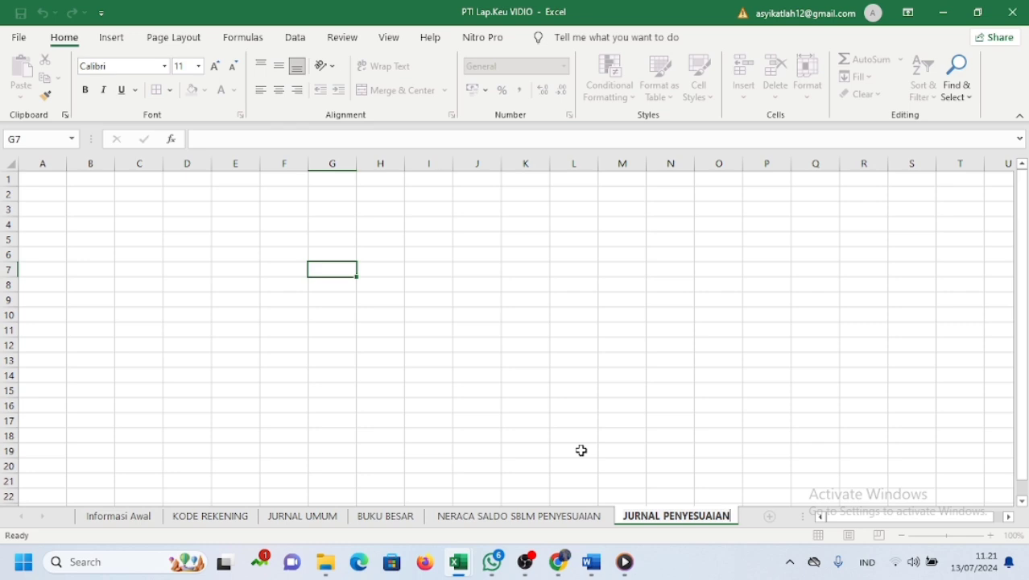
{"action": "key", "text": "Return"}
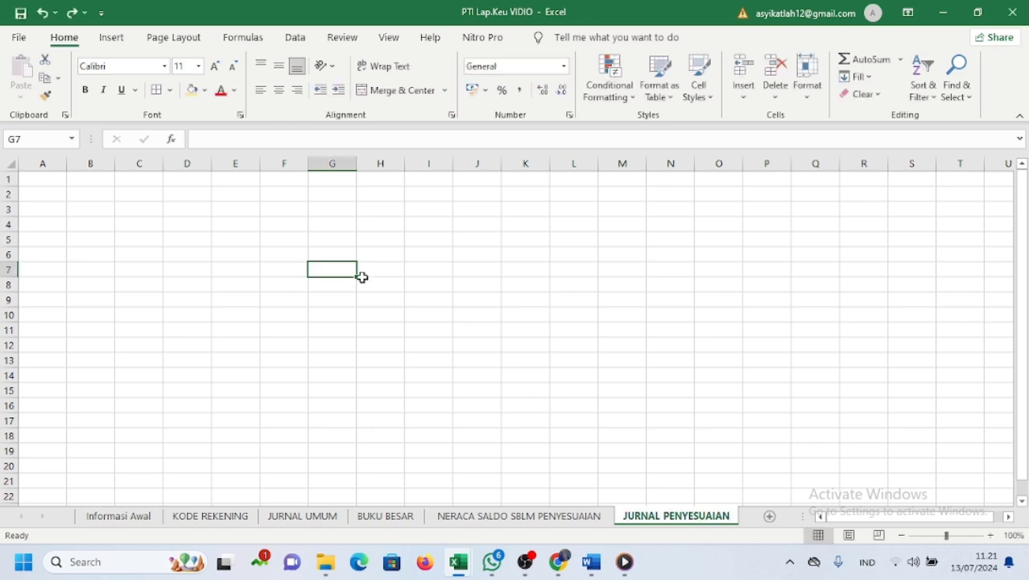
- Copy the title and header block A1:E5 from the JURNAL UMUM sheet and paste it at A1 of JURNAL PENYESUAIAN
{"action": "left_click", "coordinate": [55, 187]}
{"action": "left_click", "coordinate": [55, 175]}
{"action": "left_click", "coordinate": [302, 516]}
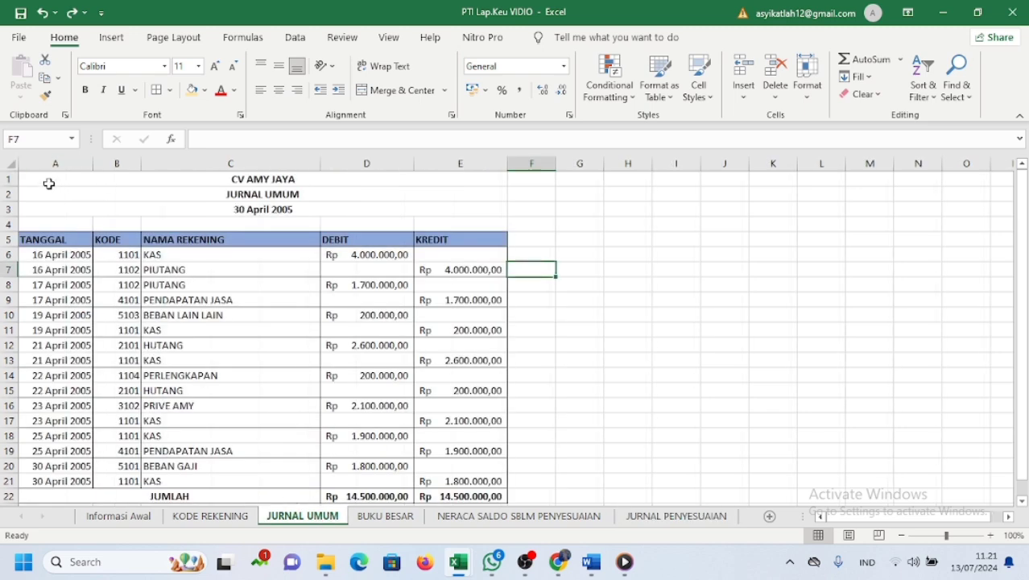
{"action": "left_click_drag", "start_coordinate": [42, 179], "coordinate": [205, 236]}
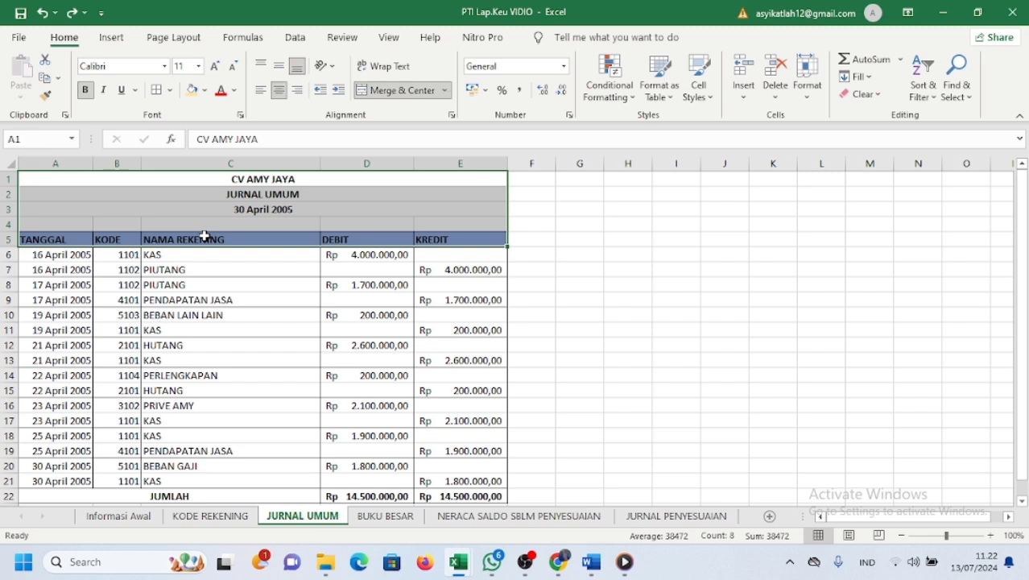
{"action": "left_click", "coordinate": [45, 79]}
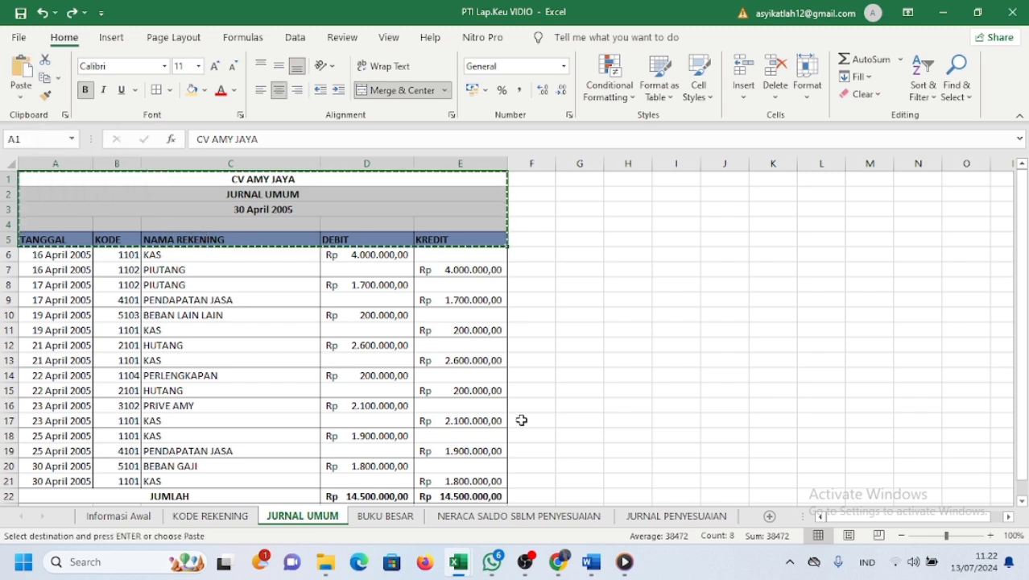
{"action": "left_click", "coordinate": [660, 515]}
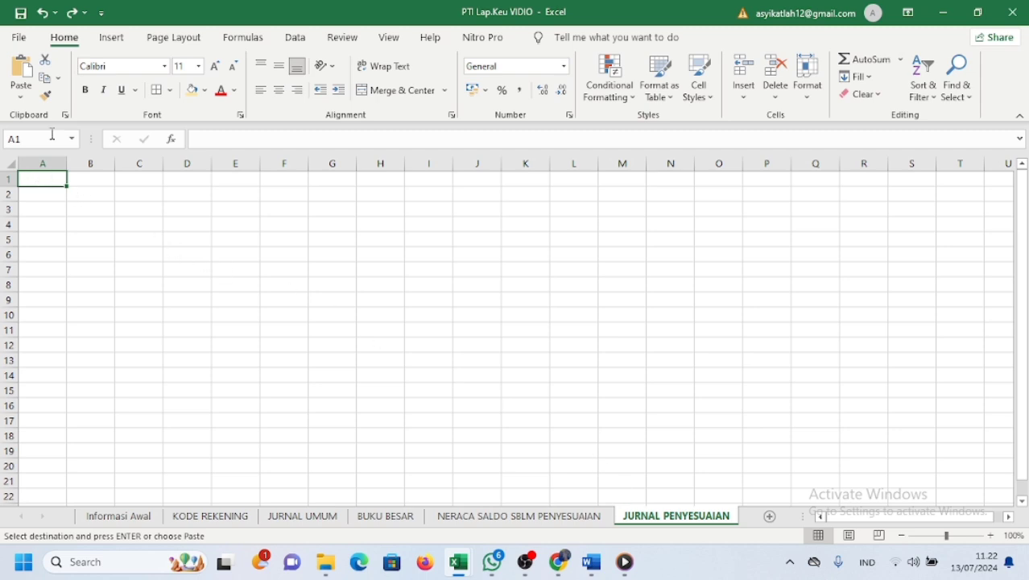
{"action": "left_click", "coordinate": [15, 80]}
{"action": "left_click", "coordinate": [103, 271]}
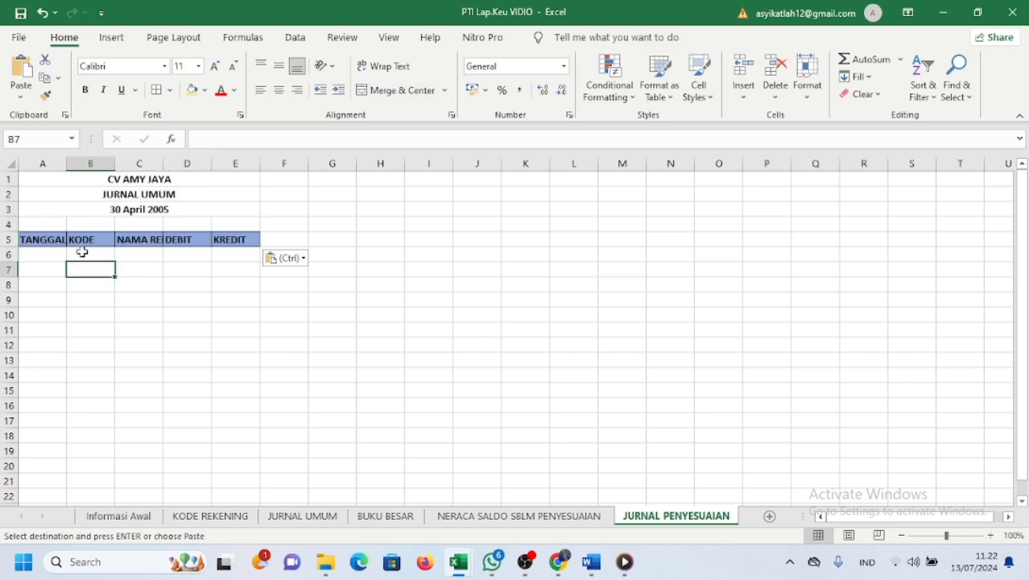
- Change the pasted title in A2 to JURNAL PENYESUAIAN
{"action": "left_click", "coordinate": [194, 198]}
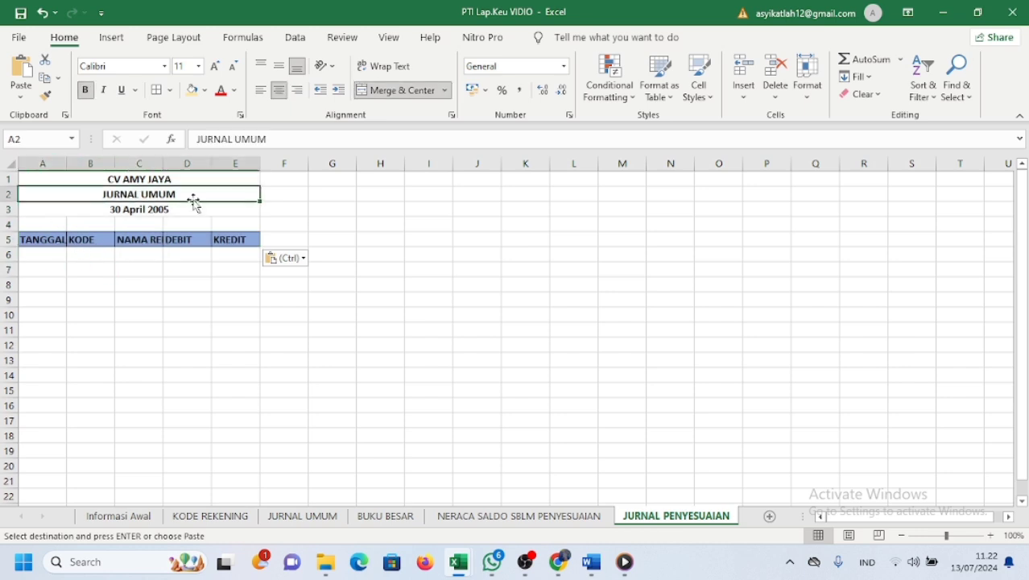
{"action": "double_click", "coordinate": [194, 196]}
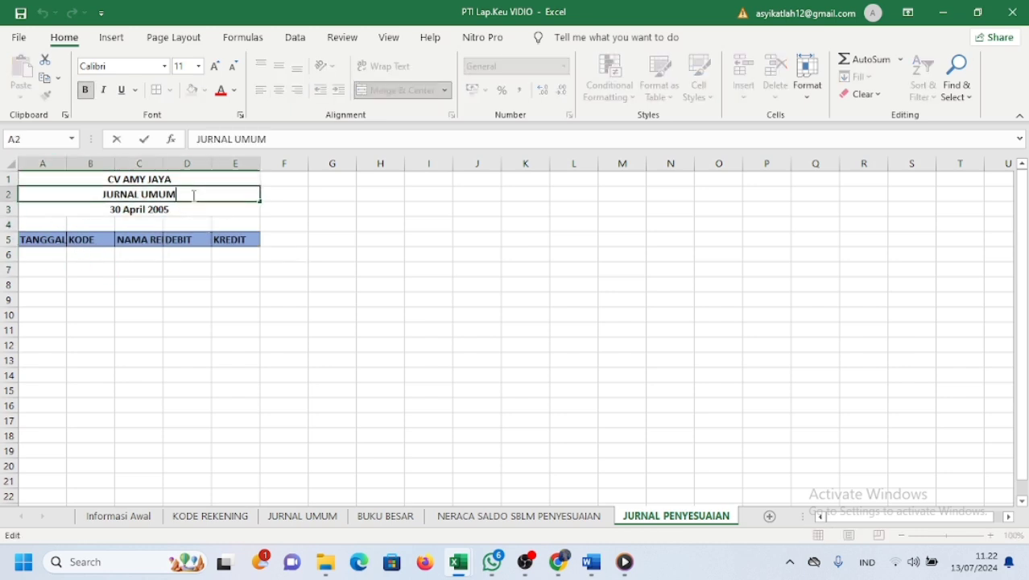
{"action": "key", "text": "BackSpace"}
{"action": "key", "text": "BackSpace"}
{"action": "key", "text": "BackSpace"}
{"action": "key", "text": "BackSpace"}
{"action": "type", "text": "PEN"}
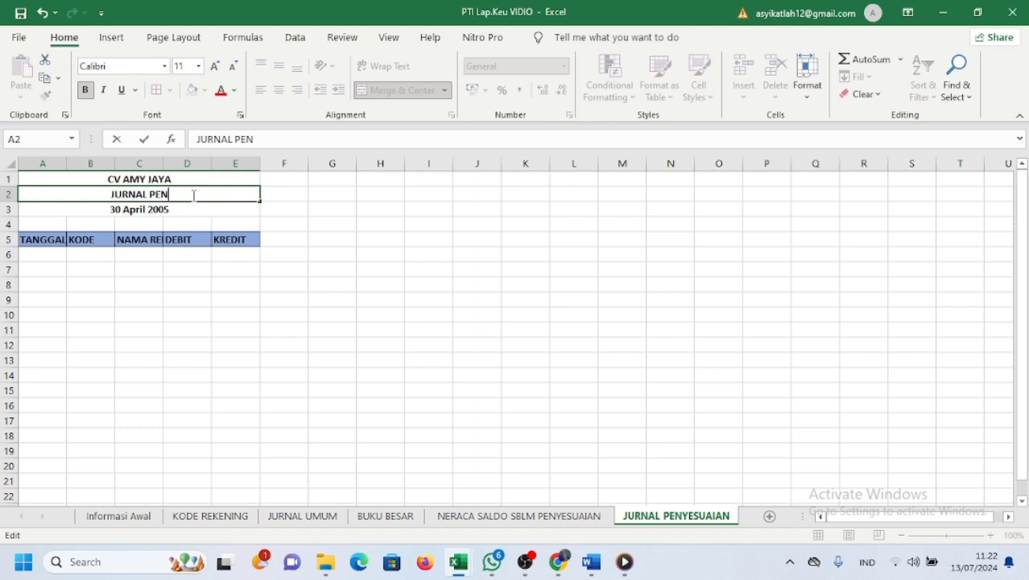
{"action": "type", "text": "YESUAIAN"}
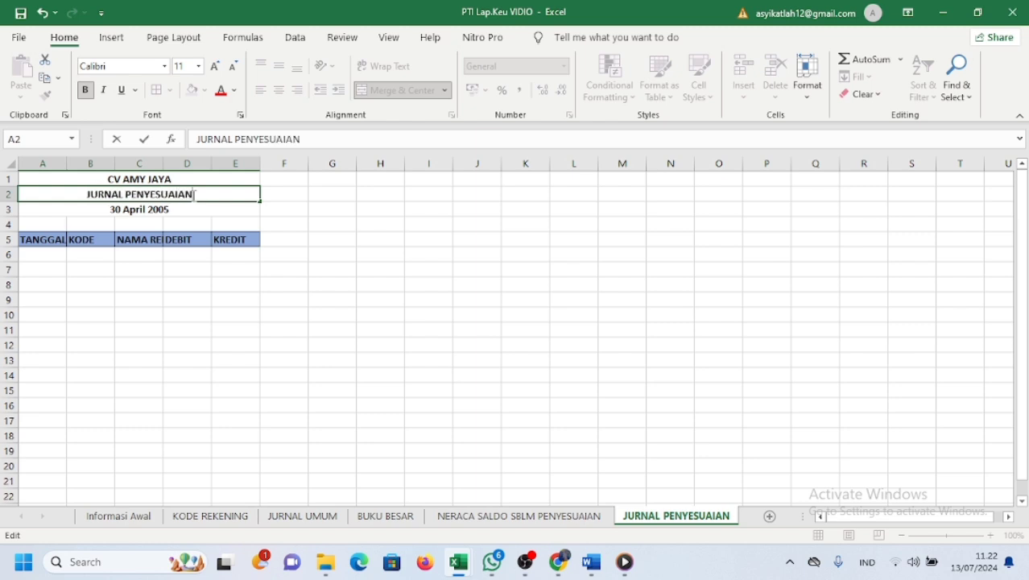
{"action": "key", "text": "Return"}
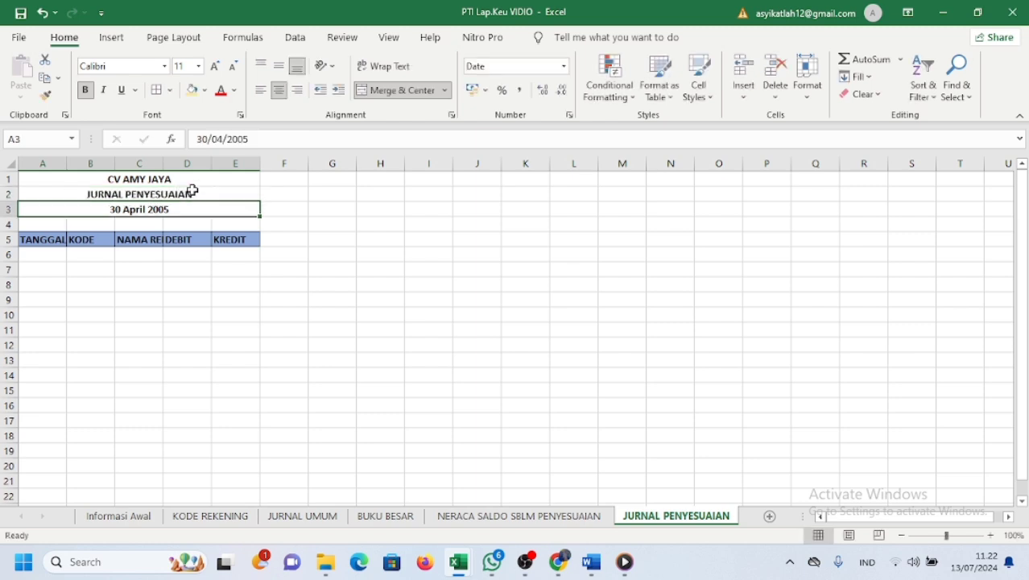
- Widen columns A, C, D and E of the adjusting journal to match the general journal layout
{"action": "left_click", "coordinate": [56, 164]}
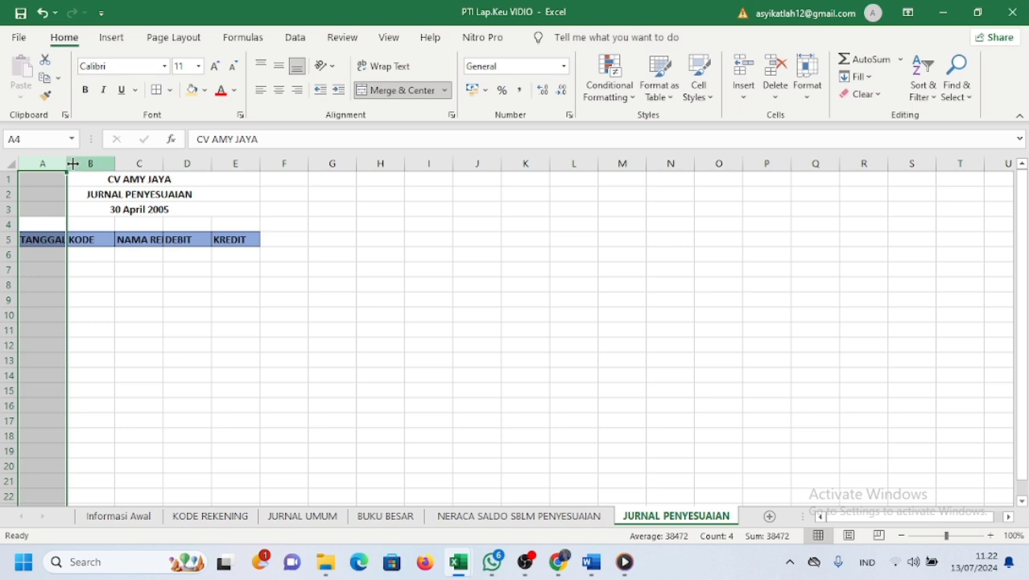
{"action": "left_click_drag", "start_coordinate": [71, 163], "coordinate": [100, 165]}
{"action": "left_click", "coordinate": [168, 163]}
{"action": "left_click_drag", "start_coordinate": [197, 164], "coordinate": [322, 191]}
{"action": "left_click", "coordinate": [346, 163]}
{"action": "left_click_drag", "start_coordinate": [375, 163], "coordinate": [508, 174]}
{"action": "left_click", "coordinate": [441, 164]}
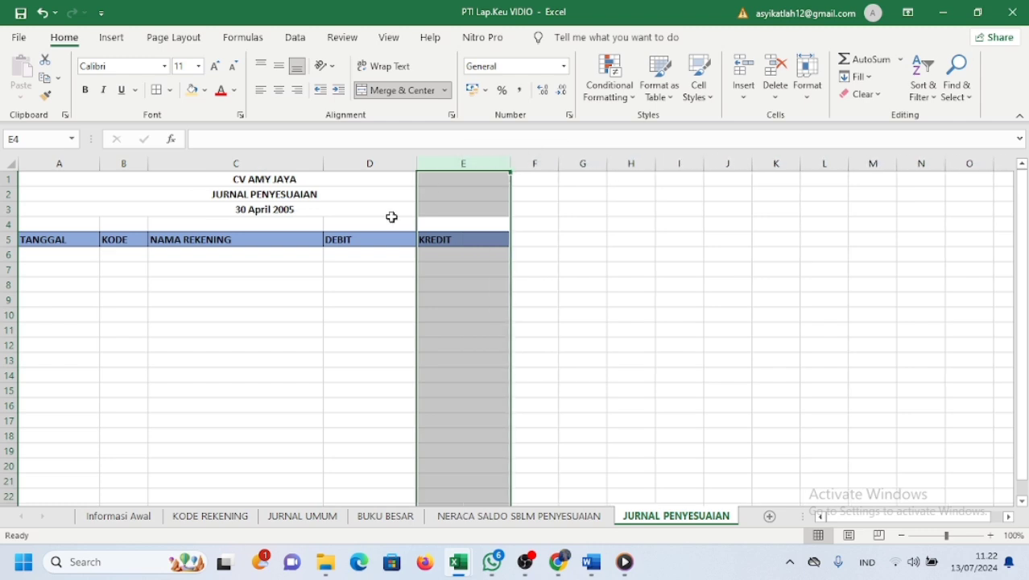
- Centre the column headings TANGGAL through KREDIT in A5:E5
{"action": "left_click", "coordinate": [90, 236]}
{"action": "left_click_drag", "start_coordinate": [89, 236], "coordinate": [459, 240]}
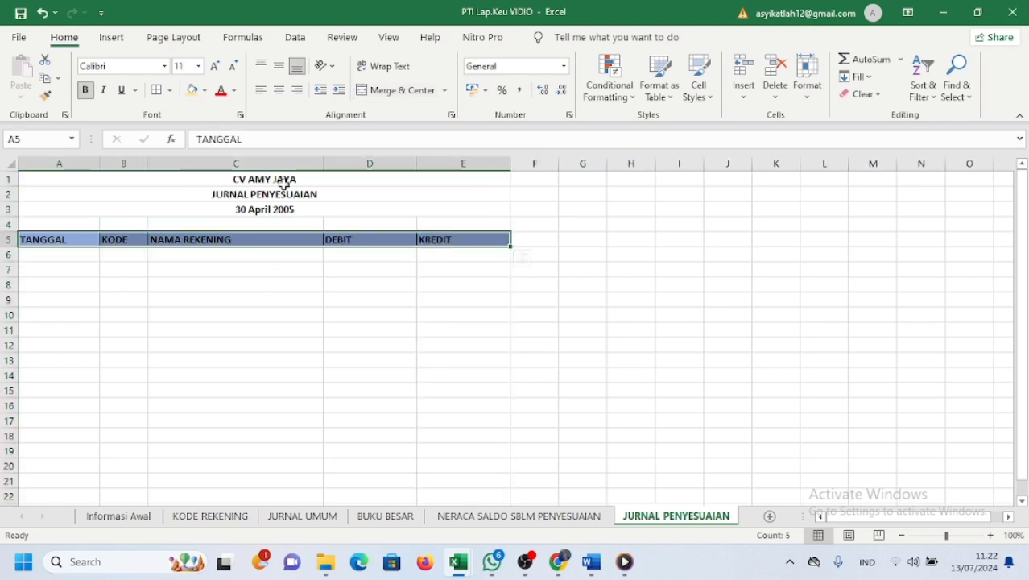
{"action": "left_click", "coordinate": [278, 89]}
{"action": "left_click", "coordinate": [235, 284]}
{"action": "left_click", "coordinate": [72, 254]}
{"action": "left_click", "coordinate": [195, 258]}
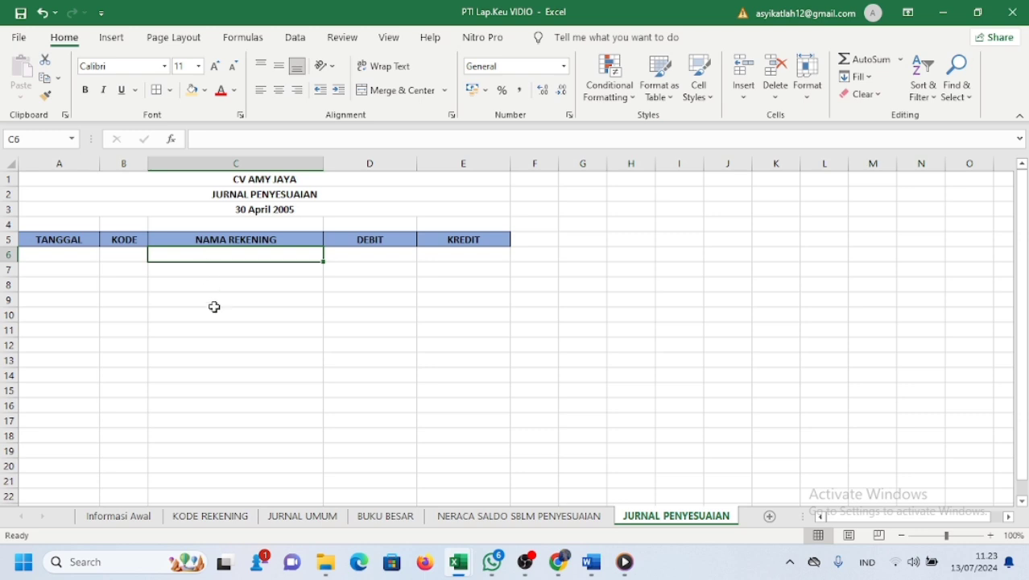
- Check the account name formula in JURNAL UMUM and enter =VLOOKUP(B6;NS_AWAL;2;0) in C6 of JURNAL PENYESUAIAN
{"action": "left_click", "coordinate": [303, 516]}
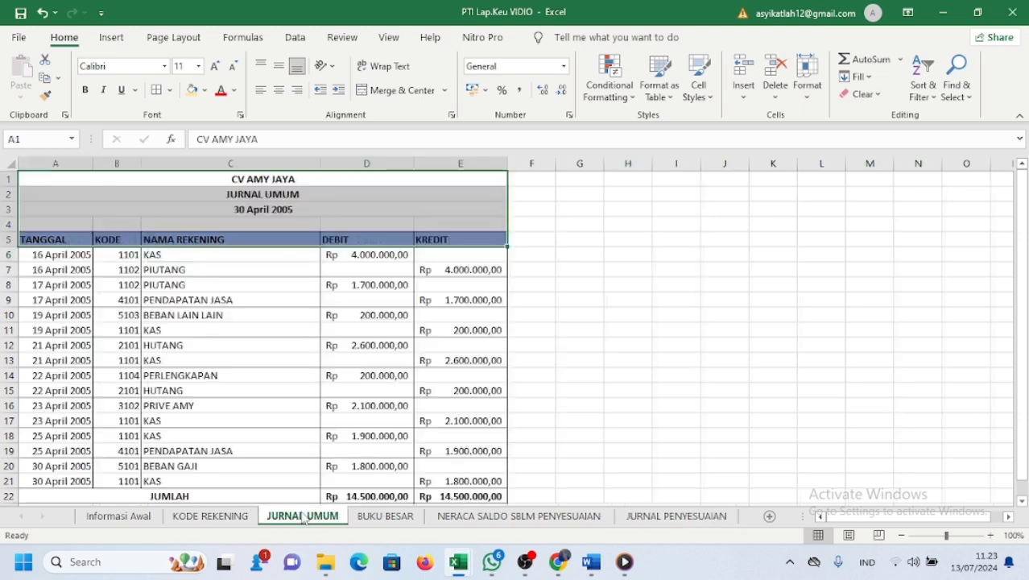
{"action": "left_click", "coordinate": [306, 313]}
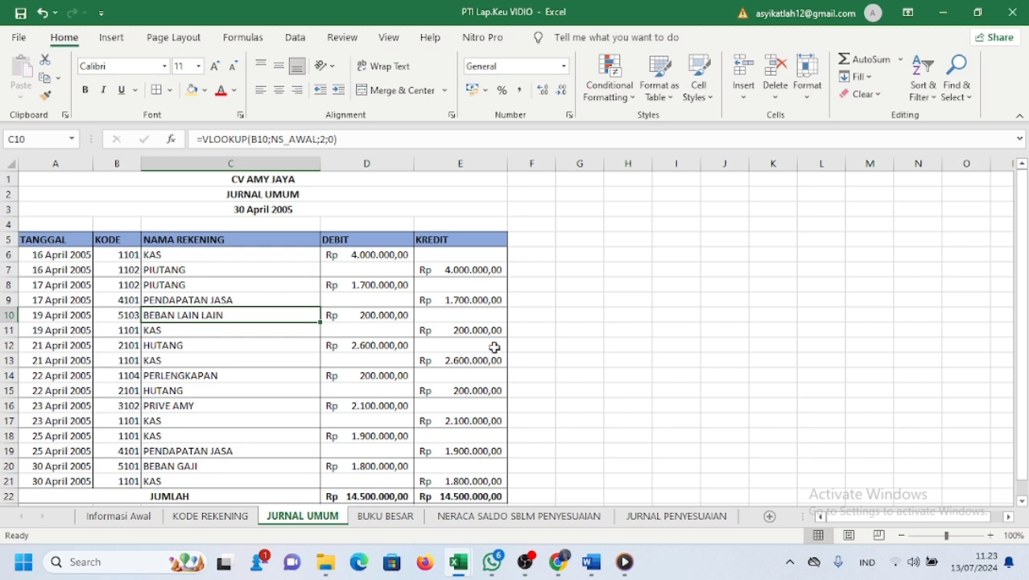
{"action": "left_click", "coordinate": [682, 518]}
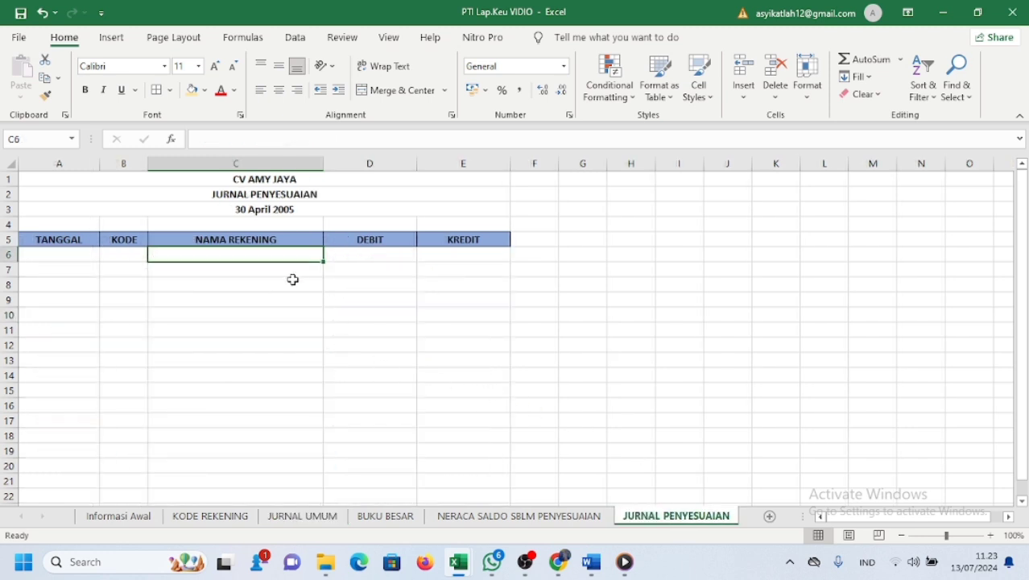
{"action": "double_click", "coordinate": [294, 254]}
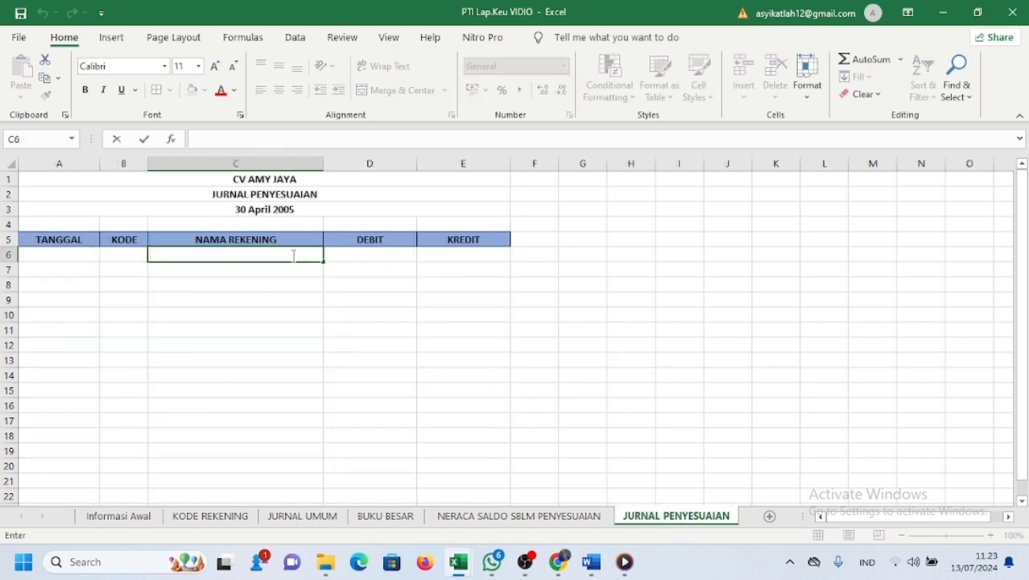
{"action": "type", "text": "="}
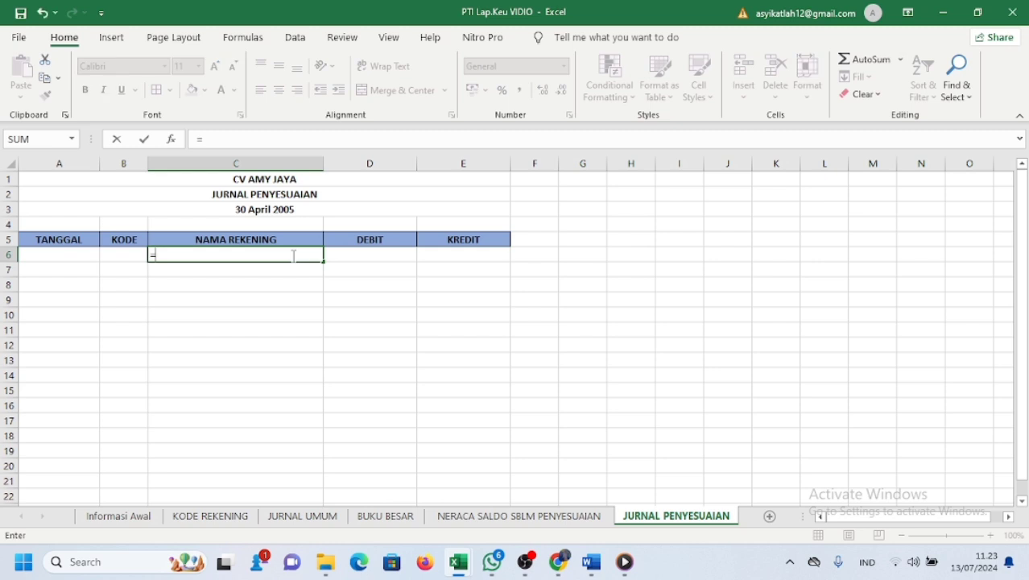
{"action": "type", "text": "V"}
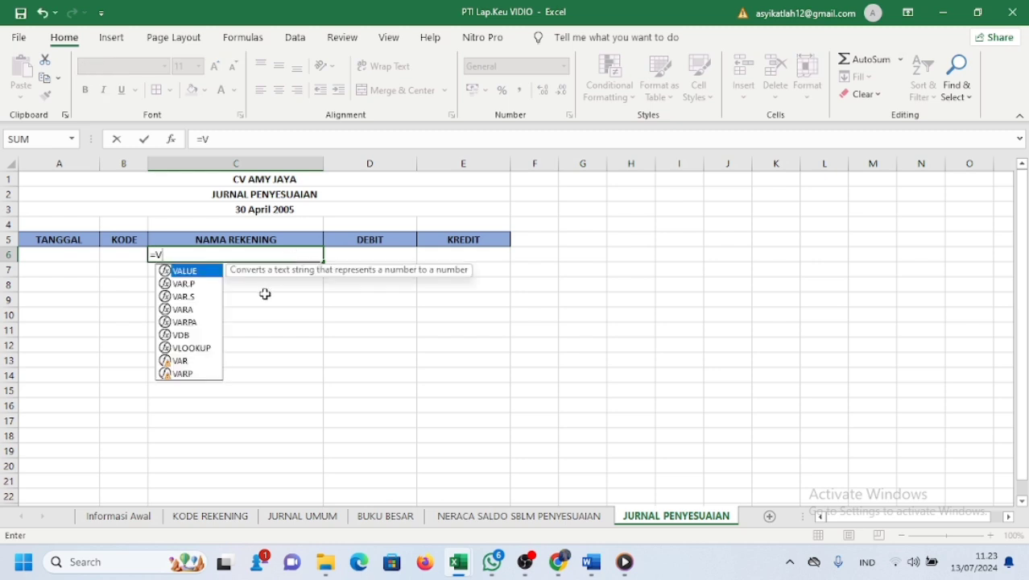
{"action": "double_click", "coordinate": [194, 349]}
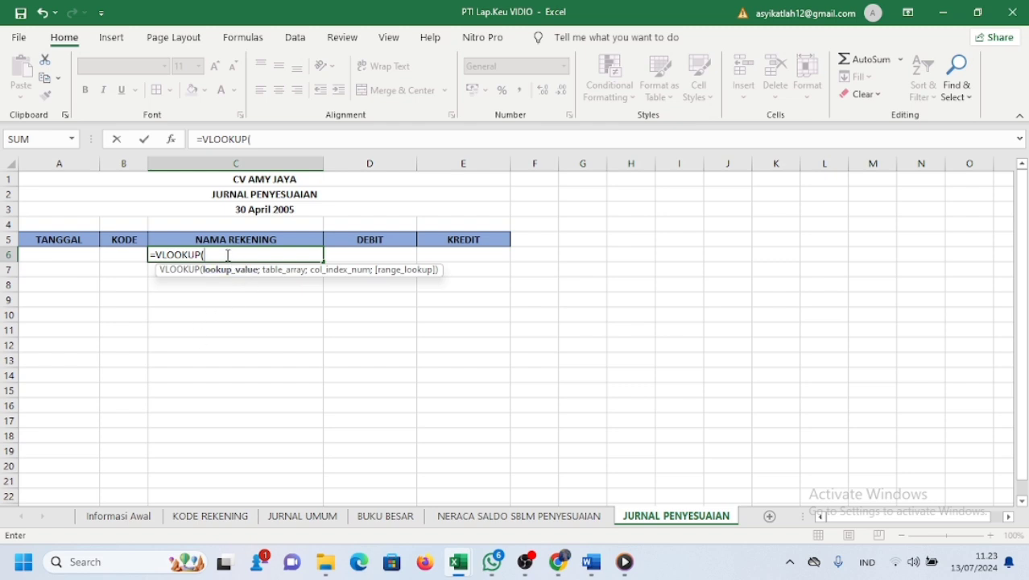
{"action": "left_click", "coordinate": [129, 255]}
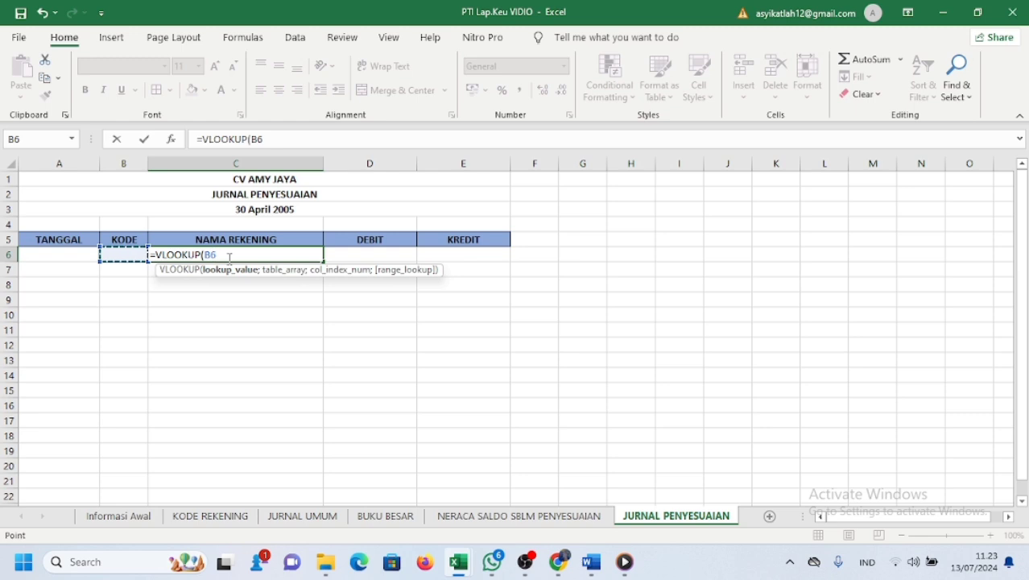
{"action": "type", "text": ";"}
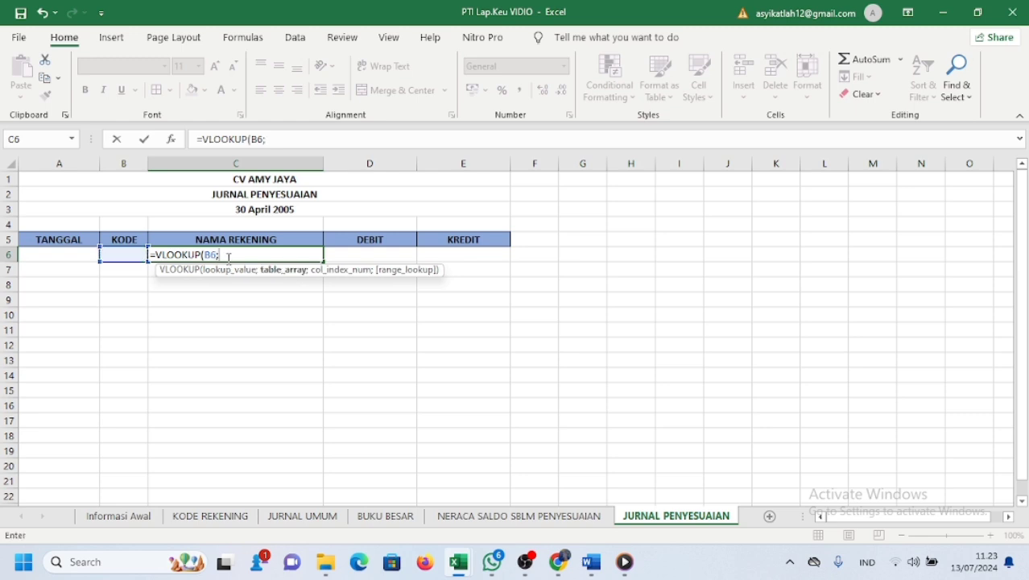
{"action": "type", "text": "NC"}
{"action": "key", "text": "BackSpace"}
{"action": "type", "text": "S"}
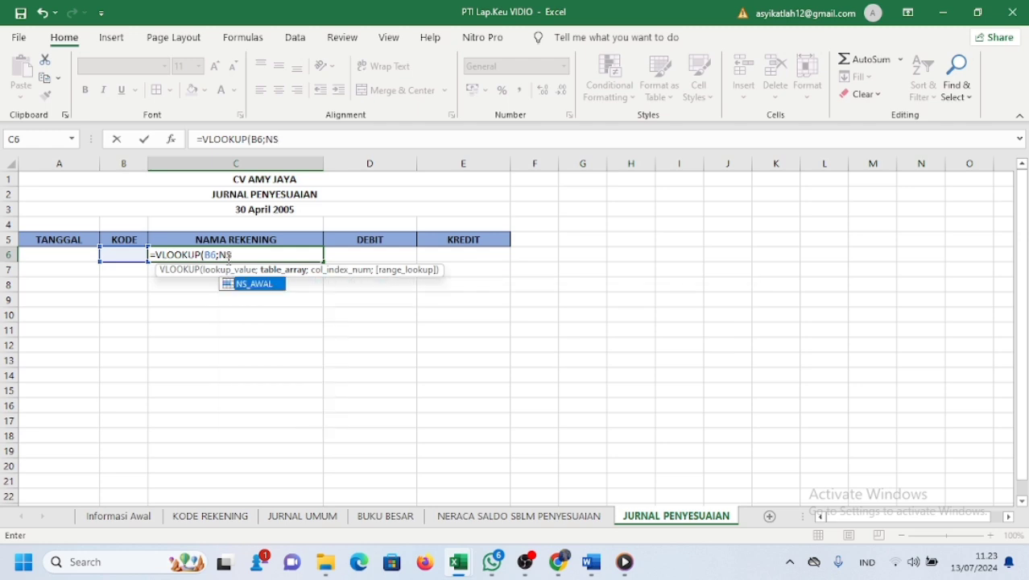
{"action": "double_click", "coordinate": [265, 284]}
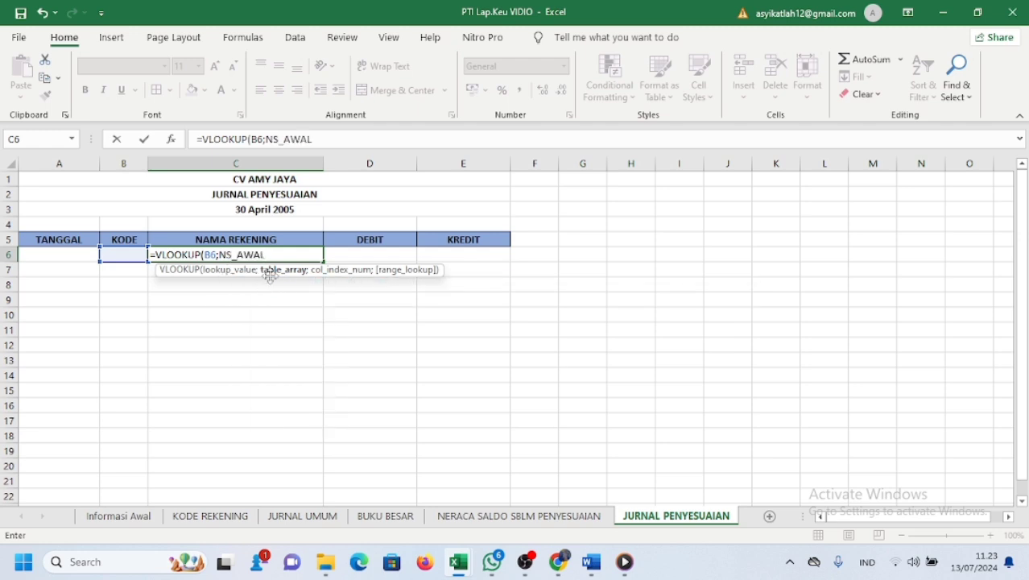
{"action": "type", "text": ";"}
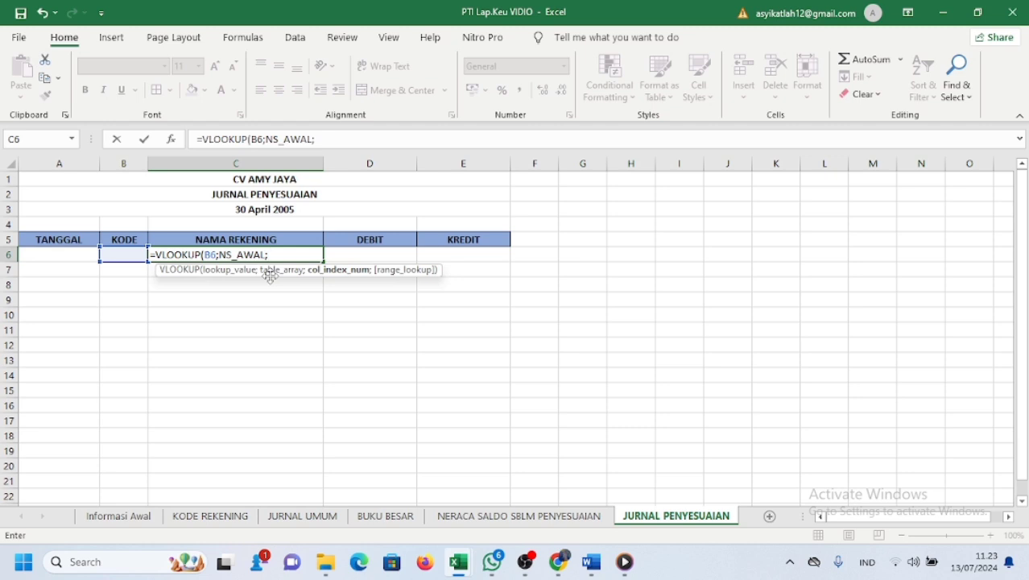
{"action": "type", "text": "2;0"}
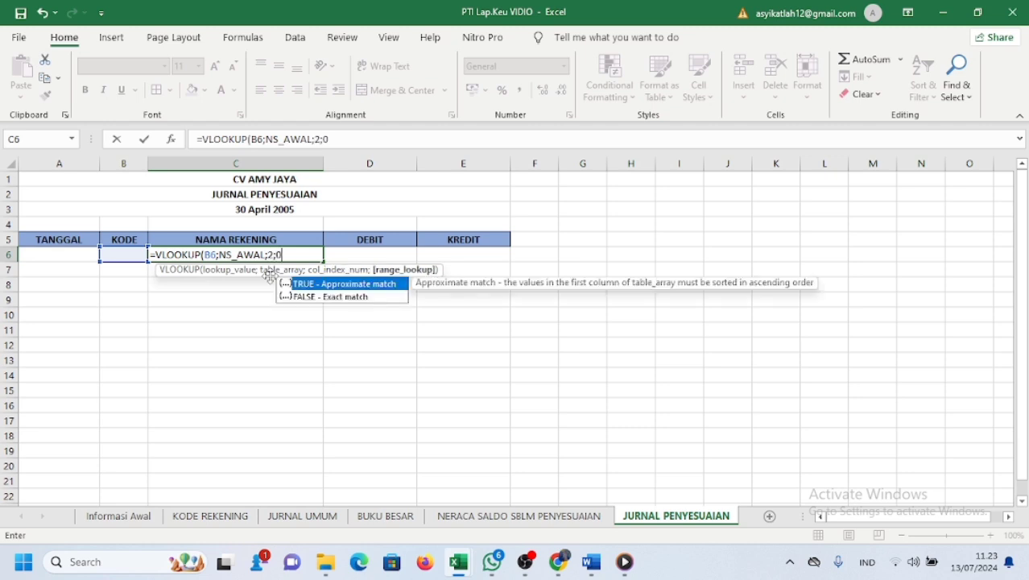
{"action": "key", "text": "Return"}
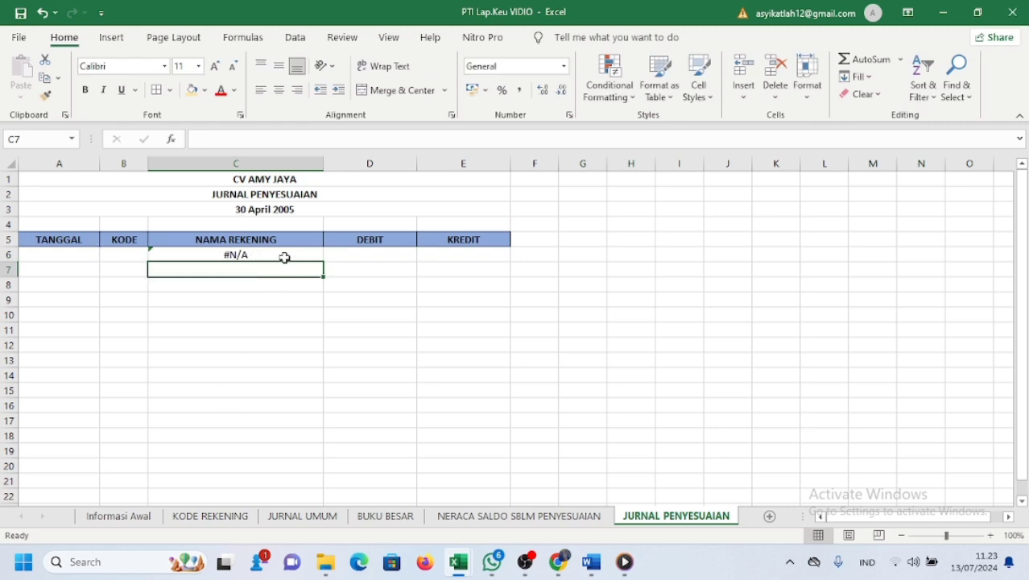
- Fill the account name lookup formula from C6 down to C12
{"action": "left_click", "coordinate": [271, 256]}
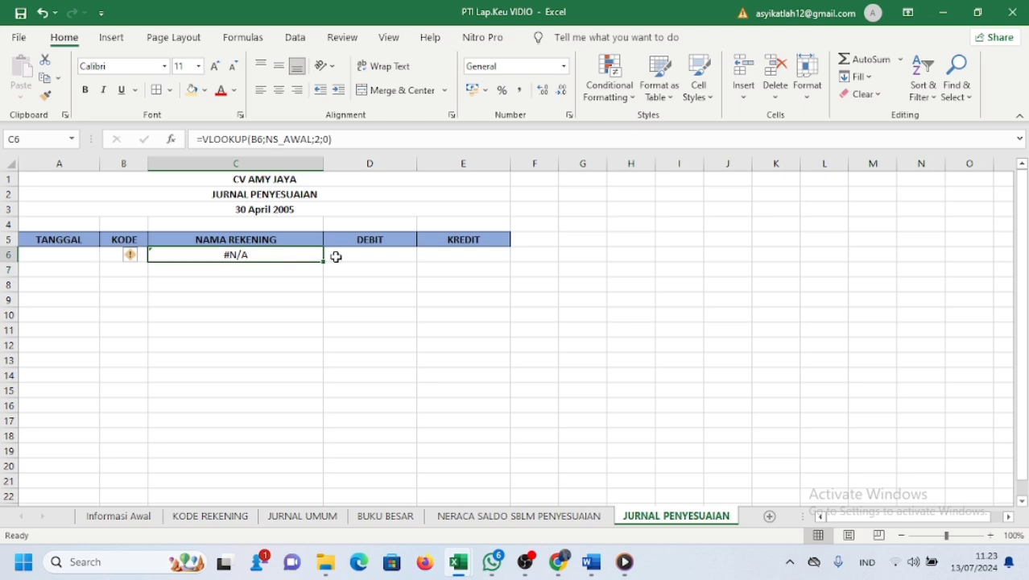
{"action": "left_click_drag", "start_coordinate": [325, 263], "coordinate": [326, 354]}
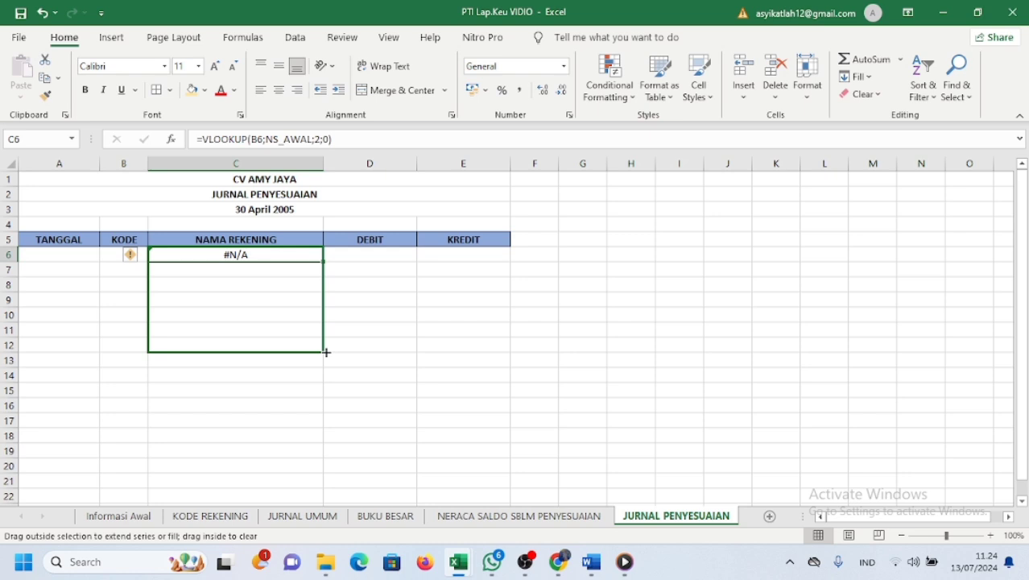
{"action": "left_click_drag", "start_coordinate": [326, 352], "coordinate": [324, 353]}
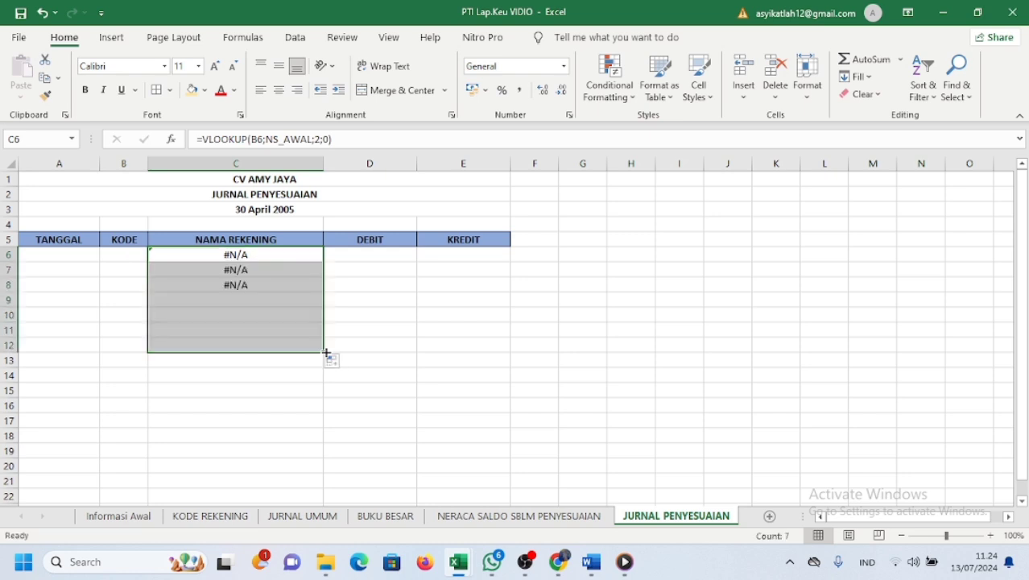
- Review the list of data requiring adjustment on the Informasi Awal sheet, beside the transaction table
{"action": "double_click", "coordinate": [140, 254]}
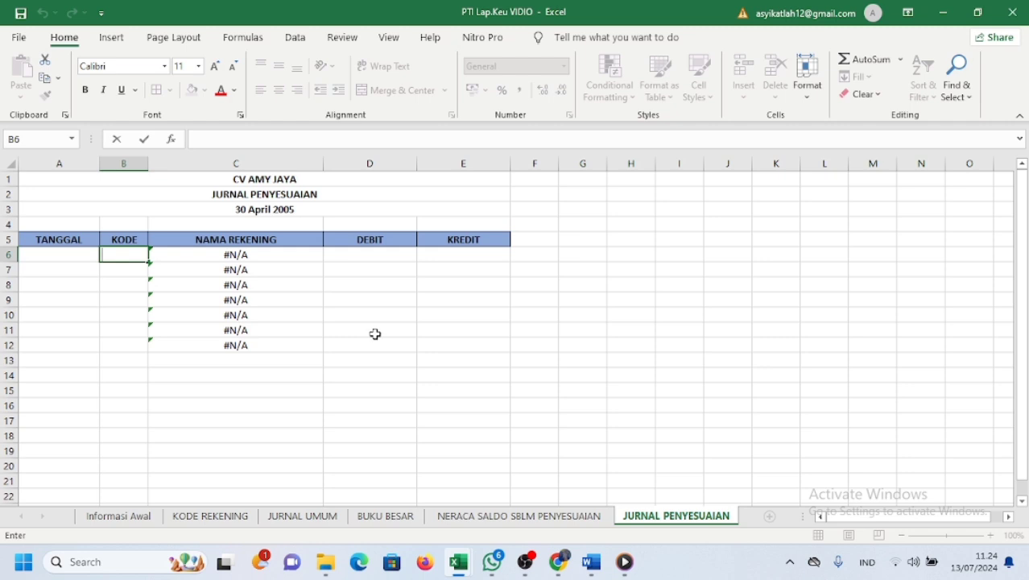
{"action": "left_click", "coordinate": [146, 517]}
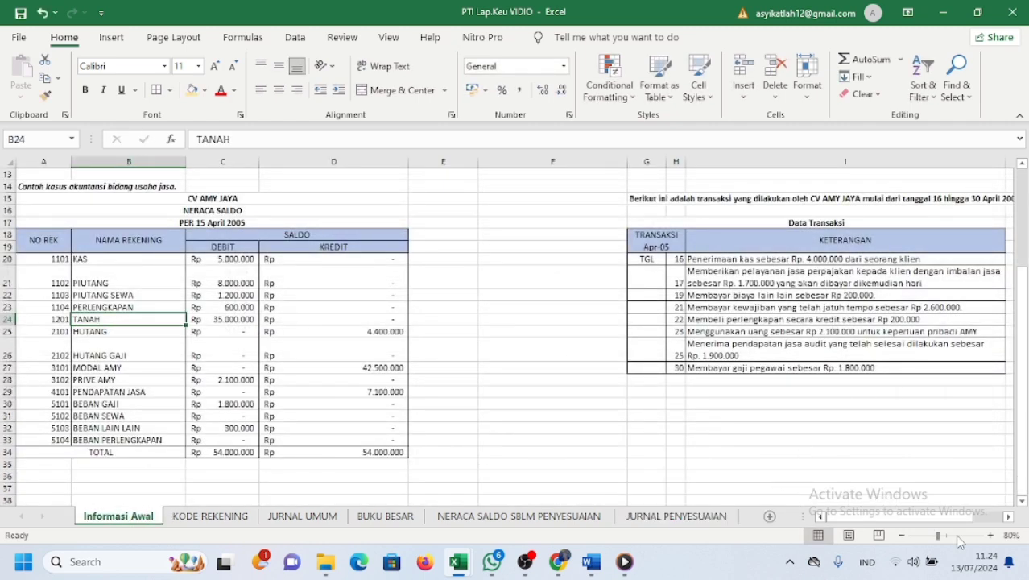
{"action": "left_click", "coordinate": [1009, 519]}
{"action": "left_click", "coordinate": [1009, 519]}
{"action": "left_click", "coordinate": [1008, 518]}
{"action": "left_click", "coordinate": [1009, 518]}
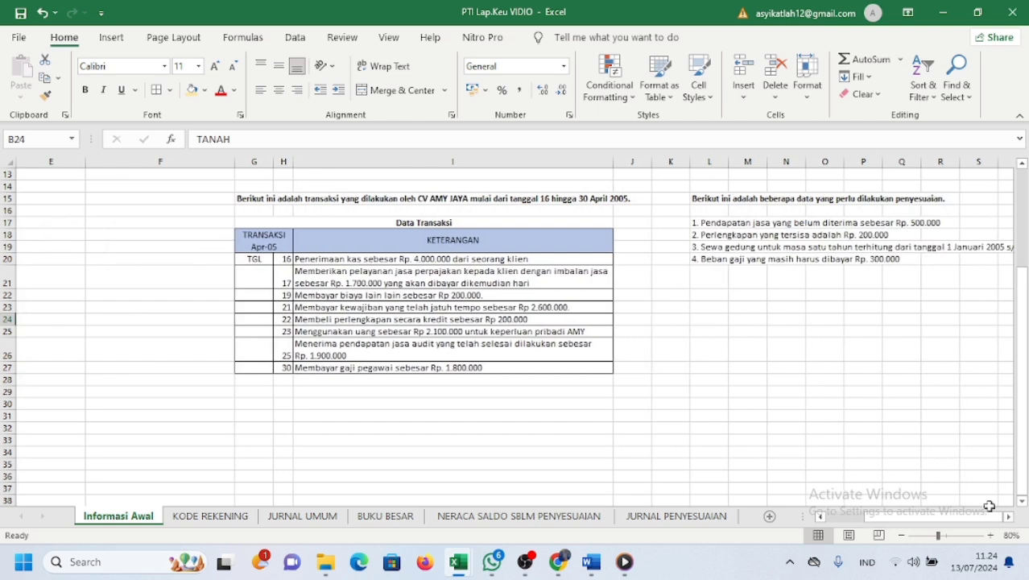
{"action": "left_click", "coordinate": [1008, 518]}
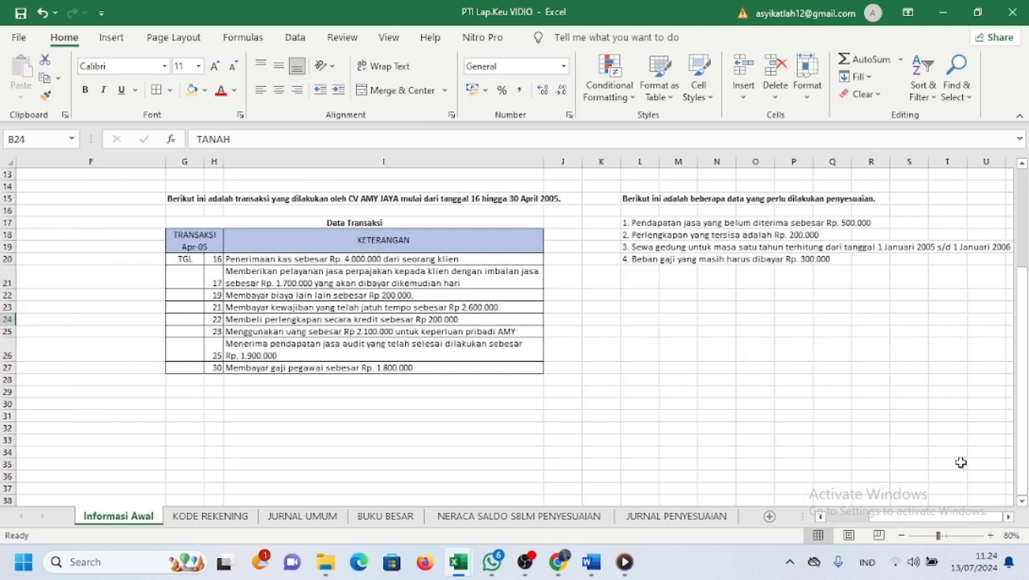
- Enter account codes 1102 in B6 and 4101 in B7 of JURNAL PENYESUAIAN for the unreceived service income
{"action": "left_click", "coordinate": [1007, 518]}
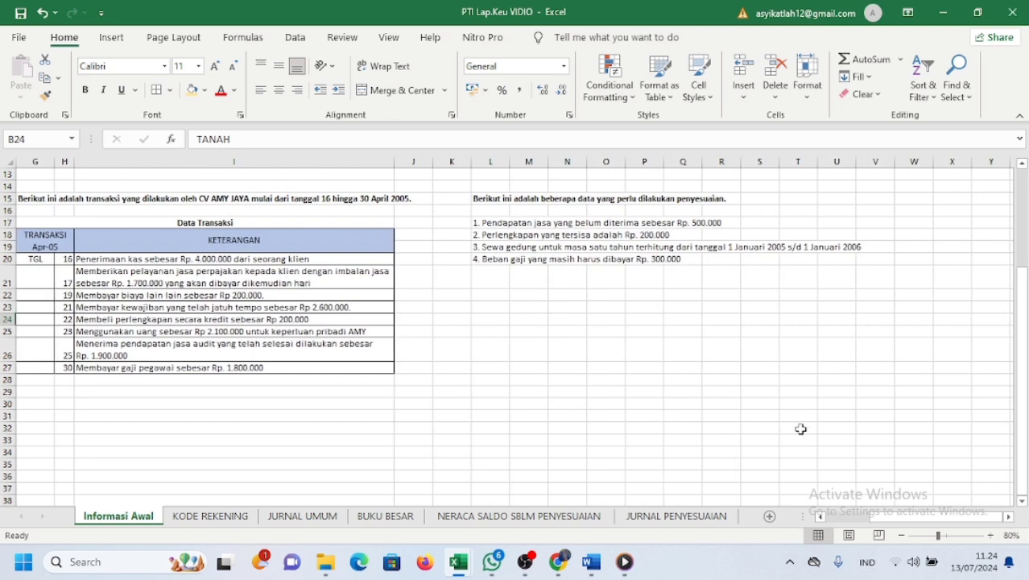
{"action": "scroll", "coordinate": [800, 428], "scroll_direction": "up", "scroll_amount": 3}
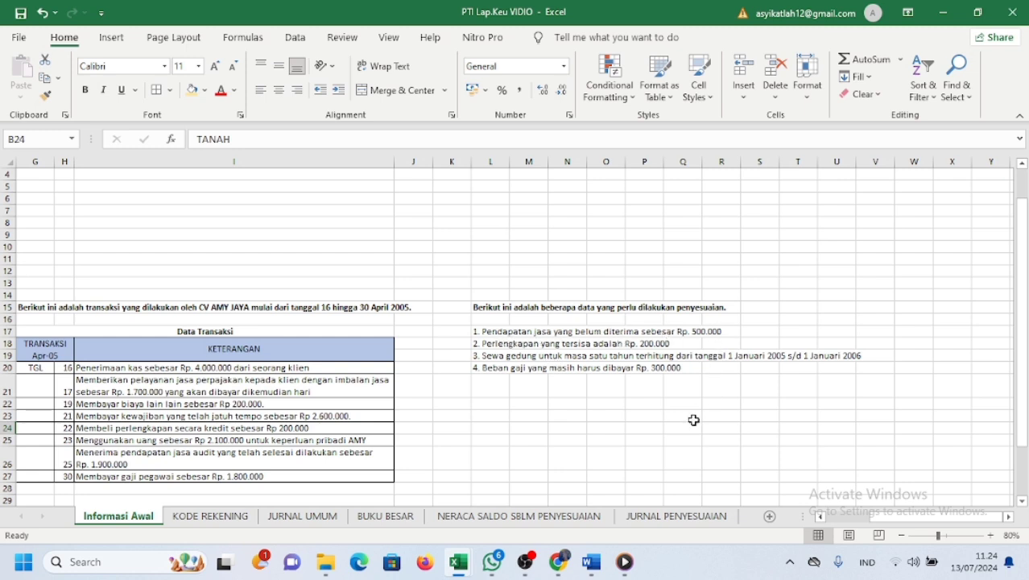
{"action": "left_click", "coordinate": [711, 517]}
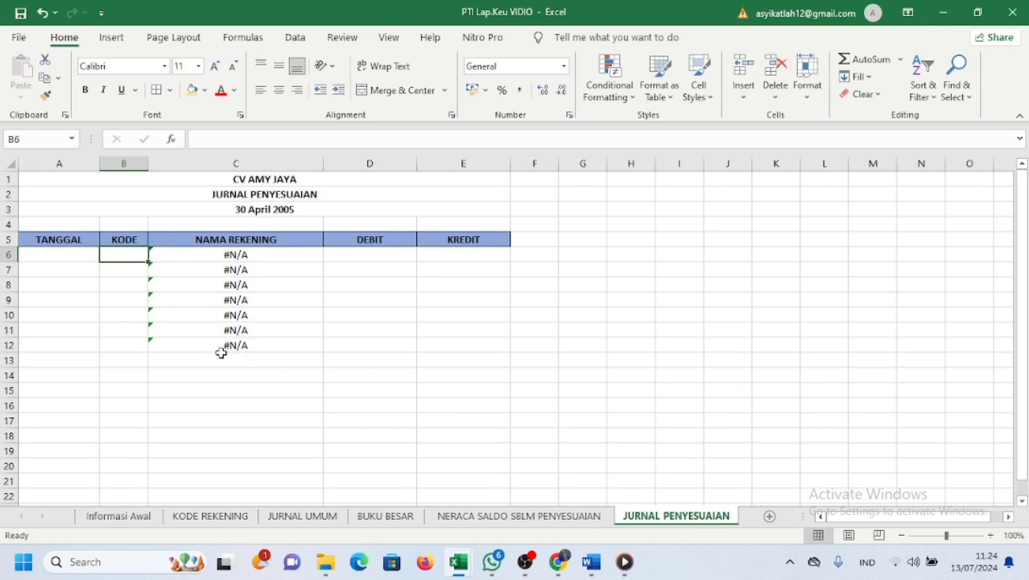
{"action": "double_click", "coordinate": [132, 254]}
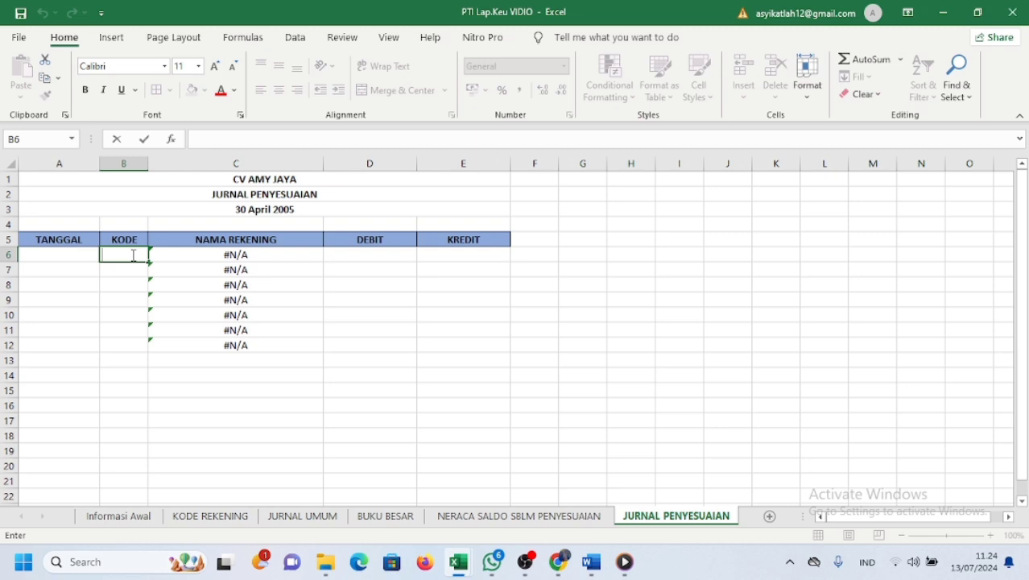
{"action": "type", "text": "1102"}
{"action": "key", "text": "Return"}
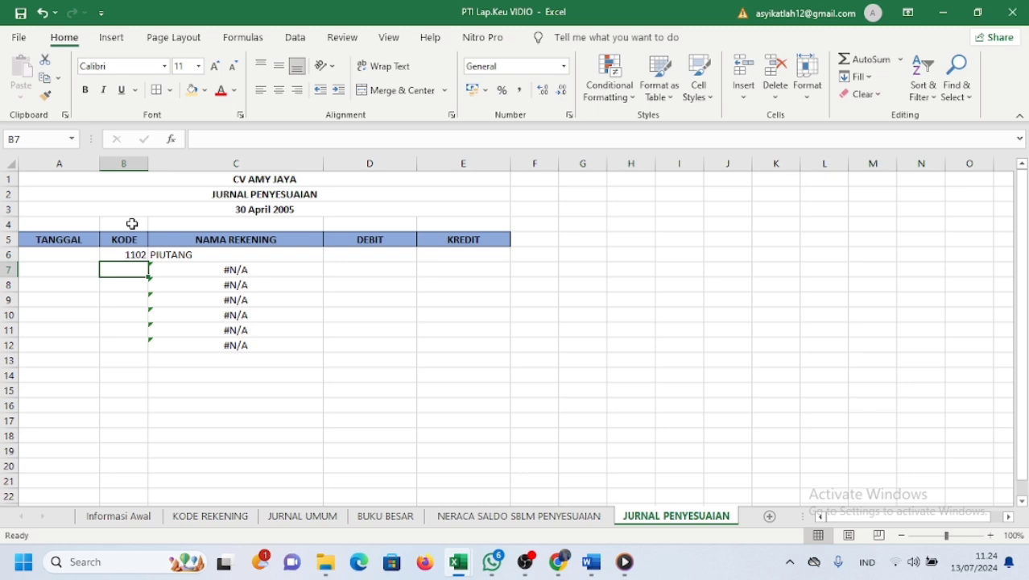
{"action": "type", "text": "4"}
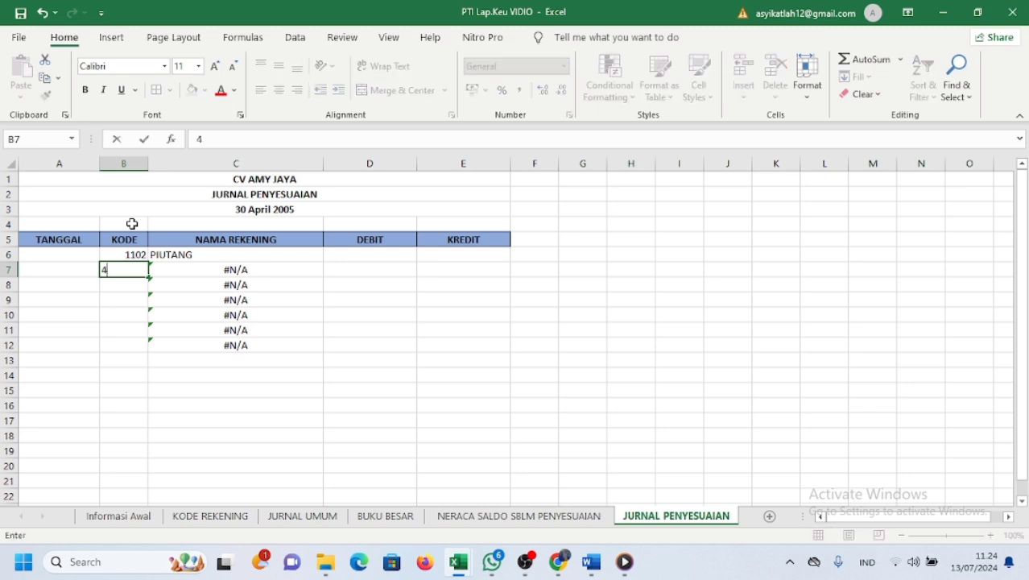
{"action": "key", "text": "Return"}
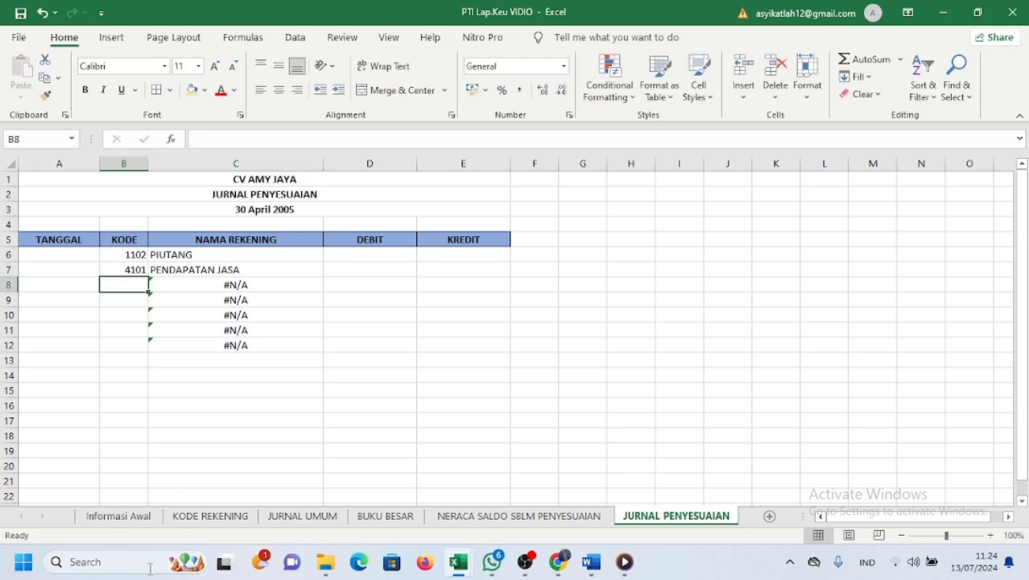
- Check the unreceived service income amount on Informasi Awal and enter 500000 as PIUTANG debit in D6 and PENDAPATAN JASA credit in E7
{"action": "left_click", "coordinate": [119, 516]}
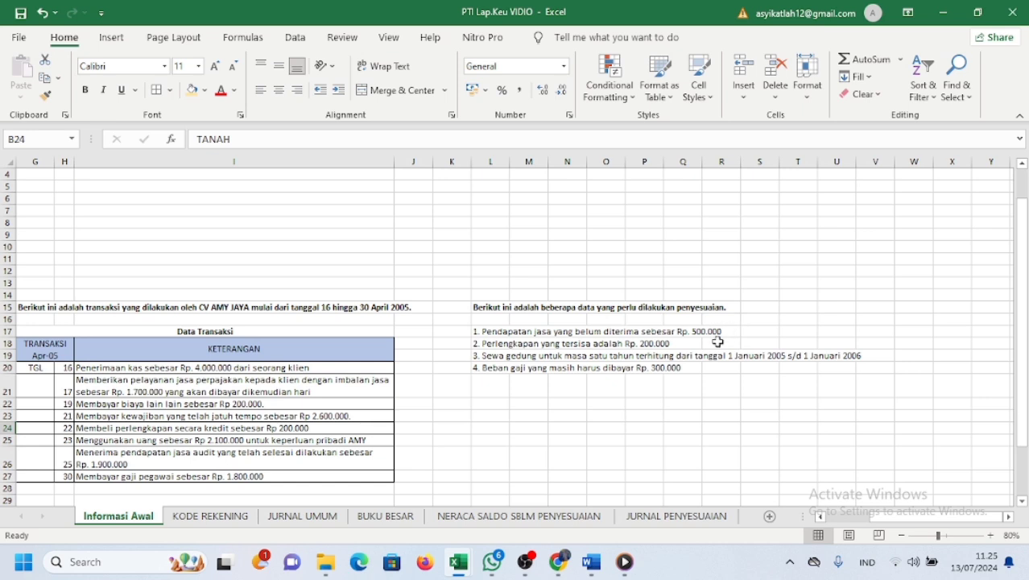
{"action": "left_click", "coordinate": [676, 516]}
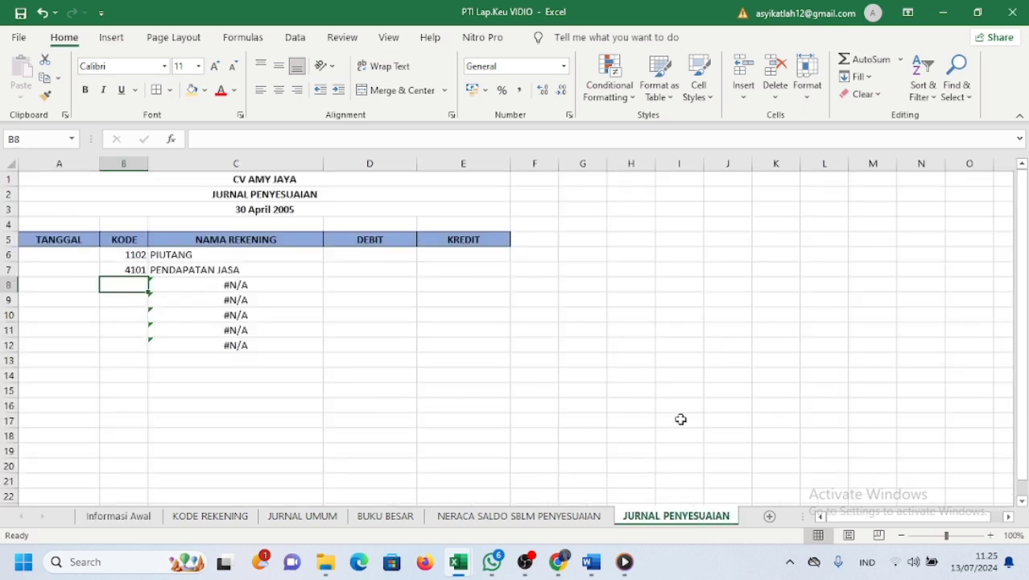
{"action": "double_click", "coordinate": [407, 255]}
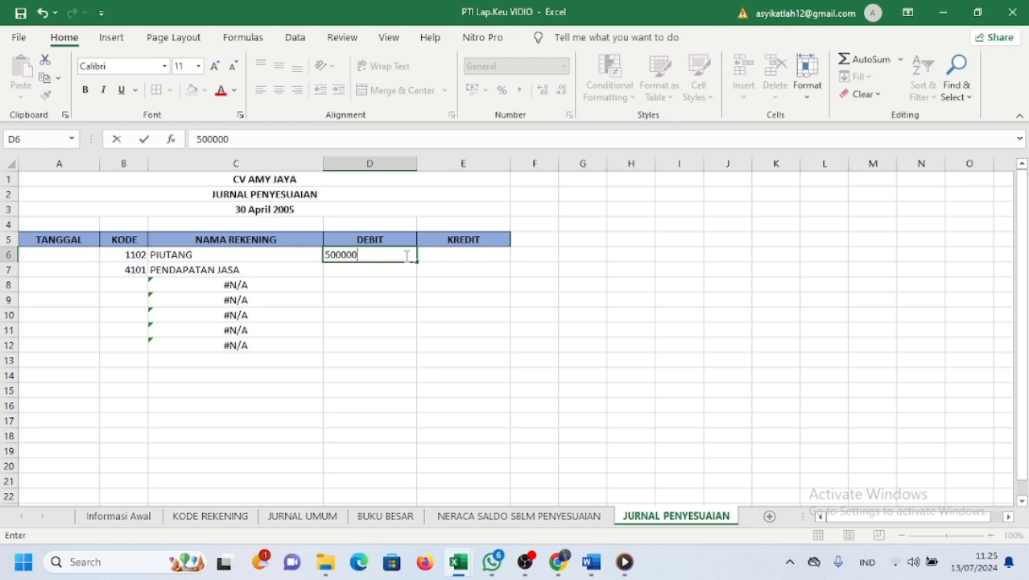
{"action": "type", "text": "500000"}
{"action": "key", "text": "Return"}
{"action": "key", "text": "Tab"}
{"action": "type", "text": "5"}
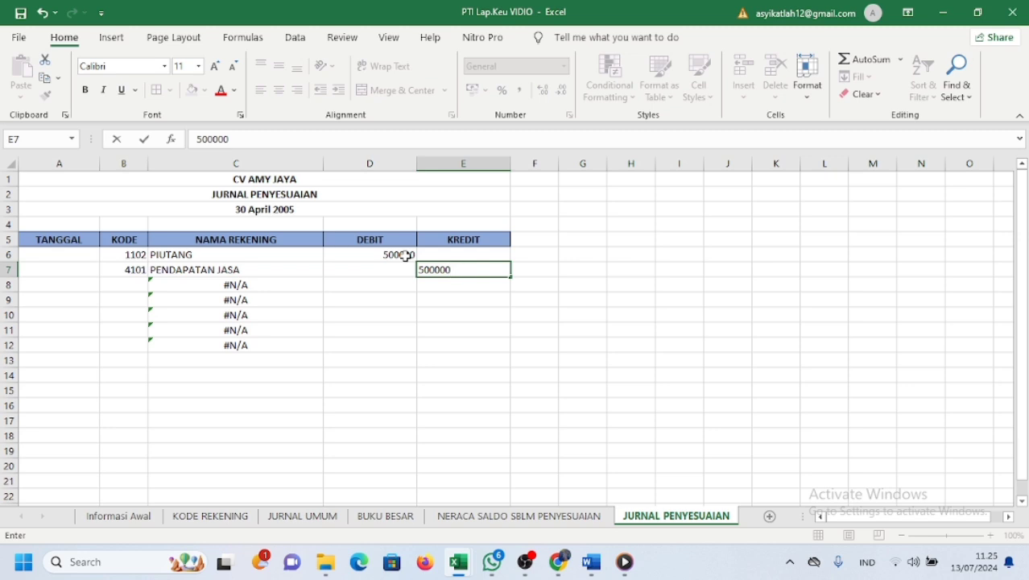
{"action": "key", "text": "Return"}
- Apply the comma number style to the DEBIT cells D6:D12 and the KREDIT cells of the same rows
{"action": "left_click", "coordinate": [406, 255]}
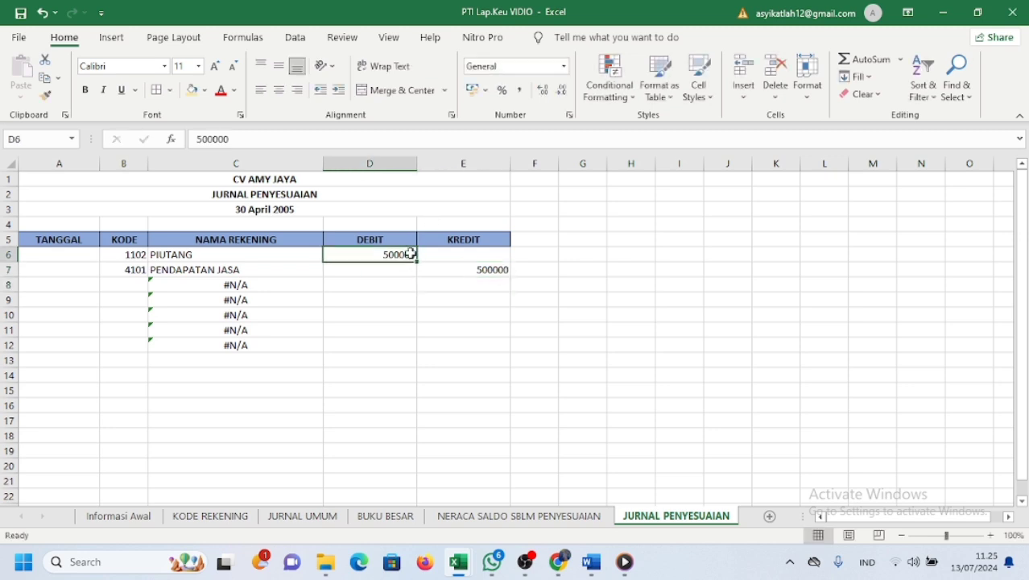
{"action": "left_click_drag", "start_coordinate": [367, 259], "coordinate": [371, 344]}
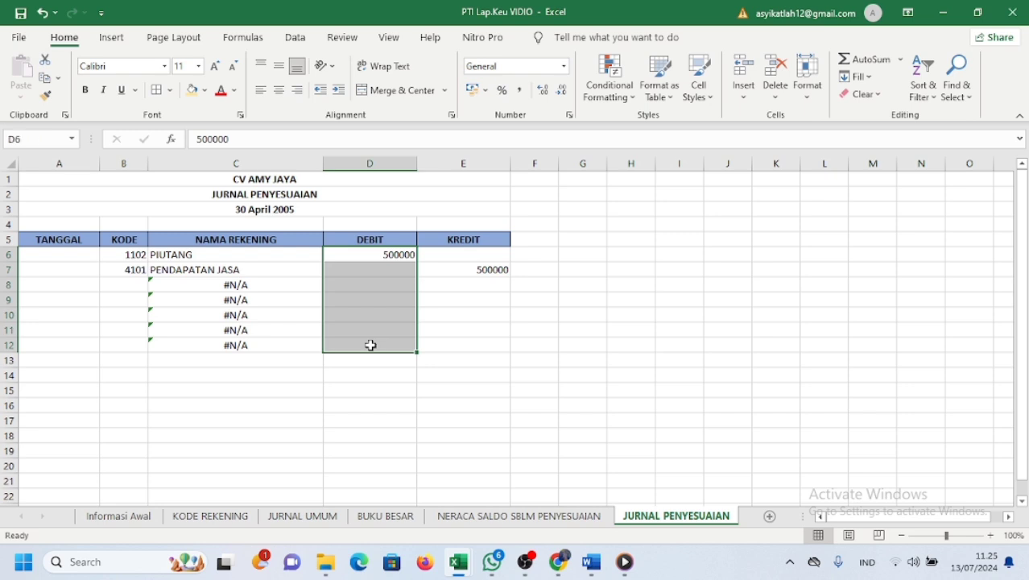
{"action": "left_click", "coordinate": [519, 90]}
{"action": "left_click_drag", "start_coordinate": [480, 259], "coordinate": [478, 347]}
{"action": "left_click", "coordinate": [519, 89]}
- Enter account code 5103 in B8 and 1104 in B9 for the supplies adjustment
{"action": "left_click", "coordinate": [130, 285]}
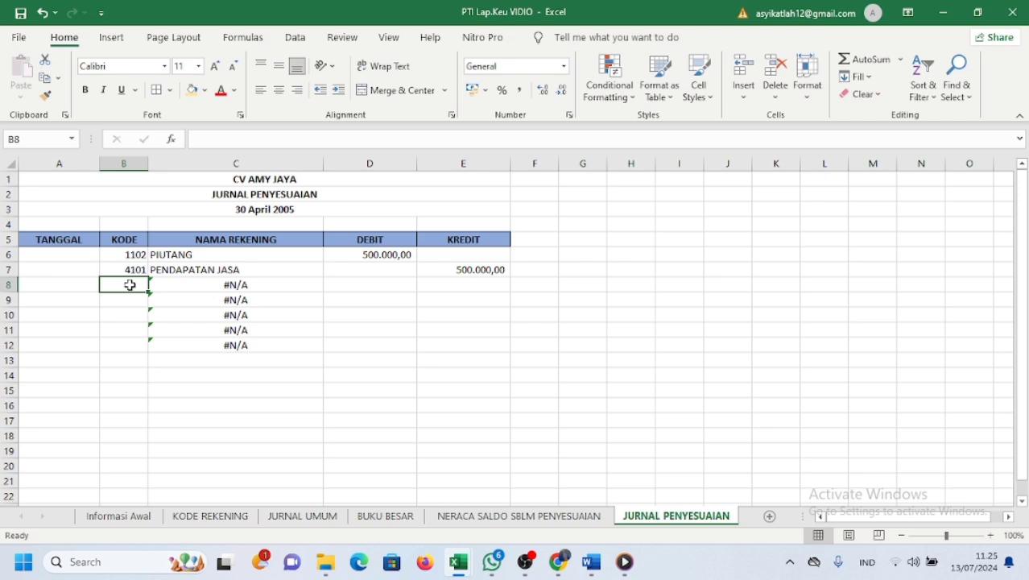
{"action": "double_click", "coordinate": [129, 285]}
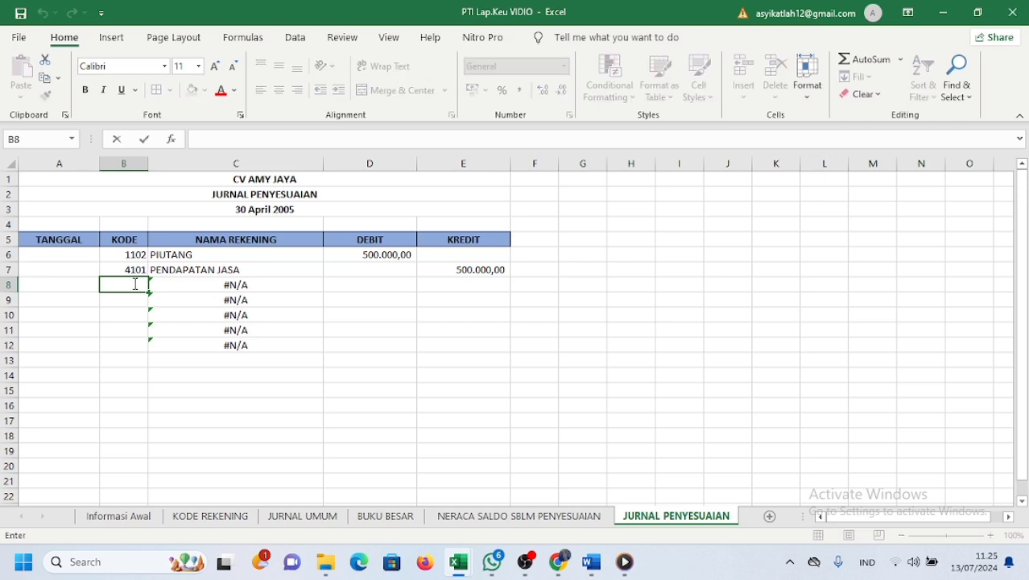
{"action": "type", "text": "5103"}
{"action": "key", "text": "Return"}
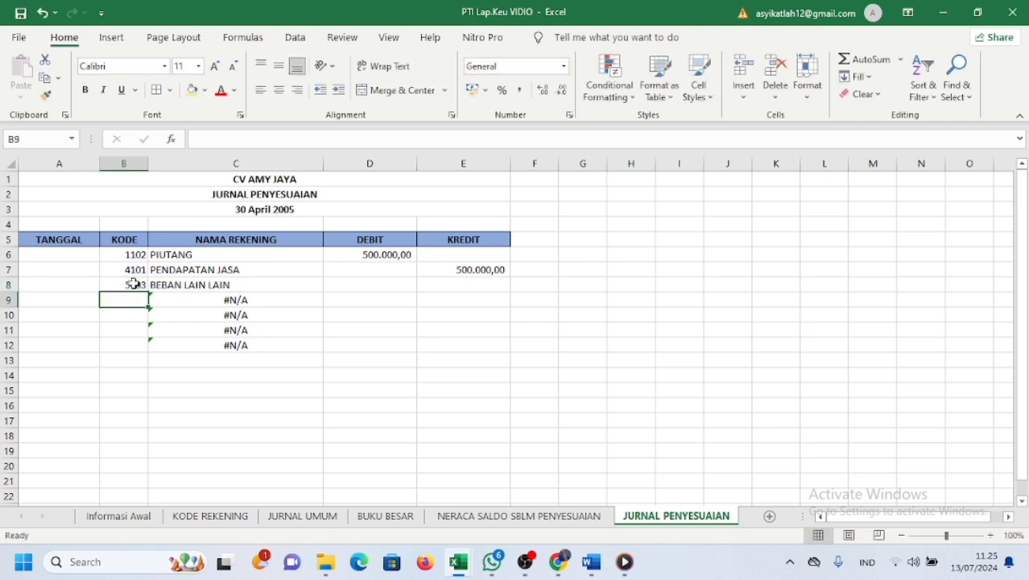
{"action": "type", "text": "1101"}
{"action": "key", "text": "Return"}
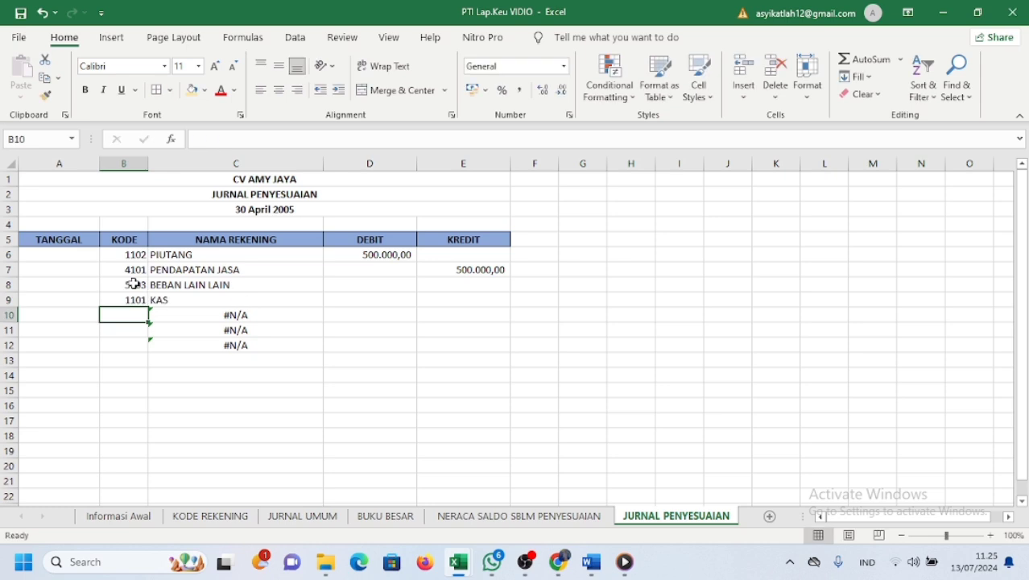
{"action": "double_click", "coordinate": [138, 300]}
{"action": "key", "text": "BackSpace"}
{"action": "type", "text": "3"}
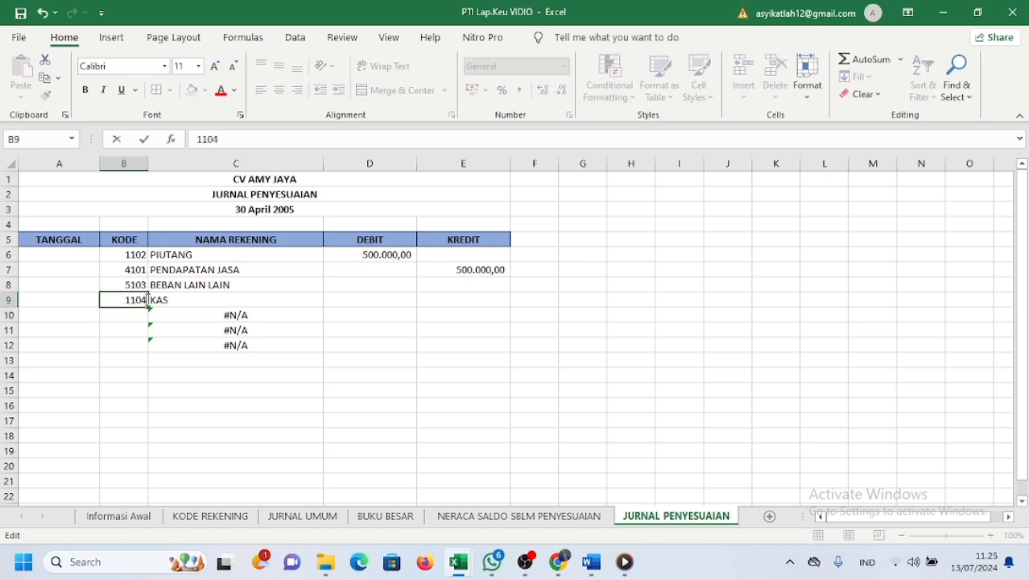
{"action": "key", "text": "Return"}
- Enter account codes 5102, 1103, 5101 and 2102 in B10:B13 for the rent and salary adjustments
{"action": "type", "text": "5102"}
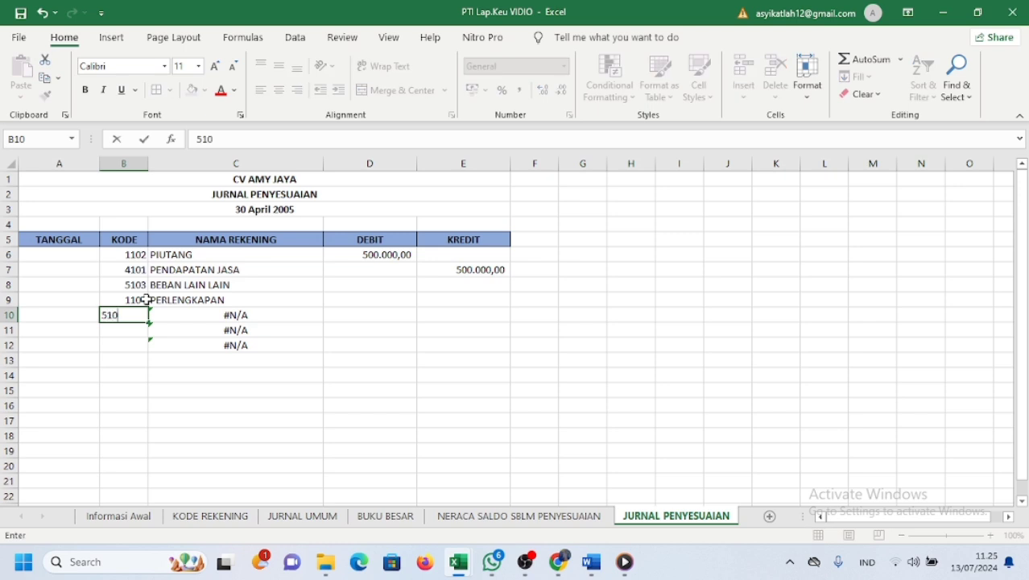
{"action": "key", "text": "Return"}
{"action": "type", "text": "1103"}
{"action": "key", "text": "Return"}
{"action": "type", "text": "5101"}
{"action": "key", "text": "Return"}
{"action": "type", "text": "2102"}
{"action": "key", "text": "BackSpace"}
{"action": "key", "text": "BackSpace"}
{"action": "key", "text": "BackSpace"}
{"action": "type", "text": "2102"}
{"action": "key", "text": "Return"}
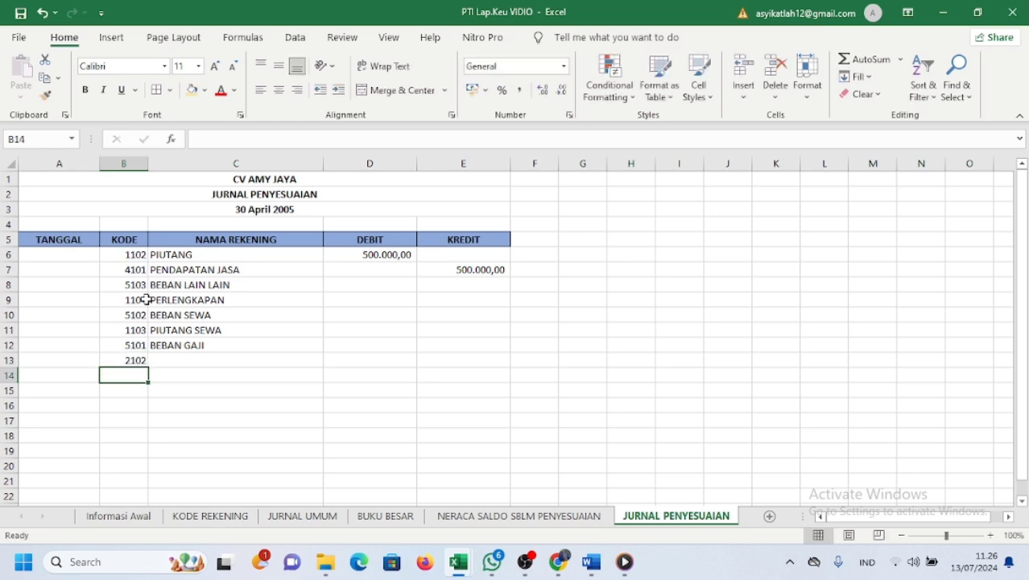
- Extend the account name lookup formula from C12 down to C13
{"action": "left_click", "coordinate": [227, 359]}
{"action": "left_click", "coordinate": [241, 346]}
{"action": "left_click_drag", "start_coordinate": [323, 351], "coordinate": [324, 367]}
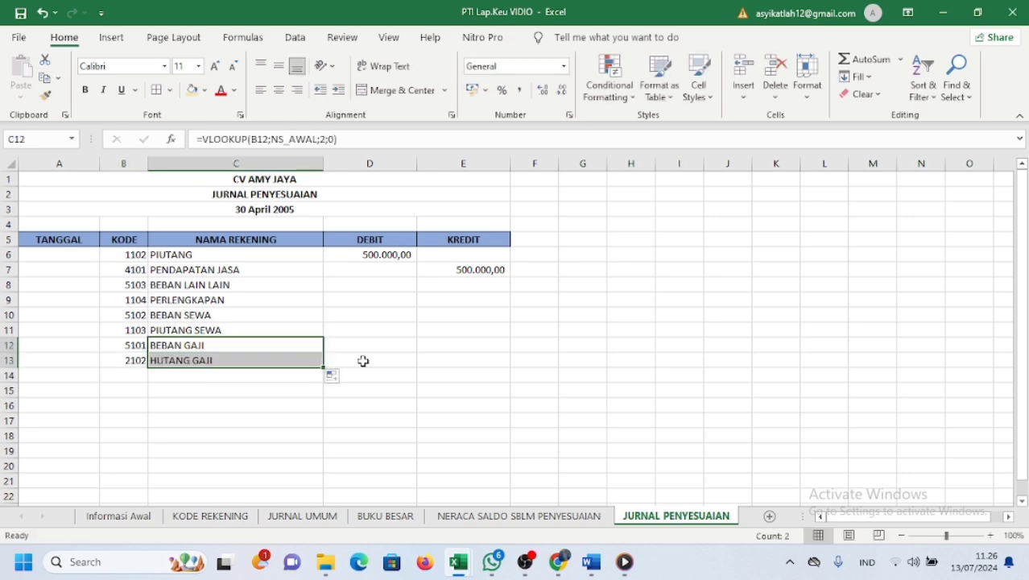
{"action": "left_click", "coordinate": [370, 344]}
- Enter the date 31/12/05 in A6 under TANGGAL
{"action": "left_click", "coordinate": [72, 255]}
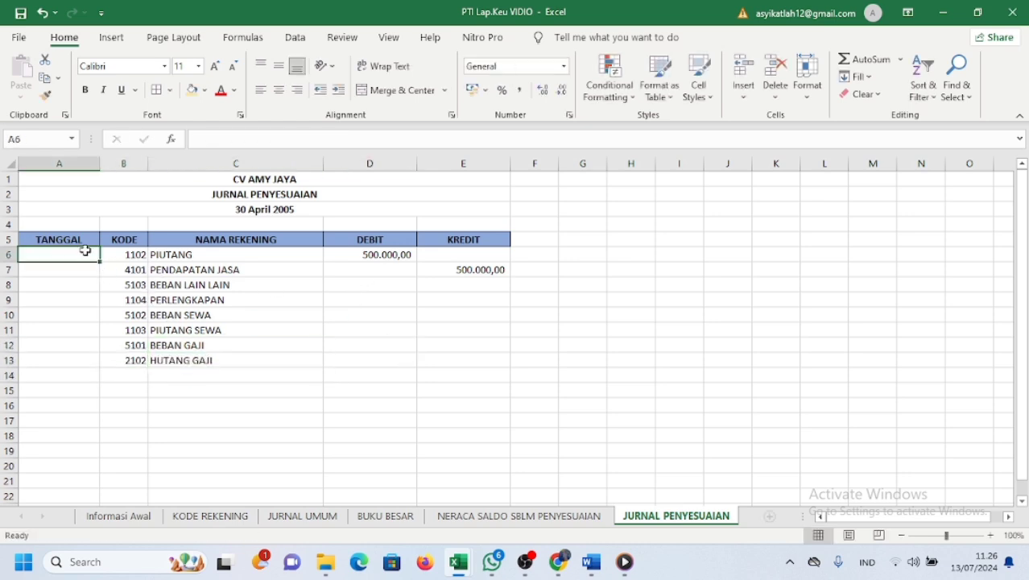
{"action": "double_click", "coordinate": [87, 252]}
{"action": "type", "text": "31/12/05"}
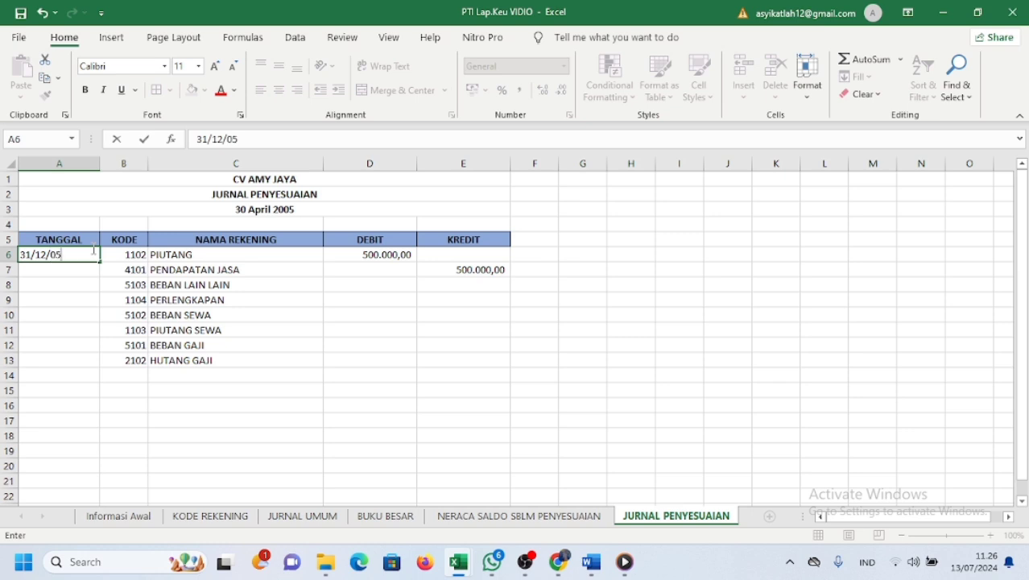
{"action": "key", "text": "Return"}
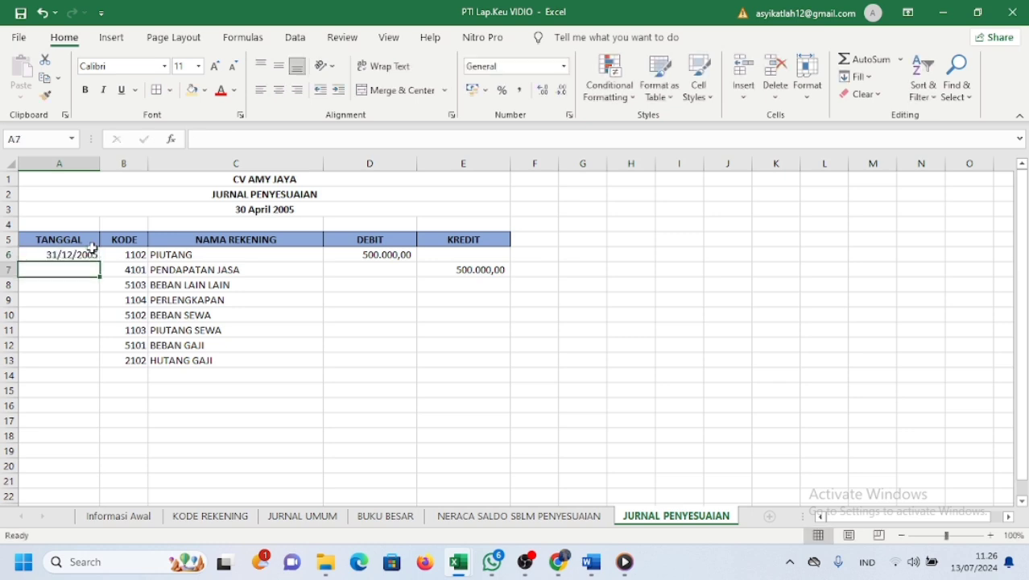
- Format A6:A13 with the Indonesian date type 14 Maret 2012 and widen column A to fit the date
{"action": "left_click_drag", "start_coordinate": [87, 255], "coordinate": [99, 362]}
{"action": "left_click", "coordinate": [564, 66]}
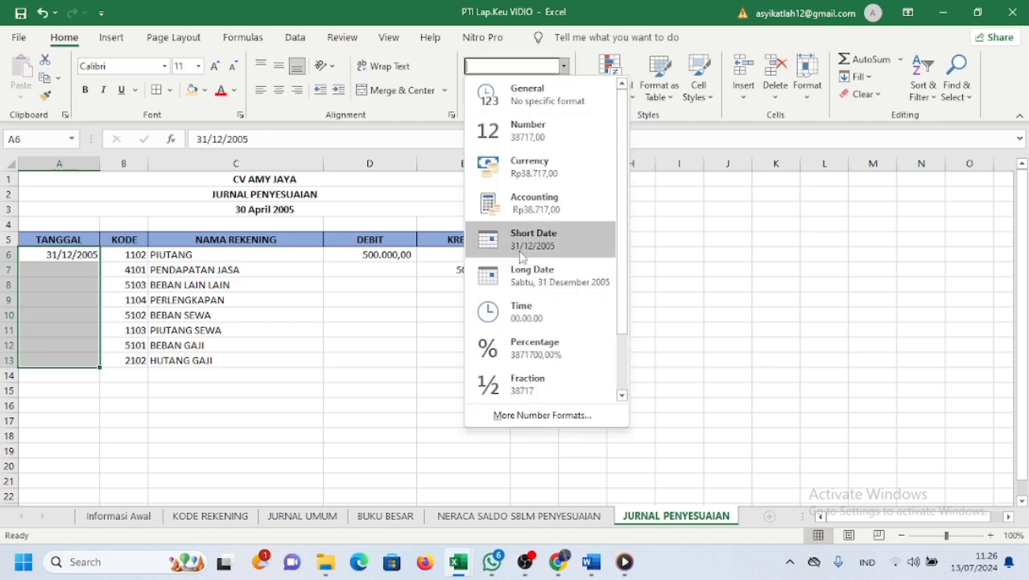
{"action": "left_click", "coordinate": [525, 416]}
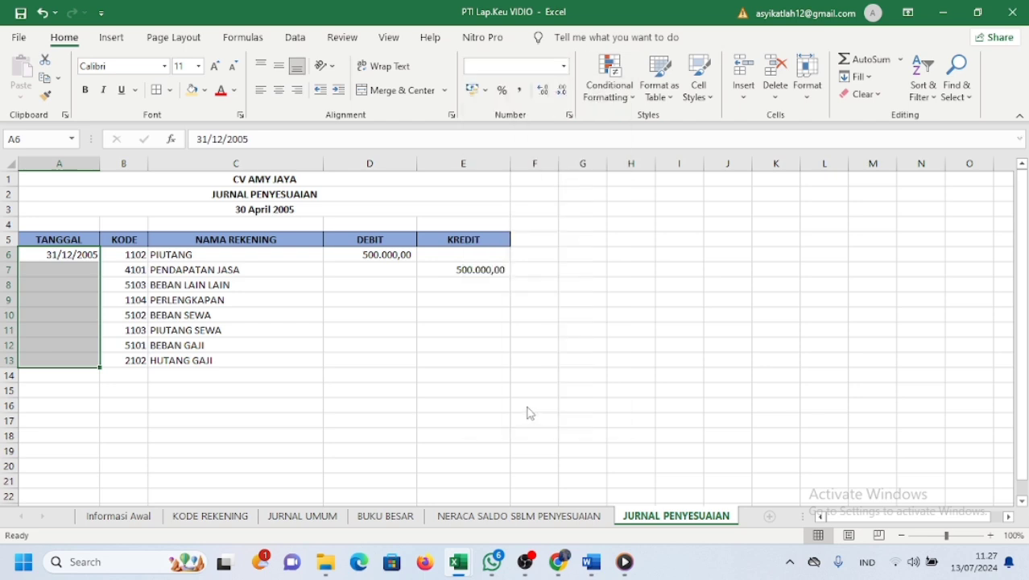
{"action": "left_click", "coordinate": [231, 284]}
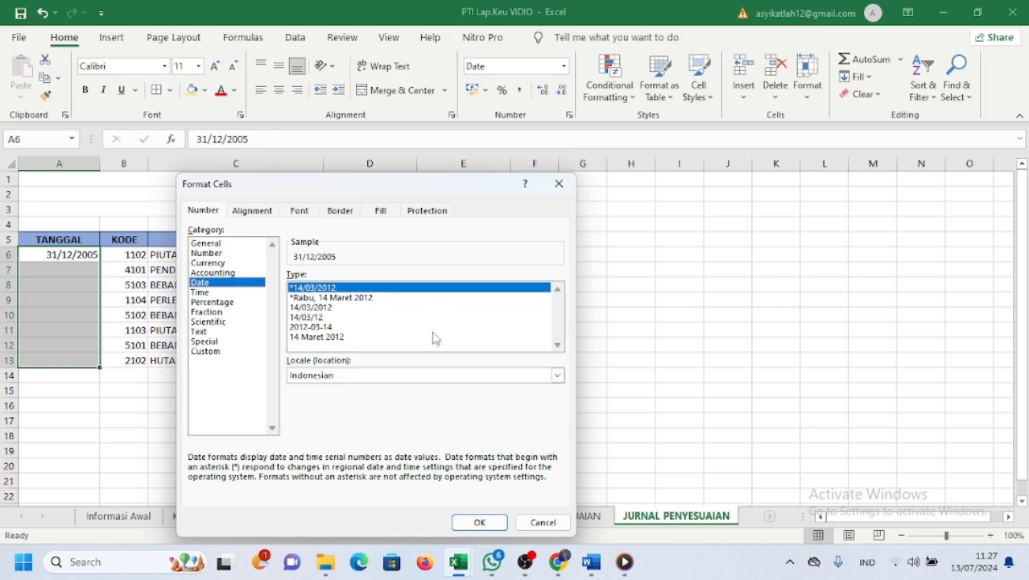
{"action": "left_click", "coordinate": [427, 338]}
{"action": "left_click", "coordinate": [479, 522]}
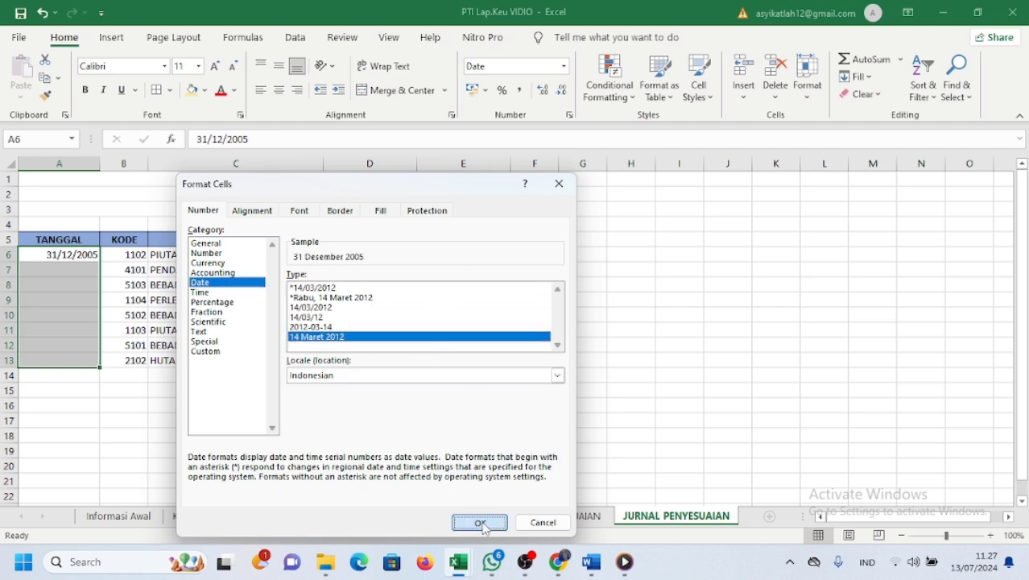
{"action": "left_click", "coordinate": [77, 163]}
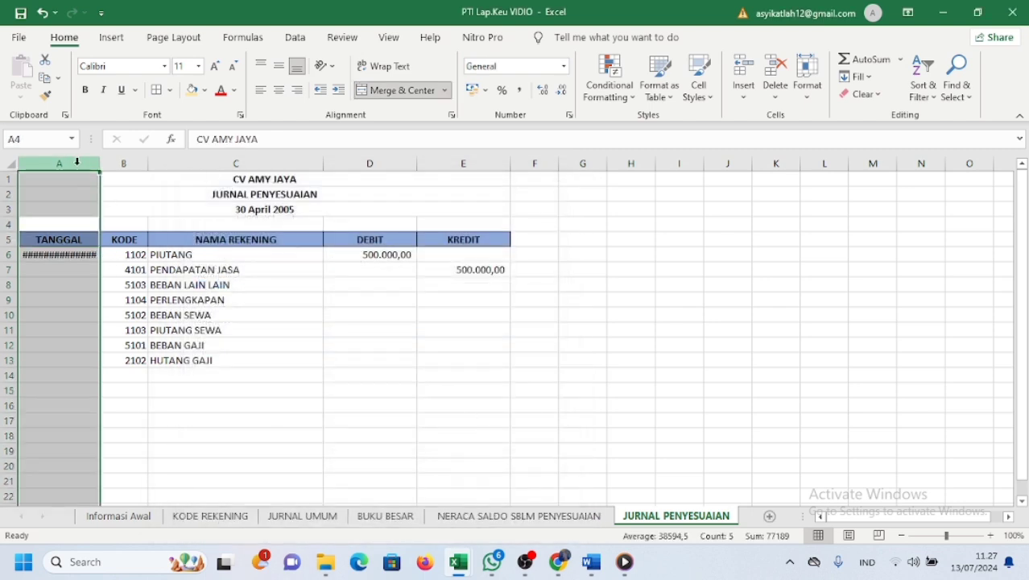
{"action": "left_click_drag", "start_coordinate": [100, 164], "coordinate": [120, 168]}
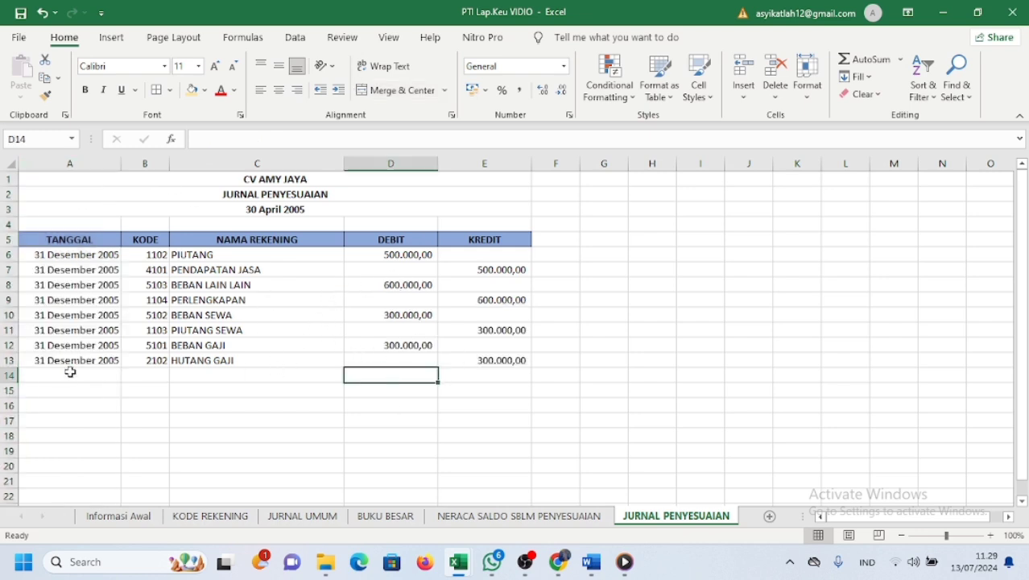
- Total the DEBIT column in D14 with a SUM of D6:D13
{"action": "double_click", "coordinate": [395, 376]}
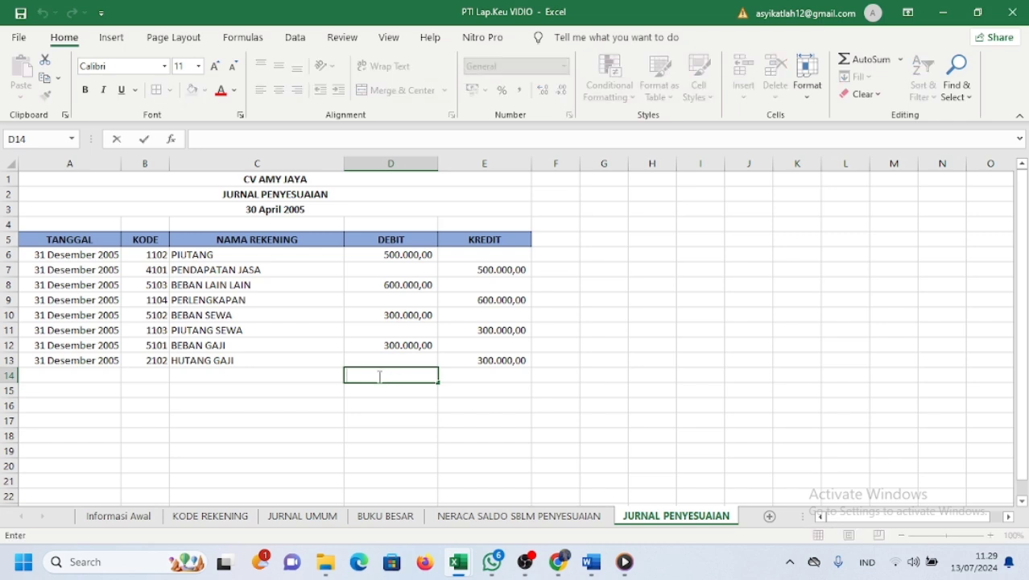
{"action": "type", "text": "="}
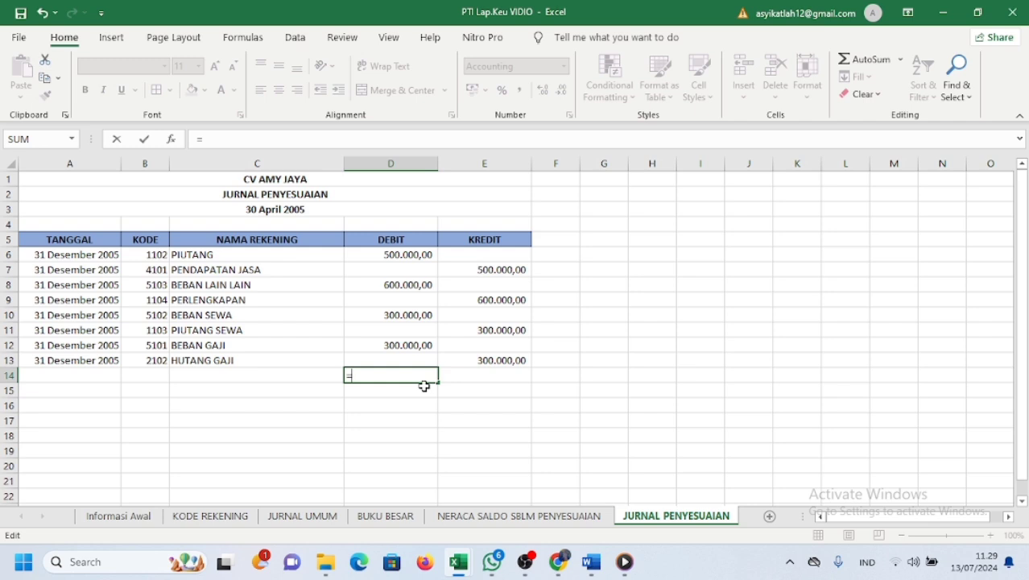
{"action": "type", "text": "SU"}
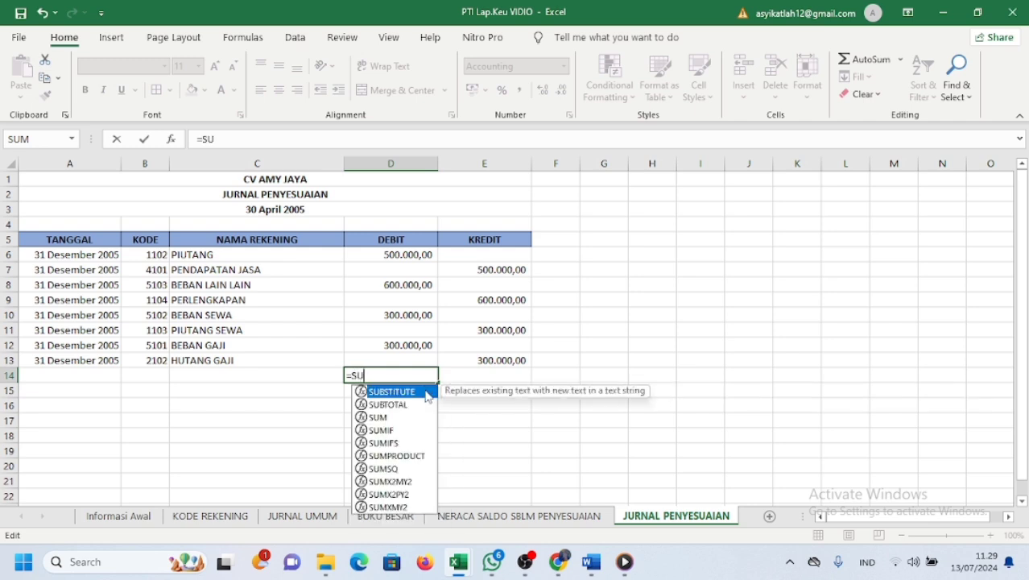
{"action": "double_click", "coordinate": [425, 417]}
{"action": "left_click_drag", "start_coordinate": [393, 256], "coordinate": [419, 368]}
{"action": "key", "text": "Return"}
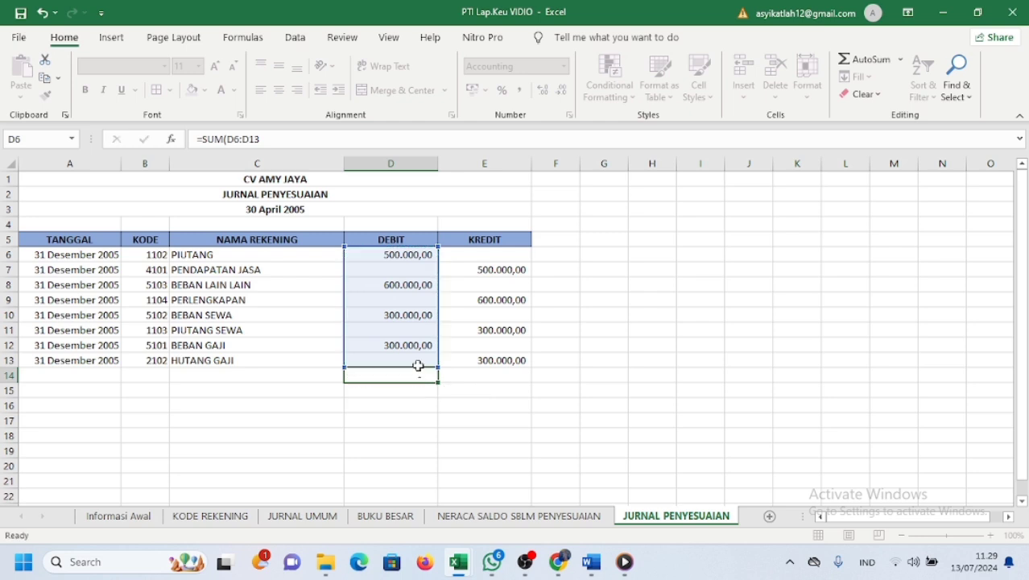
- Total the KREDIT column in E14 with a SUM of E6:E13
{"action": "left_click", "coordinate": [475, 373]}
{"action": "double_click", "coordinate": [477, 372]}
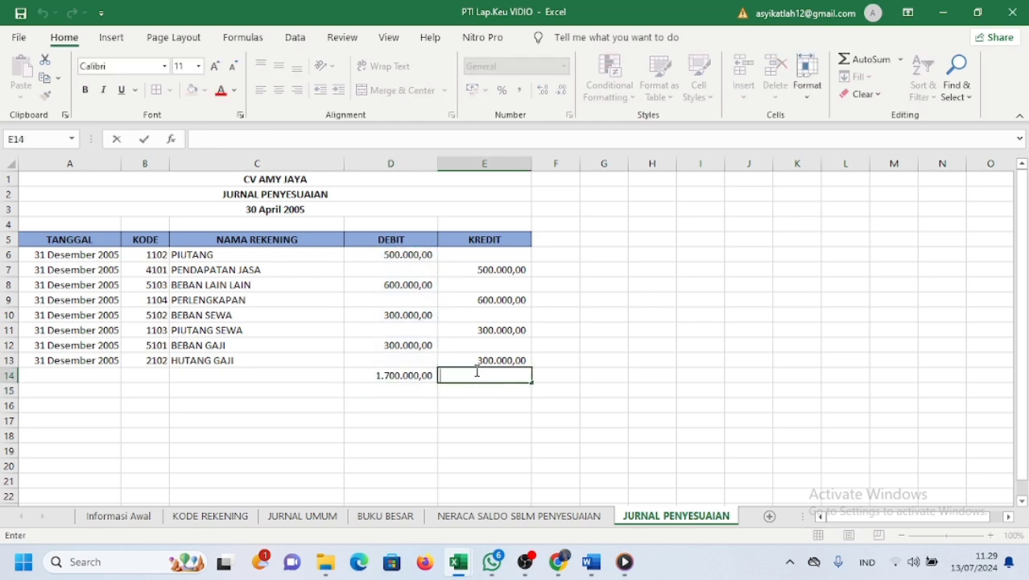
{"action": "type", "text": "=SU"}
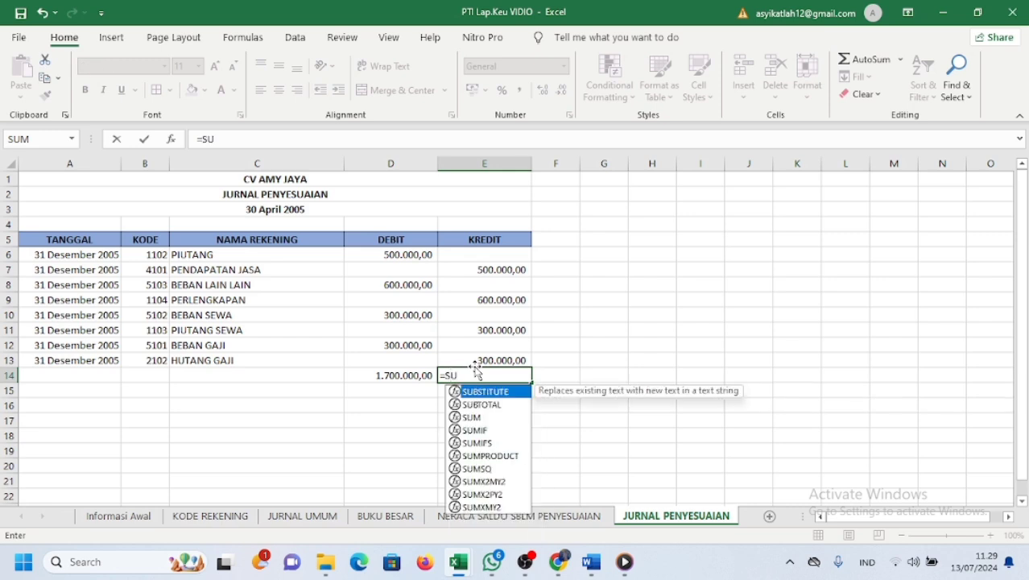
{"action": "double_click", "coordinate": [485, 417]}
{"action": "left_click_drag", "start_coordinate": [477, 259], "coordinate": [509, 355]}
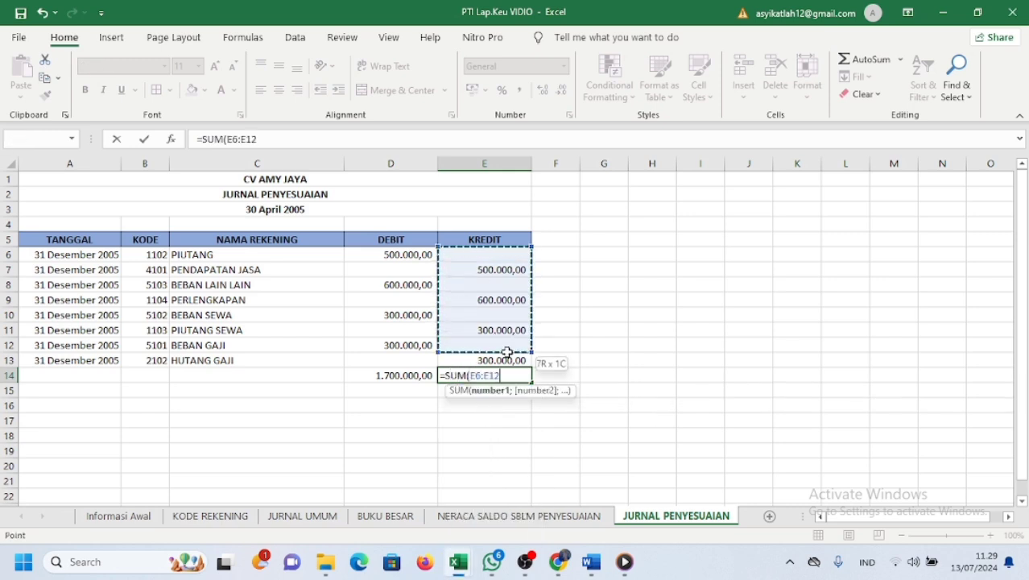
{"action": "key", "text": "Return"}
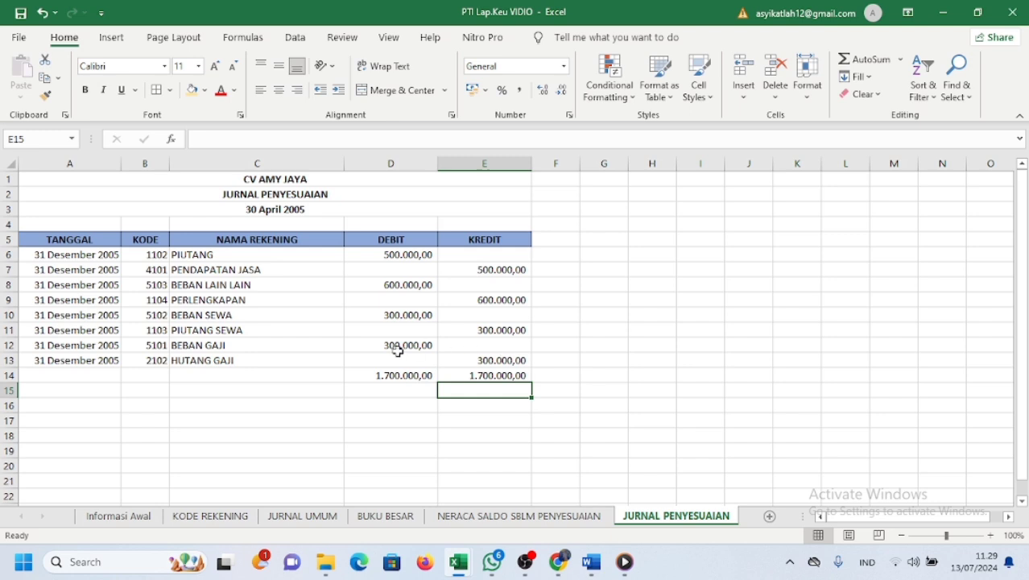
- Label the totals row JUMLAH in A14 and merge and center it across A14:C14
{"action": "left_click", "coordinate": [68, 370]}
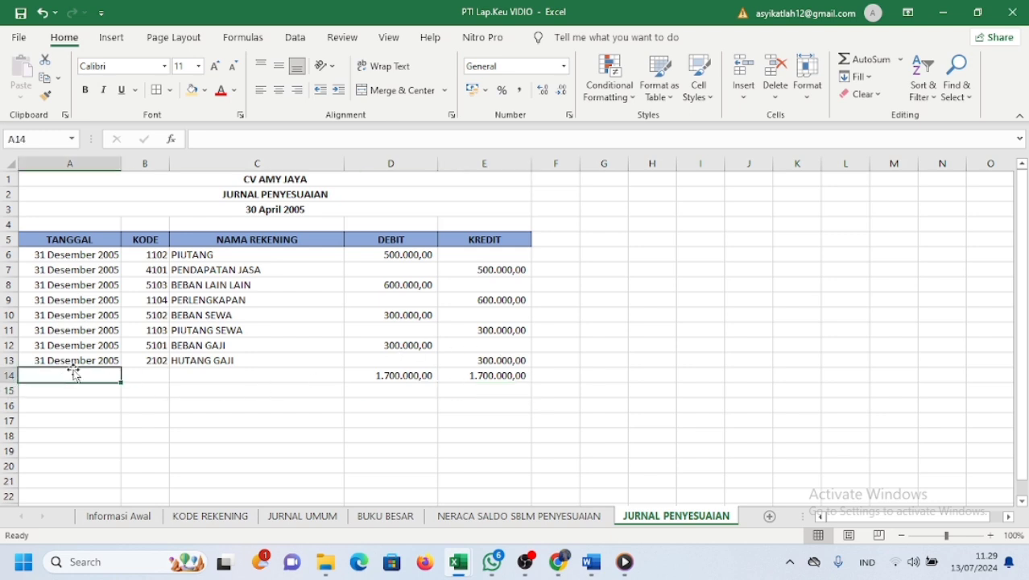
{"action": "double_click", "coordinate": [80, 375]}
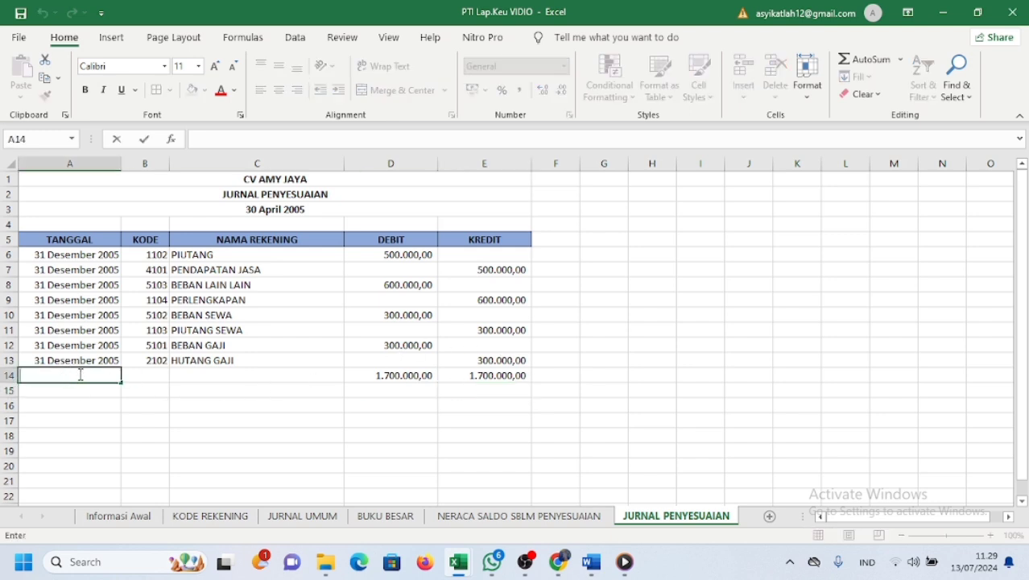
{"action": "type", "text": "JUMLA"}
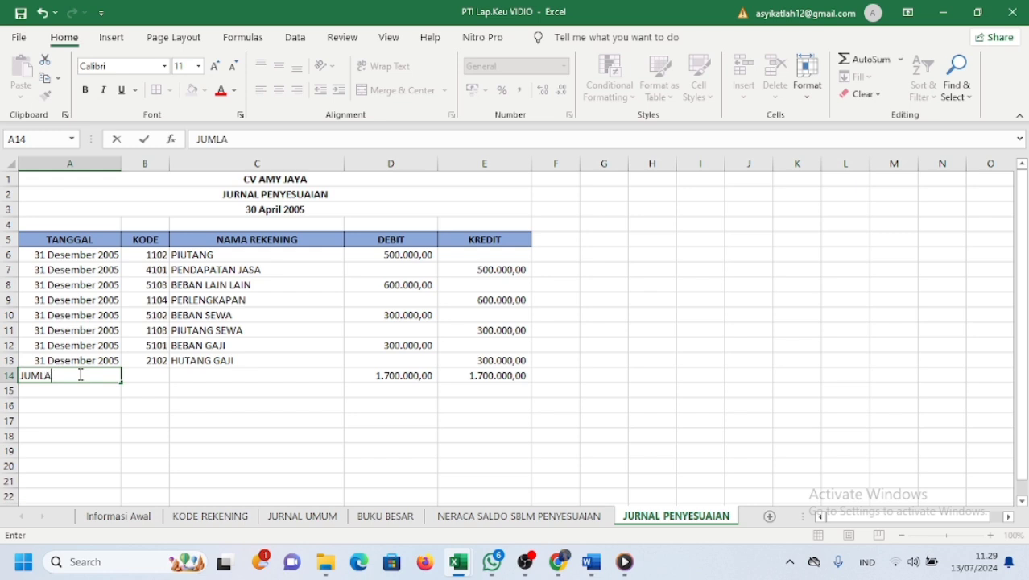
{"action": "type", "text": "H"}
{"action": "key", "text": "Return"}
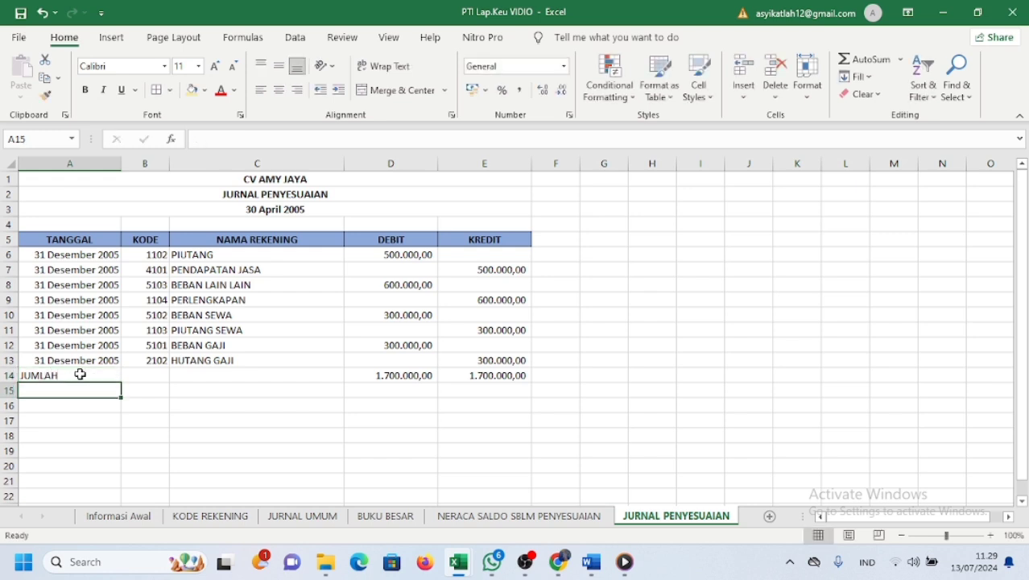
{"action": "left_click_drag", "start_coordinate": [80, 374], "coordinate": [281, 382]}
{"action": "left_click", "coordinate": [400, 91]}
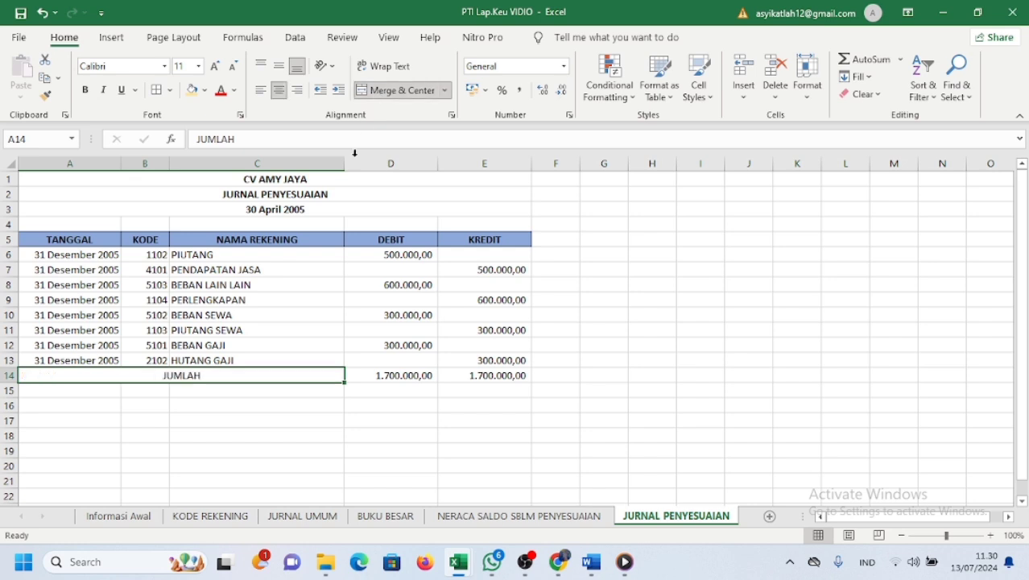
{"action": "left_click", "coordinate": [311, 416]}
- Apply all borders to the journal entries and totals row, A6:E14
{"action": "left_click_drag", "start_coordinate": [51, 256], "coordinate": [501, 368]}
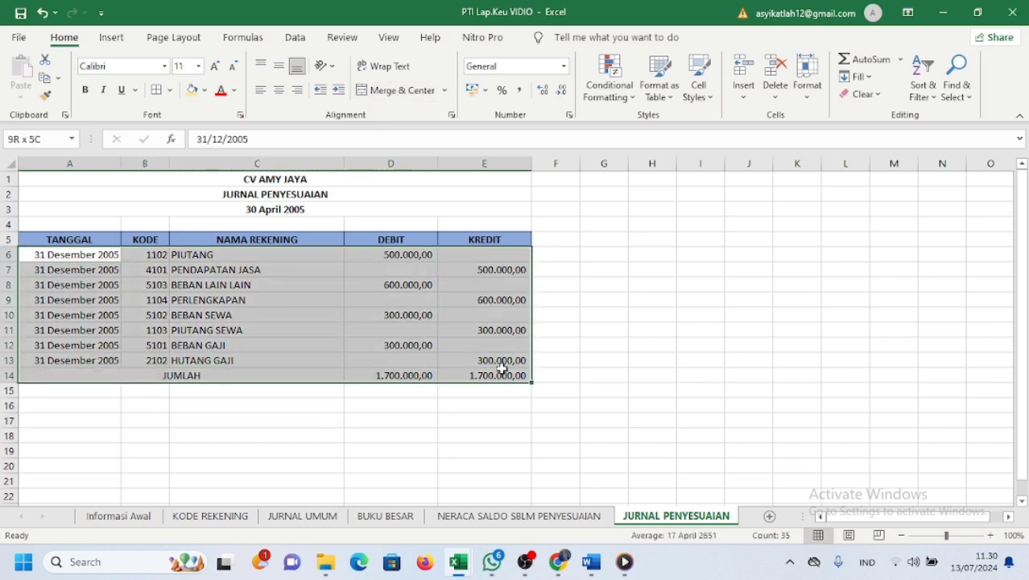
{"action": "left_click", "coordinate": [157, 90]}
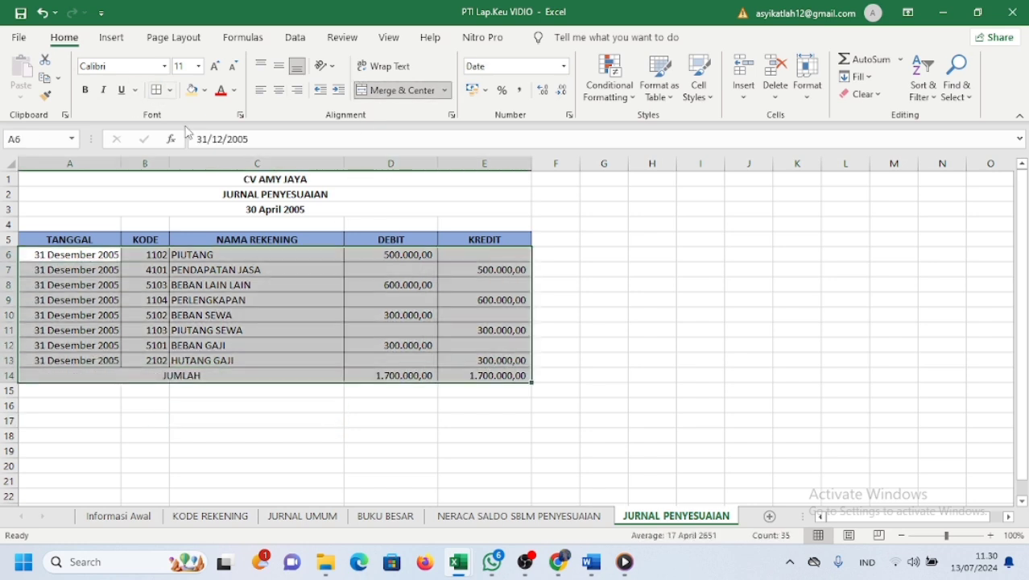
{"action": "left_click", "coordinate": [295, 429]}
{"action": "left_click", "coordinate": [697, 465]}
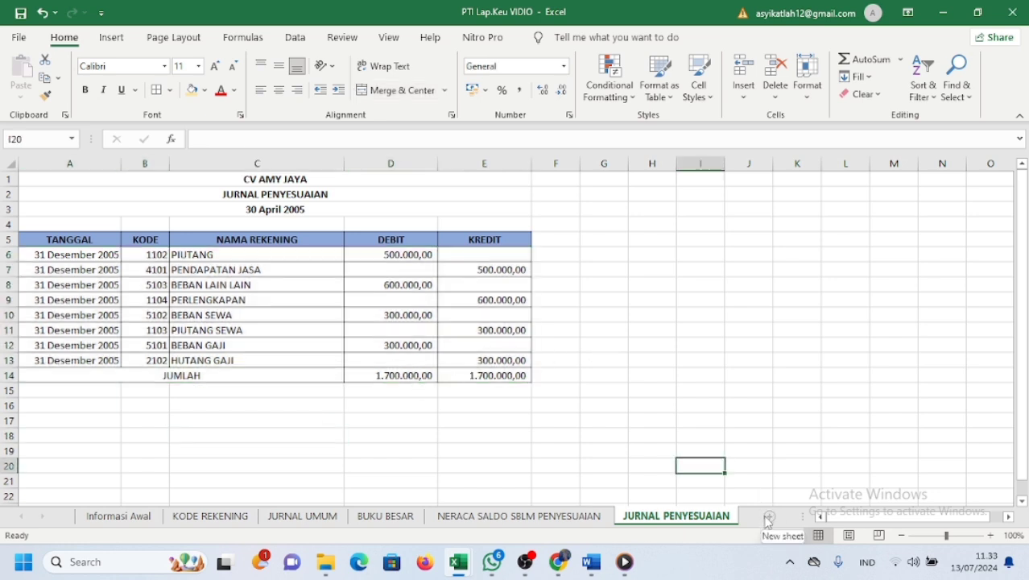
- Add a new worksheet after JURNAL PENYESUAIAN and name it NERACA LAJUR
{"action": "left_click", "coordinate": [769, 516]}
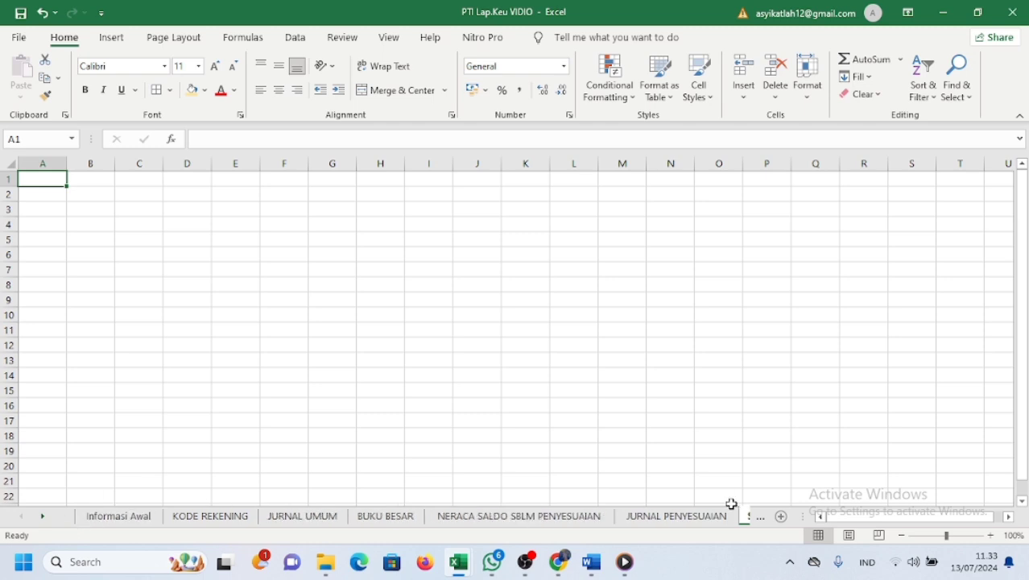
{"action": "mouse_move", "coordinate": [325, 561]}
{"action": "left_click", "coordinate": [42, 517]}
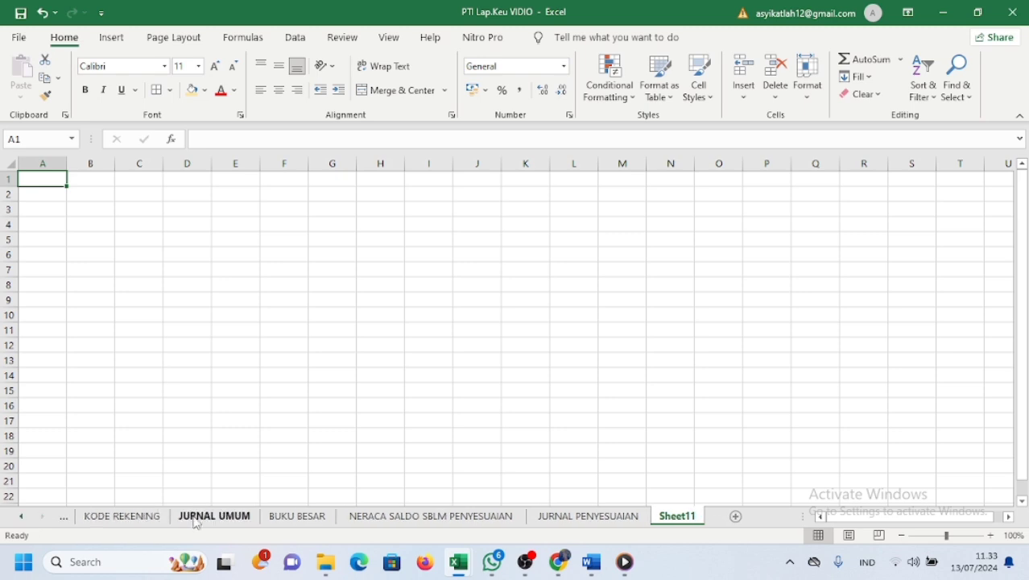
{"action": "double_click", "coordinate": [698, 519]}
{"action": "key", "text": "BackSpace"}
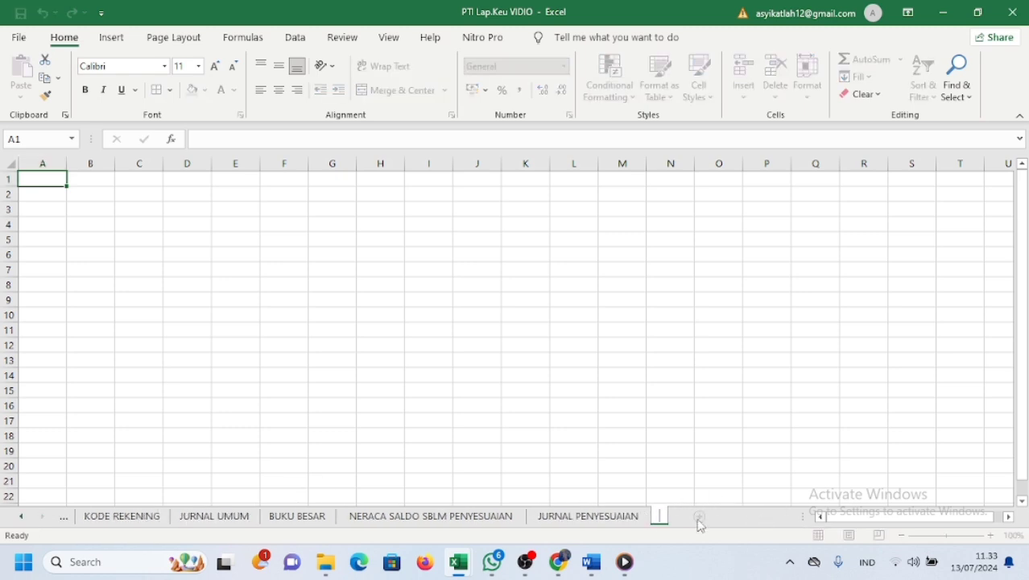
{"action": "type", "text": "NERACA LAJUE"}
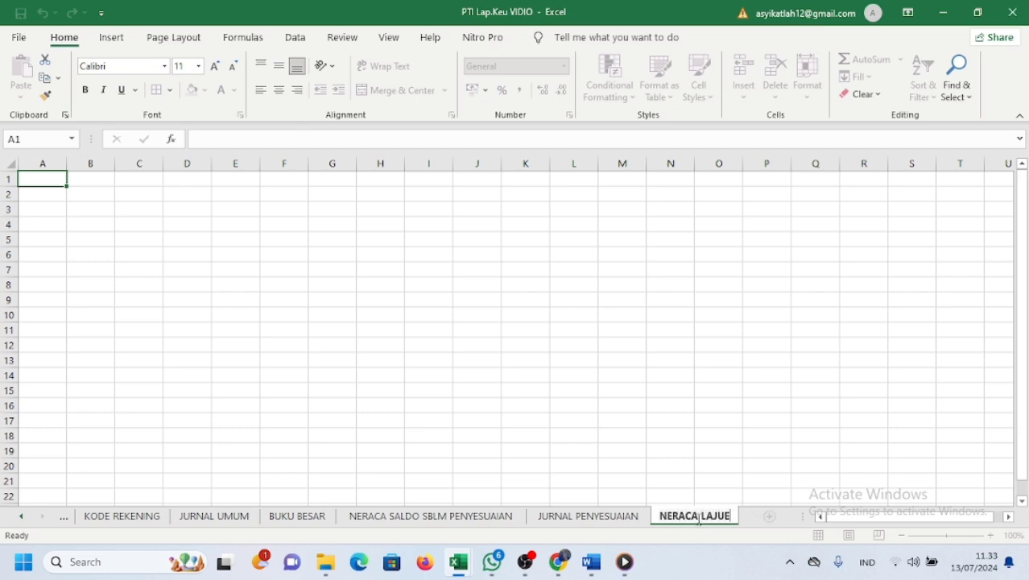
{"action": "key", "text": "Return"}
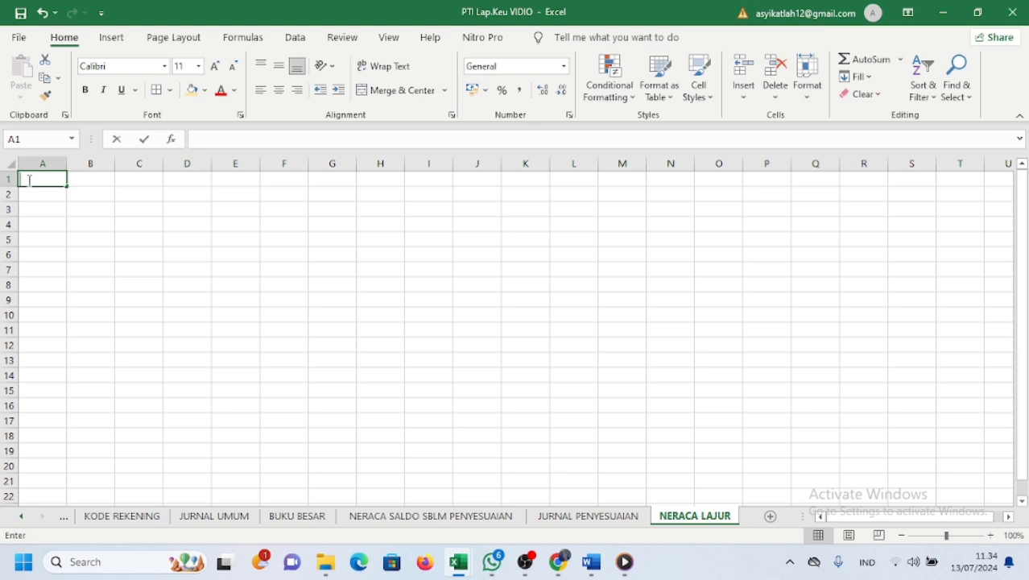
- Enter the sheet titles CV AMY JAYA in A1 and NERACA LAJUR in A2
{"action": "type", "text": "BENH"}
{"action": "key", "text": "BackSpace"}
{"action": "key", "text": "BackSpace"}
{"action": "key", "text": "BackSpace"}
{"action": "key", "text": "BackSpace"}
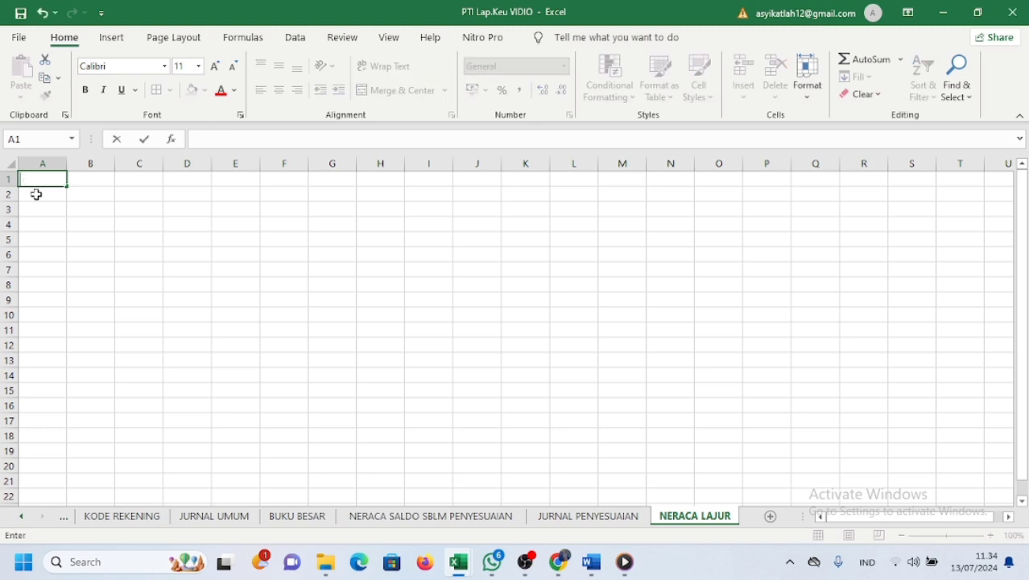
{"action": "type", "text": "CV AMY JAYA"}
{"action": "key", "text": "Return"}
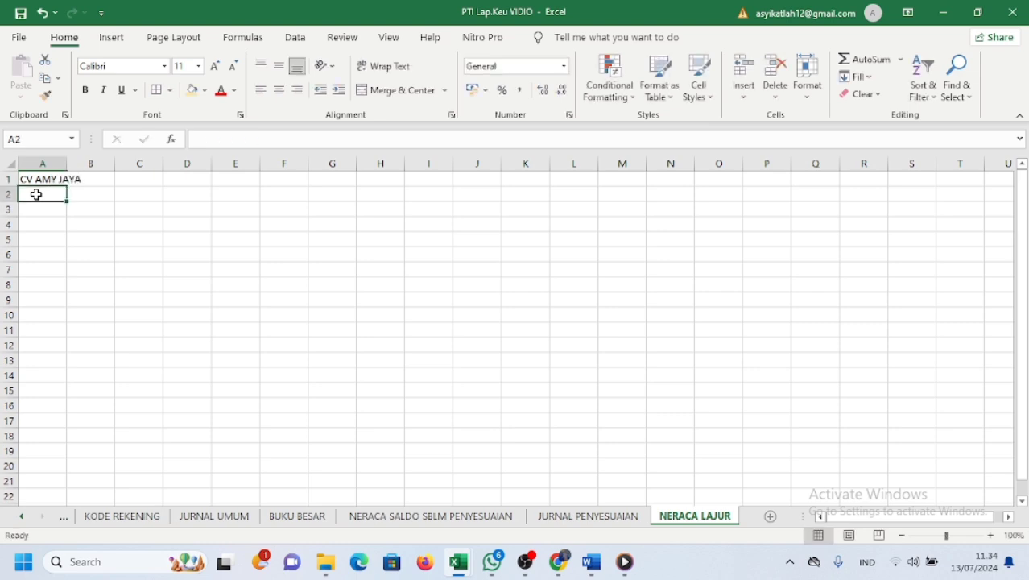
{"action": "type", "text": "NERAC"}
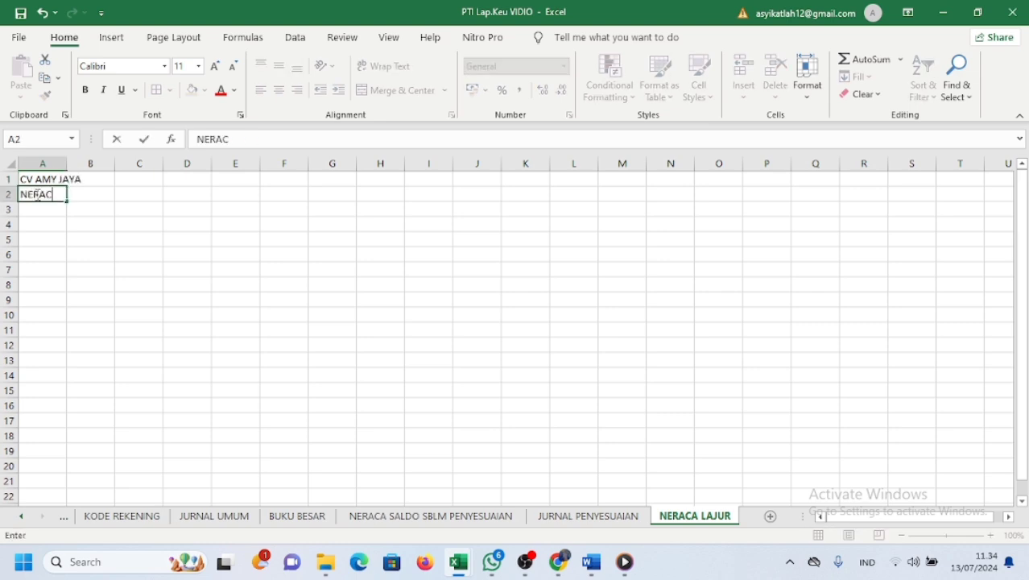
{"action": "type", "text": "A LAJUR"}
{"action": "key", "text": "Return"}
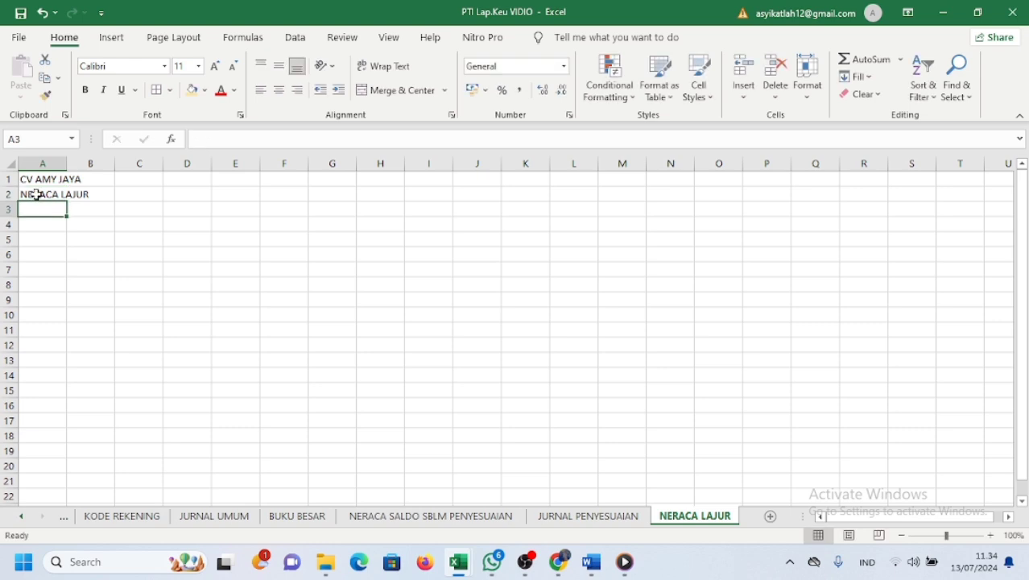
- Enter the period line PER 31 DESEMBER 2005 in A3 and the currency note (Dalam Rupiah) in A4
{"action": "type", "text": "PER 31"}
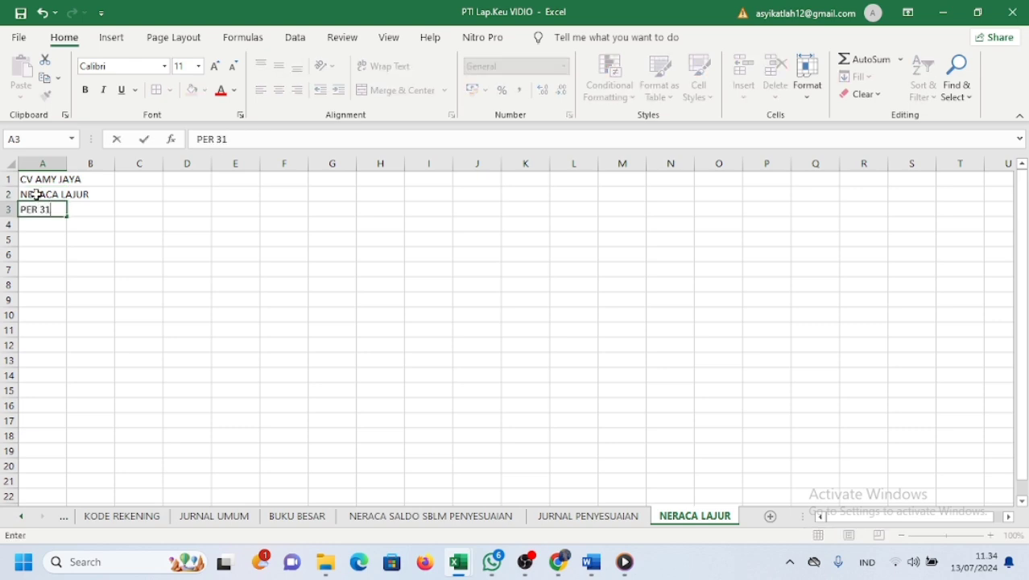
{"action": "type", "text": " DESEMBER"}
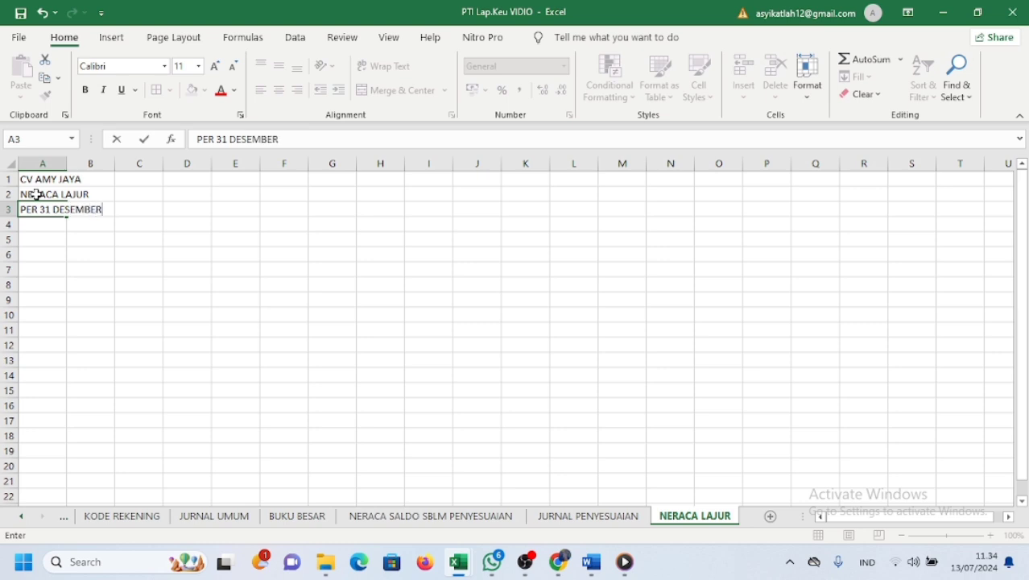
{"action": "type", "text": " 2020"}
{"action": "key", "text": "BackSpace"}
{"action": "key", "text": "BackSpace"}
{"action": "type", "text": "05"}
{"action": "key", "text": "Return"}
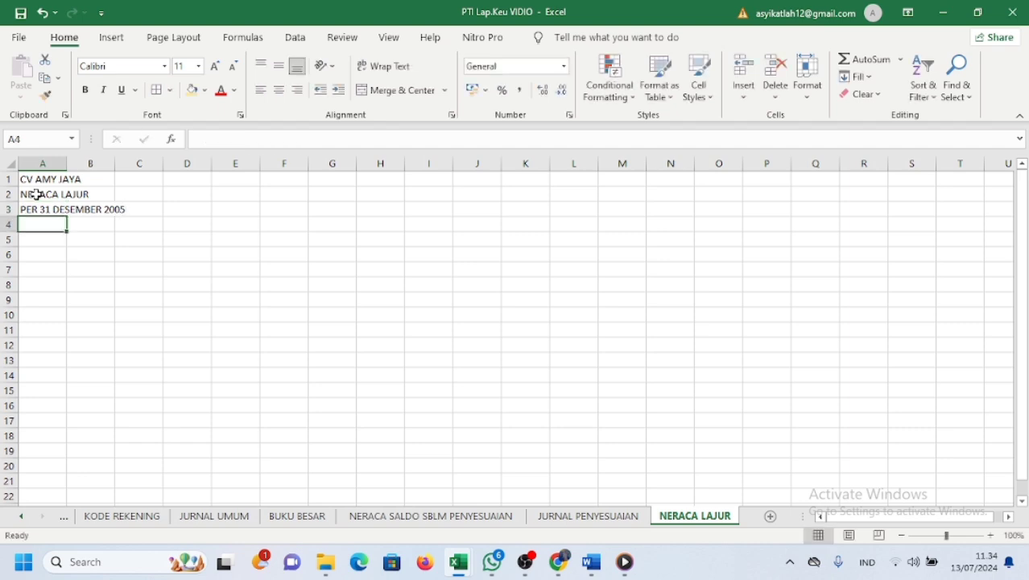
{"action": "type", "text": "(Dalam Rupiah"}
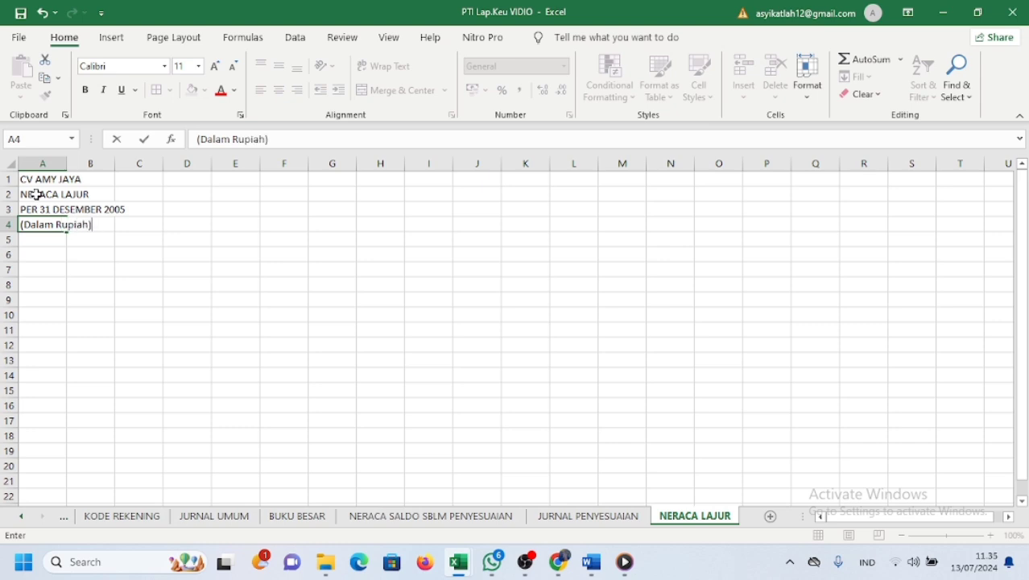
{"action": "type", "text": ")"}
{"action": "key", "text": "Return"}
- Enter the column headings No Akun in A6 and NAMA AKUN in B6
{"action": "key", "text": "Return"}
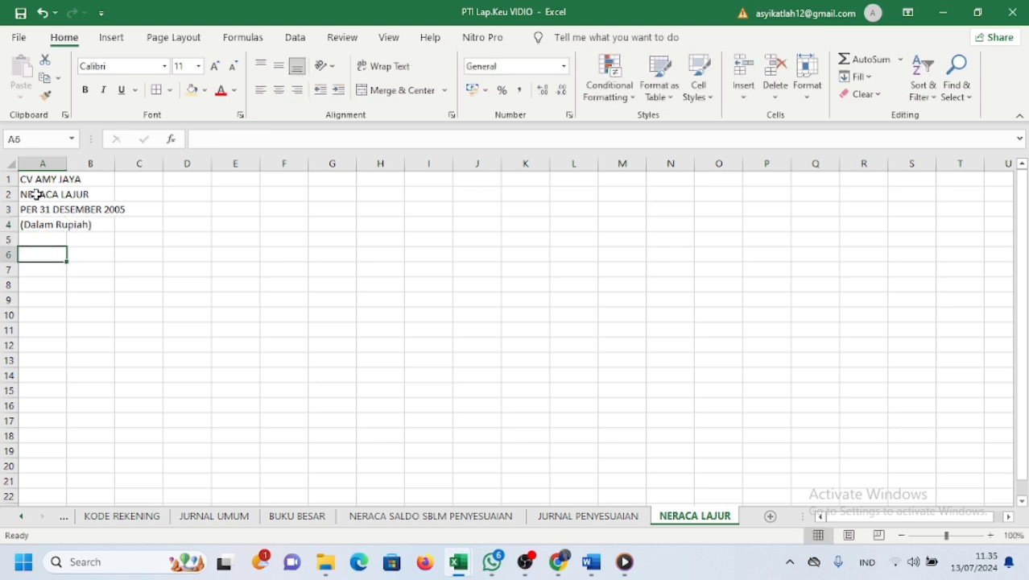
{"action": "type", "text": "No"}
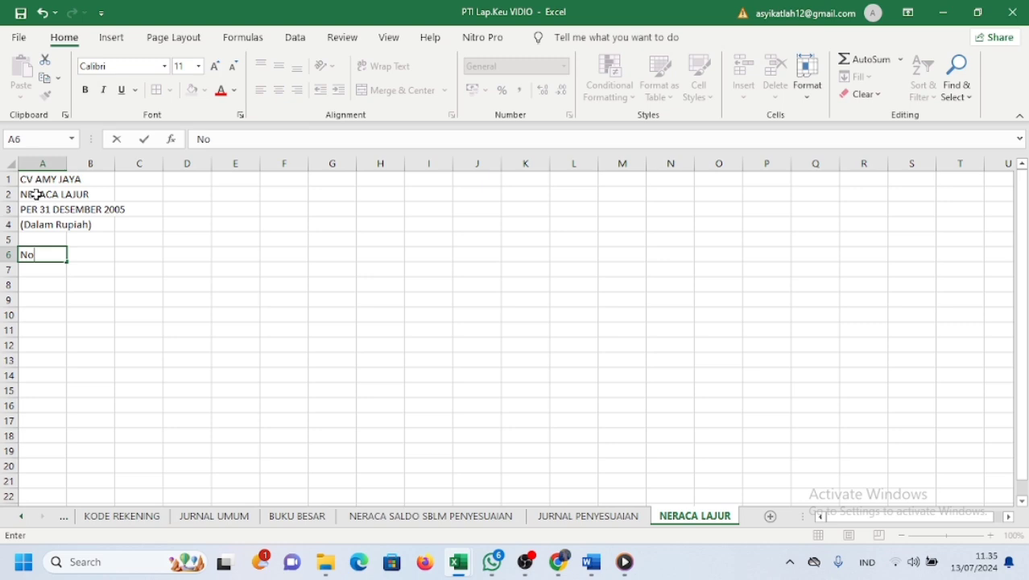
{"action": "type", "text": " AKu"}
{"action": "key", "text": "BackSpace"}
{"action": "key", "text": "BackSpace"}
{"action": "type", "text": "kun"}
{"action": "key", "text": "Tab"}
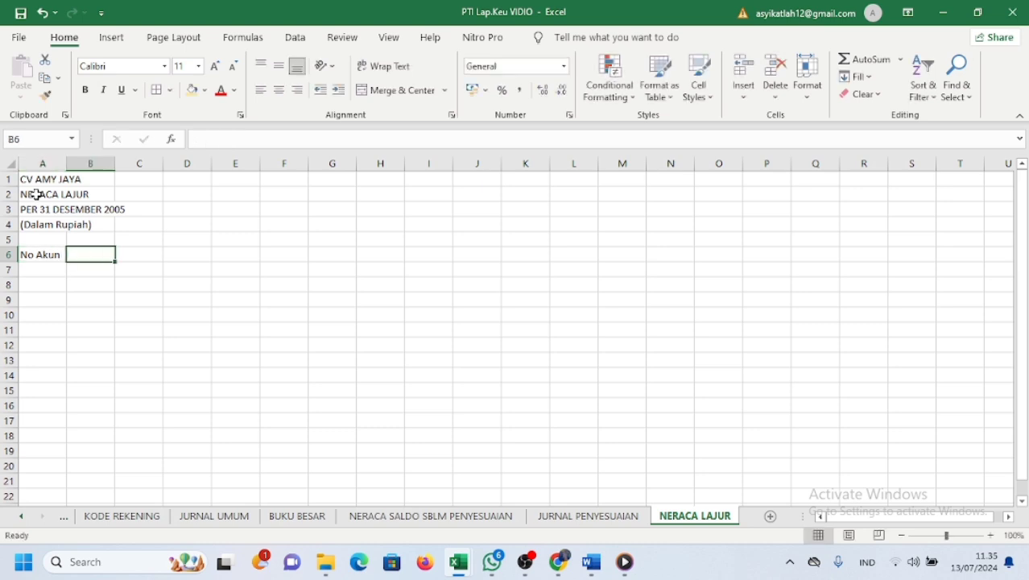
{"action": "type", "text": "NAMA"}
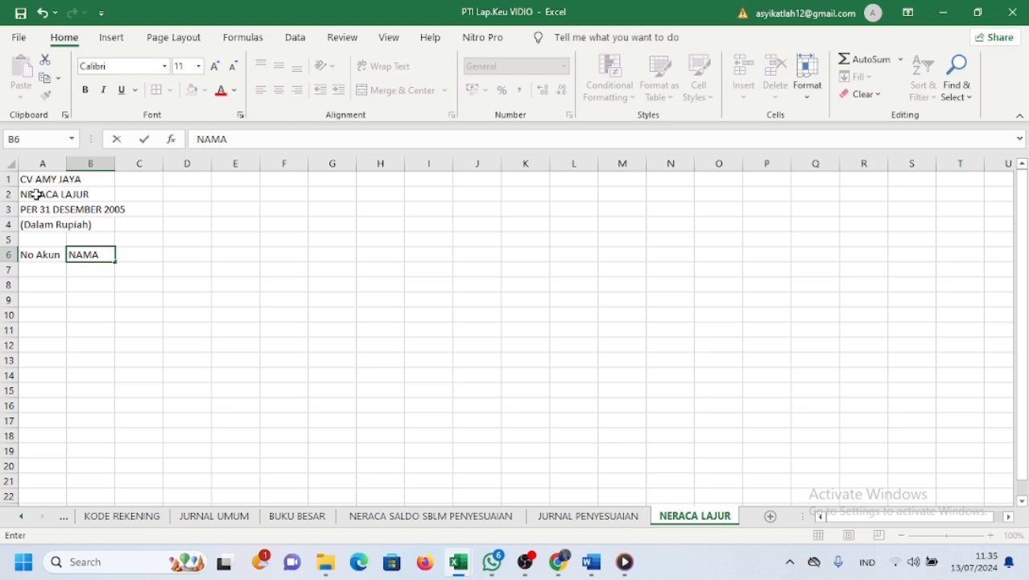
{"action": "type", "text": " AKUN"}
{"action": "key", "text": "Tab"}
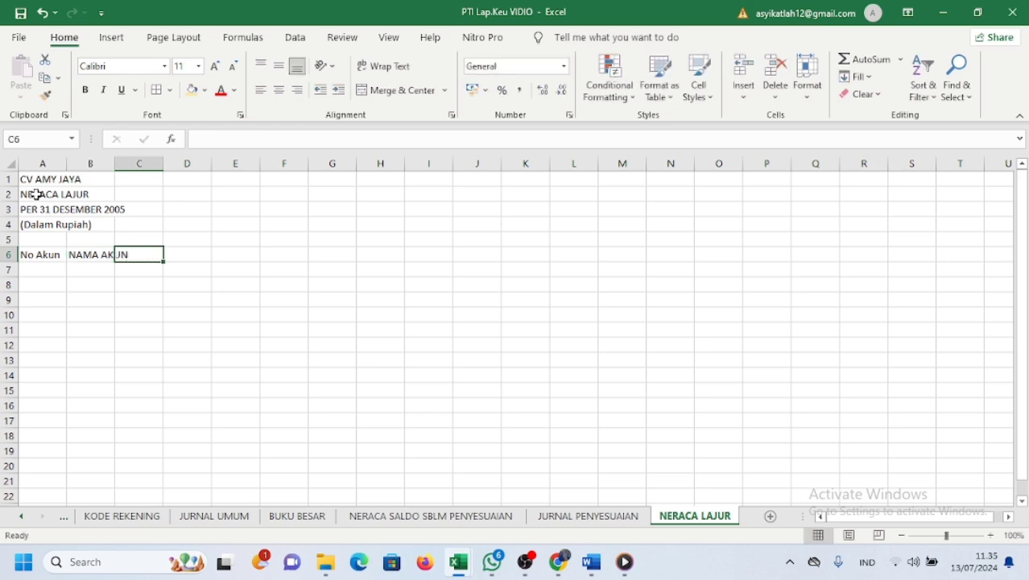
- Enter the heading NERACA SALDO in C6 with the subheadings DEBIT in C7 and KREDIT in D7
{"action": "type", "text": "NE"}
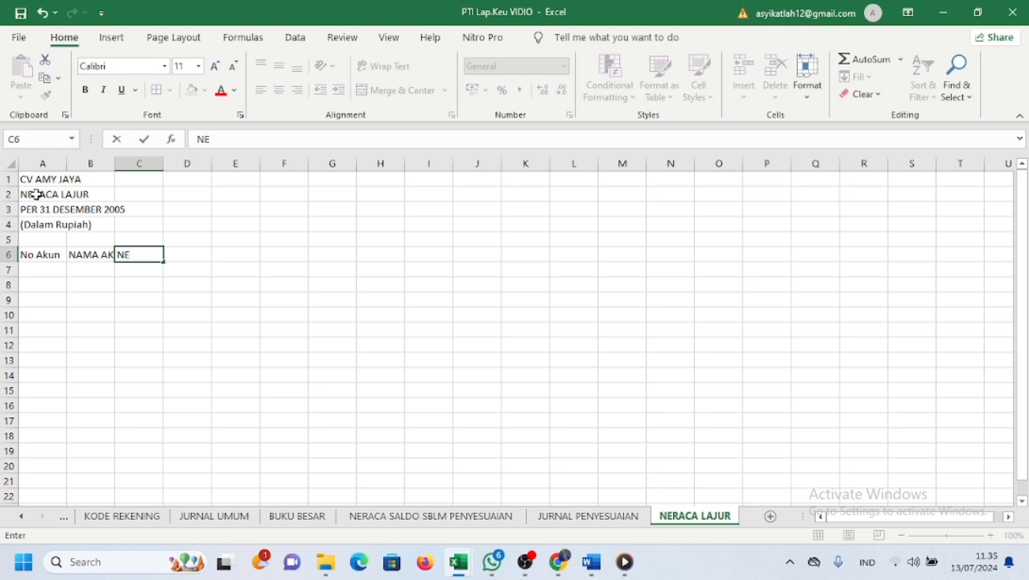
{"action": "type", "text": "RACA SALDO"}
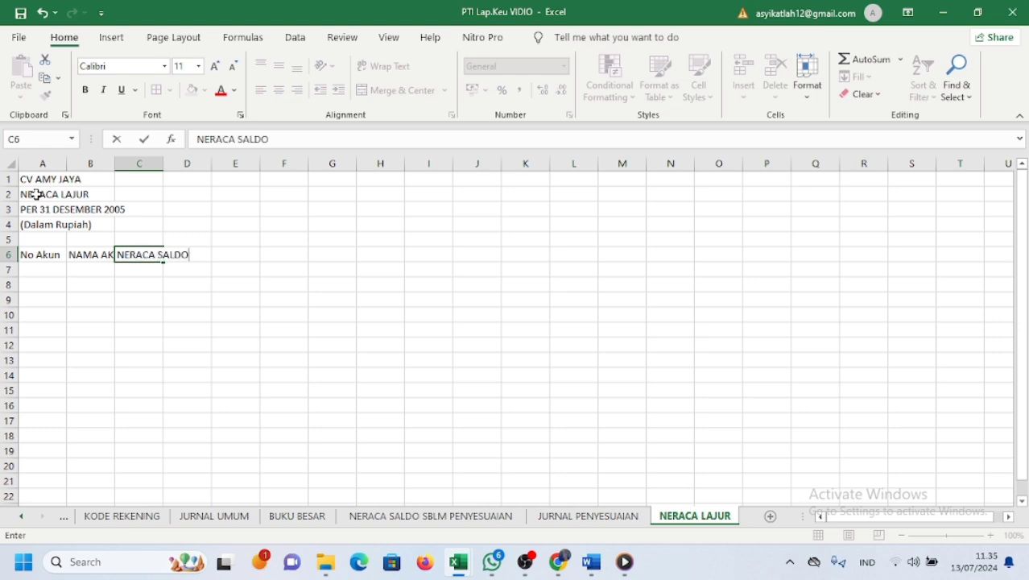
{"action": "key", "text": "Return"}
{"action": "type", "text": "DENBIT"}
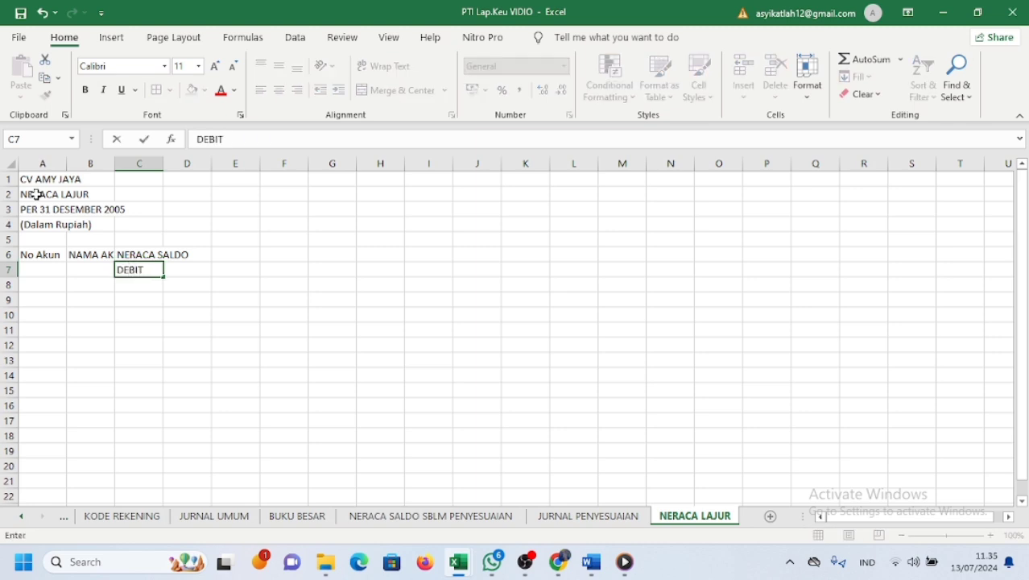
{"action": "key", "text": "Tab"}
{"action": "type", "text": "KREDIT"}
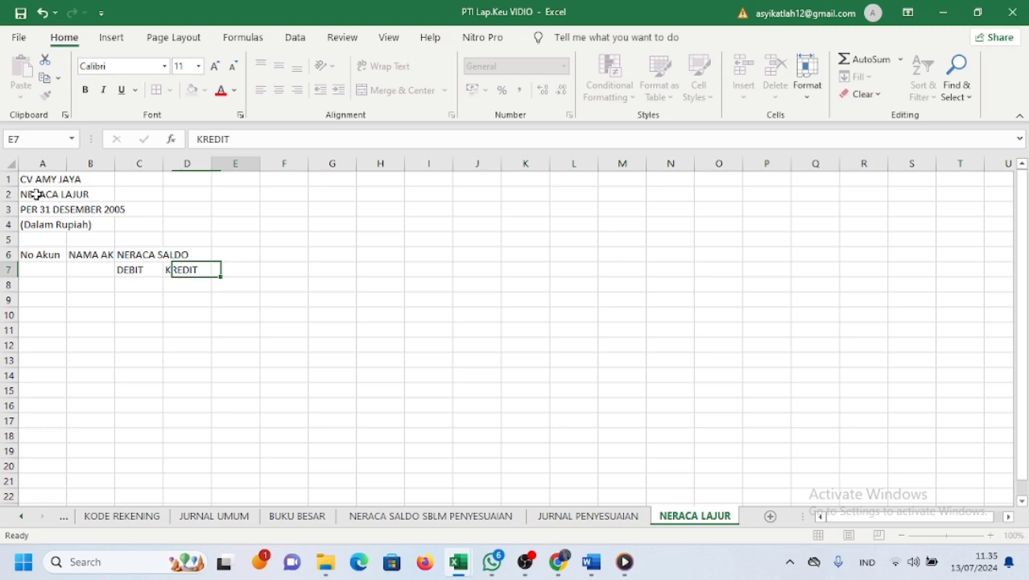
{"action": "key", "text": "Tab"}
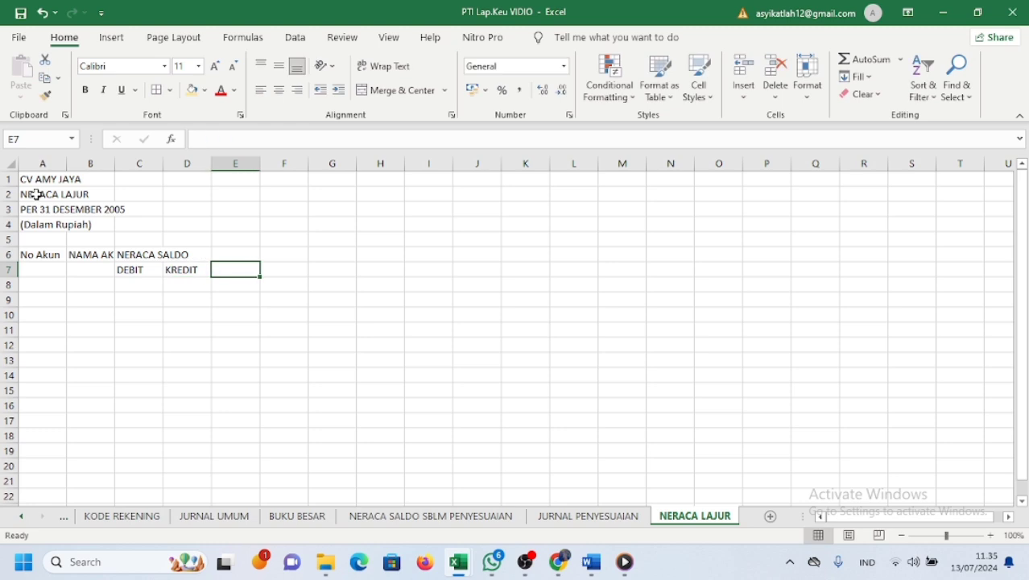
- Merge and center NERACA SALDO across C6:D6, and enter the heading JURNAL PENYESUAIAN in E6
{"action": "left_click_drag", "start_coordinate": [130, 253], "coordinate": [182, 256]}
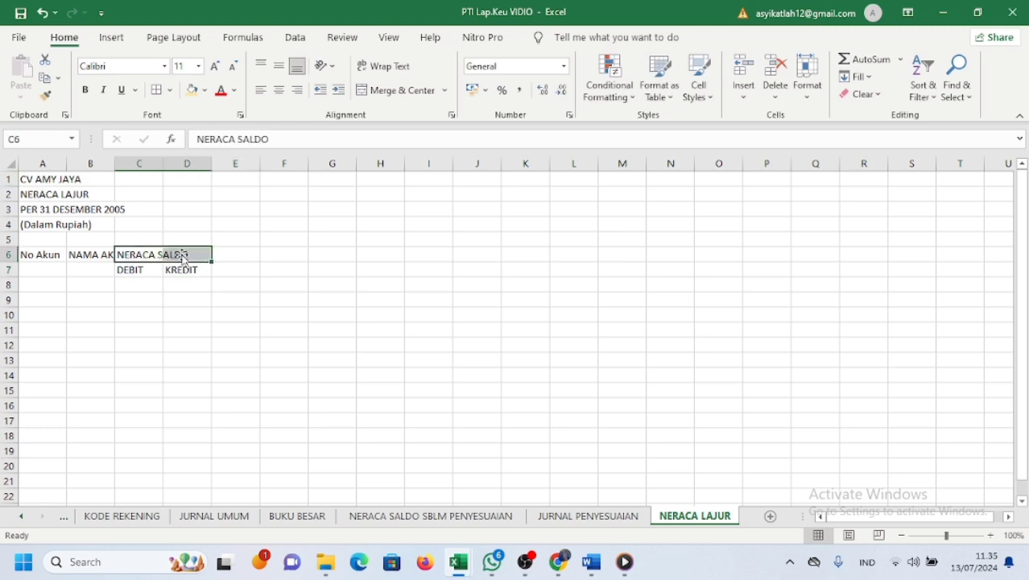
{"action": "left_click", "coordinate": [394, 90]}
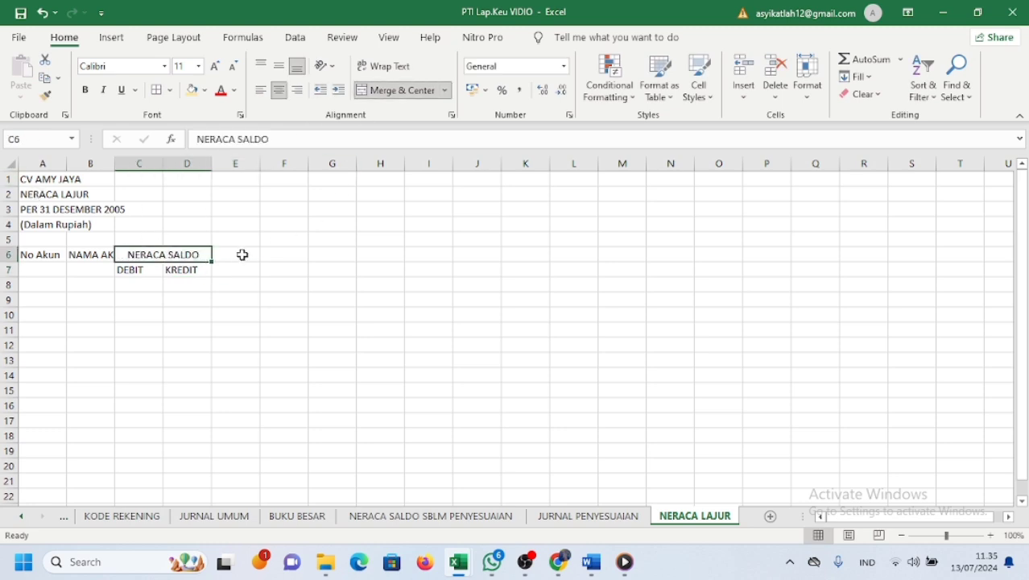
{"action": "left_click", "coordinate": [241, 254]}
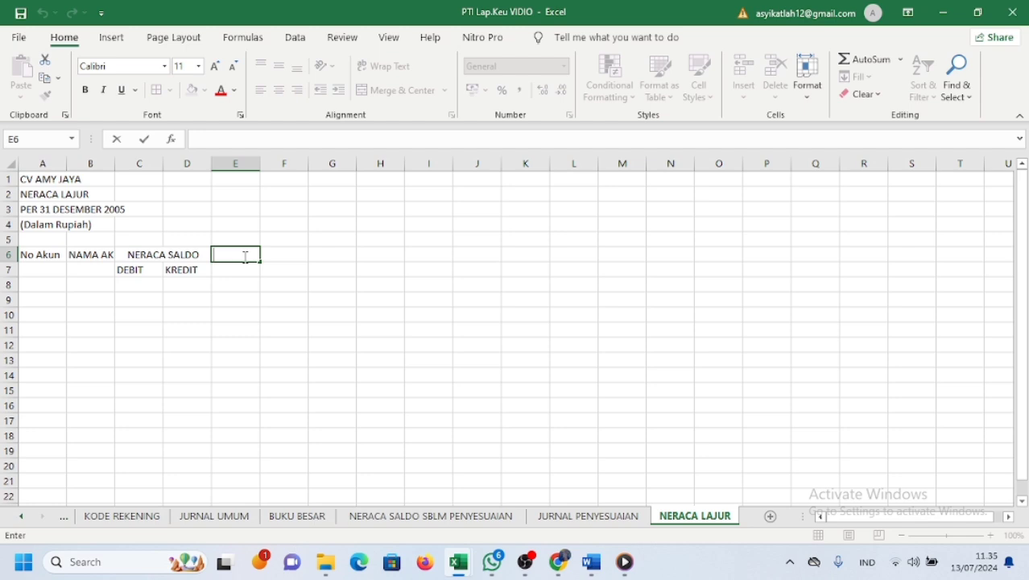
{"action": "type", "text": "JURNAL"}
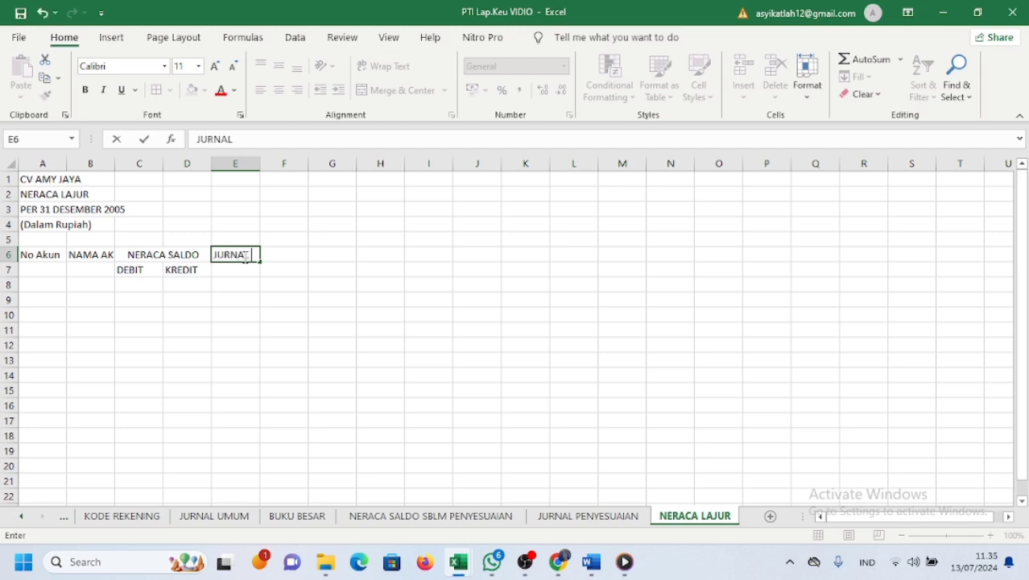
{"action": "type", "text": " PENYESUAIAN"}
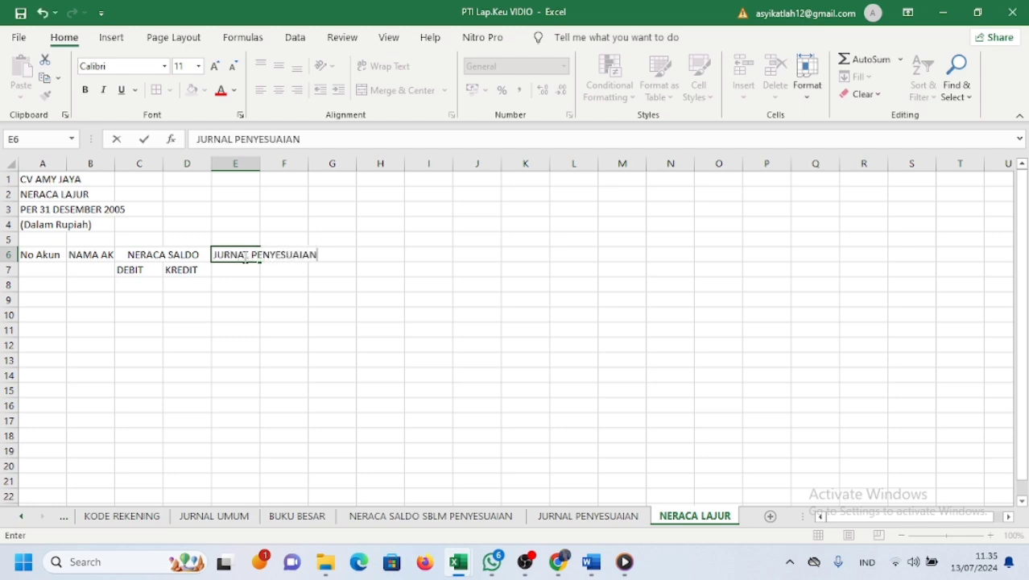
- Add the subheadings DEBIT in E7 and KREDIT in F7, and merge and center JURNAL PENYESUAIAN across E6:F6
{"action": "key", "text": "Tab"}
{"action": "key", "text": "Down"}
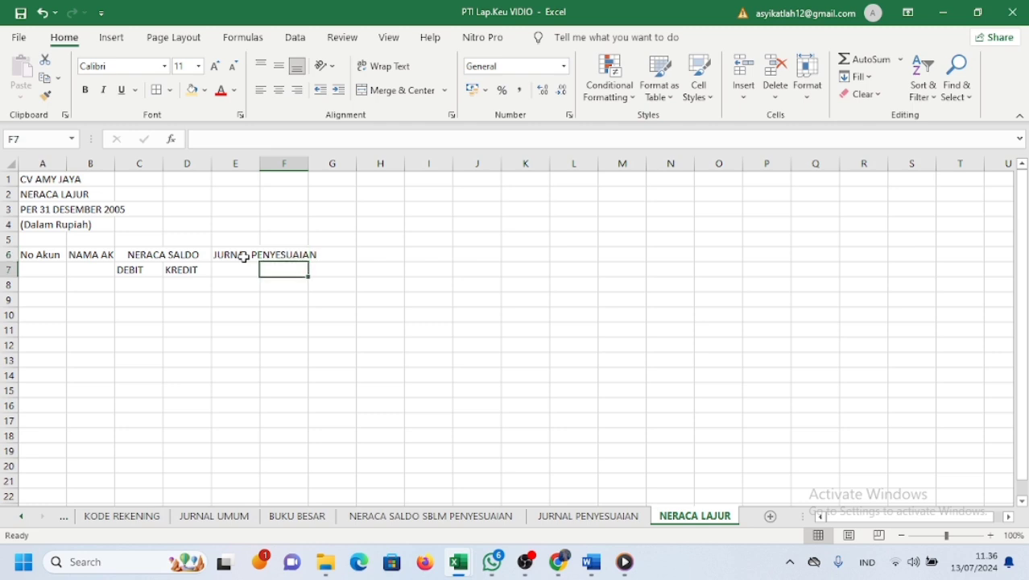
{"action": "key", "text": "Left"}
{"action": "type", "text": "DEBIT"}
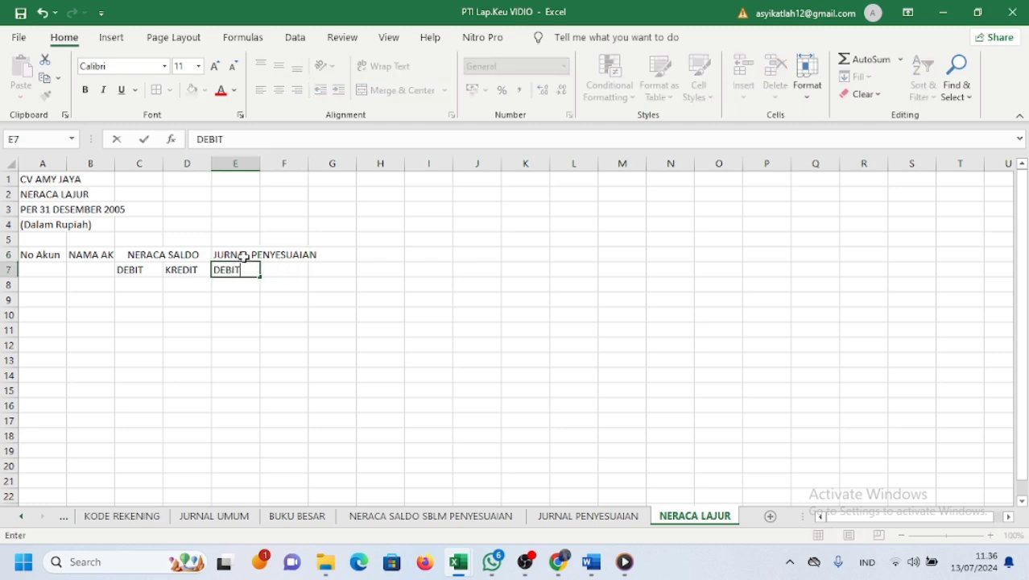
{"action": "key", "text": "Tab"}
{"action": "type", "text": "KREDIT"}
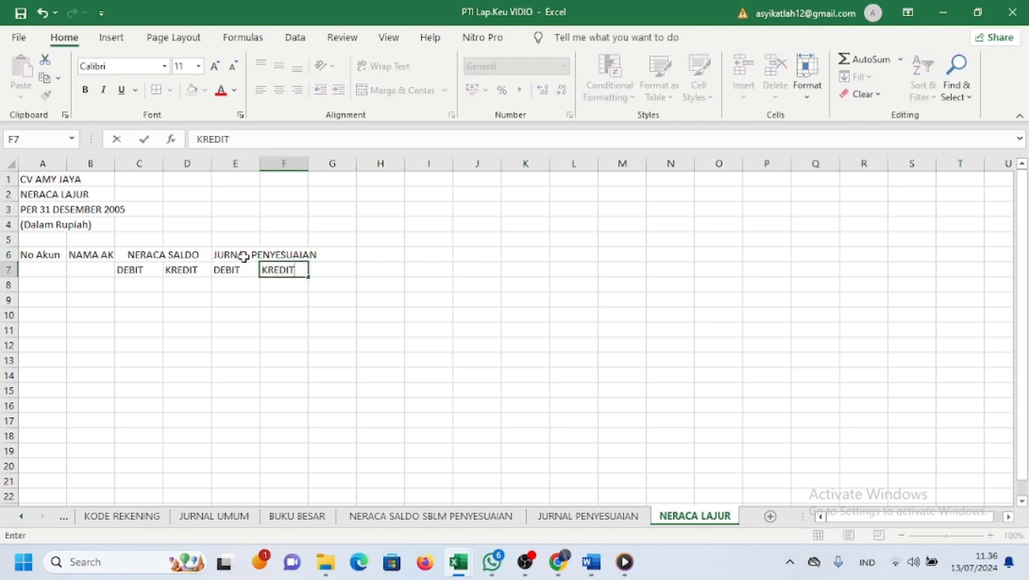
{"action": "key", "text": "Tab"}
{"action": "key", "text": "Up"}
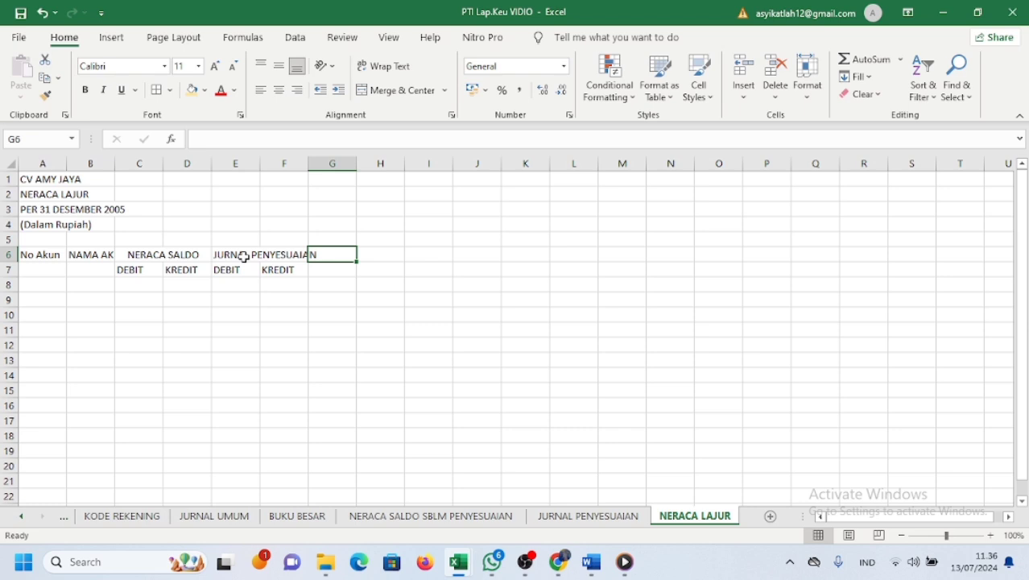
{"action": "left_click_drag", "start_coordinate": [243, 256], "coordinate": [280, 253]}
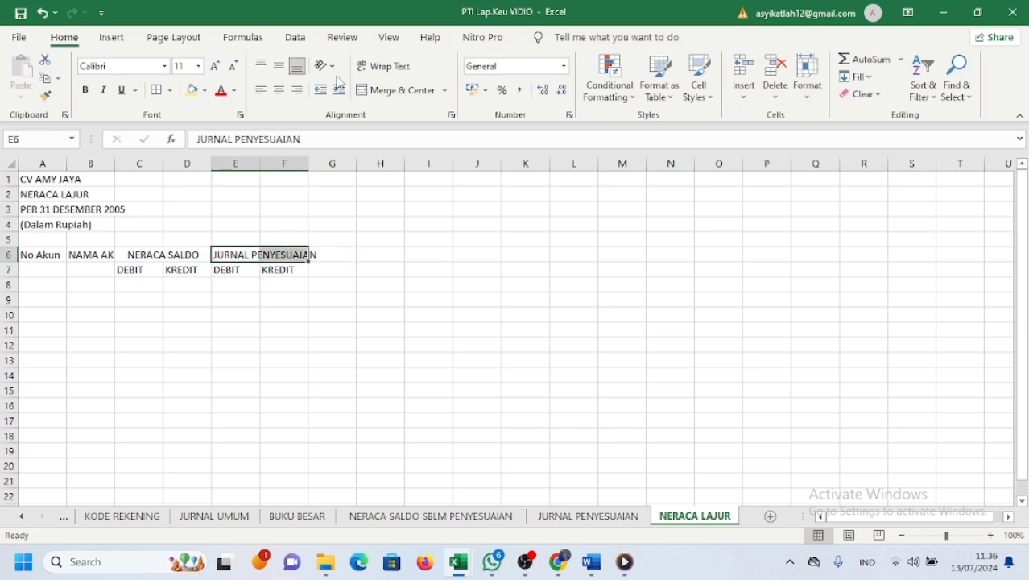
{"action": "left_click", "coordinate": [369, 91]}
- Enter the heading NSSP in G6
{"action": "double_click", "coordinate": [344, 255]}
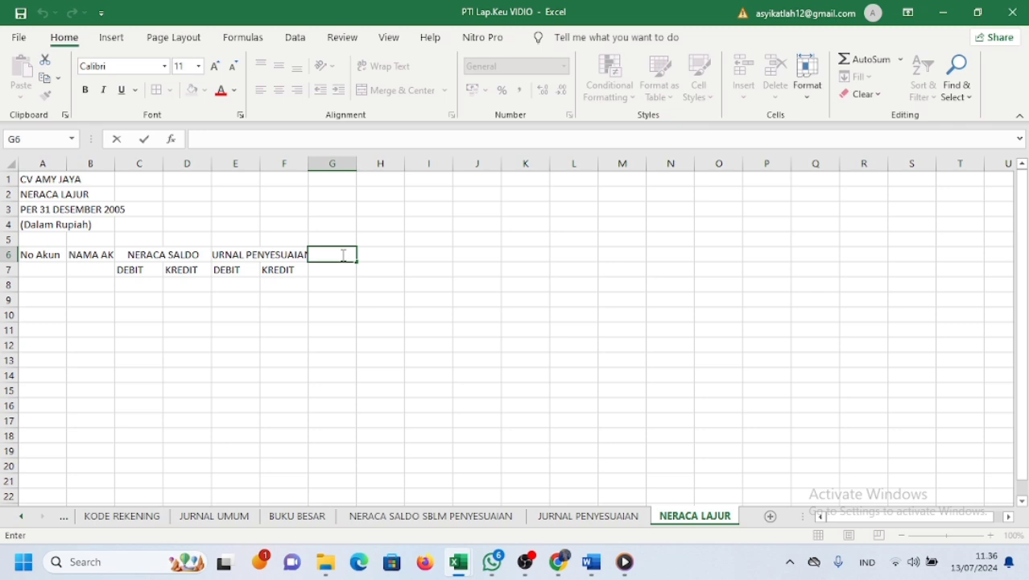
{"action": "type", "text": "NERACA"}
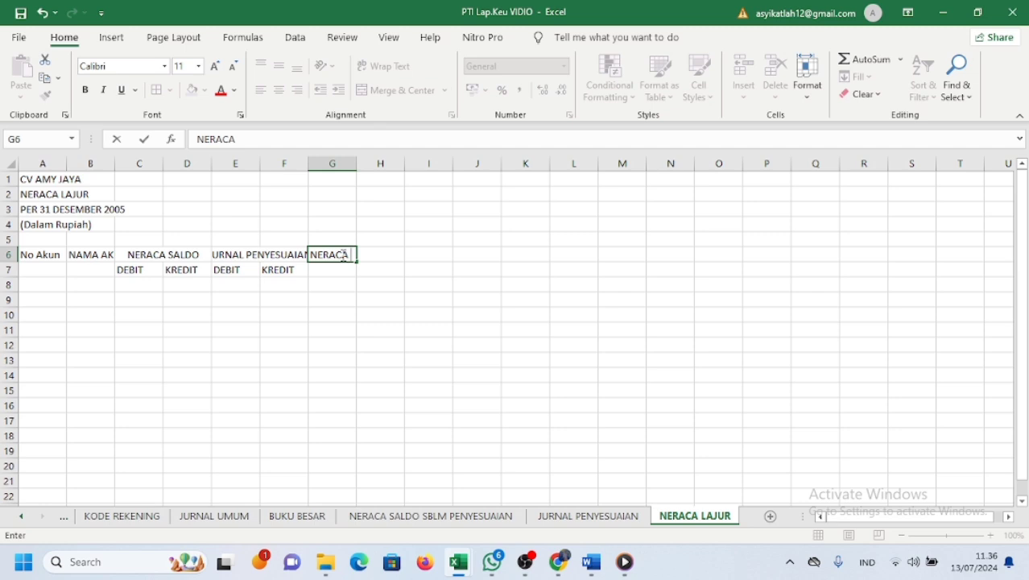
{"action": "key", "text": "BackSpace"}
{"action": "key", "text": "BackSpace"}
{"action": "key", "text": "BackSpace"}
{"action": "key", "text": "BackSpace"}
{"action": "key", "text": "BackSpace"}
{"action": "type", "text": "NSSP"}
{"action": "key", "text": "BackSpace"}
{"action": "key", "text": "BackSpace"}
{"action": "key", "text": "BackSpace"}
{"action": "key", "text": "BackSpace"}
{"action": "type", "text": "SSP"}
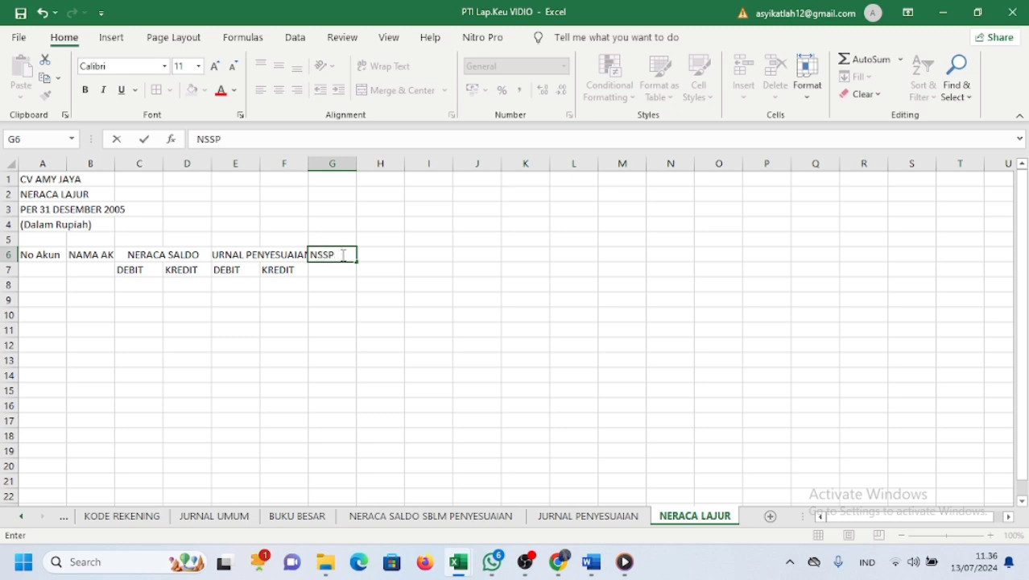
- Add the subheadings DEBIT in G7 and KREDIT in H7, and merge and center NSSP across G6:H6
{"action": "key", "text": "Return"}
{"action": "type", "text": "DEBIT"}
{"action": "key", "text": "Tab"}
{"action": "type", "text": "KREDI"}
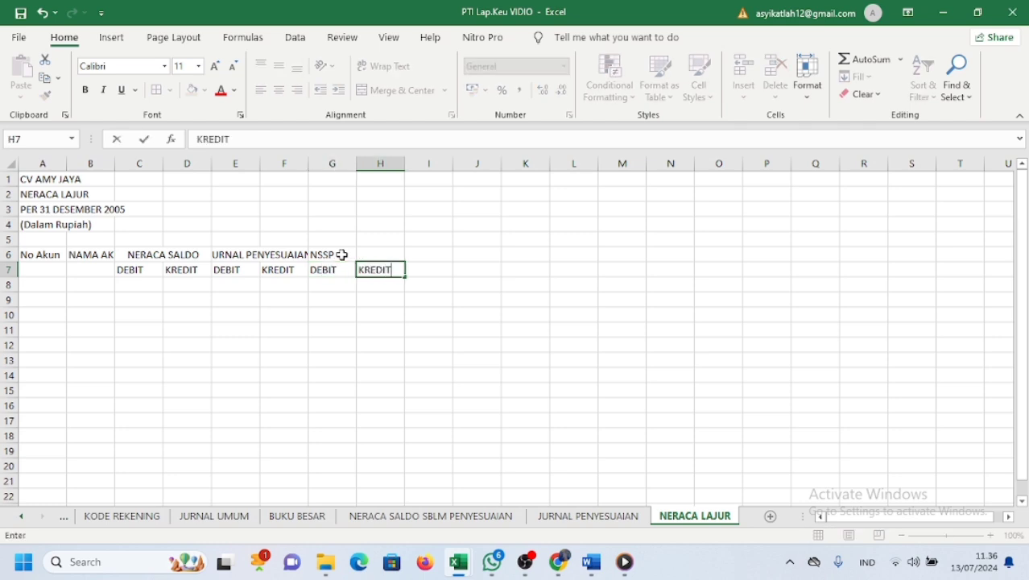
{"action": "left_click_drag", "start_coordinate": [342, 254], "coordinate": [390, 254]}
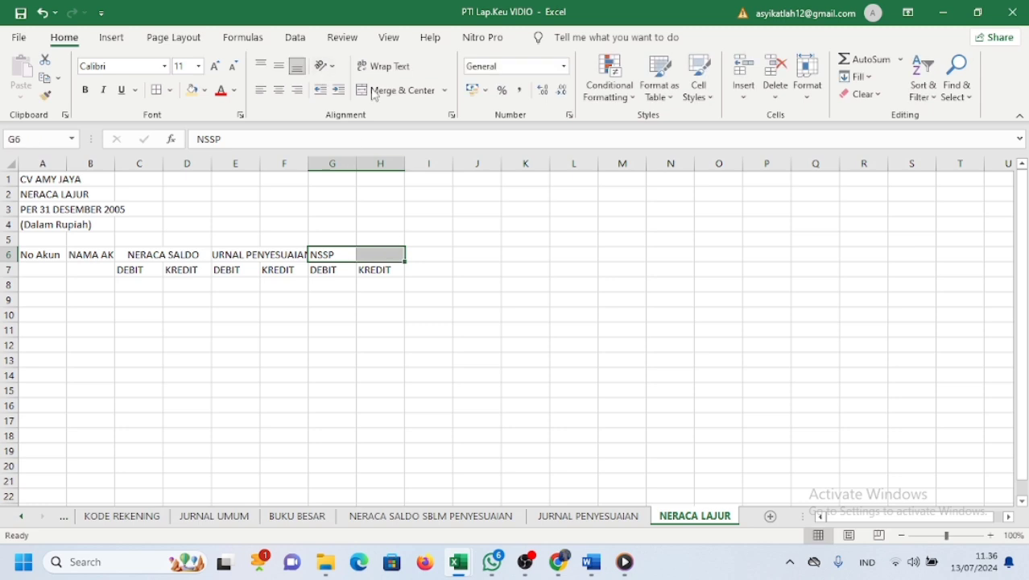
{"action": "left_click", "coordinate": [400, 90]}
- Enter LABA RUGI in I6 with DEBIT in I7 and KREDIT in J7, and merge and center it across I6:J6
{"action": "left_click", "coordinate": [434, 253]}
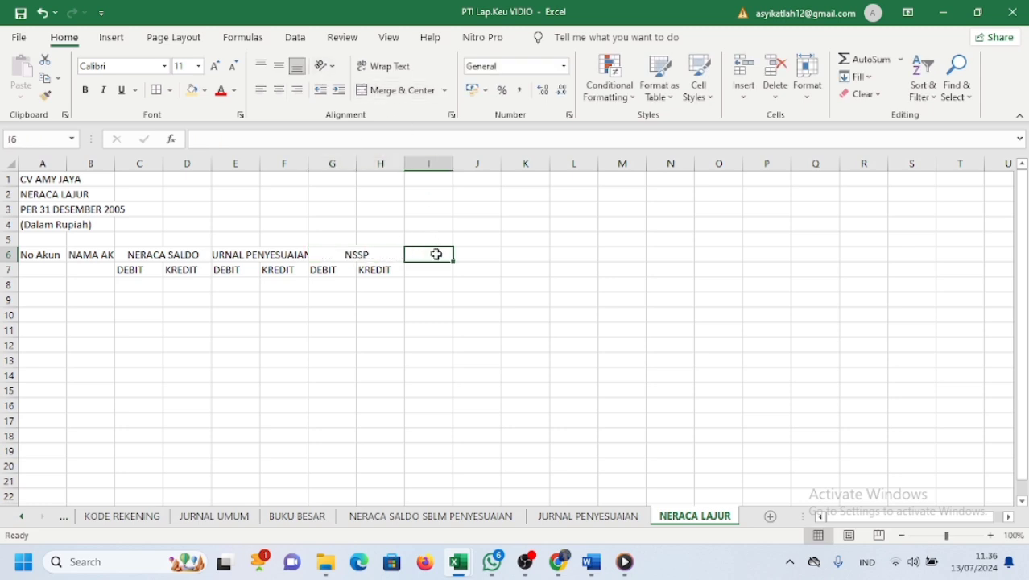
{"action": "type", "text": "LABA RUGI"}
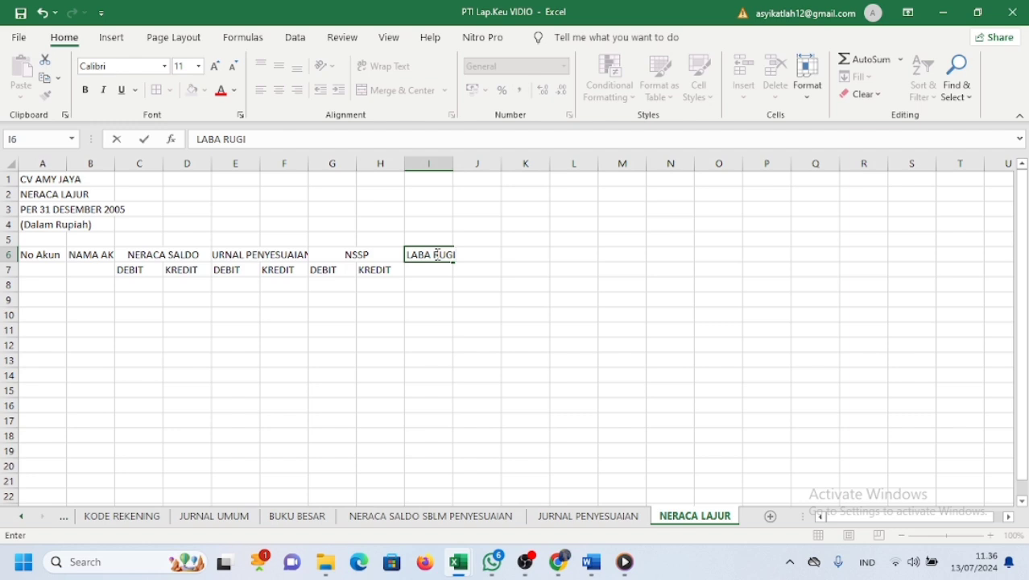
{"action": "key", "text": "Return"}
{"action": "type", "text": "DEBIT"}
{"action": "key", "text": "Tab"}
{"action": "type", "text": "KREDIT"}
{"action": "key", "text": "Tab"}
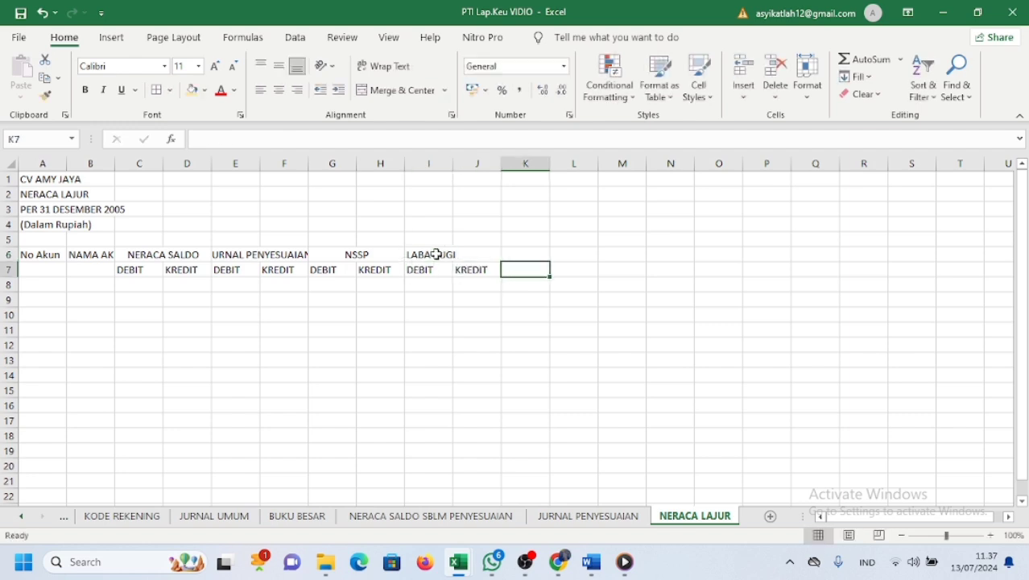
{"action": "left_click_drag", "start_coordinate": [436, 255], "coordinate": [475, 255]}
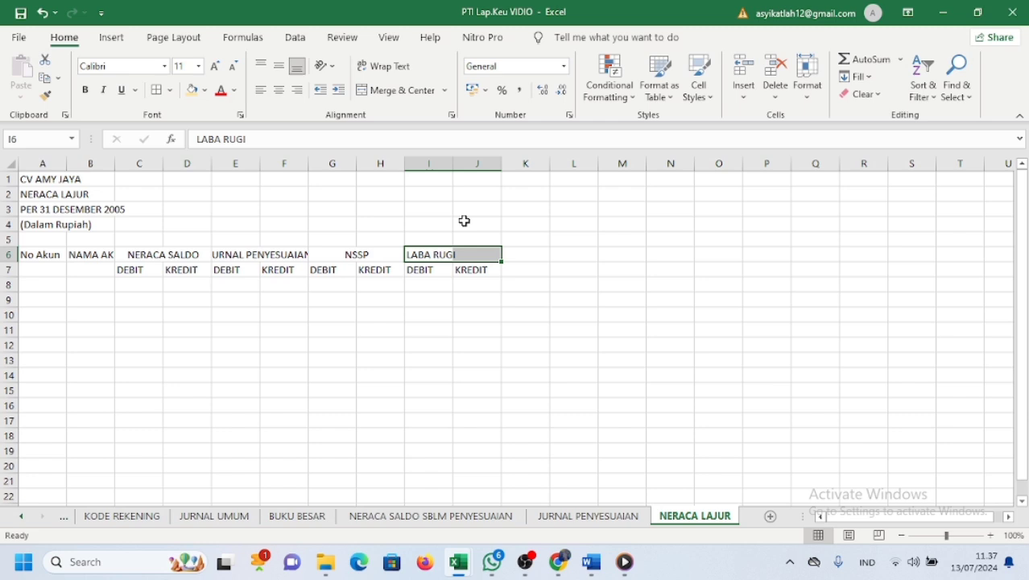
{"action": "left_click", "coordinate": [383, 89]}
- Enter NERACA in K6 with DEBIT in K7 and KREDIT in L7, and merge and center it across K6:L6
{"action": "left_click", "coordinate": [536, 254]}
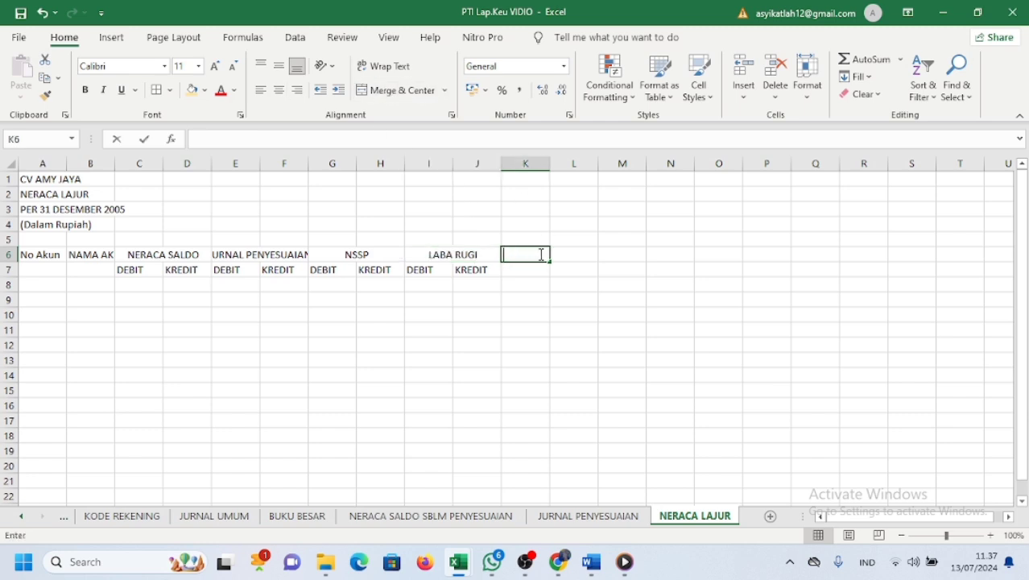
{"action": "type", "text": "NERACA"}
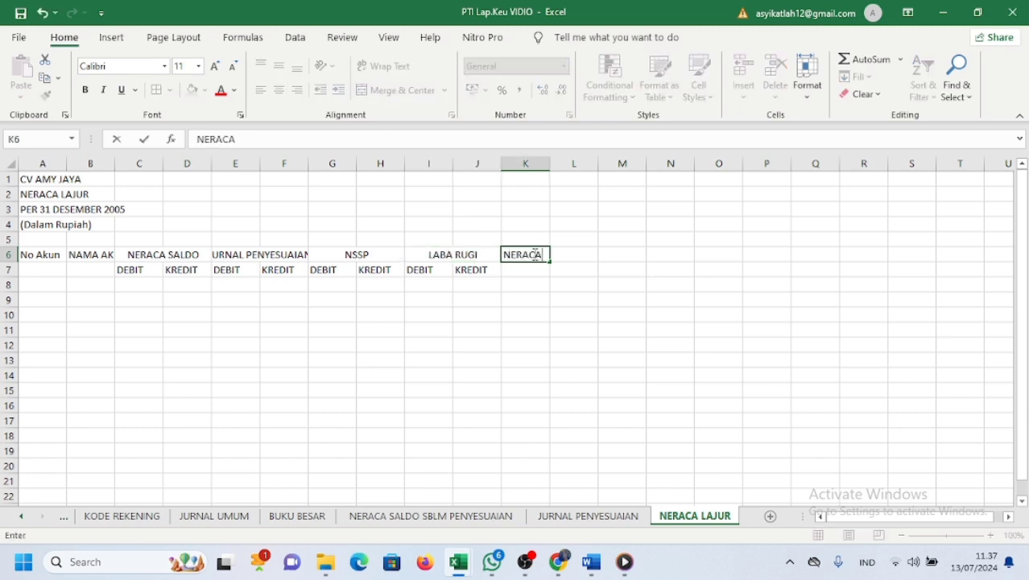
{"action": "key", "text": "Return"}
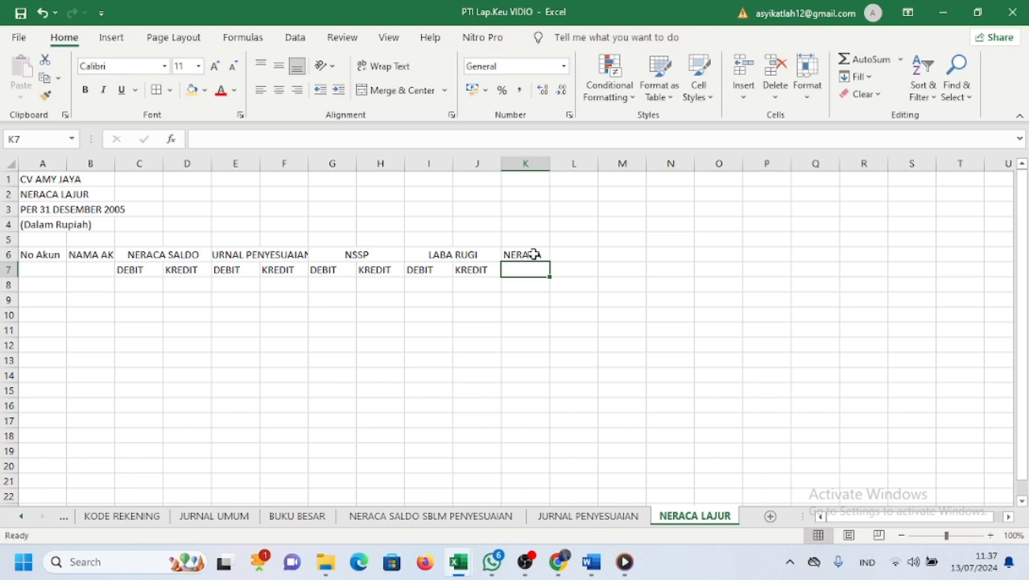
{"action": "type", "text": "DEBIT"}
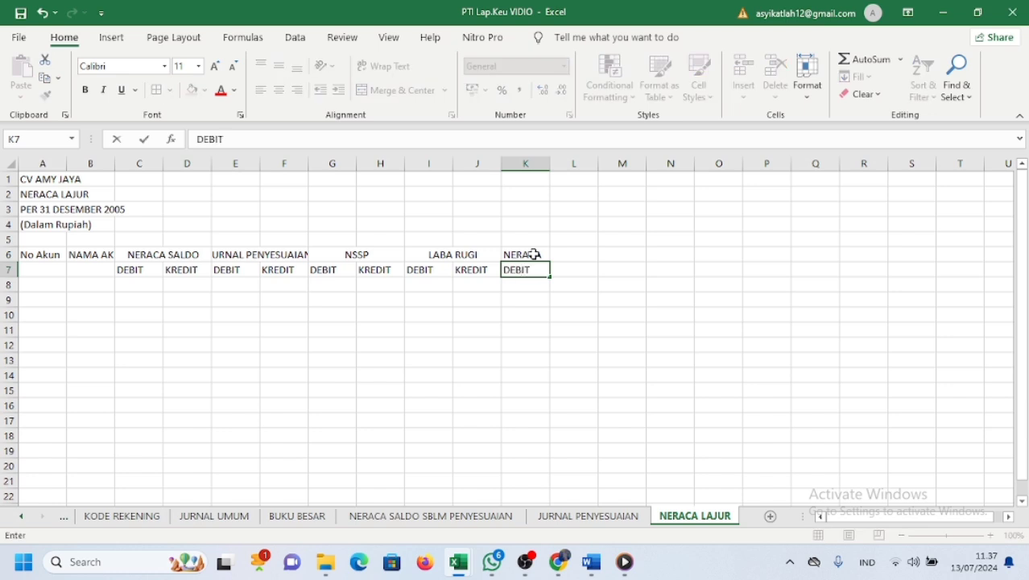
{"action": "key", "text": "Tab"}
{"action": "type", "text": "KREDIT"}
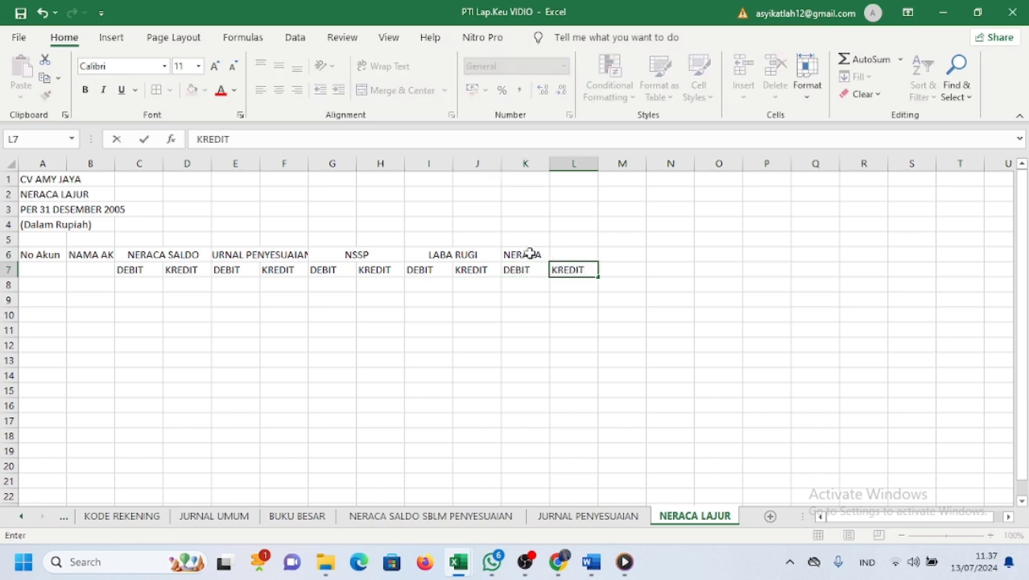
{"action": "left_click_drag", "start_coordinate": [533, 255], "coordinate": [556, 254]}
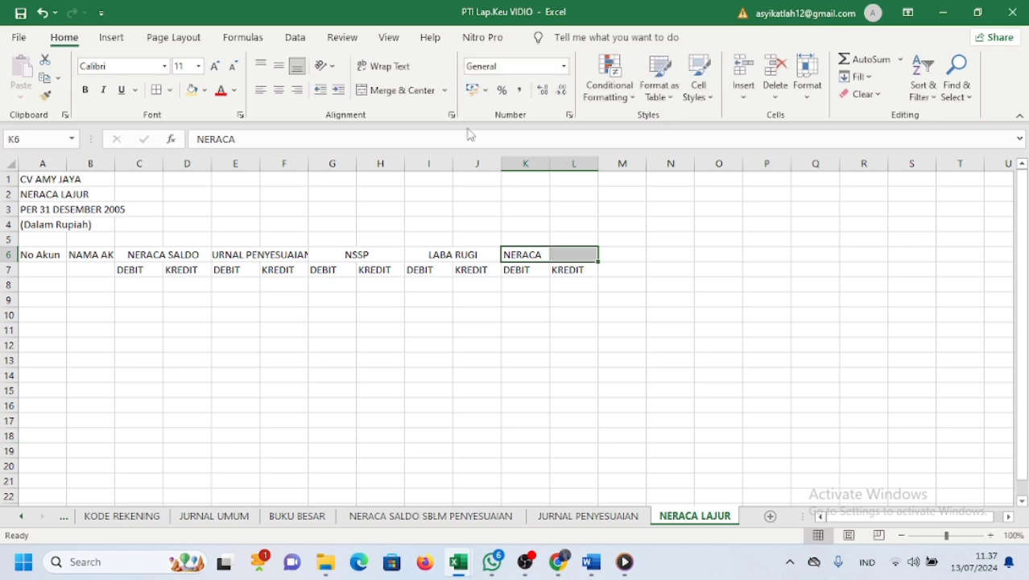
{"action": "left_click", "coordinate": [406, 91]}
- Widen the NAMA AKUN column B and the DEBIT and KREDIT columns C through L to fit headings and amounts
{"action": "left_click", "coordinate": [102, 163]}
{"action": "left_click_drag", "start_coordinate": [115, 163], "coordinate": [451, 169]}
{"action": "left_click", "coordinate": [284, 164]}
{"action": "left_click", "coordinate": [378, 163]}
{"action": "left_click", "coordinate": [475, 163]}
{"action": "left_click_drag", "start_coordinate": [500, 165], "coordinate": [834, 172]}
{"action": "left_click", "coordinate": [572, 164]}
{"action": "left_click", "coordinate": [763, 163]}
{"action": "left_click", "coordinate": [858, 164]}
{"action": "left_click_drag", "start_coordinate": [882, 169], "coordinate": [932, 172]}
{"action": "scroll", "coordinate": [669, 249], "scroll_direction": "right", "scroll_amount": 3}
{"action": "left_click", "coordinate": [620, 163]}
{"action": "left_click_drag", "start_coordinate": [644, 164], "coordinate": [789, 173]}
{"action": "left_click", "coordinate": [719, 164]}
{"action": "left_click", "coordinate": [813, 164]}
{"action": "left_click_drag", "start_coordinate": [837, 163], "coordinate": [885, 175]}
{"action": "left_click", "coordinate": [742, 375]}
{"action": "left_click_drag", "start_coordinate": [946, 517], "coordinate": [890, 524]}
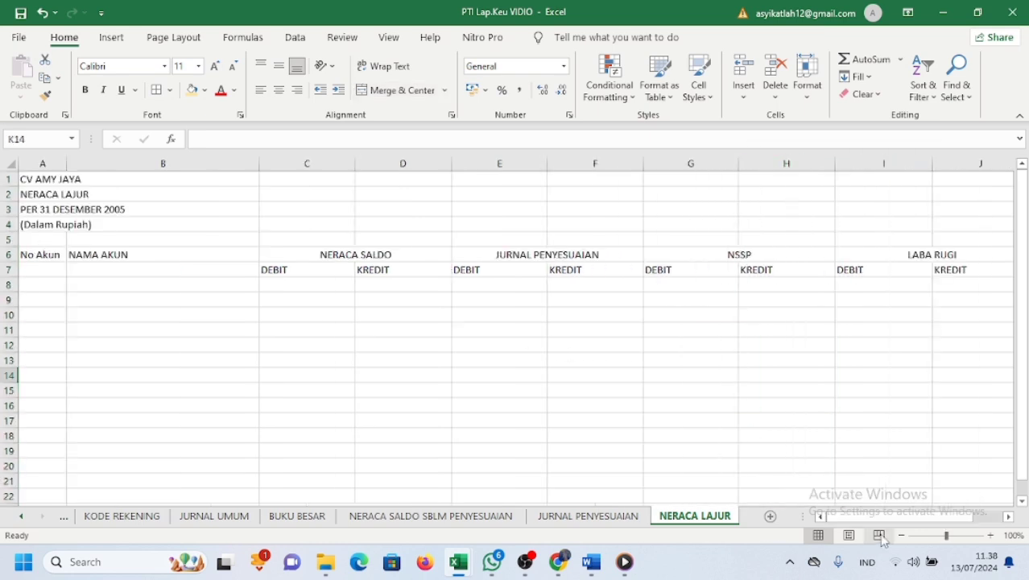
- Zoom the sheet out to 80% and center the table headings in A6:L7
{"action": "left_click", "coordinate": [900, 536]}
{"action": "left_click", "coordinate": [901, 535]}
{"action": "left_click_drag", "start_coordinate": [28, 229], "coordinate": [887, 252]}
{"action": "left_click", "coordinate": [278, 90]}
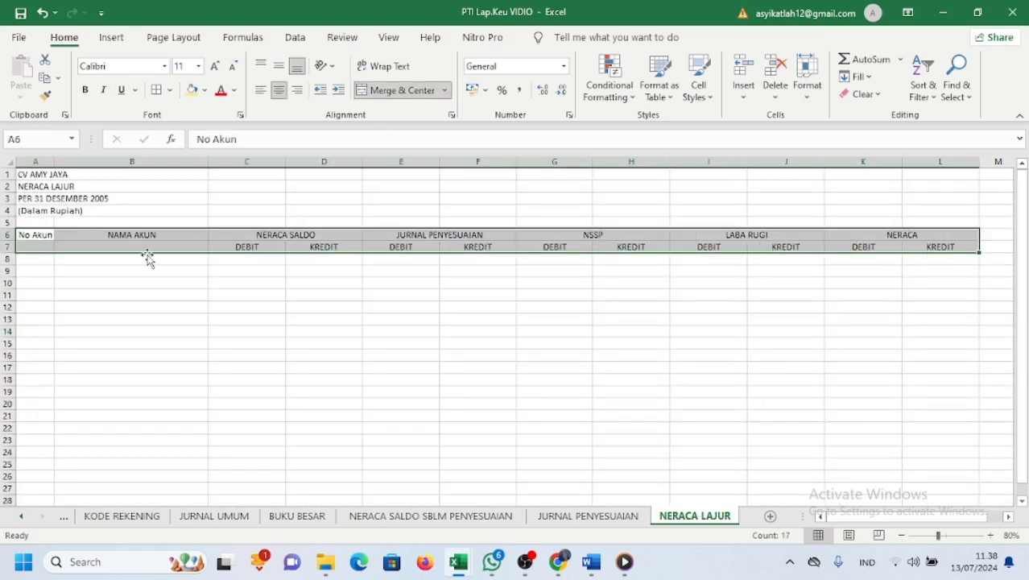
- Apply borders and a blue fill to the table headings in A6:L7
{"action": "left_click", "coordinate": [158, 93]}
{"action": "left_click", "coordinate": [204, 90]}
{"action": "left_click", "coordinate": [245, 161]}
- Merge and center NAMA AKUN across B6:B7 and No Akun across A6:A7
{"action": "left_click_drag", "start_coordinate": [132, 234], "coordinate": [132, 246]}
{"action": "left_click", "coordinate": [401, 90]}
{"action": "left_click_drag", "start_coordinate": [36, 235], "coordinate": [36, 247]}
{"action": "left_click", "coordinate": [402, 90]}
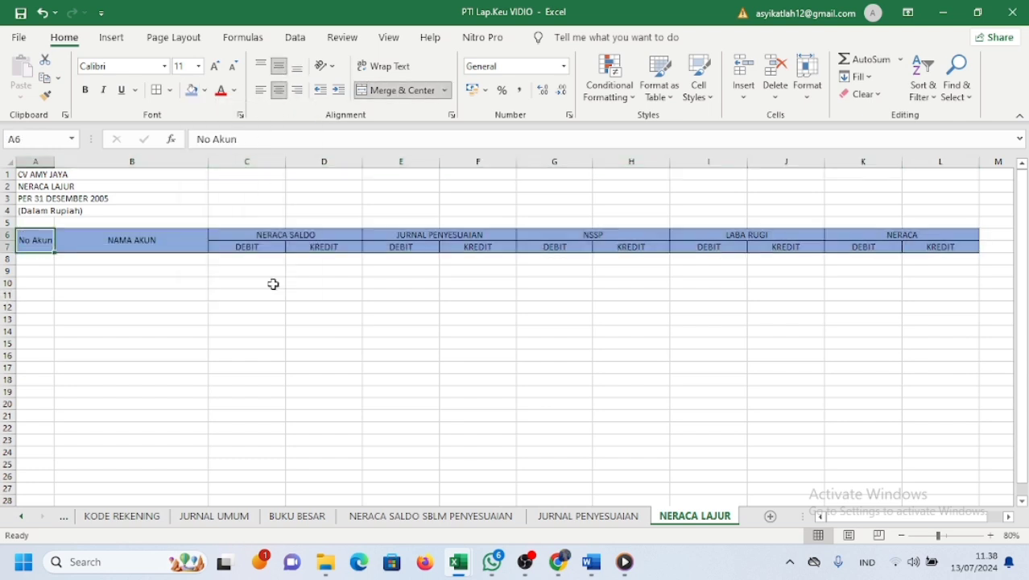
- Merge and center each of the four title lines in rows 1 to 4 across columns A to L
{"action": "left_click", "coordinate": [271, 290]}
{"action": "left_click_drag", "start_coordinate": [39, 174], "coordinate": [951, 189]}
{"action": "left_click", "coordinate": [403, 90]}
{"action": "left_click", "coordinate": [403, 90]}
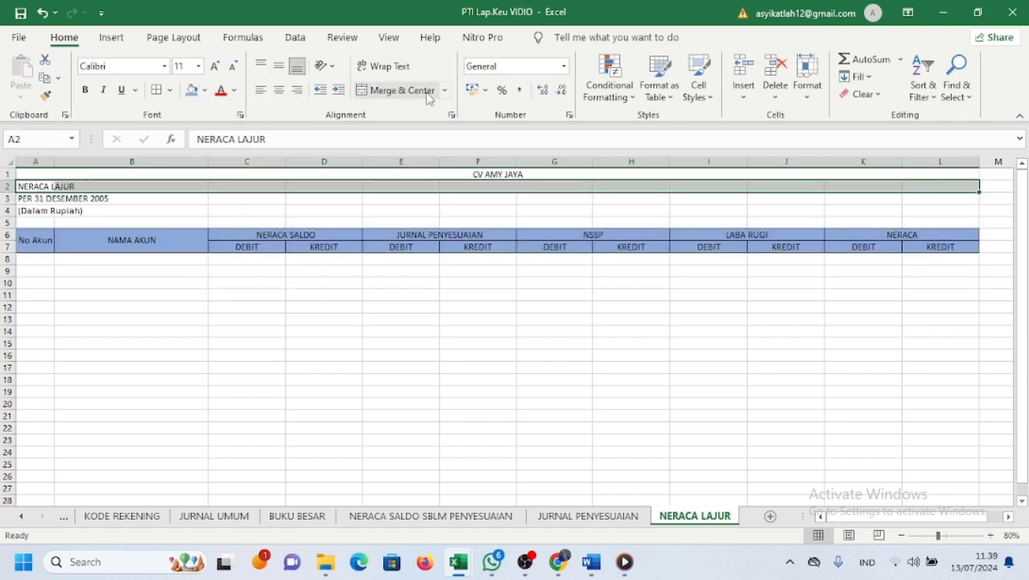
{"action": "left_click_drag", "start_coordinate": [24, 199], "coordinate": [910, 196]}
{"action": "left_click", "coordinate": [402, 91]}
{"action": "left_click_drag", "start_coordinate": [36, 207], "coordinate": [958, 211]}
{"action": "left_click", "coordinate": [402, 90]}
- Make the four title lines in rows 1 to 4 bold
{"action": "left_click_drag", "start_coordinate": [464, 178], "coordinate": [464, 210]}
{"action": "key", "text": "ctrl+b"}
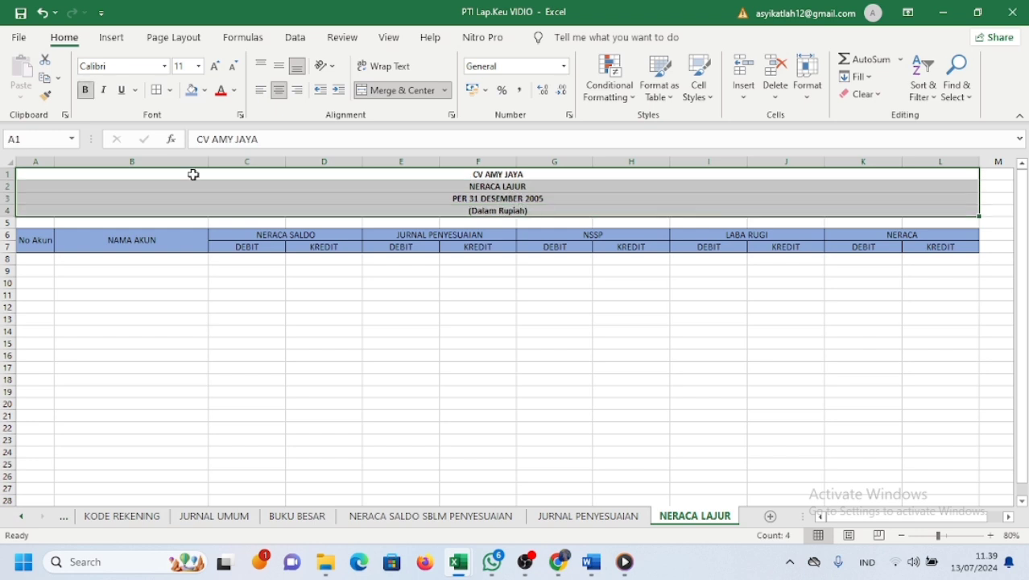
{"action": "left_click", "coordinate": [401, 379]}
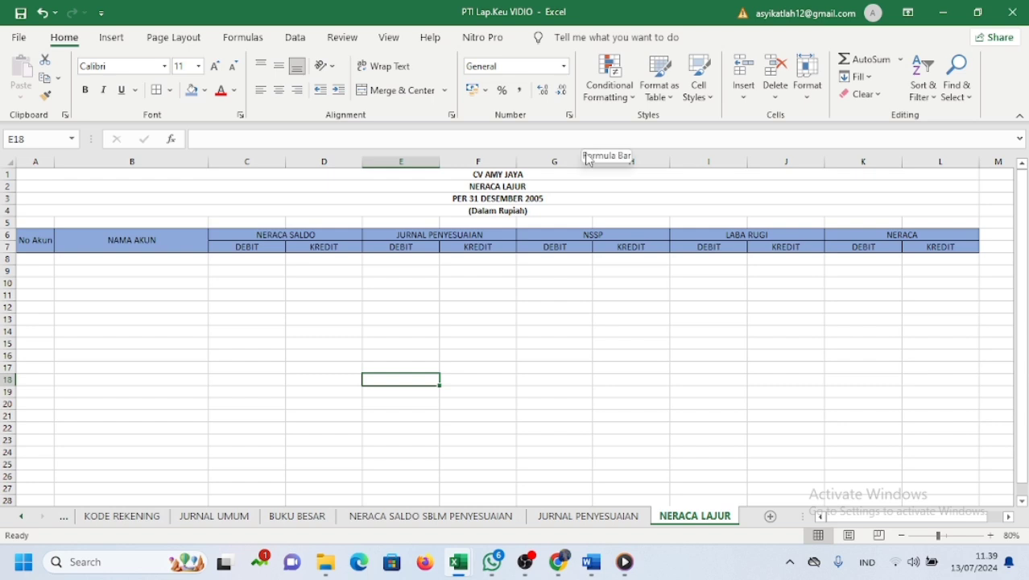
{"action": "left_click_drag", "start_coordinate": [575, 160], "coordinate": [623, 159]}
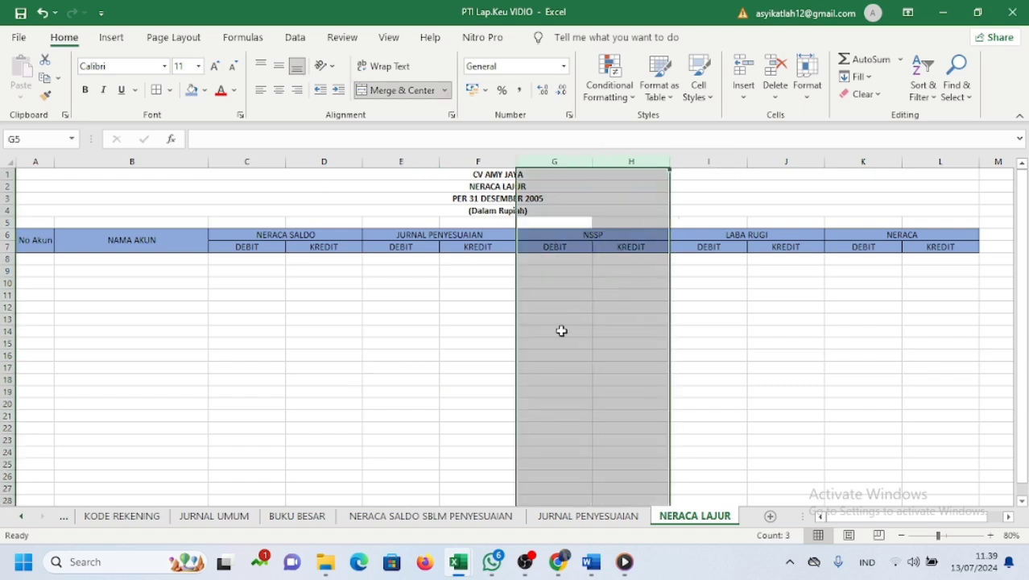
{"action": "left_click", "coordinate": [491, 315]}
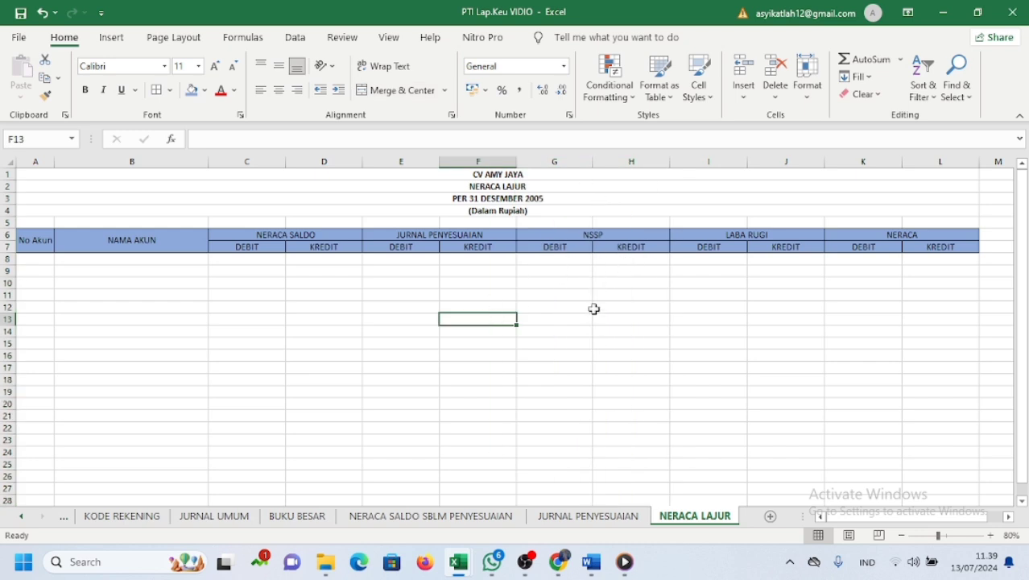
{"action": "left_click_drag", "start_coordinate": [584, 164], "coordinate": [628, 171]}
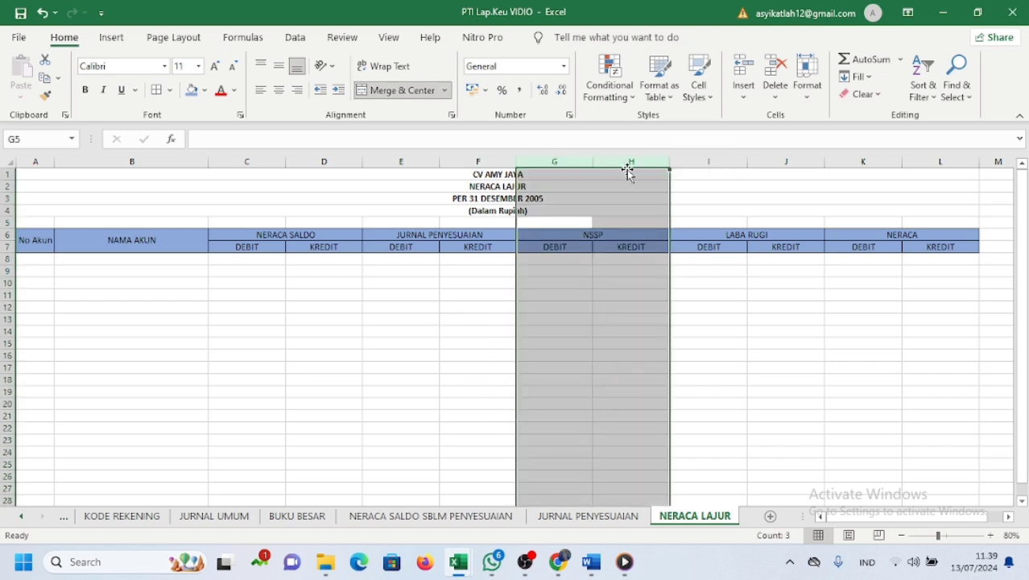
{"action": "left_click_drag", "start_coordinate": [722, 159], "coordinate": [781, 161]}
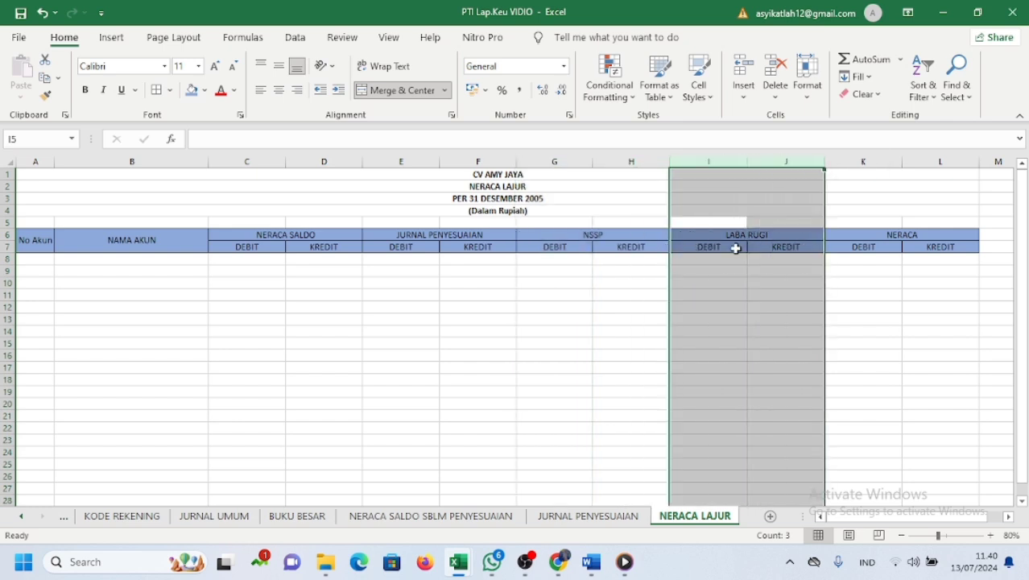
{"action": "left_click_drag", "start_coordinate": [863, 161], "coordinate": [923, 165]}
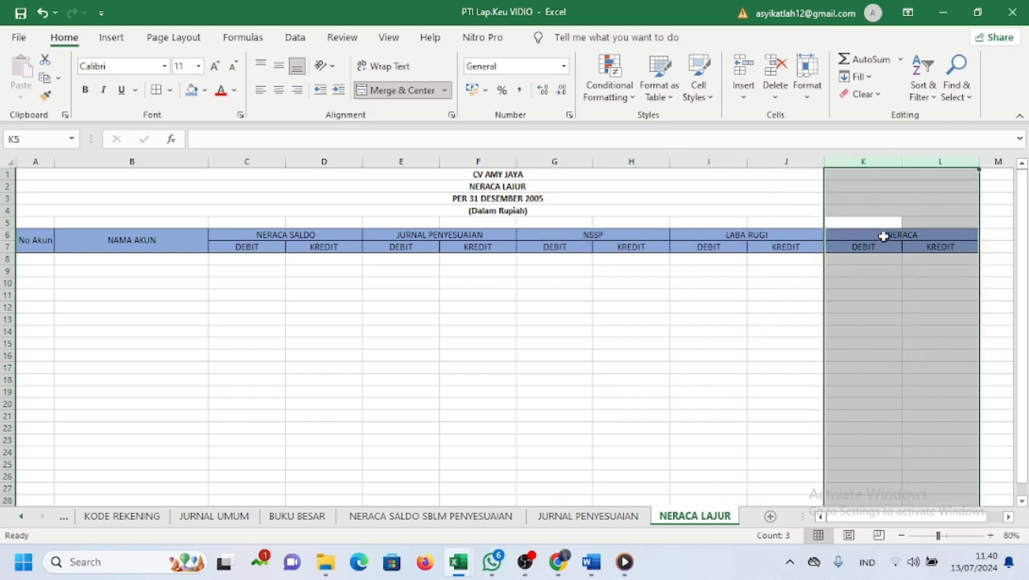
{"action": "left_click", "coordinate": [672, 345]}
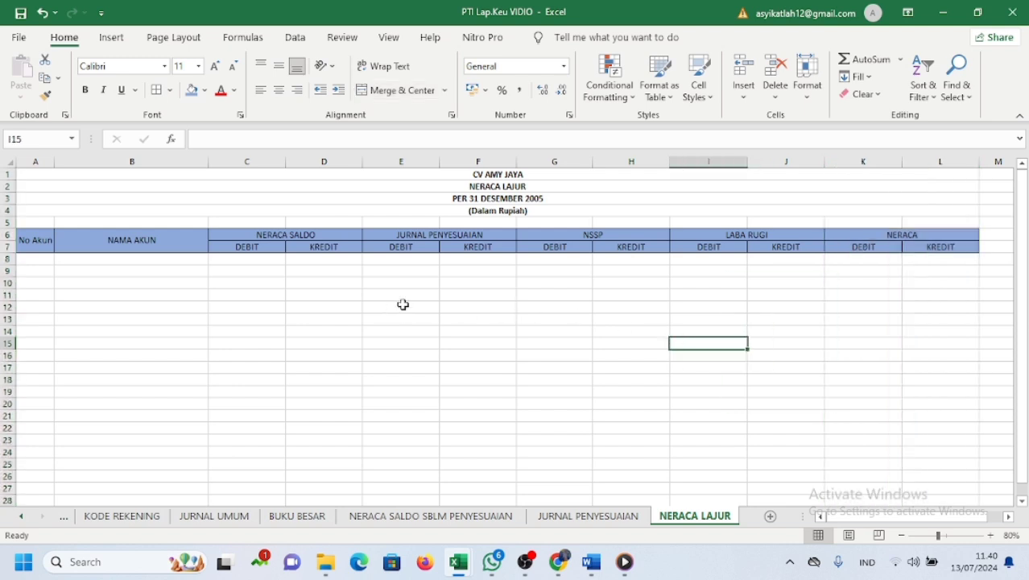
- Copy the account codes and names in A6:B19 of NERACA SALDO SBLM PENYESUAIAN into NERACA LAJUR at A8, without borders
{"action": "left_click", "coordinate": [32, 266]}
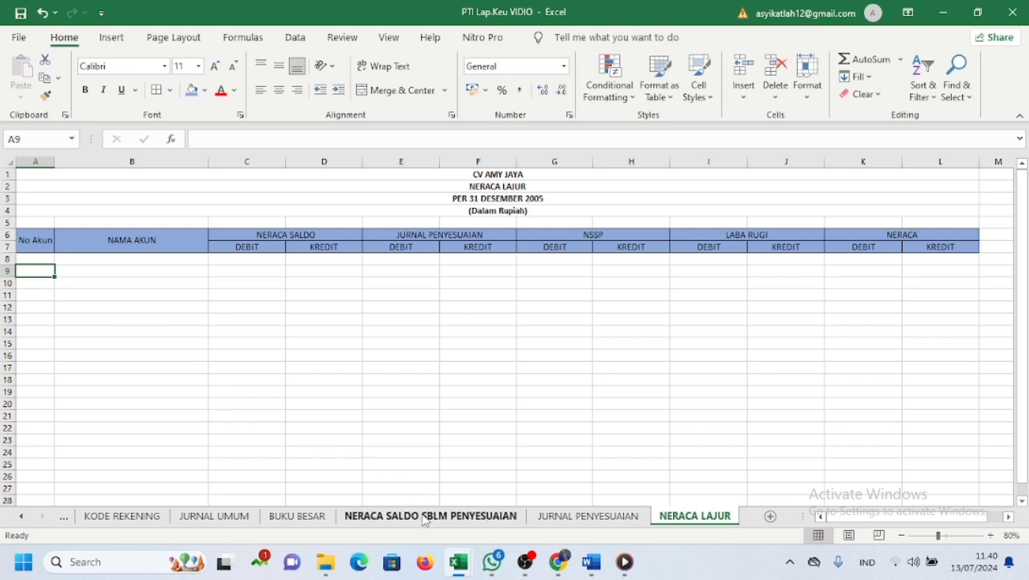
{"action": "left_click", "coordinate": [425, 516]}
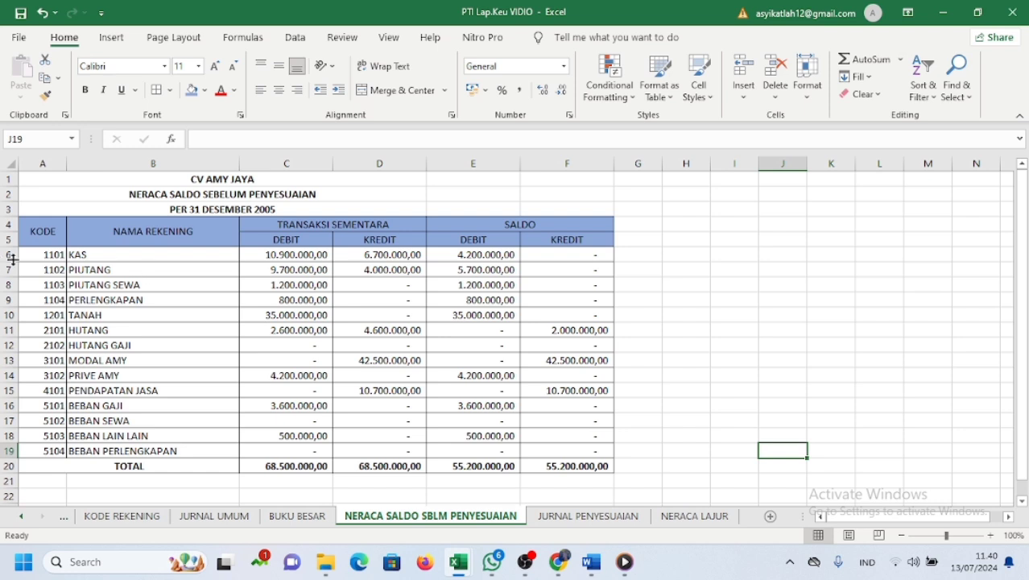
{"action": "left_click_drag", "start_coordinate": [41, 256], "coordinate": [202, 452]}
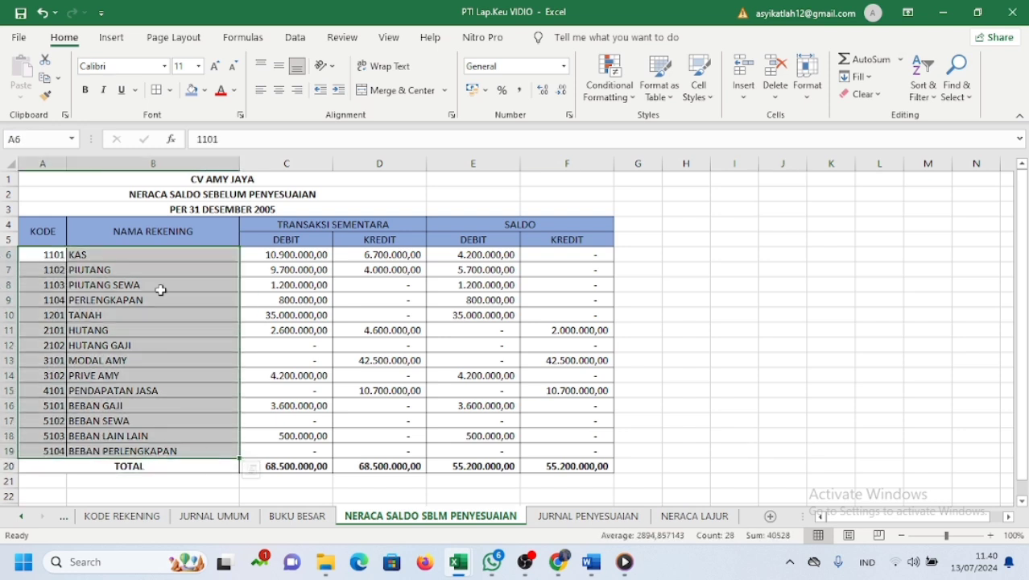
{"action": "left_click", "coordinate": [46, 83]}
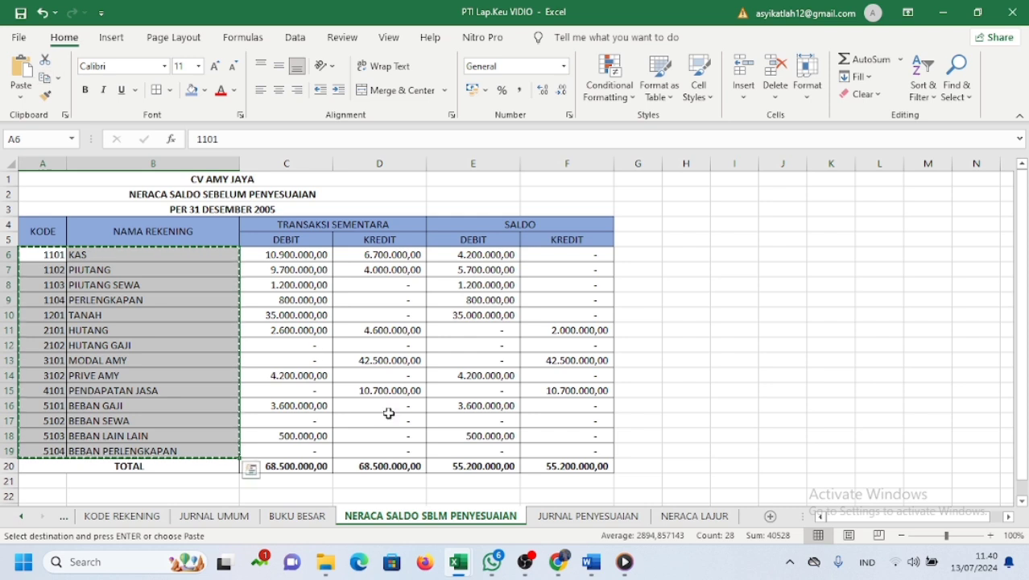
{"action": "left_click", "coordinate": [697, 519]}
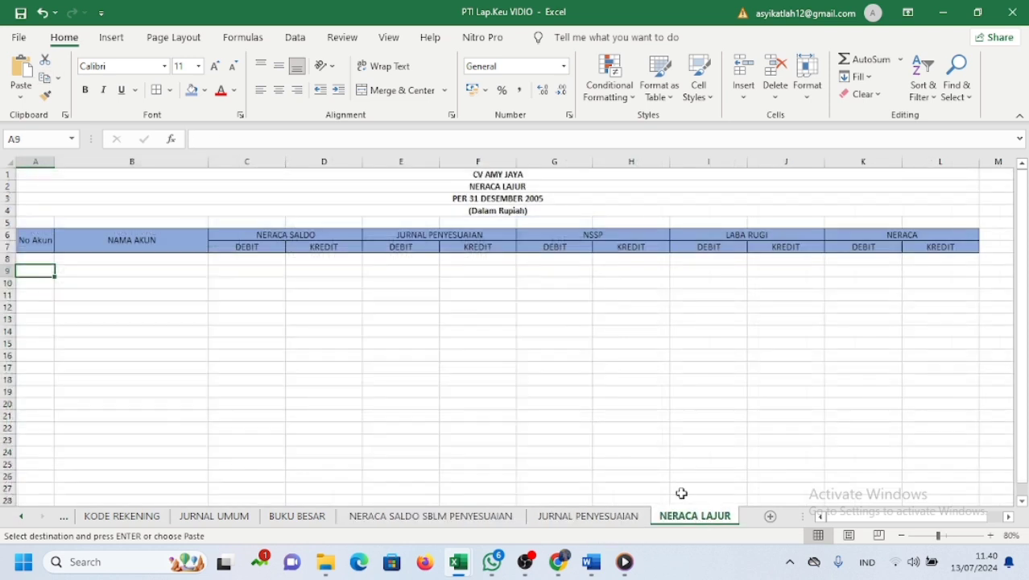
{"action": "left_click", "coordinate": [32, 259]}
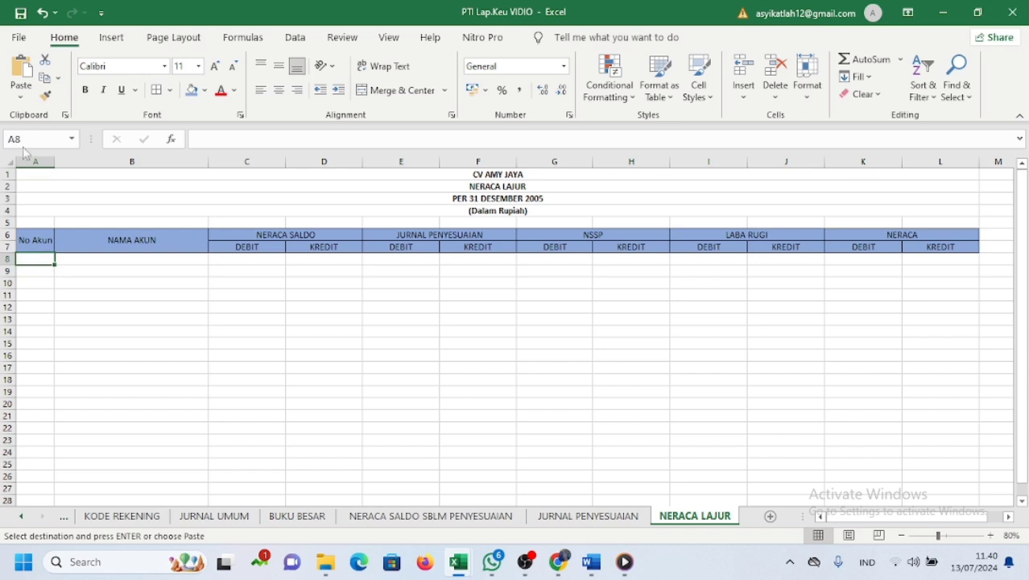
{"action": "left_click", "coordinate": [24, 96]}
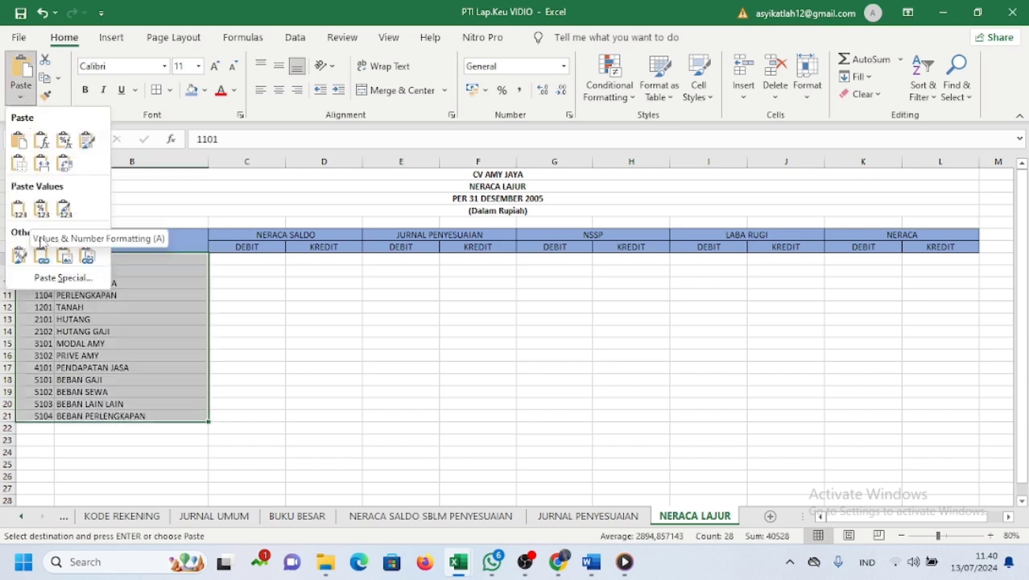
{"action": "left_click", "coordinate": [16, 163]}
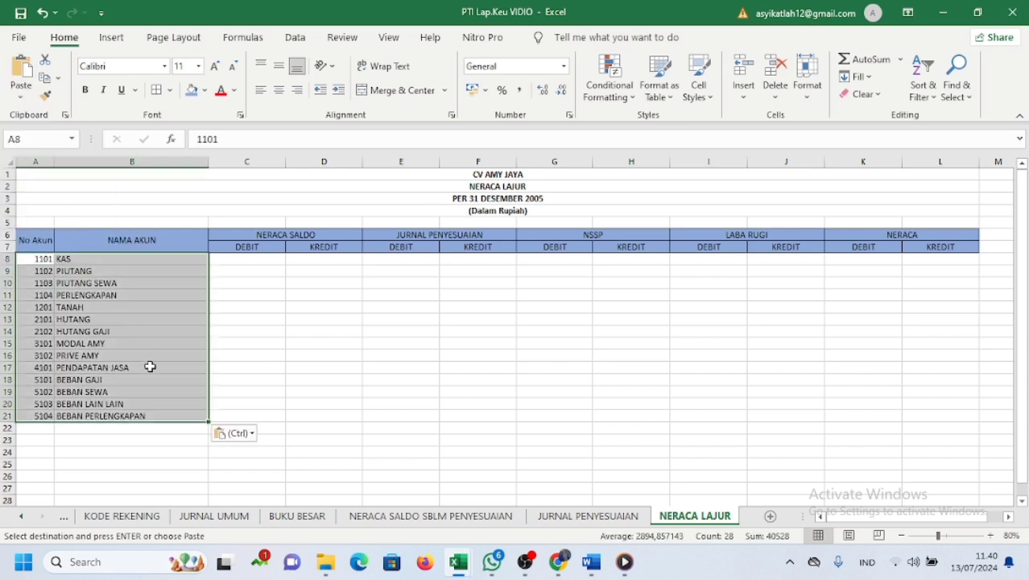
{"action": "left_click", "coordinate": [234, 403]}
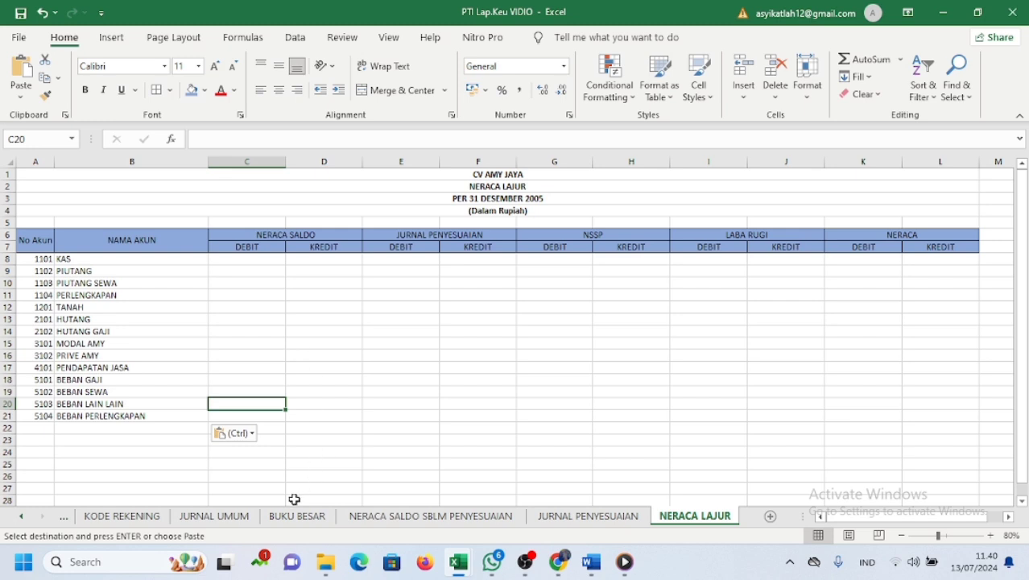
- Copy the SALDO debit and credit values in E6:F19 of NERACA SALDO SBLM PENYESUAIAN and paste them as links at C8 of NERACA LAJUR
{"action": "left_click", "coordinate": [403, 516]}
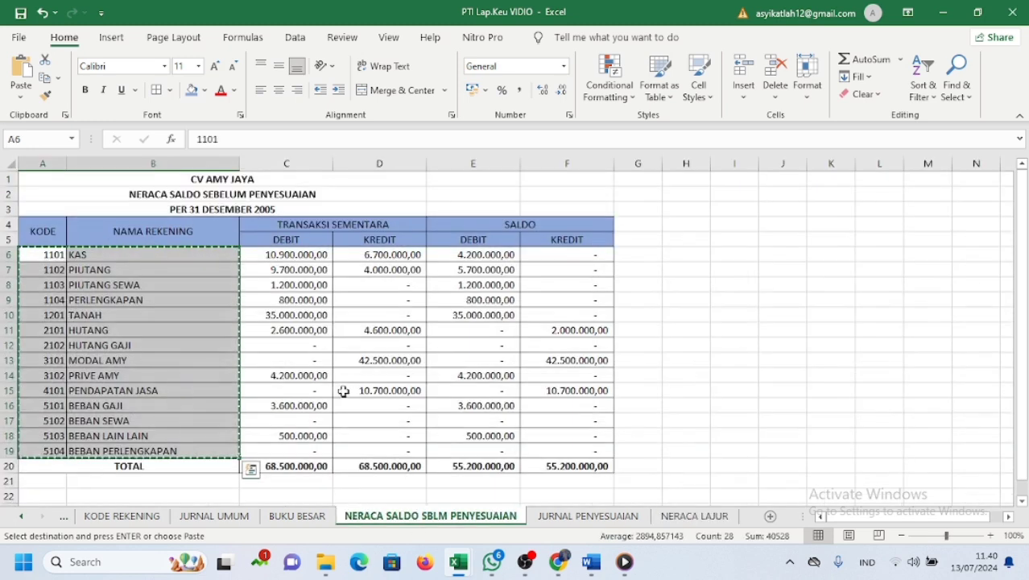
{"action": "left_click", "coordinate": [328, 339]}
{"action": "left_click_drag", "start_coordinate": [476, 255], "coordinate": [538, 448]}
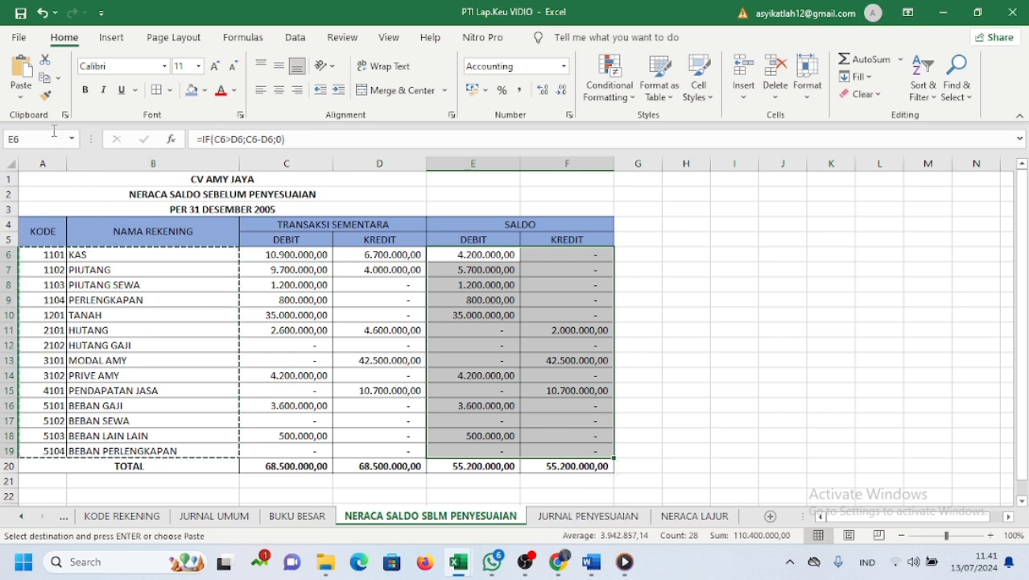
{"action": "left_click", "coordinate": [46, 78]}
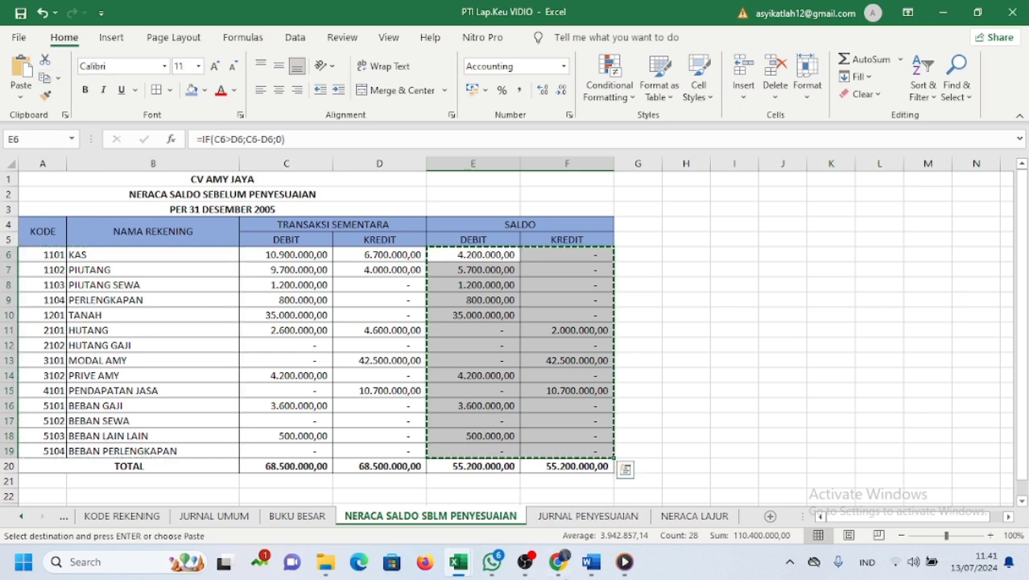
{"action": "left_click", "coordinate": [668, 515]}
{"action": "left_click", "coordinate": [271, 261]}
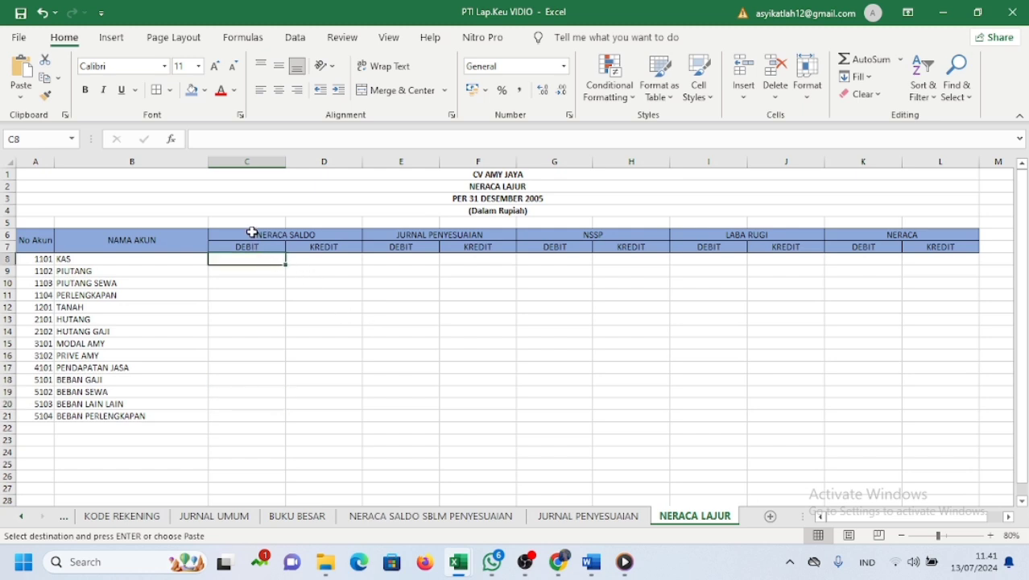
{"action": "left_click", "coordinate": [21, 95]}
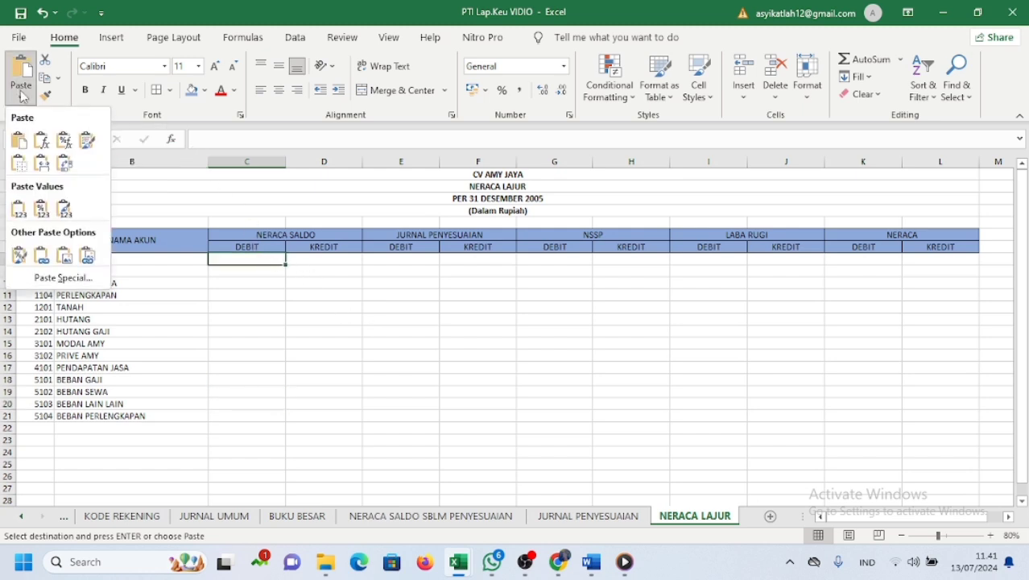
{"action": "left_click", "coordinate": [45, 248]}
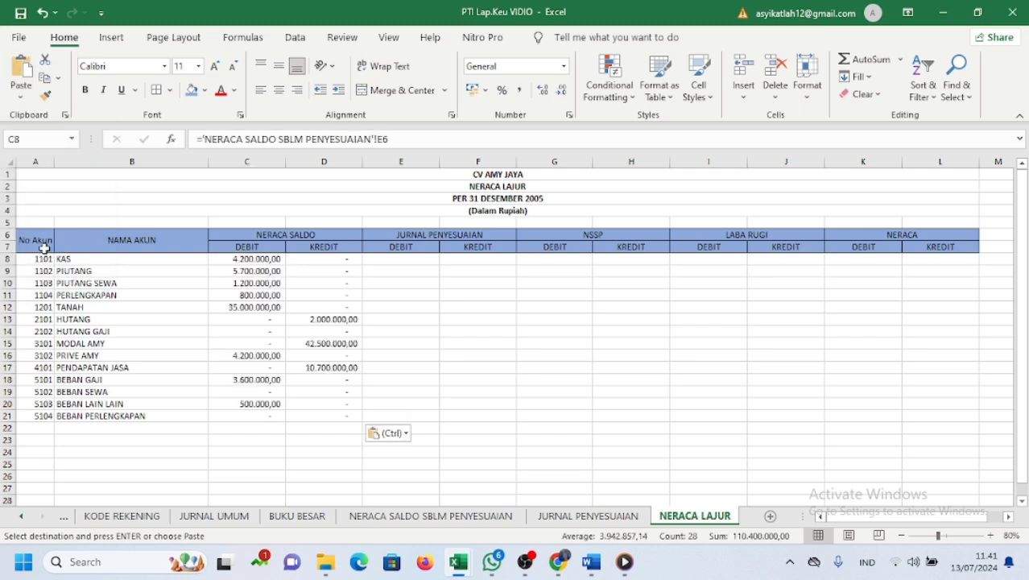
{"action": "left_click", "coordinate": [405, 397]}
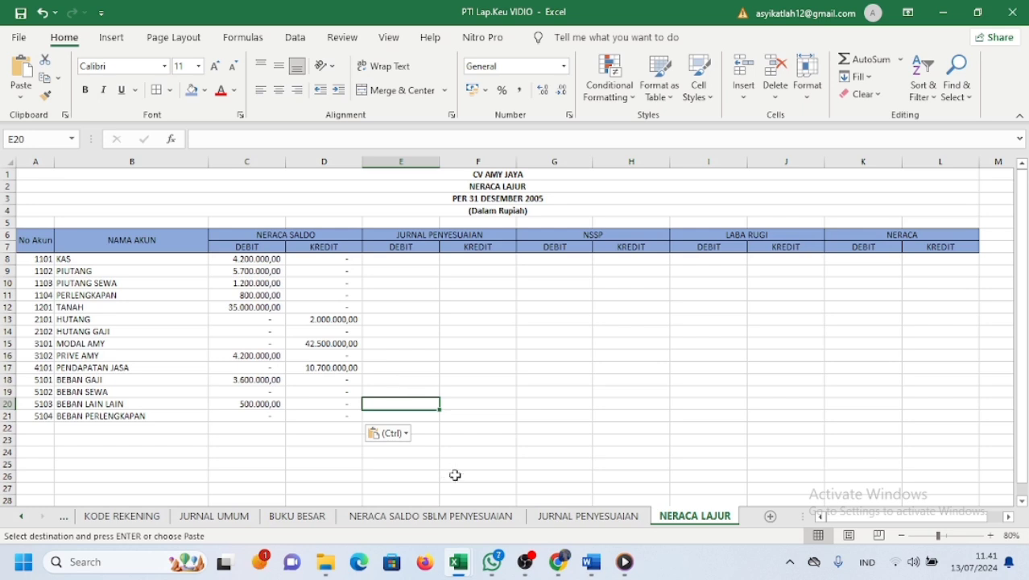
- Name the NAMA REKENING range C6:C13 on the JURNAL PENYESUAIAN sheet AKUN_PENYESUAIAN
{"action": "left_click", "coordinate": [572, 516]}
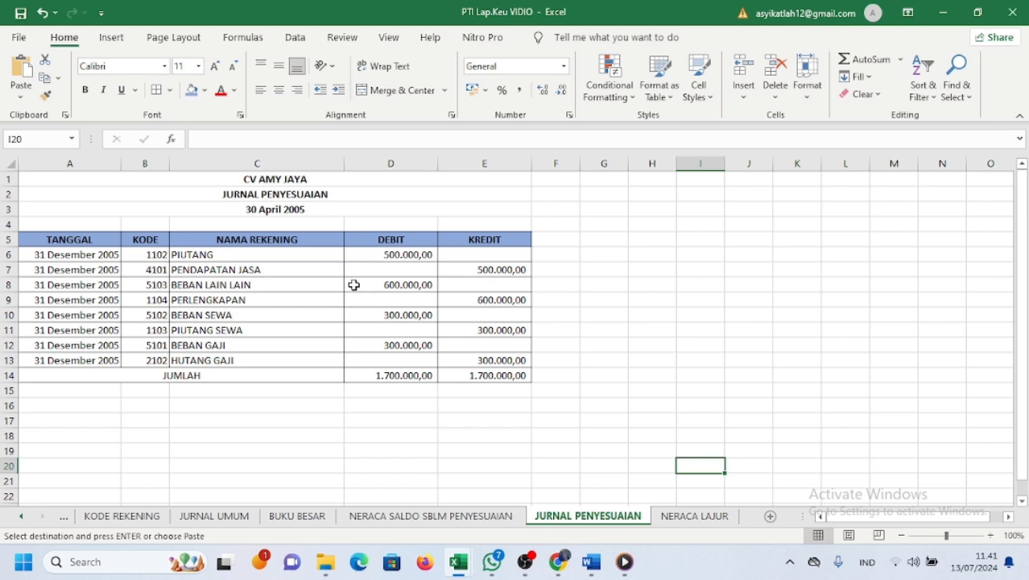
{"action": "left_click_drag", "start_coordinate": [214, 250], "coordinate": [259, 357]}
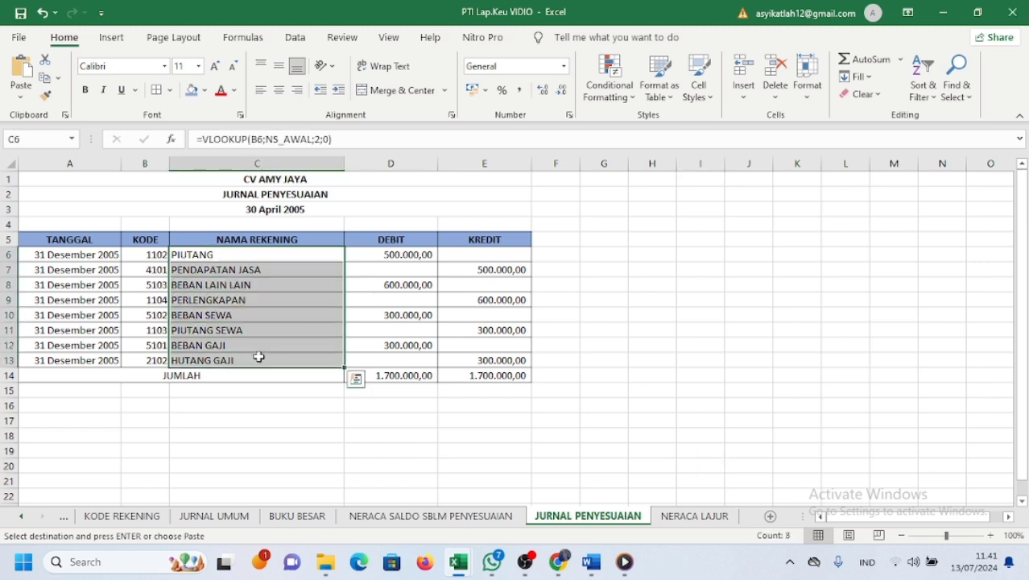
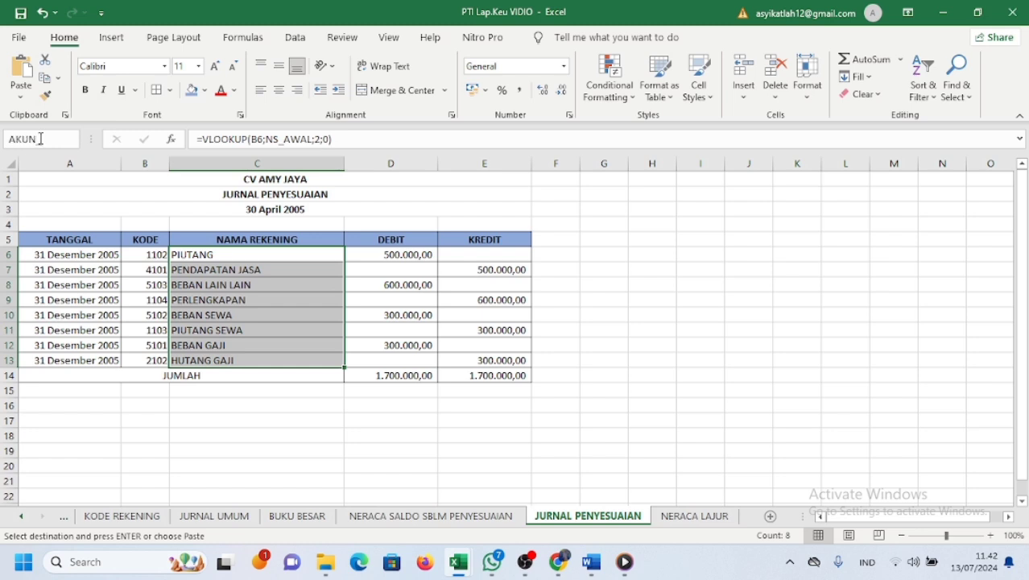
{"action": "type", "text": "NYESUAIA"}
{"action": "key", "text": "Return"}
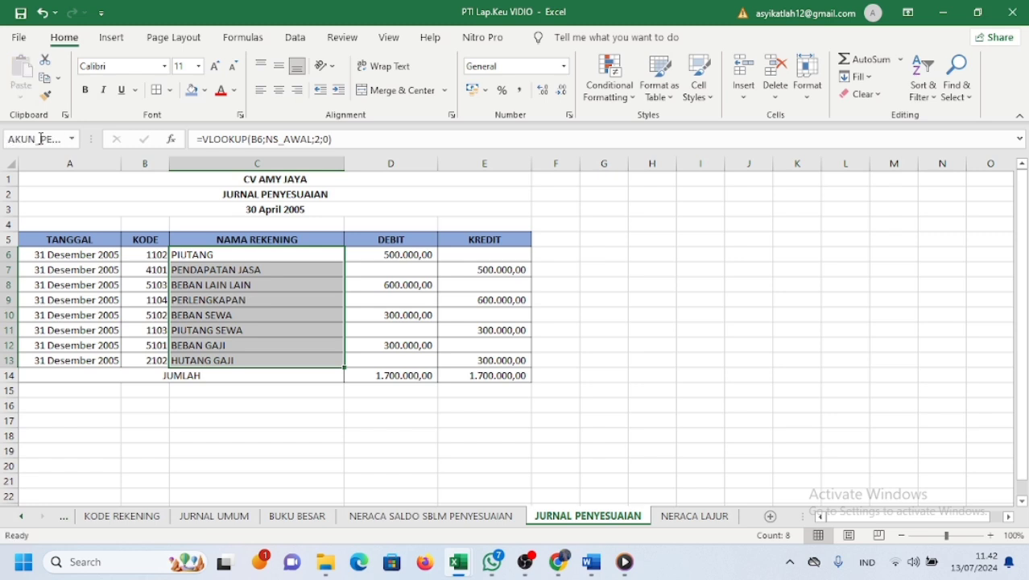
- Name the DEBIT range D6:D13 of the adjusting journal DEBIT_PENYESUAIAN
{"action": "left_click_drag", "start_coordinate": [361, 254], "coordinate": [416, 357]}
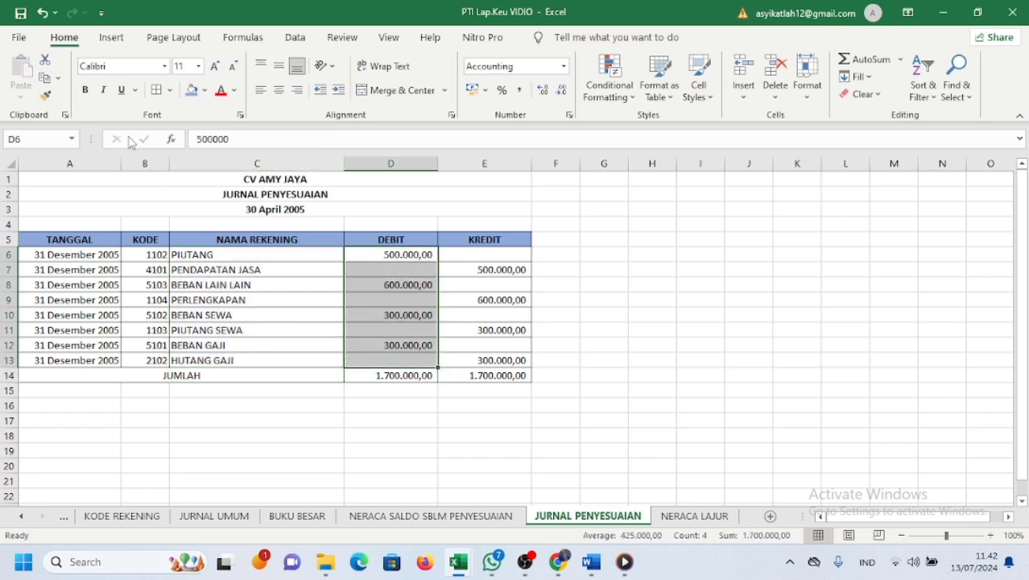
{"action": "type", "text": "DEBIT_PENYESUAIAN"}
{"action": "key", "text": "Return"}
- Name the KREDIT range E6:E13 of the adjusting journal KREDIT_PENYESUAIAN
{"action": "left_click_drag", "start_coordinate": [449, 255], "coordinate": [487, 347]}
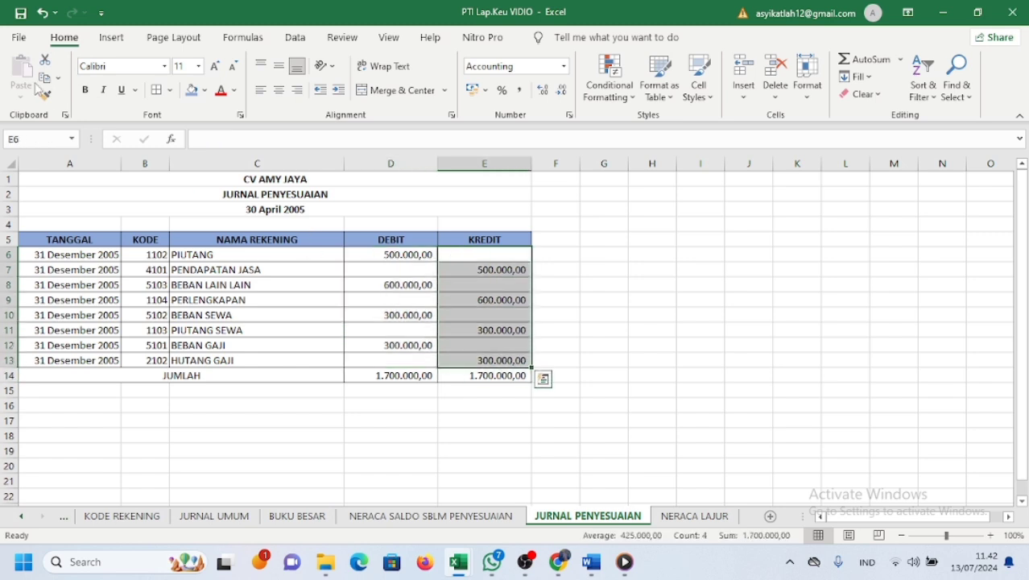
{"action": "left_click", "coordinate": [48, 140]}
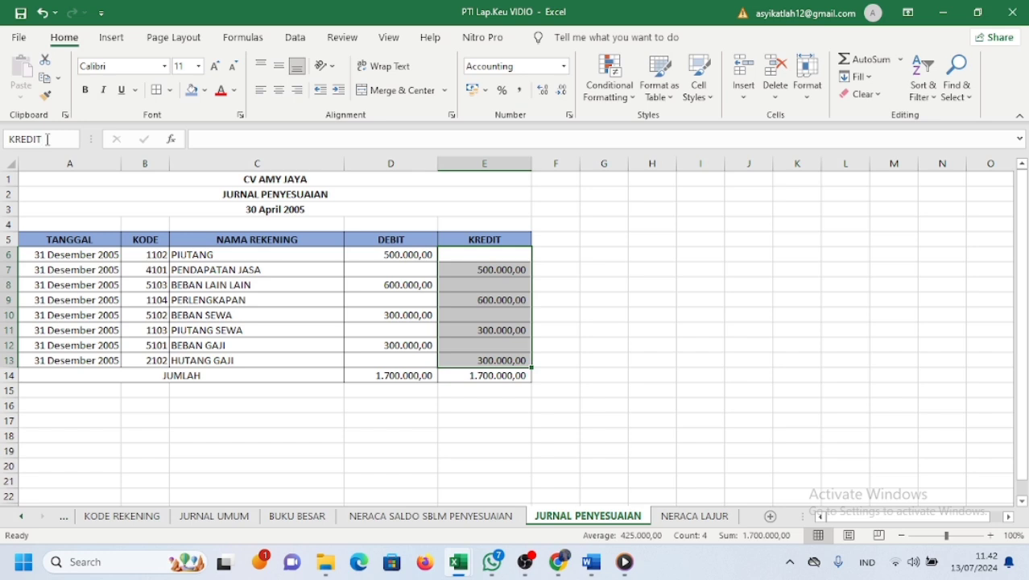
{"action": "type", "text": "KREDIT_PENYESUAIAN"}
{"action": "key", "text": "Return"}
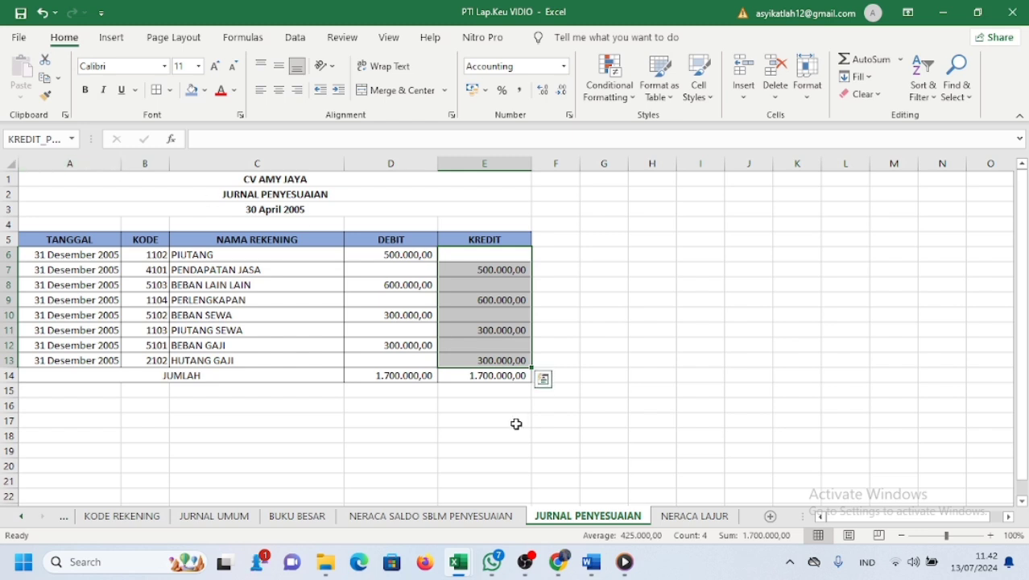
- Enter =SUMIF(AKUN_PENYESUAIAN;B8;DEBIT_PENYESUAIAN) in the JURNAL PENYESUAIAN debit cell E8 of the NERACA LAJUR sheet
{"action": "left_click", "coordinate": [694, 516]}
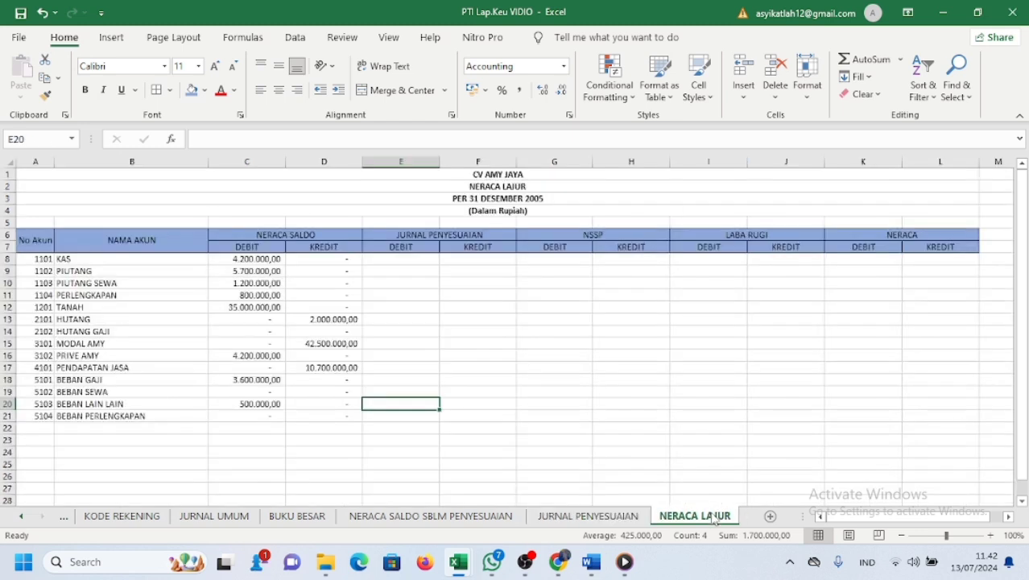
{"action": "double_click", "coordinate": [416, 260]}
{"action": "type", "text": "="}
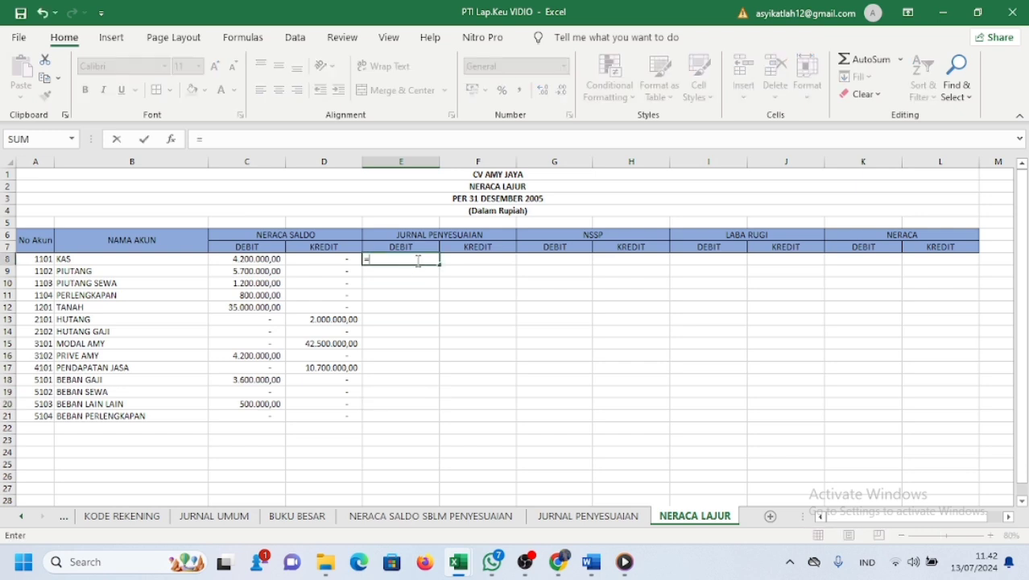
{"action": "type", "text": "SUM"}
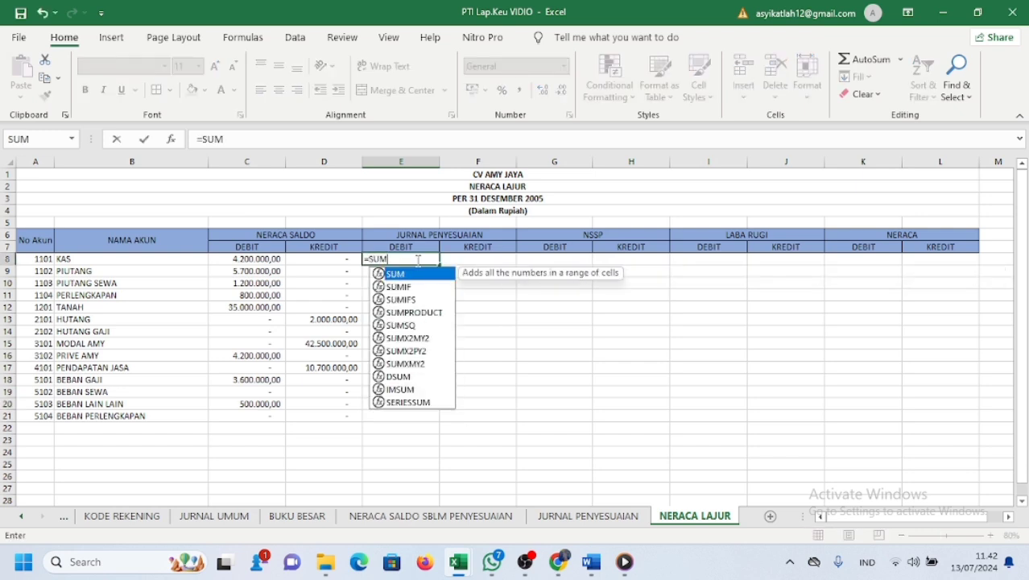
{"action": "double_click", "coordinate": [419, 287]}
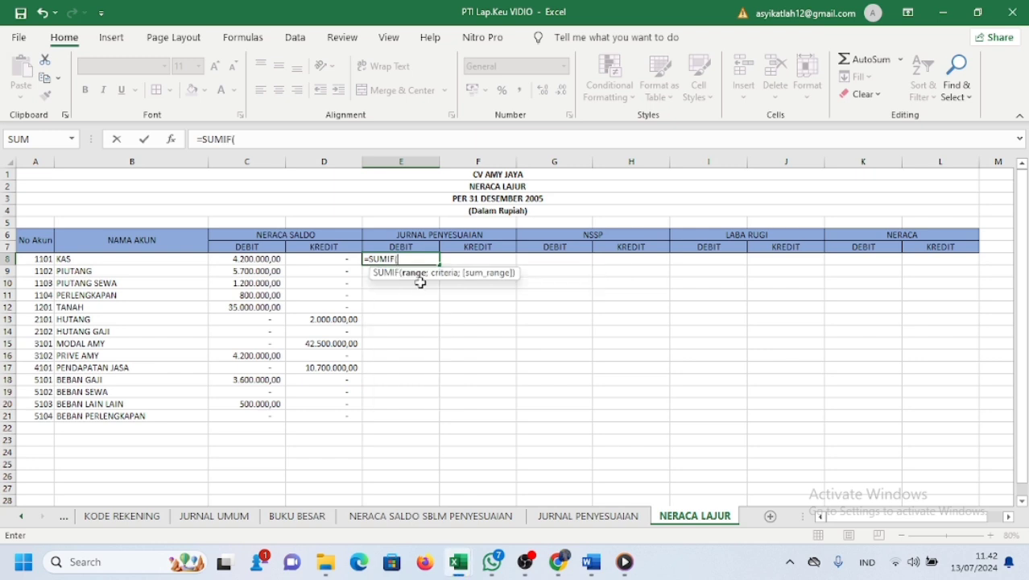
{"action": "type", "text": "AK"}
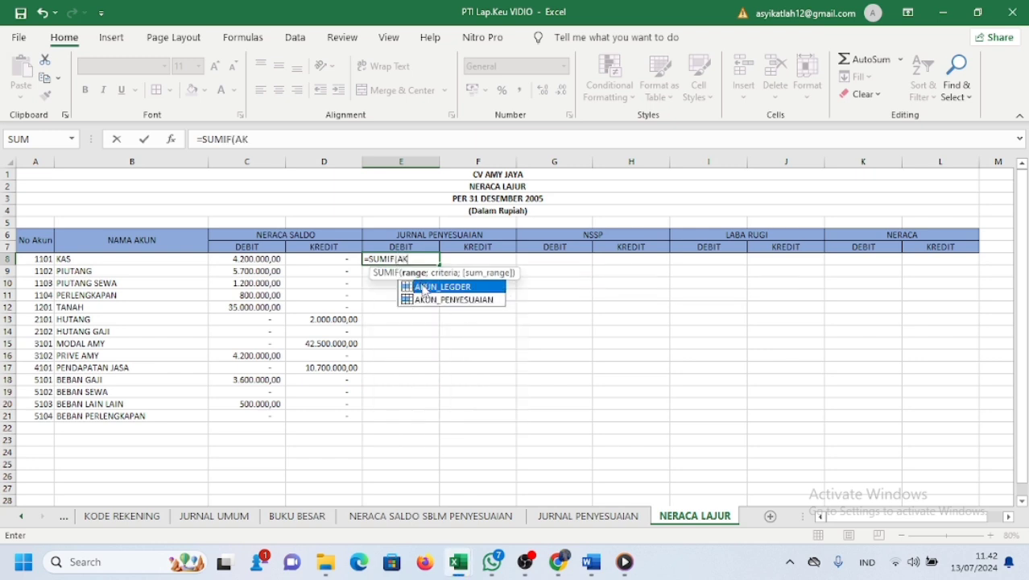
{"action": "double_click", "coordinate": [427, 299]}
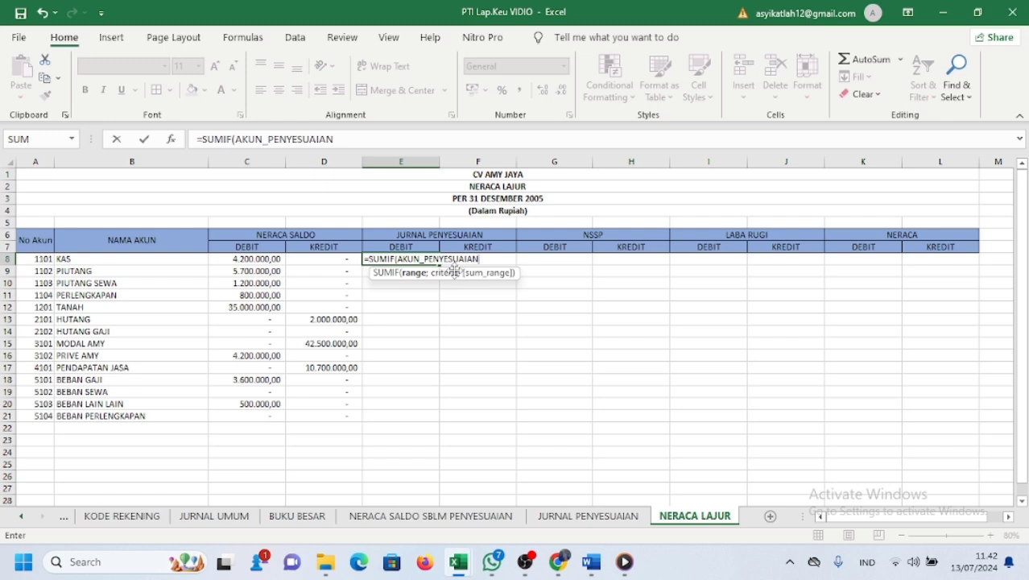
{"action": "type", "text": ";"}
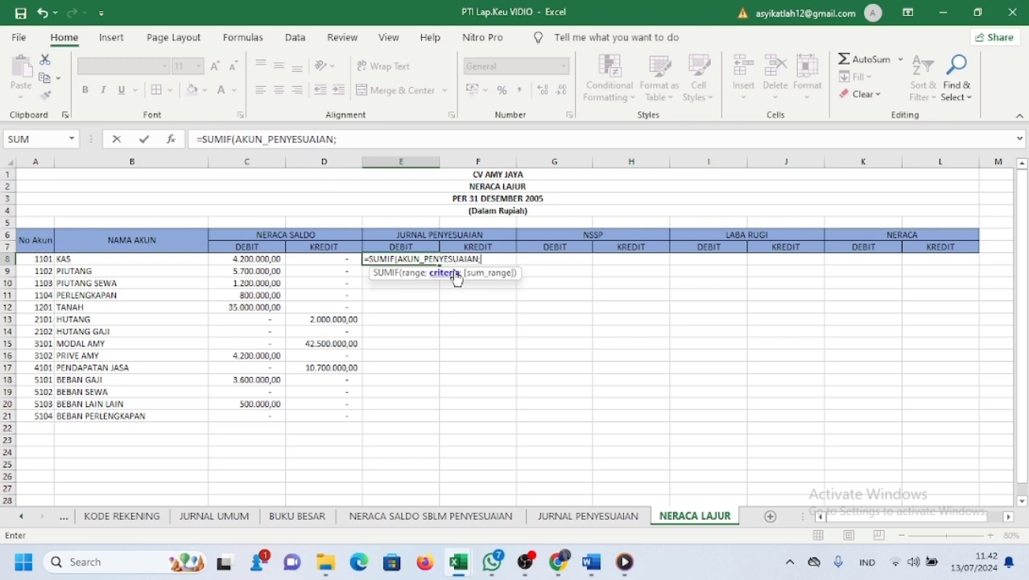
{"action": "left_click", "coordinate": [200, 265]}
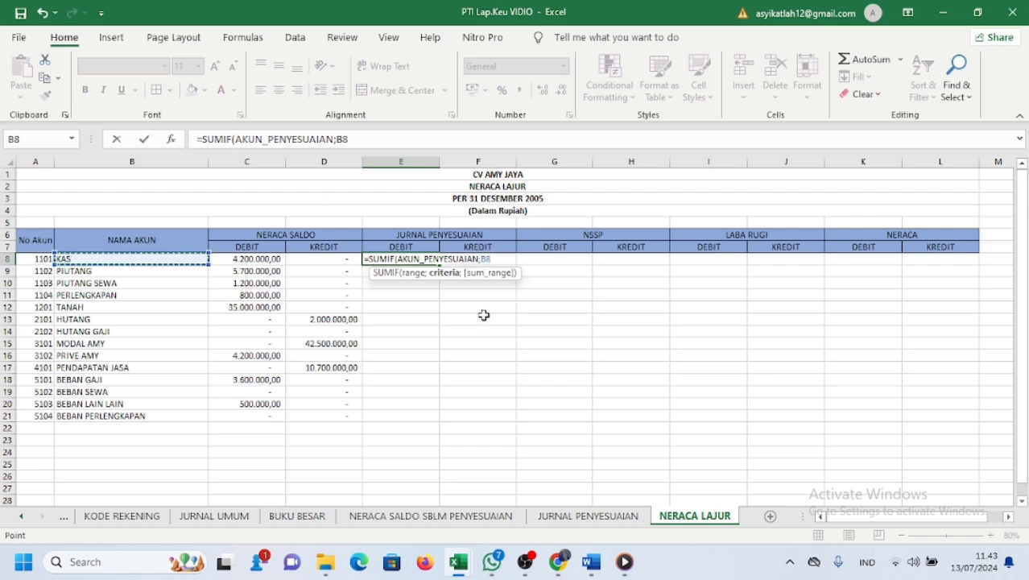
{"action": "type", "text": ";D"}
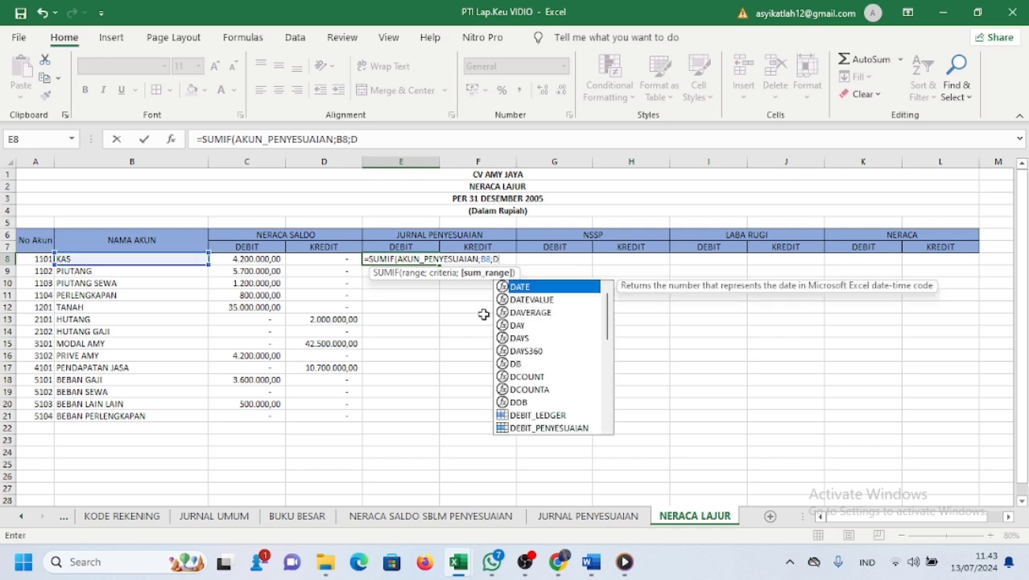
{"action": "type", "text": "EBIT_PENYESUAIAN"}
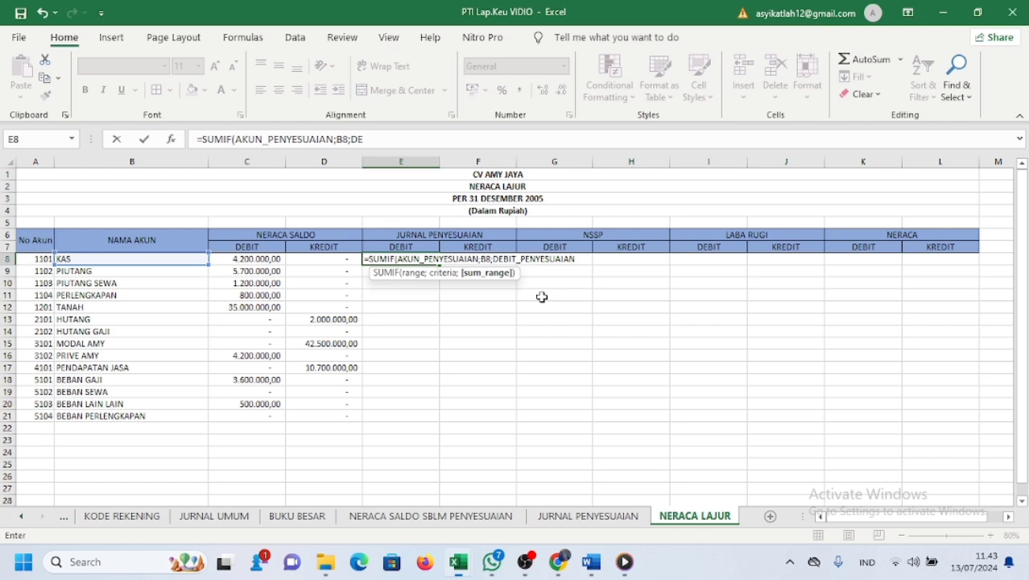
{"action": "double_click", "coordinate": [545, 299]}
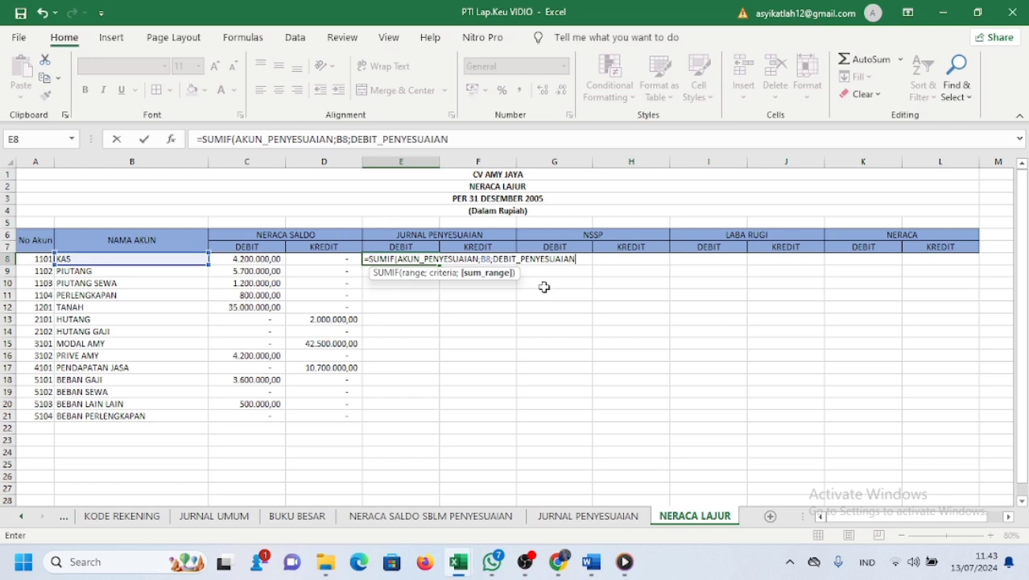
{"action": "key", "text": "Return"}
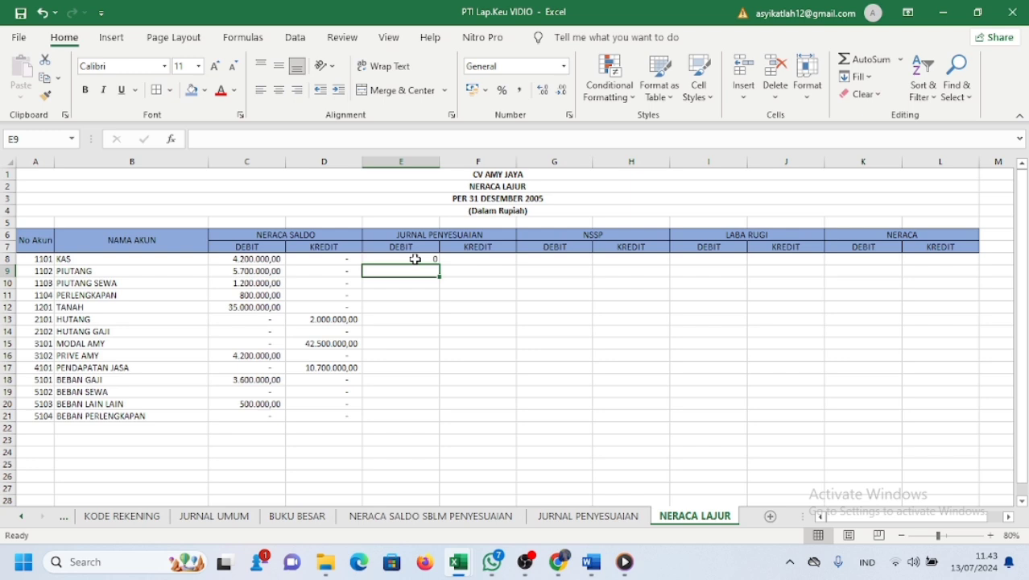
- Enter =SUMIF(AKUN_PENYESUAIAN;B8;KREDIT_PENYESUIAN) in the JURNAL PENYESUAIAN credit cell F8
{"action": "double_click", "coordinate": [474, 258]}
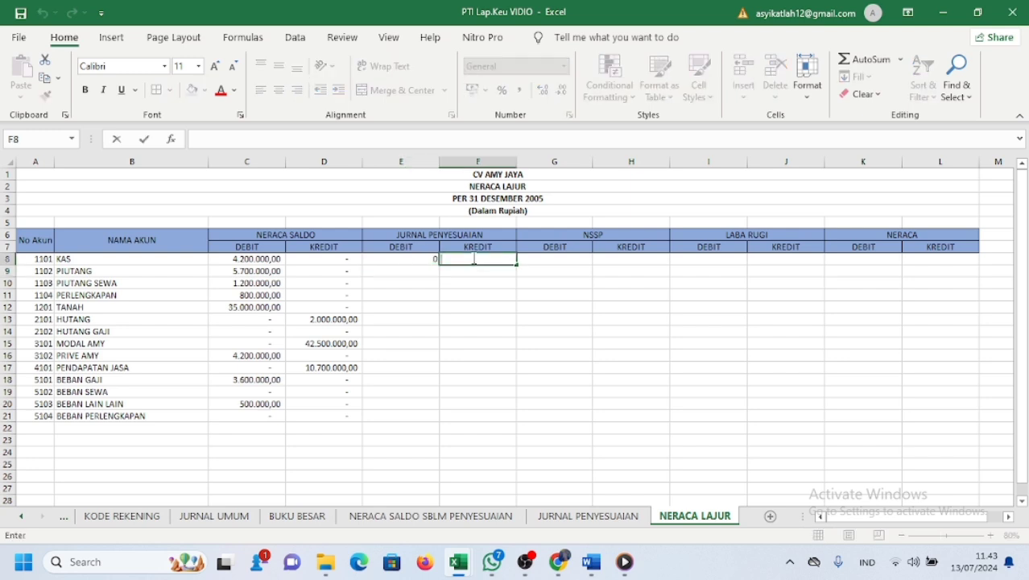
{"action": "type", "text": "="}
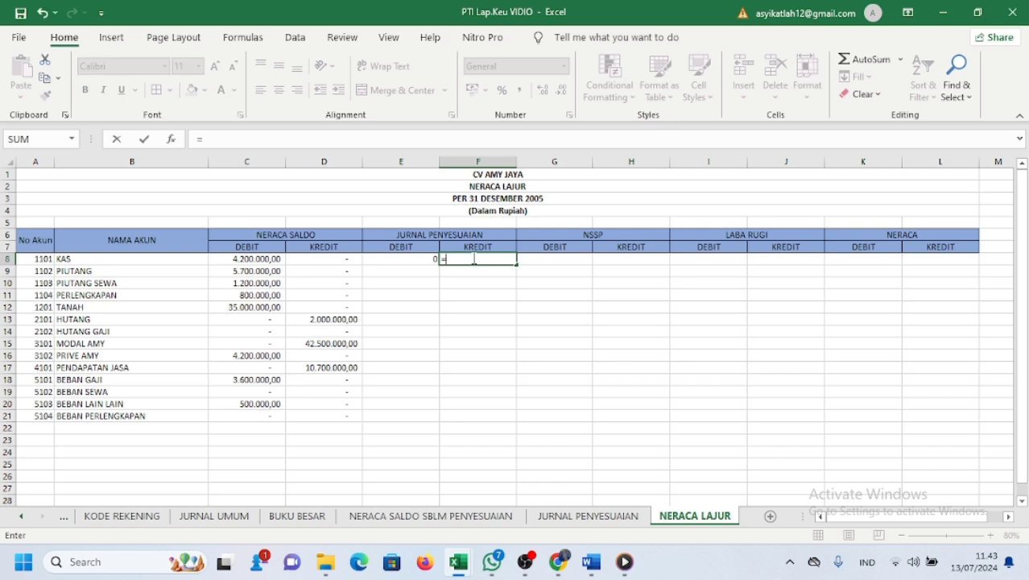
{"action": "type", "text": "SU"}
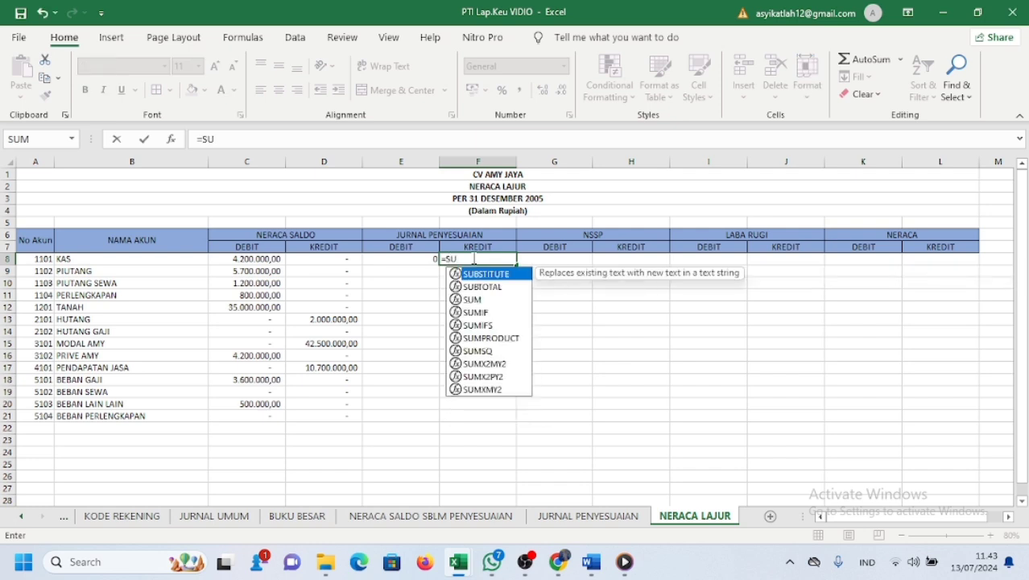
{"action": "double_click", "coordinate": [497, 312]}
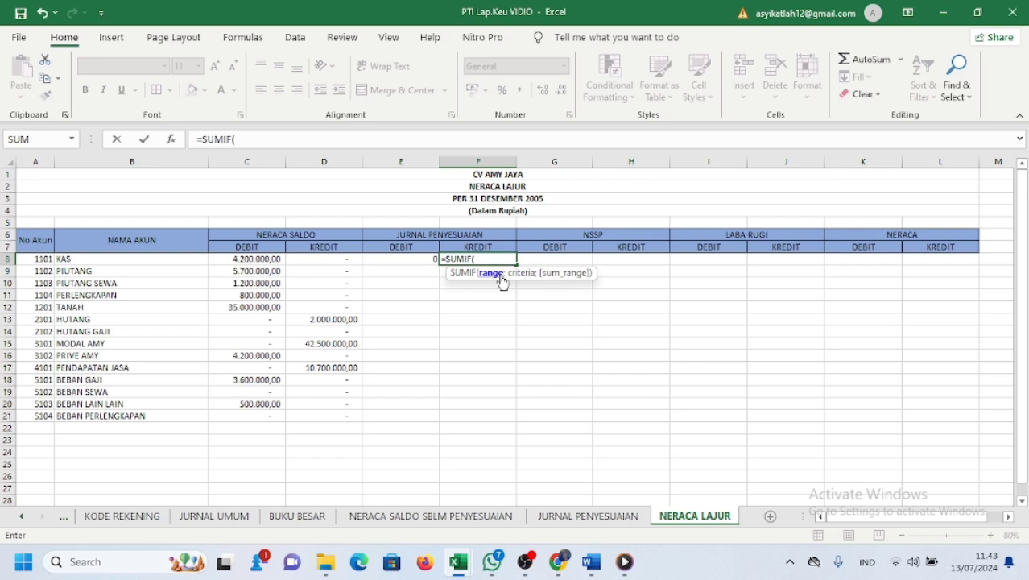
{"action": "type", "text": "AKU"}
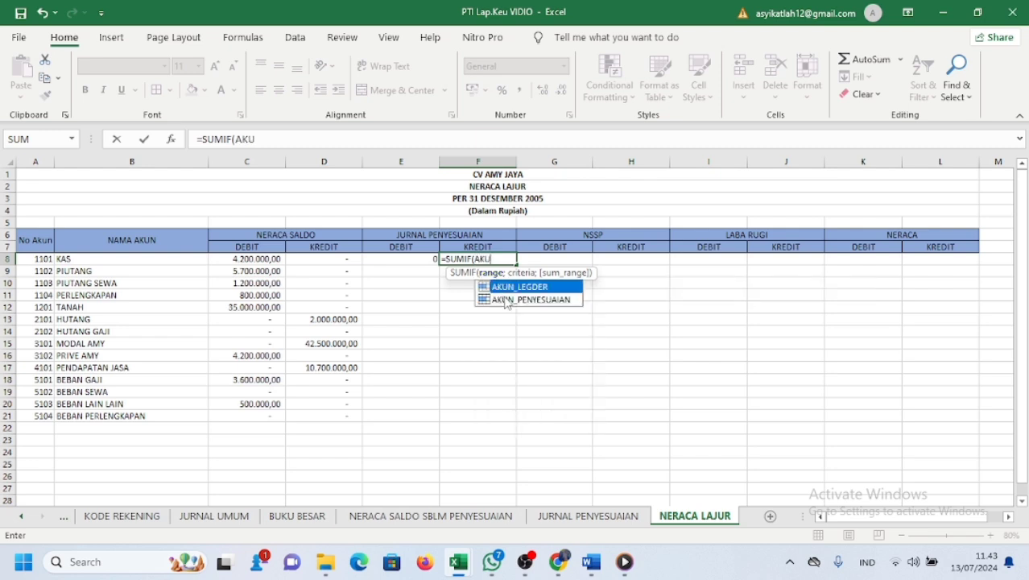
{"action": "double_click", "coordinate": [505, 300]}
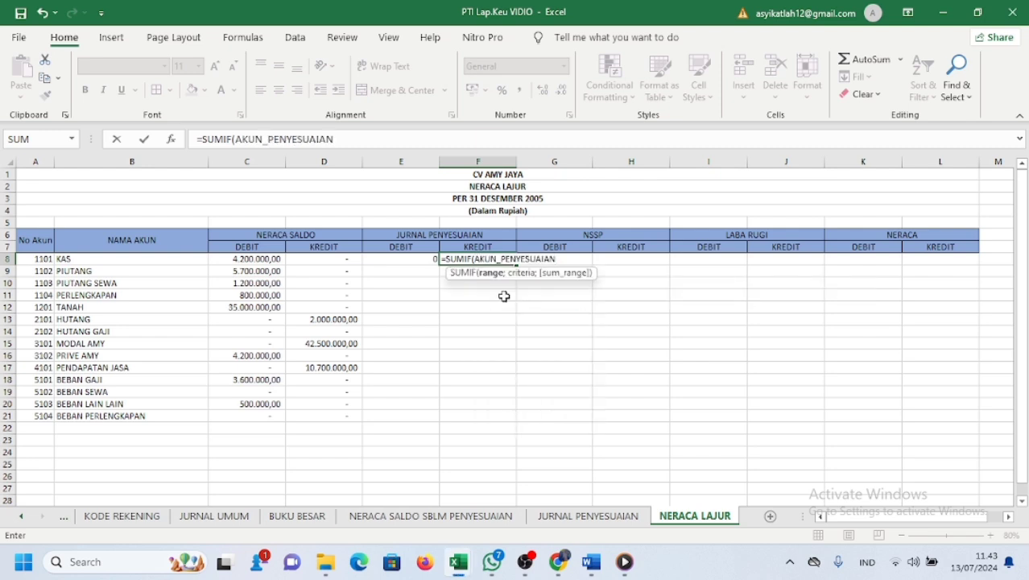
{"action": "type", "text": ";"}
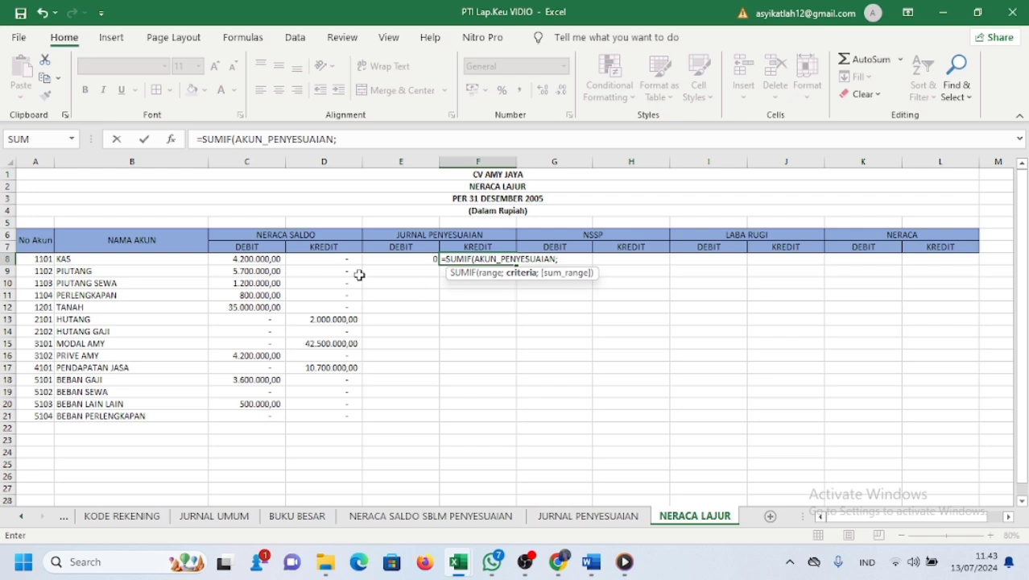
{"action": "left_click", "coordinate": [198, 258]}
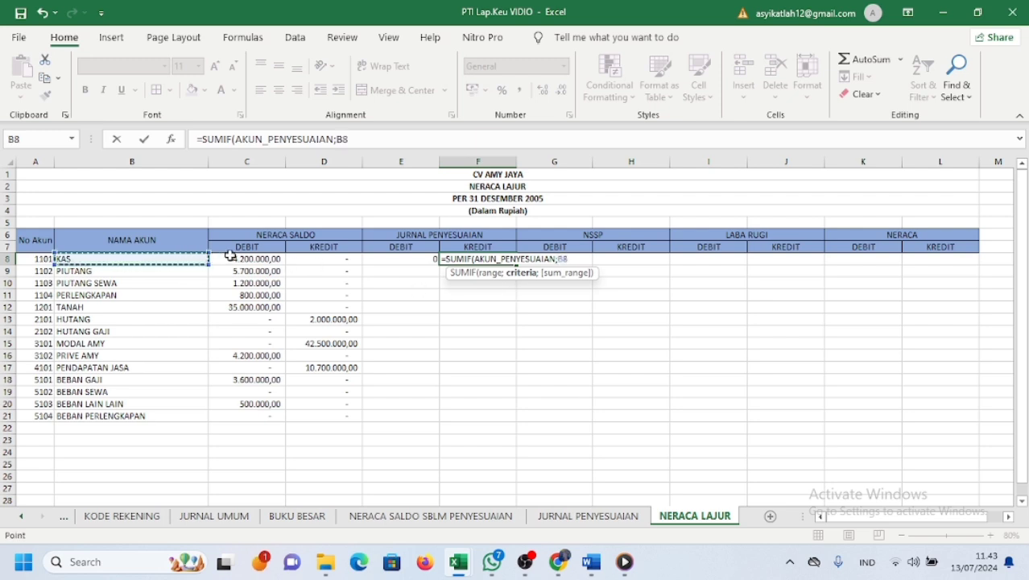
{"action": "type", "text": ";"}
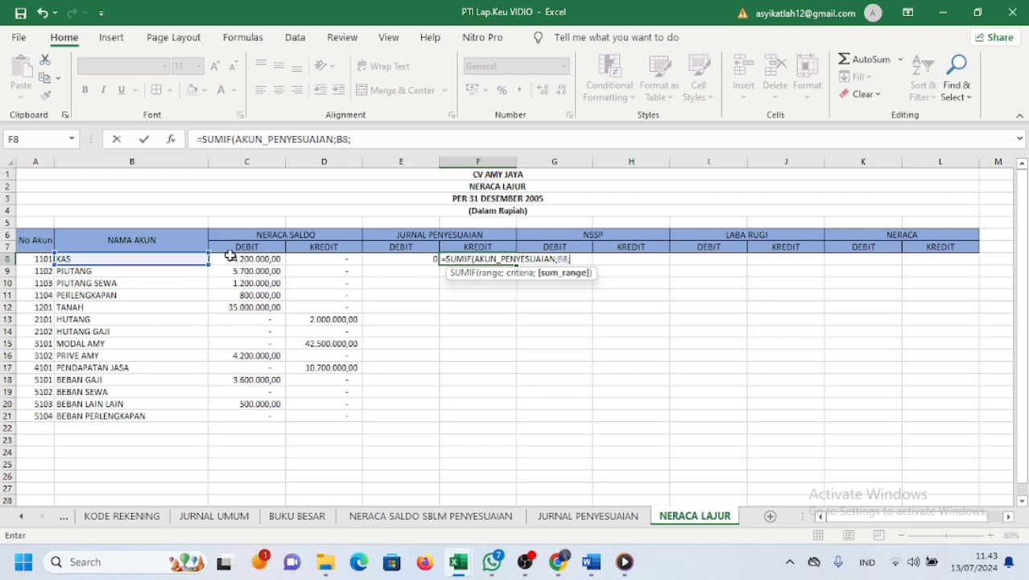
{"action": "type", "text": "KR"}
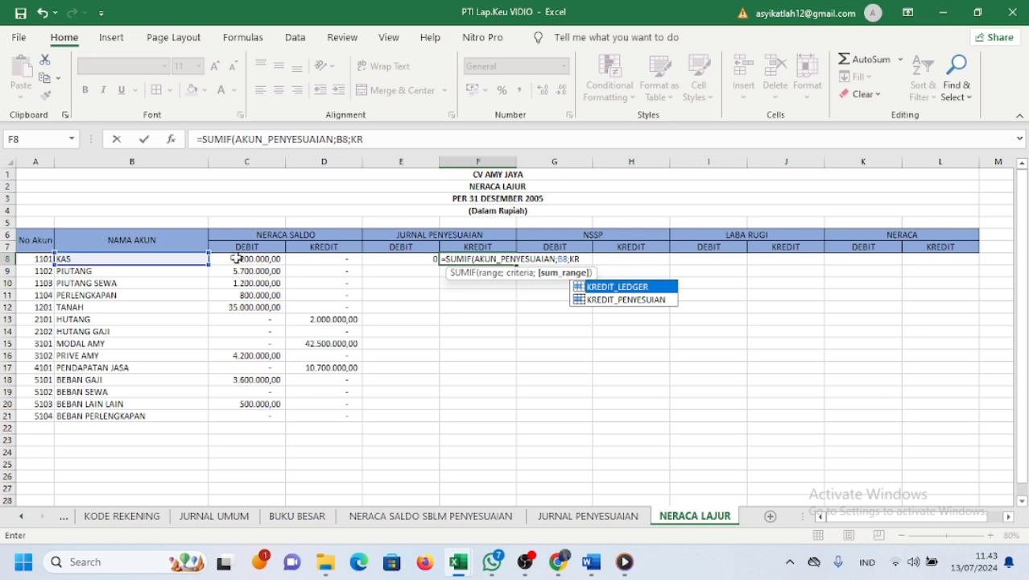
{"action": "double_click", "coordinate": [587, 299]}
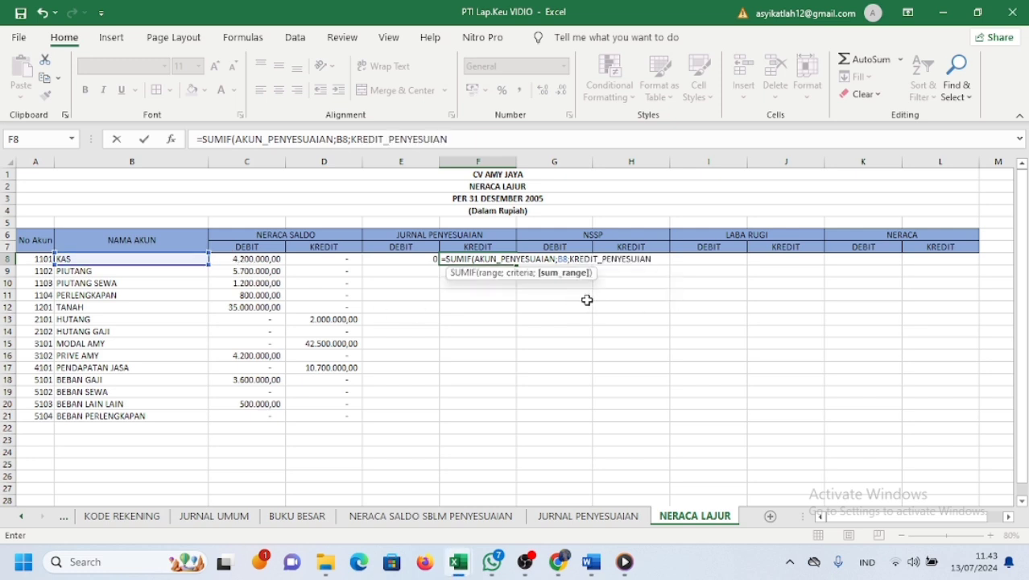
{"action": "key", "text": "Return"}
- Apply the comma number style to the JURNAL PENYESUAIAN columns E and F
{"action": "left_click_drag", "start_coordinate": [400, 162], "coordinate": [478, 162]}
{"action": "left_click", "coordinate": [516, 90]}
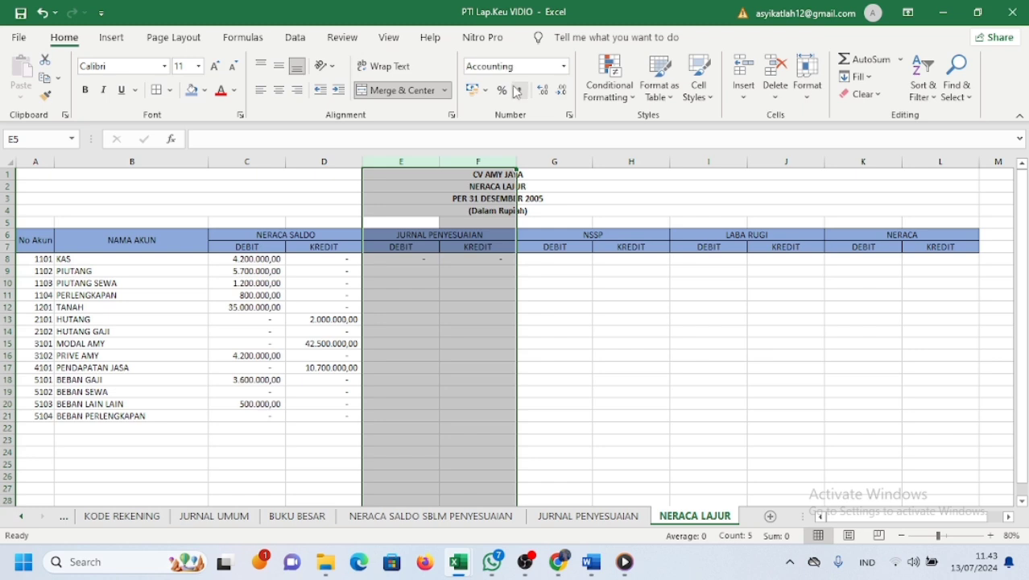
{"action": "left_click", "coordinate": [530, 268]}
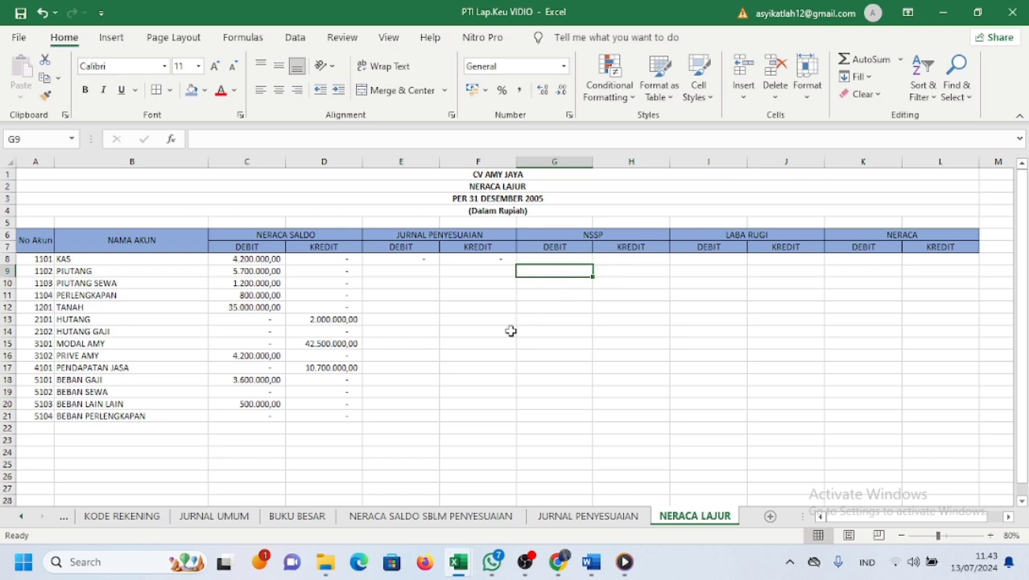
- Start an IF formula in the NSSP debit cell G8 with the logical test (C8+E8)>(D8+F8)
{"action": "left_click", "coordinate": [559, 259]}
{"action": "type", "text": "="}
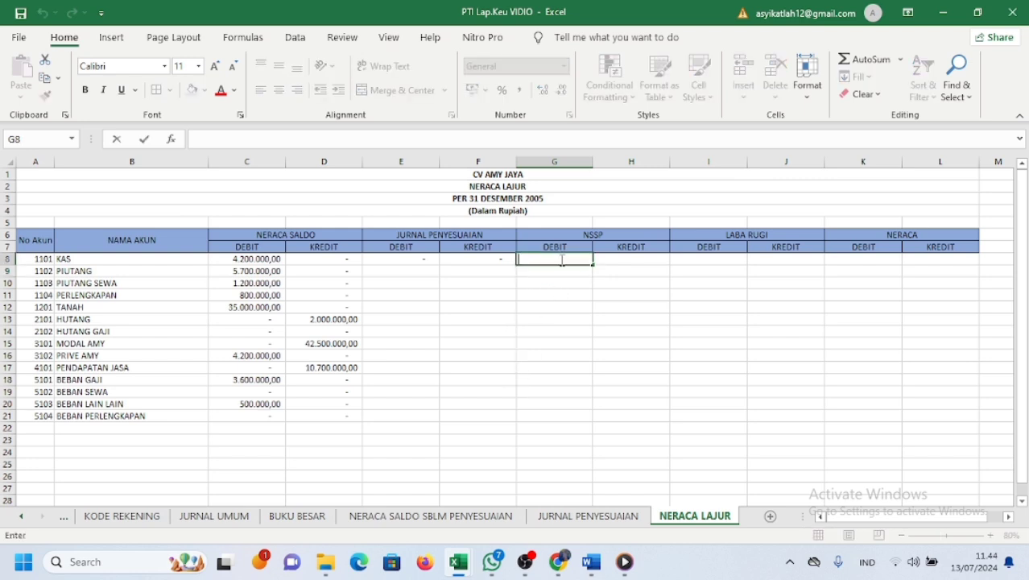
{"action": "type", "text": "IF("}
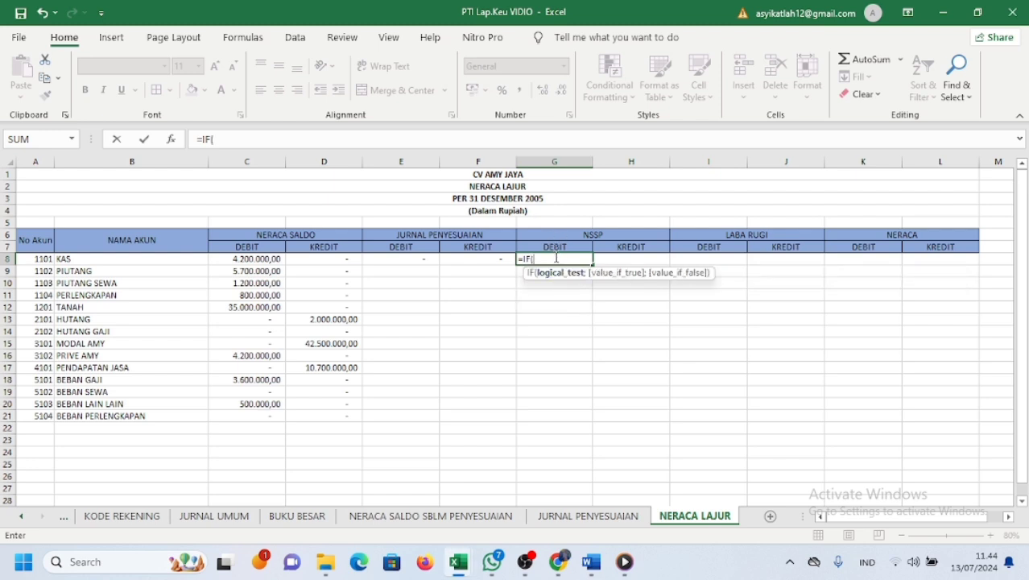
{"action": "left_click", "coordinate": [266, 259]}
{"action": "key", "text": "BackSpace"}
{"action": "key", "text": "BackSpace"}
{"action": "left_click", "coordinate": [272, 261]}
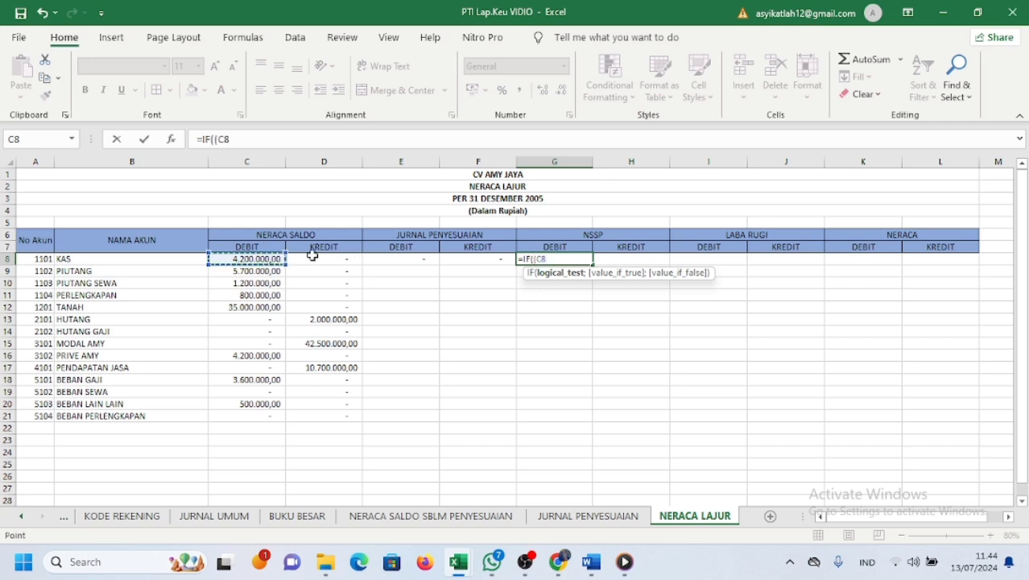
{"action": "left_click", "coordinate": [398, 257]}
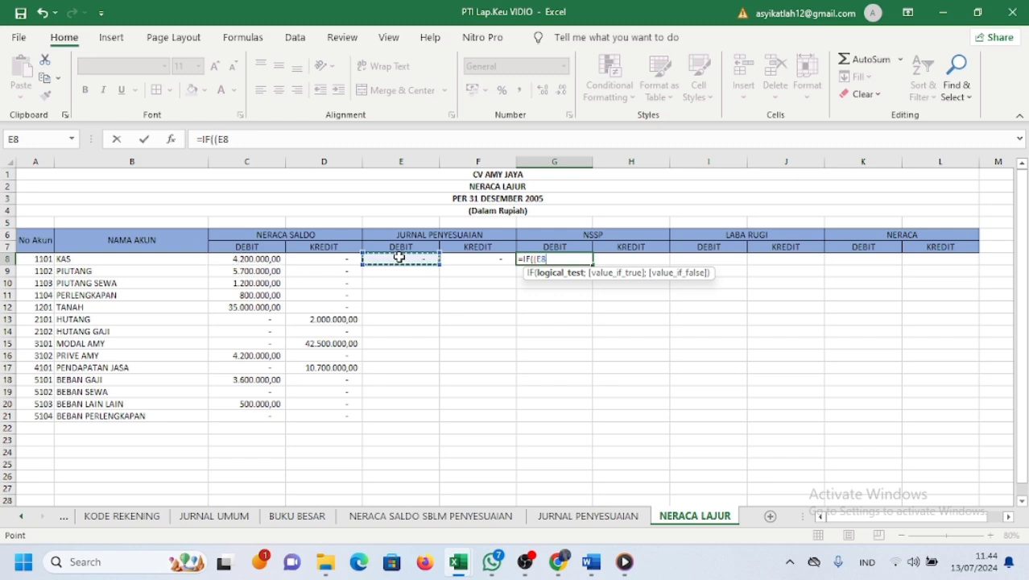
{"action": "left_click", "coordinate": [278, 262]}
{"action": "type", "text": "-"}
{"action": "type", "text": "+"}
{"action": "left_click", "coordinate": [419, 258]}
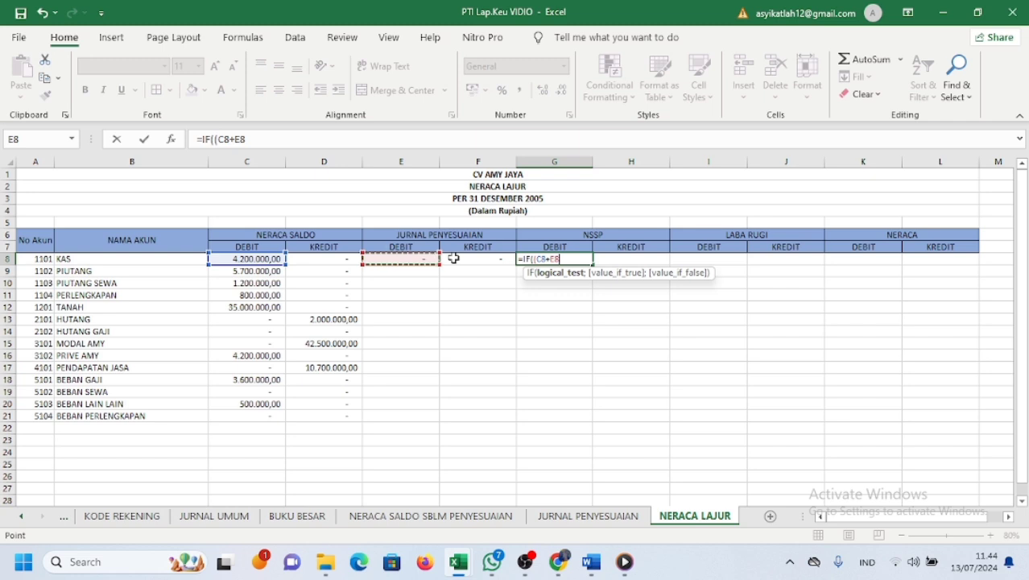
{"action": "type", "text": ")>"}
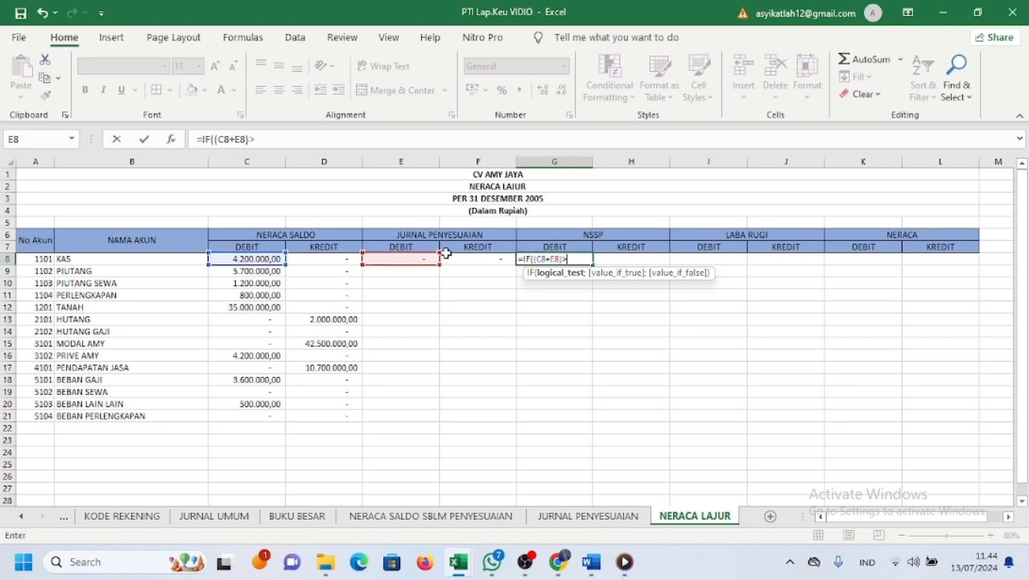
{"action": "left_click", "coordinate": [345, 258]}
{"action": "key", "text": "BackSpace"}
{"action": "type", "text": "("}
{"action": "left_click", "coordinate": [344, 259]}
{"action": "type", "text": "+"}
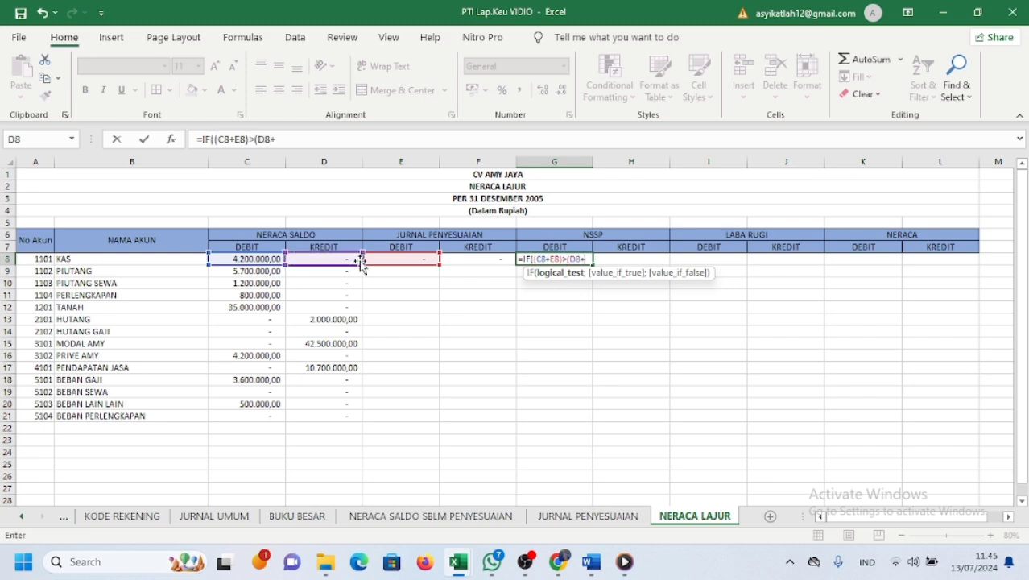
{"action": "left_click", "coordinate": [473, 258]}
{"action": "type", "text": ")"}
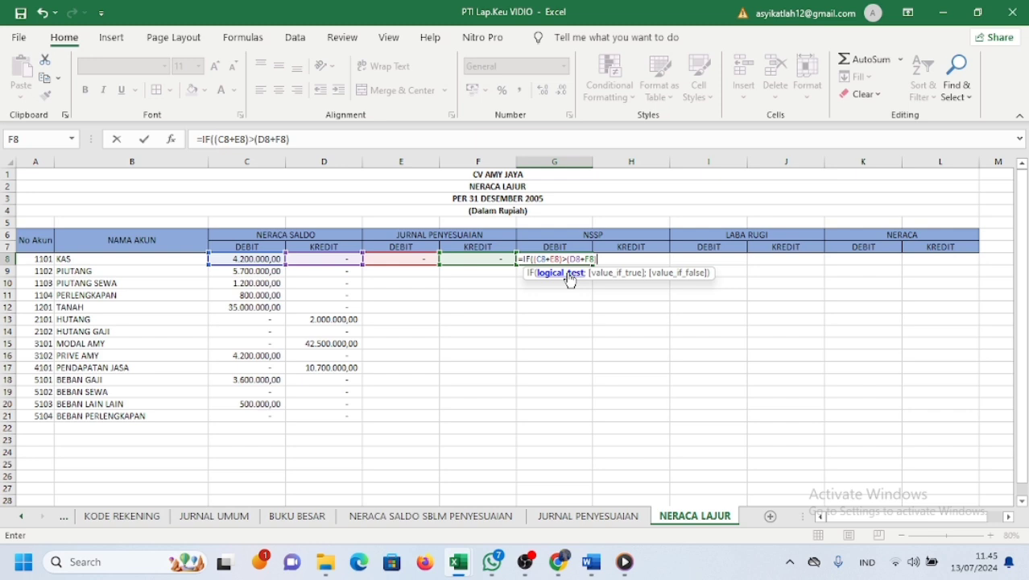
- Complete the IF formula in the NSSP debit cell G8 with (C8+E8-D8-F8) as the value if true
{"action": "type", "text": ";"}
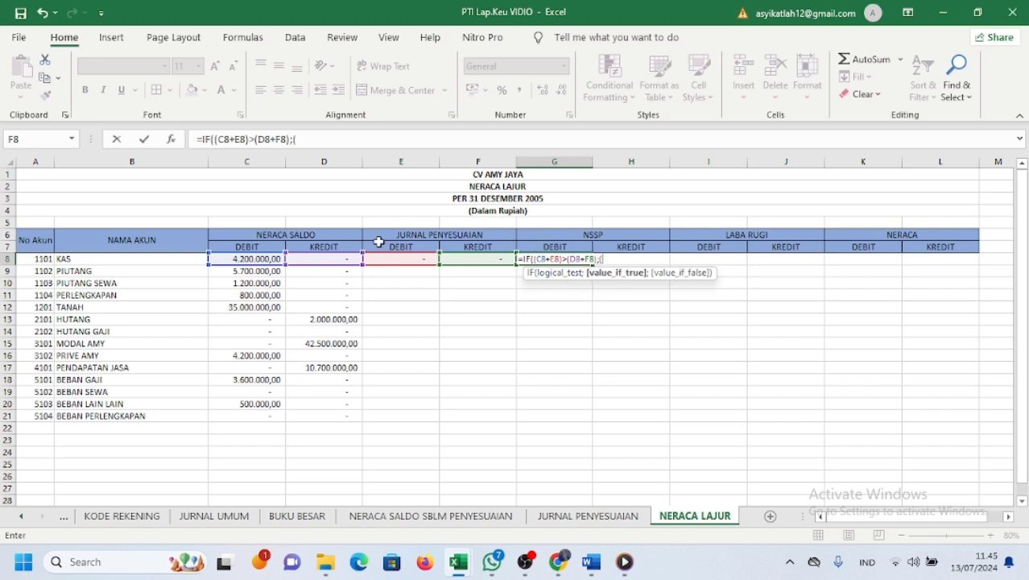
{"action": "type", "text": "("}
{"action": "left_click", "coordinate": [262, 259]}
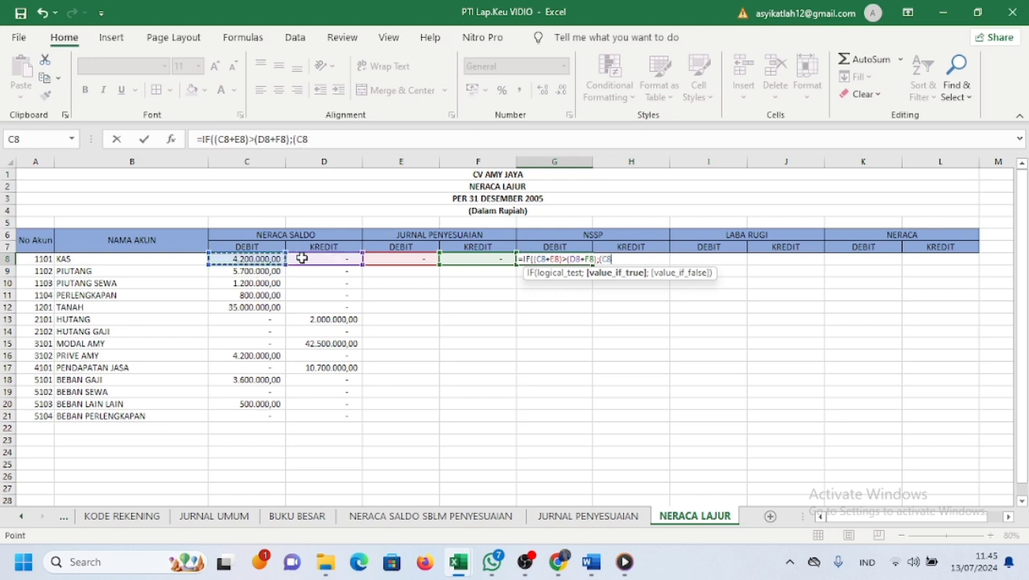
{"action": "type", "text": "+"}
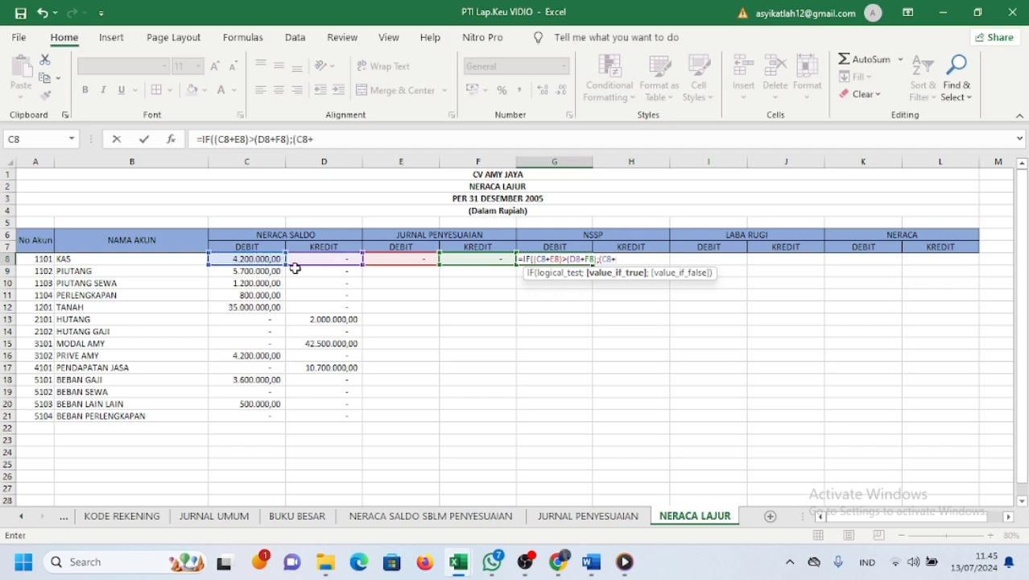
{"action": "left_click", "coordinate": [425, 257]}
{"action": "type", "text": "-"}
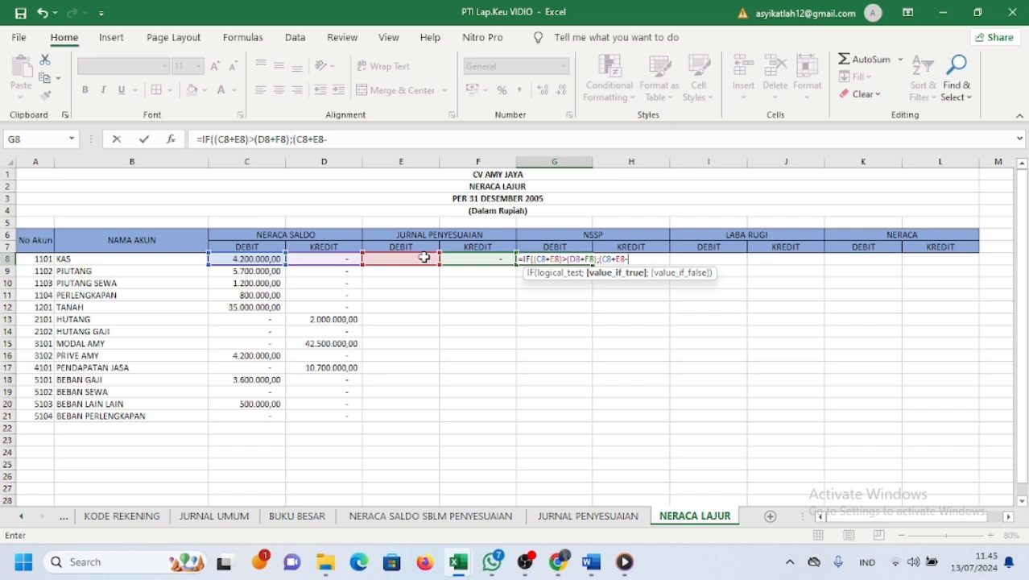
{"action": "left_click", "coordinate": [345, 257]}
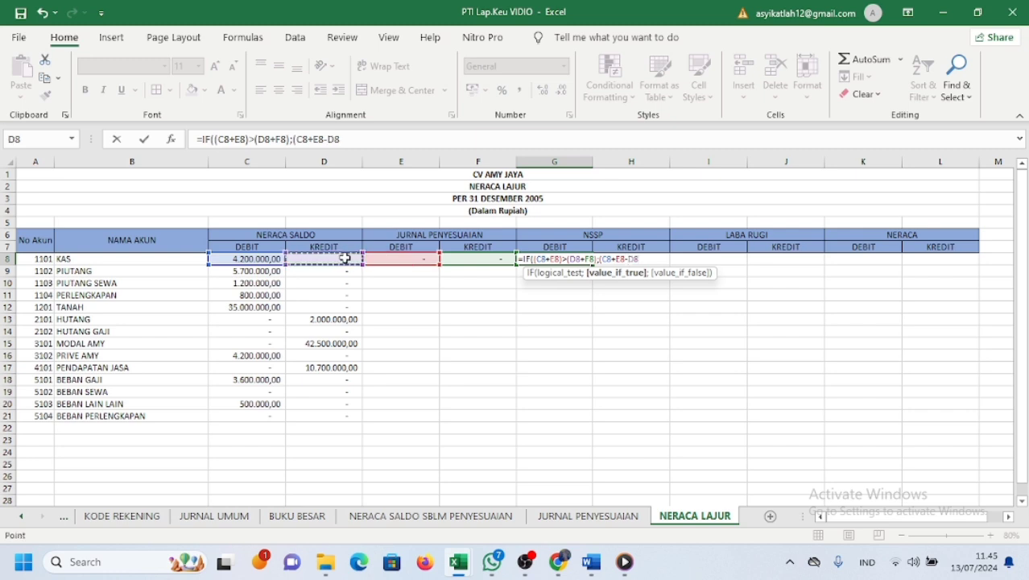
{"action": "type", "text": "-"}
{"action": "left_click", "coordinate": [456, 258]}
{"action": "type", "text": ");"}
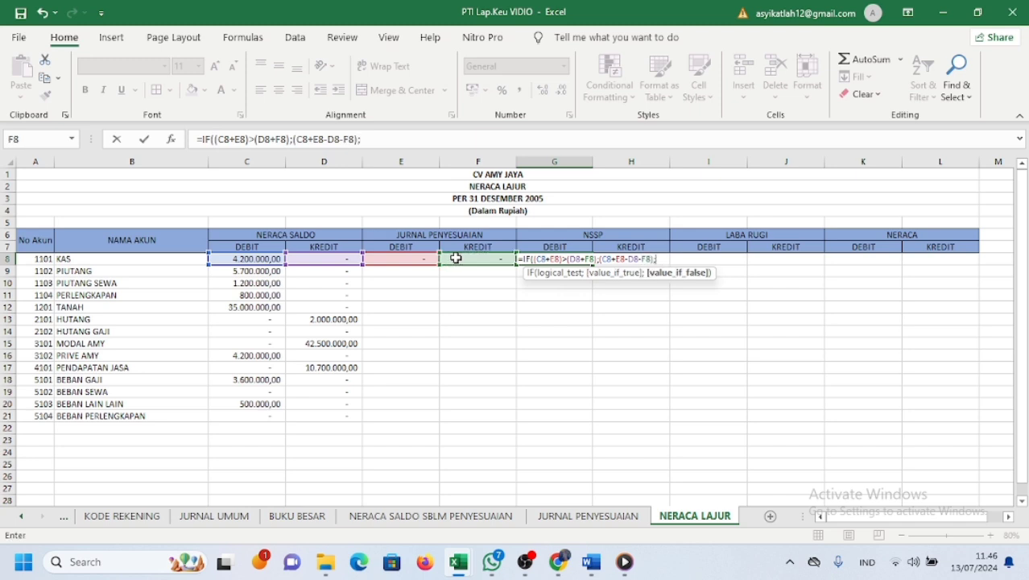
{"action": "key", "text": "Return"}
{"action": "key", "text": "Return"}
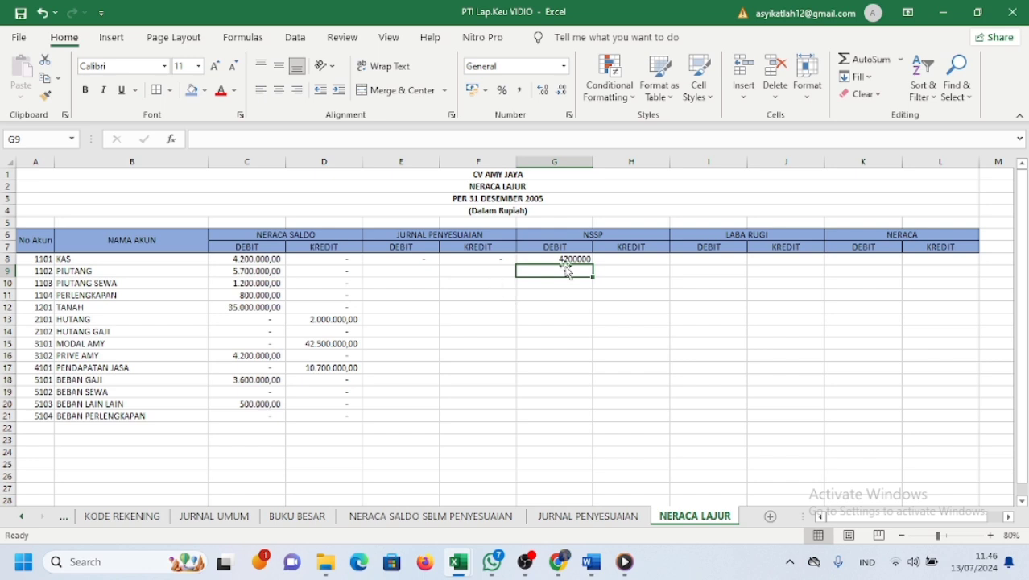
- Start an IF formula in the NSSP credit cell H8 with the logical test (D8+F8)>(C8+E8)
{"action": "left_click", "coordinate": [632, 259]}
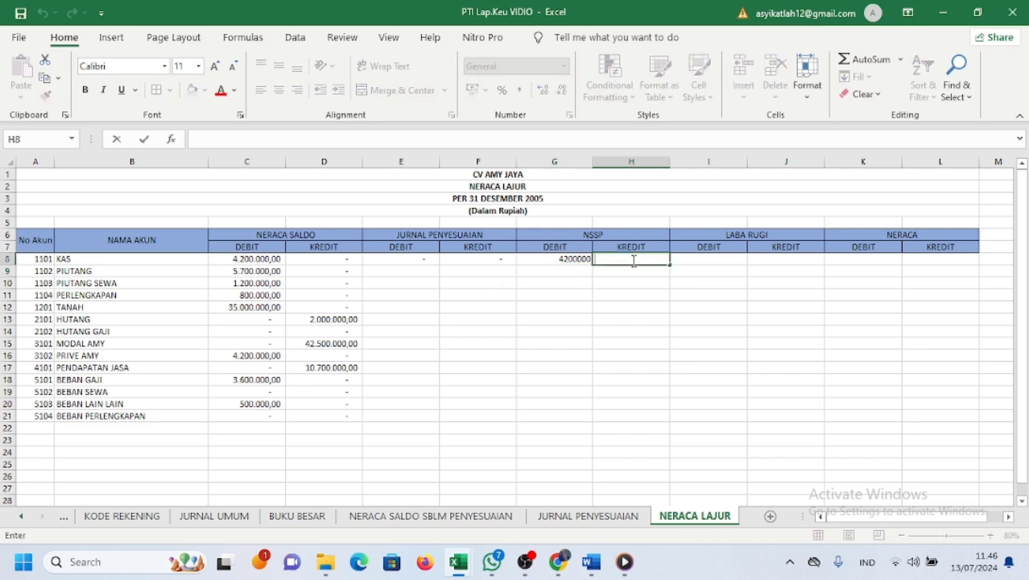
{"action": "type", "text": "=IF("}
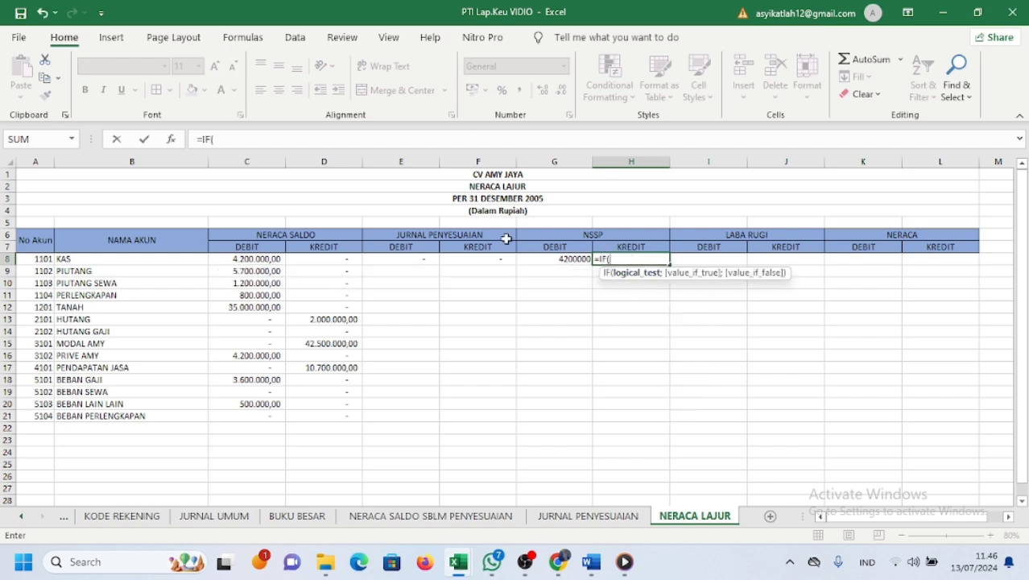
{"action": "left_click", "coordinate": [354, 259]}
{"action": "key", "text": "BackSpace"}
{"action": "key", "text": "BackSpace"}
{"action": "type", "text": "("}
{"action": "left_click", "coordinate": [325, 258]}
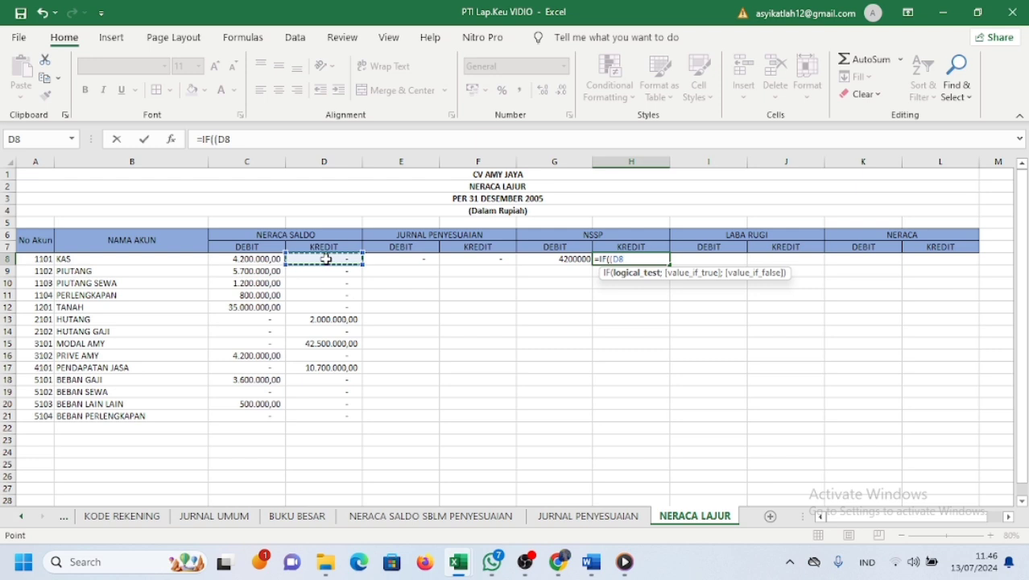
{"action": "type", "text": "+"}
{"action": "left_click", "coordinate": [477, 262]}
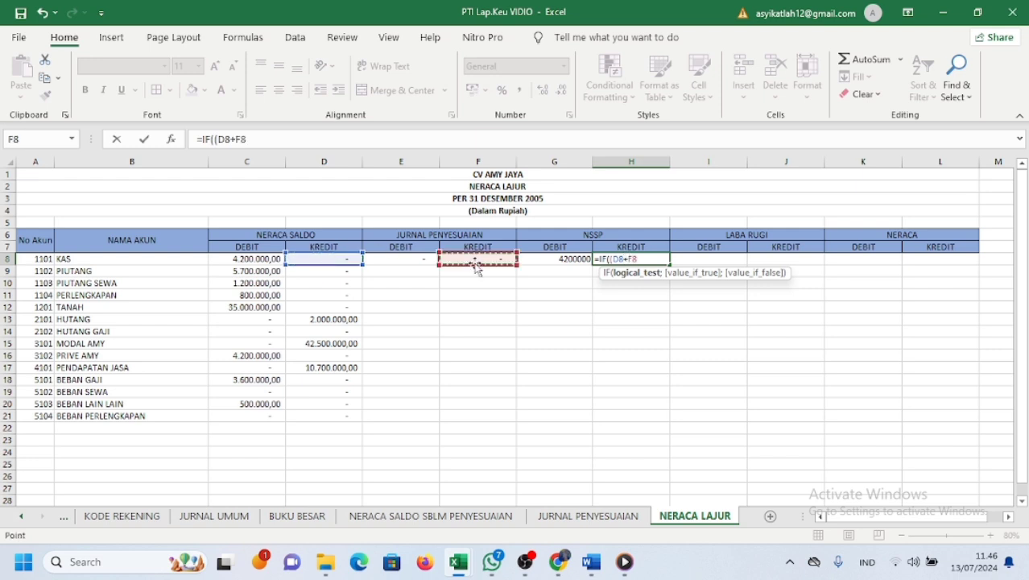
{"action": "type", "text": ")>"}
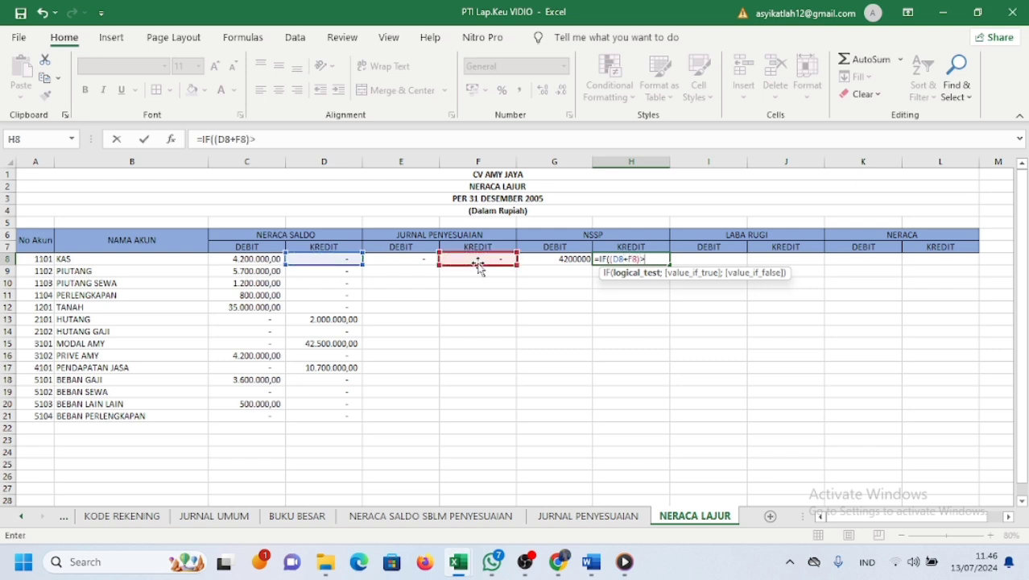
{"action": "left_click", "coordinate": [272, 256]}
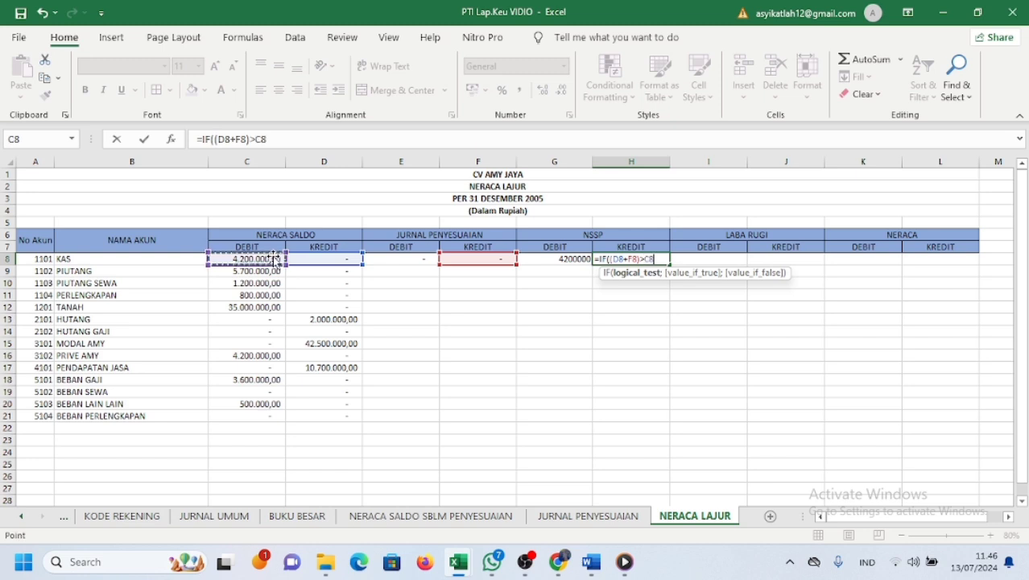
{"action": "type", "text": "+"}
{"action": "left_click", "coordinate": [645, 257]}
{"action": "type", "text": "("}
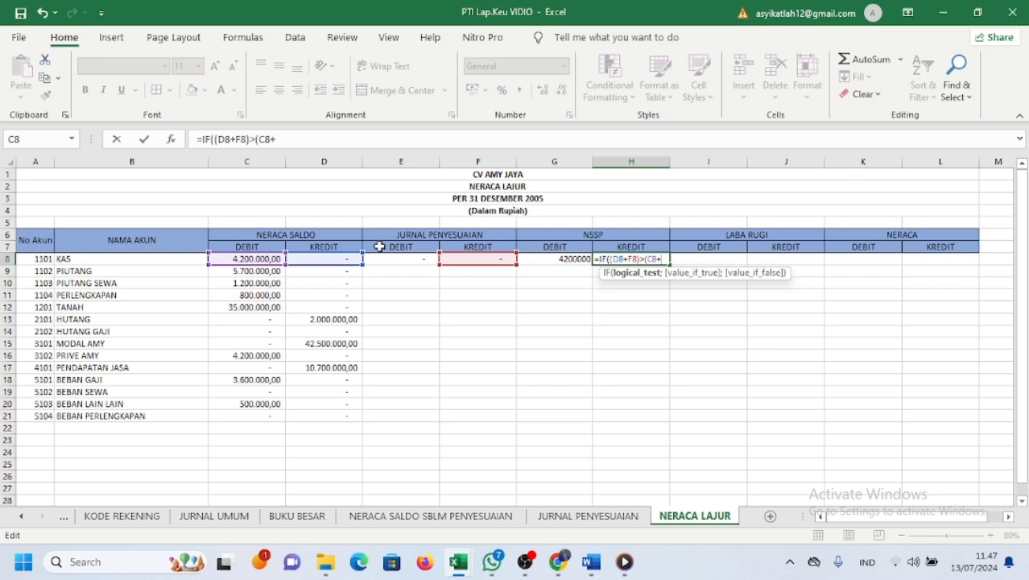
{"action": "left_click", "coordinate": [405, 258]}
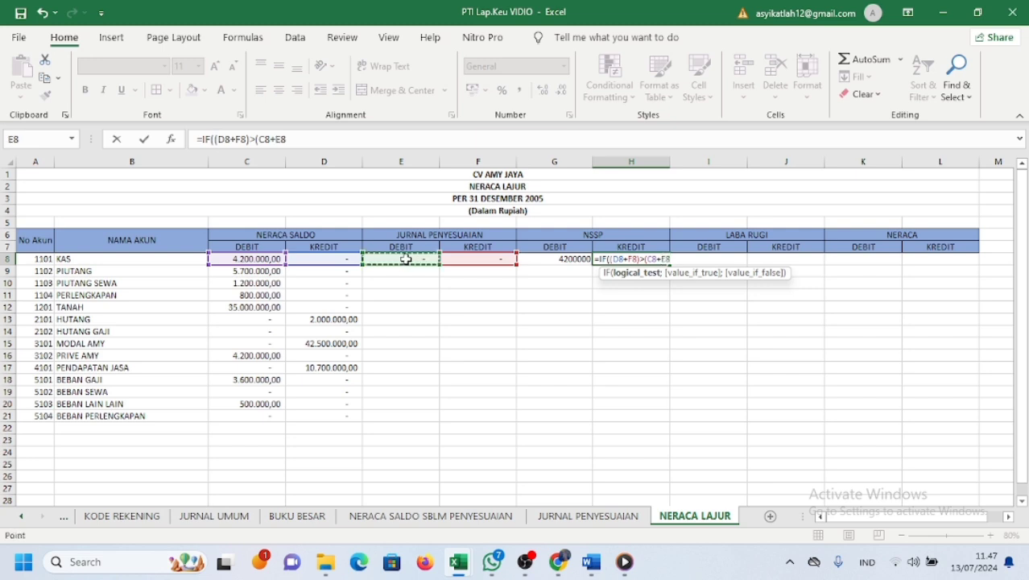
{"action": "type", "text": ");"}
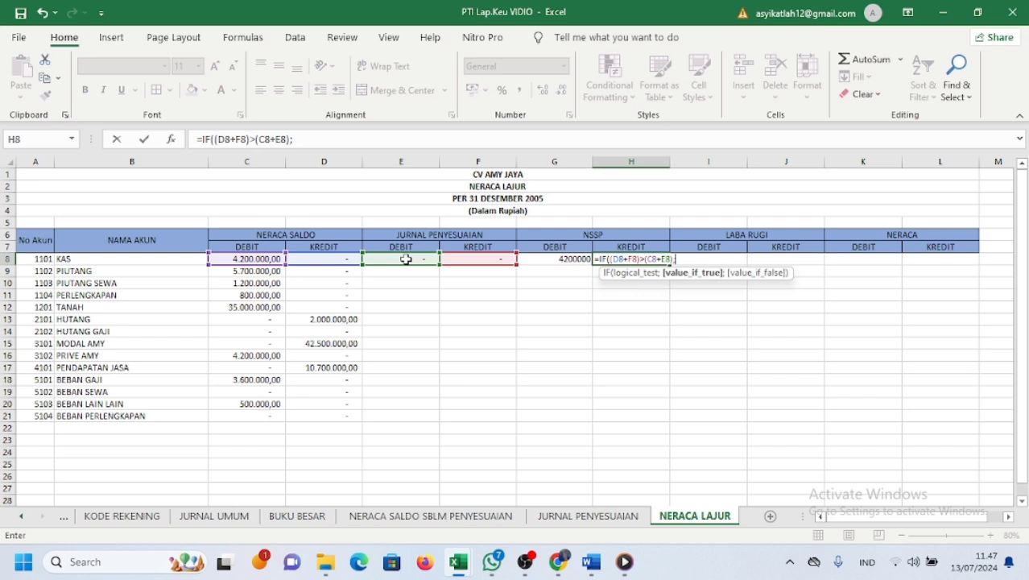
- Complete the IF formula in H8 with (D8+F8-C8-E8) as the value if true and 0 if false
{"action": "type", "text": "("}
{"action": "left_click", "coordinate": [336, 258]}
{"action": "type", "text": "+"}
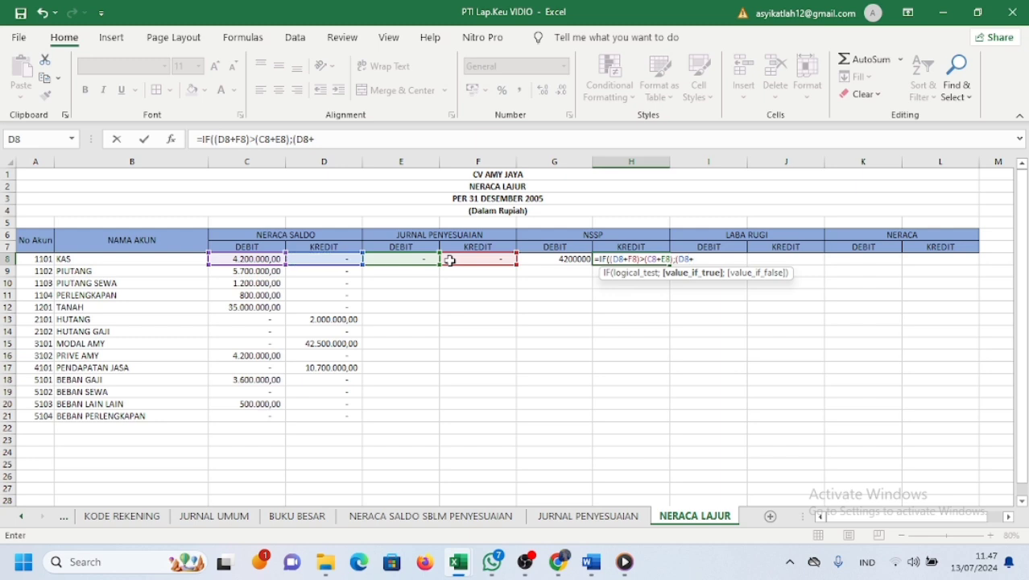
{"action": "left_click", "coordinate": [449, 259]}
{"action": "type", "text": "-"}
{"action": "left_click", "coordinate": [264, 259]}
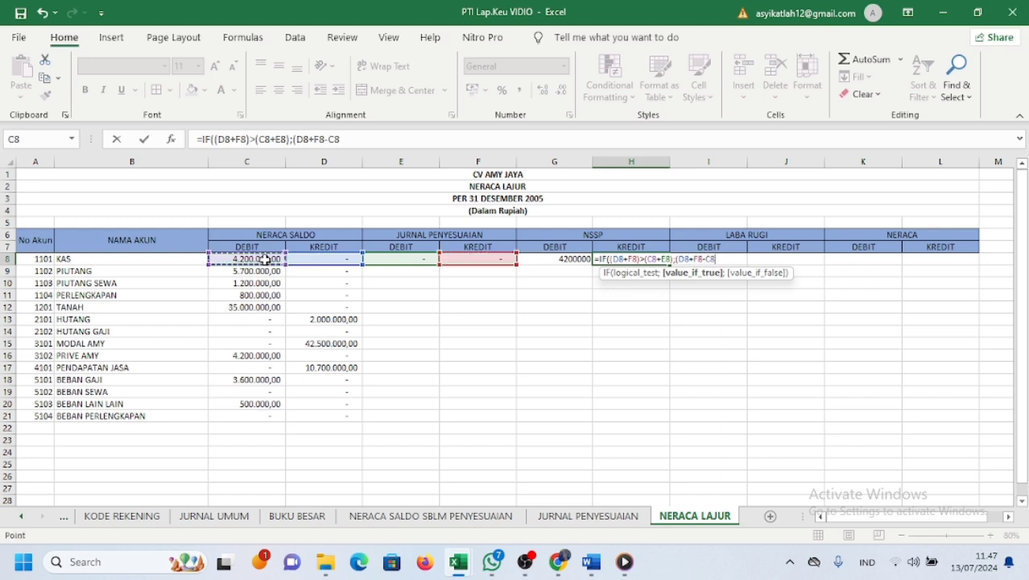
{"action": "type", "text": "-"}
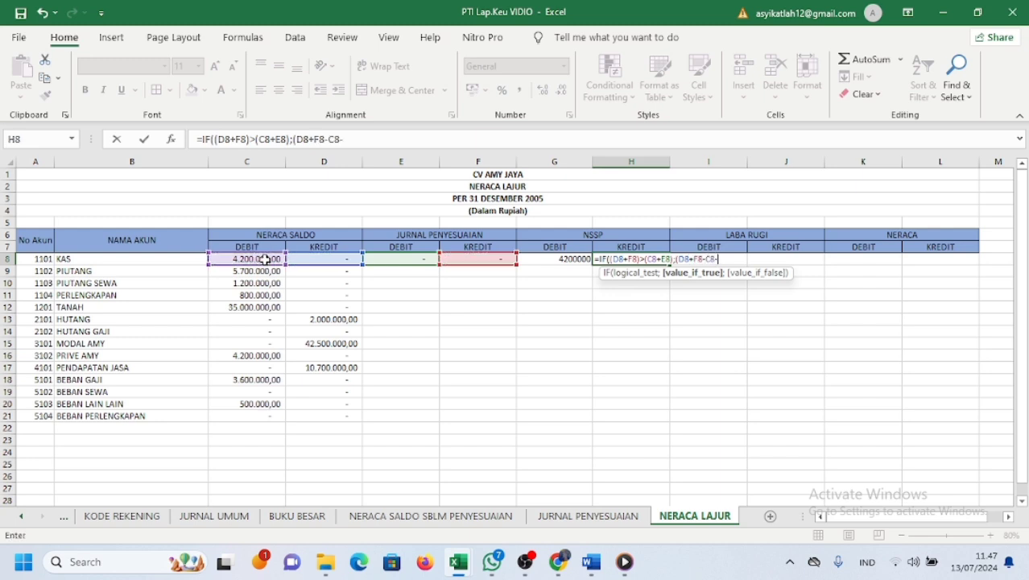
{"action": "left_click", "coordinate": [413, 260]}
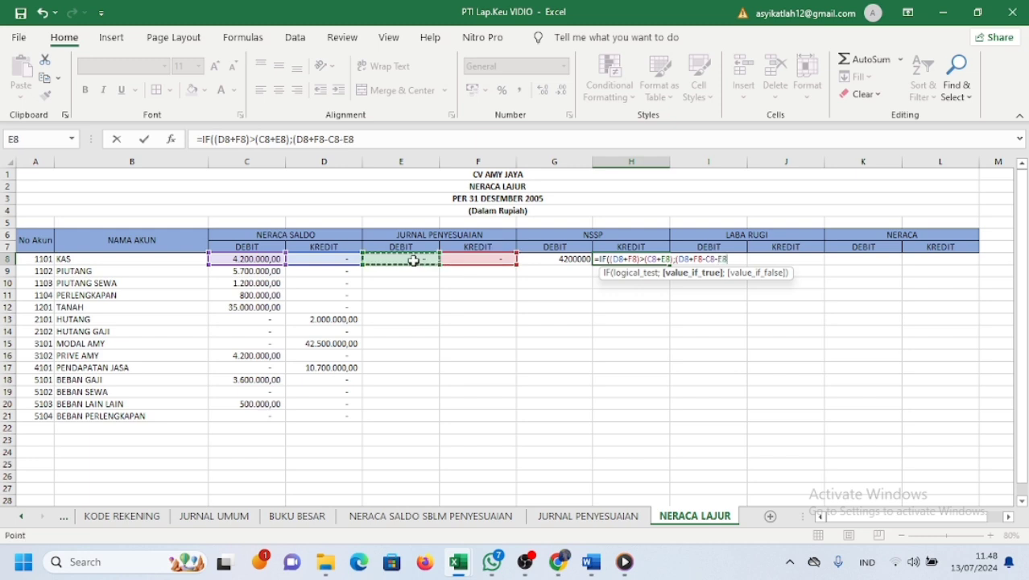
{"action": "type", "text": ");0"}
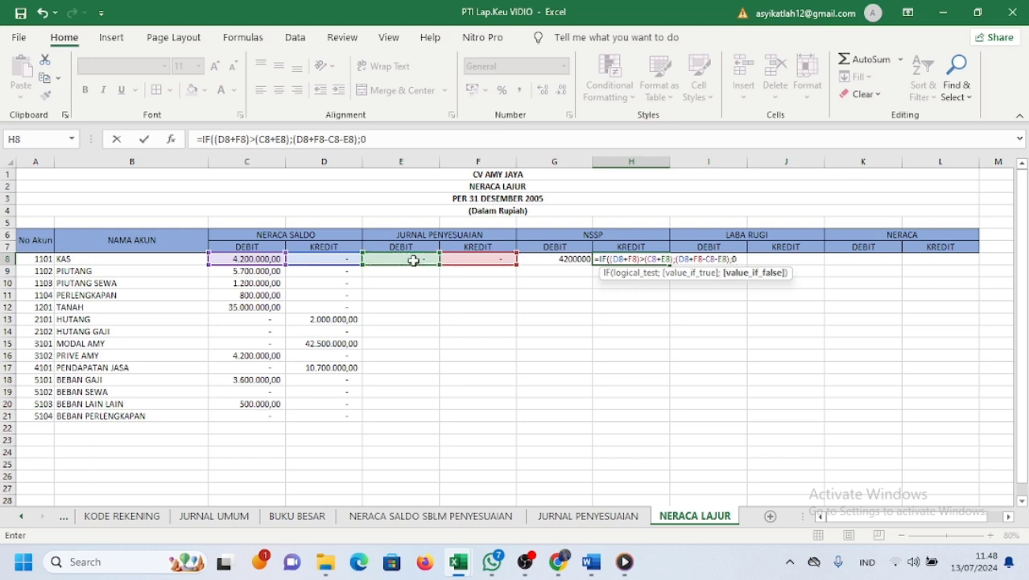
{"action": "key", "text": "Return"}
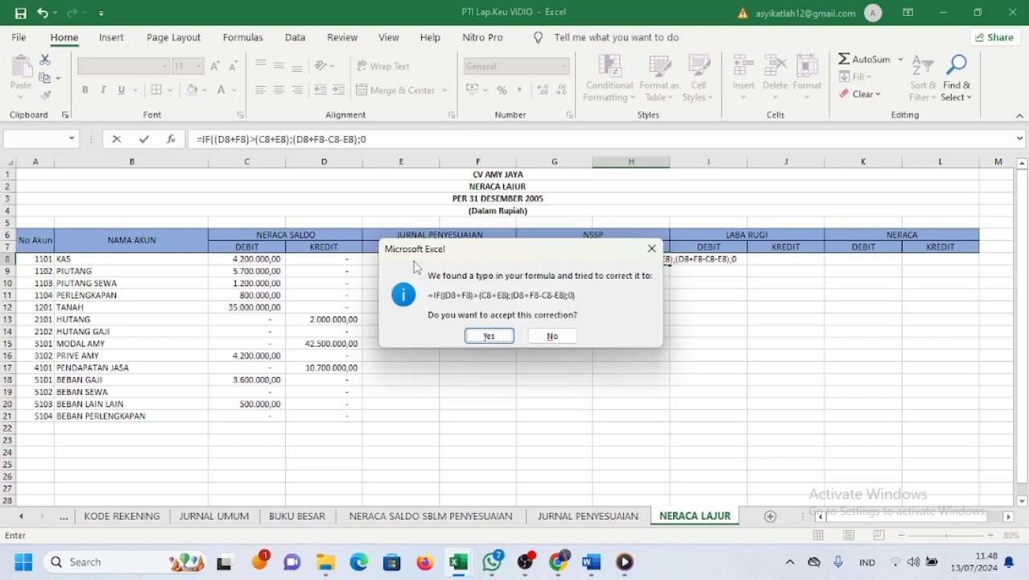
{"action": "left_click", "coordinate": [488, 336]}
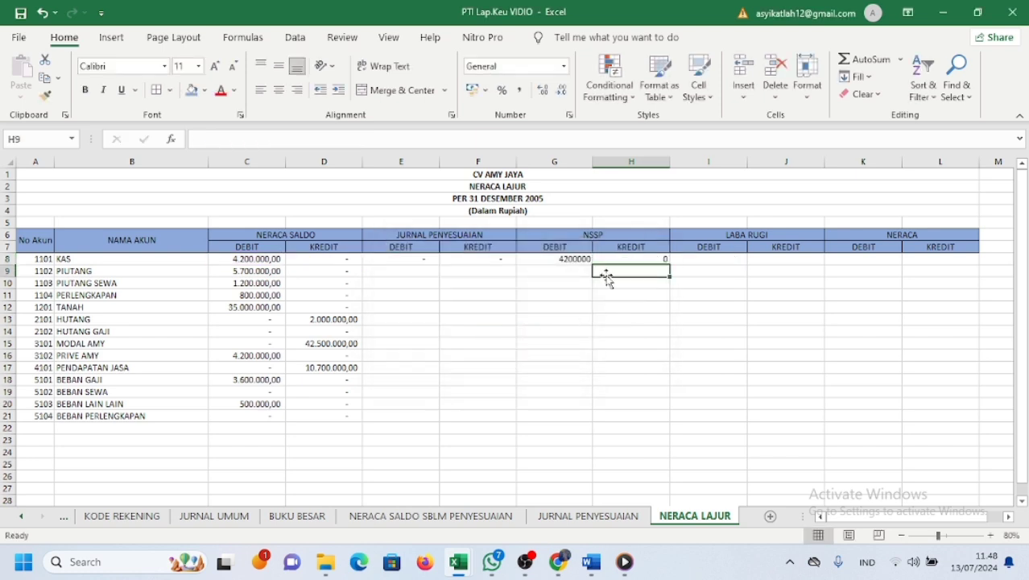
- Apply the comma number style to the NSSP columns G and H
{"action": "left_click_drag", "start_coordinate": [555, 162], "coordinate": [619, 158]}
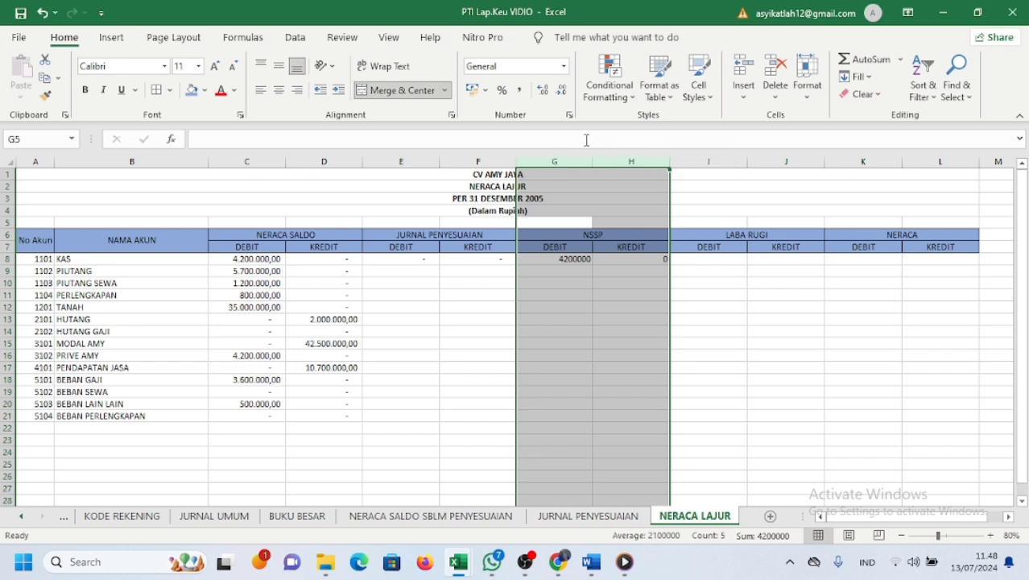
{"action": "left_click", "coordinate": [520, 90]}
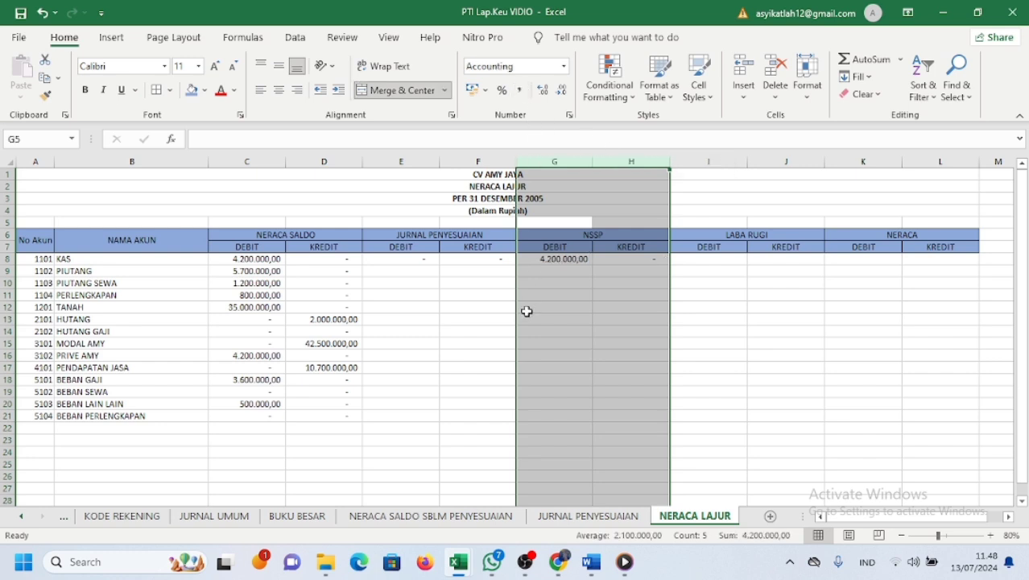
{"action": "left_click", "coordinate": [477, 332]}
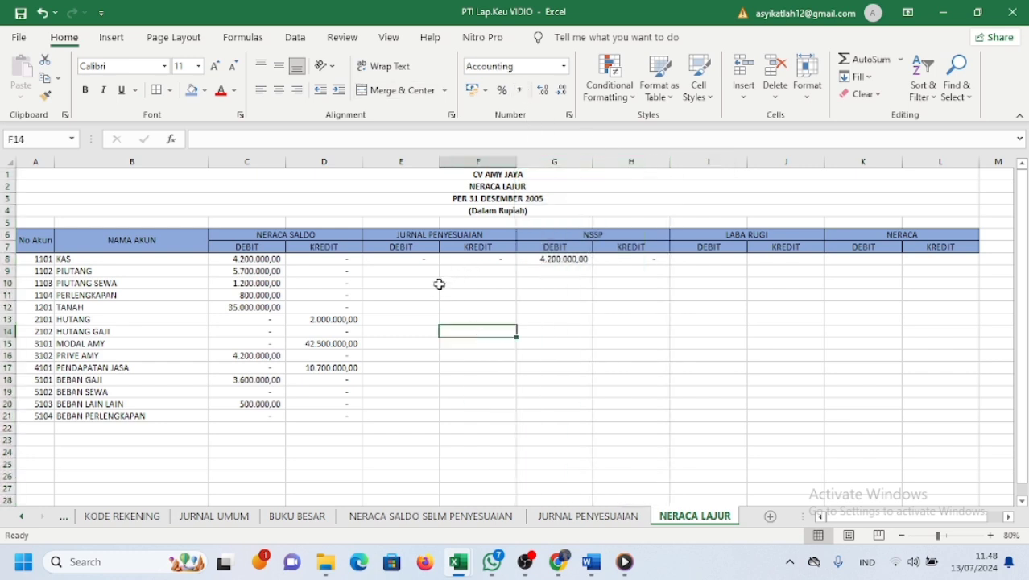
- Fill the JURNAL PENYESUAIAN and NSSP formulas in E8:H8 down through row 21
{"action": "left_click_drag", "start_coordinate": [391, 262], "coordinate": [608, 266]}
{"action": "left_click", "coordinate": [609, 270]}
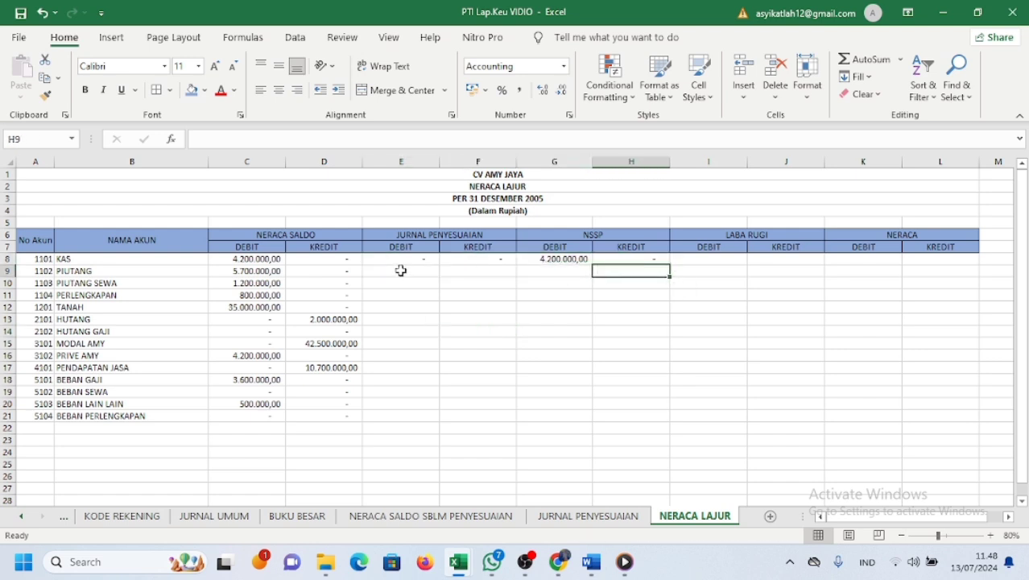
{"action": "left_click_drag", "start_coordinate": [400, 263], "coordinate": [662, 260]}
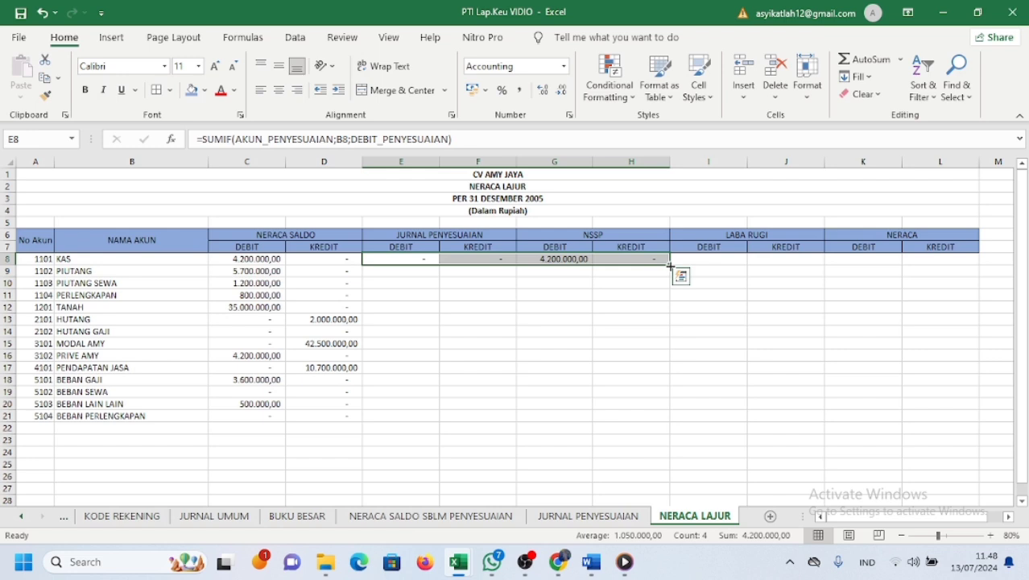
{"action": "double_click", "coordinate": [670, 265]}
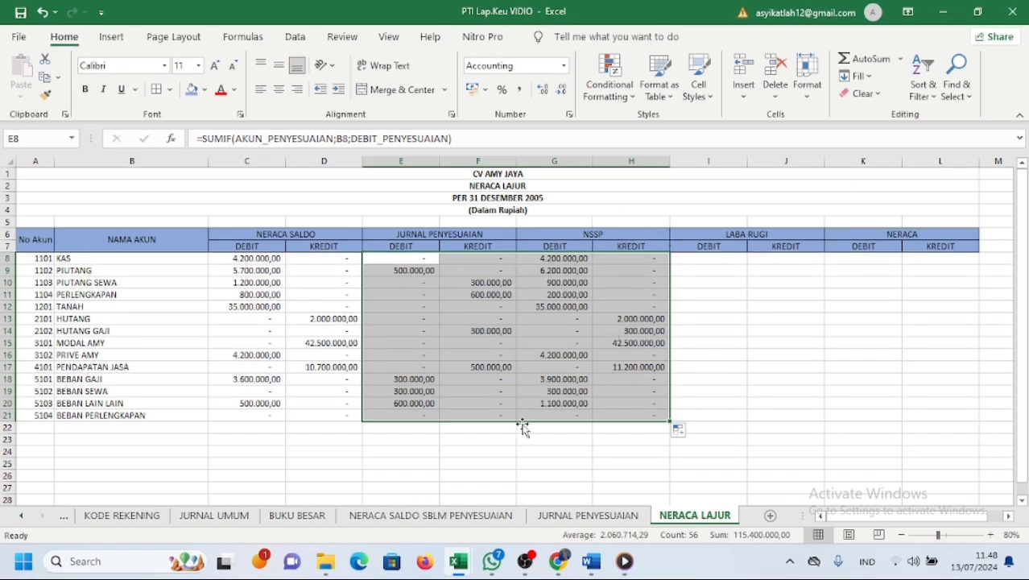
{"action": "left_click", "coordinate": [520, 475]}
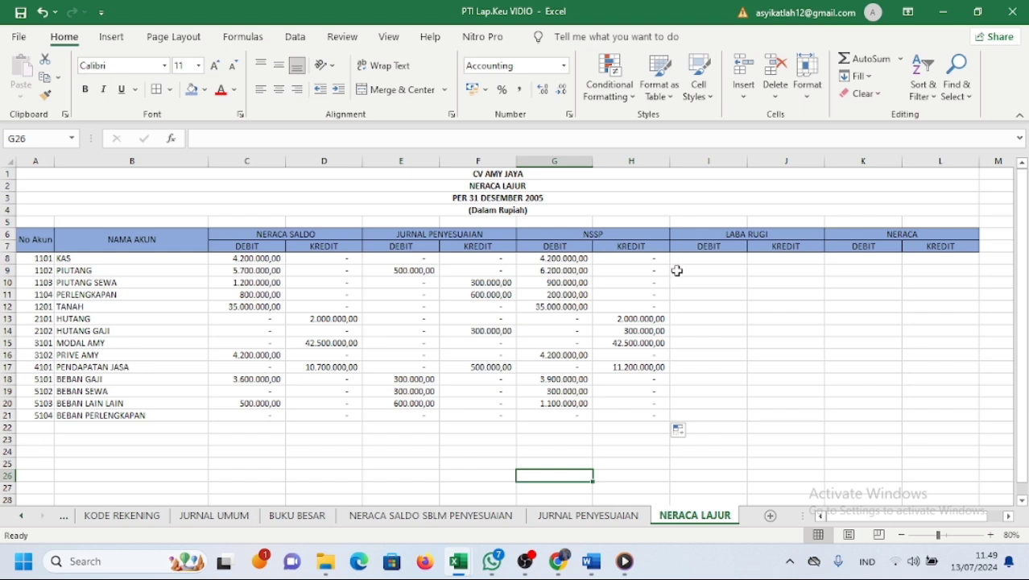
- Examine the NSSP and LABA RUGI columns and the revenue and expense accounts 4101 to 5104
{"action": "left_click_drag", "start_coordinate": [561, 161], "coordinate": [632, 162]}
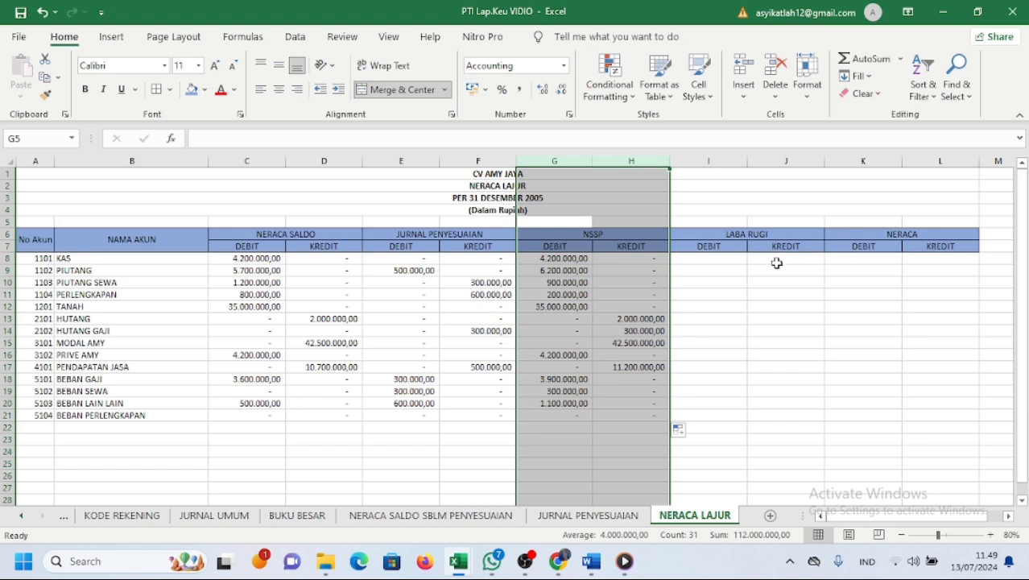
{"action": "left_click", "coordinate": [744, 162]}
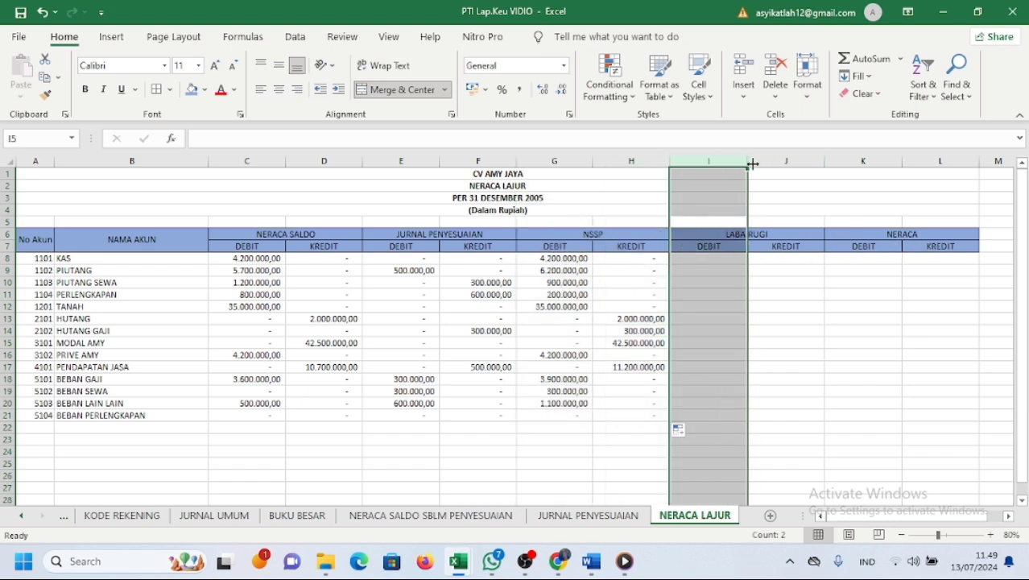
{"action": "mouse_move", "coordinate": [744, 162]}
{"action": "left_mouse_down"}
{"action": "mouse_move", "coordinate": [771, 165]}
{"action": "mouse_move", "coordinate": [760, 169]}
{"action": "left_mouse_up"}
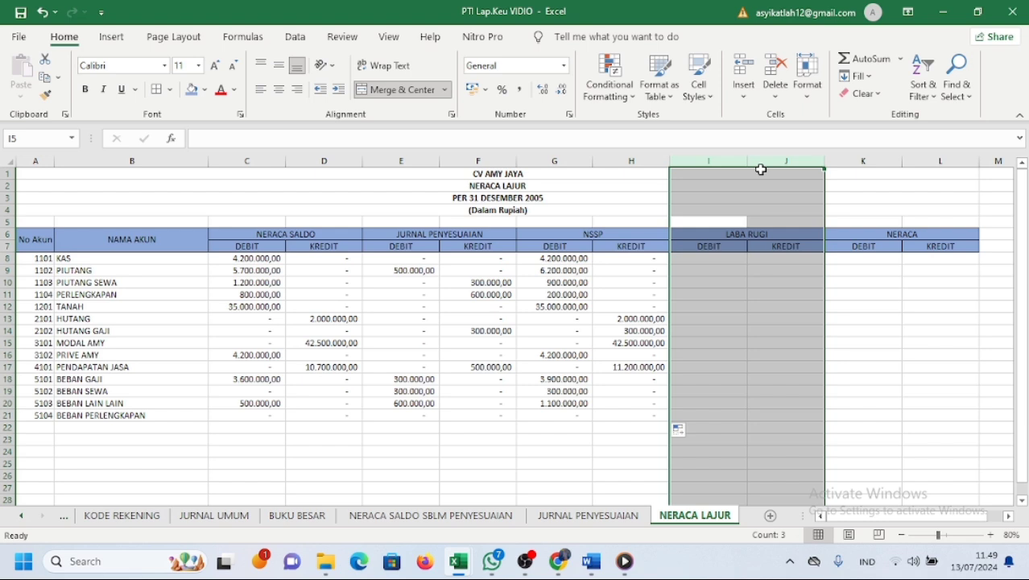
{"action": "left_click", "coordinate": [744, 270]}
{"action": "scroll", "coordinate": [738, 342], "scroll_direction": "down", "scroll_amount": 1}
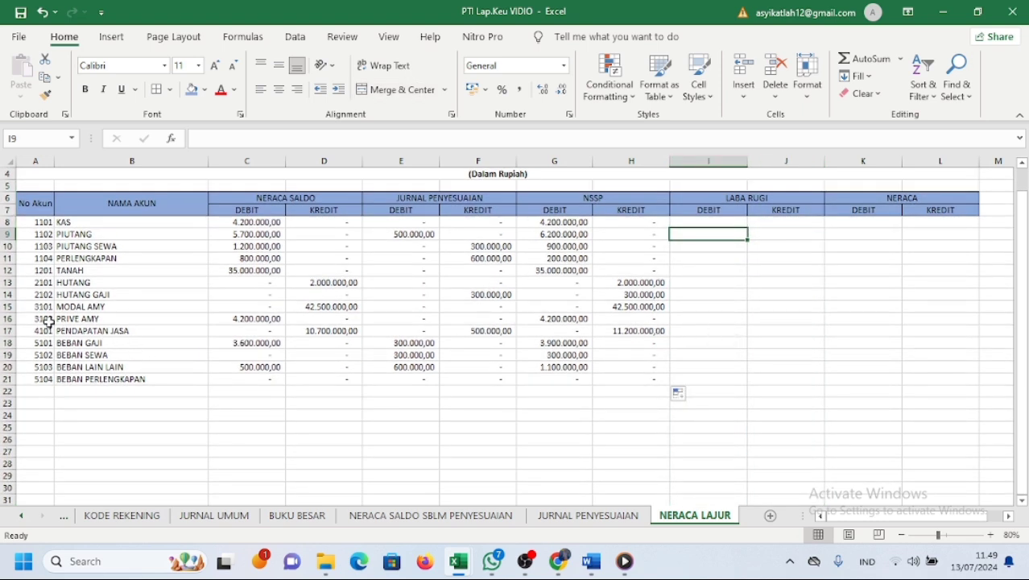
{"action": "left_click_drag", "start_coordinate": [45, 329], "coordinate": [92, 384]}
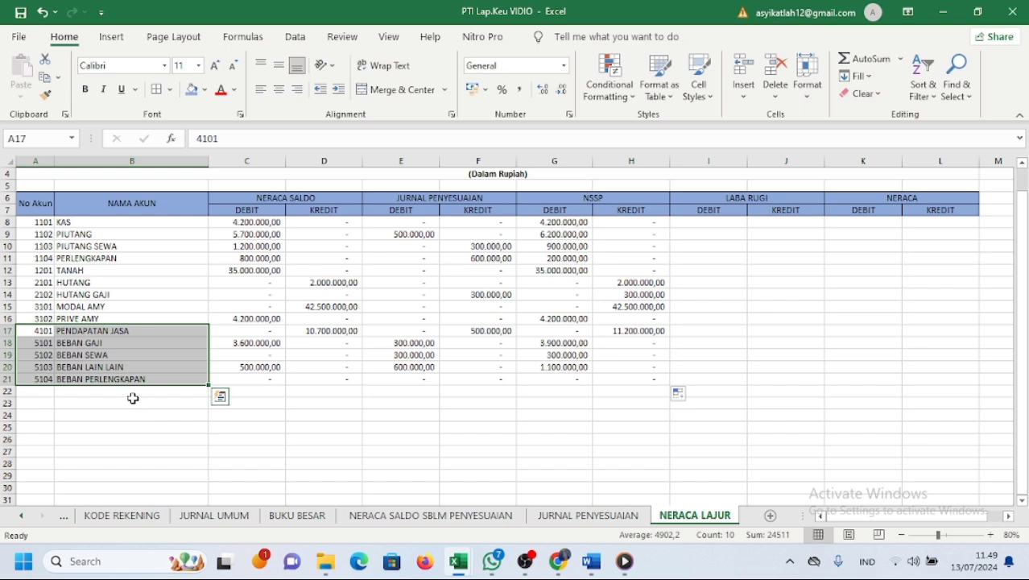
- Begin the LABA RUGI debit formula in I8 with an IF that tests the first character of the account number, LEFT(A8;1)
{"action": "double_click", "coordinate": [715, 223]}
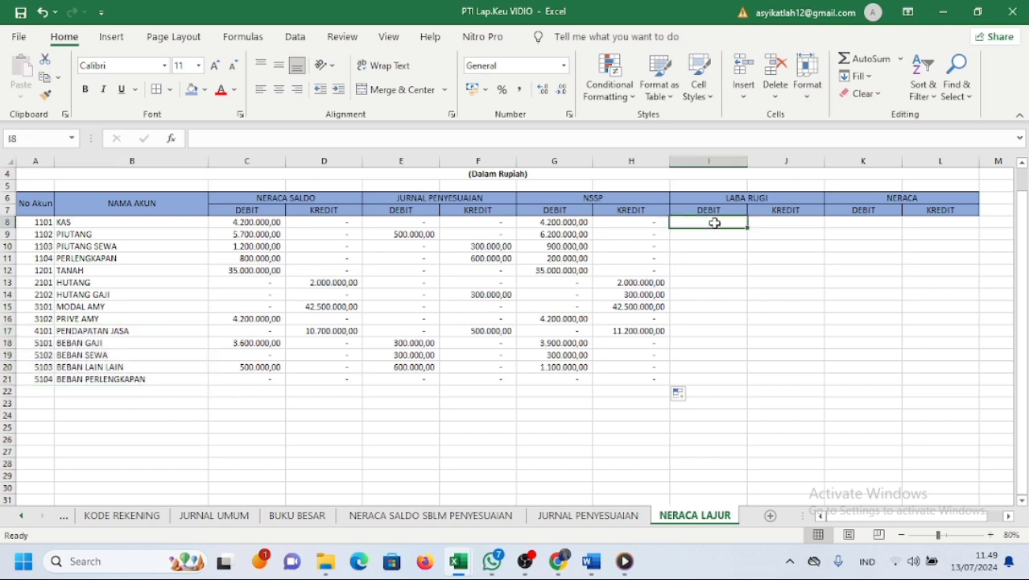
{"action": "type", "text": "=IF(LE"}
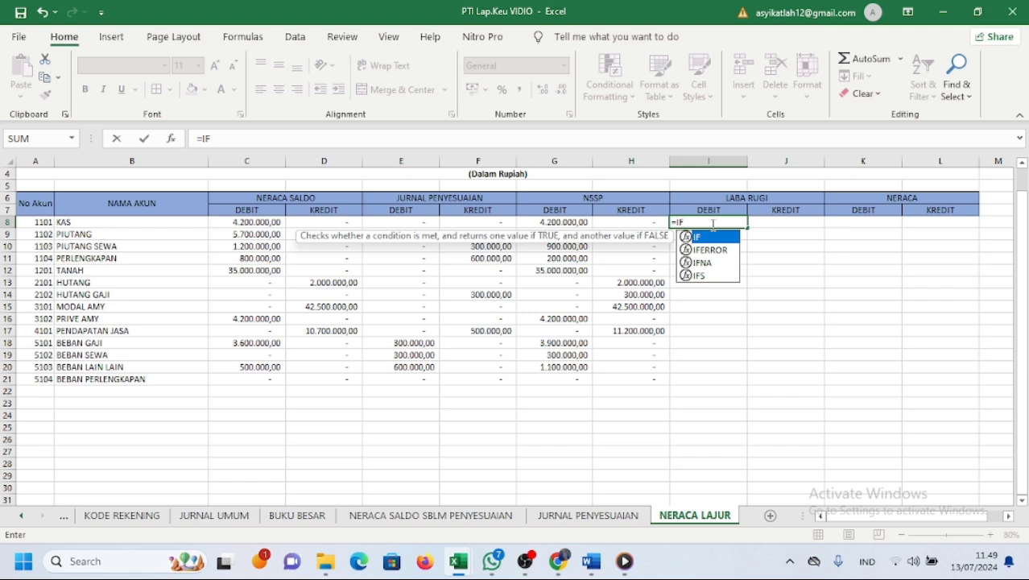
{"action": "double_click", "coordinate": [718, 238]}
{"action": "type", "text": "LE"}
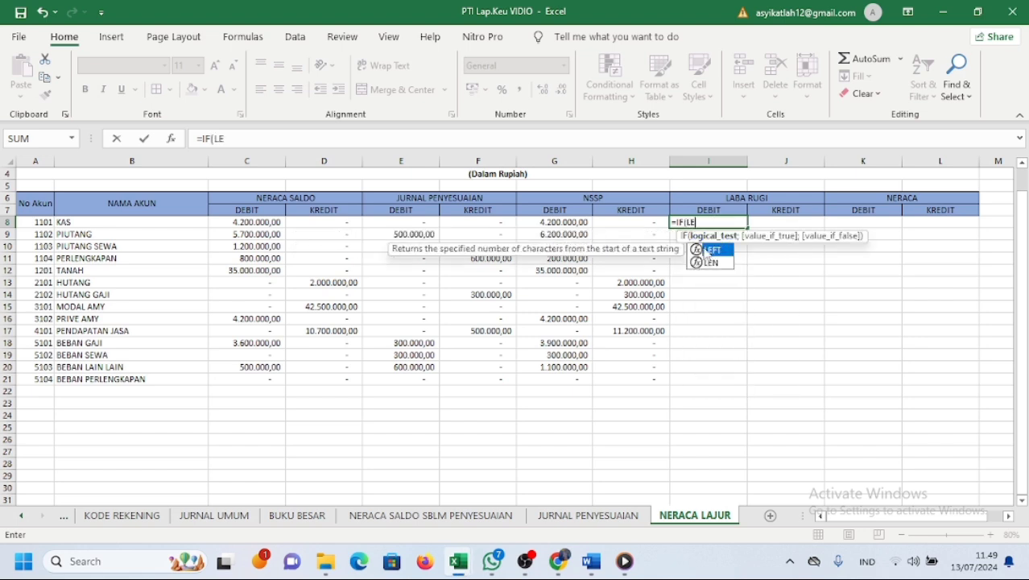
{"action": "double_click", "coordinate": [703, 248]}
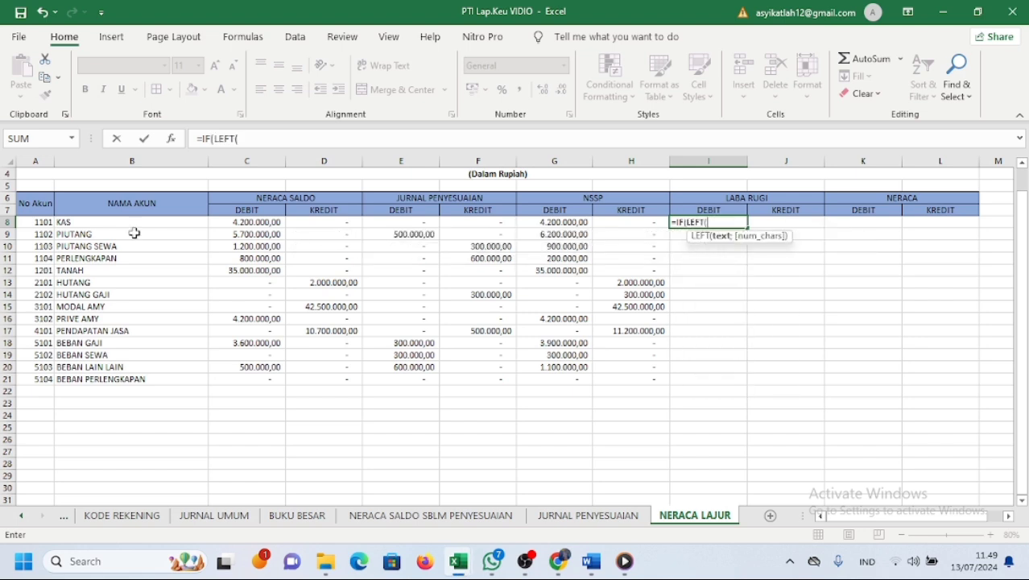
{"action": "left_click", "coordinate": [40, 222]}
{"action": "type", "text": ";1"}
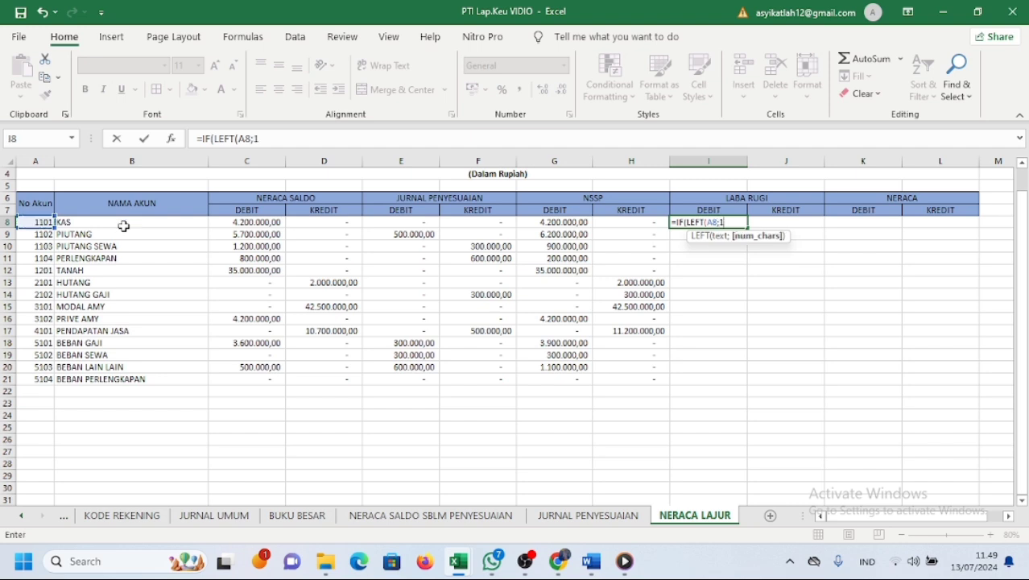
- Complete the I8 formula with the test >="4", returning G8 if true and 0 if false
{"action": "type", "text": ")>=\"4"}
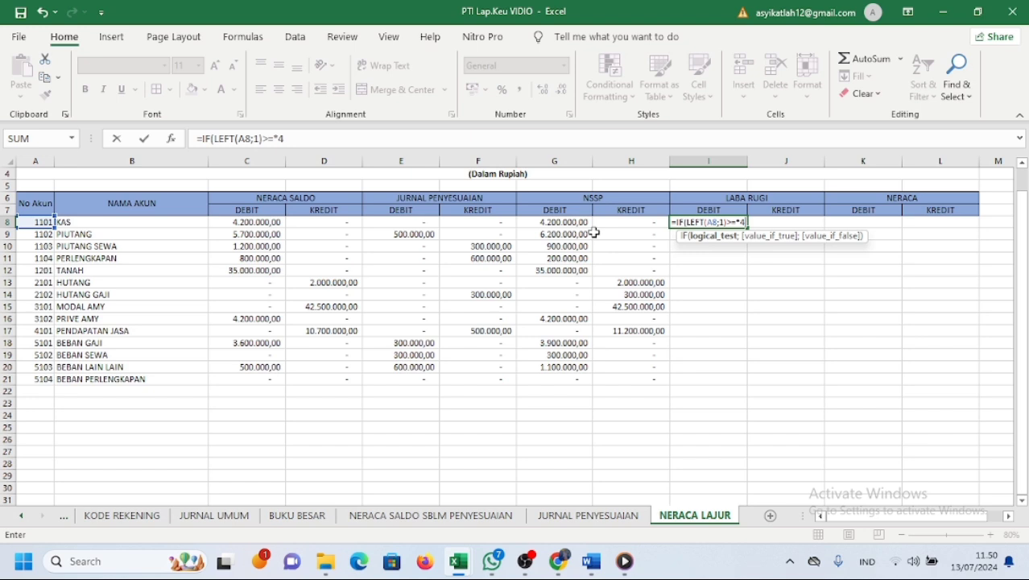
{"action": "type", "text": ";"}
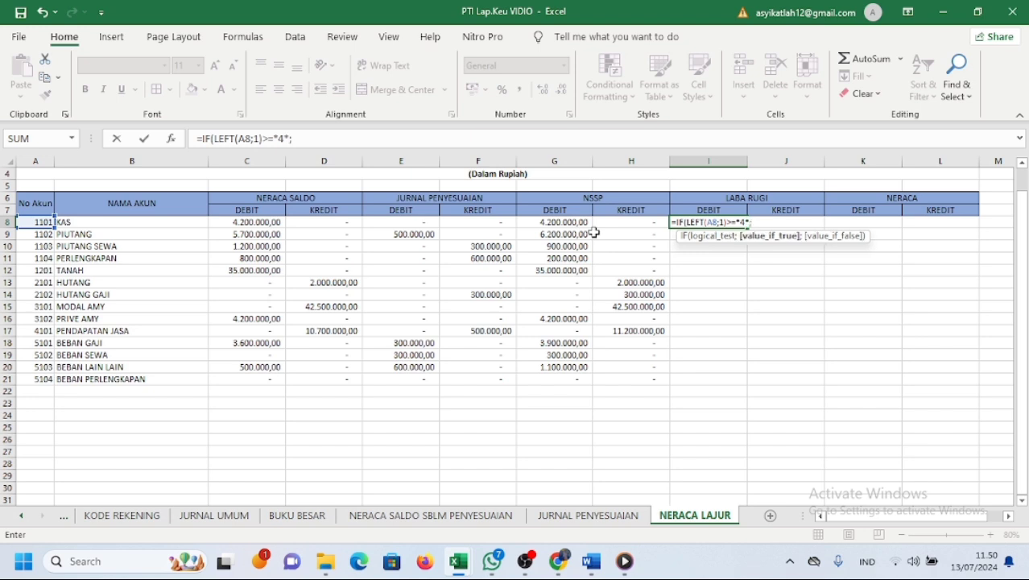
{"action": "left_click", "coordinate": [573, 223]}
{"action": "type", "text": ";0"}
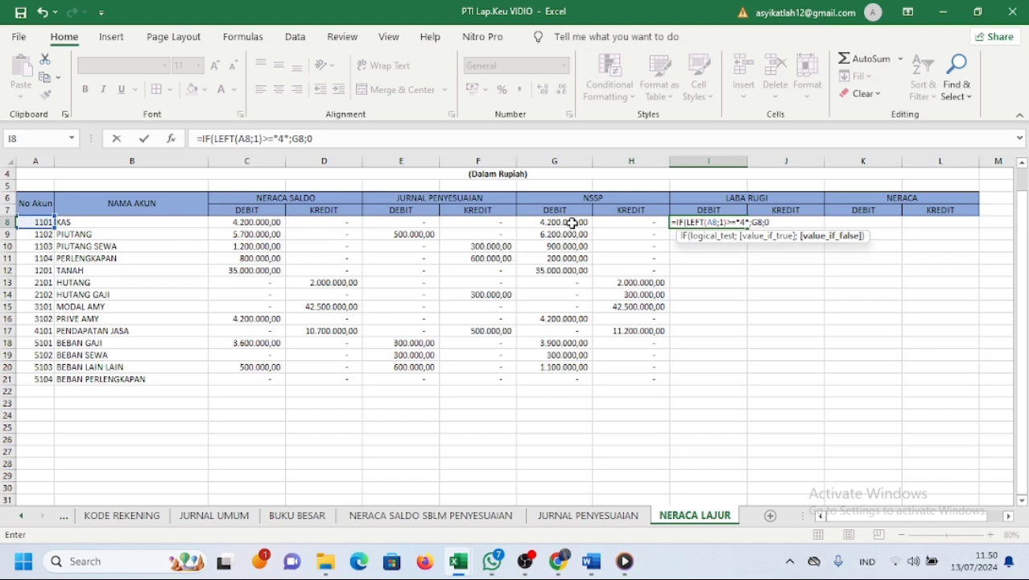
{"action": "key", "text": "Return"}
{"action": "left_click", "coordinate": [486, 359]}
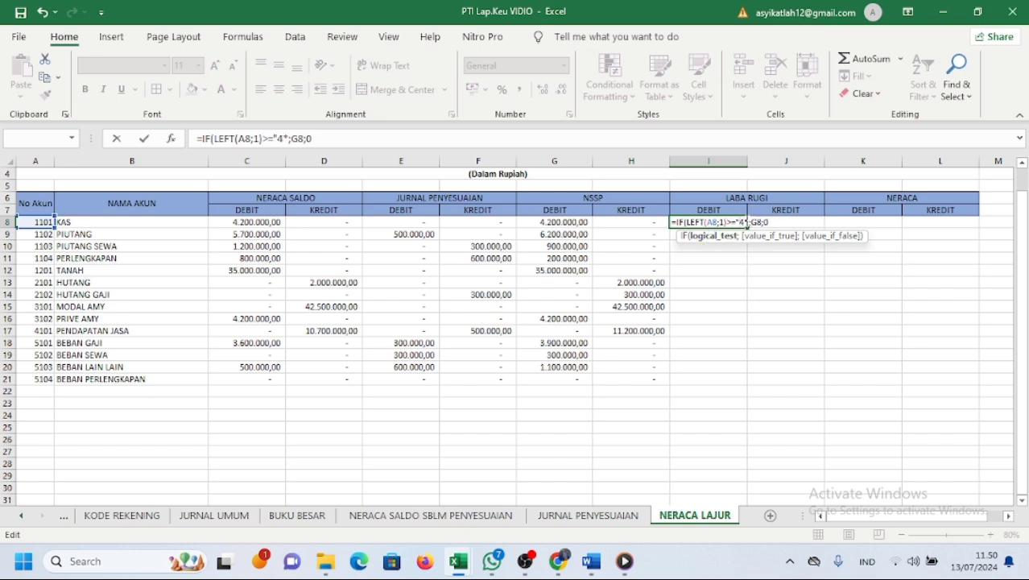
{"action": "key", "text": "BackSpace"}
{"action": "type", "text": "\""}
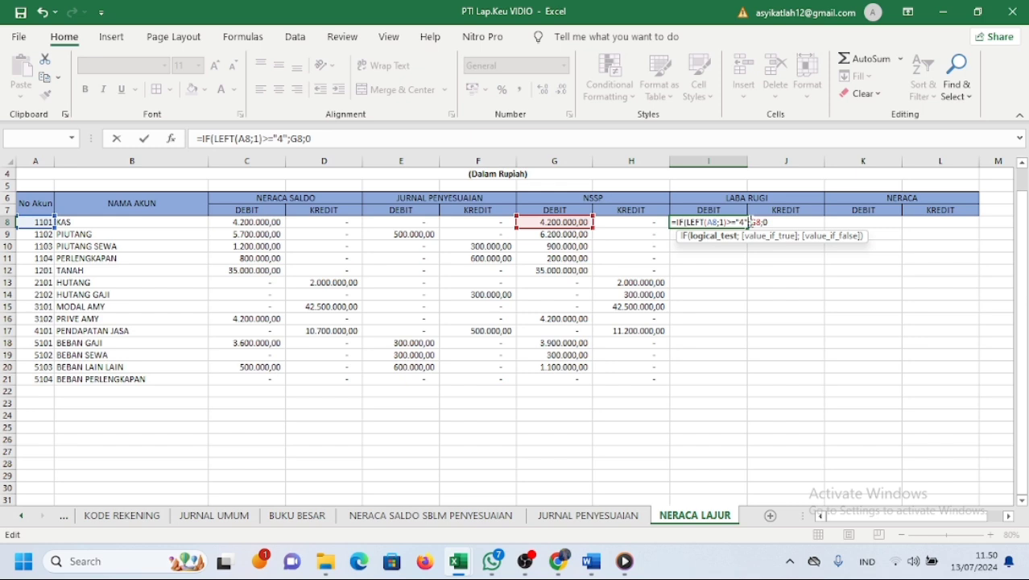
{"action": "key", "text": "Return"}
{"action": "key", "text": "Return"}
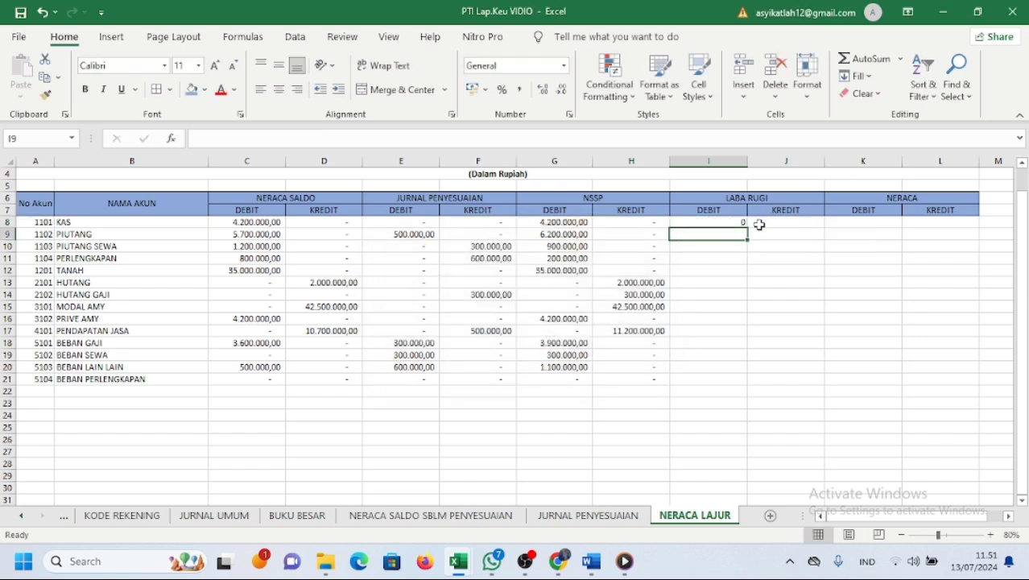
- Apply the comma number style to the LABA RUGI columns I and J
{"action": "left_click_drag", "start_coordinate": [723, 161], "coordinate": [781, 164]}
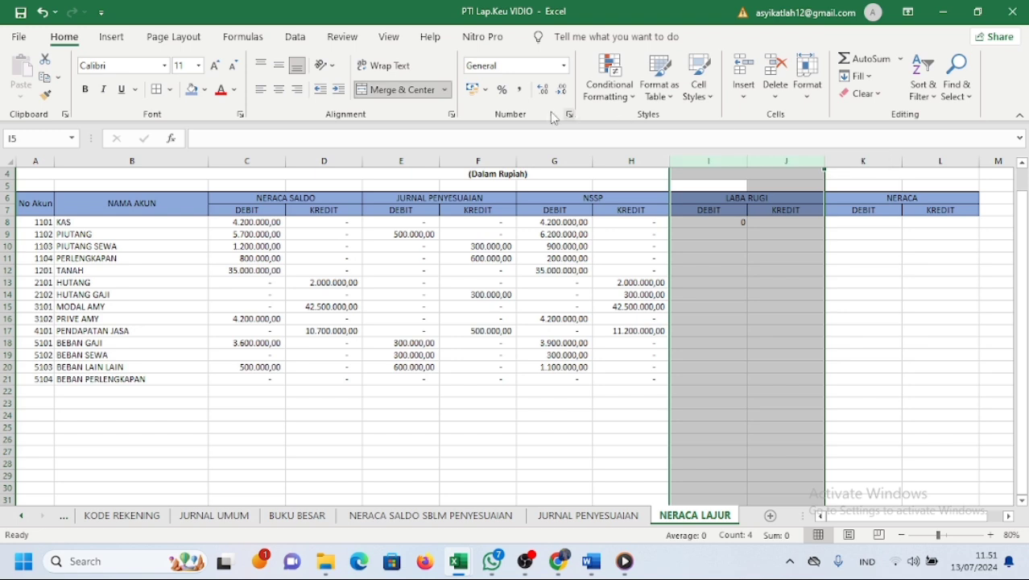
{"action": "left_click", "coordinate": [520, 89]}
{"action": "left_click", "coordinate": [715, 268]}
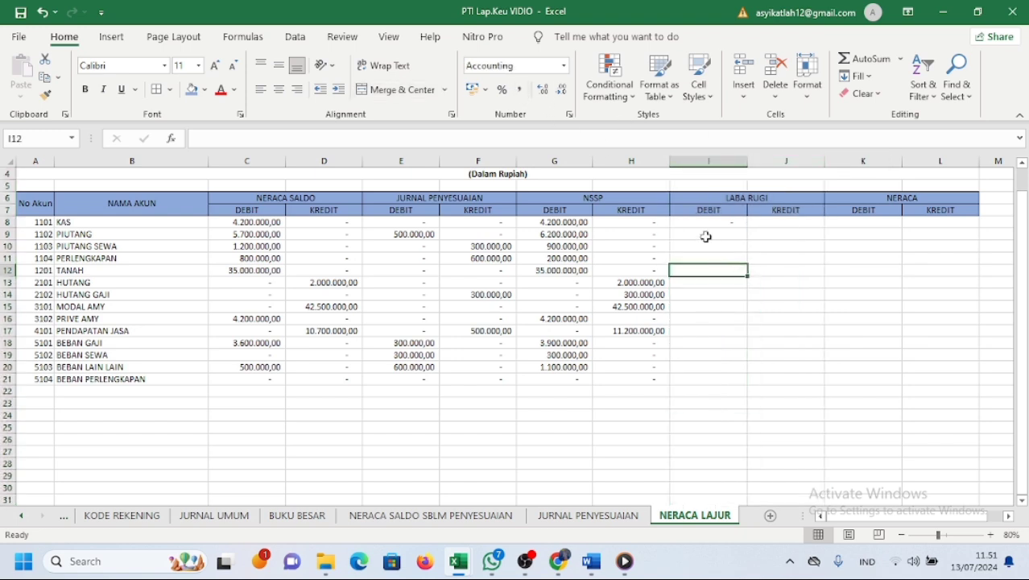
- Begin the LABA RUGI credit formula in J8 with an IF on the first character of account number A8 using LEFT
{"action": "left_click", "coordinate": [764, 224]}
{"action": "double_click", "coordinate": [764, 224]}
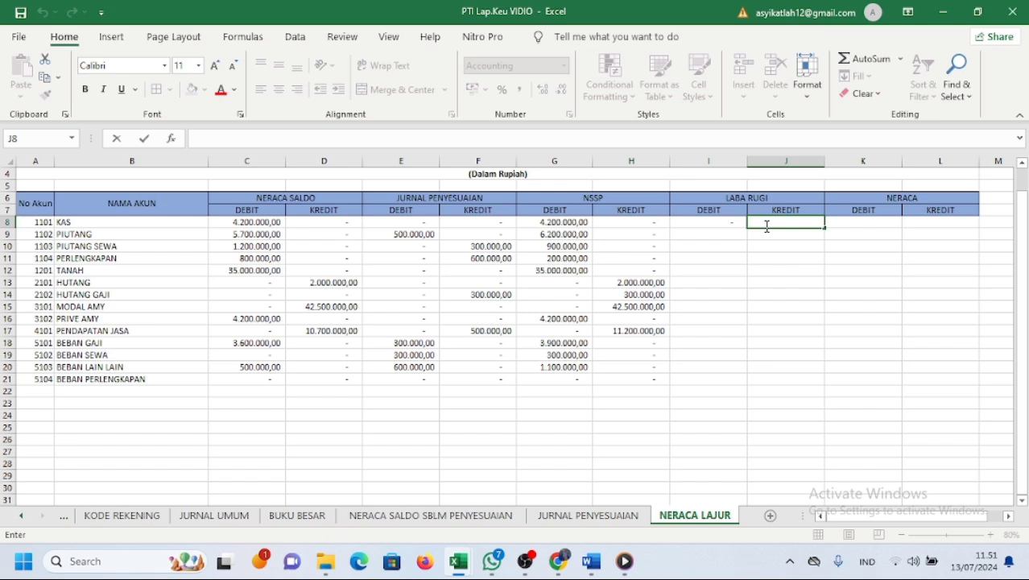
{"action": "type", "text": "=IF"}
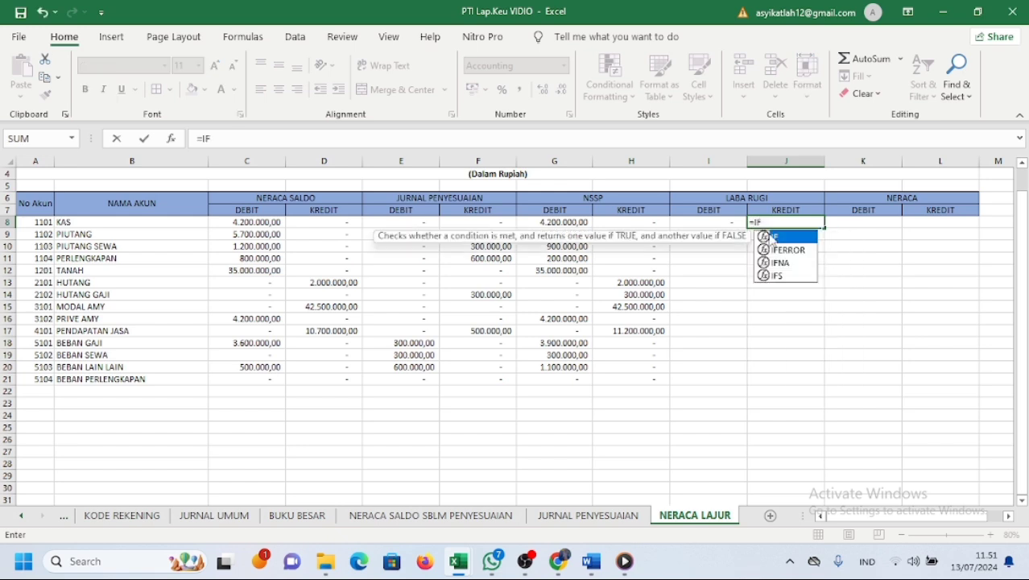
{"action": "type", "text": "(LE"}
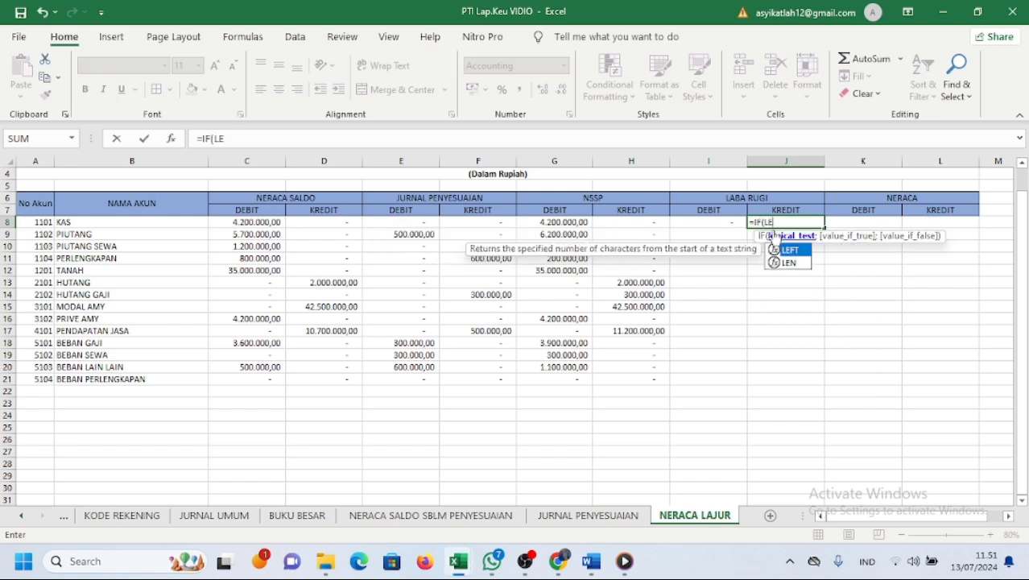
{"action": "double_click", "coordinate": [781, 249]}
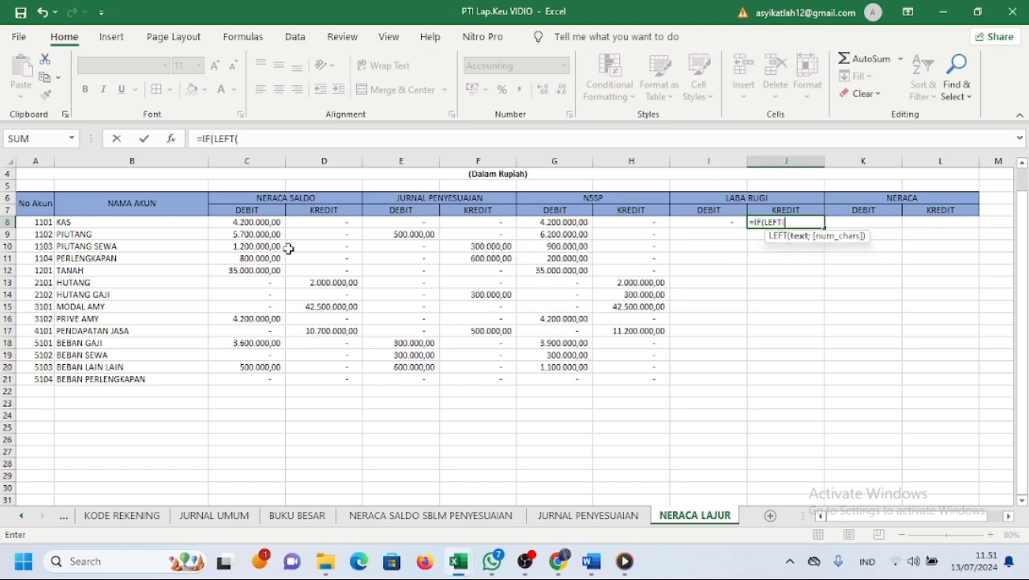
{"action": "left_click", "coordinate": [37, 223]}
{"action": "type", "text": ";"}
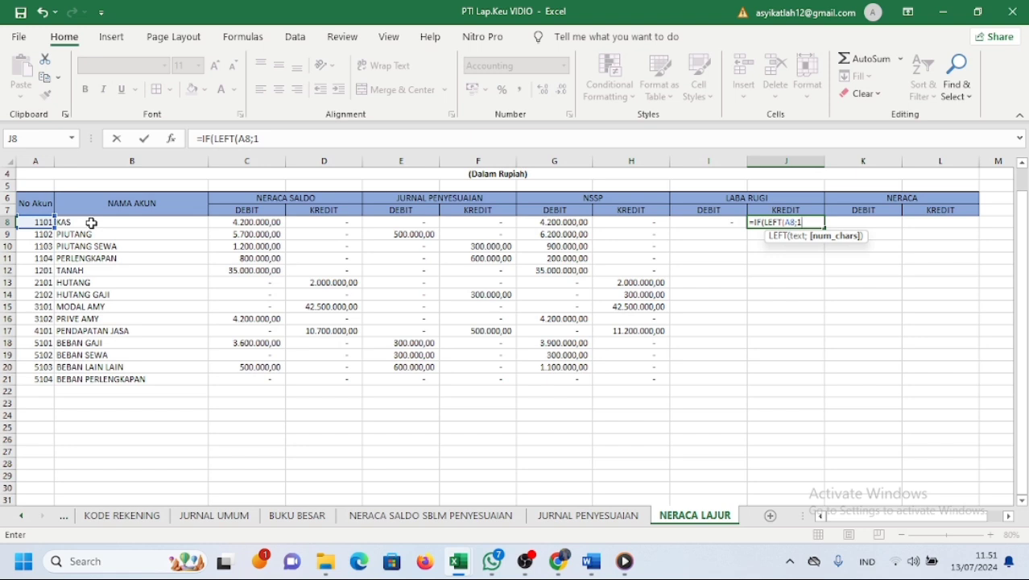
- Complete the J8 formula so LEFT(A8;1)>="4" returns H8 if true and 0 if false
{"action": "type", "text": "1)>=\"4"}
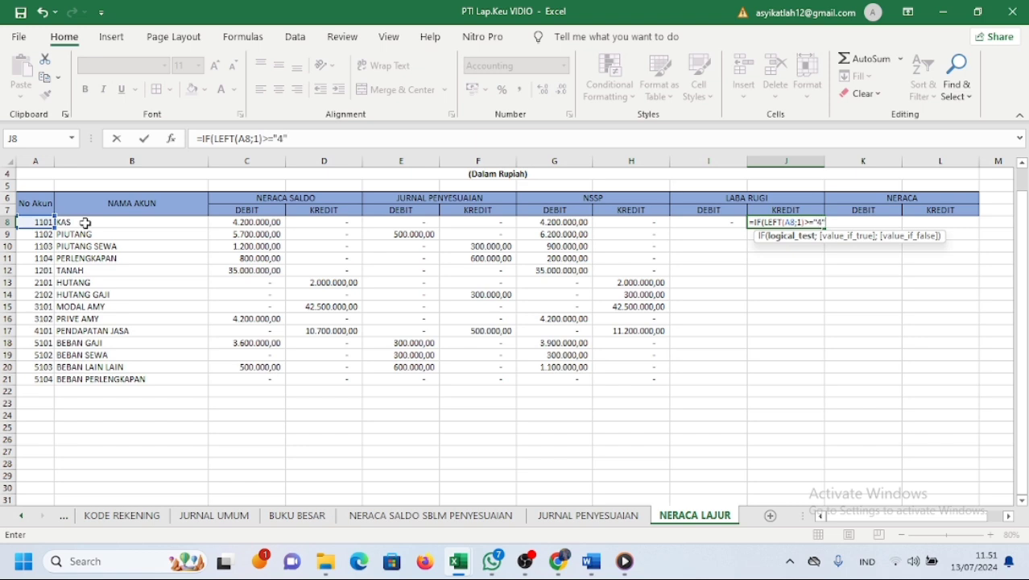
{"action": "type", "text": ";"}
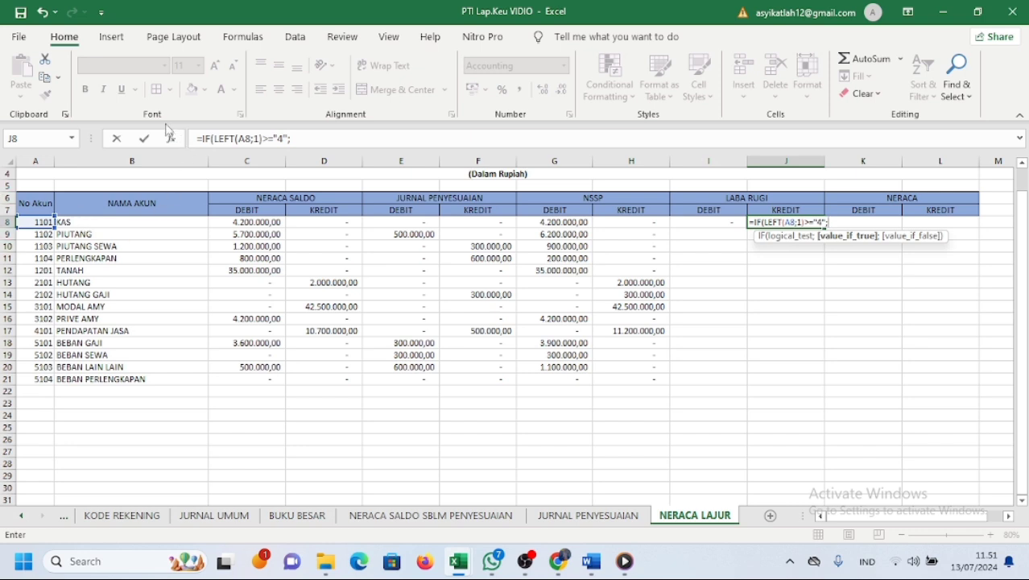
{"action": "left_click", "coordinate": [644, 221]}
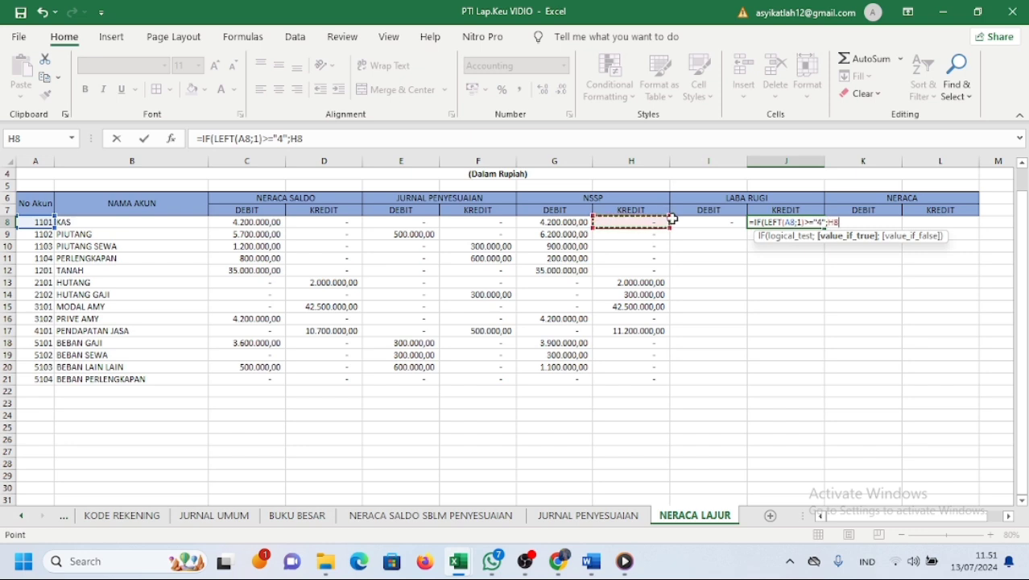
{"action": "type", "text": ";0"}
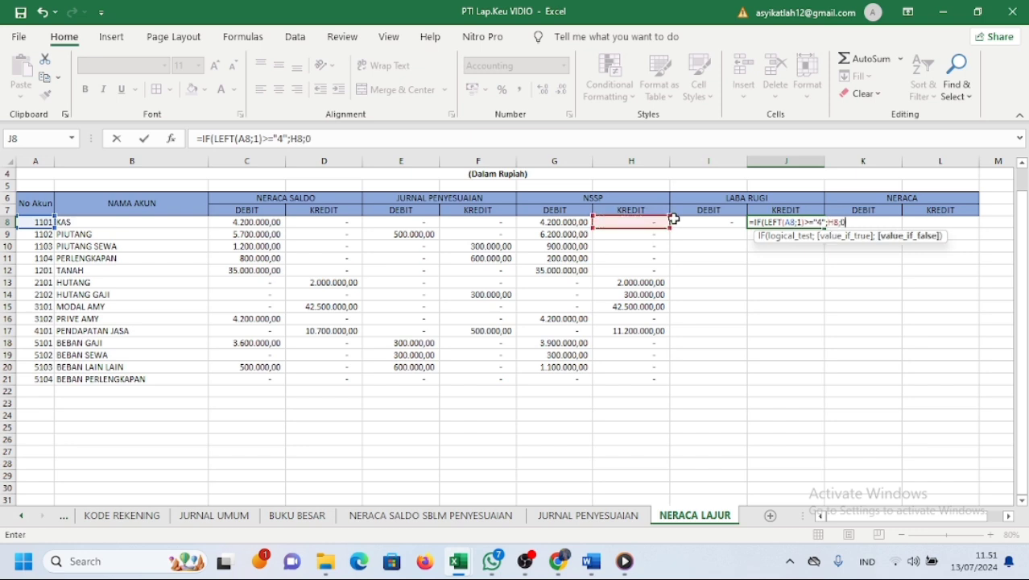
{"action": "key", "text": "Return"}
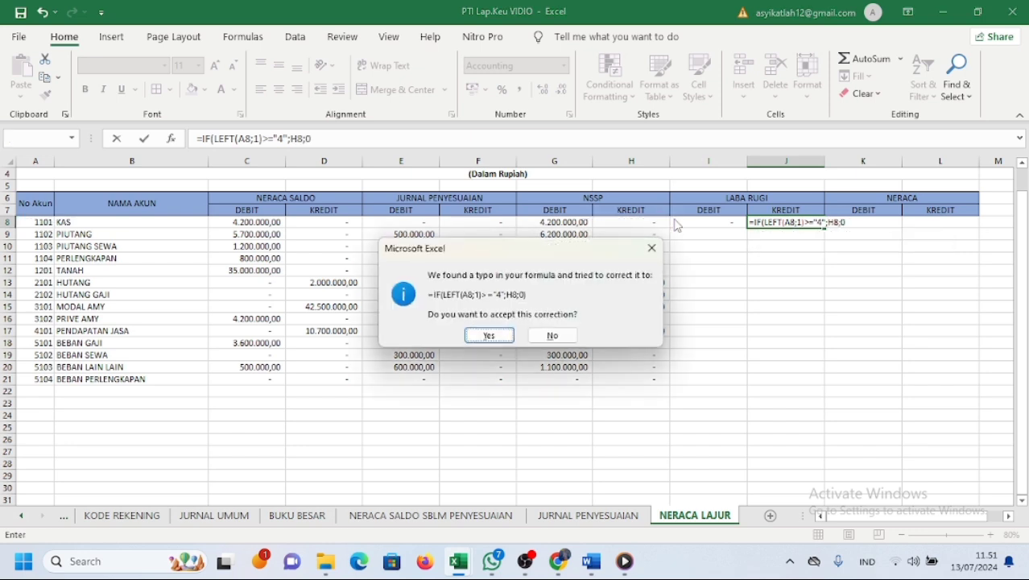
{"action": "left_click", "coordinate": [496, 337]}
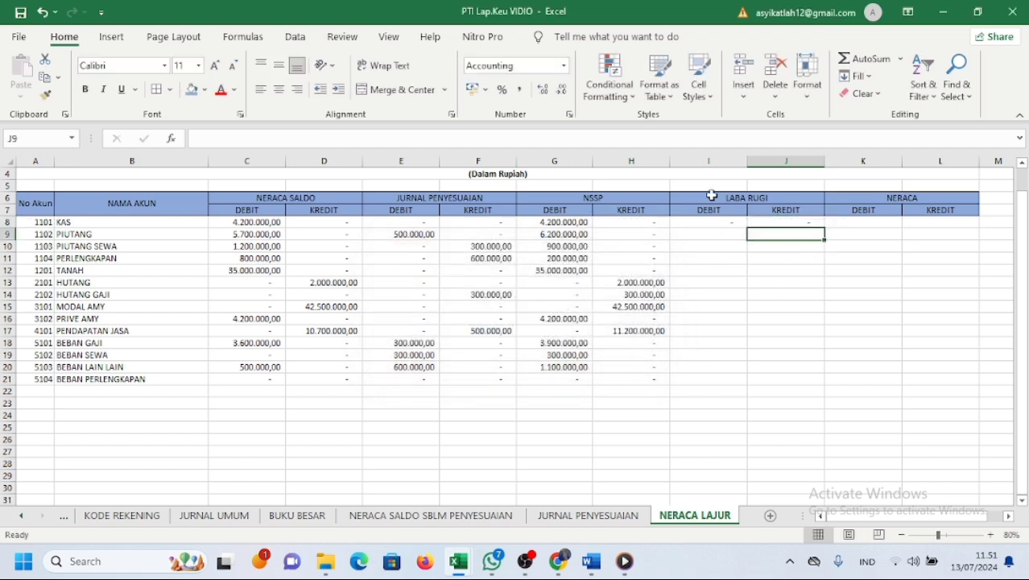
- Fill the LABA RUGI formulas in I8:J8 down through row 21
{"action": "left_click_drag", "start_coordinate": [706, 222], "coordinate": [814, 223]}
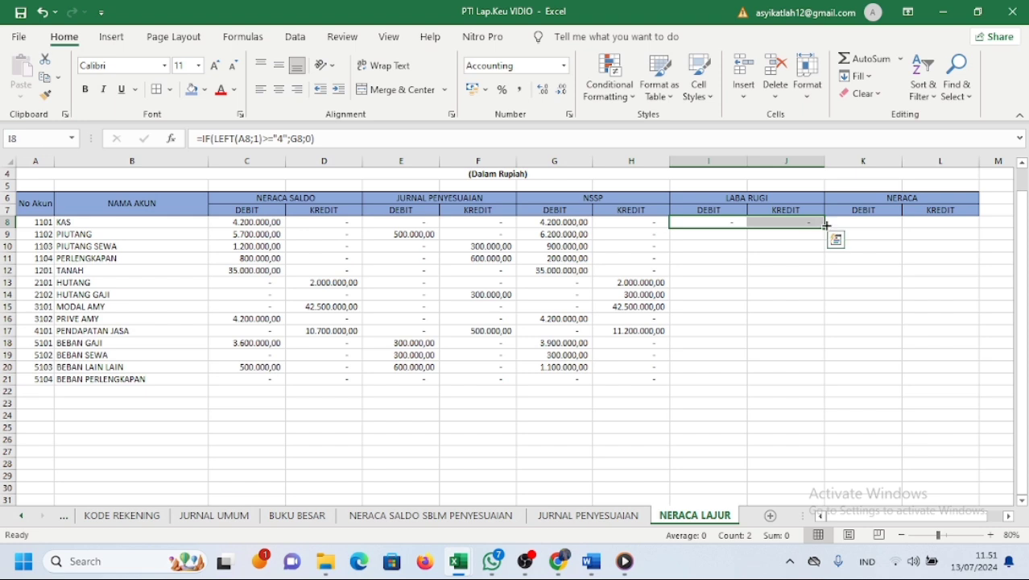
{"action": "double_click", "coordinate": [826, 226]}
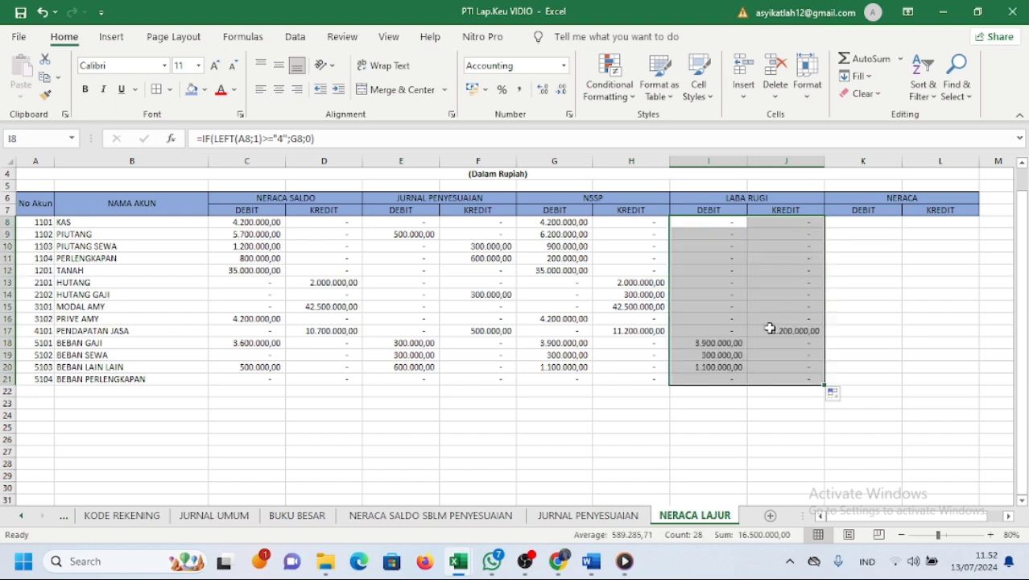
{"action": "left_click", "coordinate": [602, 334]}
- Examine the LABA RUGI amounts for accounts 4101 to 5104 and the rows of accounts 1101 to 3102 that belong in NERACA
{"action": "left_click_drag", "start_coordinate": [36, 330], "coordinate": [809, 380]}
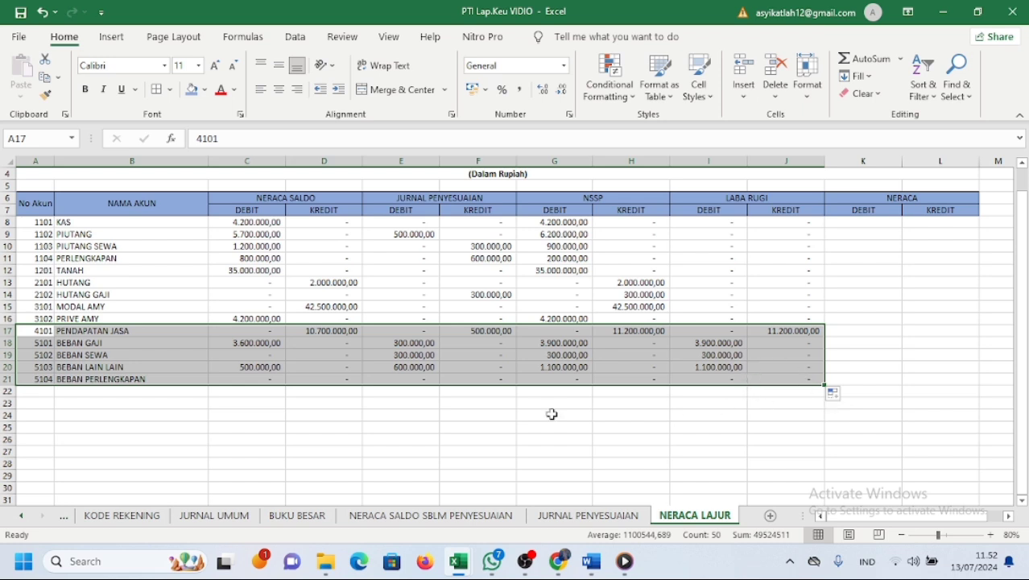
{"action": "left_click", "coordinate": [737, 440]}
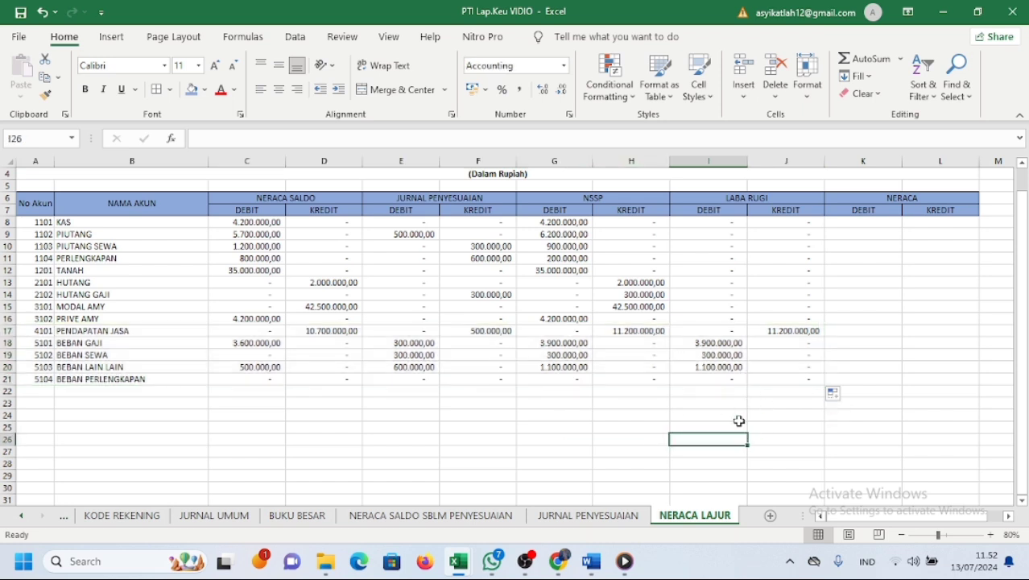
{"action": "left_click_drag", "start_coordinate": [801, 233], "coordinate": [803, 307]}
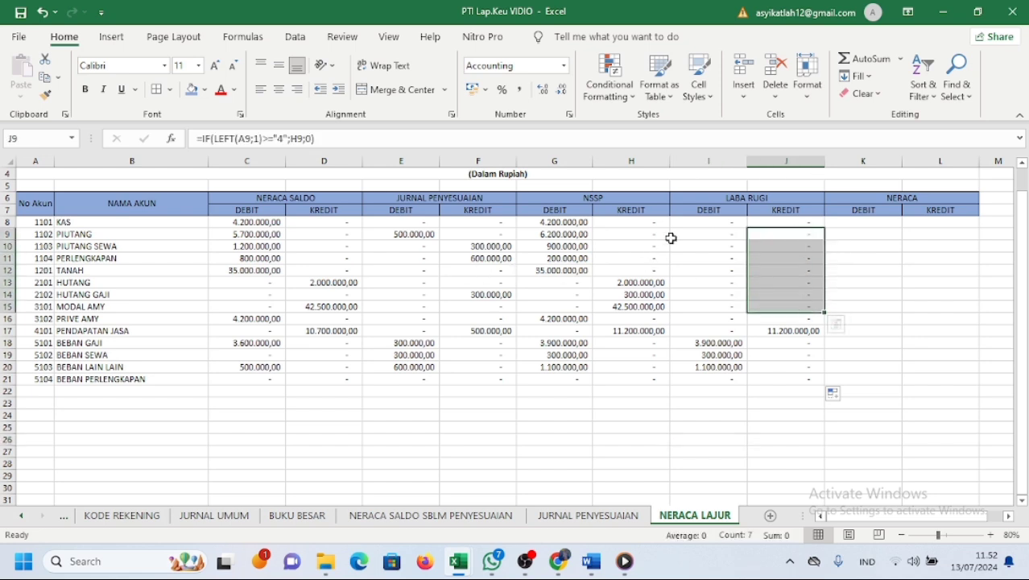
{"action": "left_click_drag", "start_coordinate": [686, 226], "coordinate": [819, 315]}
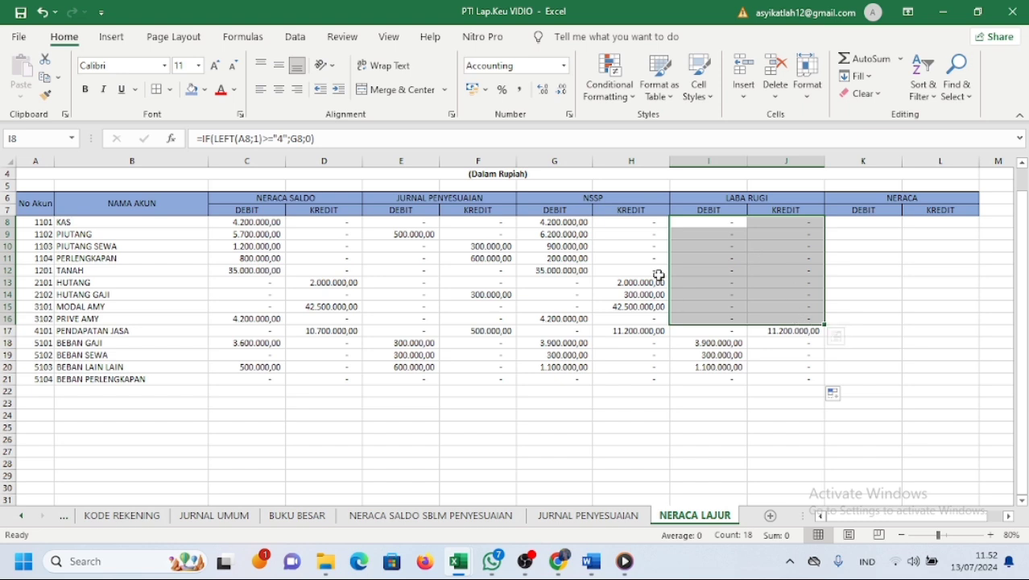
{"action": "left_click", "coordinate": [707, 258]}
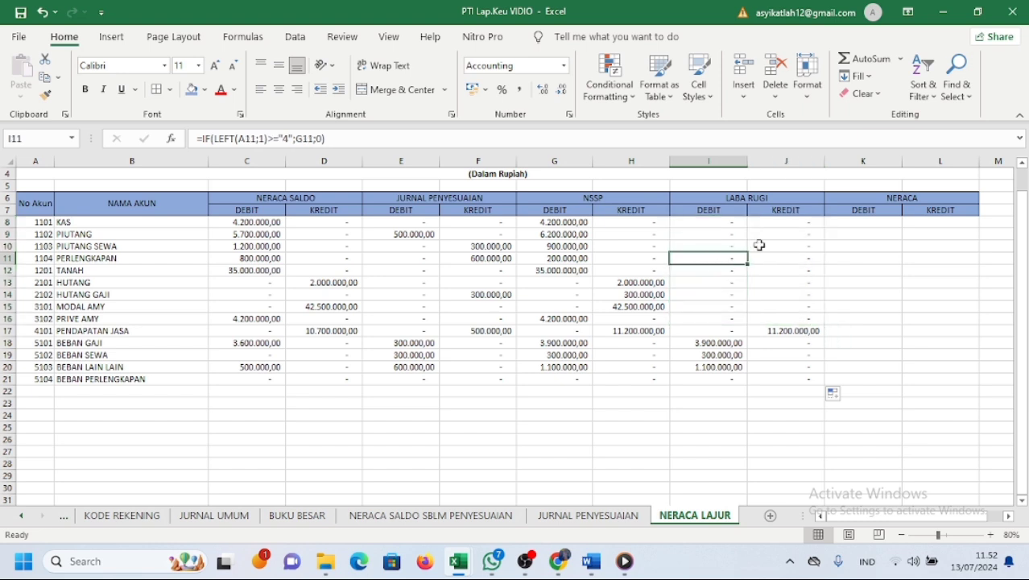
{"action": "left_click", "coordinate": [852, 224]}
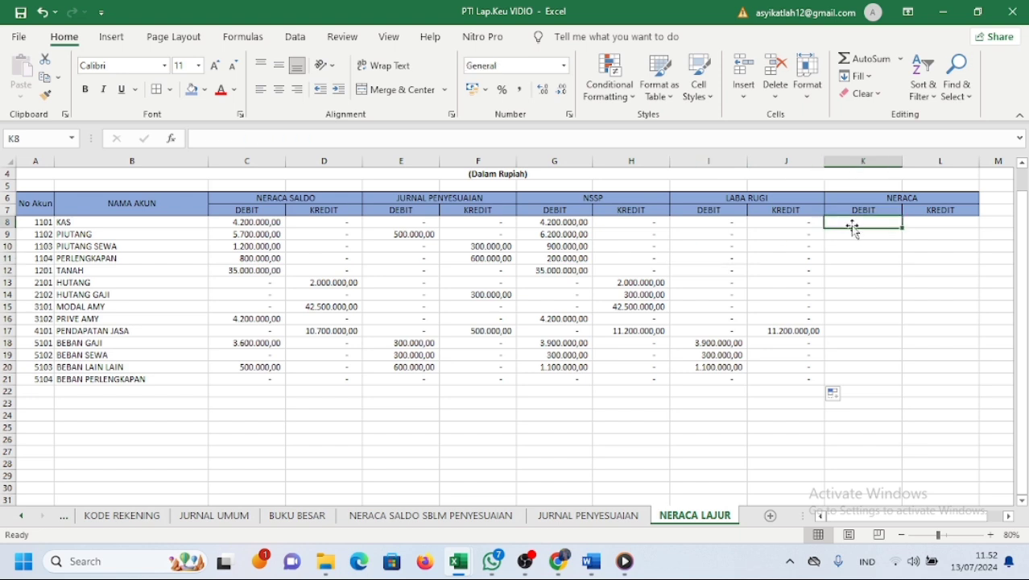
{"action": "double_click", "coordinate": [853, 221]}
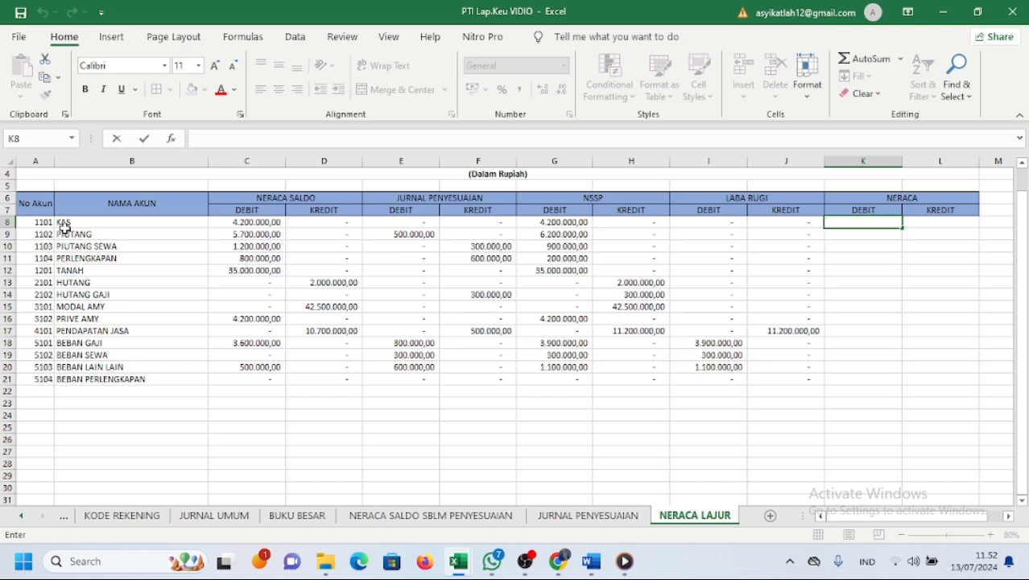
{"action": "left_click_drag", "start_coordinate": [37, 222], "coordinate": [924, 318]}
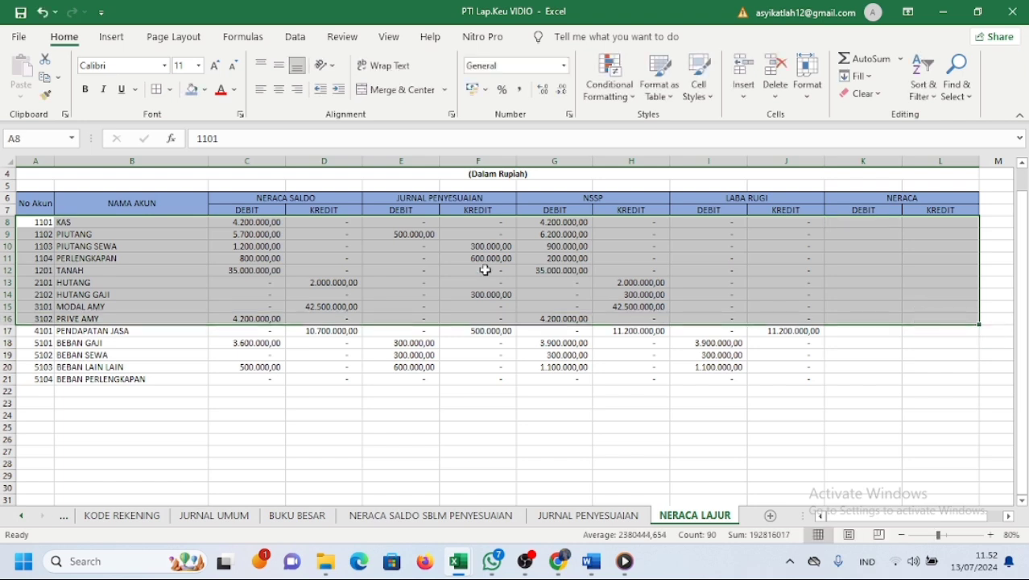
- Begin the NERACA debit formula in K8 with an IF on the first character of the account number, LEFT(A8;1)
{"action": "left_click", "coordinate": [863, 226]}
{"action": "double_click", "coordinate": [863, 226]}
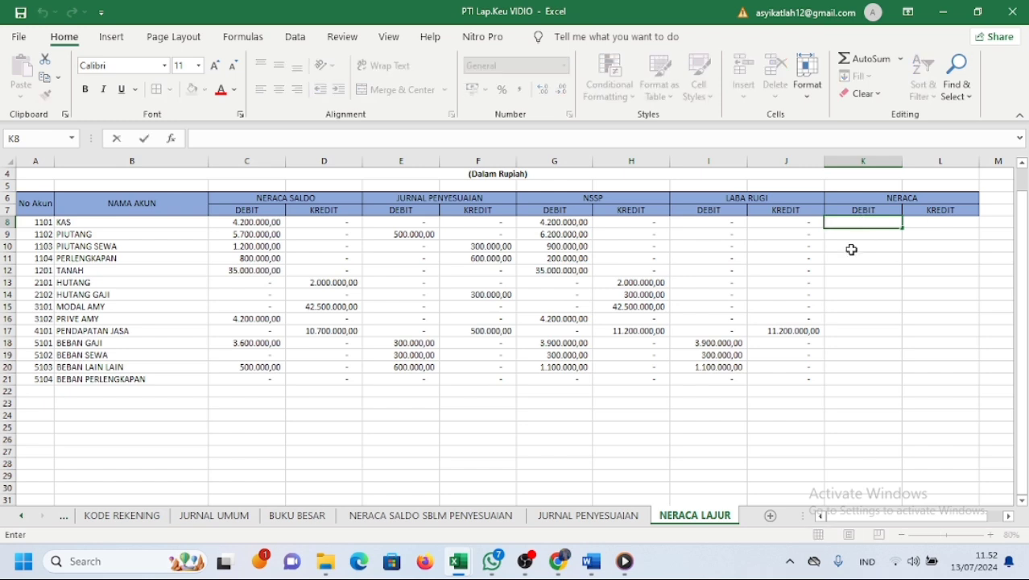
{"action": "type", "text": "=IF"}
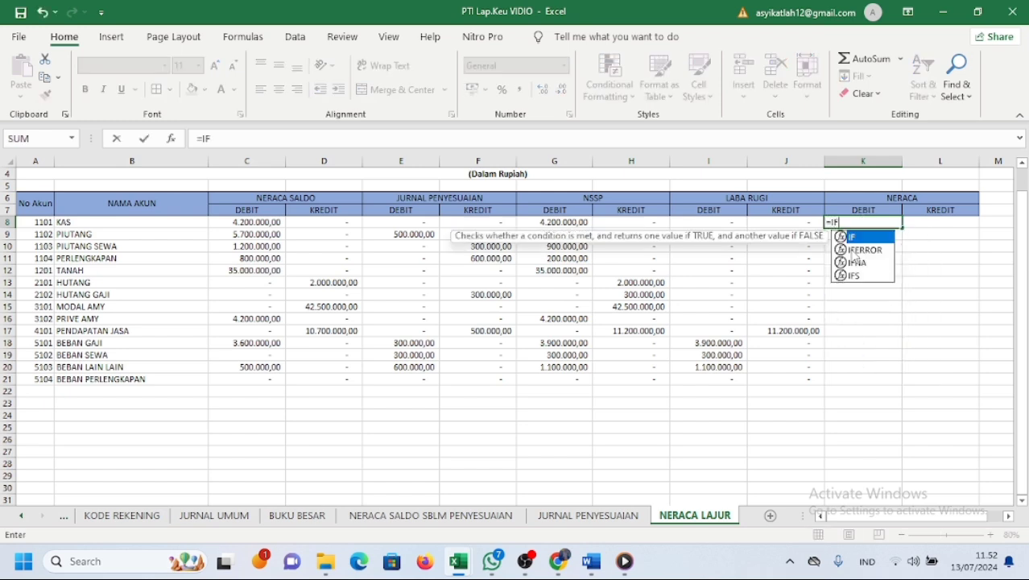
{"action": "double_click", "coordinate": [849, 240]}
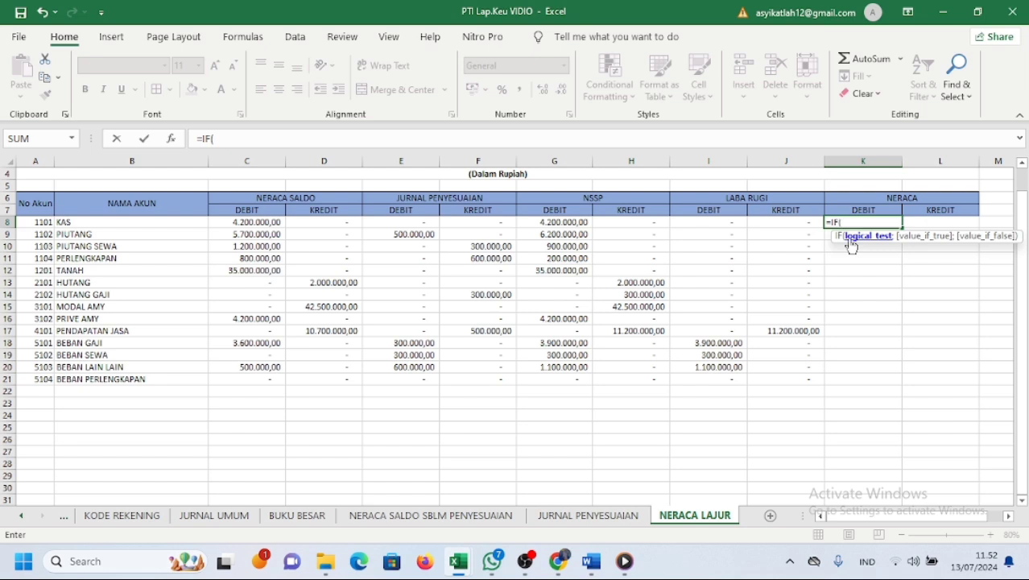
{"action": "type", "text": "LEF"}
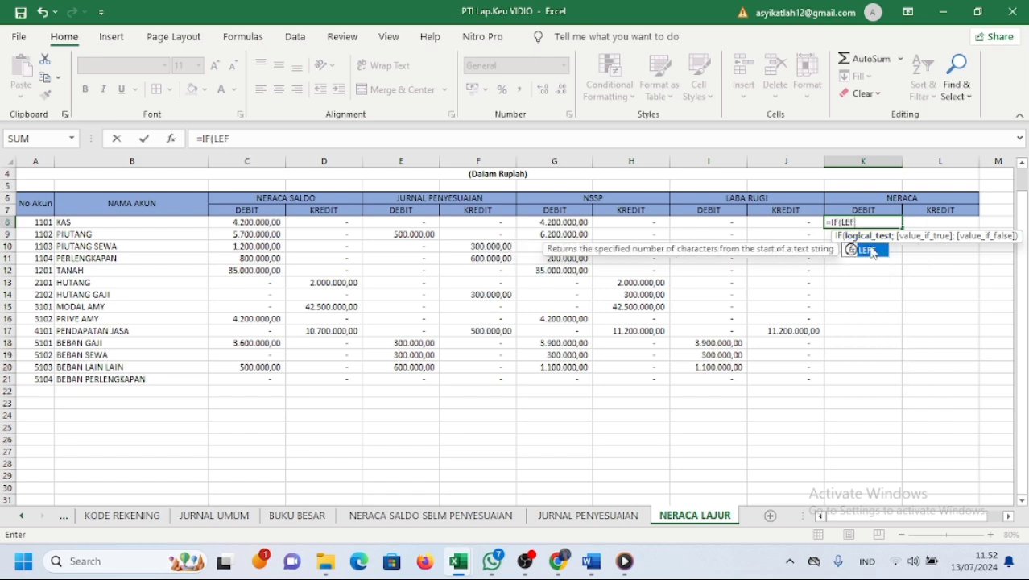
{"action": "double_click", "coordinate": [853, 250]}
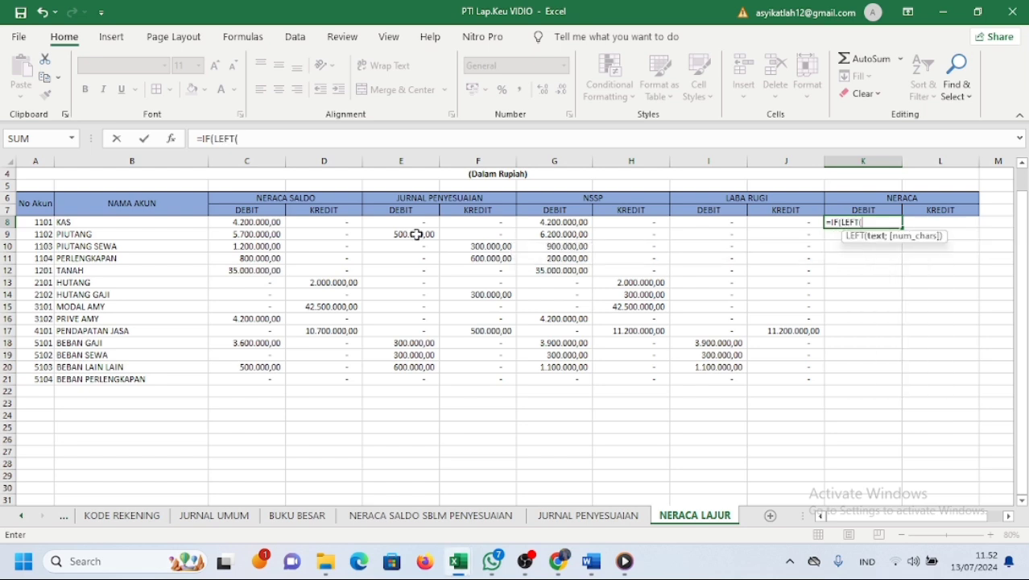
{"action": "left_click", "coordinate": [40, 221]}
{"action": "type", "text": ";"}
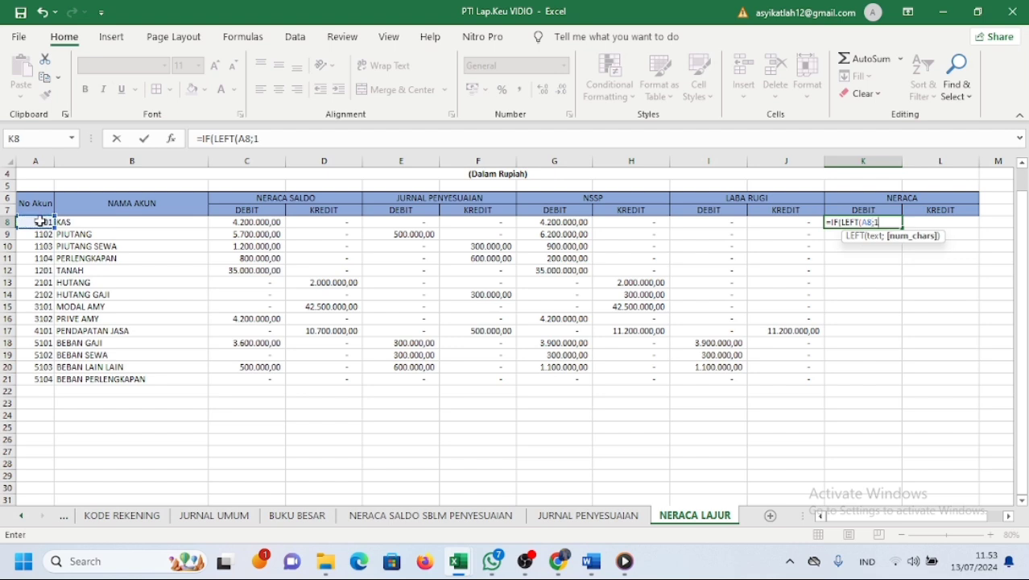
- Complete the K8 formula as =IF(LEFT(A8;1)<="3";G8;0) and apply the comma number style to columns K and L
{"action": "type", "text": "1)<=\"3"}
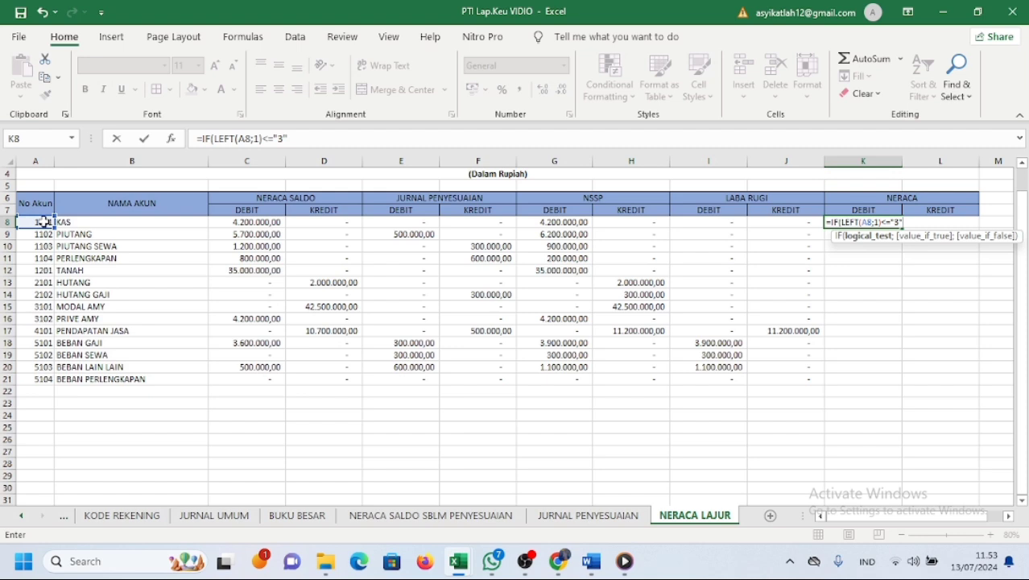
{"action": "type", "text": ";"}
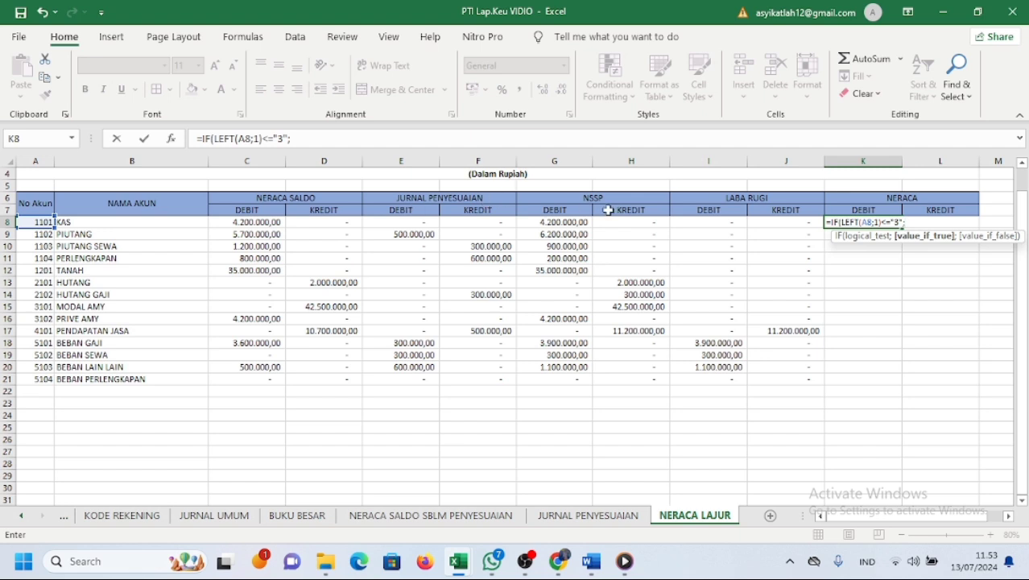
{"action": "left_click", "coordinate": [556, 227]}
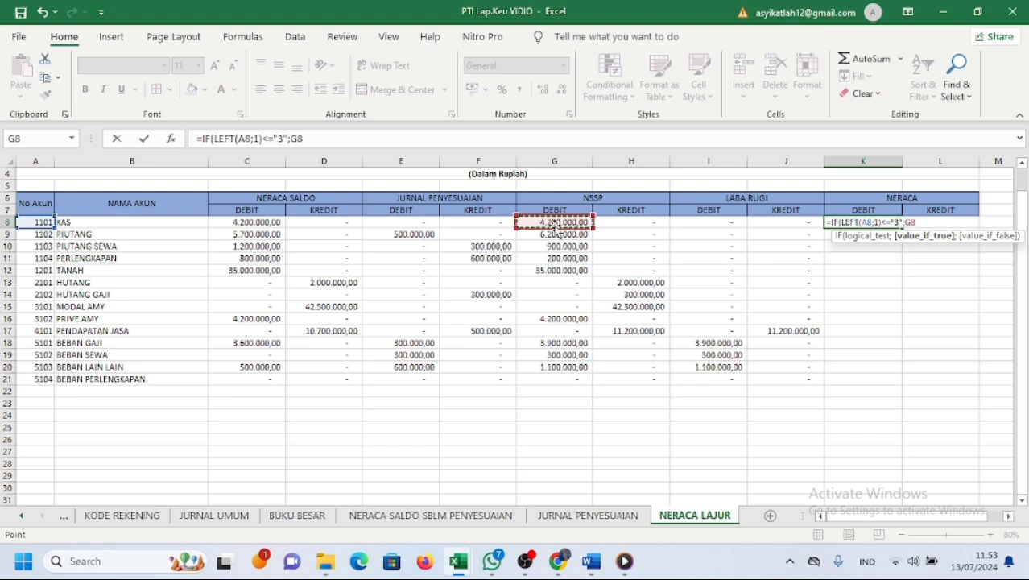
{"action": "type", "text": ";0"}
{"action": "key", "text": "Return"}
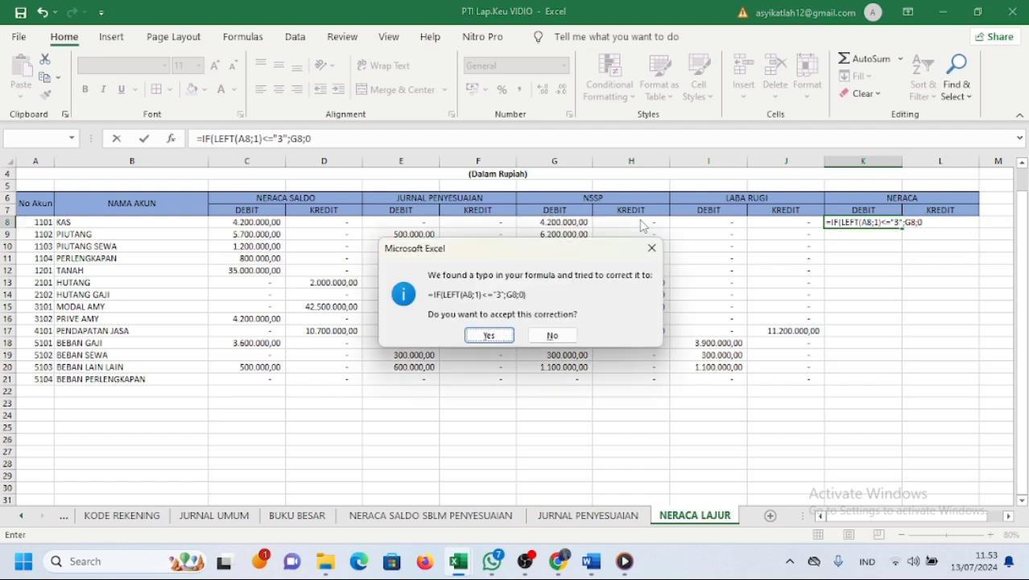
{"action": "left_click", "coordinate": [489, 335]}
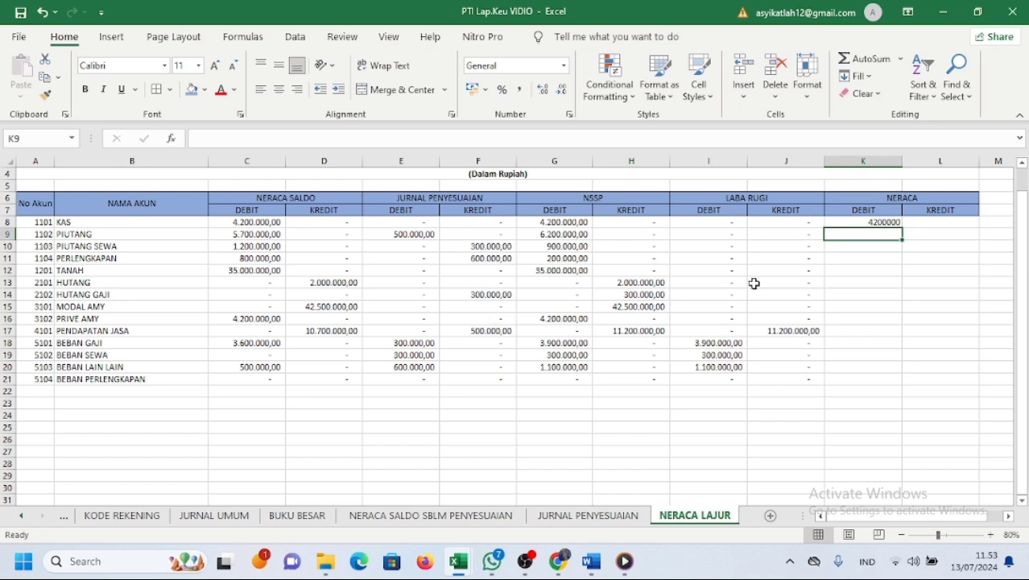
{"action": "left_click_drag", "start_coordinate": [861, 161], "coordinate": [929, 161]}
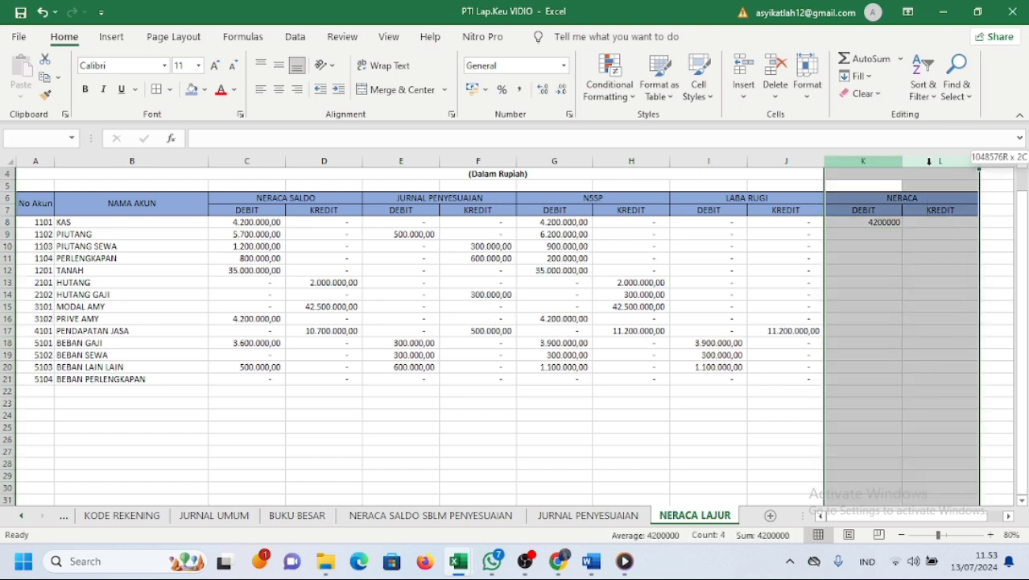
{"action": "left_click", "coordinate": [520, 89]}
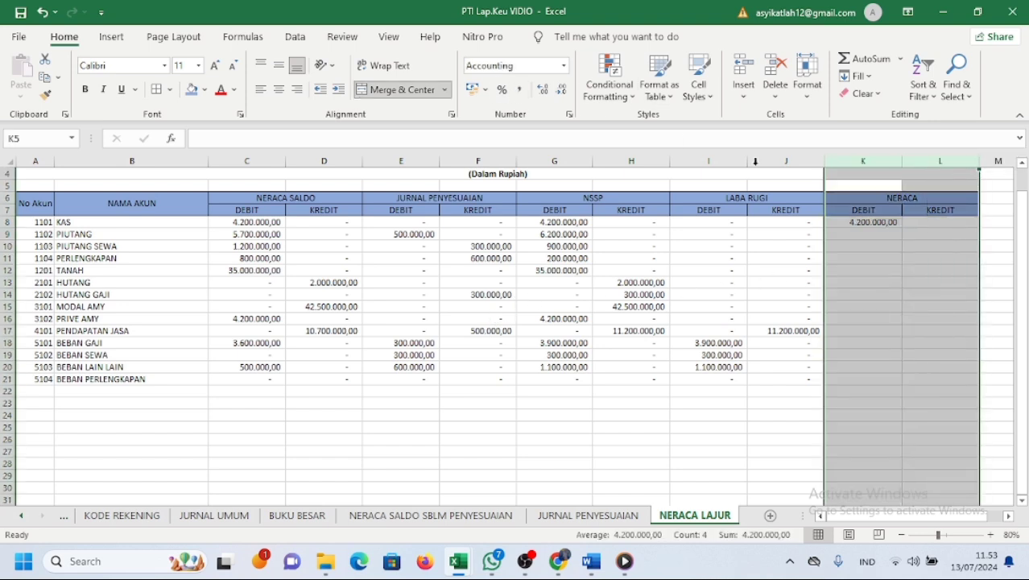
- Enter =IF(LEFT(A8;1)<="3";H8;0) in L8, the NERACA KREDIT cell of the KAS row
{"action": "double_click", "coordinate": [922, 222]}
{"action": "type", "text": "=IF"}
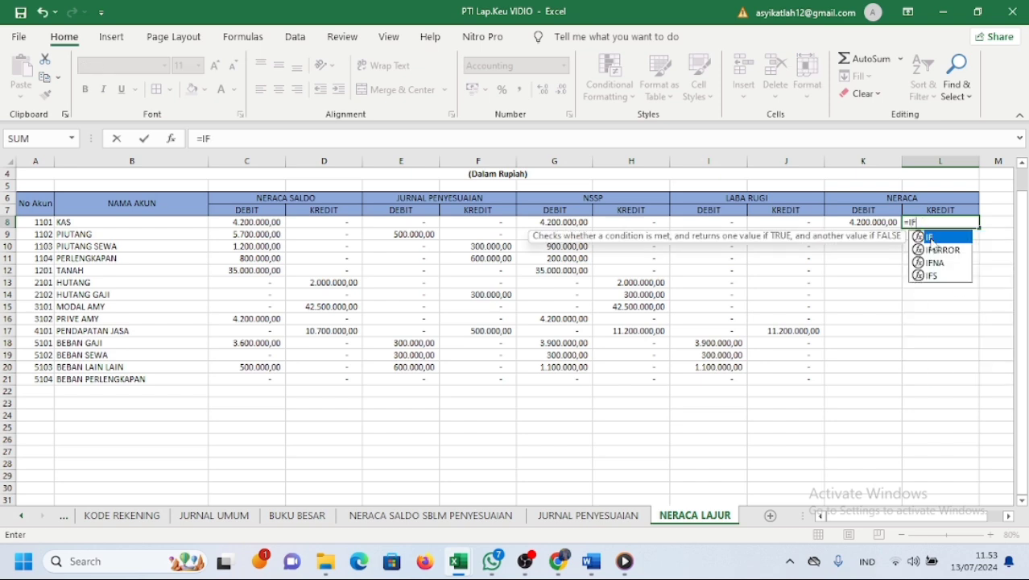
{"action": "double_click", "coordinate": [931, 238]}
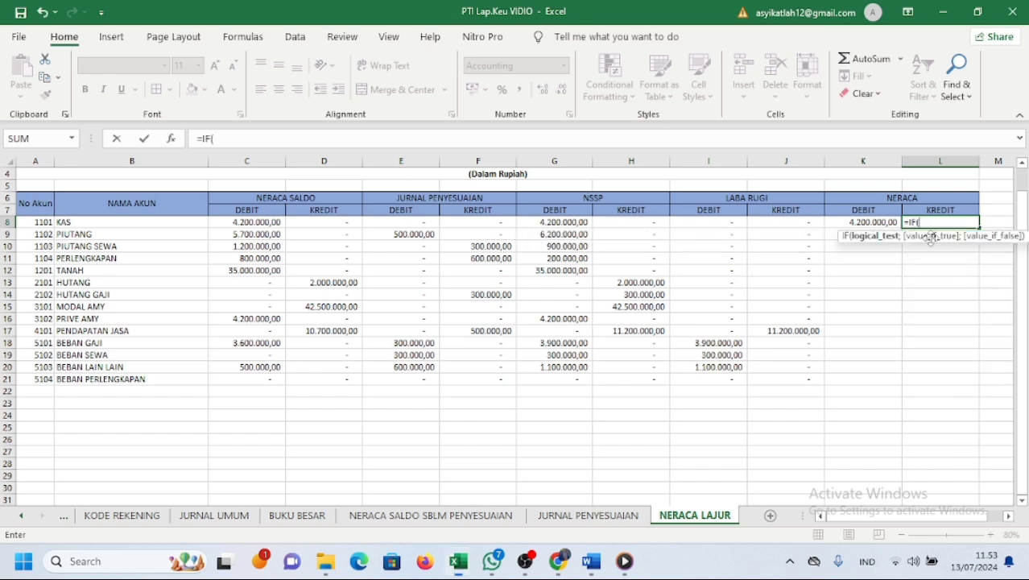
{"action": "type", "text": "LE"}
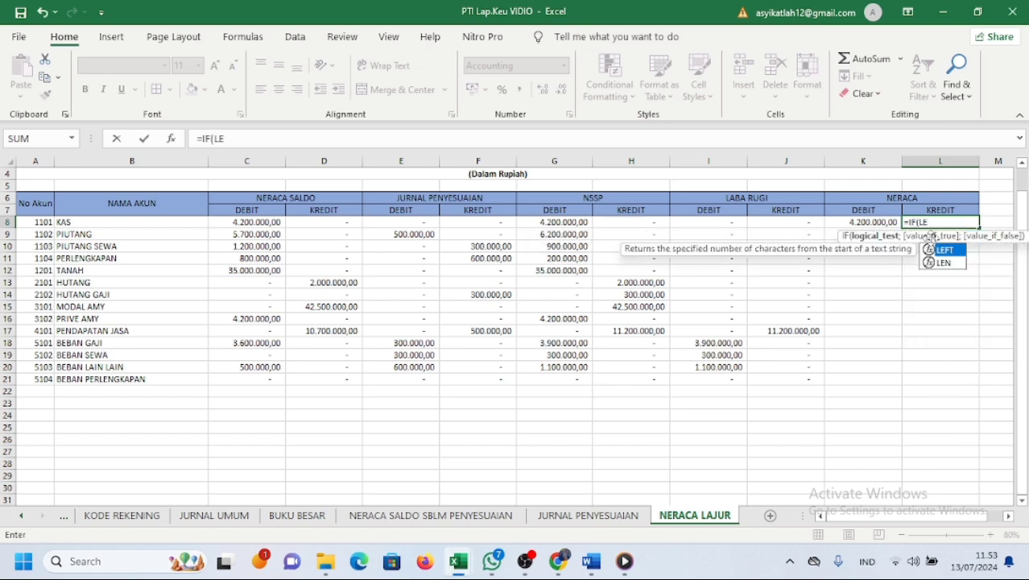
{"action": "double_click", "coordinate": [942, 251]}
{"action": "left_click", "coordinate": [28, 226]}
{"action": "type", "text": ";1)<=\"3"}
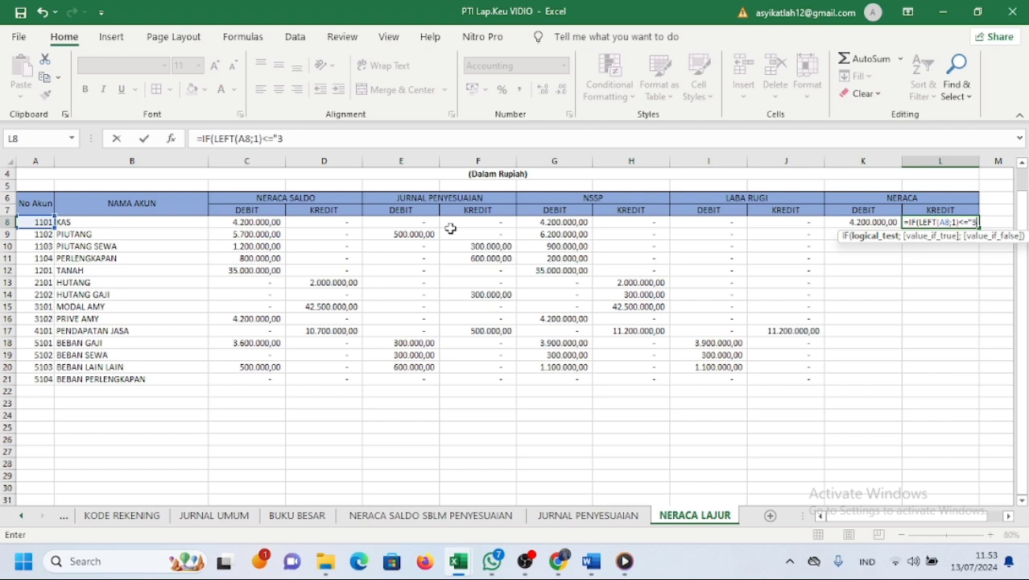
{"action": "type", "text": ";"}
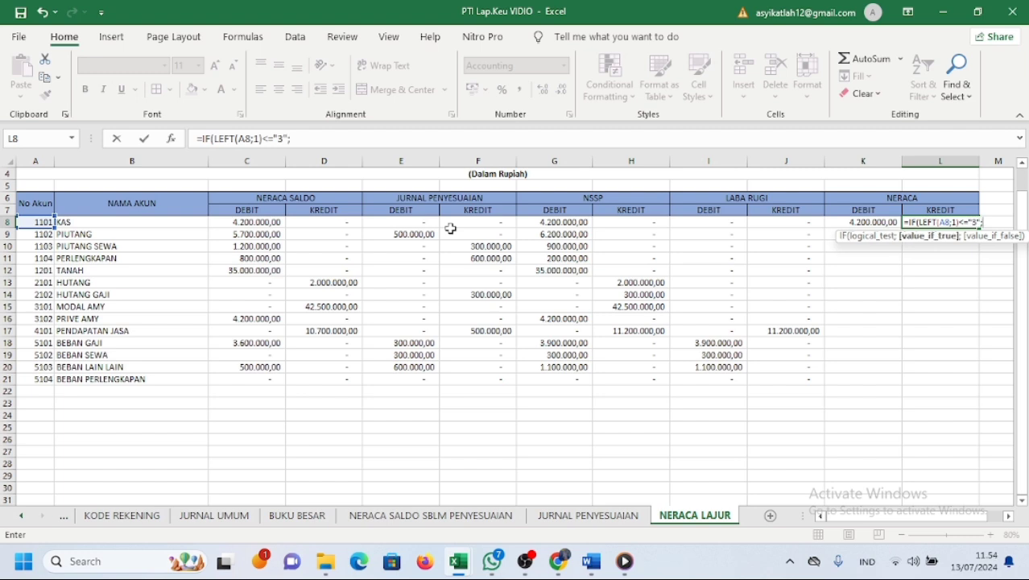
{"action": "left_click", "coordinate": [633, 224]}
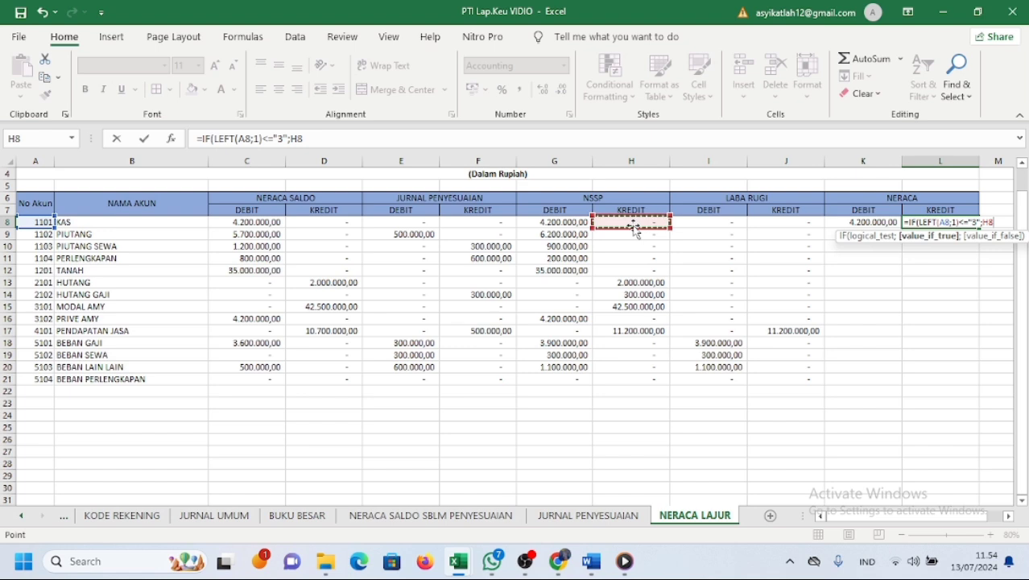
{"action": "type", "text": ";0"}
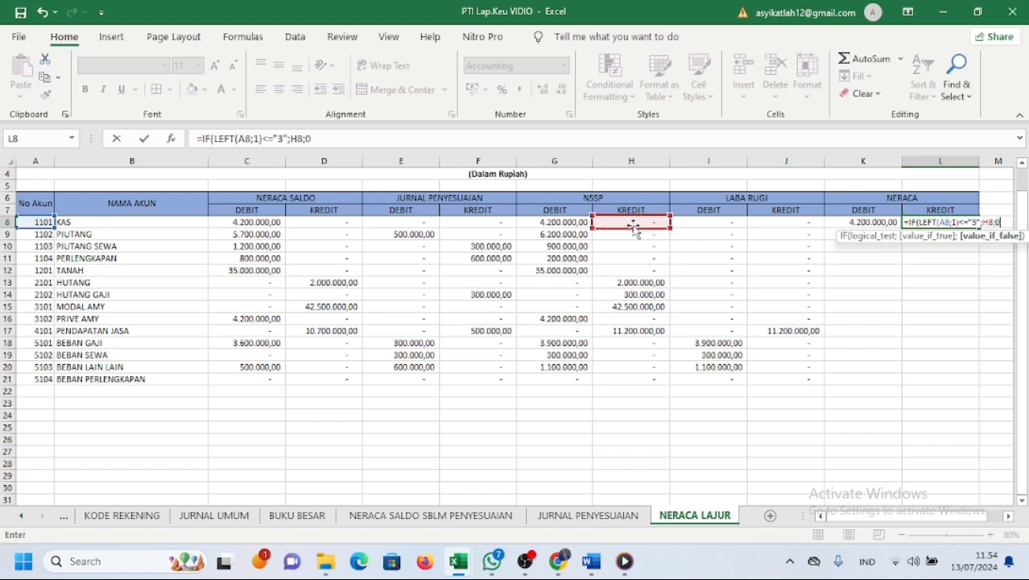
{"action": "key", "text": "Return"}
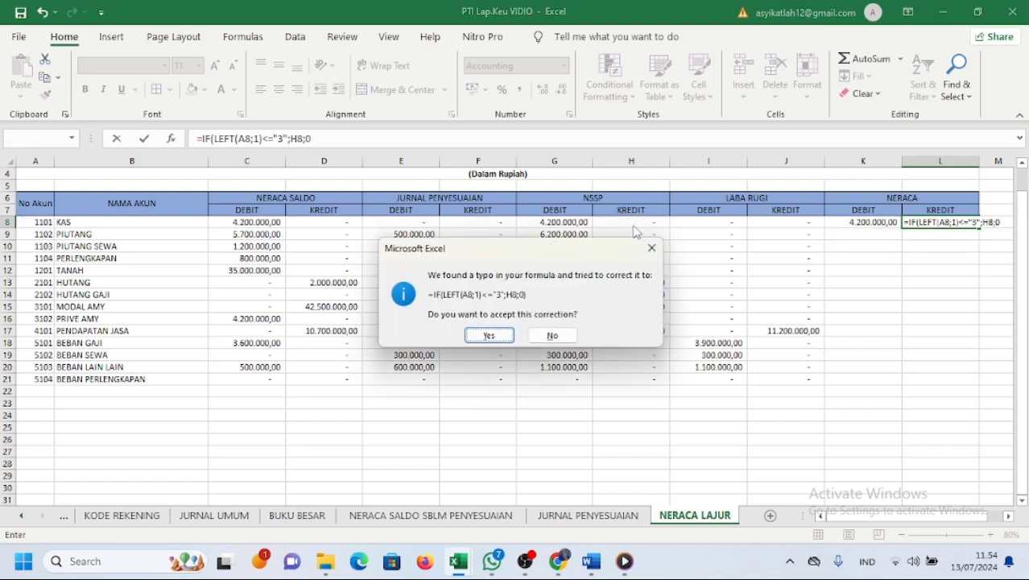
{"action": "left_click", "coordinate": [489, 335]}
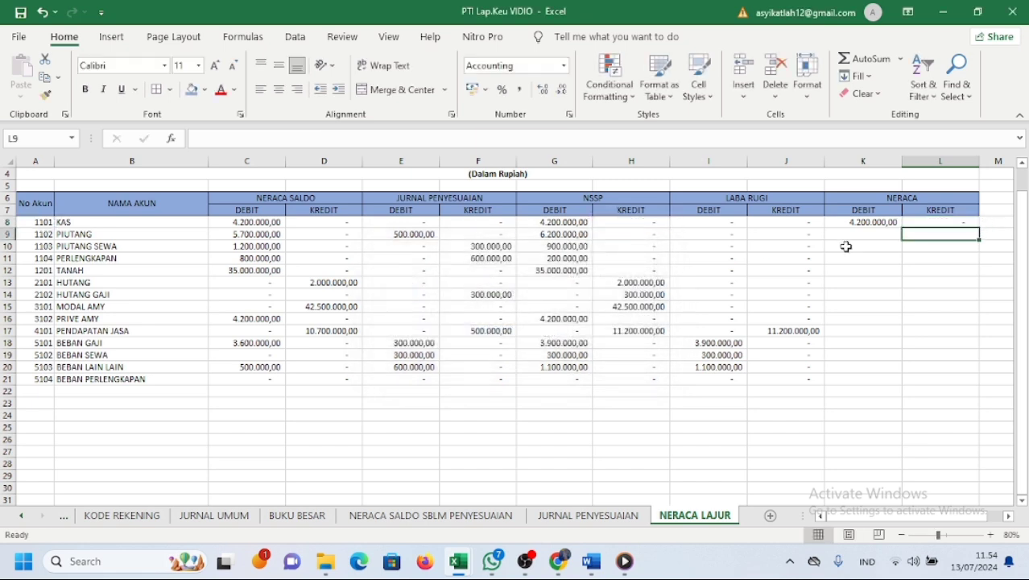
- Fill the NERACA DEBIT and KREDIT formulas from K8:L8 down to row 21
{"action": "left_click", "coordinate": [860, 223]}
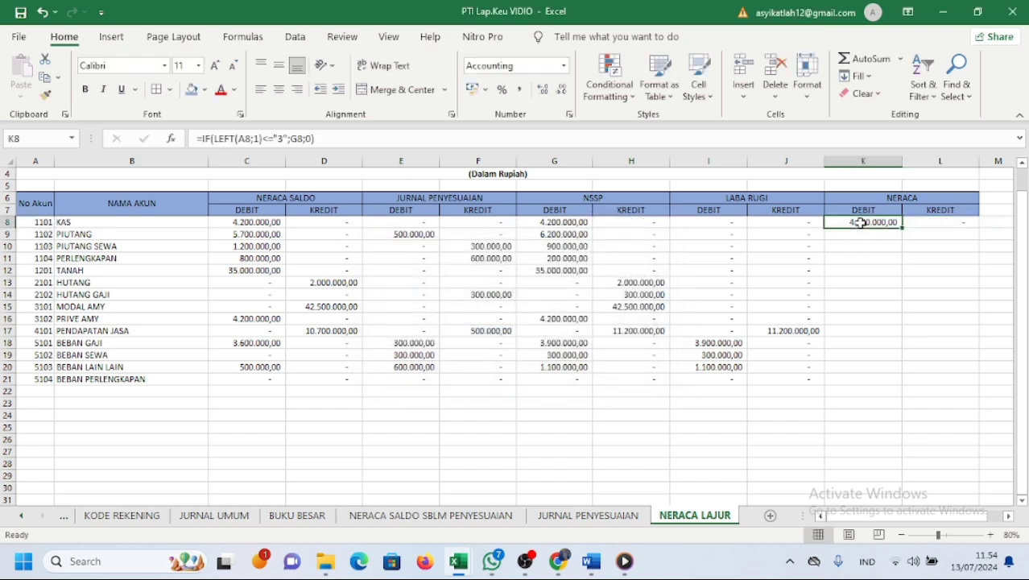
{"action": "left_click_drag", "start_coordinate": [861, 223], "coordinate": [949, 221]}
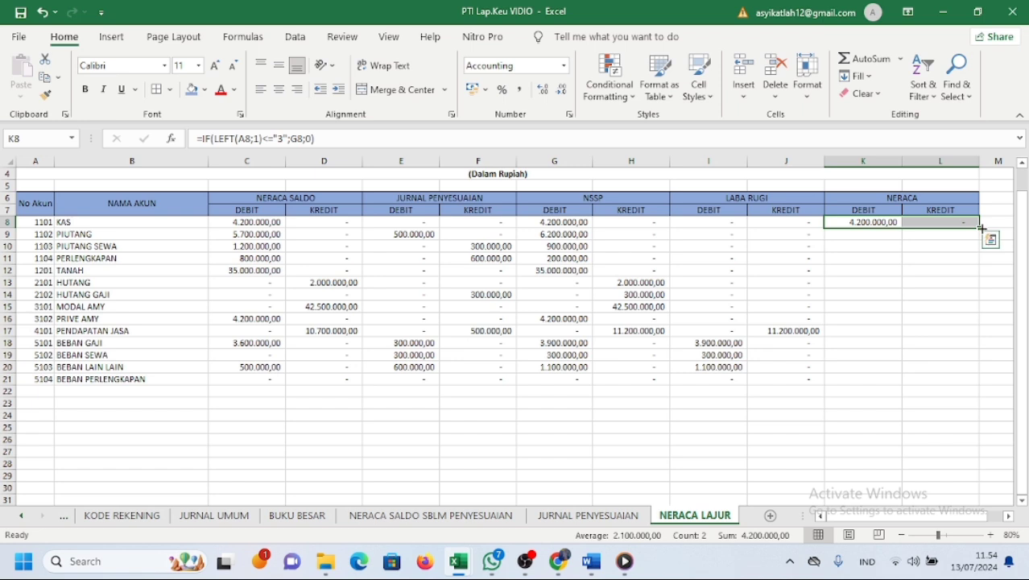
{"action": "double_click", "coordinate": [977, 228]}
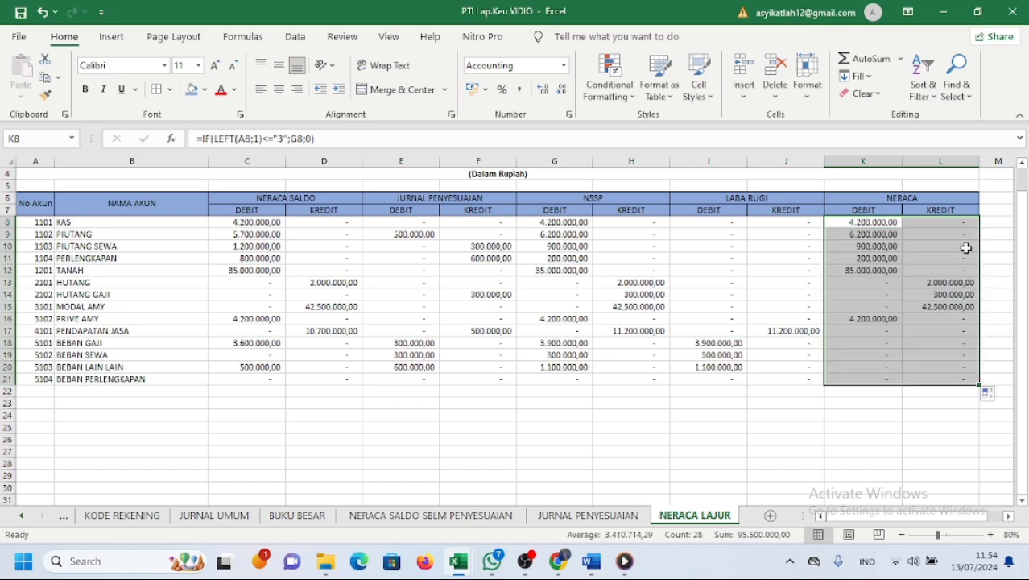
{"action": "left_click", "coordinate": [796, 343]}
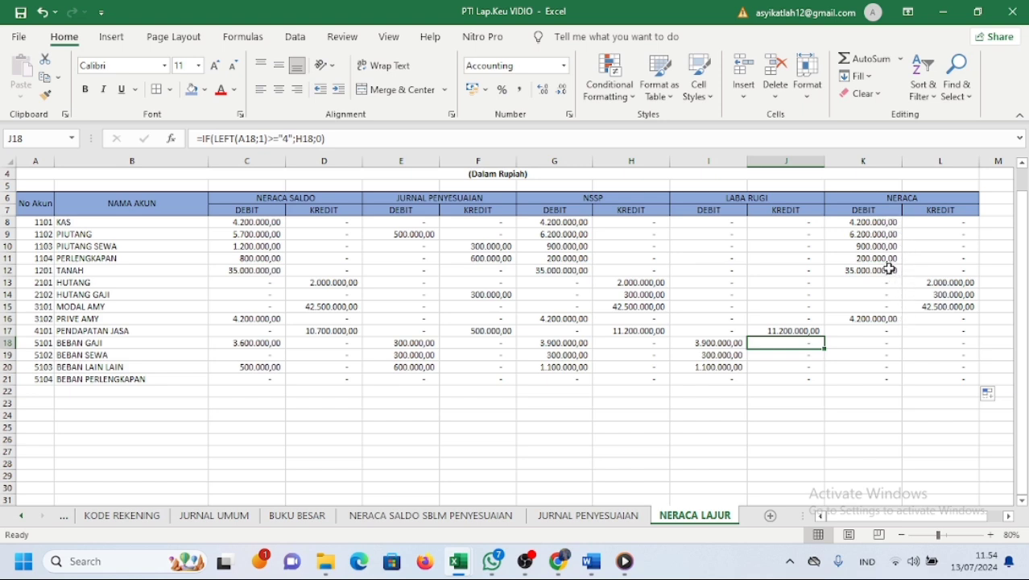
{"action": "left_click_drag", "start_coordinate": [882, 222], "coordinate": [940, 373]}
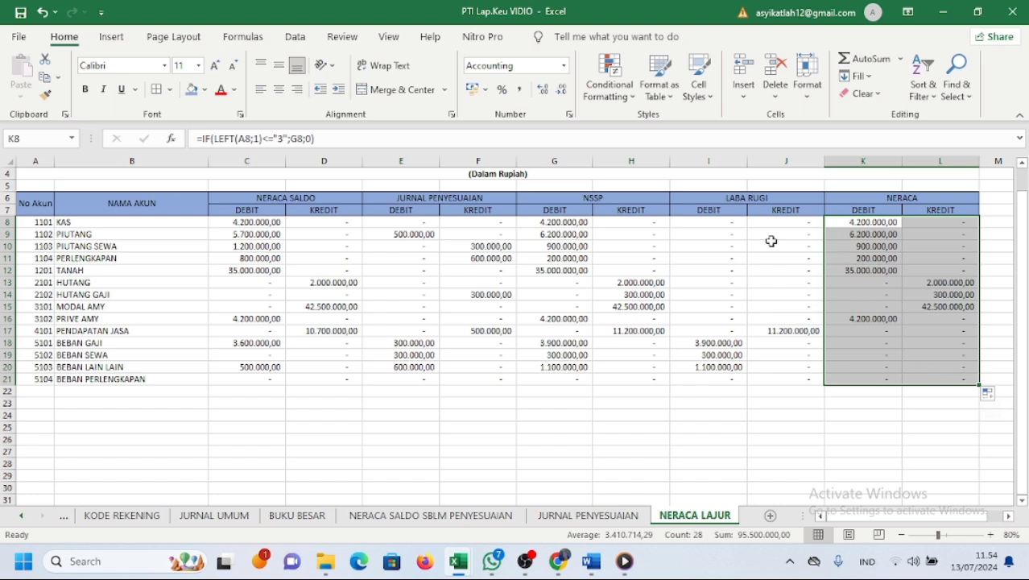
{"action": "left_click_drag", "start_coordinate": [39, 223], "coordinate": [913, 323]}
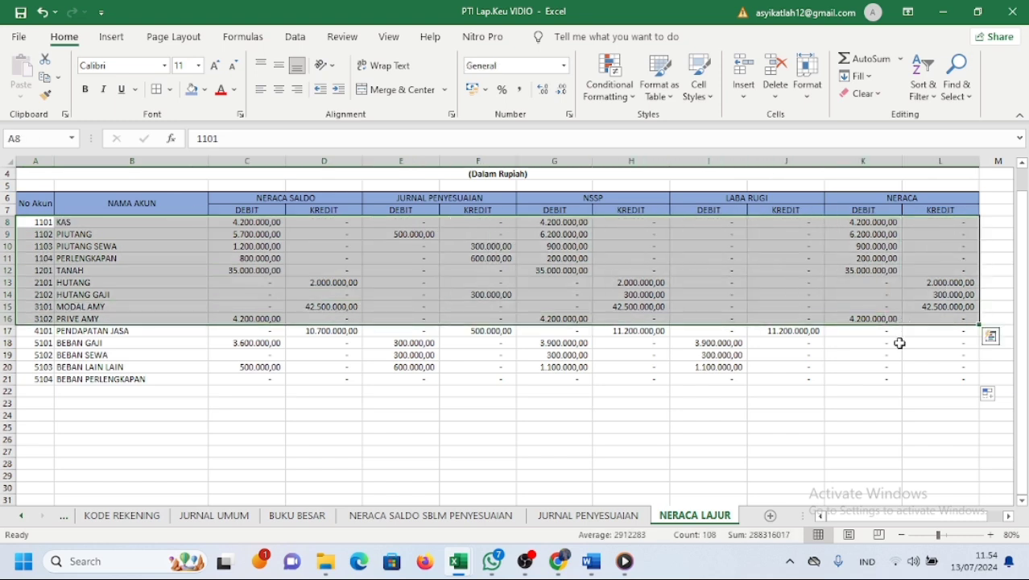
{"action": "left_click", "coordinate": [890, 354]}
- Enter the label TOTAL in B22 below the account names and center it in the cell
{"action": "double_click", "coordinate": [120, 391]}
{"action": "type", "text": "TOTAL"}
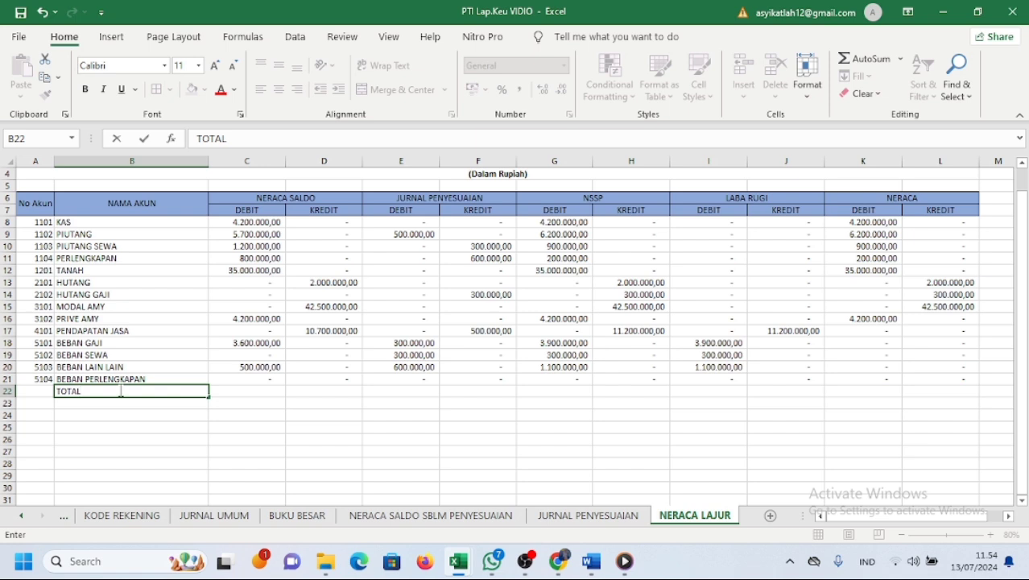
{"action": "key", "text": "Return"}
{"action": "left_click", "coordinate": [121, 391]}
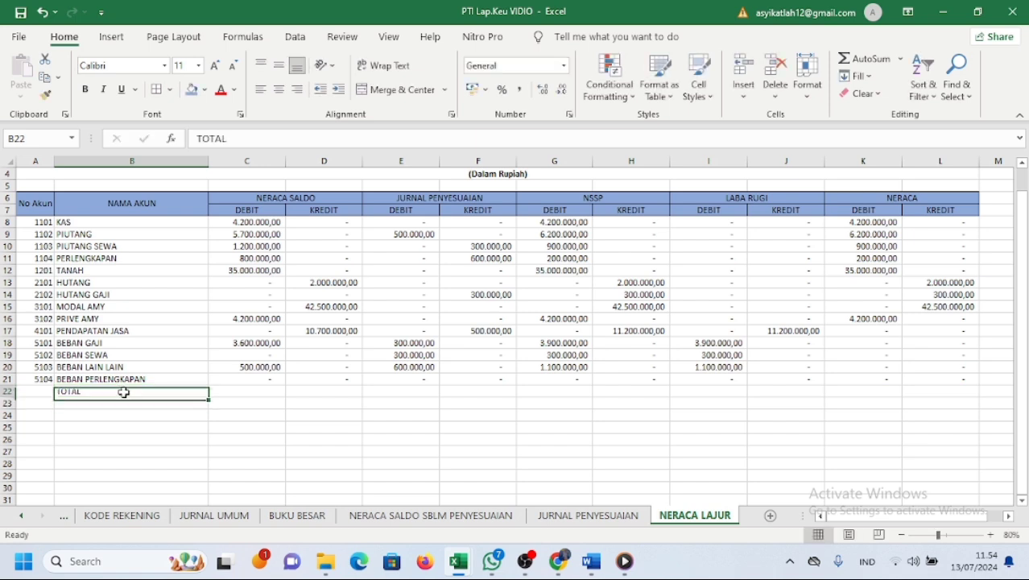
{"action": "left_click", "coordinate": [278, 90]}
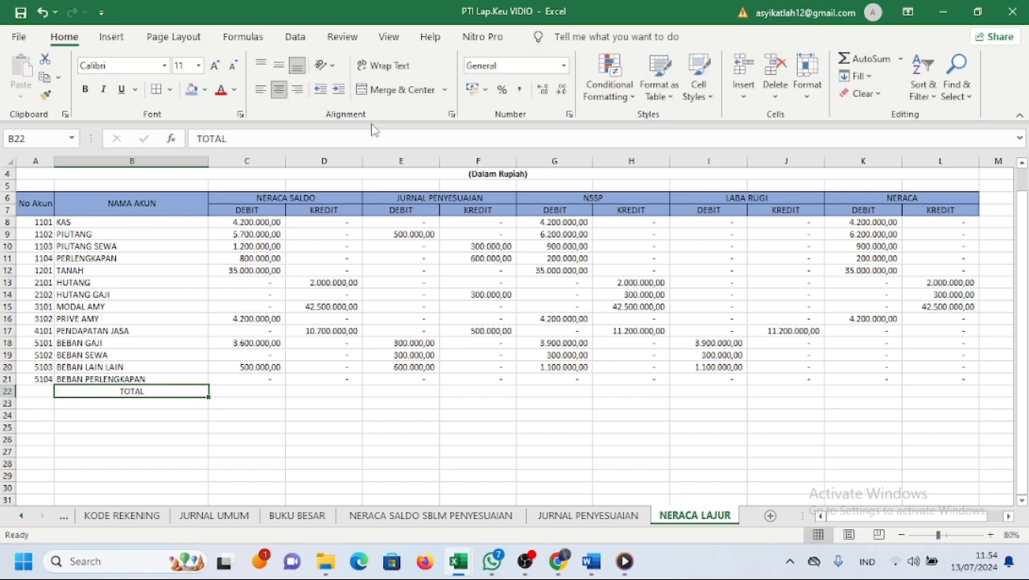
- Use AutoSum on C8:L22 to total every debit and credit column in row 22
{"action": "left_click", "coordinate": [349, 173]}
{"action": "left_click", "coordinate": [244, 221]}
{"action": "mouse_move", "coordinate": [243, 221]}
{"action": "left_mouse_down"}
{"action": "mouse_move", "coordinate": [747, 399]}
{"action": "mouse_move", "coordinate": [976, 401]}
{"action": "mouse_move", "coordinate": [975, 391]}
{"action": "left_mouse_up"}
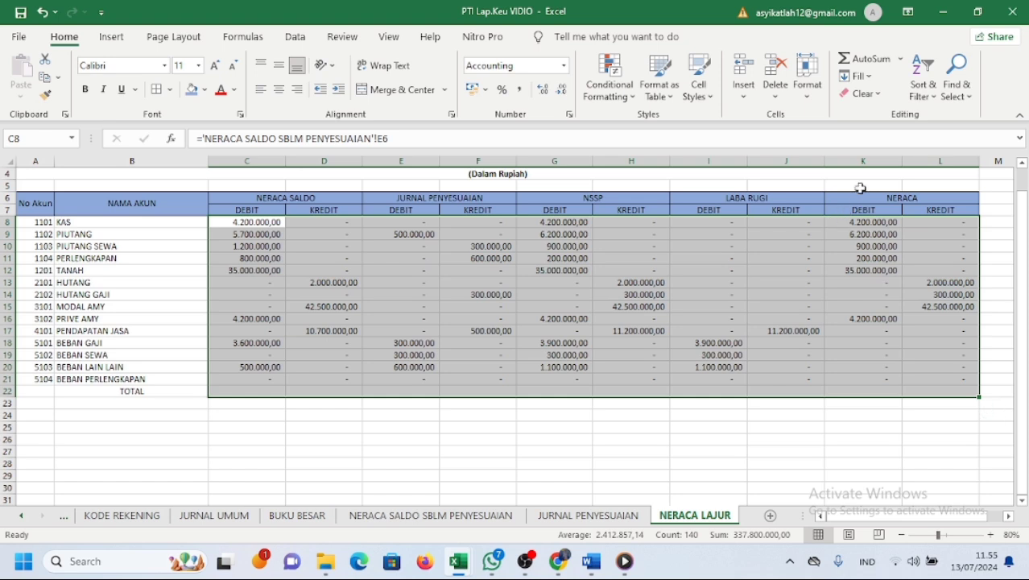
{"action": "left_click", "coordinate": [849, 58]}
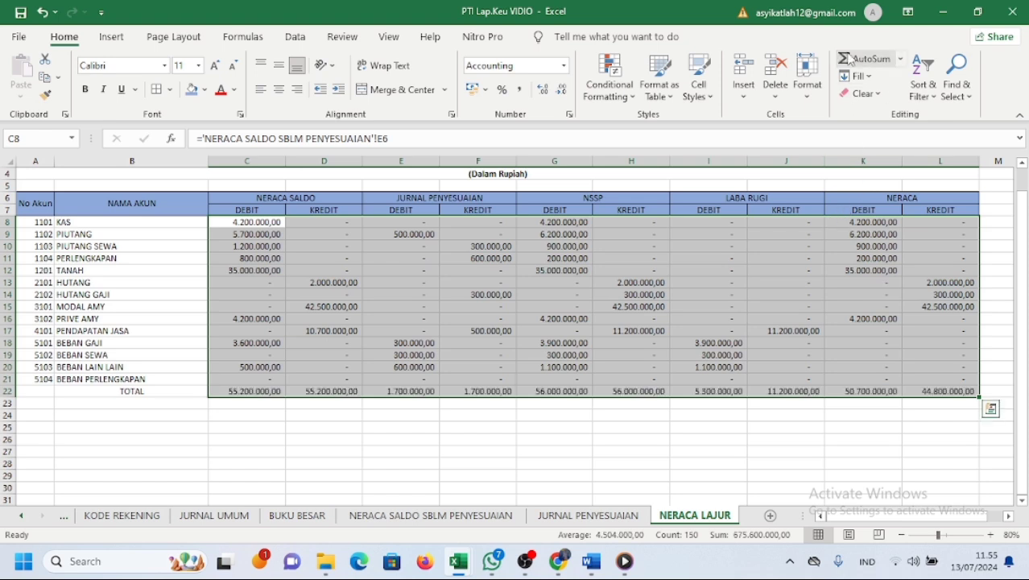
{"action": "left_click", "coordinate": [279, 413]}
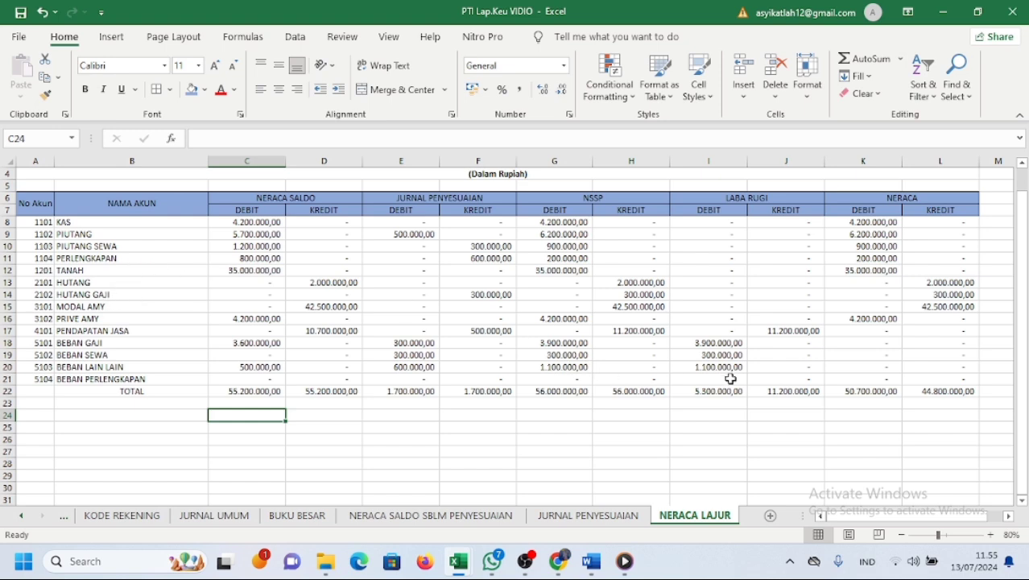
- Merge and center cells C23:H23 below the TOTAL row
{"action": "left_click", "coordinate": [240, 400]}
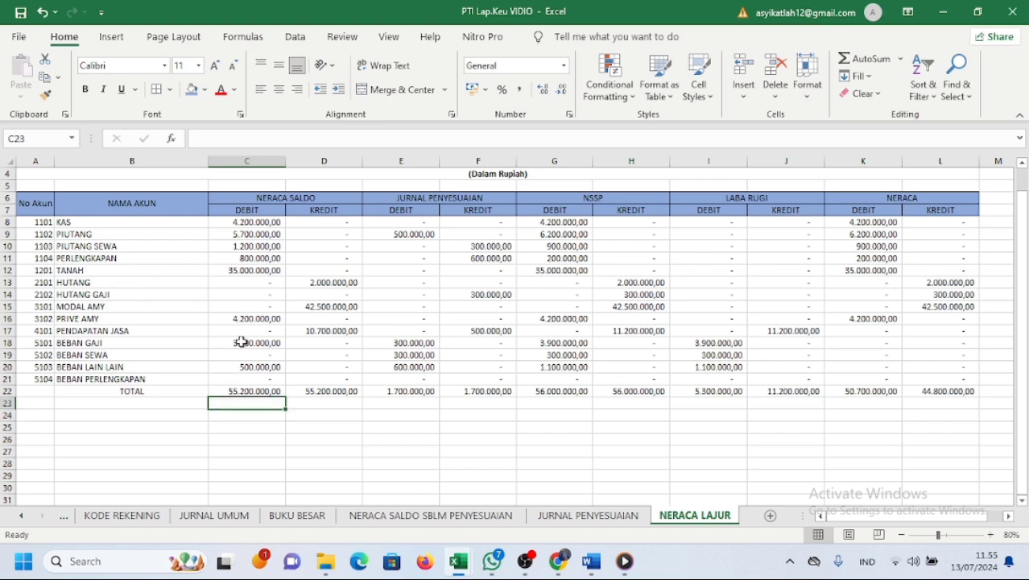
{"action": "left_click_drag", "start_coordinate": [248, 400], "coordinate": [642, 413]}
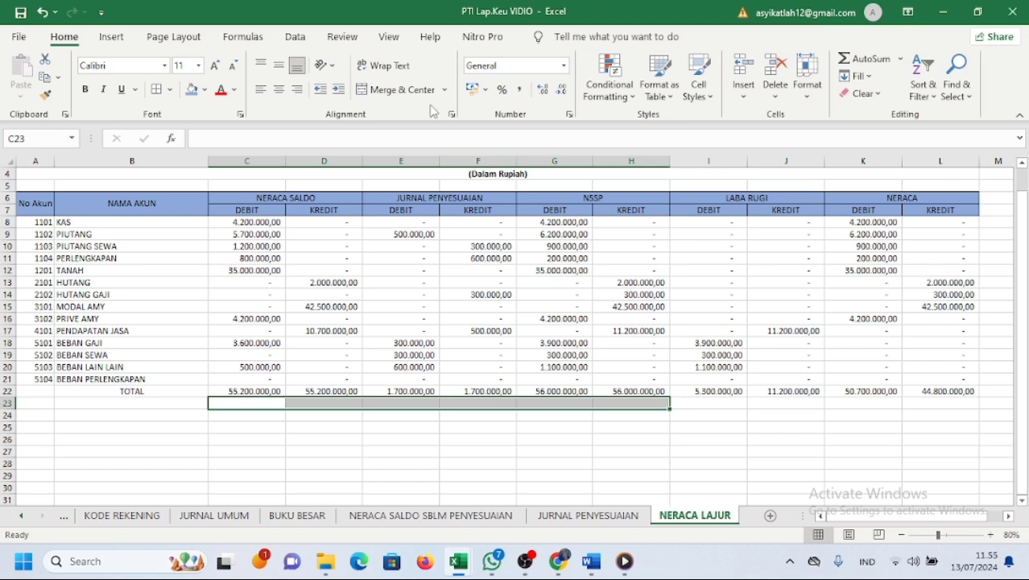
{"action": "left_click", "coordinate": [401, 90]}
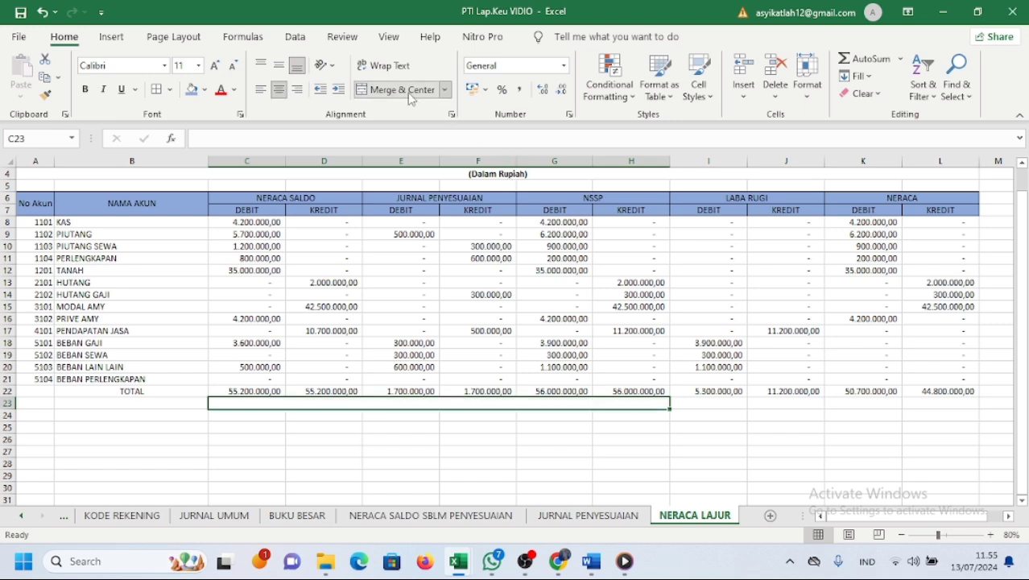
- Enter =IF(I22<J22;"LABA";"RUGI") in the merged cell C23 below the TOTAL row and right-align it
{"action": "double_click", "coordinate": [600, 404]}
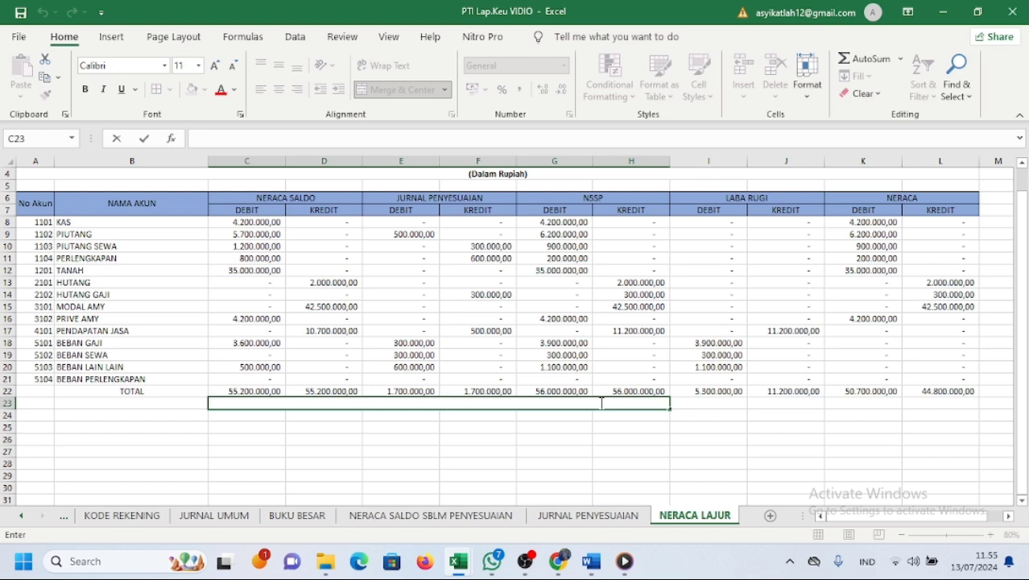
{"action": "type", "text": "=if"}
{"action": "key", "text": "Tab"}
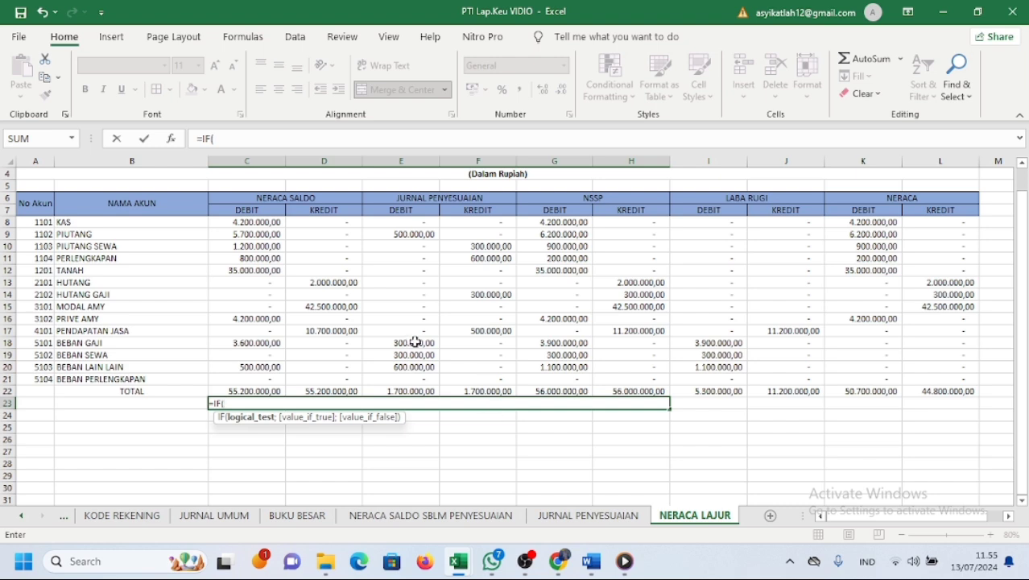
{"action": "left_click", "coordinate": [726, 393]}
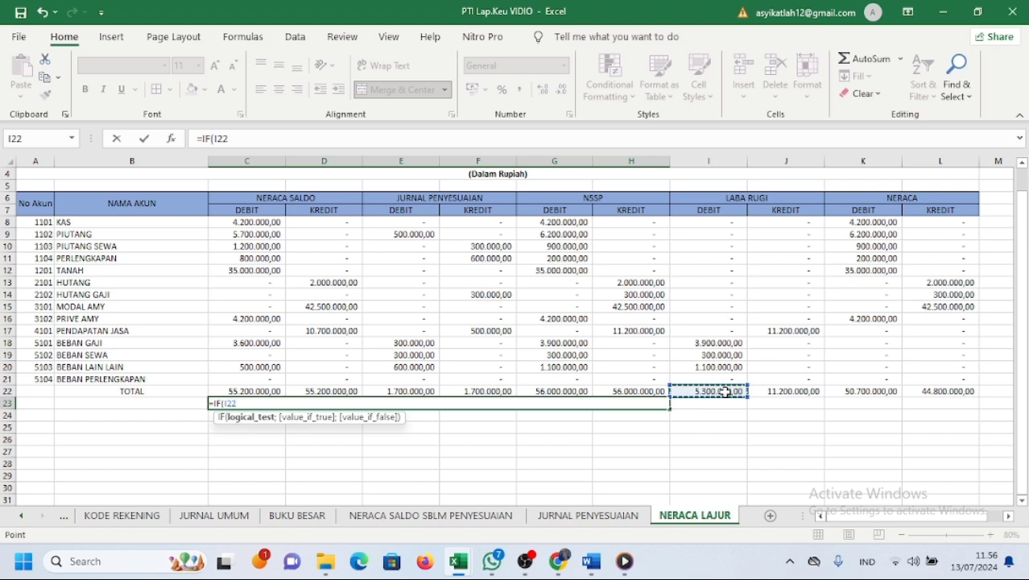
{"action": "type", "text": "<"}
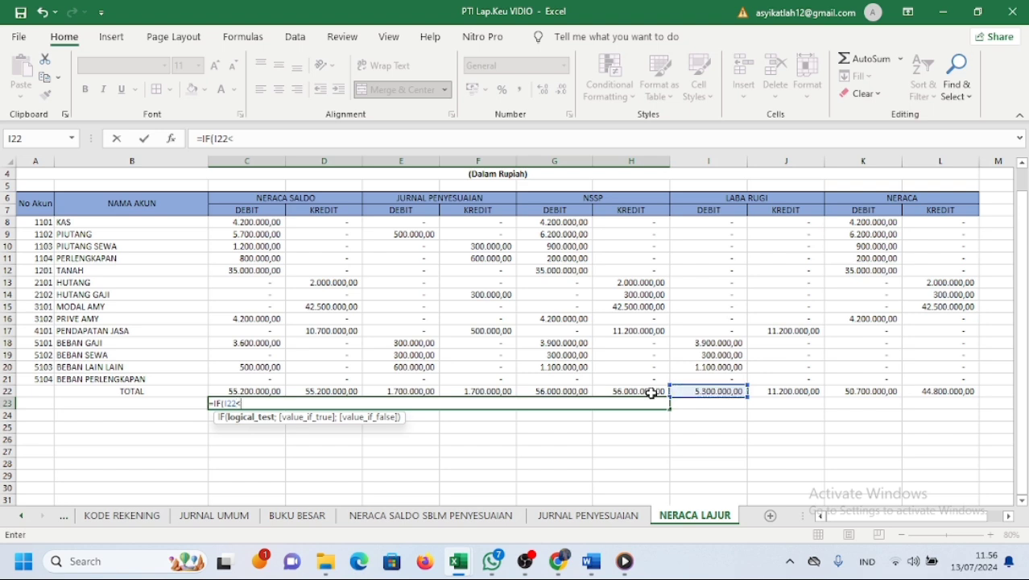
{"action": "left_click", "coordinate": [814, 398]}
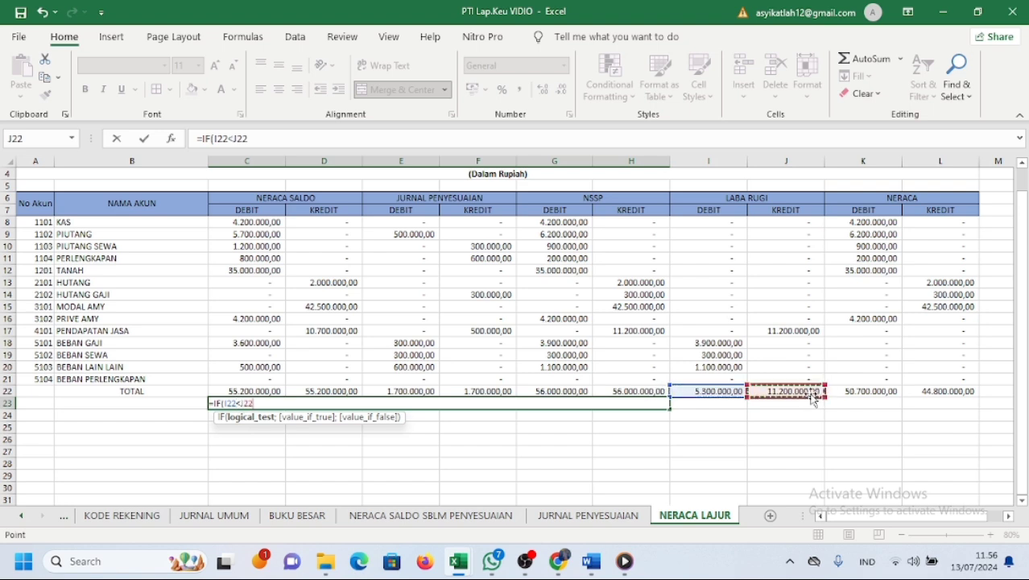
{"action": "type", "text": ";\"LABA"}
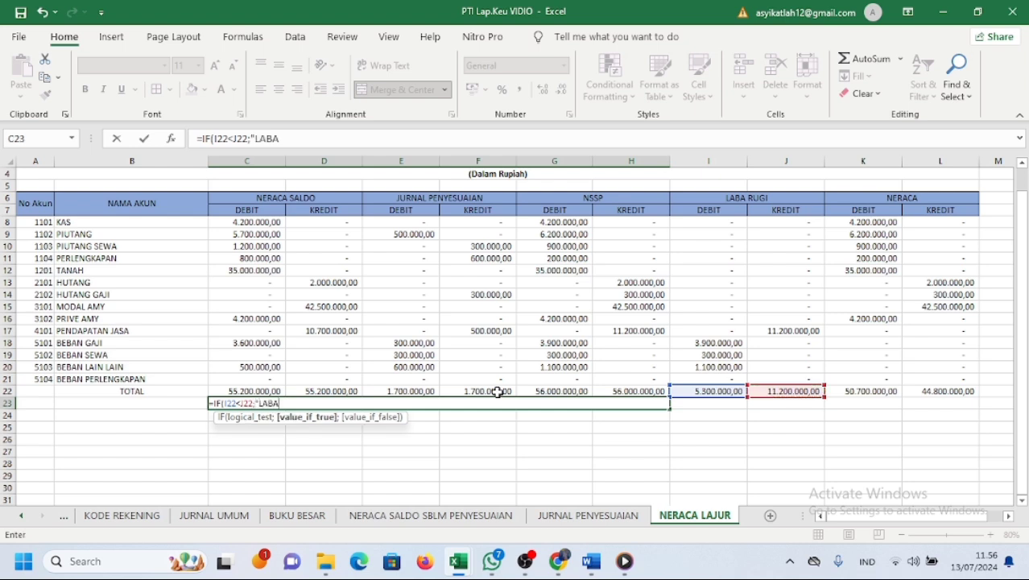
{"action": "type", "text": "\";\"RUGI"}
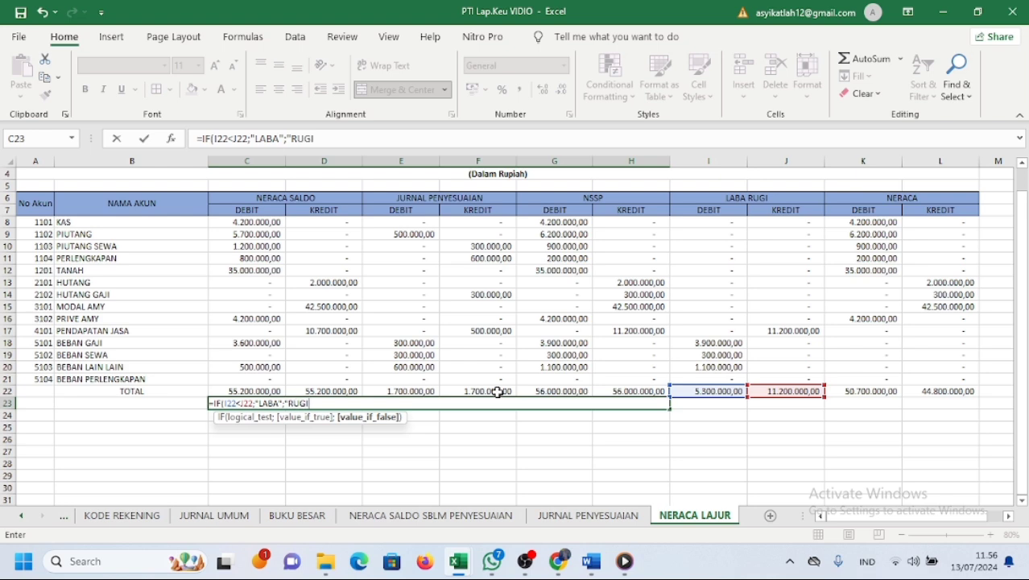
{"action": "key", "text": "Return"}
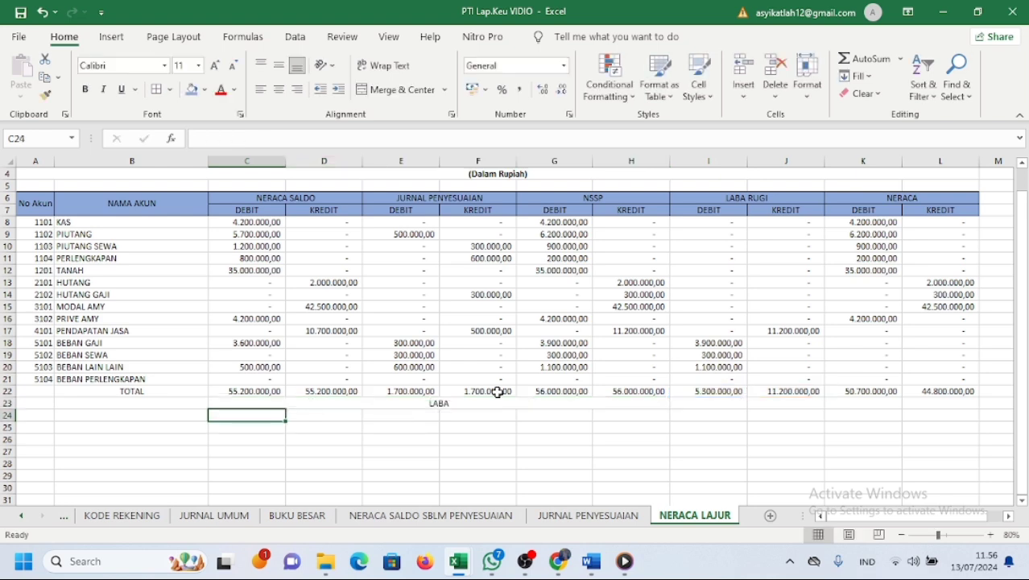
{"action": "left_click", "coordinate": [437, 403]}
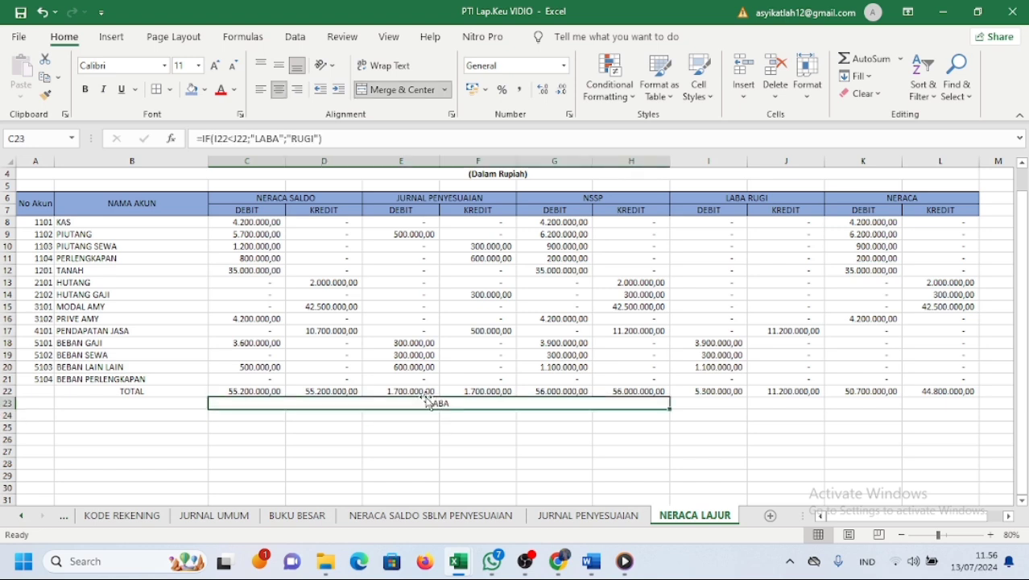
{"action": "left_click", "coordinate": [297, 89]}
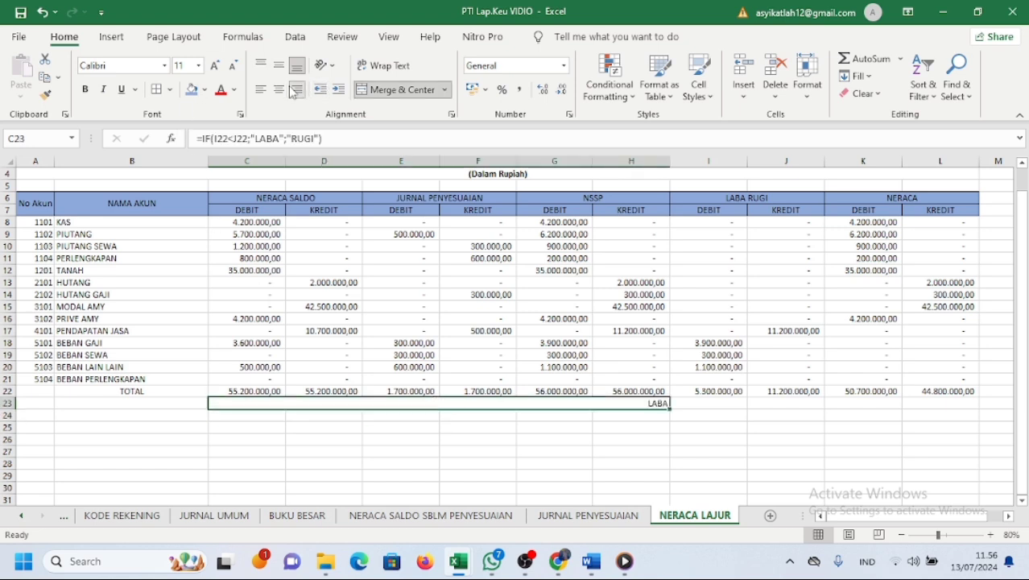
- Enter the formula =J22-I22 in I23 to calculate the profit in the LABA RUGI DEBIT column
{"action": "left_click", "coordinate": [717, 407]}
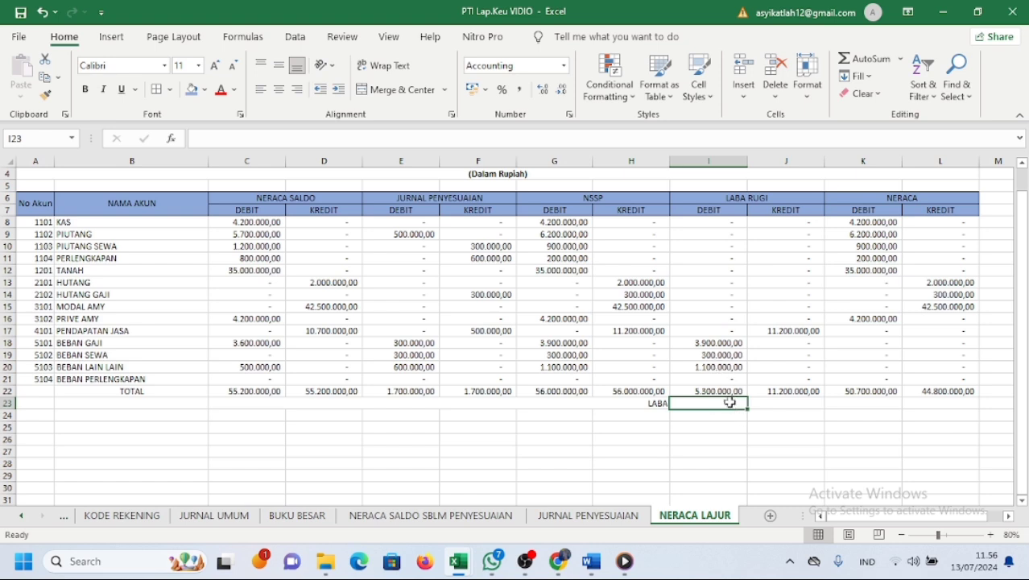
{"action": "type", "text": "="}
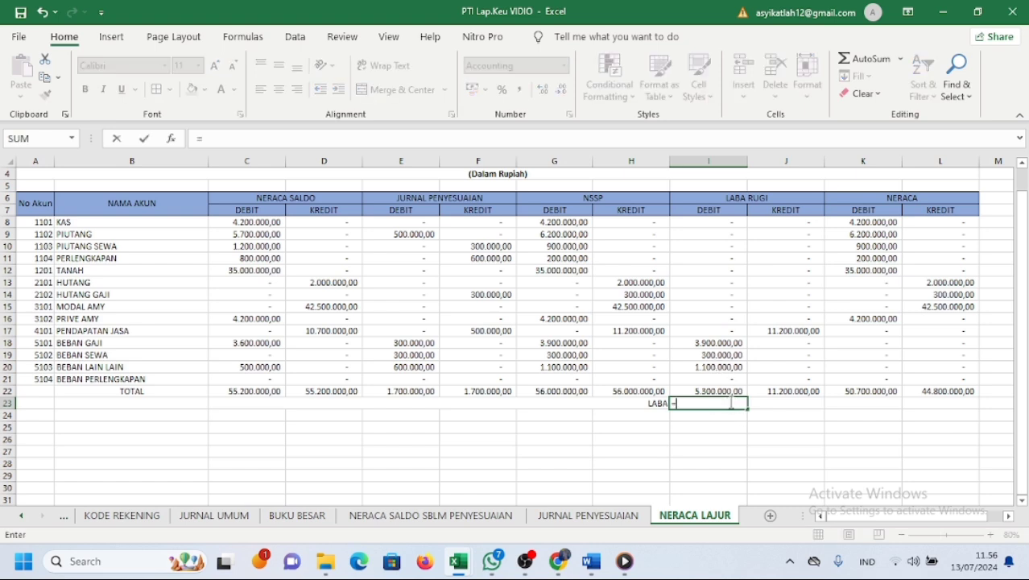
{"action": "left_click", "coordinate": [792, 391]}
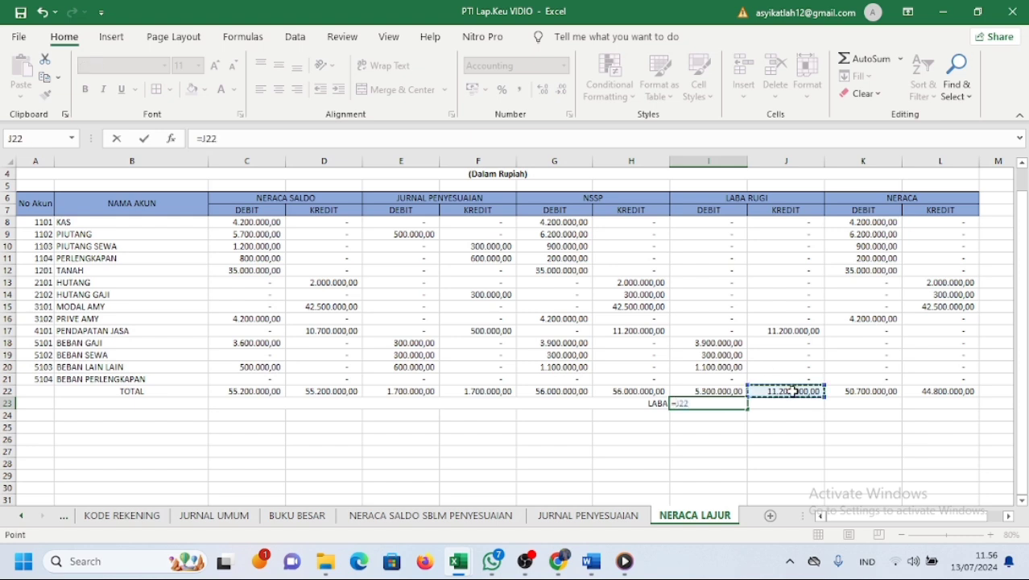
{"action": "type", "text": "-"}
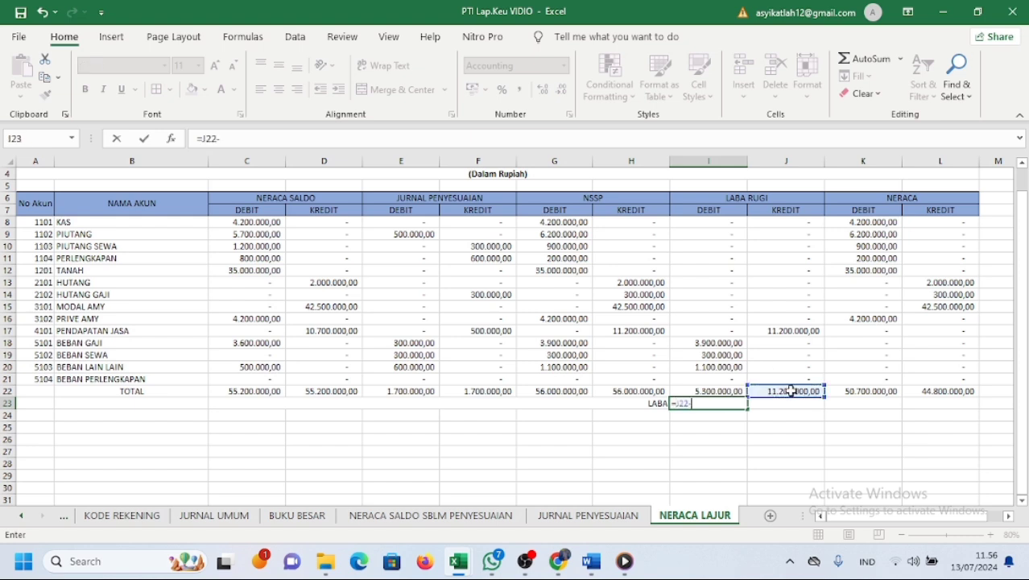
{"action": "left_click", "coordinate": [726, 392]}
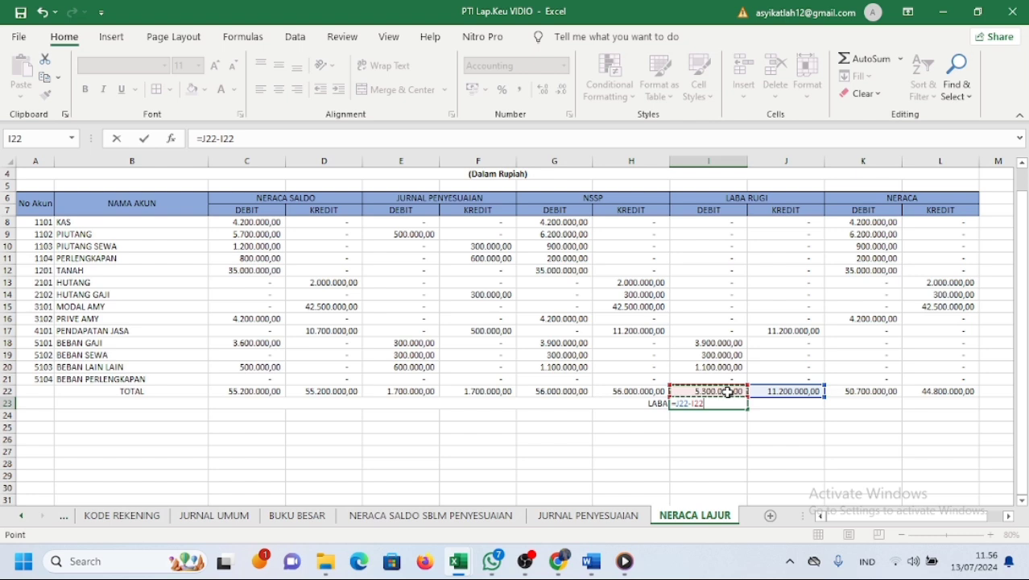
{"action": "key", "text": "Return"}
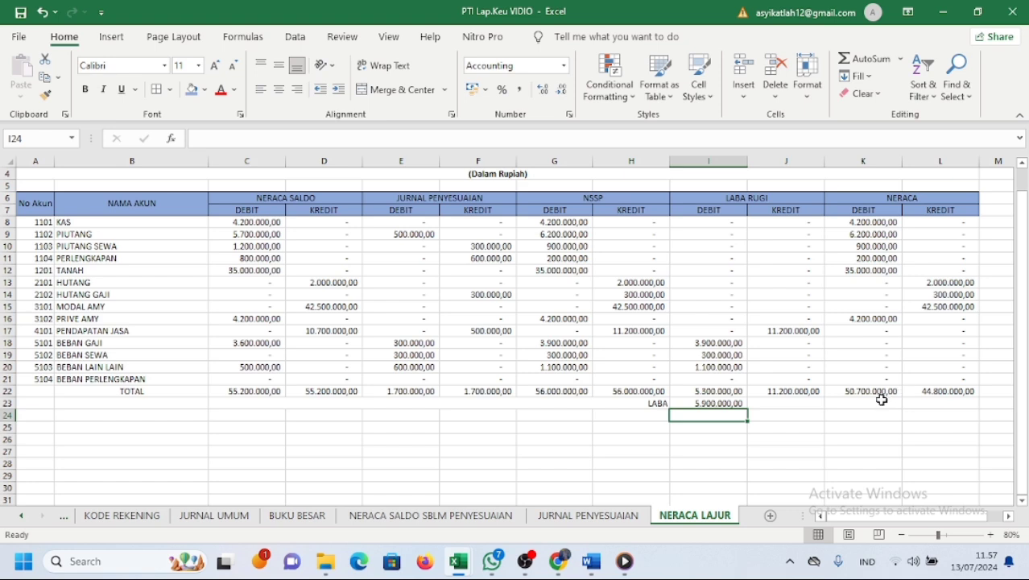
- Enter the formula =K22-L22 in L23 to calculate the difference in the NERACA KREDIT column
{"action": "left_click", "coordinate": [920, 403]}
{"action": "double_click", "coordinate": [919, 403]}
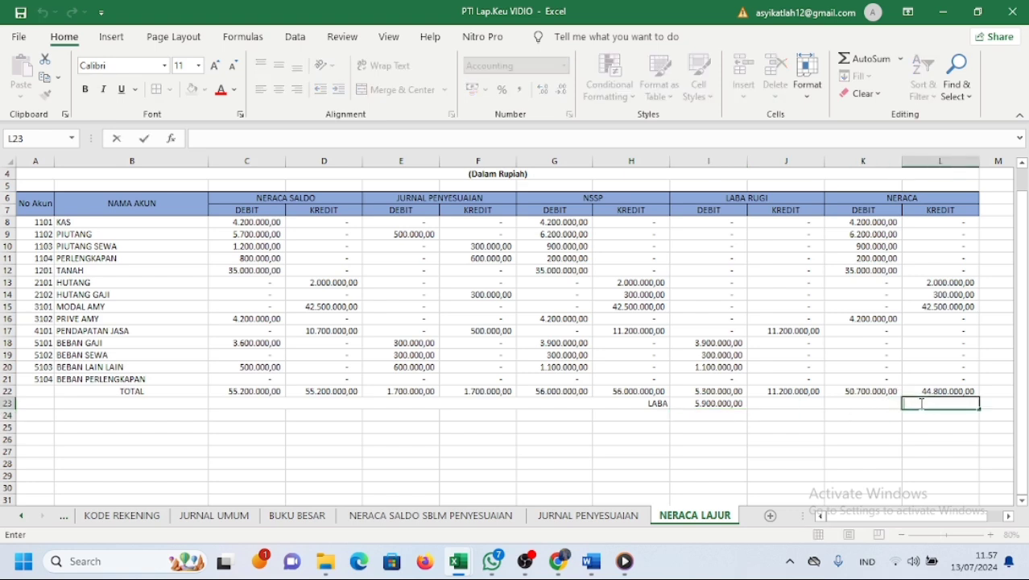
{"action": "type", "text": "="}
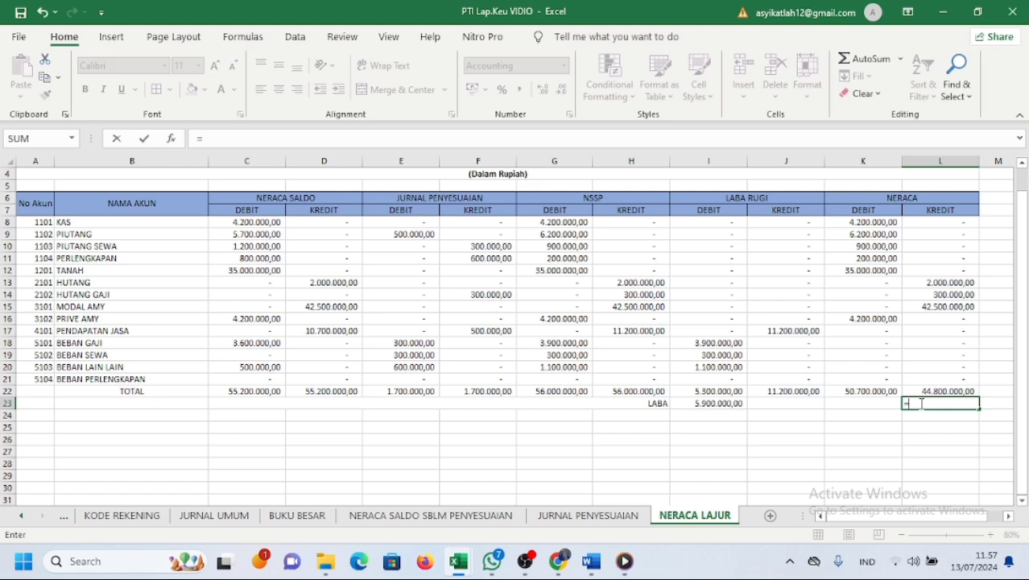
{"action": "left_click", "coordinate": [879, 391]}
{"action": "type", "text": "-"}
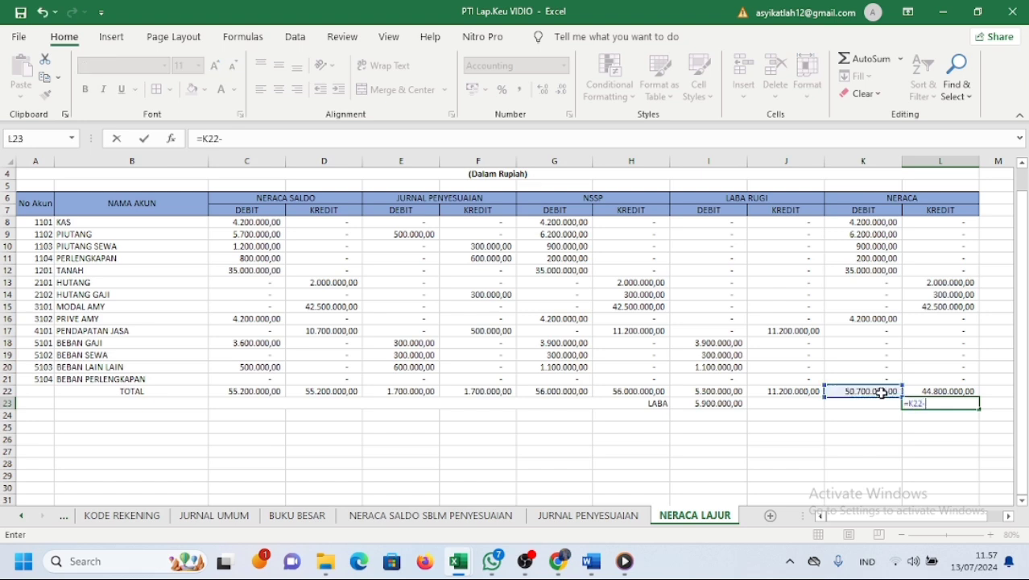
{"action": "left_click", "coordinate": [916, 392]}
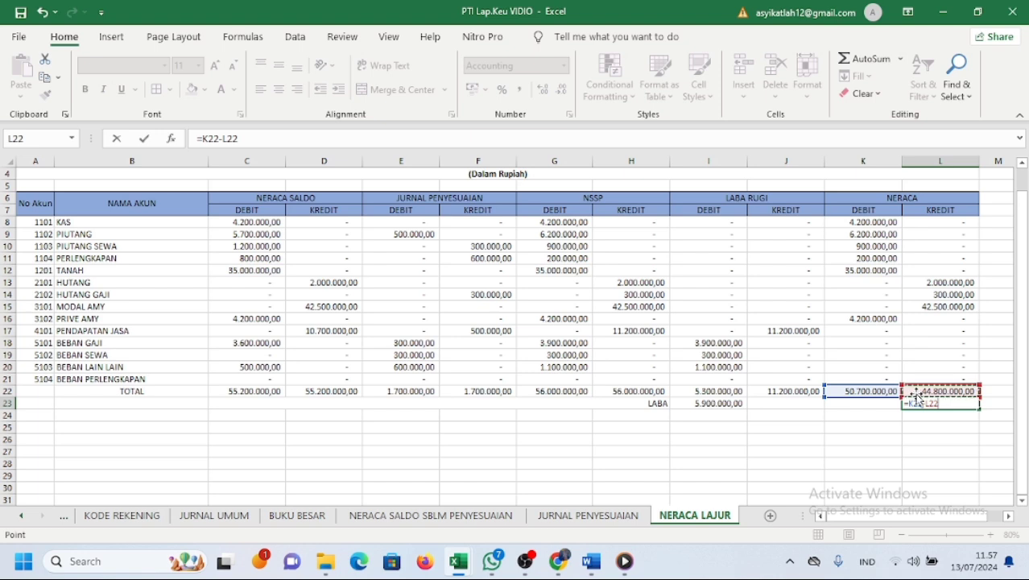
{"action": "key", "text": "Return"}
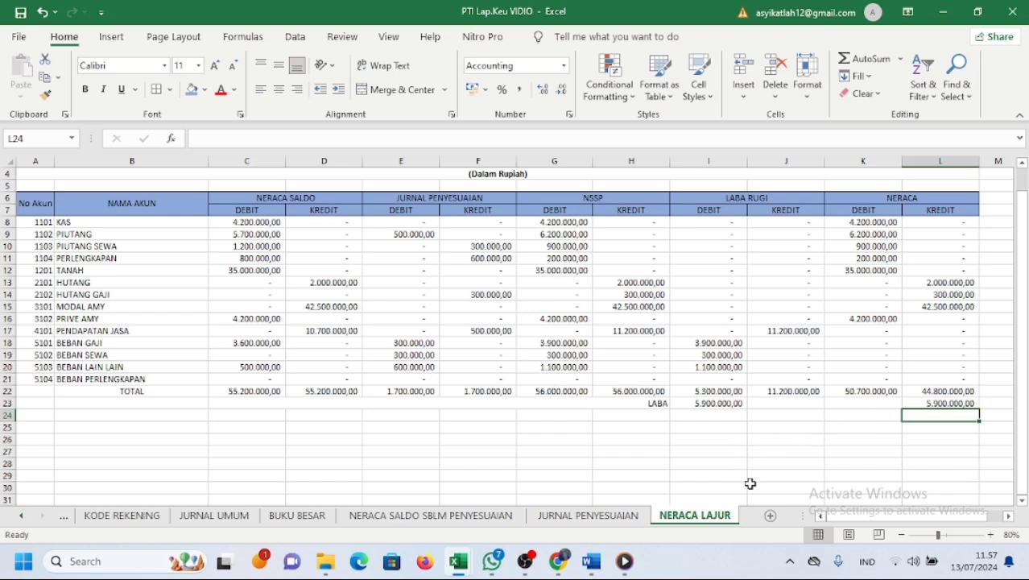
- Apply all borders to the worksheet table A8:L22 and to the profit-or-loss row C23:L23
{"action": "left_click_drag", "start_coordinate": [35, 222], "coordinate": [940, 395]}
{"action": "left_click", "coordinate": [161, 94]}
{"action": "left_click_drag", "start_coordinate": [654, 403], "coordinate": [940, 402]}
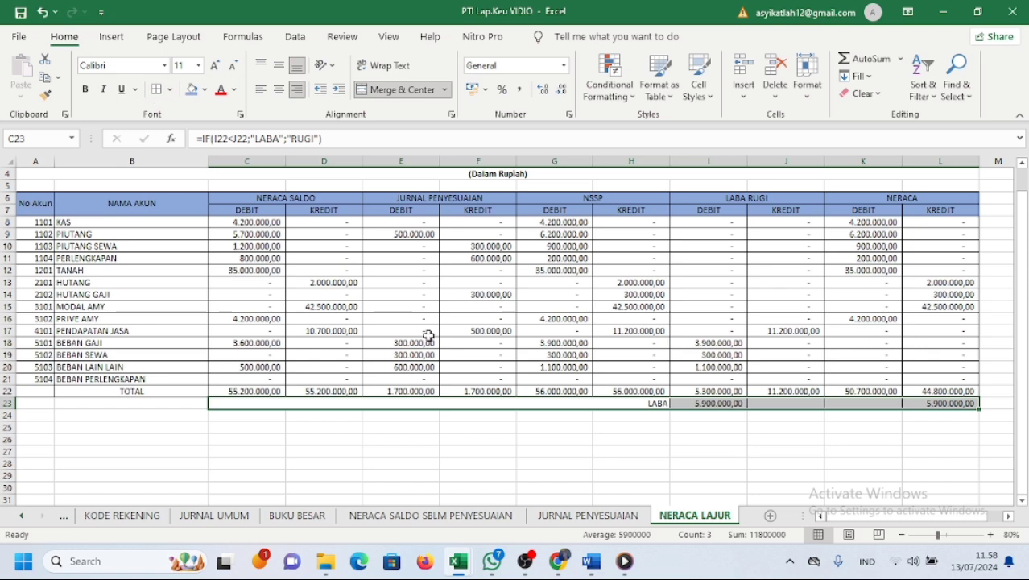
{"action": "left_click", "coordinate": [425, 368]}
{"action": "left_click", "coordinate": [267, 399]}
- Fill the TOTAL row A22:L22 with a medium gold theme color
{"action": "left_click_drag", "start_coordinate": [52, 392], "coordinate": [942, 393]}
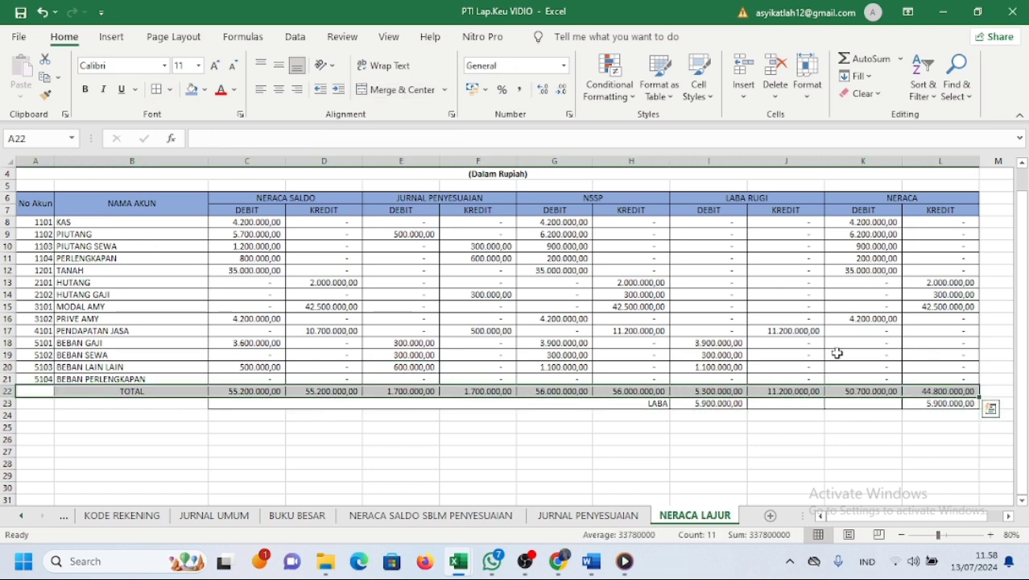
{"action": "left_click", "coordinate": [205, 91]}
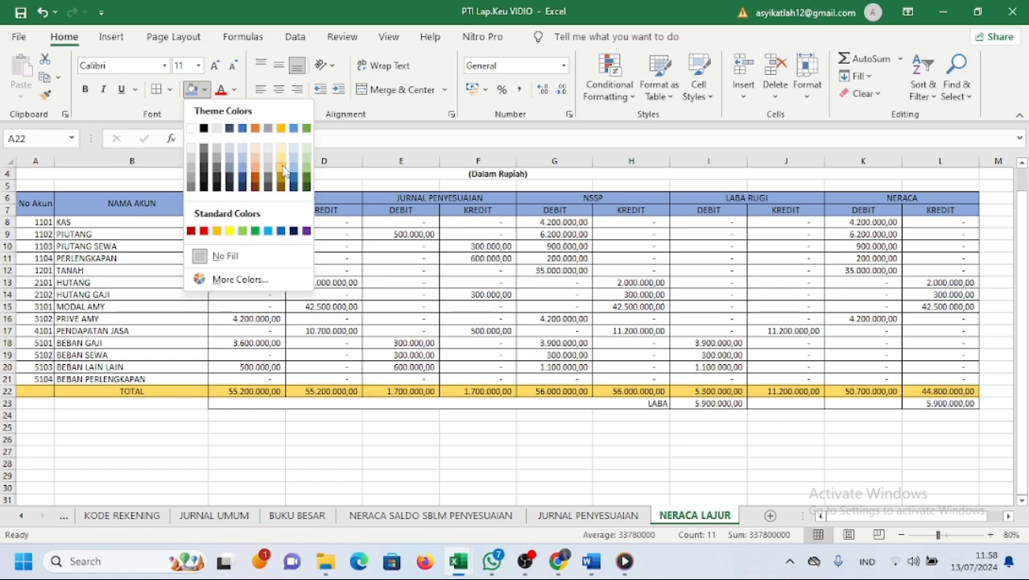
{"action": "left_click", "coordinate": [284, 169]}
{"action": "left_click", "coordinate": [523, 353]}
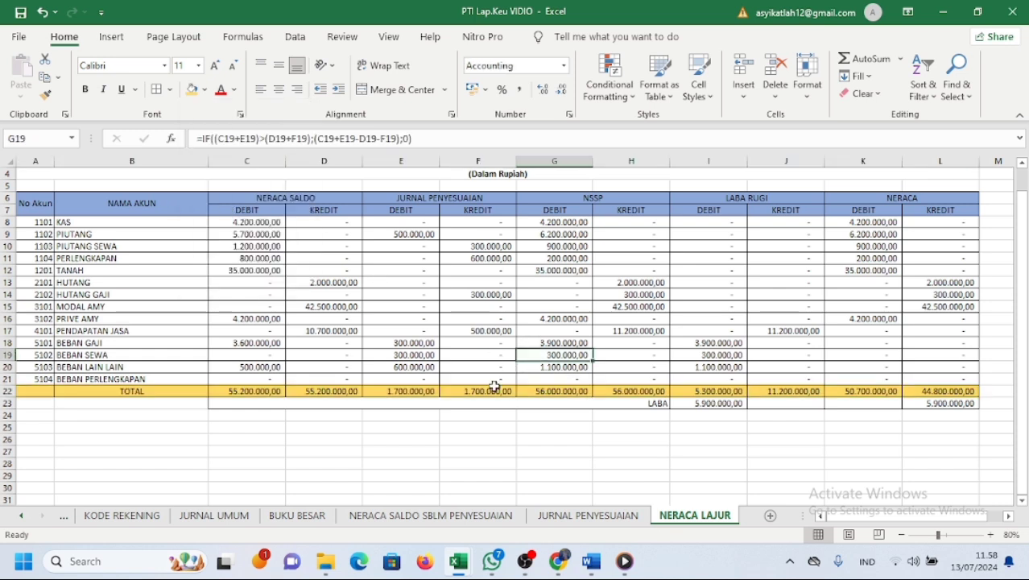
- Fill the profit-or-loss row C23:L23 with a lighter gold than the TOTAL row and review the whole table
{"action": "left_click", "coordinate": [525, 401]}
{"action": "left_click_drag", "start_coordinate": [525, 401], "coordinate": [942, 403]}
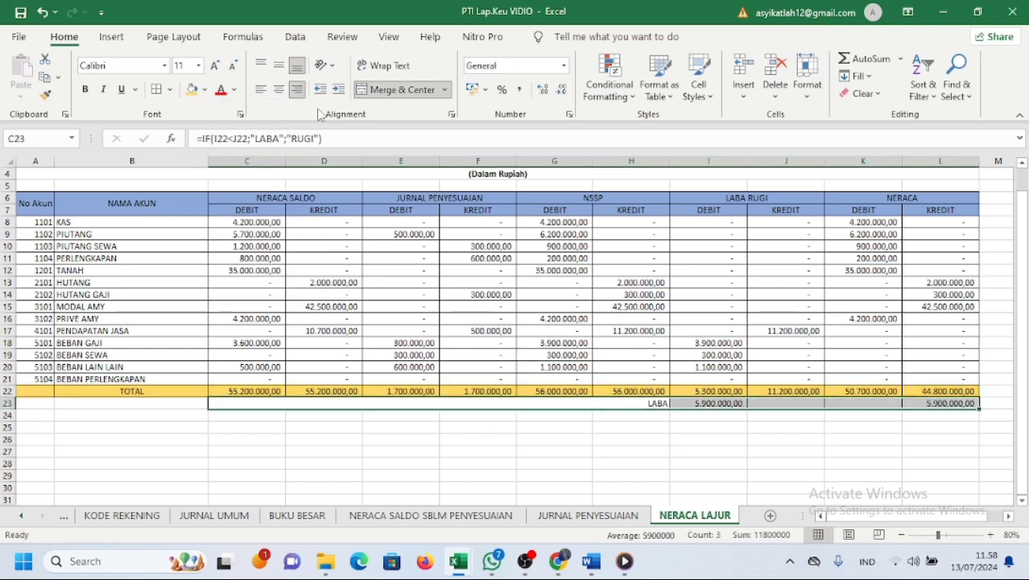
{"action": "left_click", "coordinate": [204, 90]}
{"action": "left_click", "coordinate": [281, 154]}
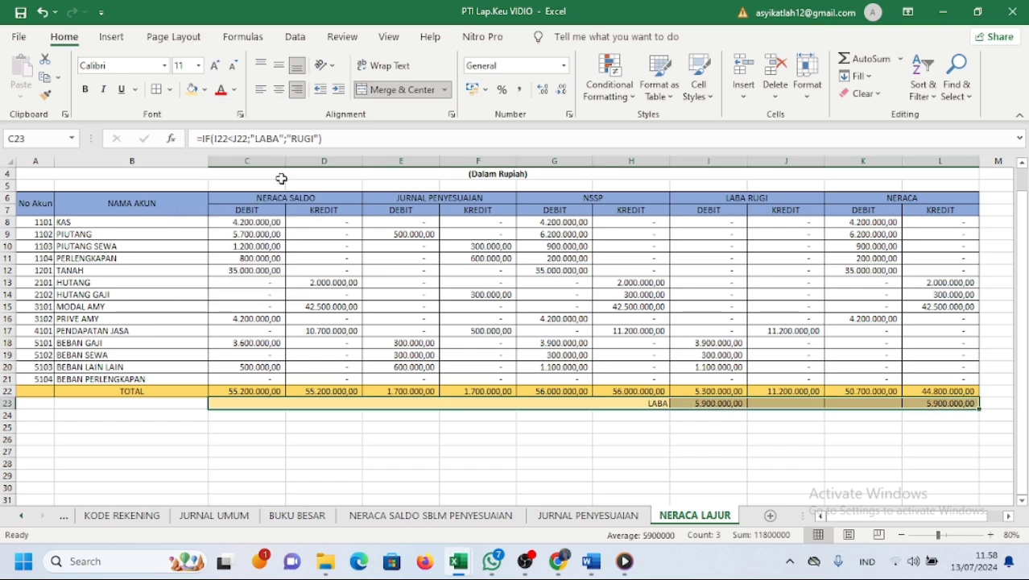
{"action": "left_click", "coordinate": [328, 425]}
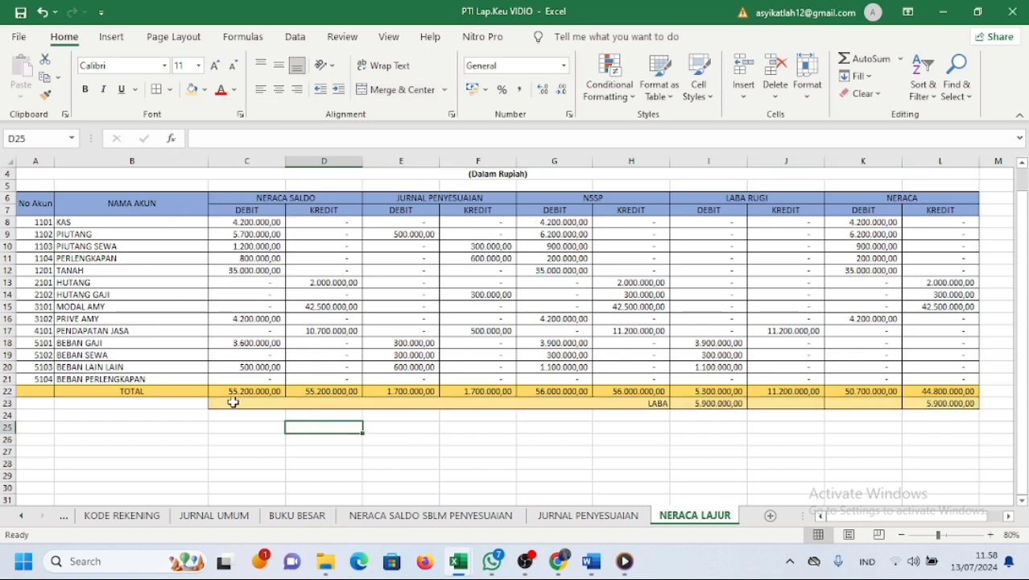
{"action": "scroll", "coordinate": [218, 357], "scroll_direction": "down", "scroll_amount": 1}
{"action": "scroll", "coordinate": [223, 346], "scroll_direction": "up", "scroll_amount": 1}
{"action": "scroll", "coordinate": [233, 270], "scroll_direction": "up", "scroll_amount": 1}
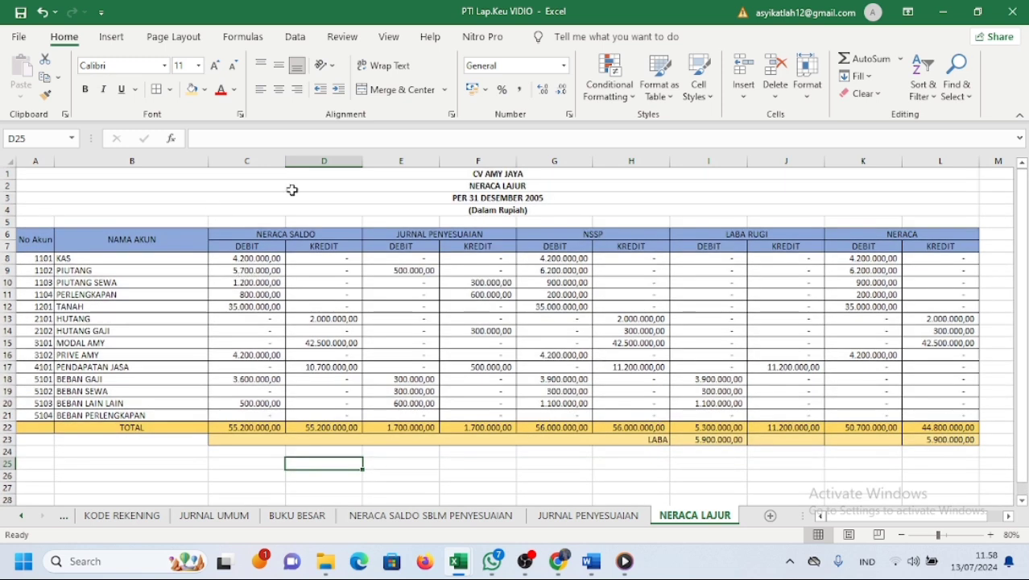
- Add a new sheet after NERACA LAJUR and rename it LAPORAN KEUANGAN
{"action": "left_click", "coordinate": [769, 515]}
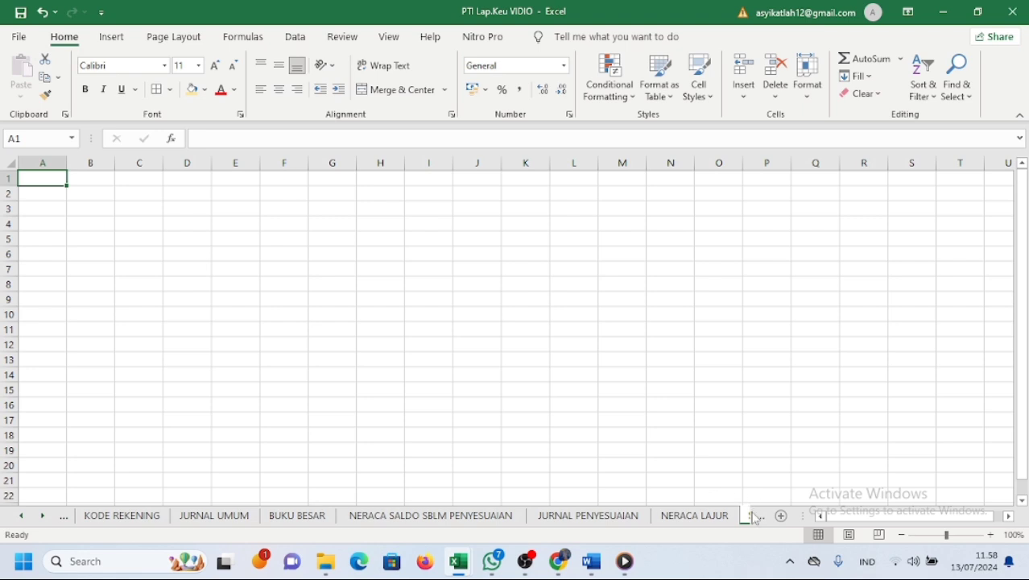
{"action": "left_click", "coordinate": [755, 516]}
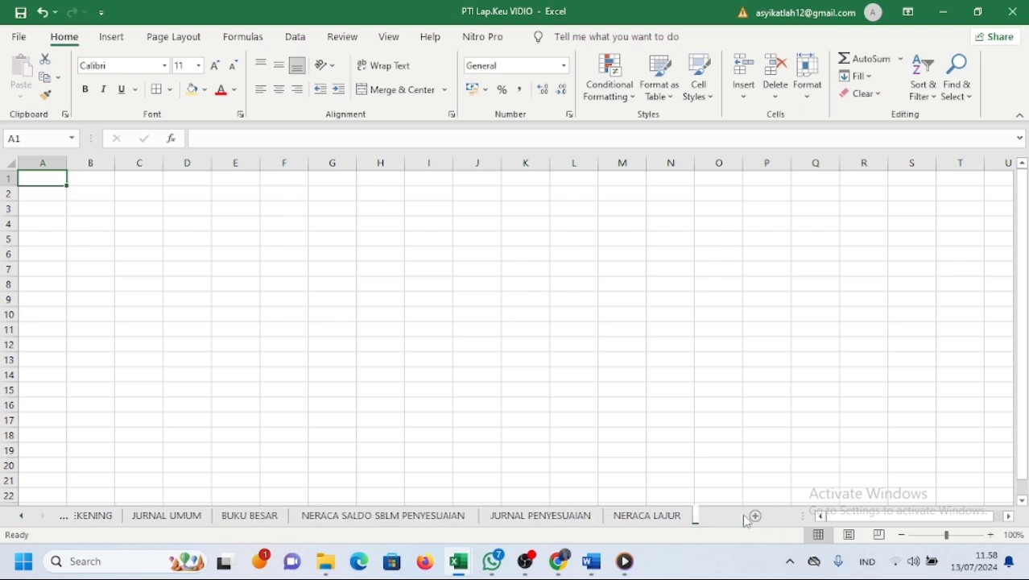
{"action": "double_click", "coordinate": [688, 517]}
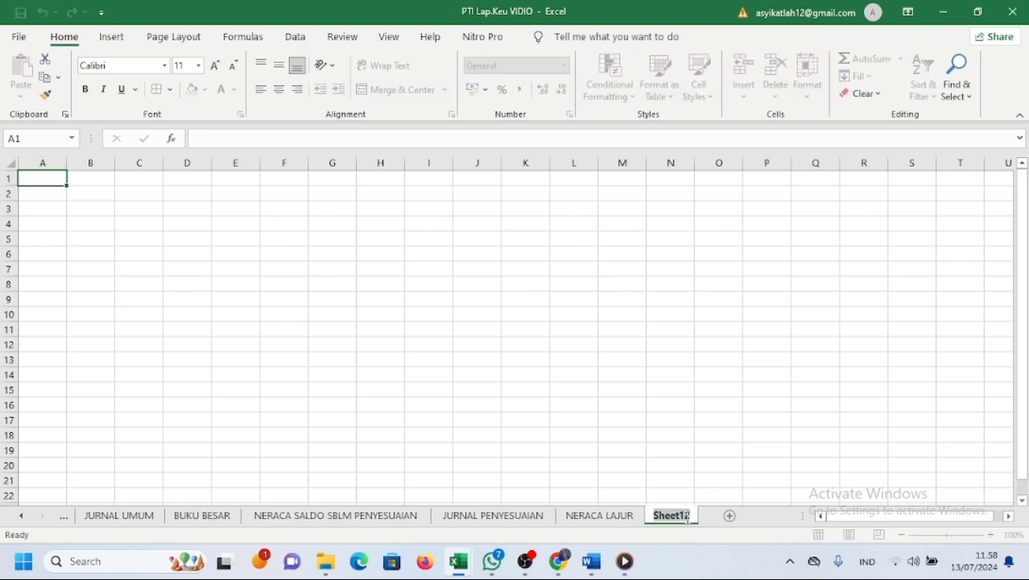
{"action": "type", "text": "LAPORAN KEUANGAN"}
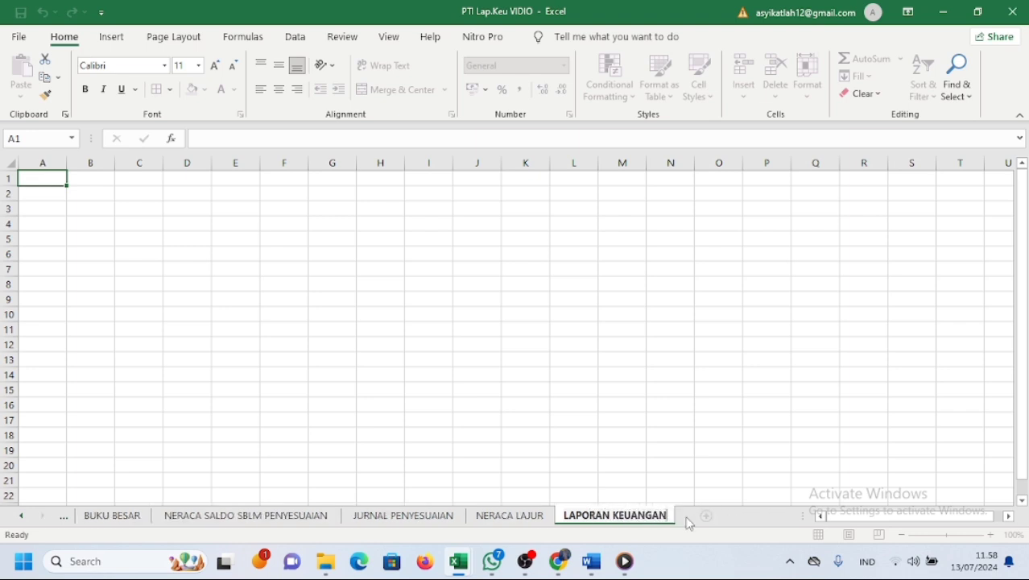
{"action": "key", "text": "Return"}
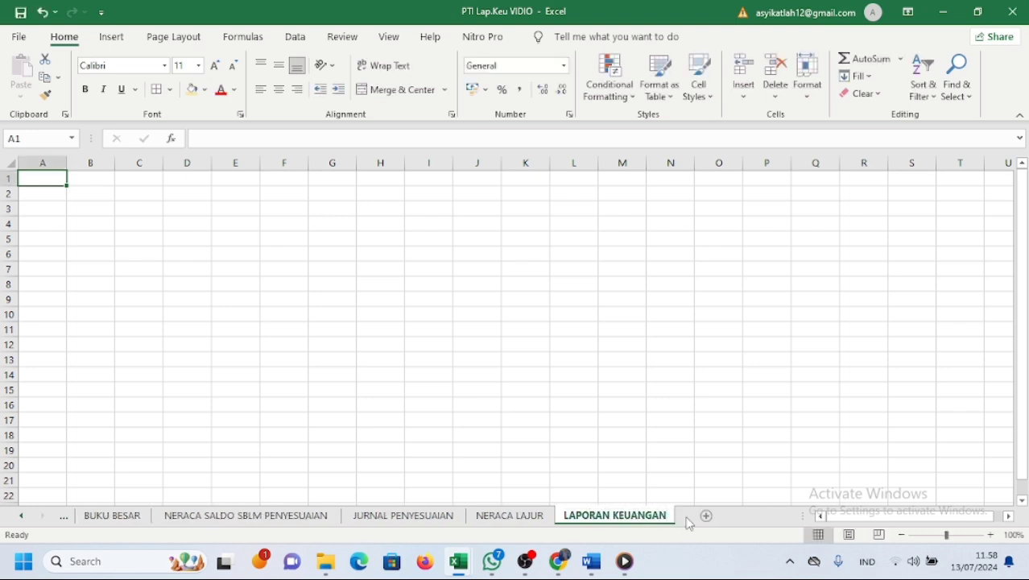
- Copy the three heading rows A1:E3 from JURNAL PENYESUAIAN and paste them at A1 of LAPORAN KEUANGAN
{"action": "left_click", "coordinate": [370, 517]}
{"action": "left_click", "coordinate": [208, 329]}
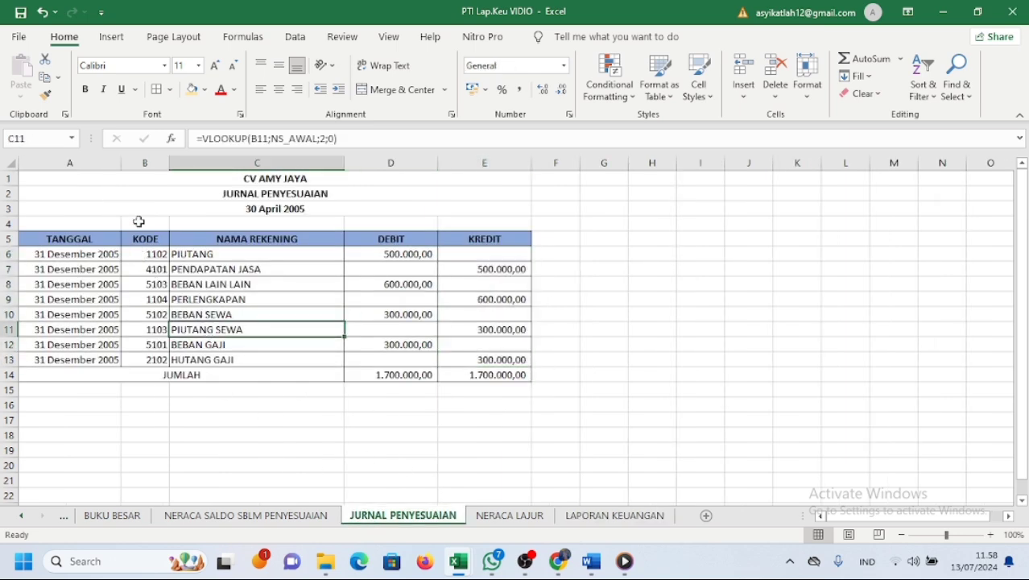
{"action": "left_click_drag", "start_coordinate": [59, 178], "coordinate": [266, 208]}
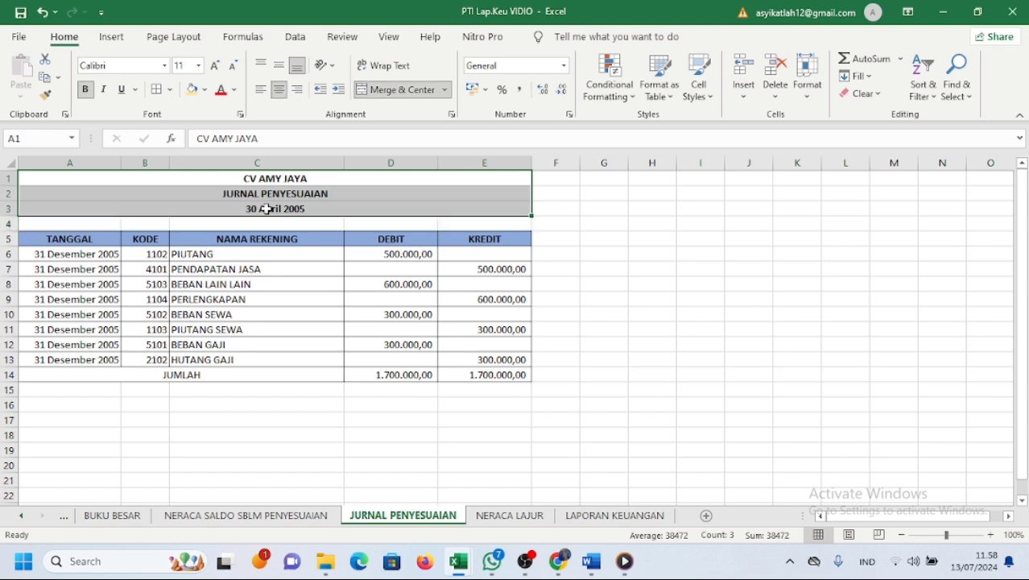
{"action": "left_click", "coordinate": [46, 80]}
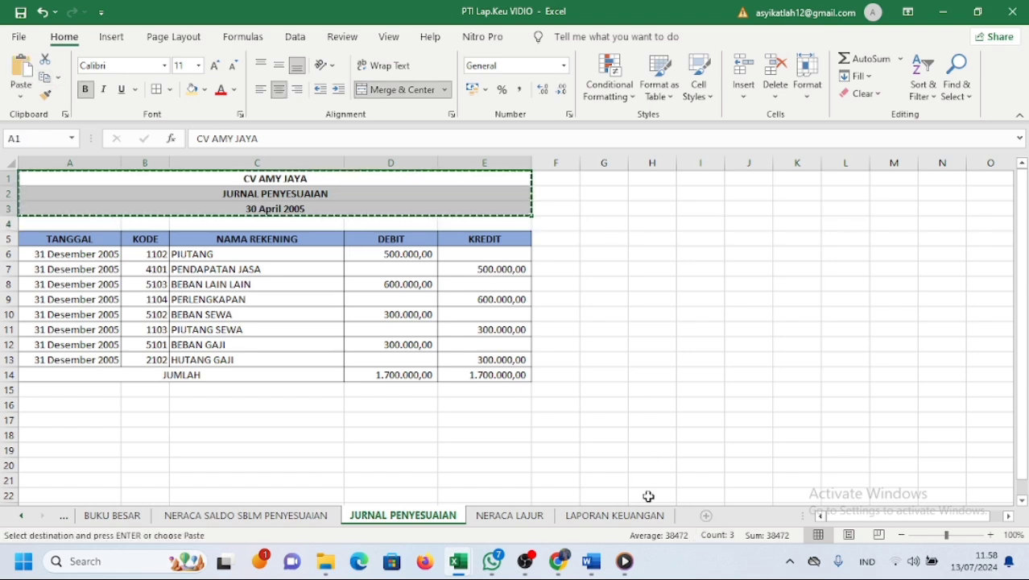
{"action": "left_click", "coordinate": [620, 514]}
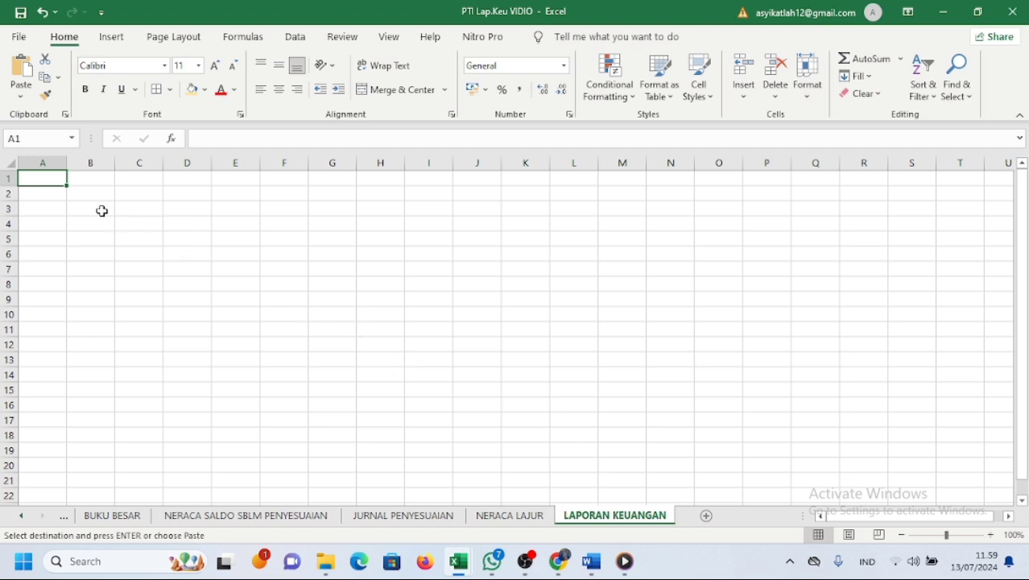
{"action": "left_click", "coordinate": [21, 74]}
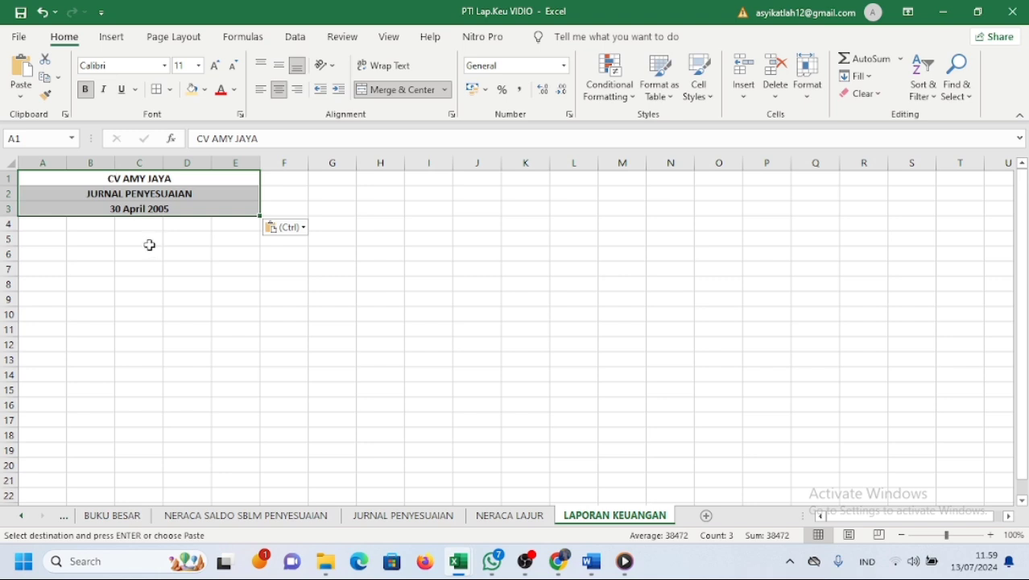
- Replace the second heading line with LAPORAN LABA RUGI and unmerge the company title in row 1
{"action": "double_click", "coordinate": [127, 196]}
{"action": "key", "text": "BackSpace"}
{"action": "key", "text": "BackSpace"}
{"action": "key", "text": "BackSpace"}
{"action": "key", "text": "BackSpace"}
{"action": "key", "text": "BackSpace"}
{"action": "key", "text": "BackSpace"}
{"action": "key", "text": "BackSpace"}
{"action": "key", "text": "BackSpace"}
{"action": "key", "text": "BackSpace"}
{"action": "key", "text": "BackSpace"}
{"action": "key", "text": "BackSpace"}
{"action": "key", "text": "BackSpace"}
{"action": "key", "text": "BackSpace"}
{"action": "key", "text": "BackSpace"}
{"action": "key", "text": "BackSpace"}
{"action": "key", "text": "BackSpace"}
{"action": "key", "text": "BackSpace"}
{"action": "key", "text": "BackSpace"}
{"action": "type", "text": "LAPORAN LABA"}
{"action": "type", "text": " RUGO"}
{"action": "key", "text": "BackSpace"}
{"action": "type", "text": "I"}
{"action": "left_click_drag", "start_coordinate": [208, 179], "coordinate": [277, 178]}
{"action": "left_click", "coordinate": [370, 92]}
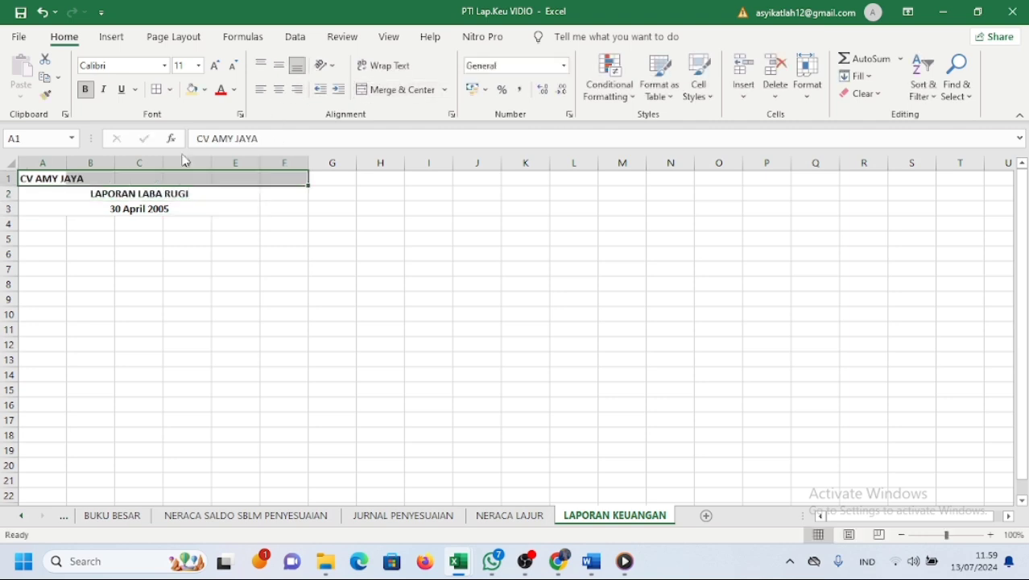
- Try merging and centering the company title across A1:F1, and undo that merge
{"action": "left_click", "coordinate": [396, 89]}
{"action": "left_click", "coordinate": [91, 192]}
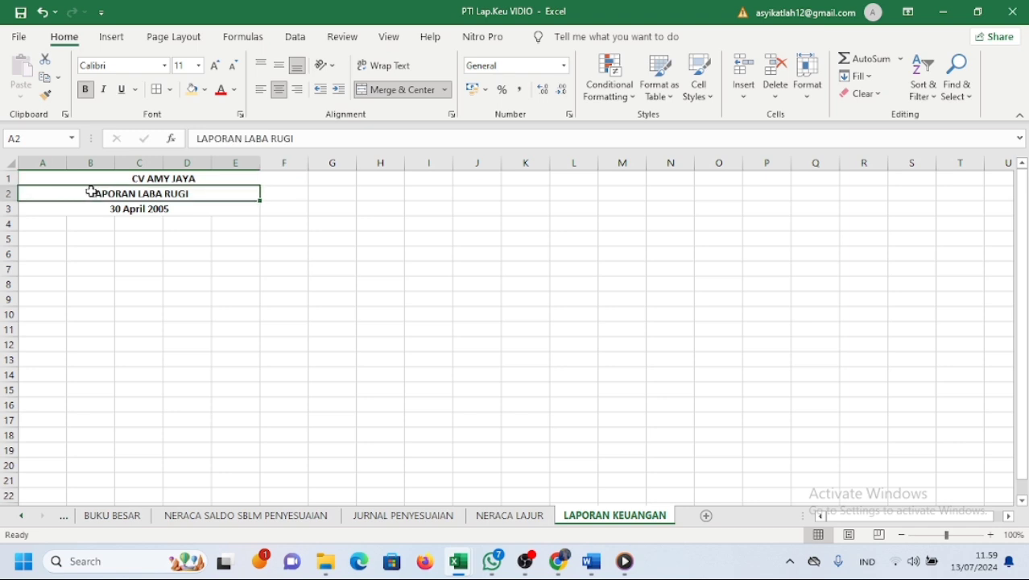
{"action": "left_click_drag", "start_coordinate": [91, 192], "coordinate": [192, 203]}
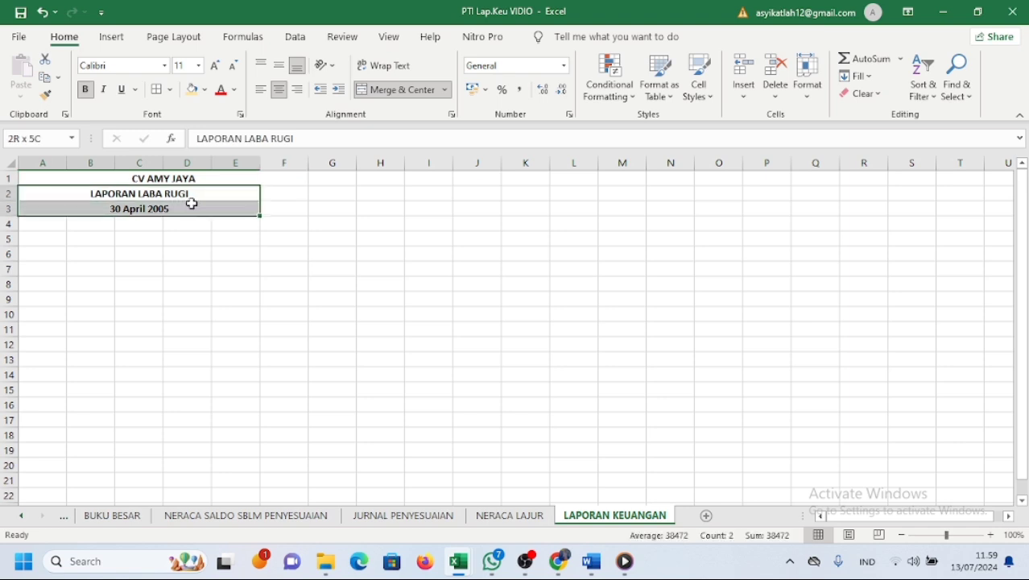
{"action": "left_click", "coordinate": [145, 178]}
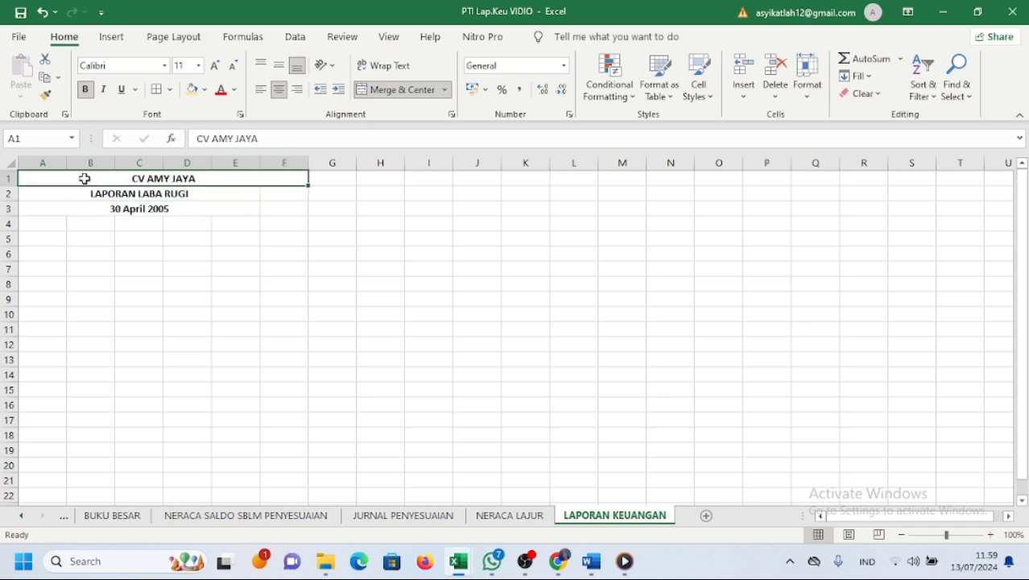
{"action": "left_click", "coordinate": [42, 12]}
{"action": "left_click", "coordinate": [43, 203]}
- Merge and center the company title across A1:D1 and unmerge the report title and date in rows 2 and 3
{"action": "left_click_drag", "start_coordinate": [48, 179], "coordinate": [201, 178]}
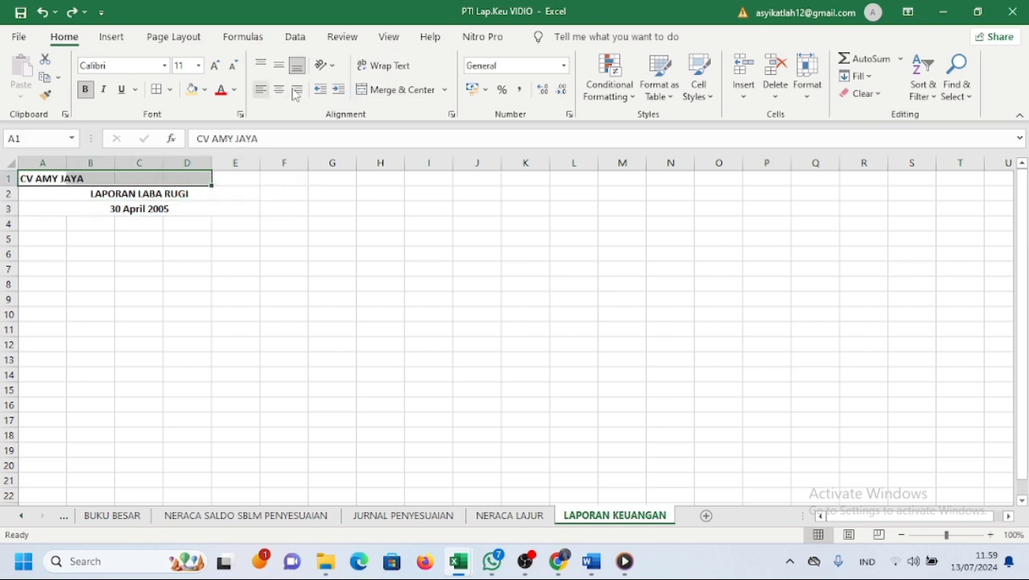
{"action": "left_click", "coordinate": [377, 90]}
{"action": "left_click_drag", "start_coordinate": [35, 194], "coordinate": [191, 193]}
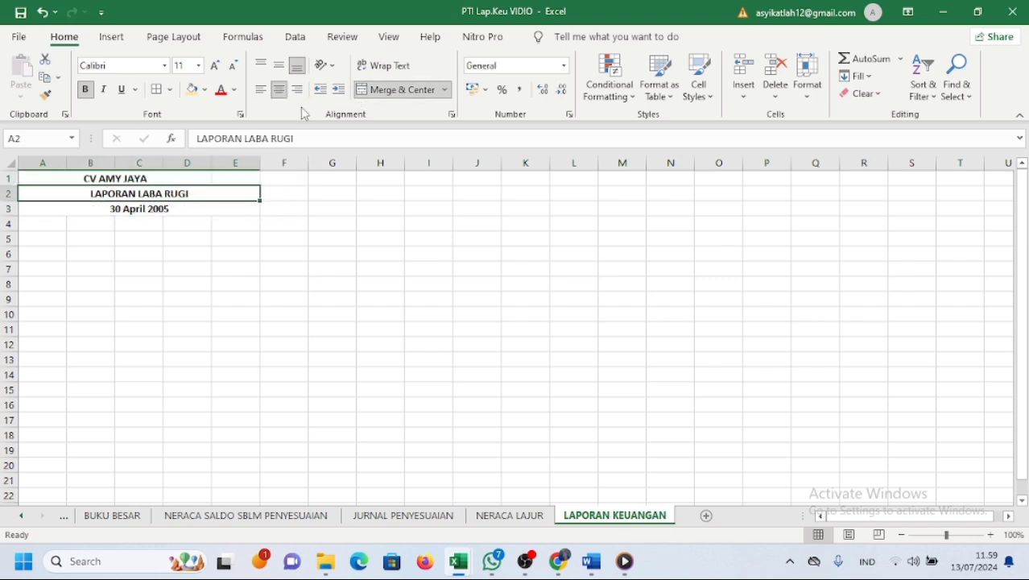
{"action": "left_click", "coordinate": [185, 254]}
{"action": "left_click", "coordinate": [185, 195]}
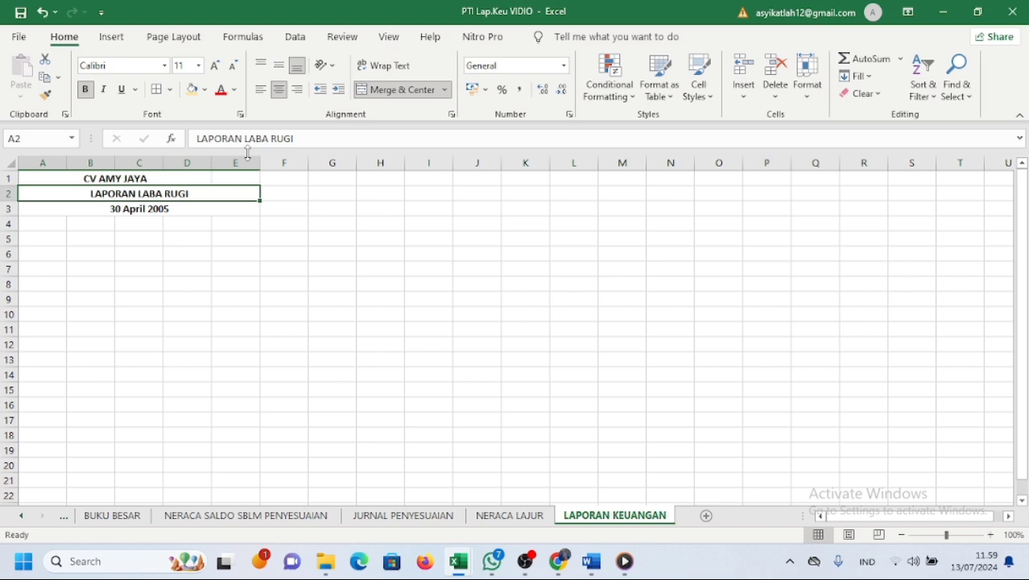
{"action": "left_click", "coordinate": [379, 90]}
{"action": "left_click", "coordinate": [200, 219]}
{"action": "left_click", "coordinate": [231, 208]}
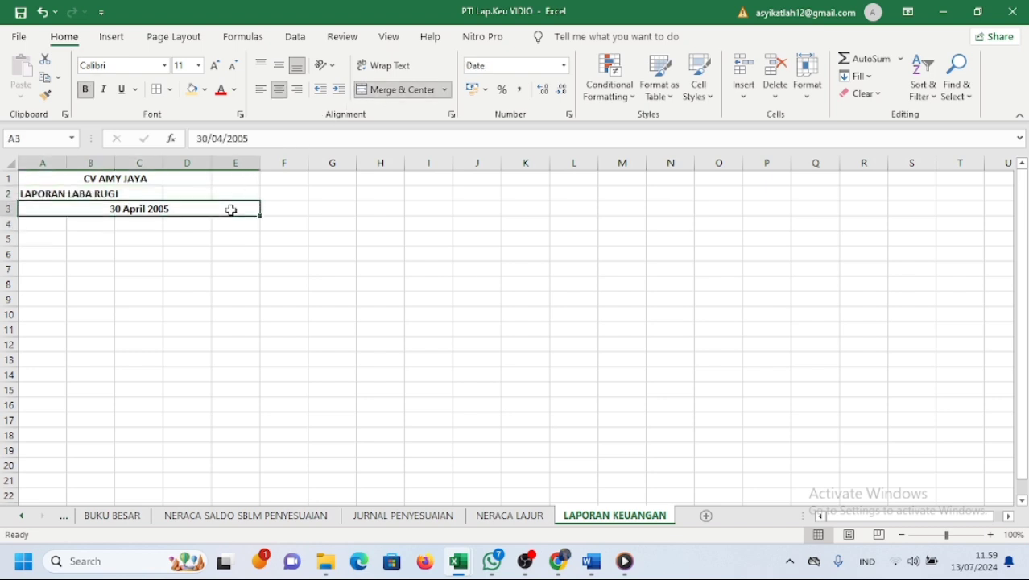
{"action": "left_click", "coordinate": [364, 91]}
- Merge and center the report title across A2:D2 and the date across A3:D3
{"action": "left_click", "coordinate": [36, 195]}
{"action": "left_click_drag", "start_coordinate": [36, 196], "coordinate": [173, 194]}
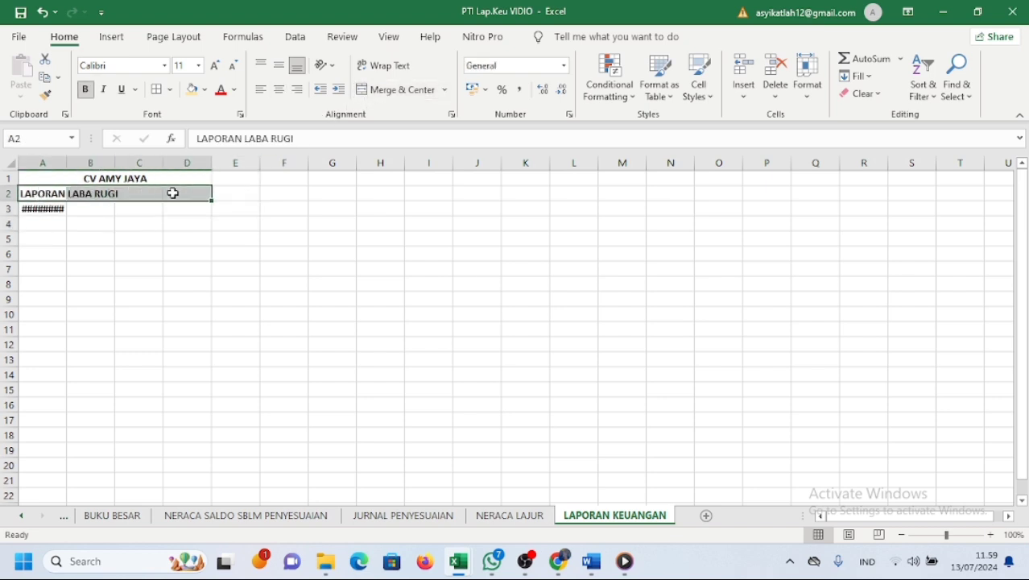
{"action": "left_click", "coordinate": [398, 89]}
{"action": "left_click_drag", "start_coordinate": [65, 208], "coordinate": [193, 209]}
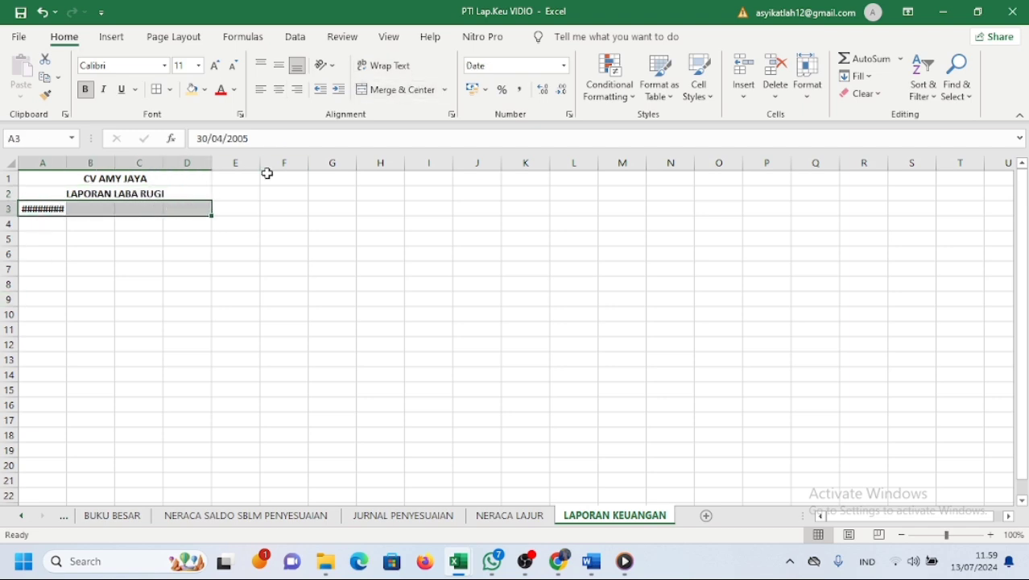
{"action": "left_click", "coordinate": [393, 92]}
{"action": "left_click", "coordinate": [187, 252]}
- Replace the date in the third heading row with 31 DESEMBER 2005
{"action": "double_click", "coordinate": [127, 211]}
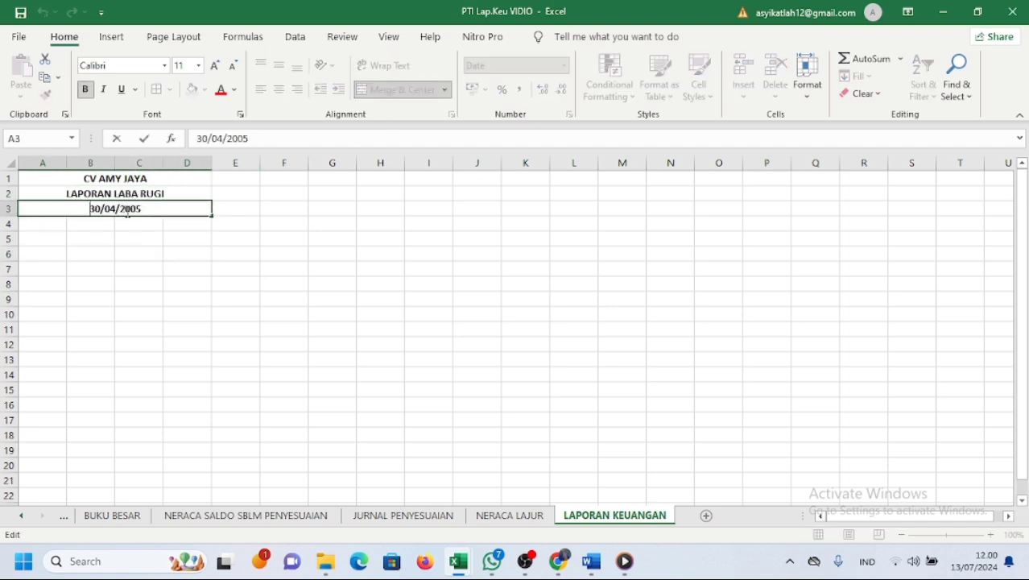
{"action": "key", "text": "BackSpace"}
{"action": "key", "text": "BackSpace"}
{"action": "key", "text": "BackSpace"}
{"action": "key", "text": "BackSpace"}
{"action": "key", "text": "BackSpace"}
{"action": "key", "text": "BackSpace"}
{"action": "key", "text": "BackSpace"}
{"action": "key", "text": "BackSpace"}
{"action": "key", "text": "BackSpace"}
{"action": "key", "text": "BackSpace"}
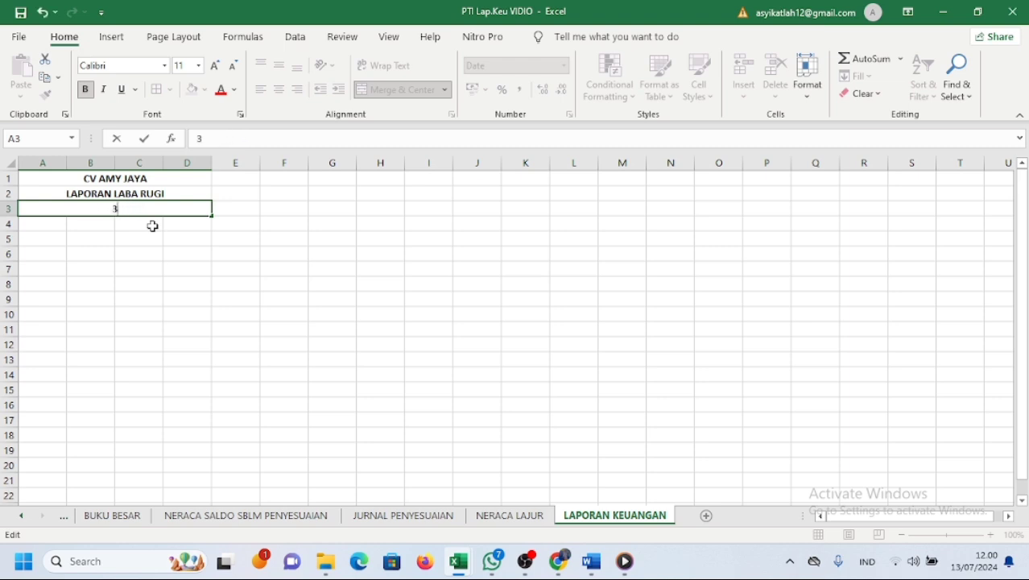
{"action": "type", "text": "31 DESEMBER 2005"}
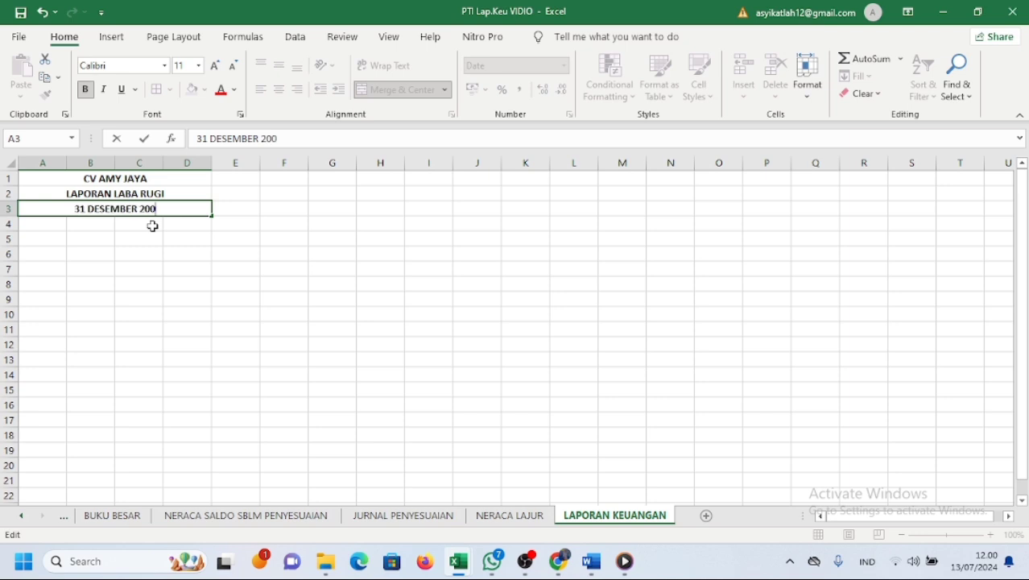
{"action": "key", "text": "Return"}
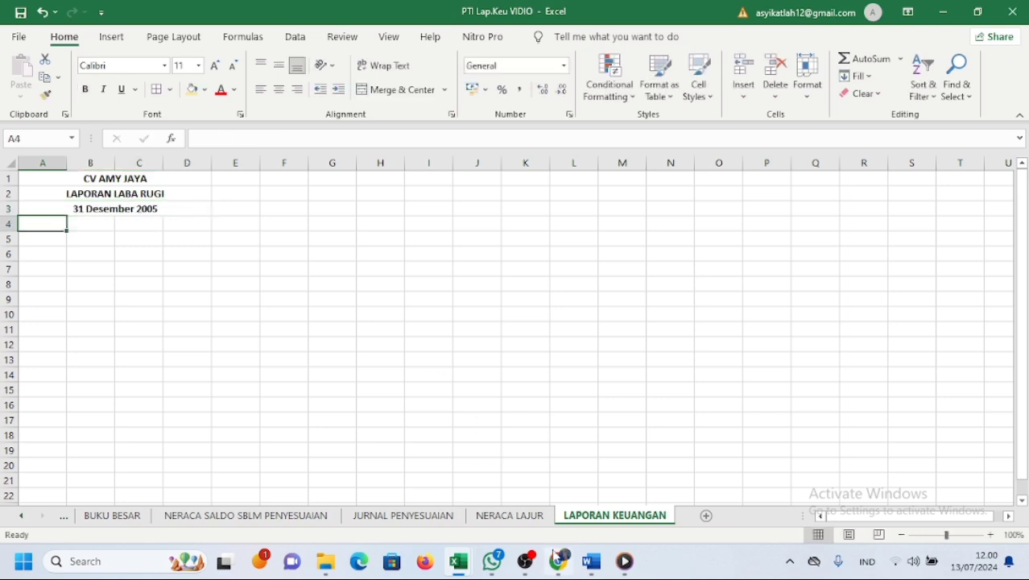
- Copy the revenue and expense accounts A17:B21 from NERACA LAJUR and paste them without borders at A4 of LAPORAN KEUANGAN
{"action": "left_click", "coordinate": [529, 517]}
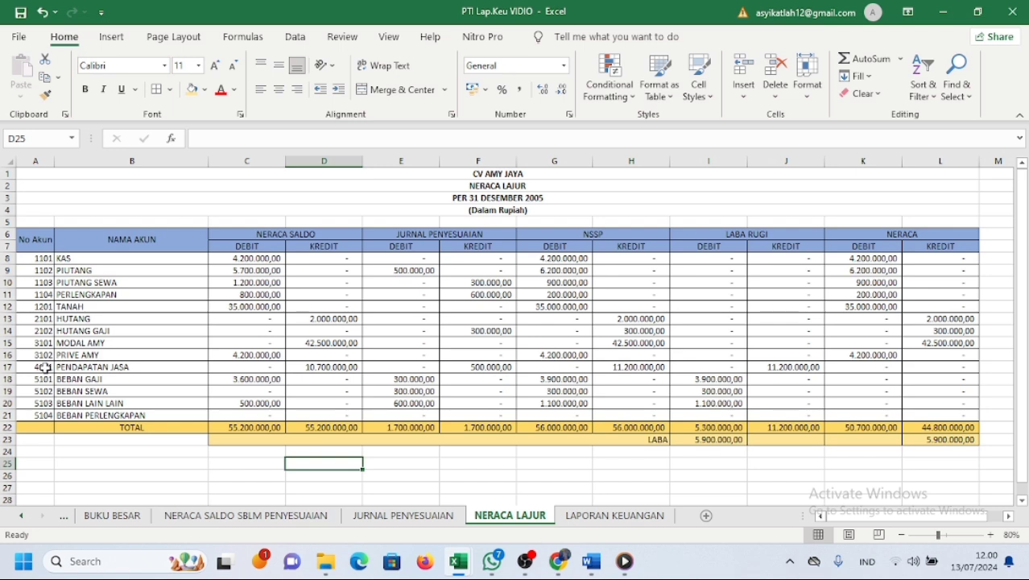
{"action": "left_click_drag", "start_coordinate": [46, 367], "coordinate": [128, 413]}
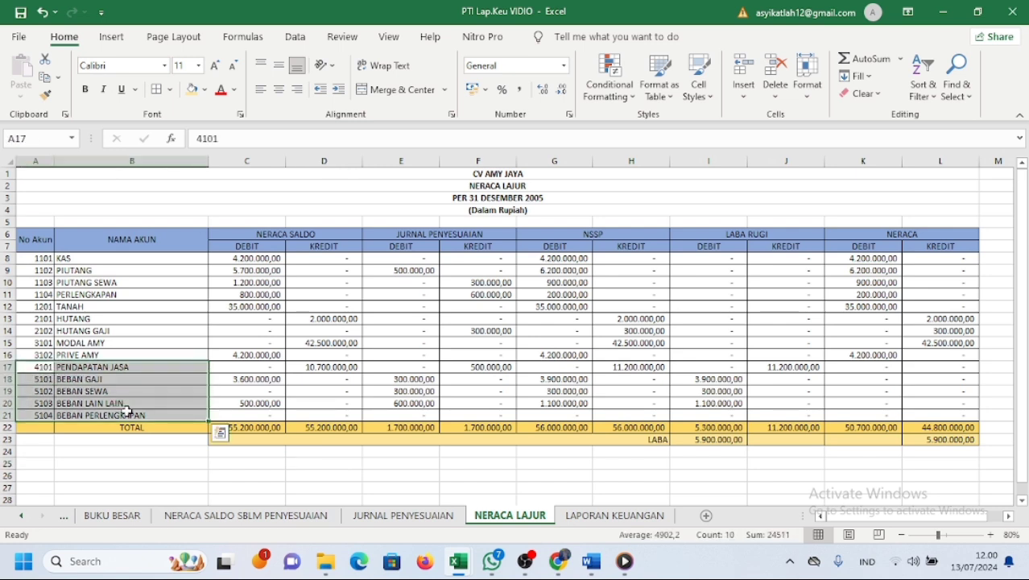
{"action": "left_click", "coordinate": [46, 78]}
{"action": "left_click", "coordinate": [615, 515]}
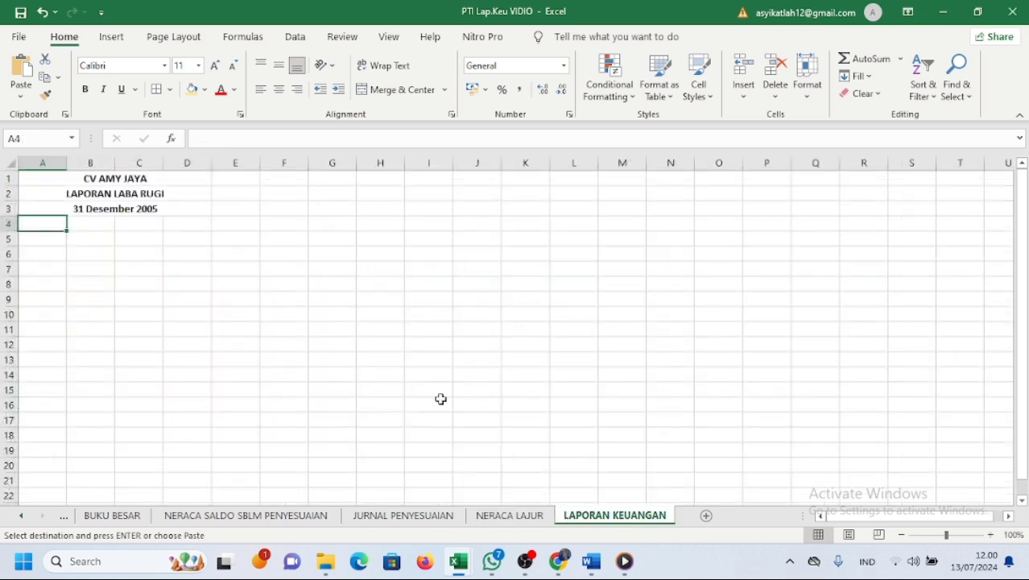
{"action": "left_click", "coordinate": [21, 92]}
{"action": "left_click", "coordinate": [22, 165]}
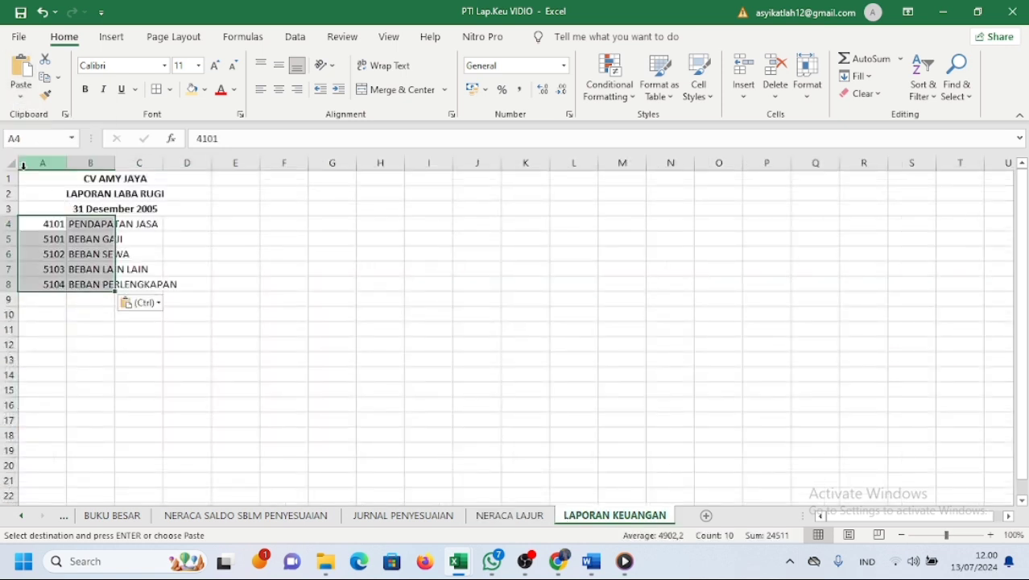
- Insert a blank row at row 4, between the date heading and the account list
{"action": "left_click", "coordinate": [5, 215]}
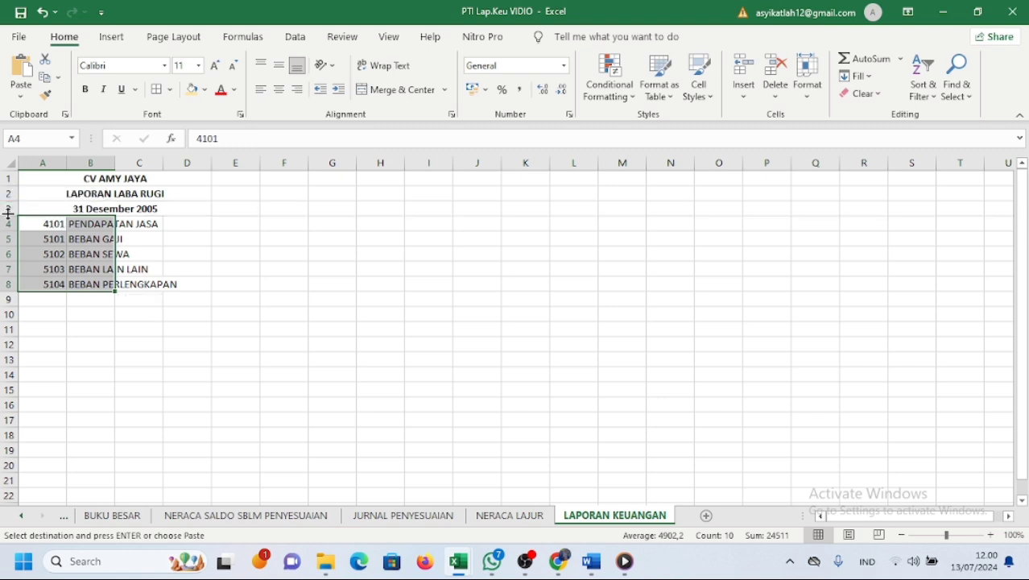
{"action": "left_click", "coordinate": [20, 207]}
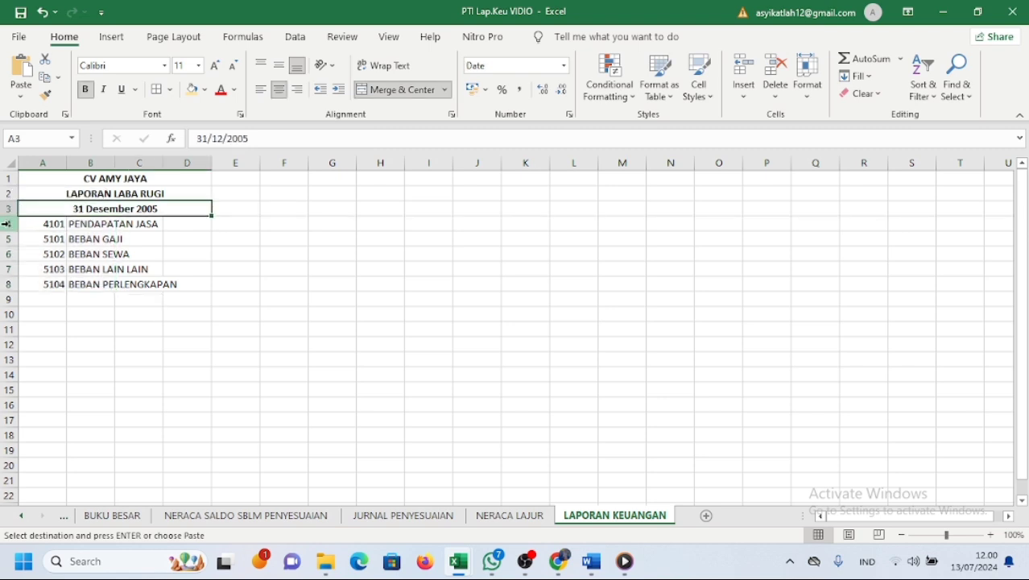
{"action": "left_click", "coordinate": [5, 223]}
{"action": "right_click", "coordinate": [6, 224]}
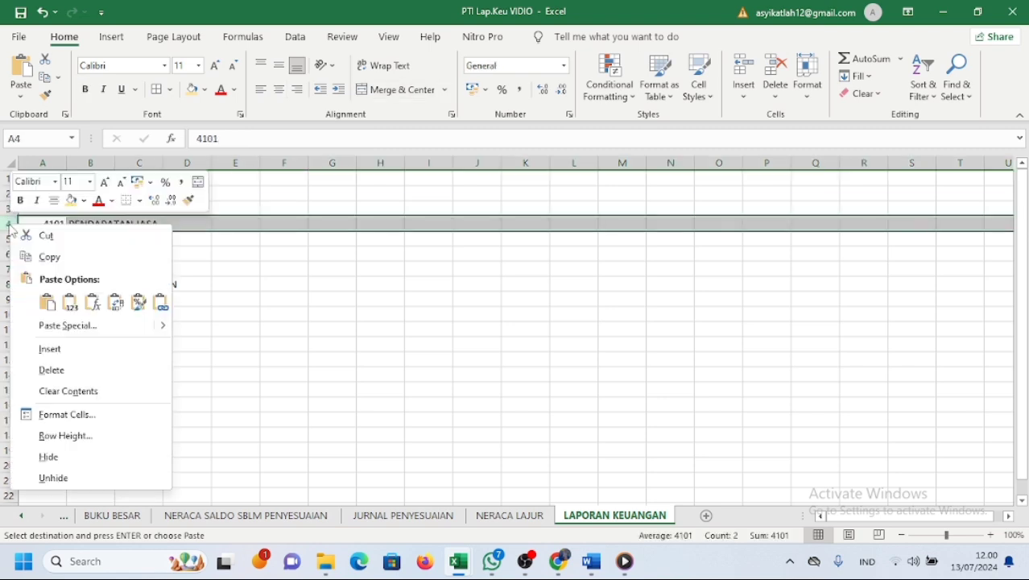
{"action": "left_click", "coordinate": [46, 346]}
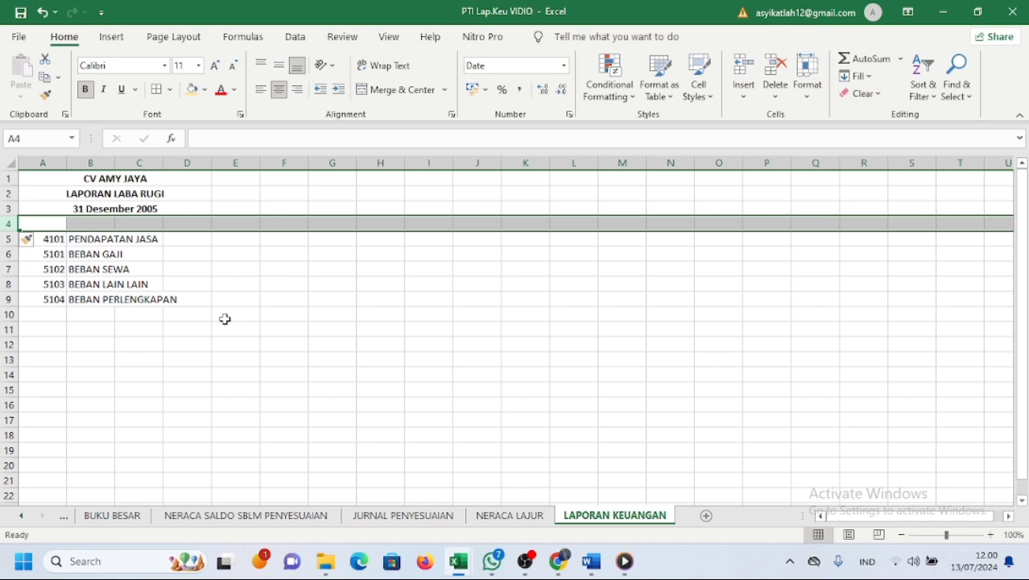
- Widen column B so the longest account name fits inside it
{"action": "left_click", "coordinate": [54, 236]}
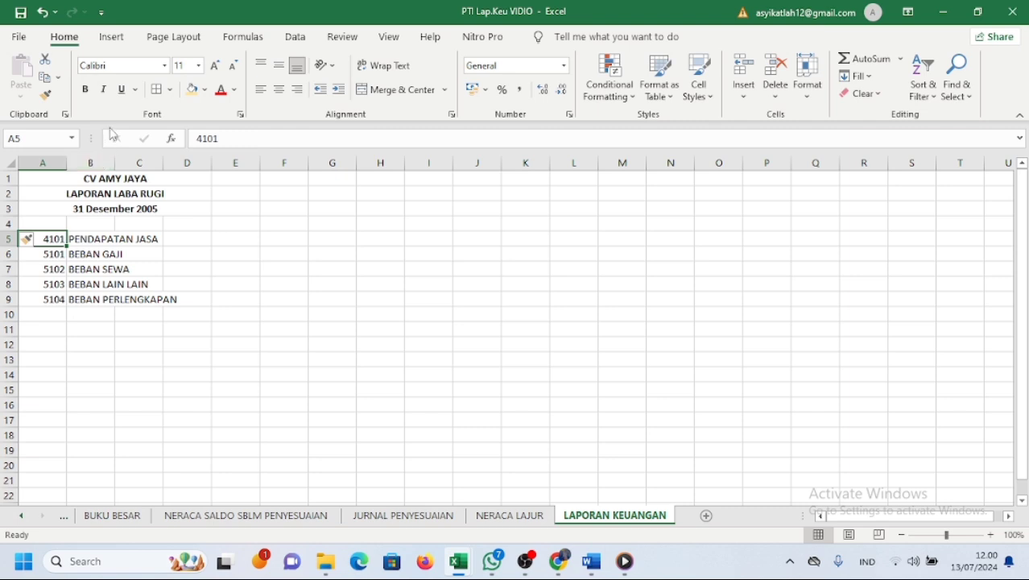
{"action": "left_click", "coordinate": [105, 164]}
{"action": "left_click_drag", "start_coordinate": [115, 163], "coordinate": [213, 176]}
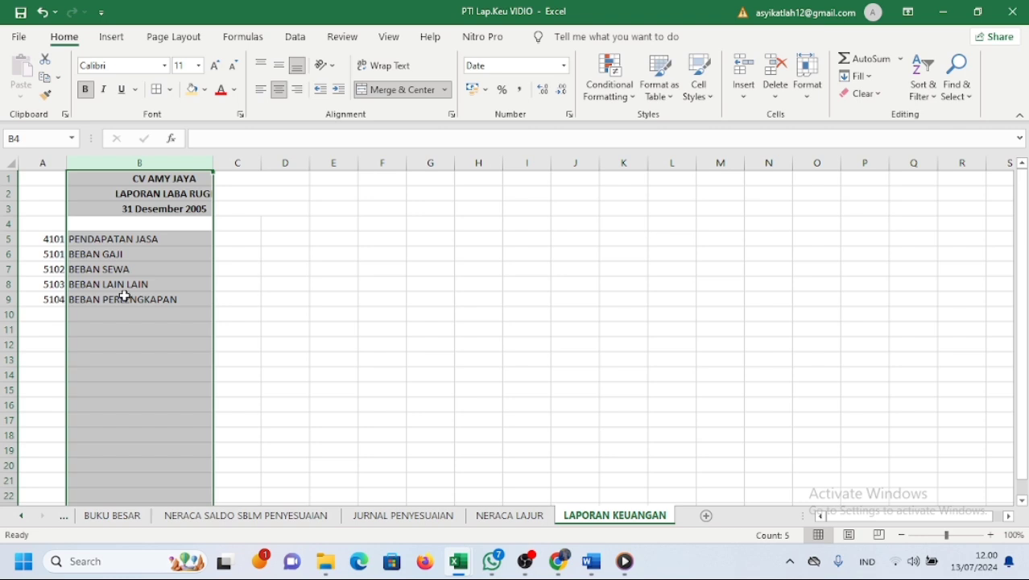
{"action": "left_click", "coordinate": [91, 344]}
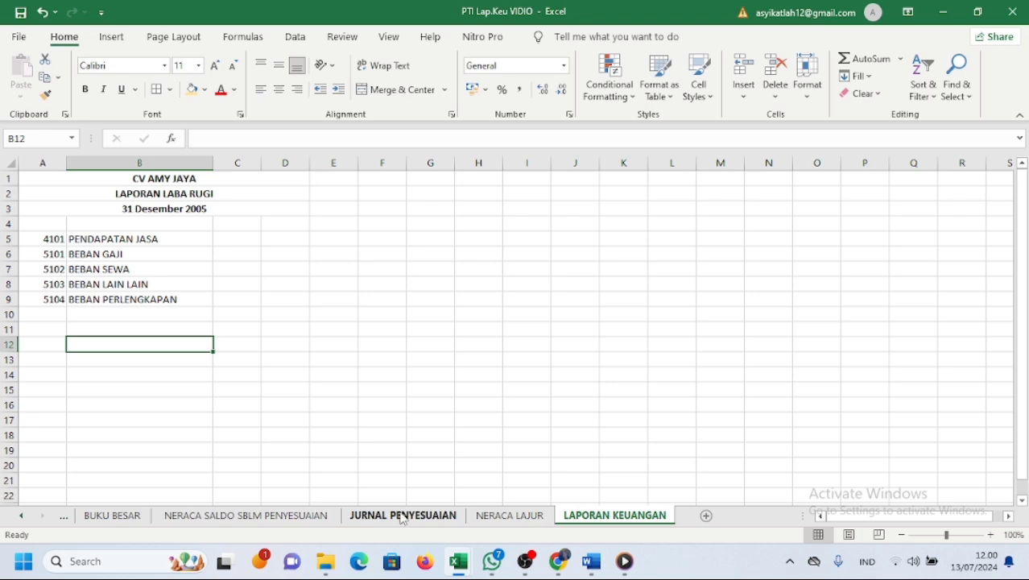
- Copy the LABA RUGI debit and credit amounts I17:J21 from NERACA LAJUR and paste them as links at C5 of LAPORAN KEUANGAN
{"action": "left_click", "coordinate": [493, 516]}
{"action": "left_click", "coordinate": [697, 342]}
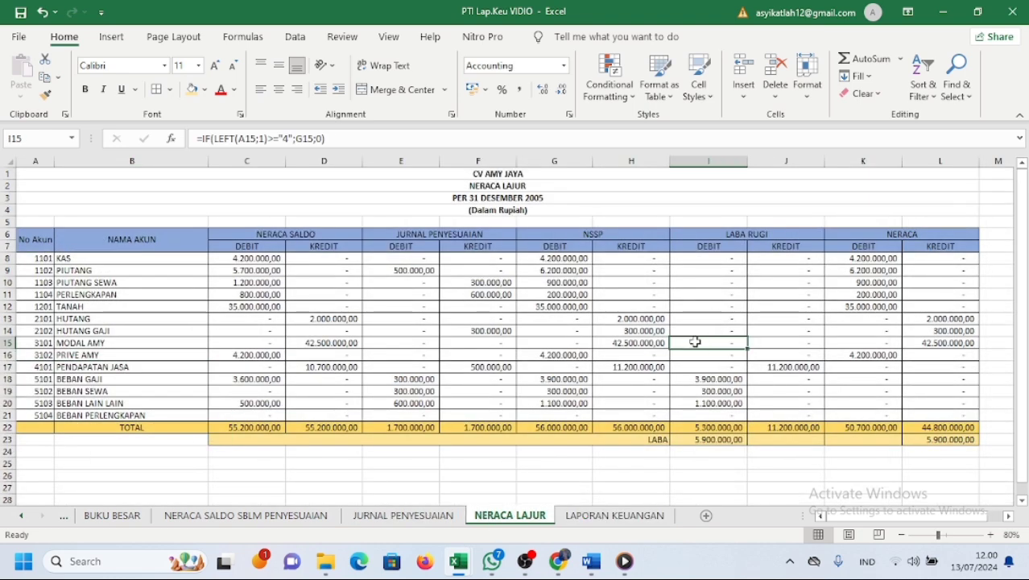
{"action": "left_click", "coordinate": [722, 367]}
{"action": "left_click_drag", "start_coordinate": [723, 367], "coordinate": [768, 412]}
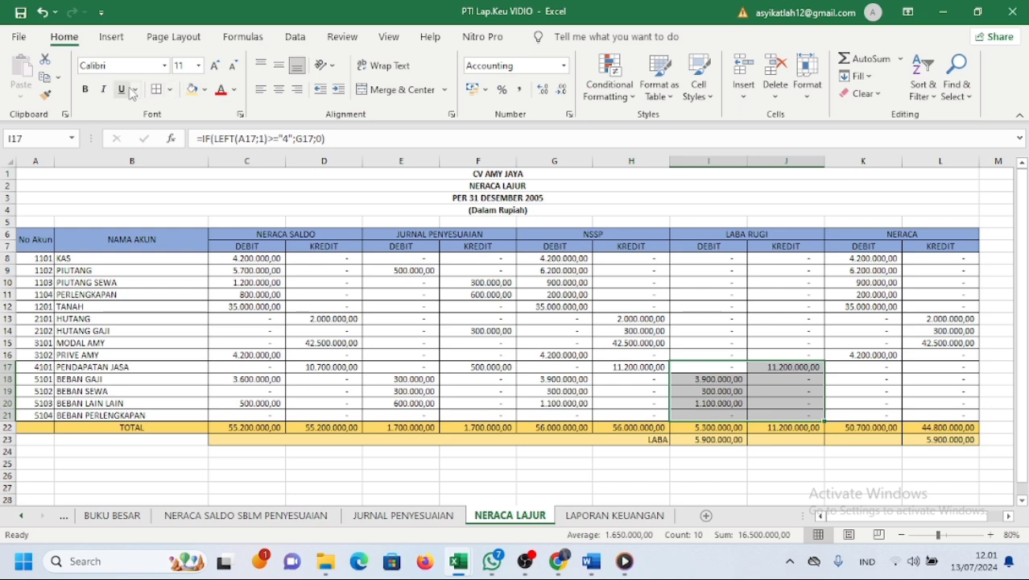
{"action": "left_click", "coordinate": [44, 78]}
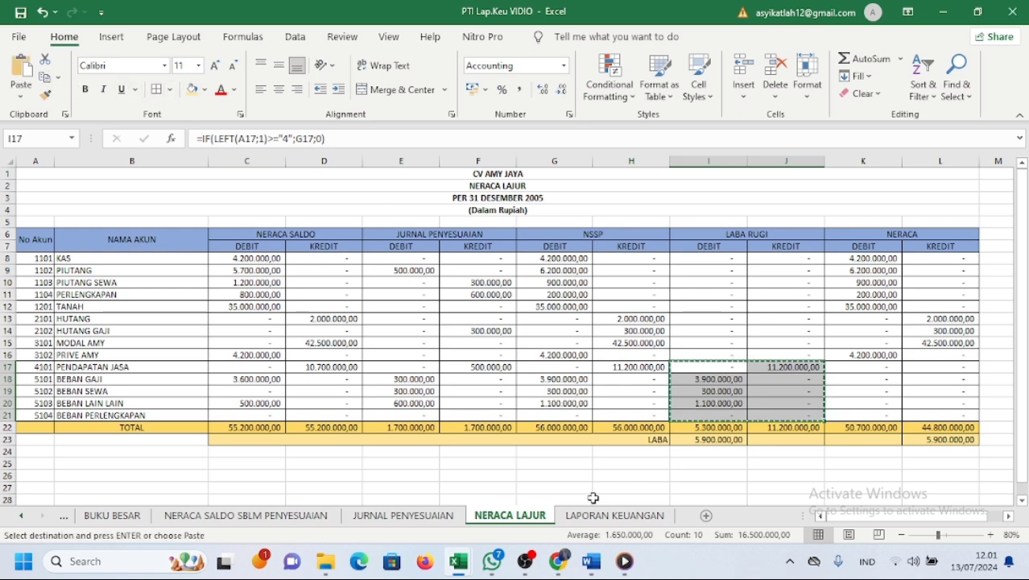
{"action": "left_click", "coordinate": [605, 515]}
{"action": "left_click", "coordinate": [236, 237]}
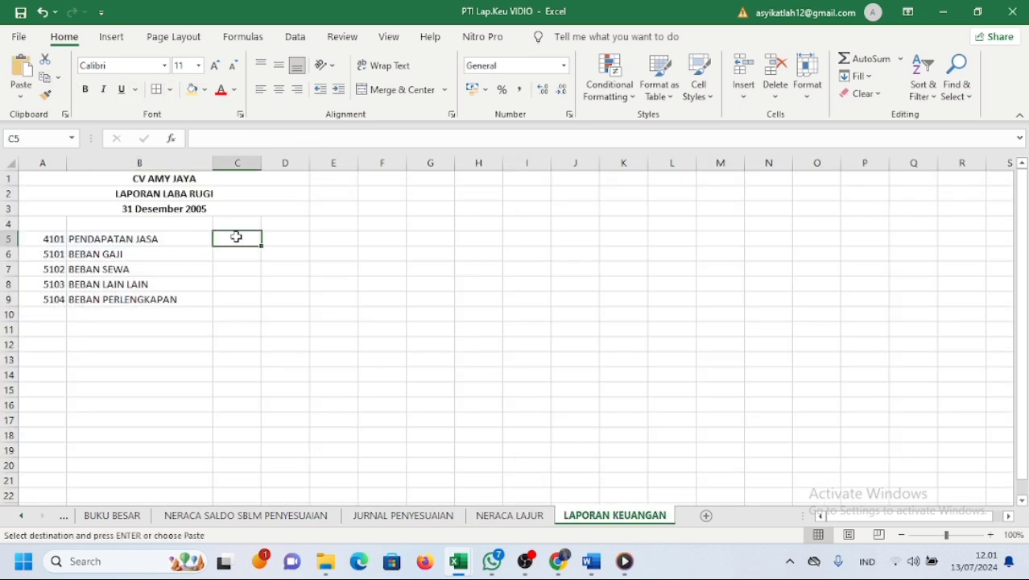
{"action": "left_click", "coordinate": [27, 97]}
{"action": "left_click", "coordinate": [44, 253]}
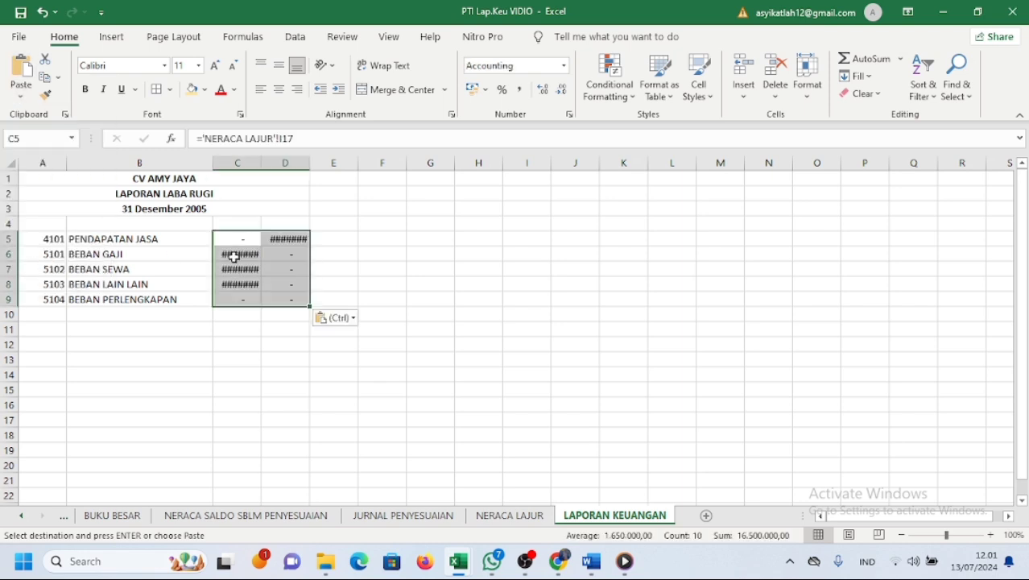
- Widen columns C and D so the linked amounts fit fully inside their cells
{"action": "left_click_drag", "start_coordinate": [259, 160], "coordinate": [386, 173]}
{"action": "left_click", "coordinate": [318, 156]}
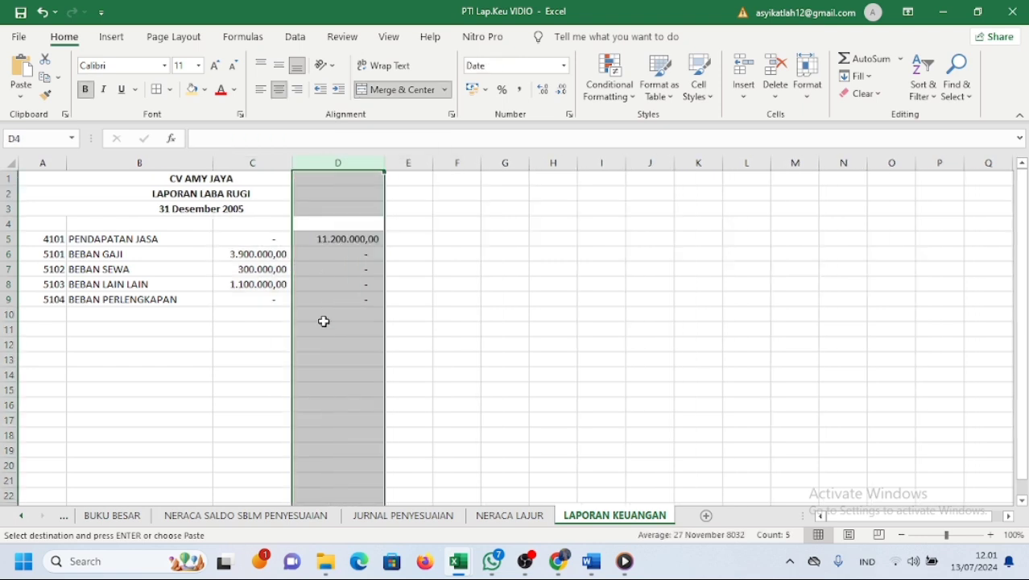
{"action": "left_click", "coordinate": [280, 161]}
{"action": "left_click_drag", "start_coordinate": [295, 166], "coordinate": [299, 166]}
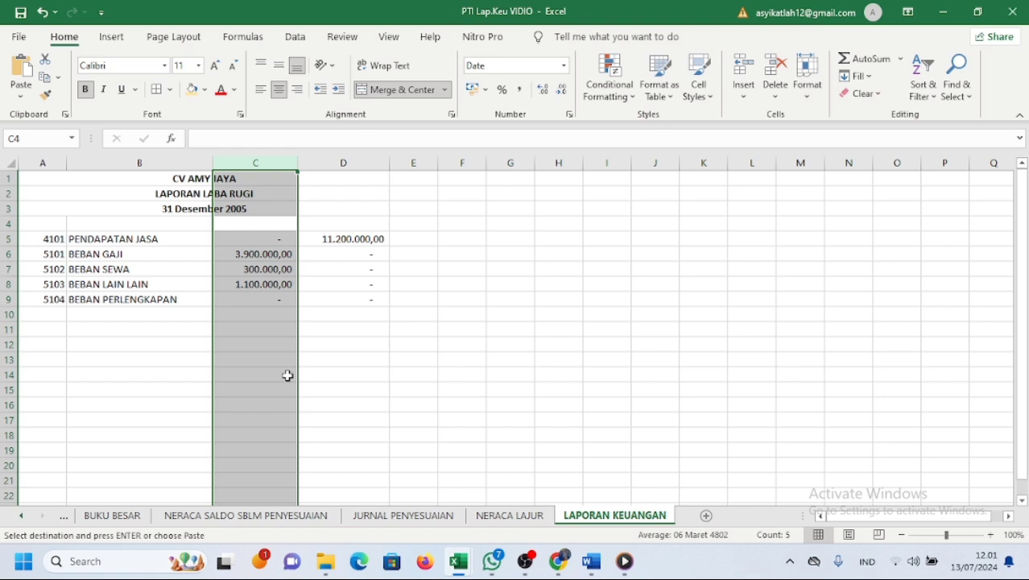
{"action": "left_click", "coordinate": [288, 375]}
{"action": "left_click", "coordinate": [286, 162]}
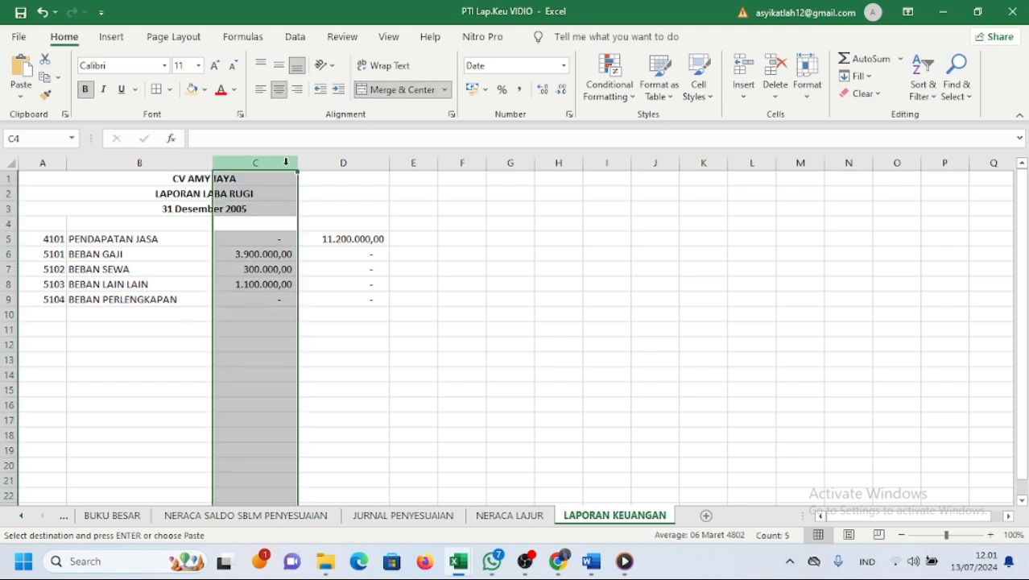
{"action": "left_click_drag", "start_coordinate": [295, 163], "coordinate": [306, 164]}
- Clear the empty linked amounts beside the four expense accounts in D6:D9
{"action": "left_click", "coordinate": [354, 254]}
{"action": "key", "text": "ctrl+v"}
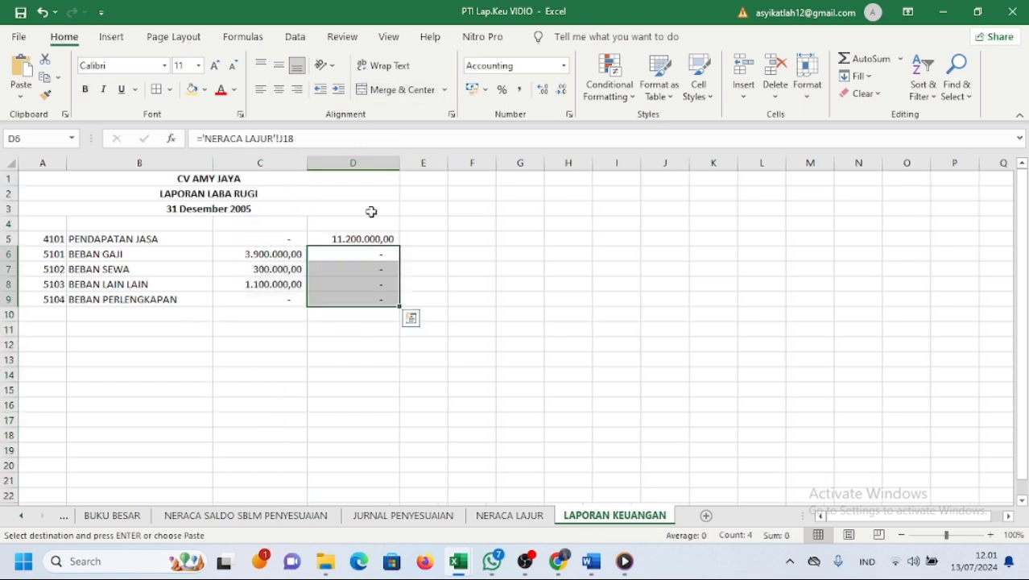
{"action": "key", "text": "BackSpace"}
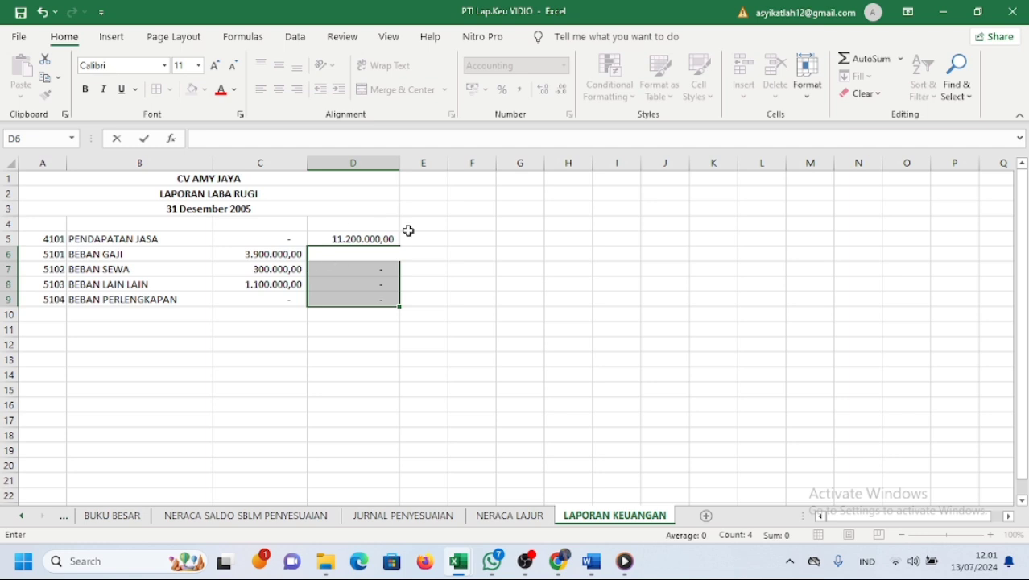
{"action": "left_click", "coordinate": [428, 281]}
{"action": "left_click", "coordinate": [353, 270]}
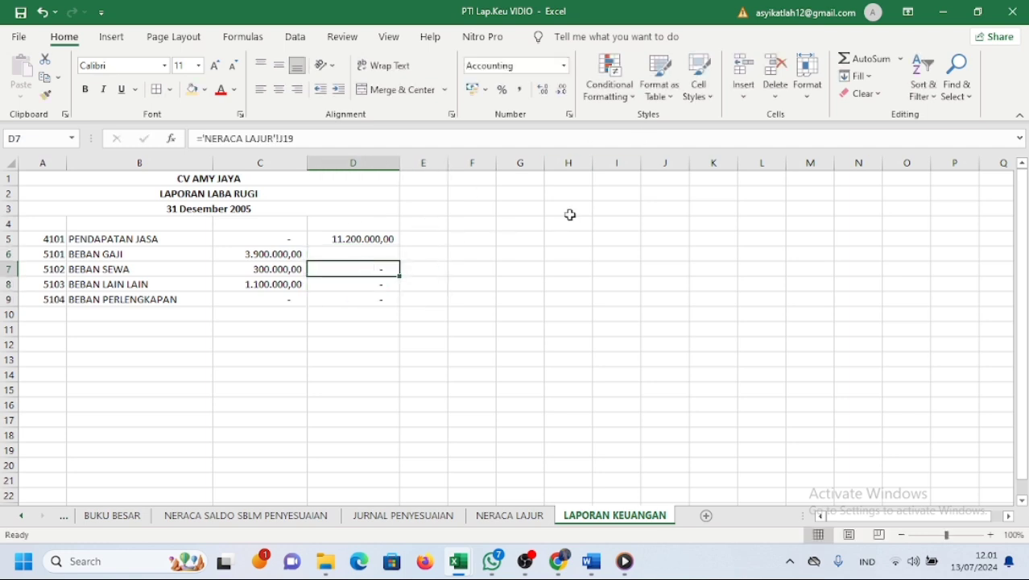
{"action": "left_click", "coordinate": [775, 66]}
{"action": "double_click", "coordinate": [391, 269]}
{"action": "left_click", "coordinate": [393, 285]}
{"action": "key", "text": "BackSpace"}
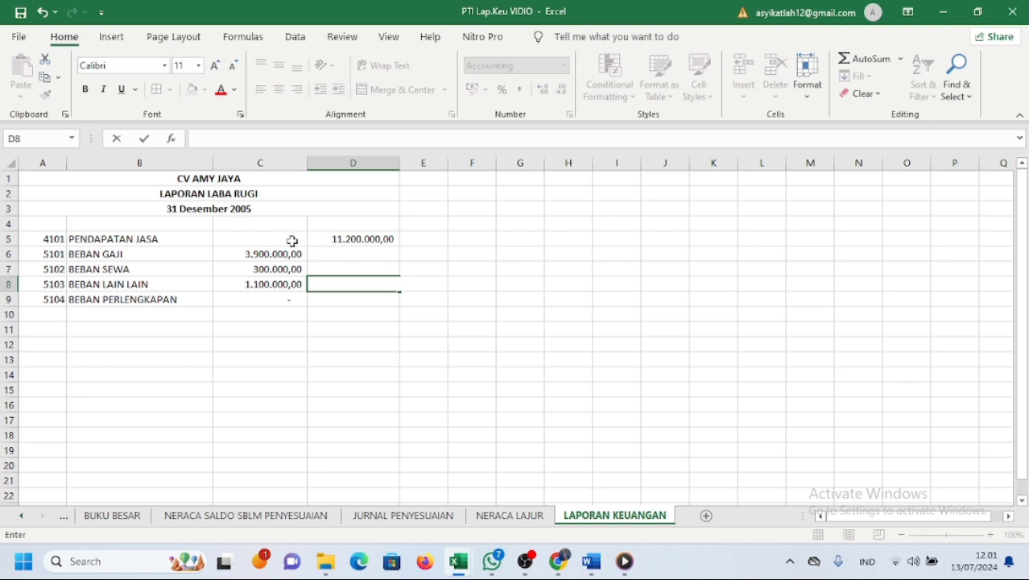
- Clear C5 and move the PENDAPATAN JASA amount from D5 into it
{"action": "left_click", "coordinate": [291, 240]}
{"action": "key", "text": "BackSpace"}
{"action": "left_click", "coordinate": [331, 279]}
{"action": "key", "text": "Up"}
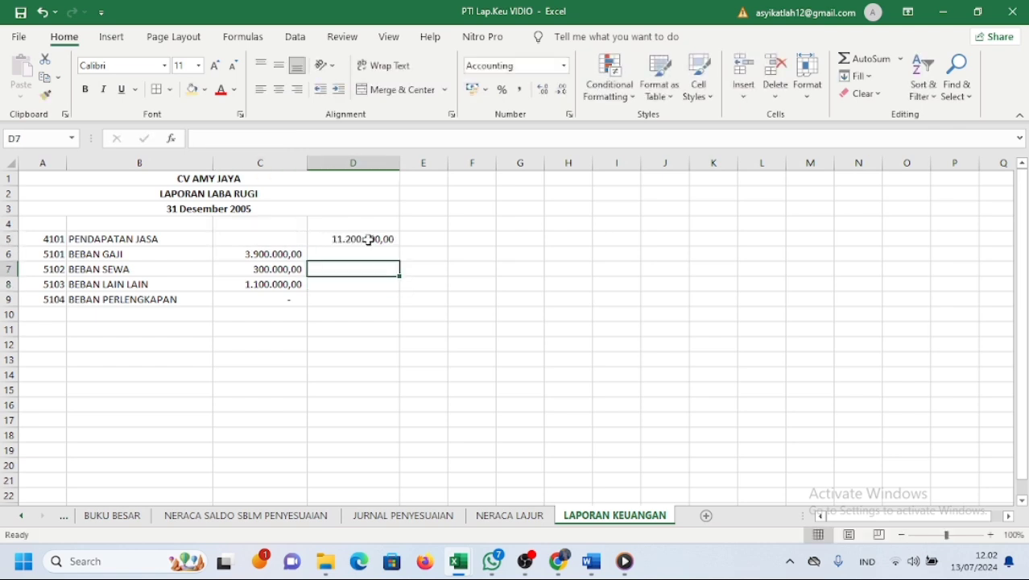
{"action": "left_click", "coordinate": [370, 240]}
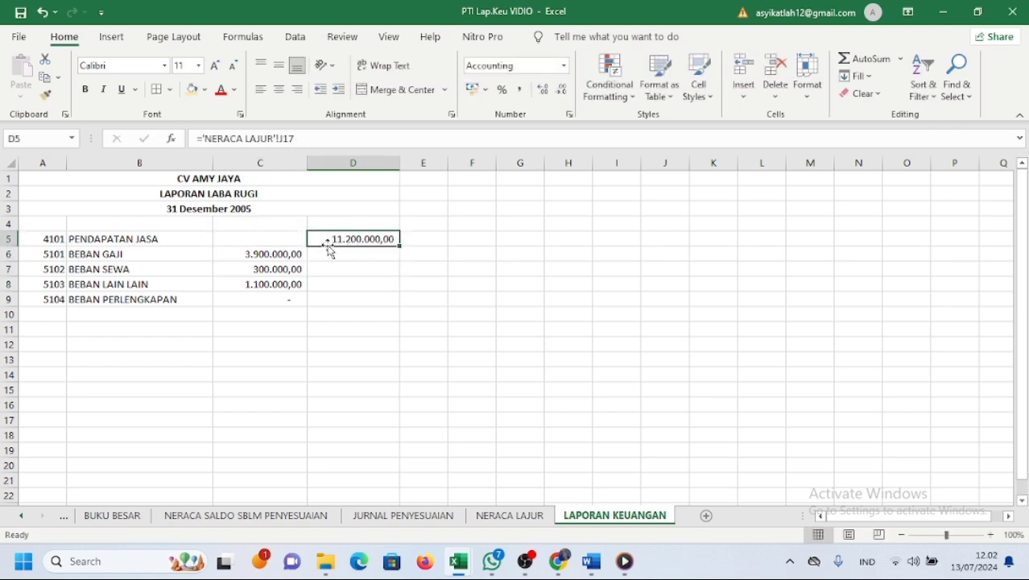
{"action": "left_click_drag", "start_coordinate": [364, 252], "coordinate": [274, 251]}
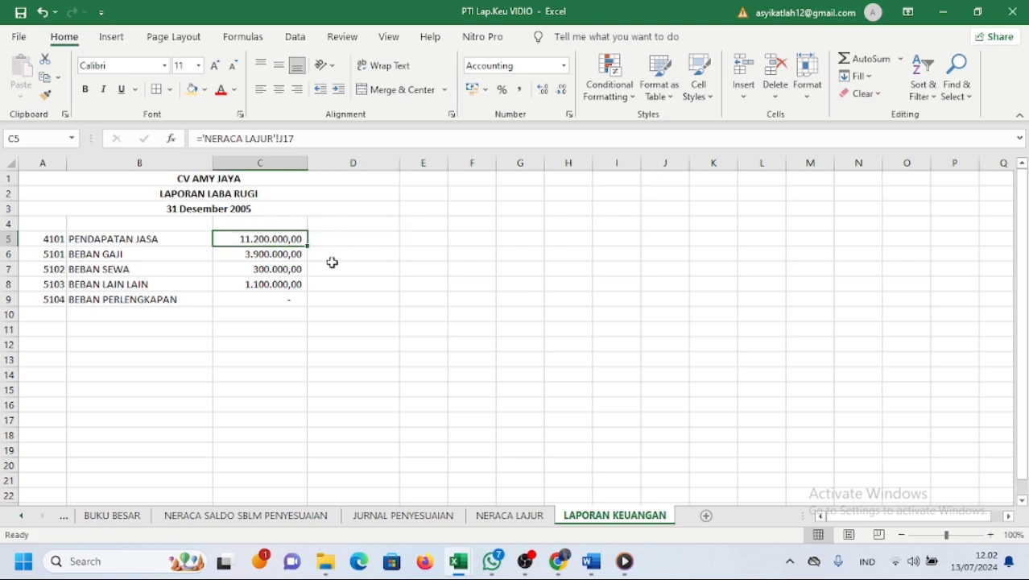
- Insert three blank rows between PENDAPATAN JASA and BEBAN GAJI
{"action": "left_click", "coordinate": [10, 254]}
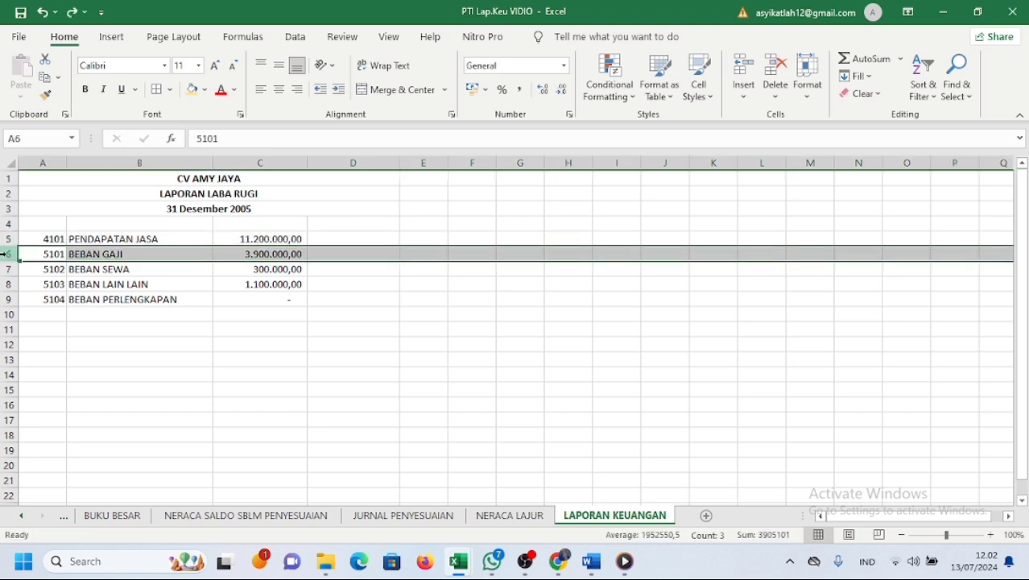
{"action": "right_click", "coordinate": [12, 256]}
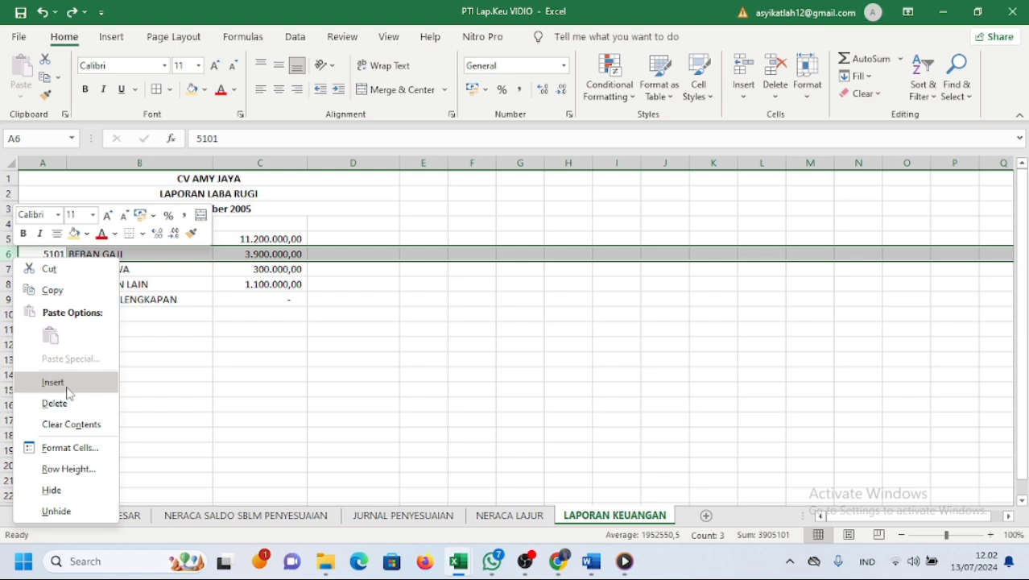
{"action": "left_click", "coordinate": [53, 382]}
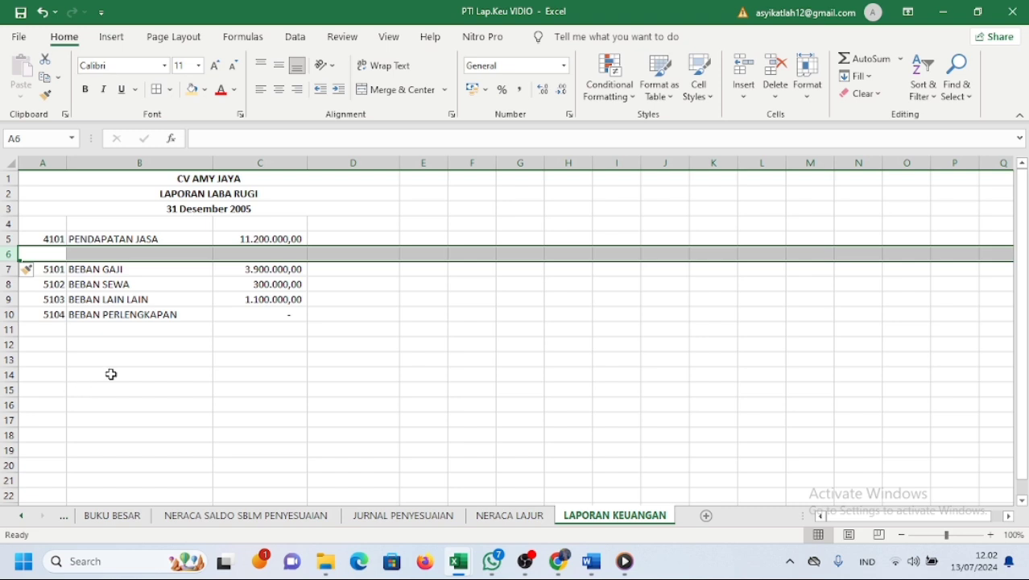
{"action": "key", "text": "ctrl+shift+plus"}
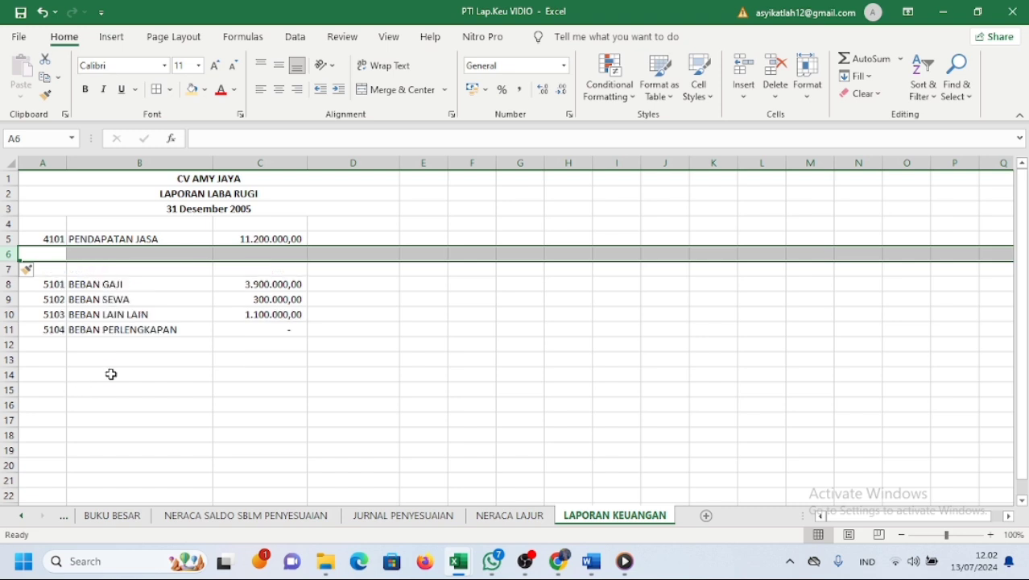
{"action": "key", "text": "ctrl+shift+plus"}
- Enter the heading PENDAPATAN in A4, above the PENDAPATAN JASA account
{"action": "left_click", "coordinate": [40, 222]}
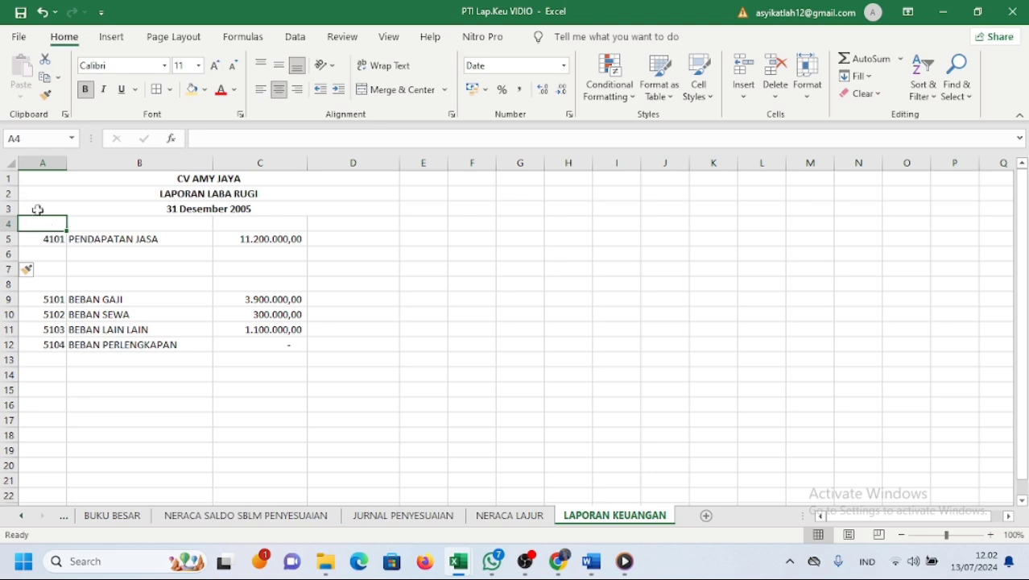
{"action": "double_click", "coordinate": [38, 222]}
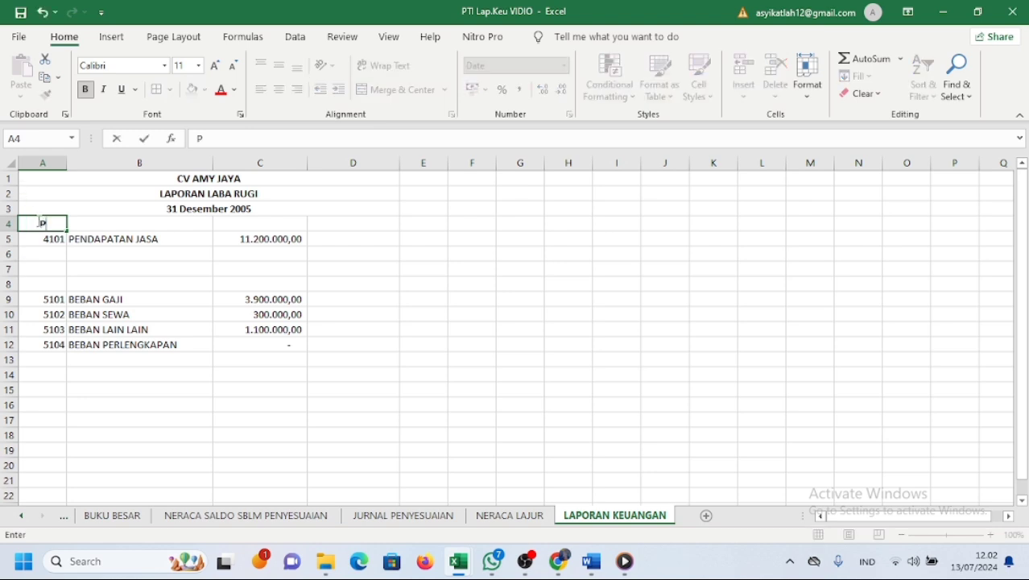
{"action": "type", "text": "PENDAPATAN"}
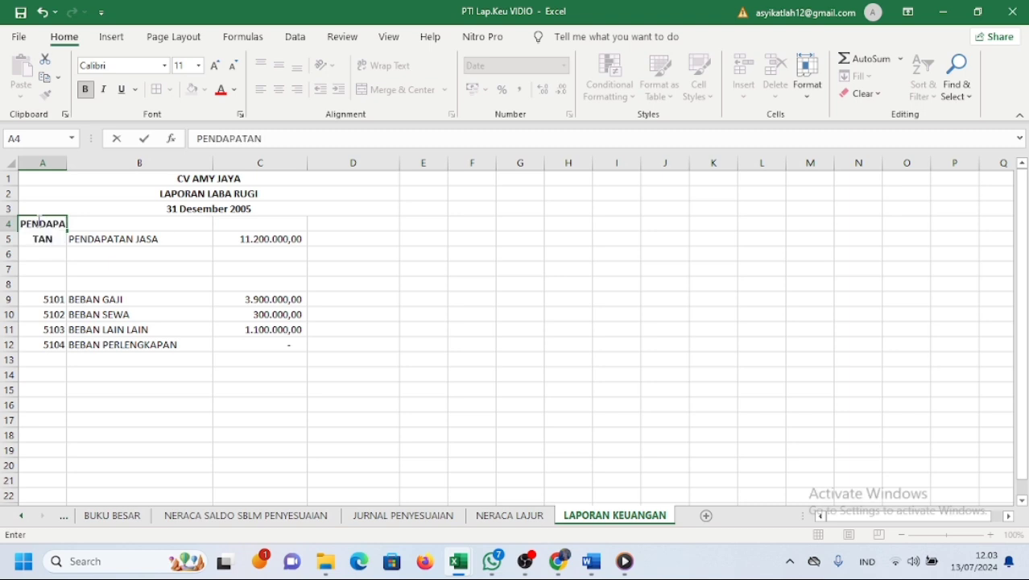
{"action": "key", "text": "Return"}
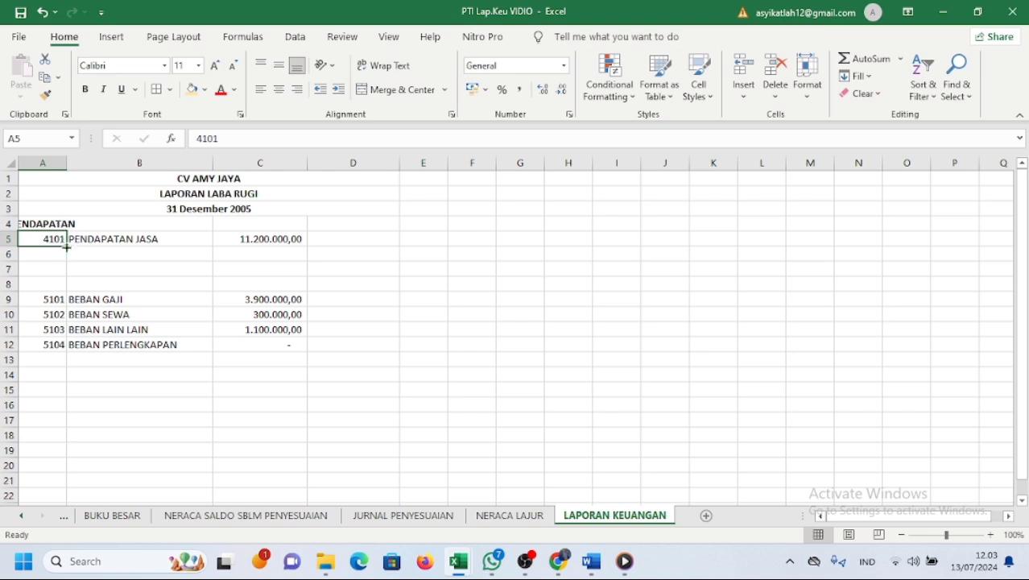
- Add a bold, left-aligned TOTAL PENDAPATAN label merged across A6:B6, and left-align the PENDAPATAN heading
{"action": "double_click", "coordinate": [50, 253]}
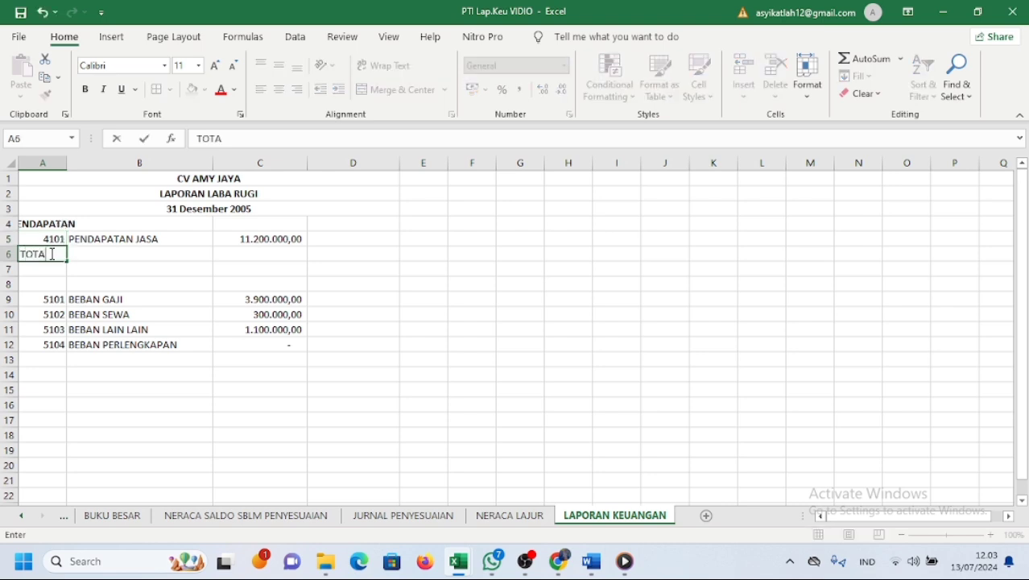
{"action": "type", "text": "TOTAL PENDAPATAN"}
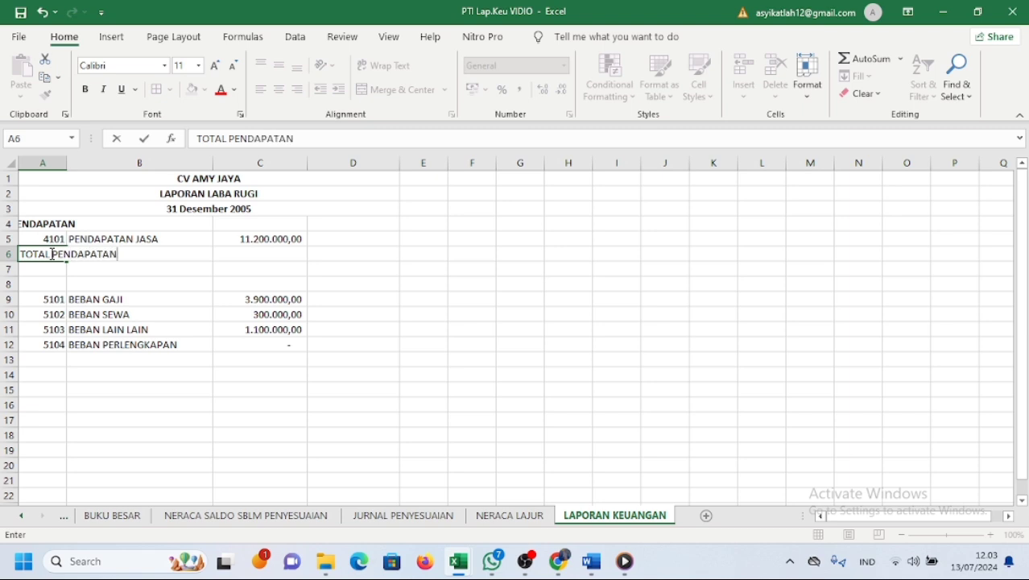
{"action": "key", "text": "Return"}
{"action": "left_click", "coordinate": [49, 254]}
{"action": "left_click", "coordinate": [85, 90]}
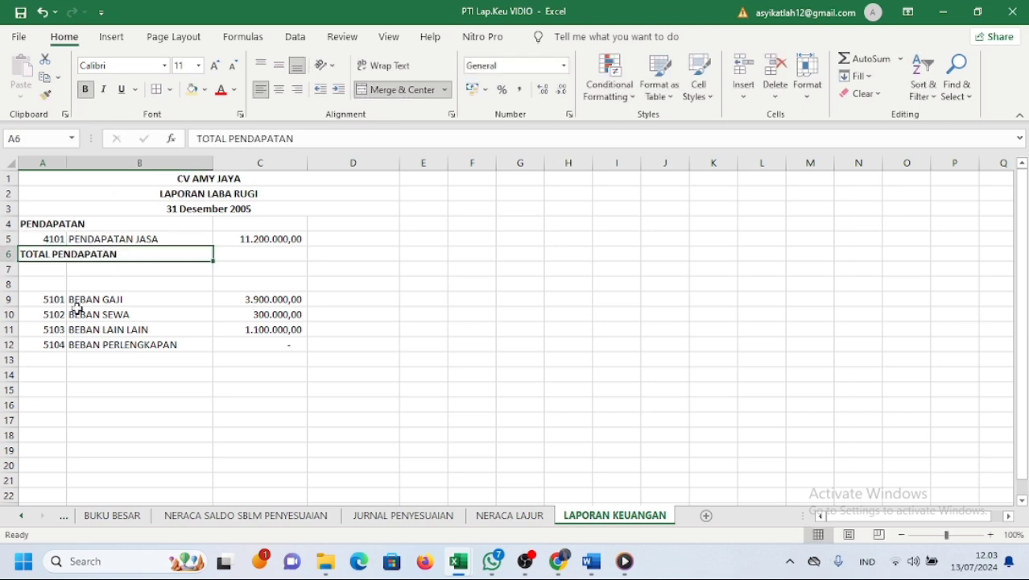
- Enter the heading BEBAN in A8 and the label TOTAL BEBAN in A13, both in bold
{"action": "double_click", "coordinate": [45, 285]}
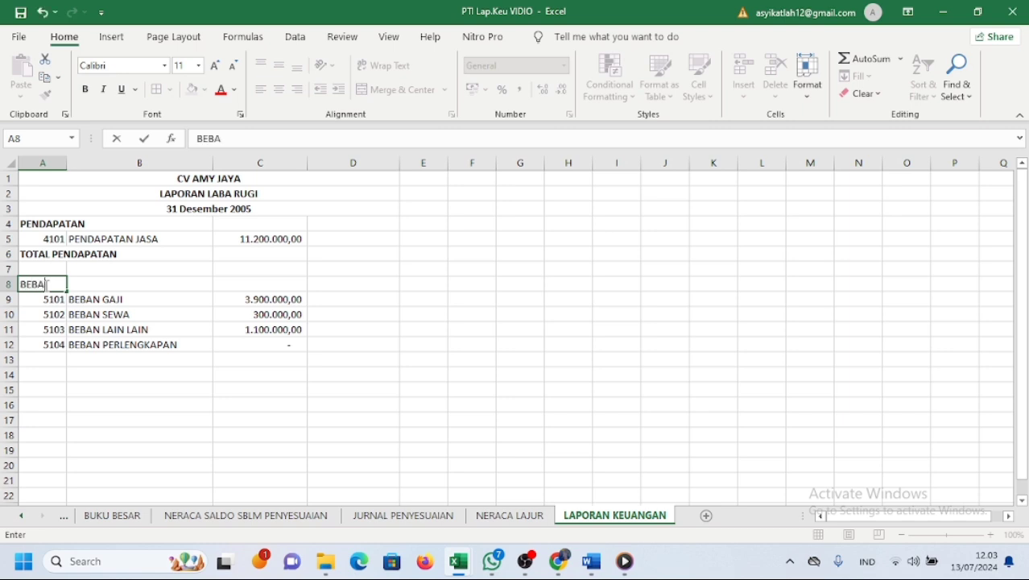
{"action": "left_click", "coordinate": [84, 89]}
{"action": "double_click", "coordinate": [45, 361]}
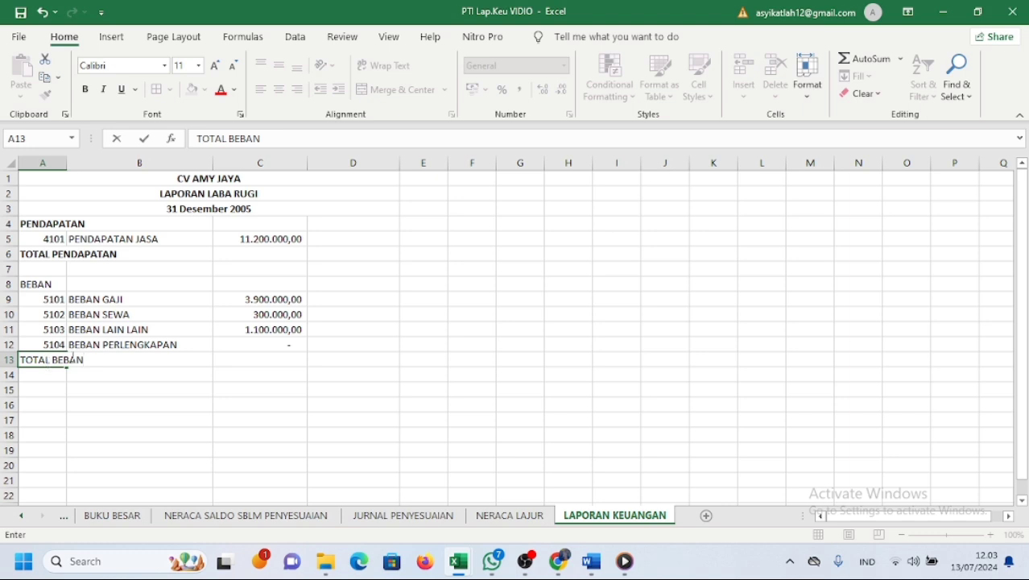
{"action": "left_click_drag", "start_coordinate": [33, 283], "coordinate": [71, 284]}
{"action": "left_click", "coordinate": [84, 90]}
{"action": "left_click_drag", "start_coordinate": [51, 360], "coordinate": [85, 360]}
{"action": "left_click", "coordinate": [84, 90]}
- Enter the label LABA BERSIH in A15 and make it bold
{"action": "left_click", "coordinate": [176, 408]}
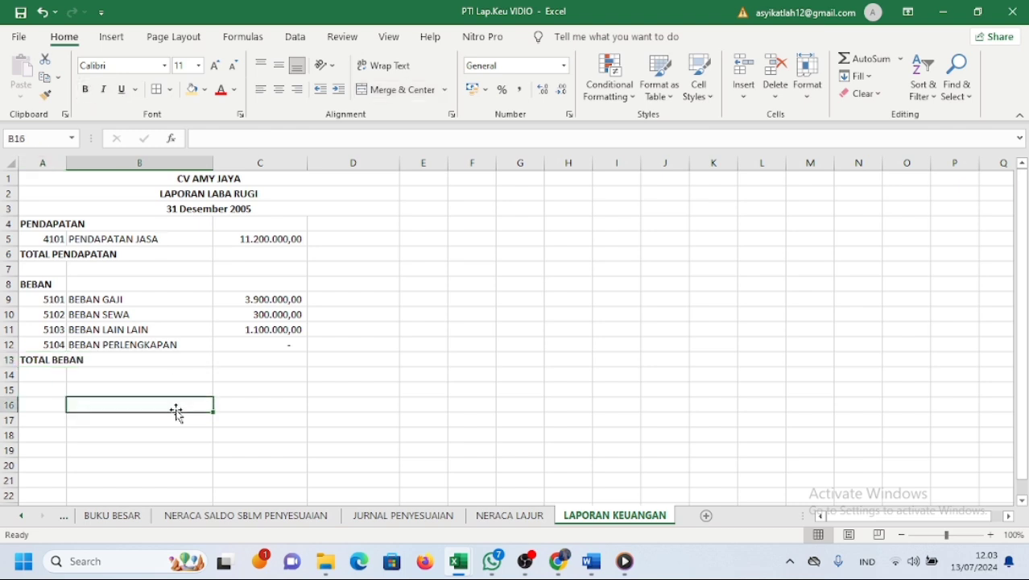
{"action": "left_click", "coordinate": [43, 394]}
{"action": "double_click", "coordinate": [44, 391]}
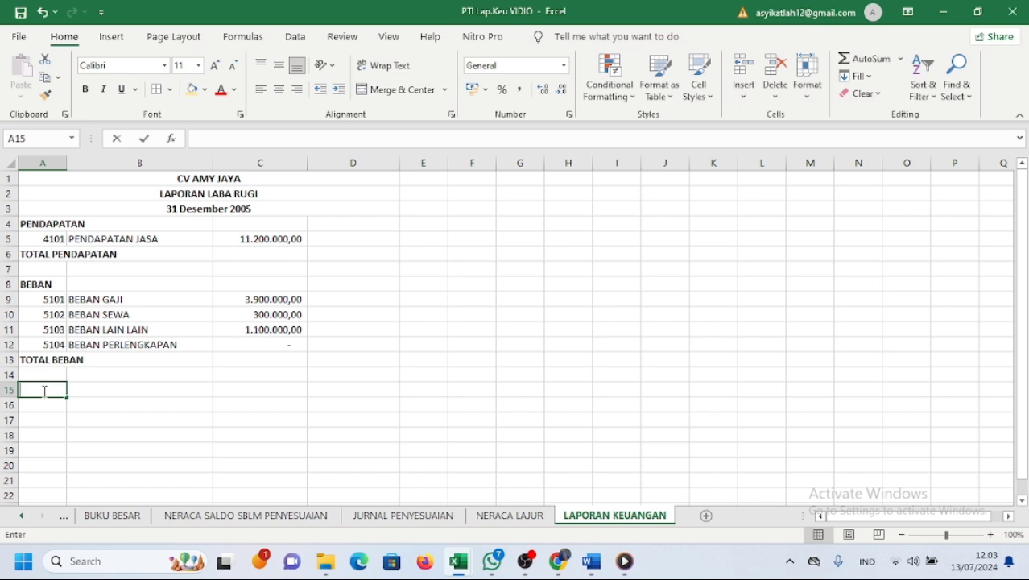
{"action": "type", "text": "LABA BERSIH"}
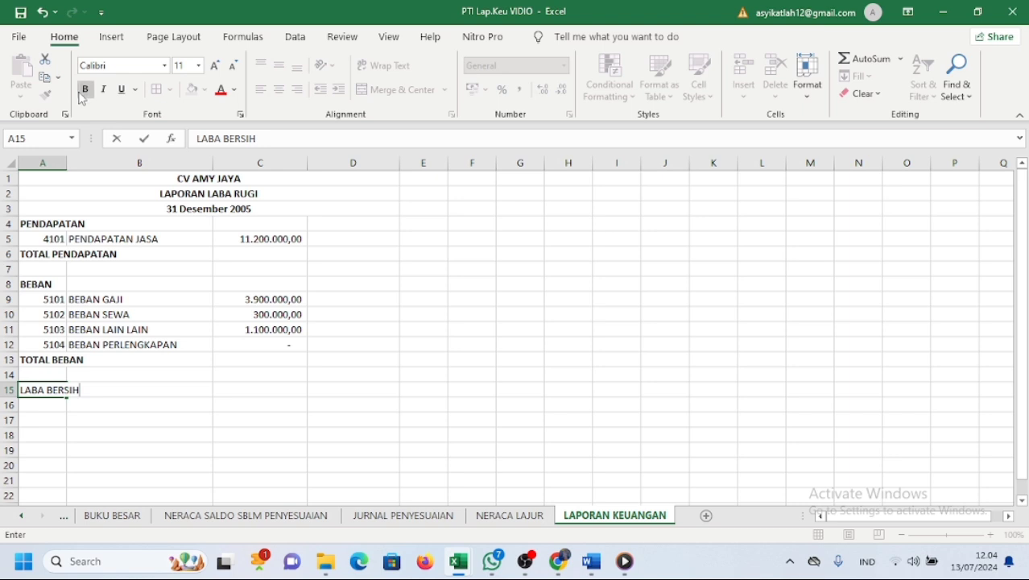
{"action": "left_click", "coordinate": [38, 388]}
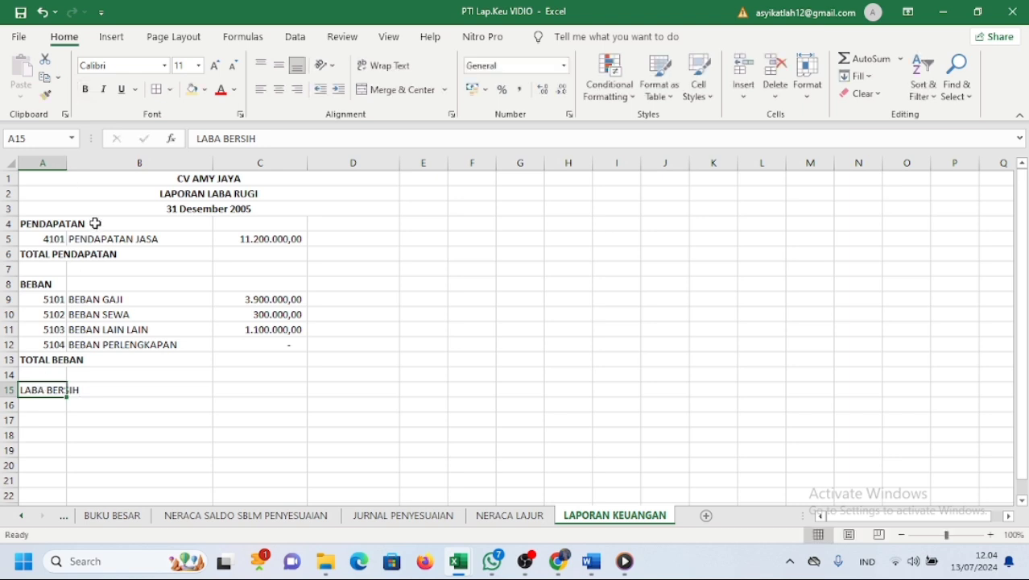
{"action": "left_click", "coordinate": [84, 89]}
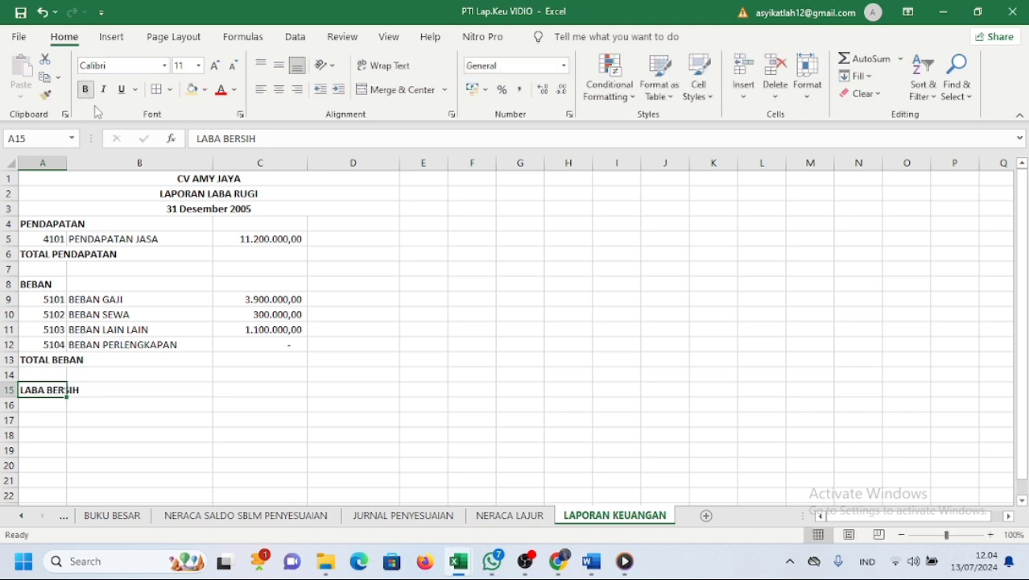
{"action": "left_click", "coordinate": [104, 410]}
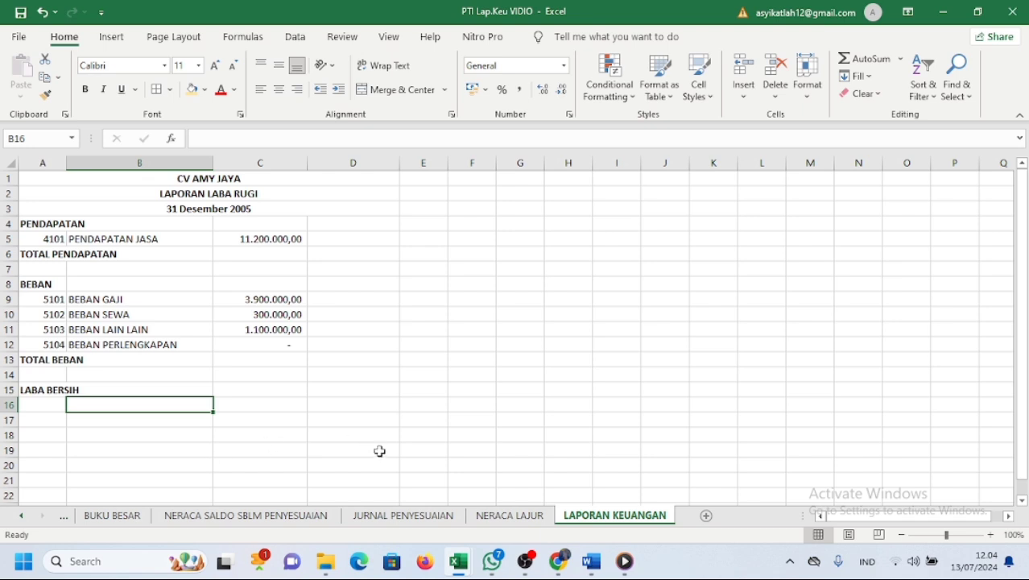
- Total the expense amounts from column C with a SUM formula in D13 on the TOTAL BEBAN row
{"action": "left_click", "coordinate": [353, 360]}
{"action": "type", "text": "="}
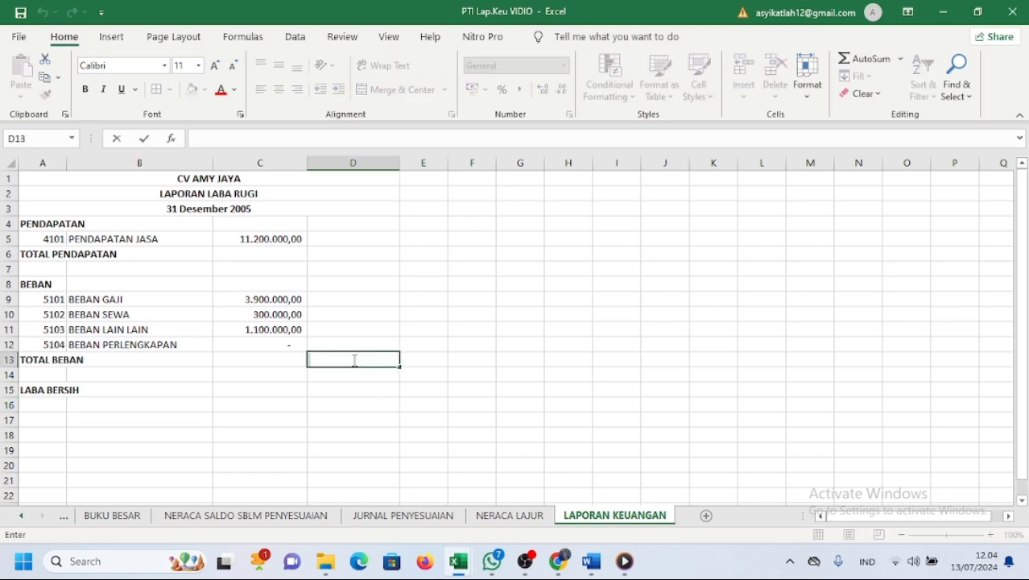
{"action": "type", "text": "="}
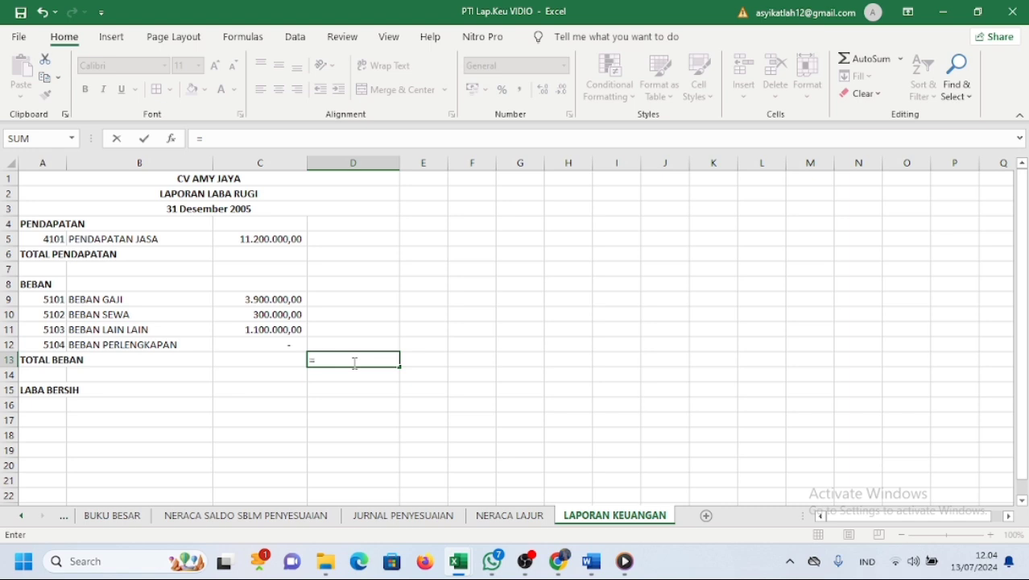
{"action": "type", "text": "SU"}
{"action": "left_click", "coordinate": [354, 401]}
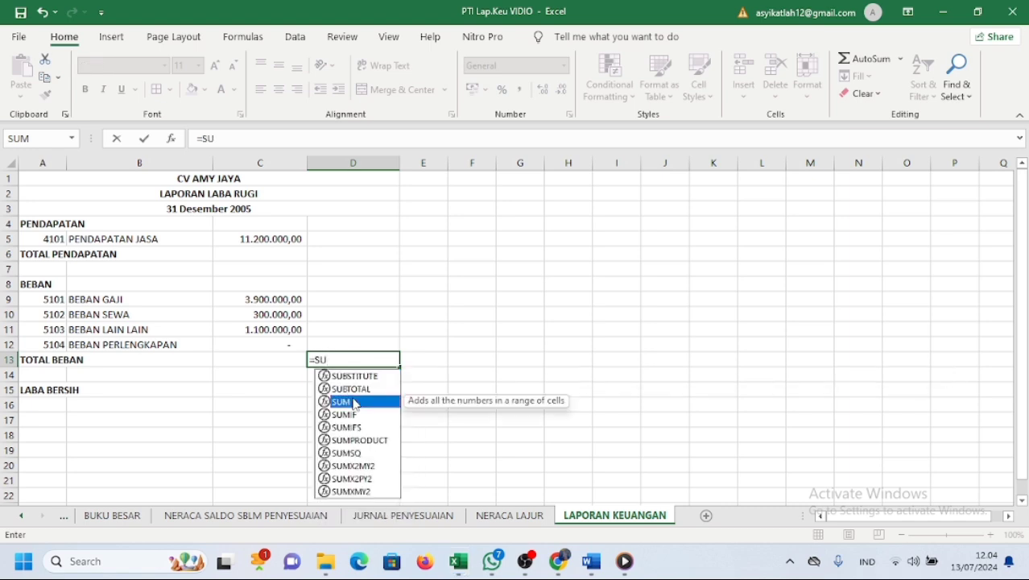
{"action": "left_click", "coordinate": [379, 364]}
{"action": "type", "text": "M"}
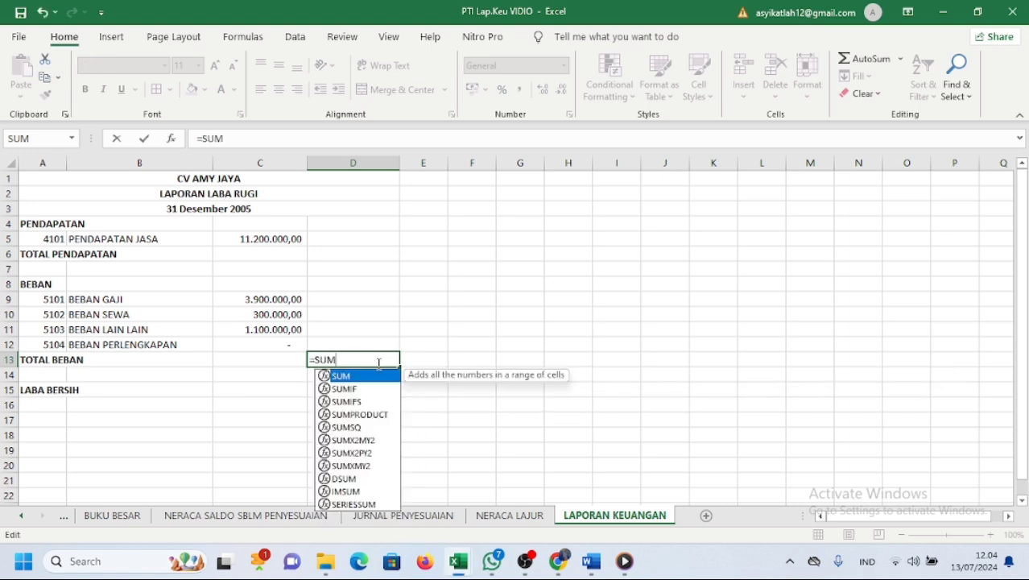
{"action": "type", "text": "("}
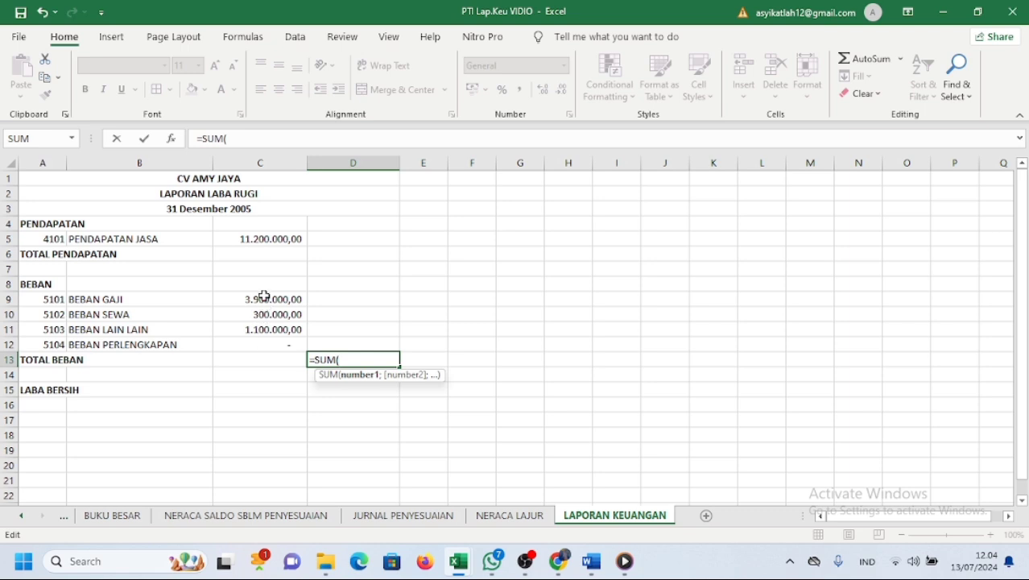
{"action": "left_click_drag", "start_coordinate": [264, 299], "coordinate": [269, 326]}
{"action": "key", "text": "Return"}
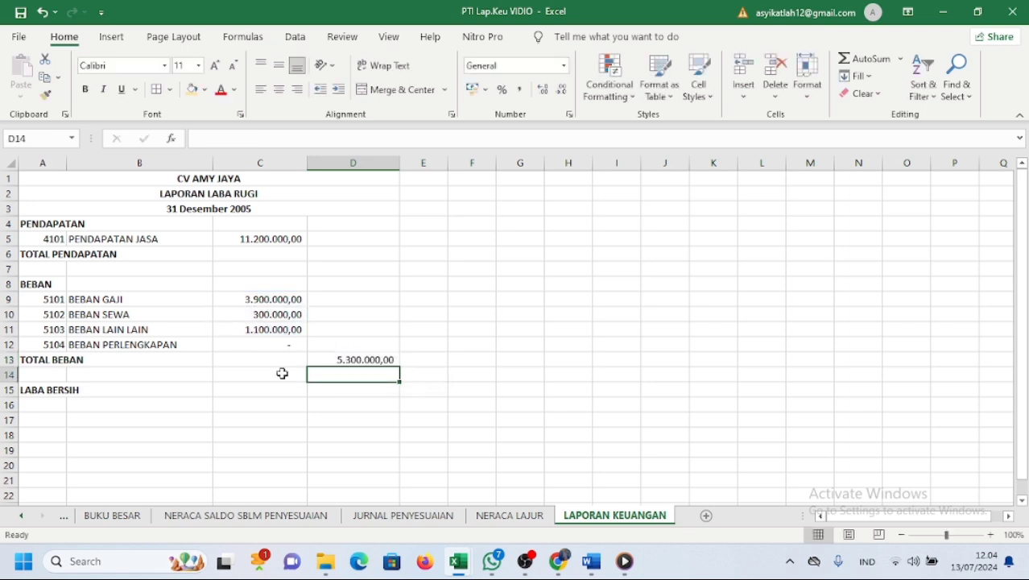
- Total the revenue from C5 with a SUM formula in D6 on the TOTAL PENDAPATAN row
{"action": "double_click", "coordinate": [335, 254]}
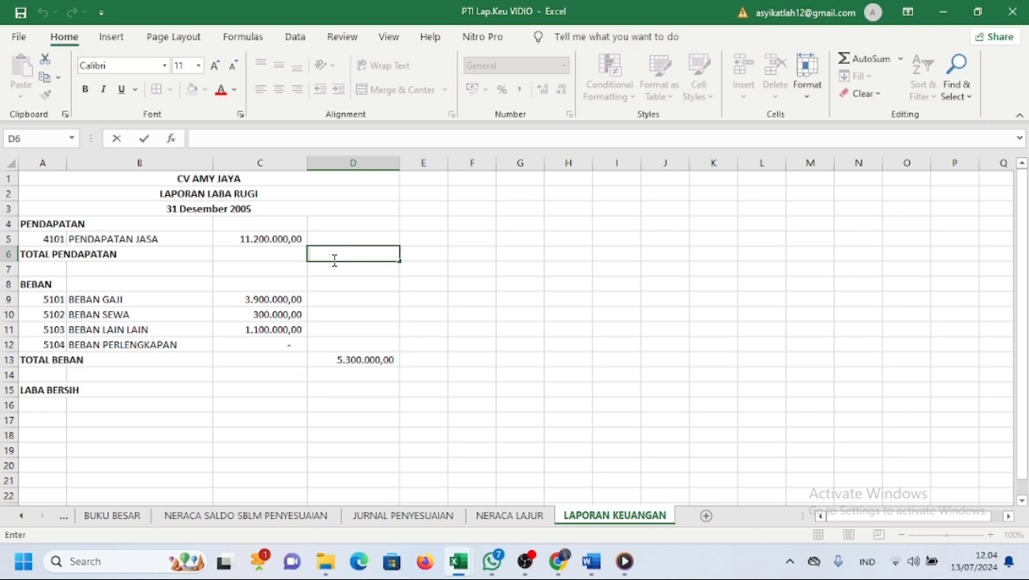
{"action": "type", "text": "=SU"}
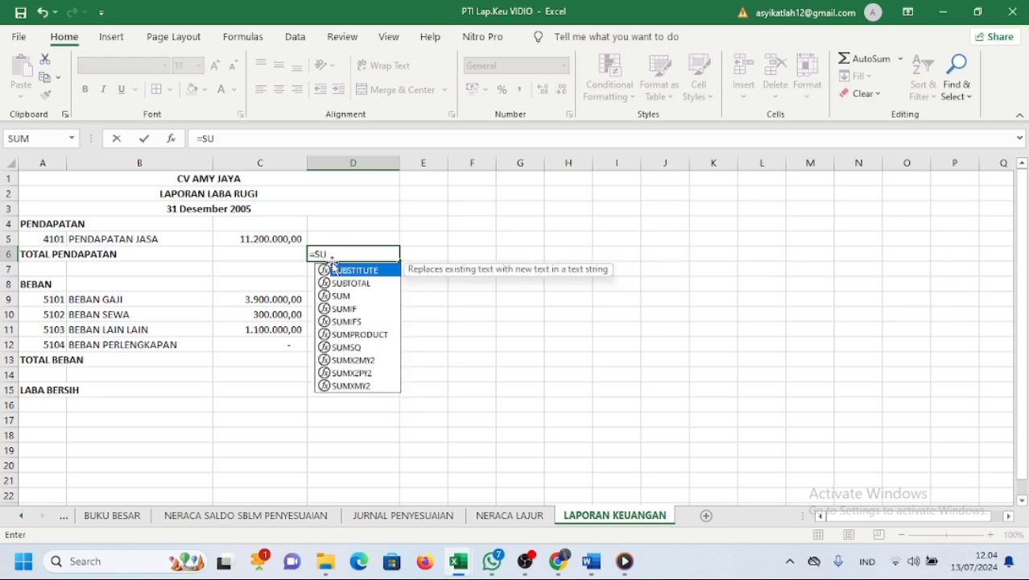
{"action": "double_click", "coordinate": [357, 297]}
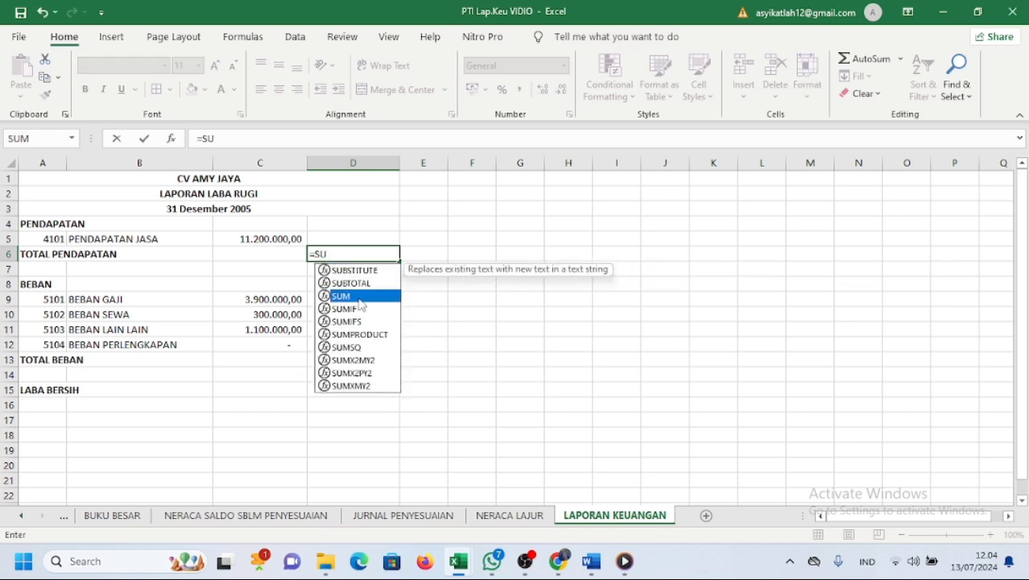
{"action": "left_click", "coordinate": [260, 241]}
{"action": "key", "text": "Return"}
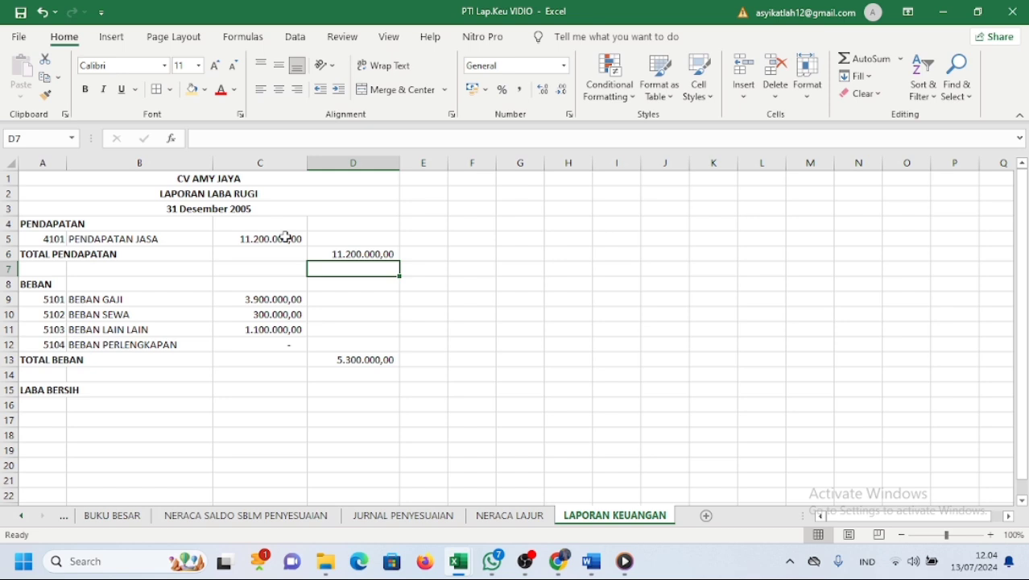
- Add a bottom border beneath the TOTAL BEBAN amount in D13
{"action": "left_click", "coordinate": [375, 361]}
{"action": "left_click", "coordinate": [170, 89]}
{"action": "left_click", "coordinate": [296, 238]}
{"action": "left_click", "coordinate": [344, 375]}
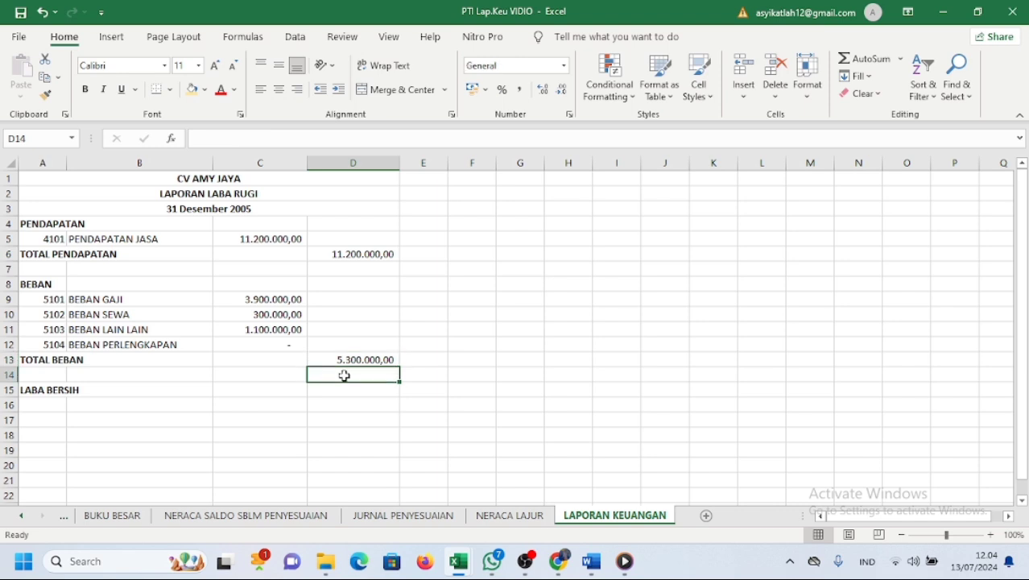
- Calculate the net profit in D15 on the LABA BERSIH row with the formula =D6-D13
{"action": "left_click", "coordinate": [377, 390]}
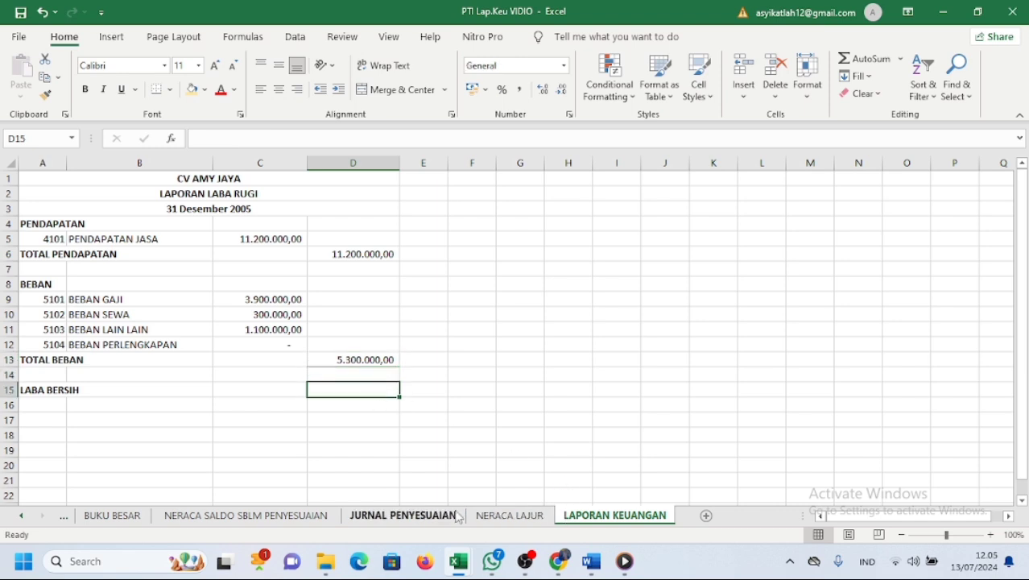
{"action": "left_click", "coordinate": [510, 515]}
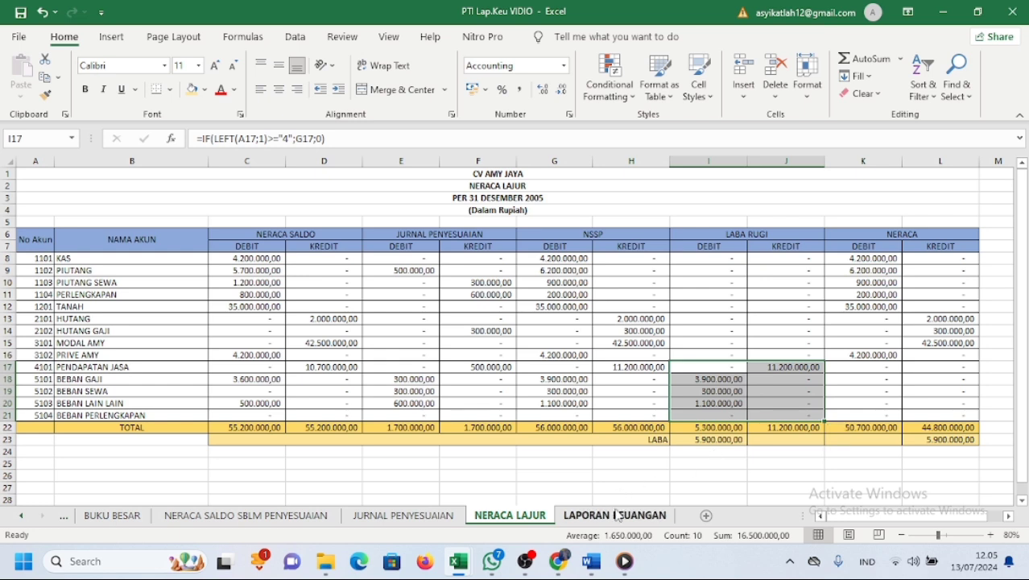
{"action": "left_click", "coordinate": [618, 516]}
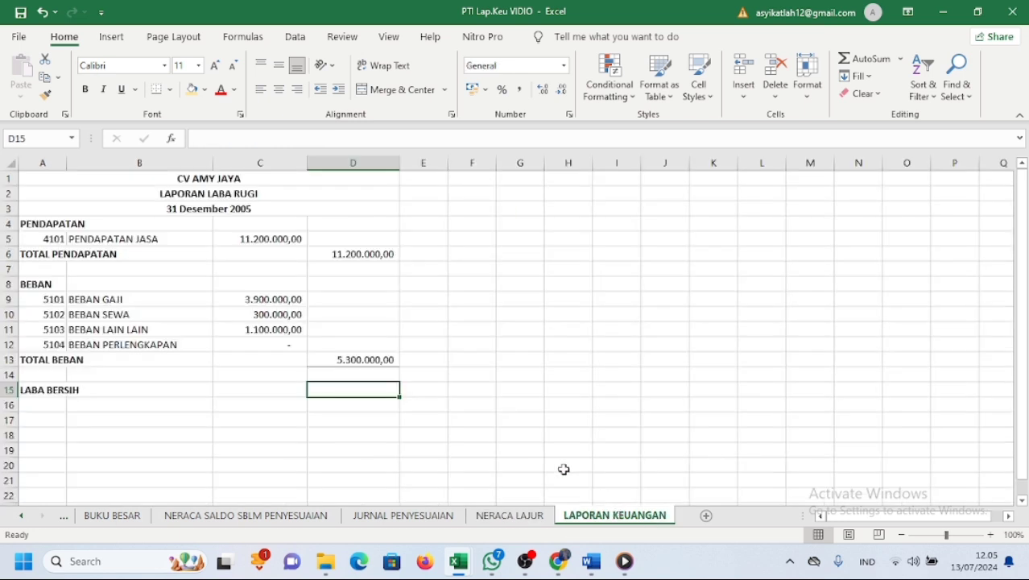
{"action": "double_click", "coordinate": [355, 391]}
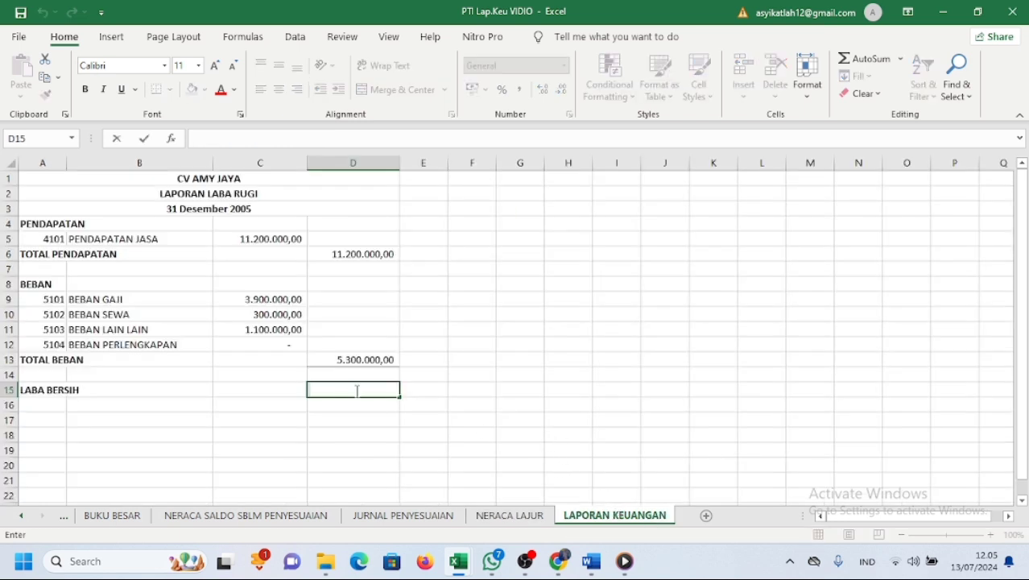
{"action": "type", "text": "="}
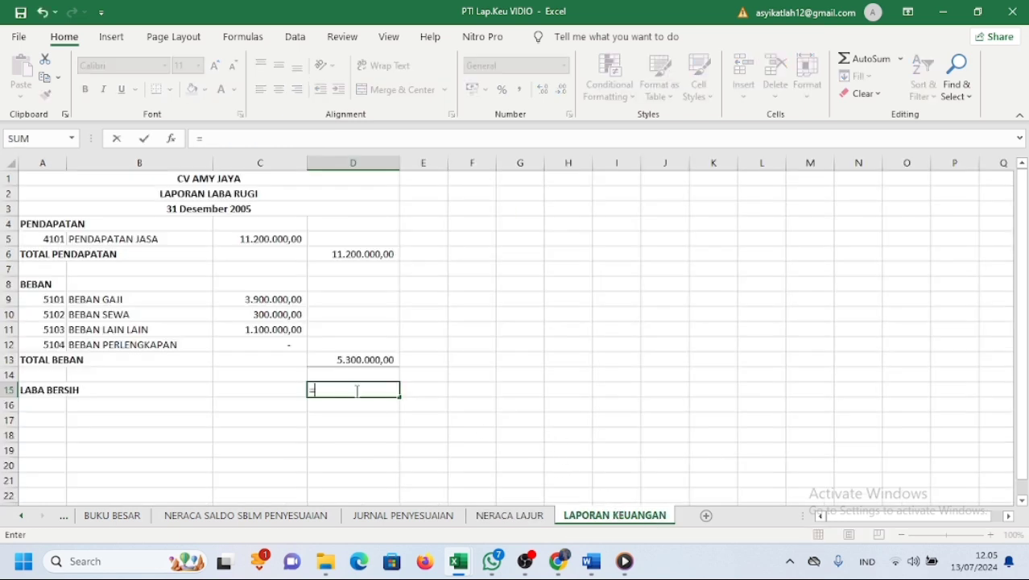
{"action": "left_click", "coordinate": [371, 249]}
{"action": "type", "text": "-"}
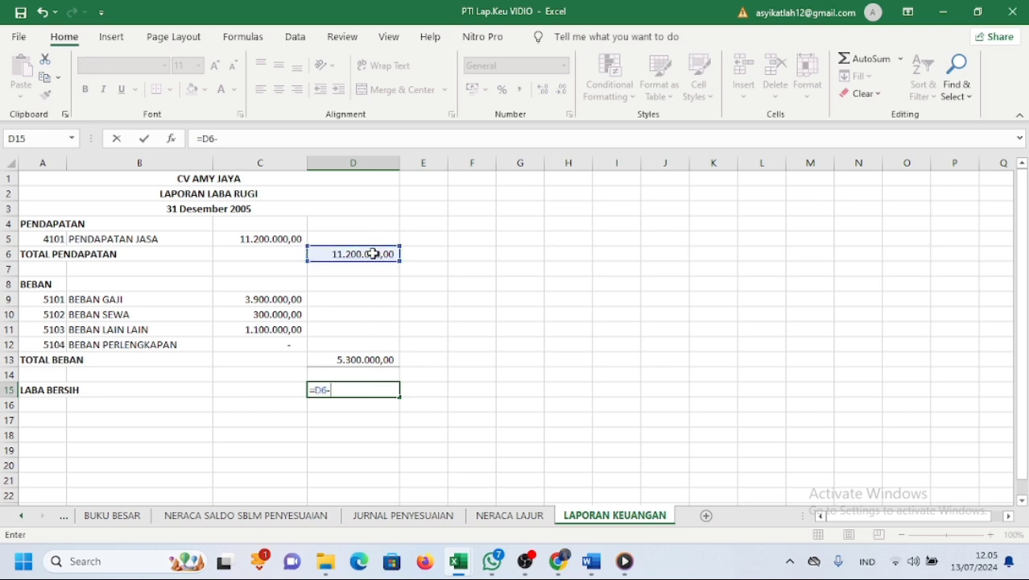
{"action": "left_click", "coordinate": [391, 359]}
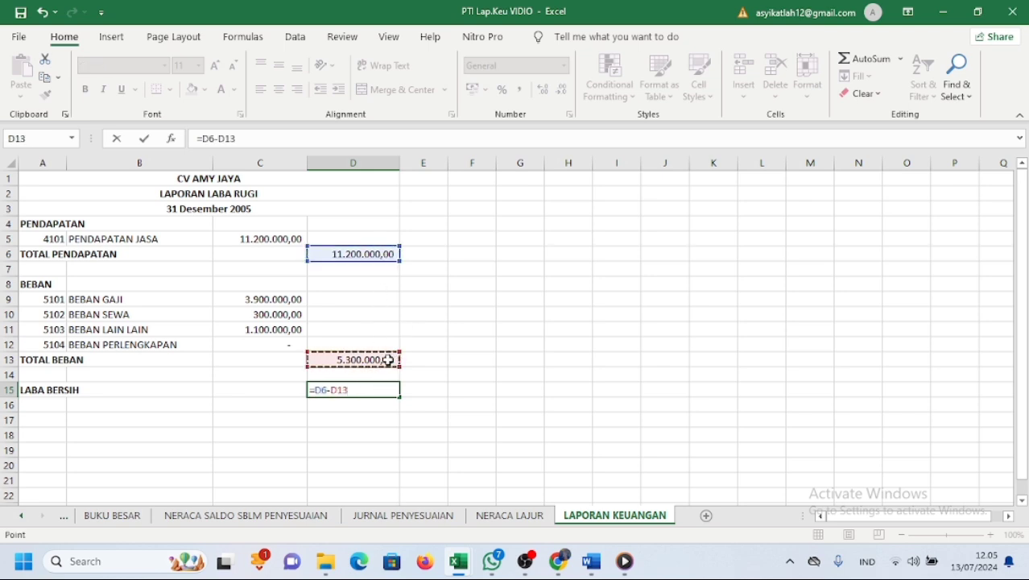
{"action": "key", "text": "Return"}
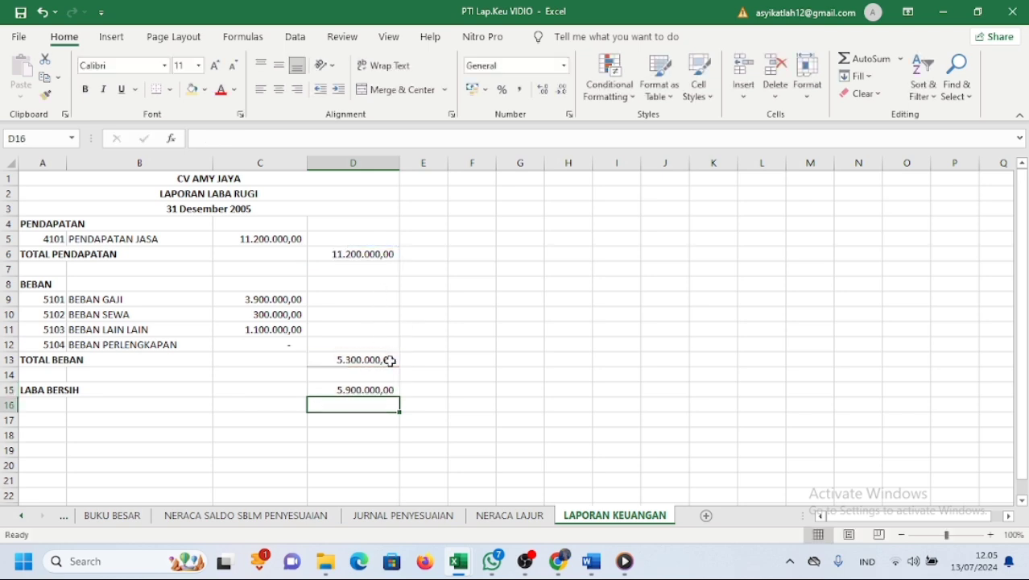
- Compare the net profit with the LABA row on the NERACA LAJUR sheet, and make the LABA BERSIH amount in D15 bold
{"action": "left_click", "coordinate": [516, 515]}
{"action": "left_click", "coordinate": [905, 439]}
{"action": "left_click", "coordinate": [700, 443]}
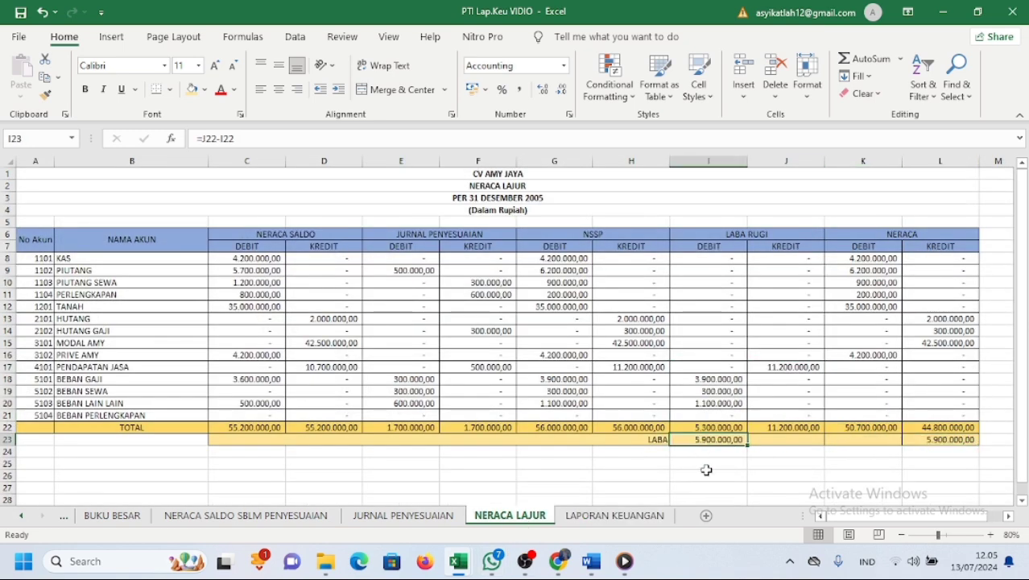
{"action": "left_click", "coordinate": [643, 520]}
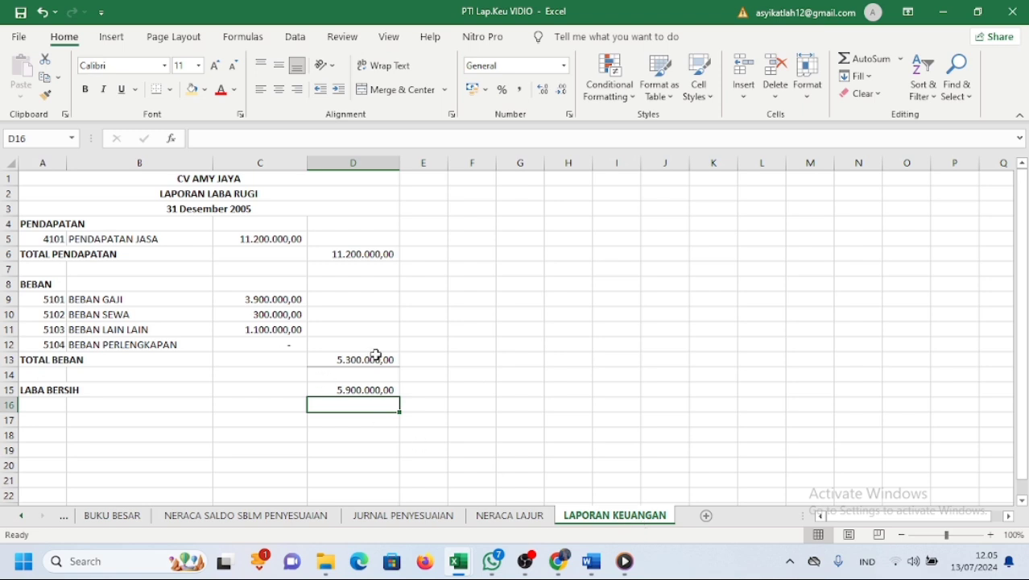
{"action": "left_click", "coordinate": [373, 391]}
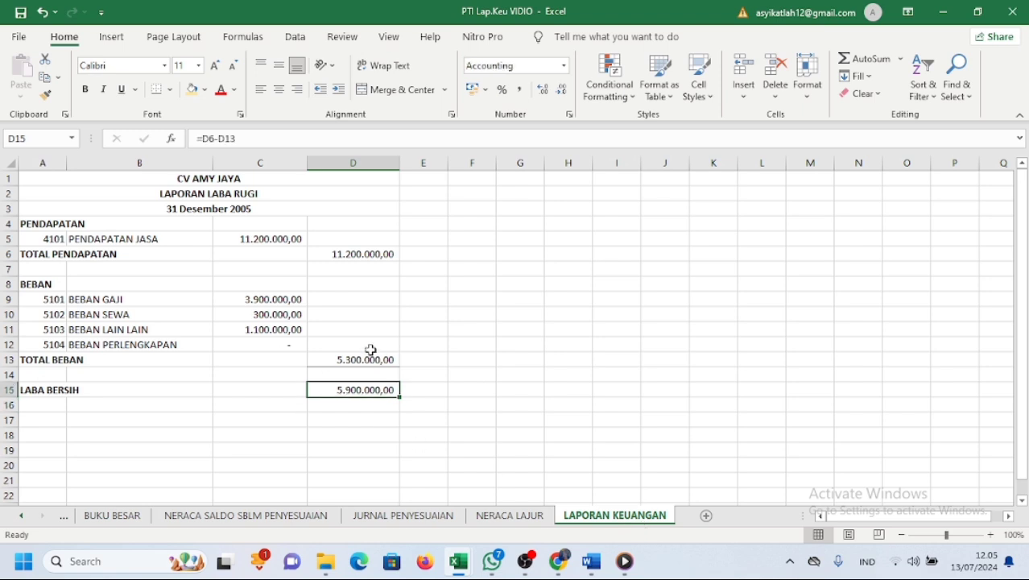
{"action": "left_click", "coordinate": [83, 89]}
{"action": "key", "text": "Right"}
{"action": "key", "text": "Right"}
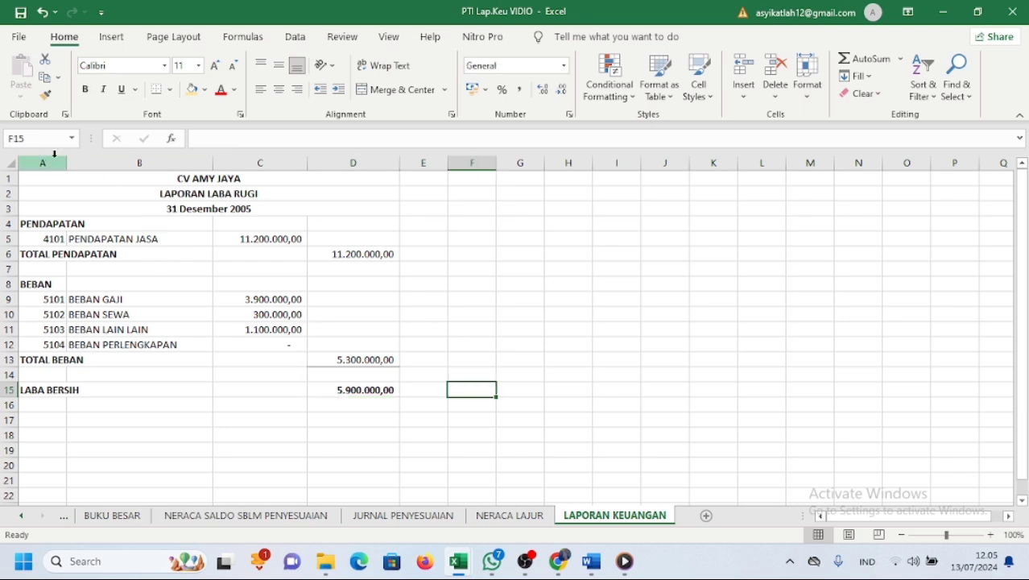
- Copy the three report title rows A1:D3 and paste them below the income statement starting at A20
{"action": "left_click_drag", "start_coordinate": [53, 179], "coordinate": [279, 203]}
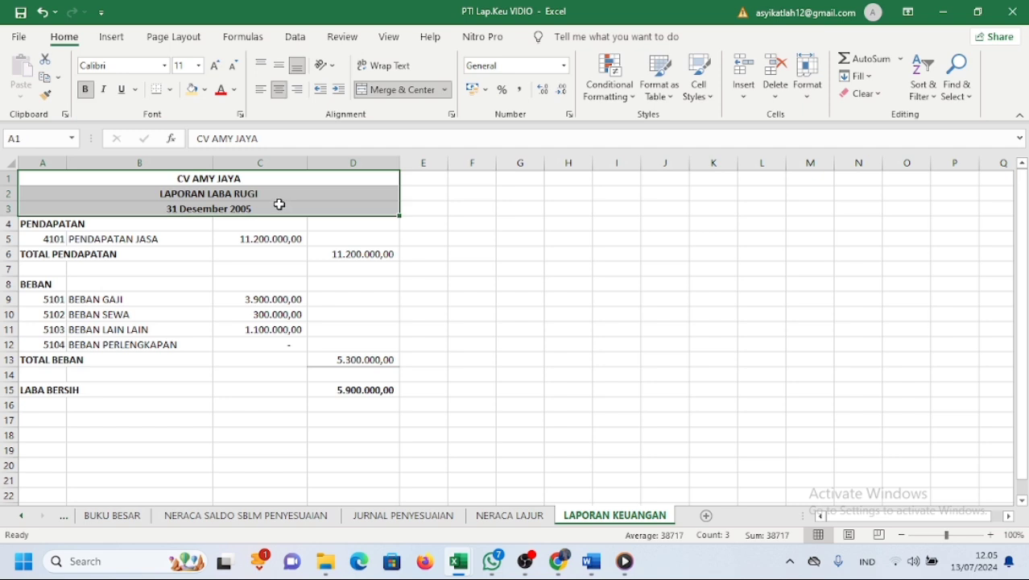
{"action": "left_click", "coordinate": [50, 78]}
{"action": "scroll", "coordinate": [235, 320], "scroll_direction": "down", "scroll_amount": 3}
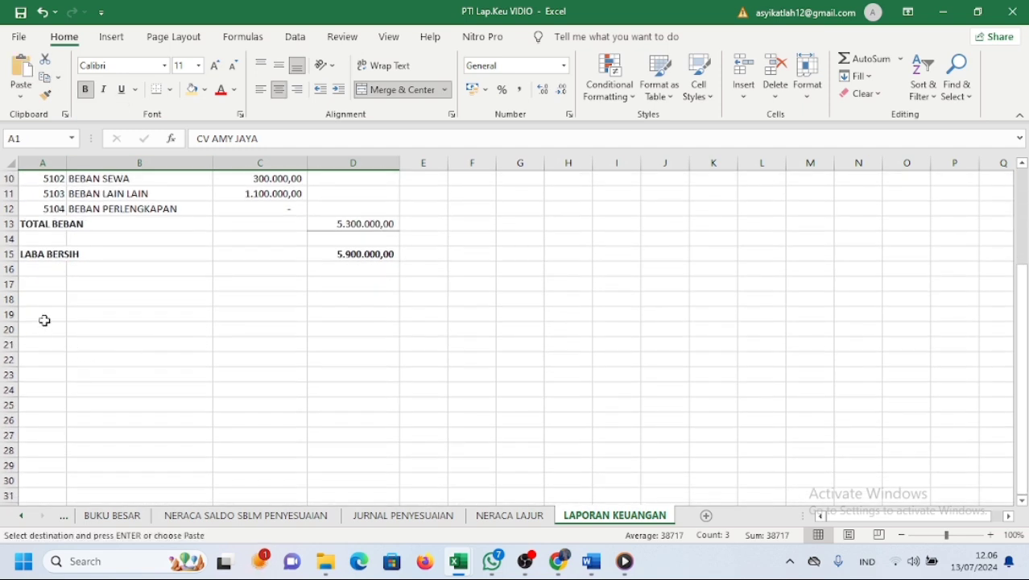
{"action": "left_click", "coordinate": [45, 323]}
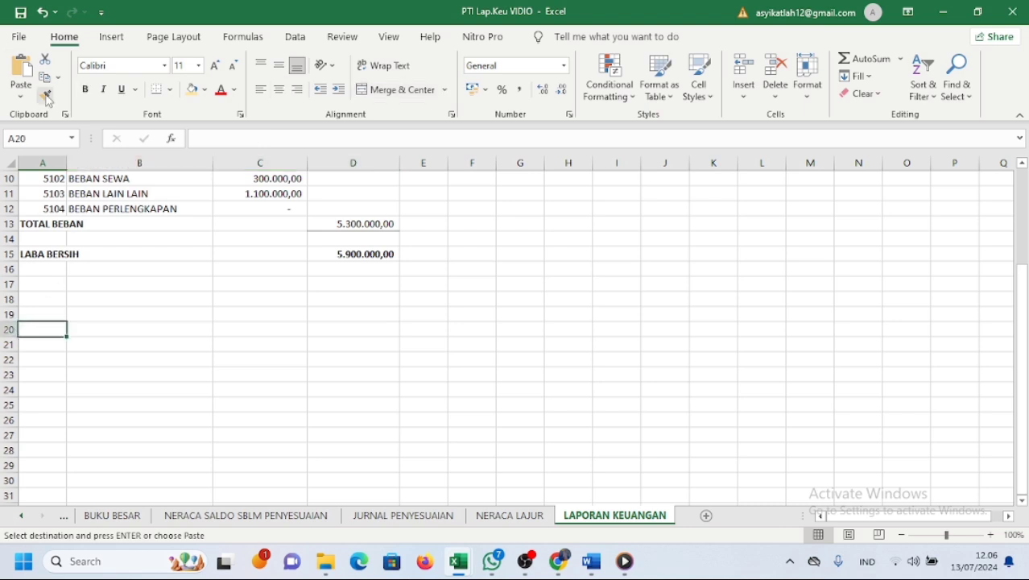
{"action": "left_click", "coordinate": [22, 70]}
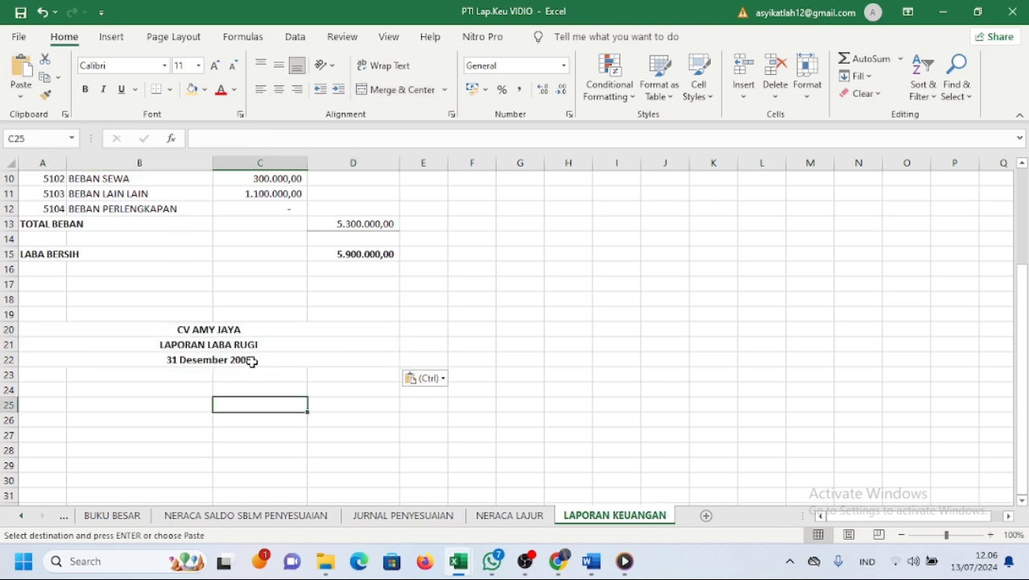
- Change the copied report title in A21 to LAPORAN PERUBAHAN MODAL
{"action": "left_click", "coordinate": [269, 344]}
{"action": "double_click", "coordinate": [269, 343]}
{"action": "key", "text": "BackSpace"}
{"action": "key", "text": "BackSpace"}
{"action": "key", "text": "BackSpace"}
{"action": "key", "text": "BackSpace"}
{"action": "key", "text": "BackSpace"}
{"action": "key", "text": "BackSpace"}
{"action": "key", "text": "BackSpace"}
{"action": "key", "text": "BackSpace"}
{"action": "key", "text": "BackSpace"}
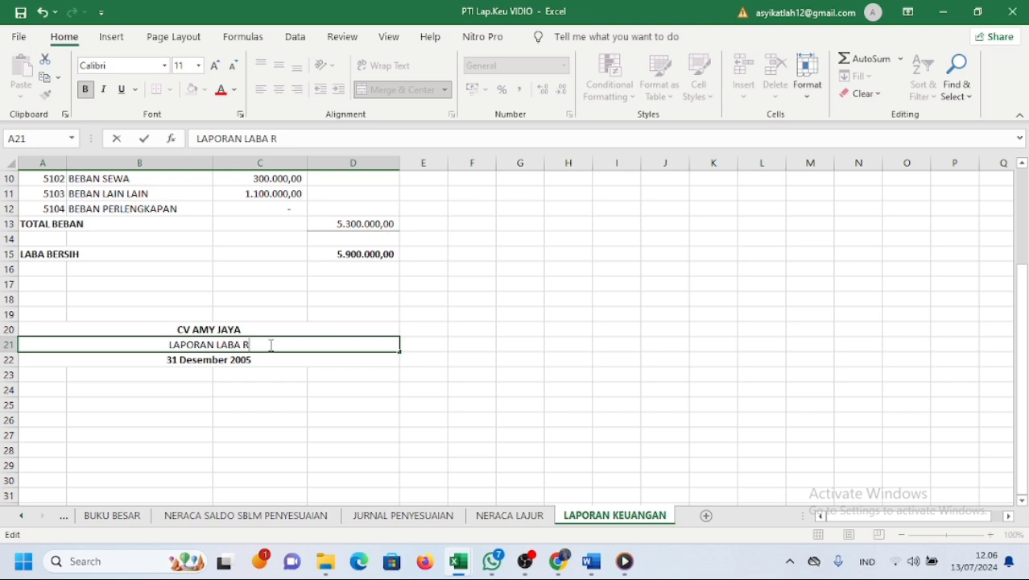
{"action": "type", "text": "PERUBAHAN MO"}
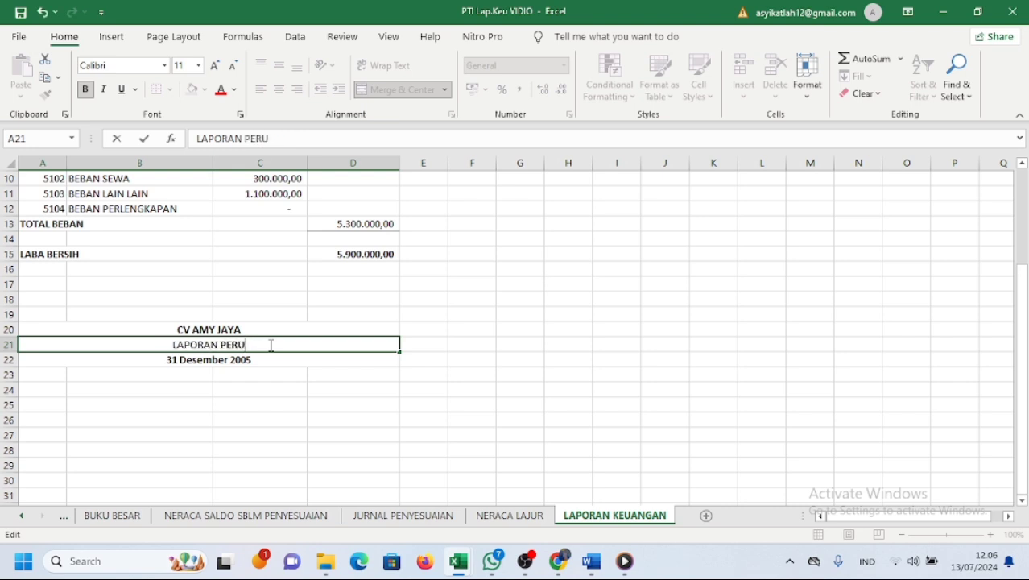
{"action": "type", "text": "DAL"}
{"action": "key", "text": "Return"}
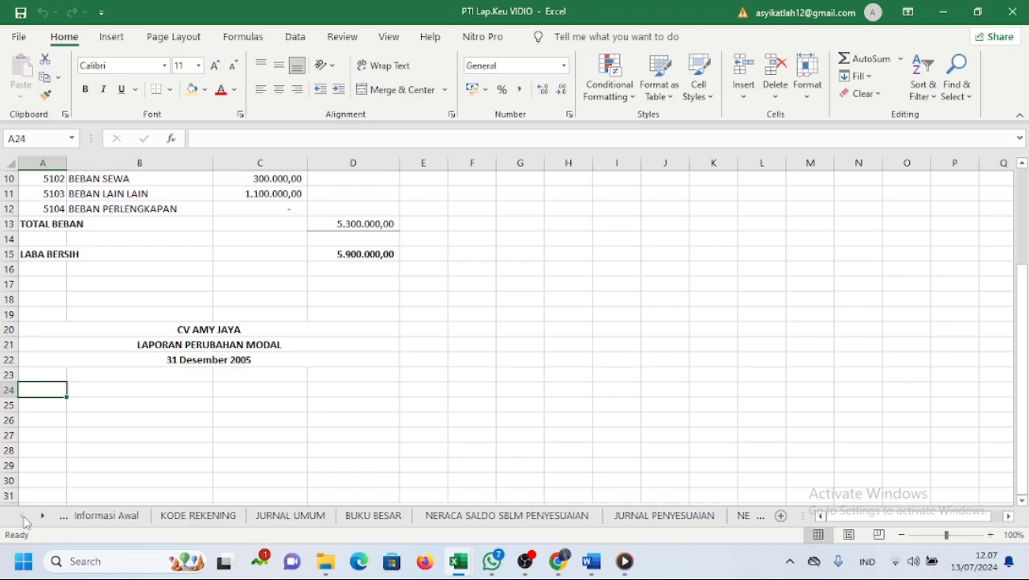
- Copy the MODAL AMY account row, A27:D27, from the trial balance on the Informasi Awal sheet
{"action": "left_click", "coordinate": [105, 516]}
{"action": "double_click", "coordinate": [53, 436]}
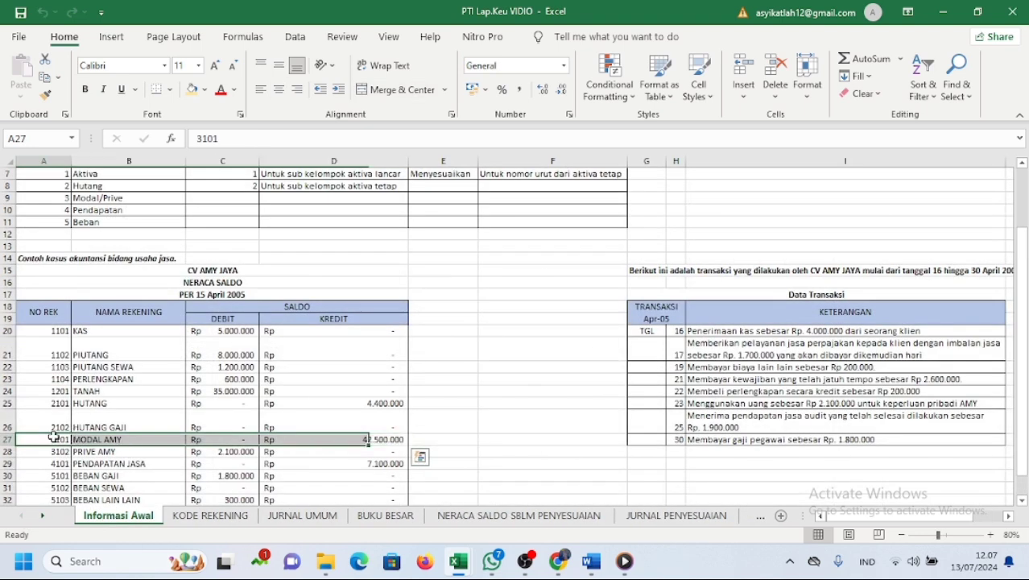
{"action": "left_click", "coordinate": [55, 451]}
{"action": "left_click_drag", "start_coordinate": [49, 447], "coordinate": [83, 444]}
{"action": "left_click", "coordinate": [536, 326]}
{"action": "left_click", "coordinate": [40, 439]}
{"action": "left_click", "coordinate": [97, 451]}
{"action": "left_click_drag", "start_coordinate": [45, 439], "coordinate": [334, 439]}
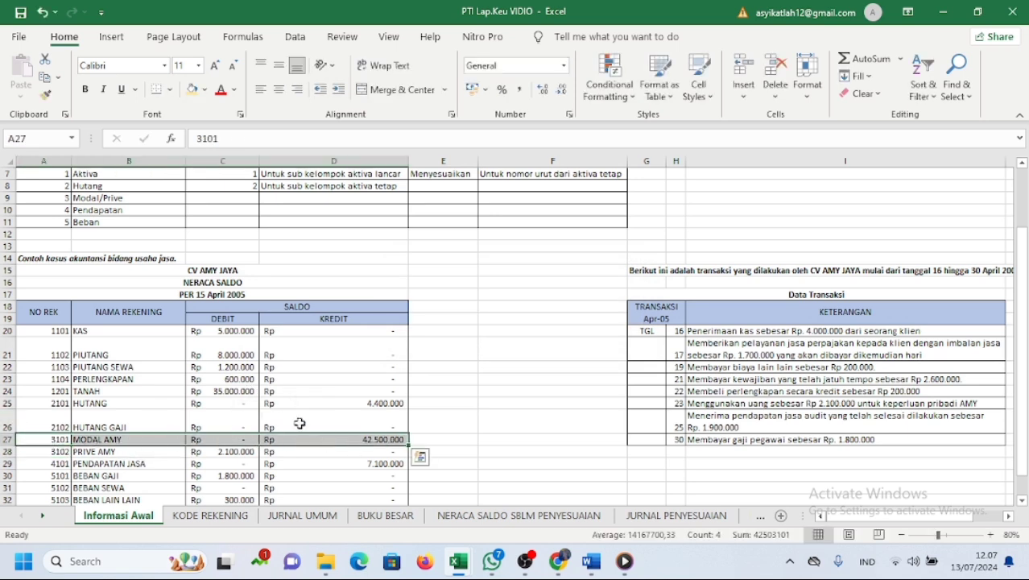
{"action": "left_click", "coordinate": [45, 77]}
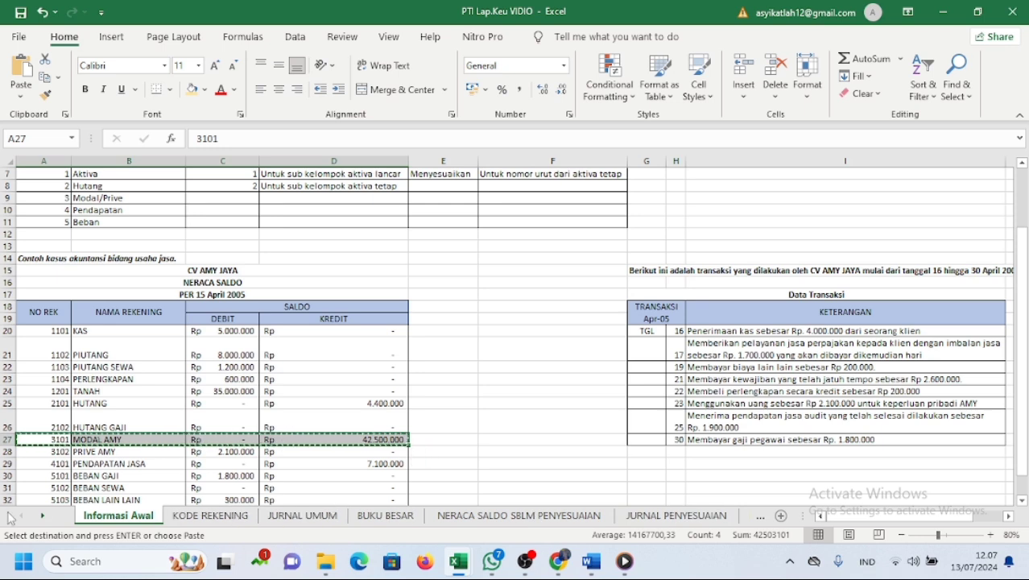
- Paste the copied MODAL AMY row without borders into A24 on the LAPORAN KEUANGAN sheet
{"action": "left_click", "coordinate": [43, 515]}
{"action": "left_click", "coordinate": [42, 516]}
{"action": "left_click", "coordinate": [43, 515]}
{"action": "left_click", "coordinate": [614, 515]}
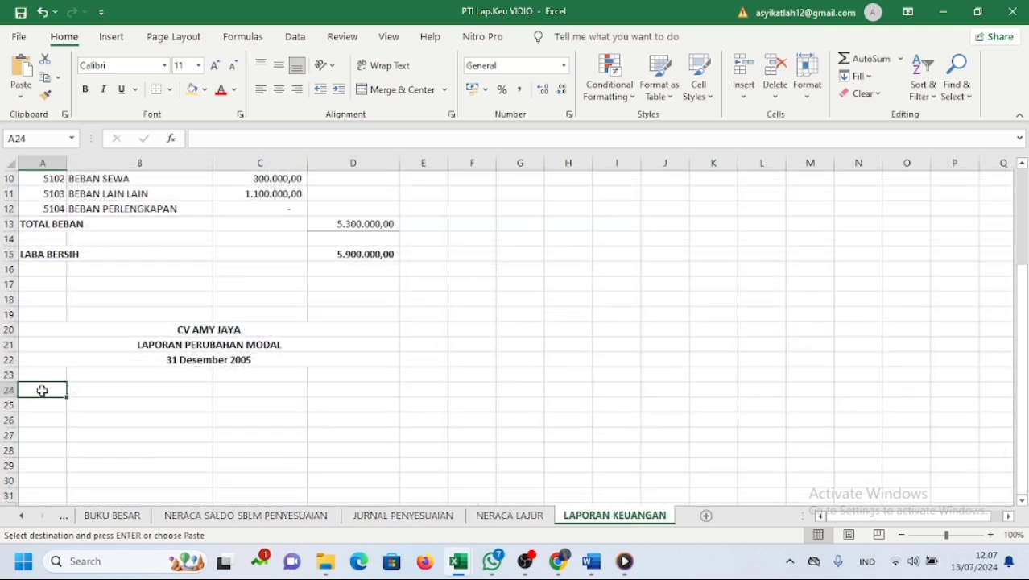
{"action": "left_click", "coordinate": [22, 93]}
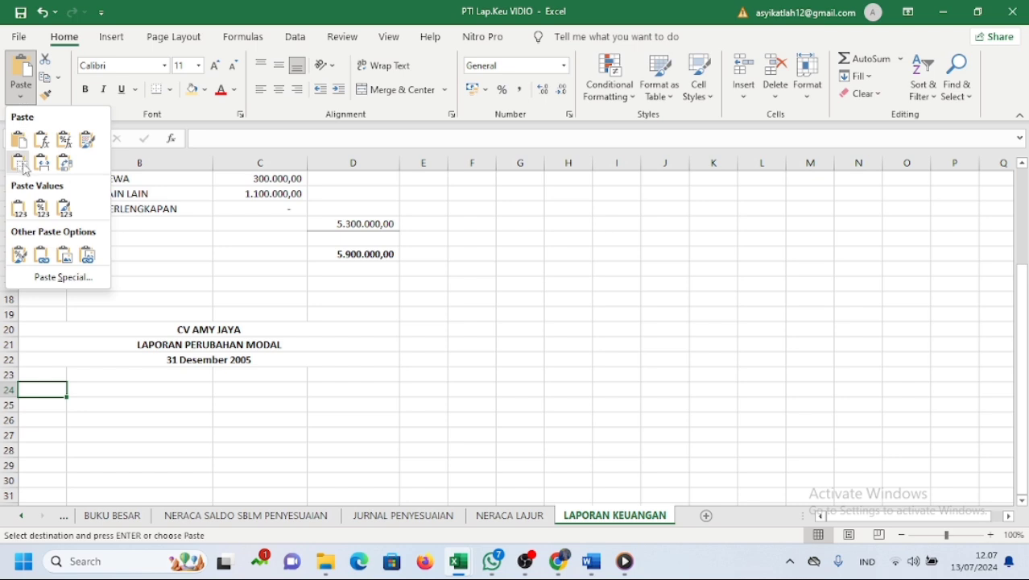
{"action": "left_click", "coordinate": [24, 165]}
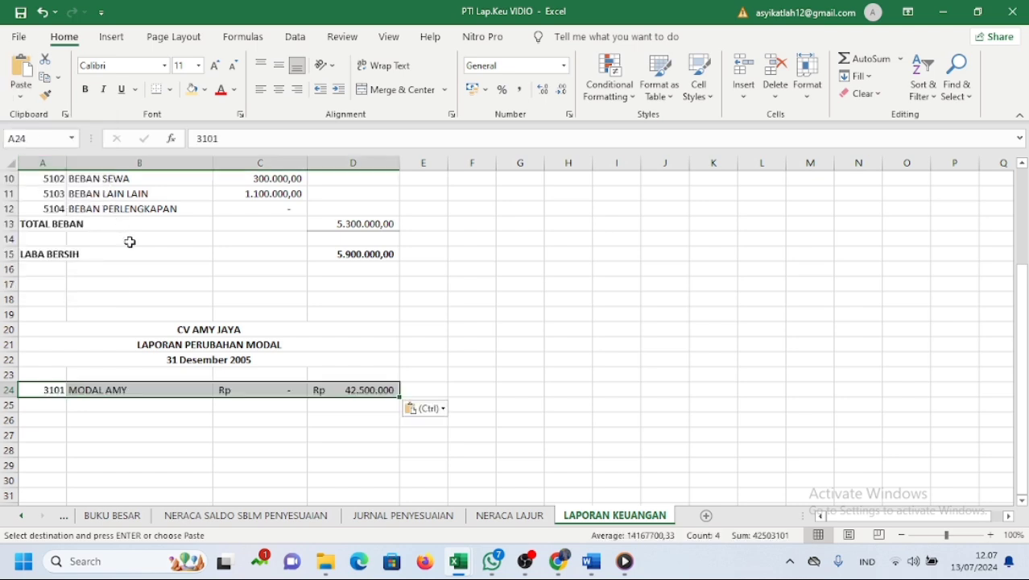
- Enter the label LABA in B26 and link C26 to the LABA BERSIH amount in D15
{"action": "left_click", "coordinate": [112, 420]}
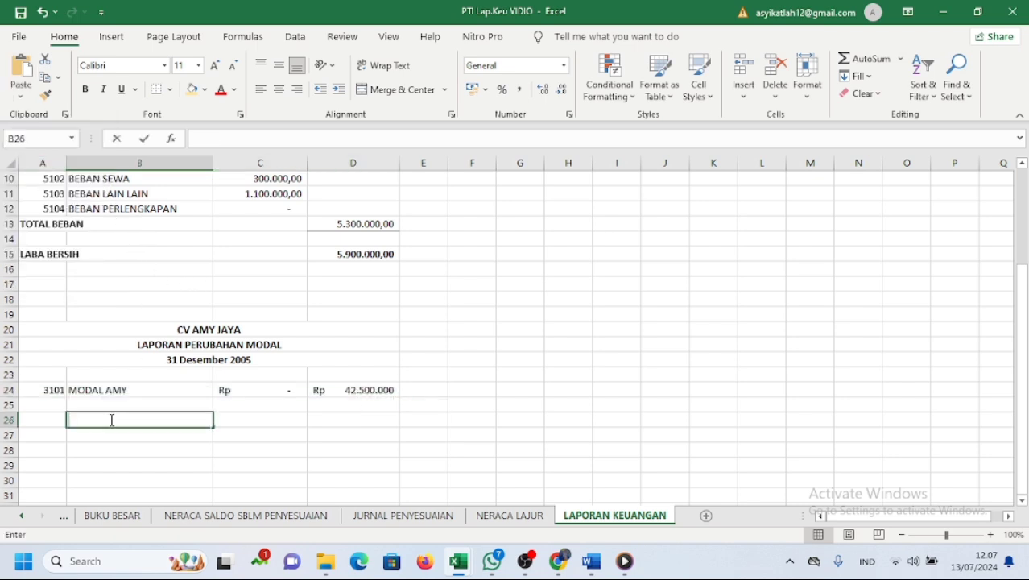
{"action": "type", "text": "LABA"}
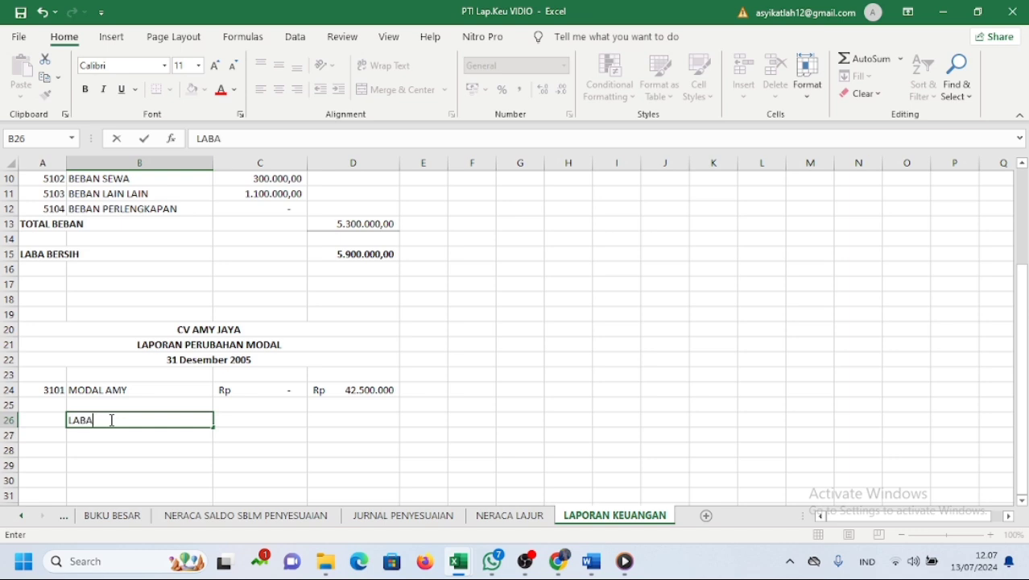
{"action": "key", "text": "Return"}
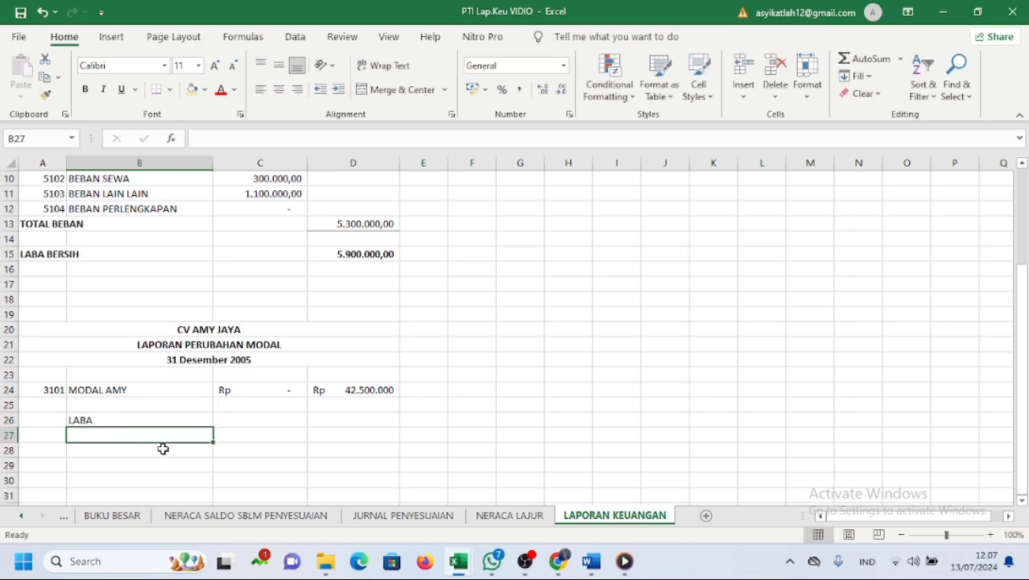
{"action": "left_click", "coordinate": [248, 419]}
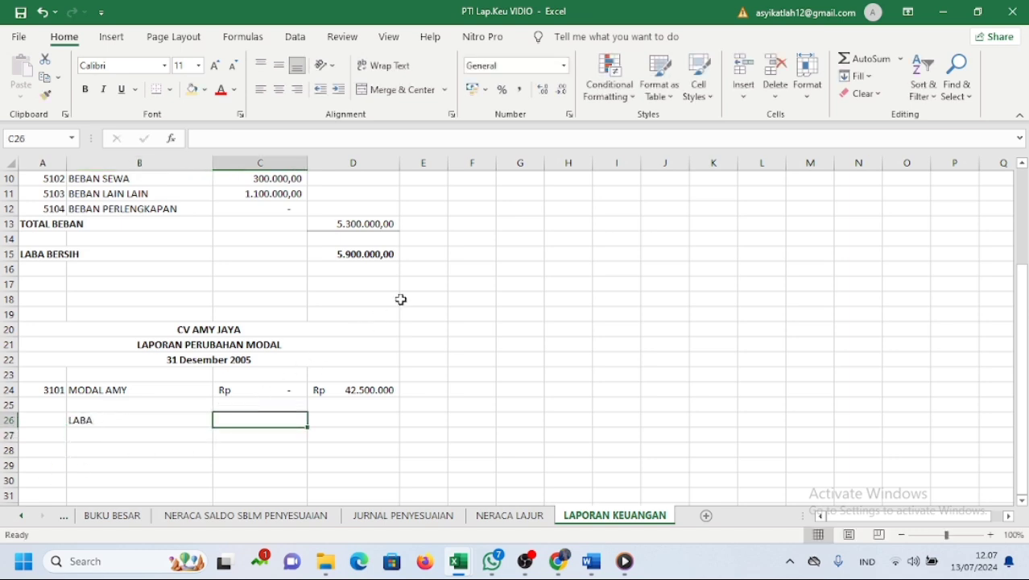
{"action": "left_click", "coordinate": [376, 252]}
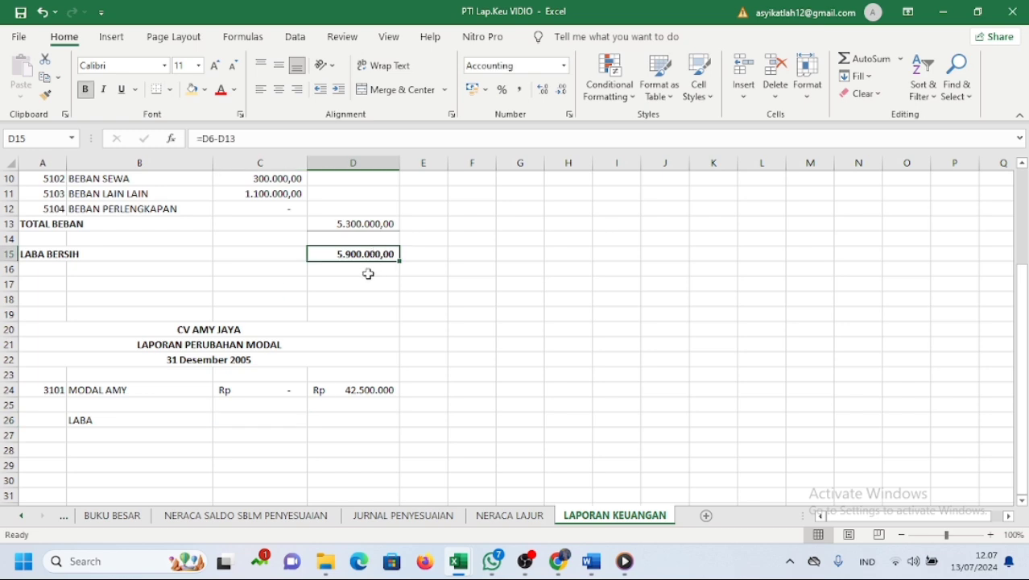
{"action": "left_click", "coordinate": [247, 422]}
{"action": "type", "text": "="}
{"action": "left_click", "coordinate": [326, 252]}
{"action": "key", "text": "Return"}
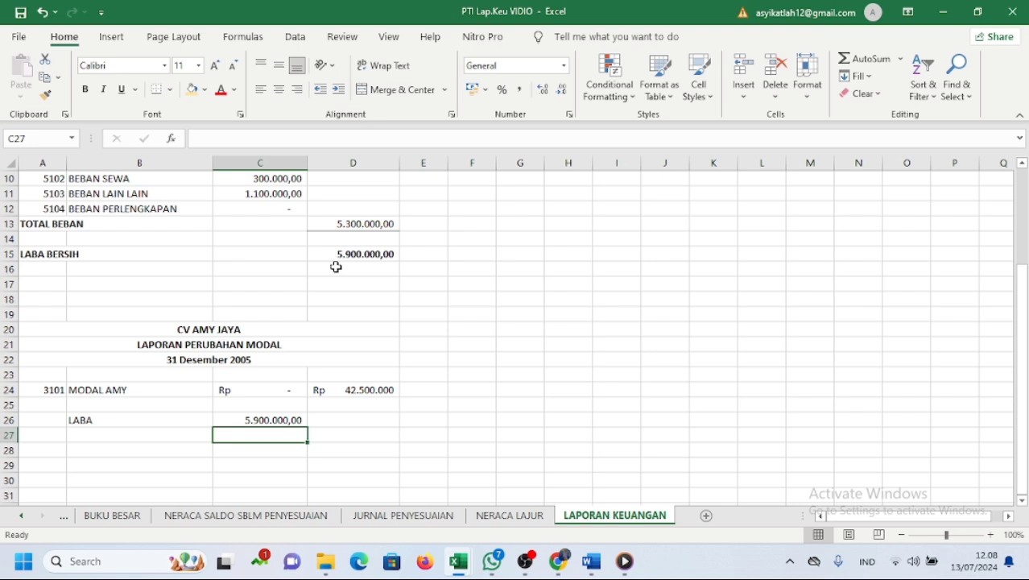
- Copy the PRIVE AMY row, A16:C16, from the NERACA LAJUR sheet and paste it as a link into A27 on LAPORAN KEUANGAN
{"action": "left_click", "coordinate": [544, 515]}
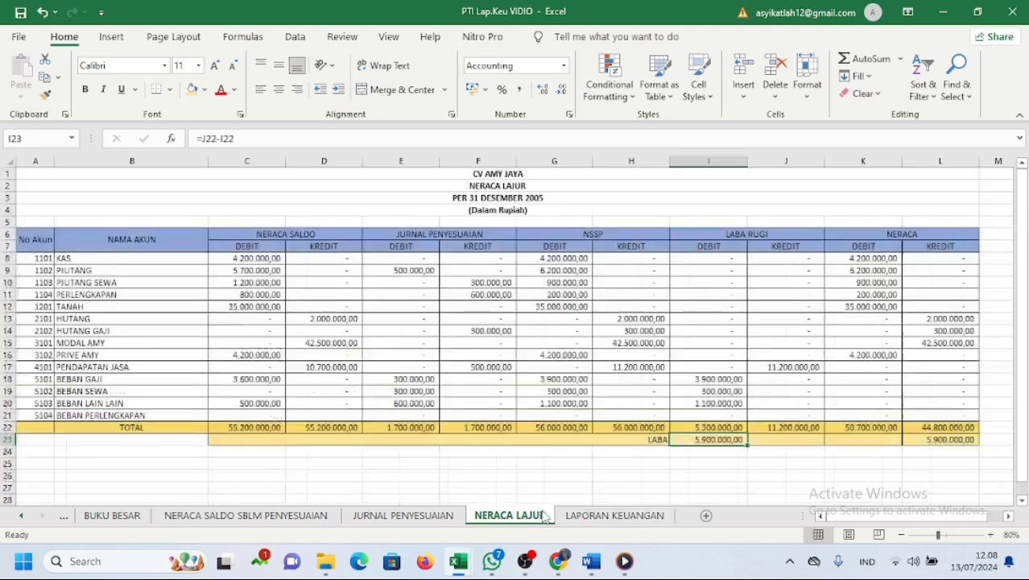
{"action": "left_click_drag", "start_coordinate": [39, 357], "coordinate": [274, 354]}
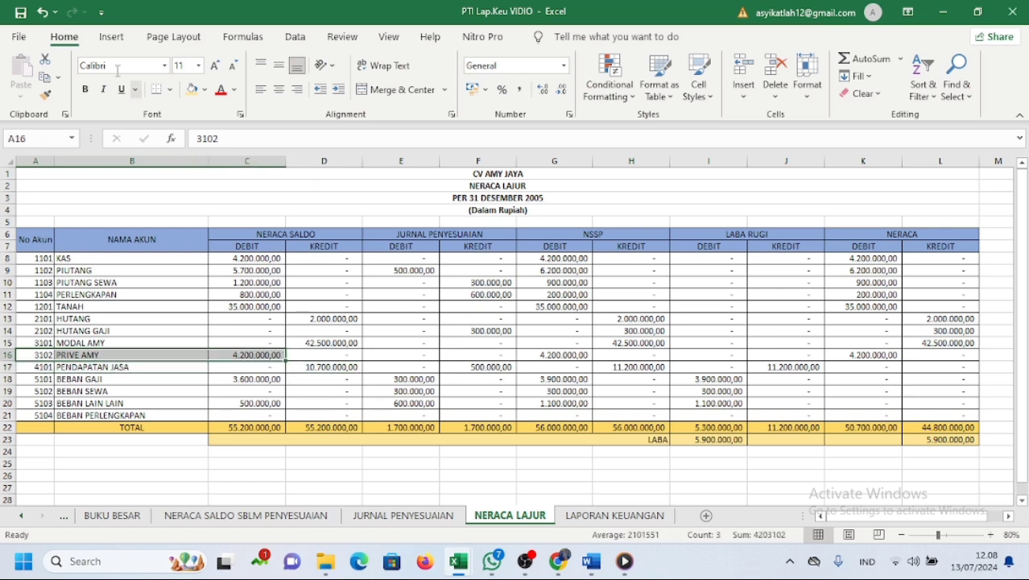
{"action": "left_click", "coordinate": [44, 83]}
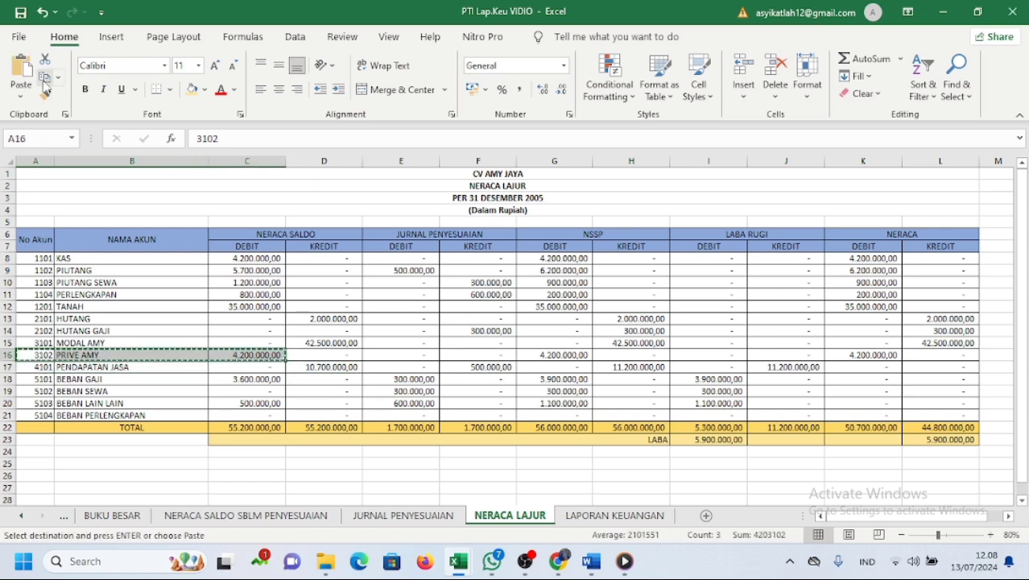
{"action": "left_click", "coordinate": [596, 515]}
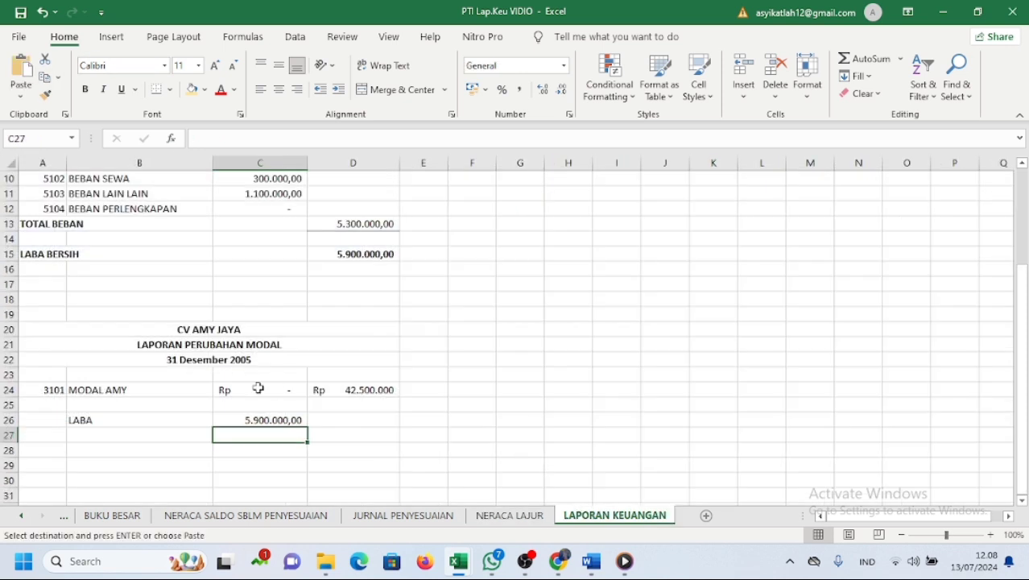
{"action": "left_click", "coordinate": [50, 440]}
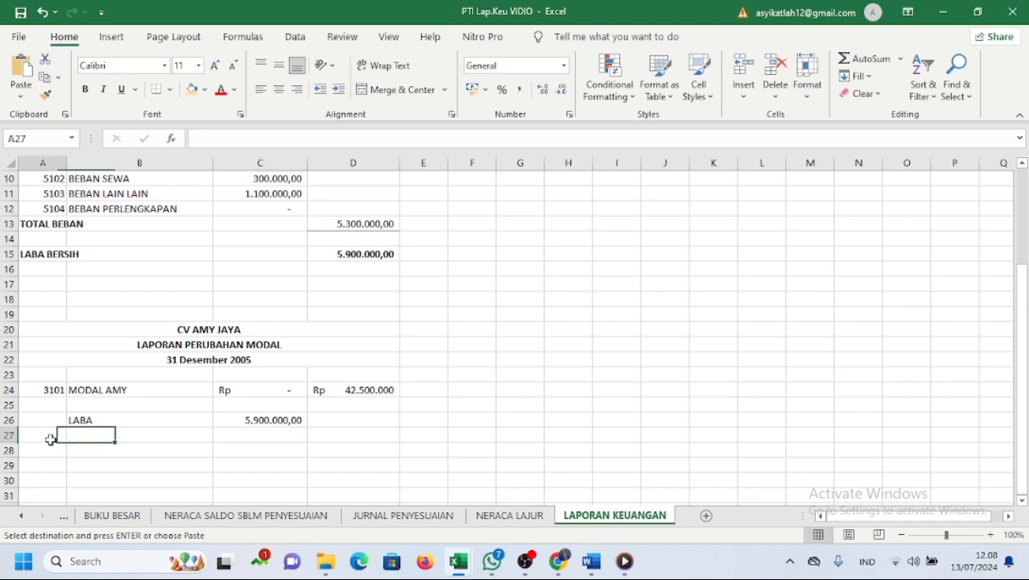
{"action": "left_click", "coordinate": [21, 94]}
{"action": "left_click", "coordinate": [42, 255]}
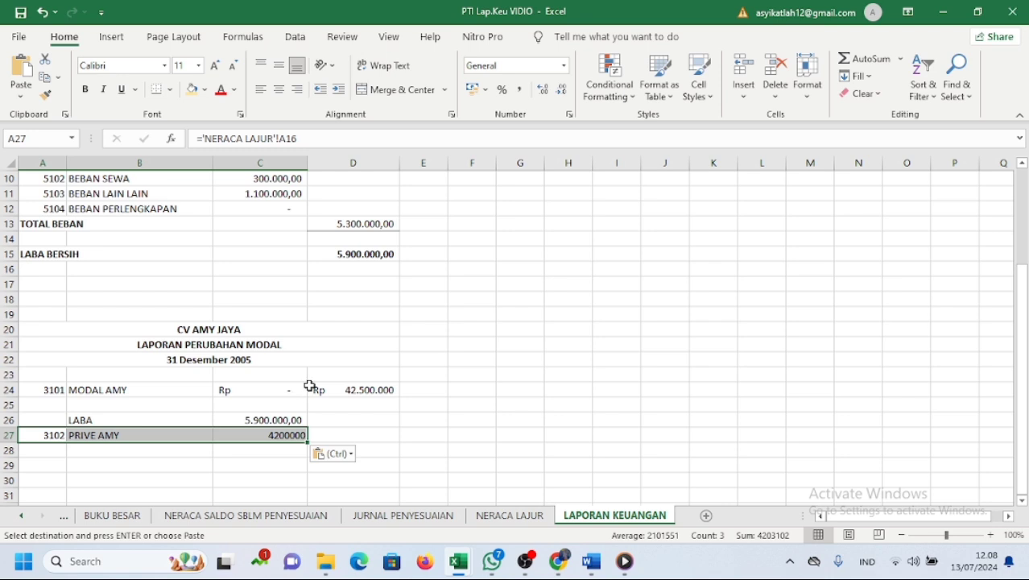
- Calculate the change in capital in D28 with the formula =C26-C27
{"action": "left_click", "coordinate": [377, 446]}
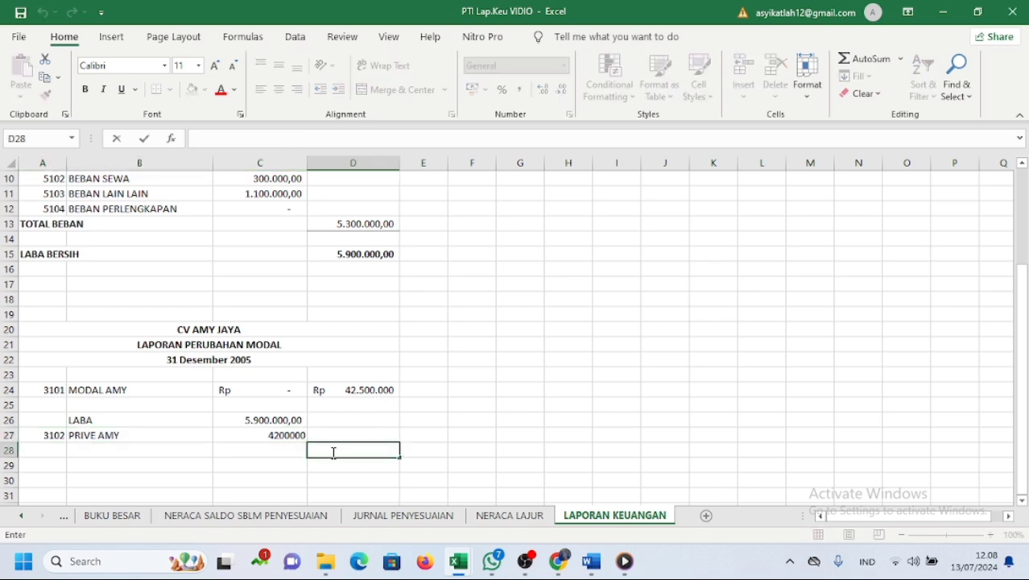
{"action": "type", "text": "="}
{"action": "left_click", "coordinate": [293, 430]}
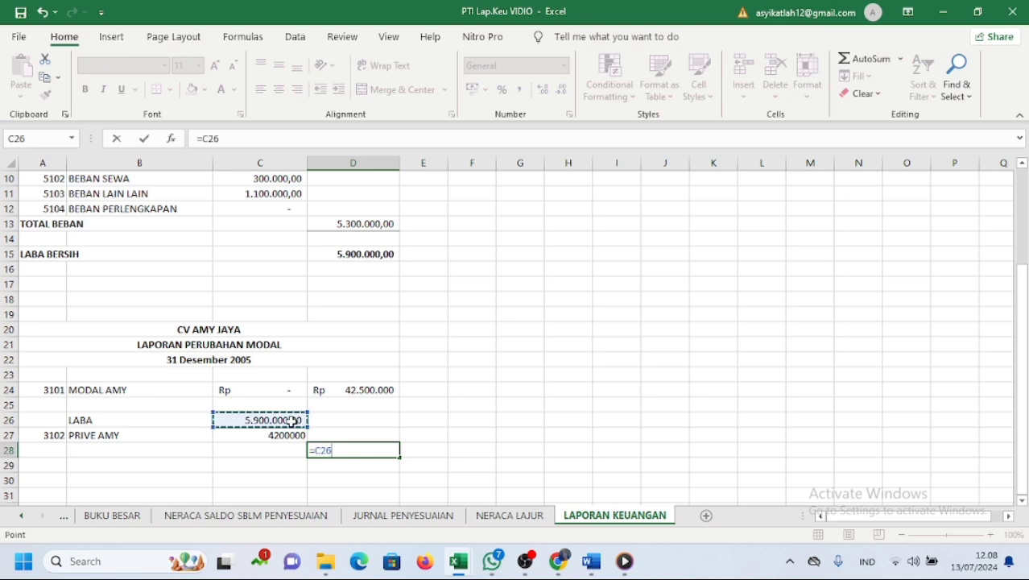
{"action": "type", "text": "-"}
{"action": "left_click", "coordinate": [295, 433]}
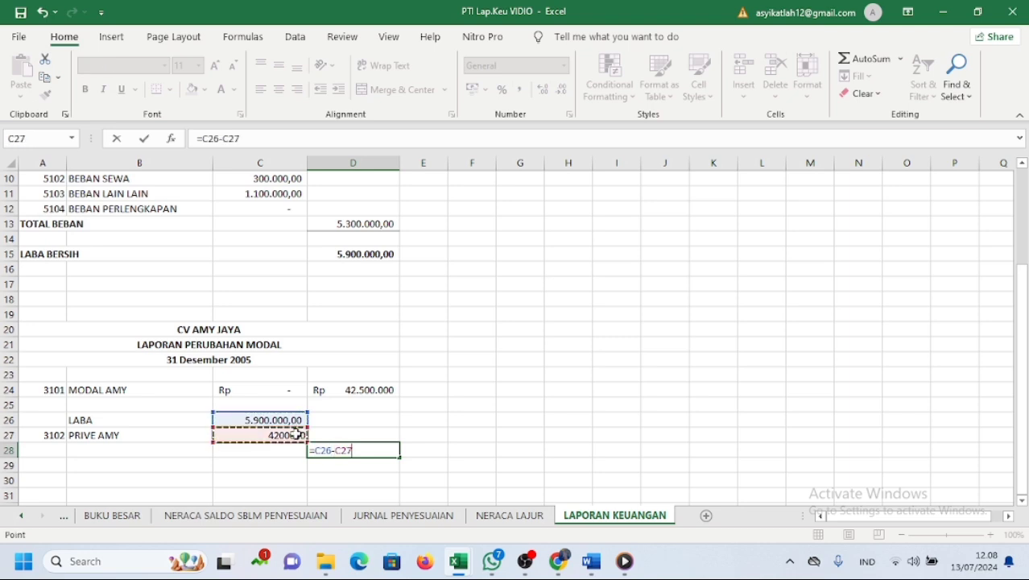
{"action": "key", "text": "Return"}
- Apply the comma number style to the PRIVE AMY amount in C27
{"action": "left_click", "coordinate": [294, 435]}
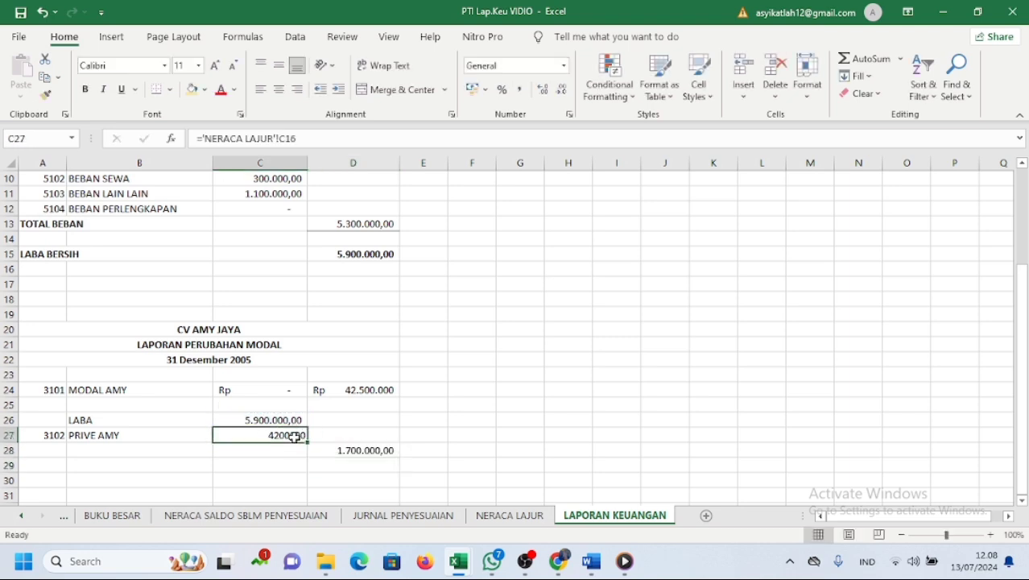
{"action": "left_click", "coordinate": [519, 90]}
{"action": "left_click_drag", "start_coordinate": [325, 405], "coordinate": [325, 419]}
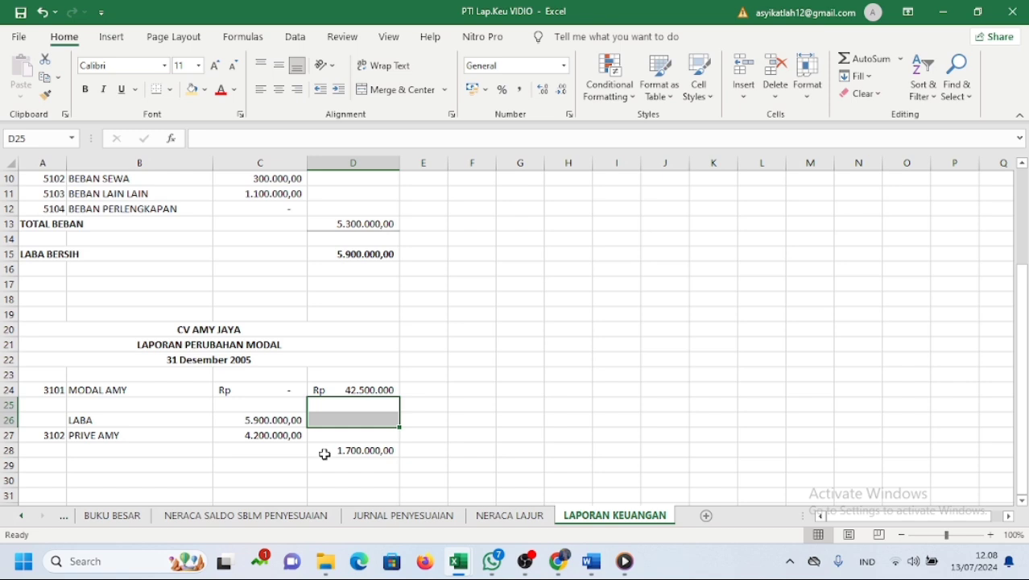
{"action": "left_click", "coordinate": [337, 454]}
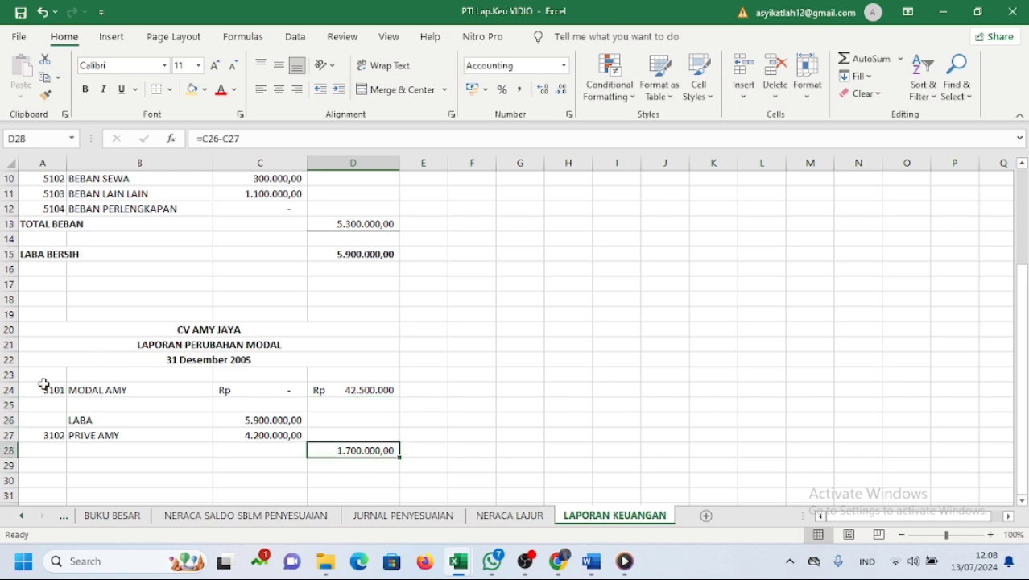
- Copy the MODAL AMY account number and name, A24:B24, and paste them into A29
{"action": "left_click_drag", "start_coordinate": [42, 388], "coordinate": [119, 389]}
{"action": "left_click", "coordinate": [45, 78]}
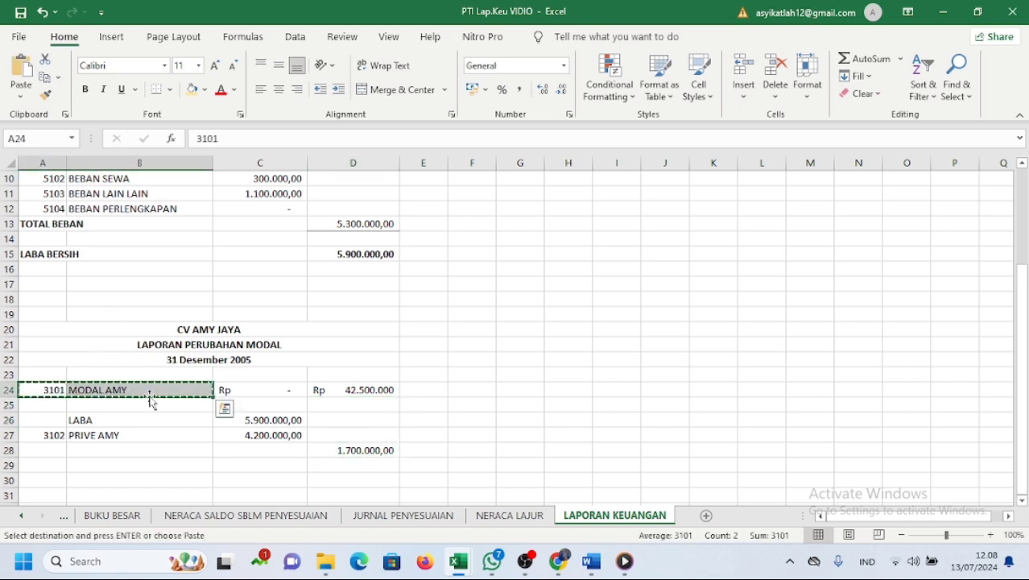
{"action": "left_click", "coordinate": [38, 450]}
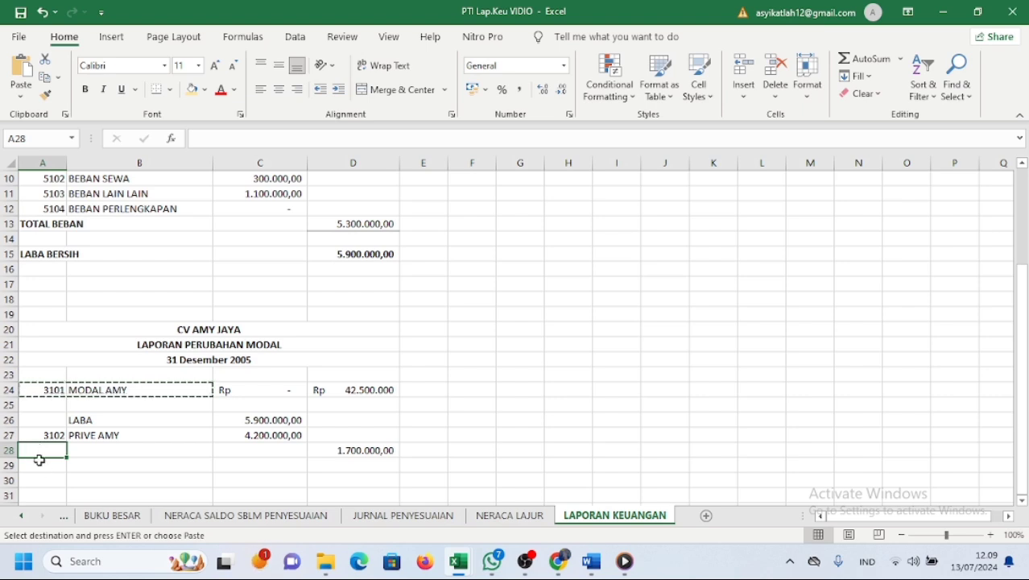
{"action": "left_click", "coordinate": [41, 464]}
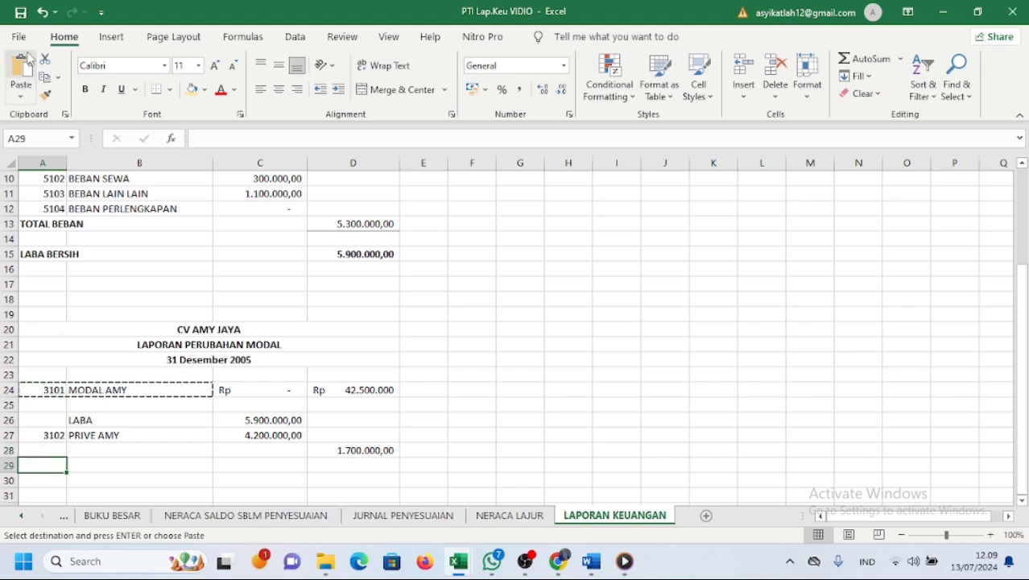
{"action": "left_click", "coordinate": [34, 77]}
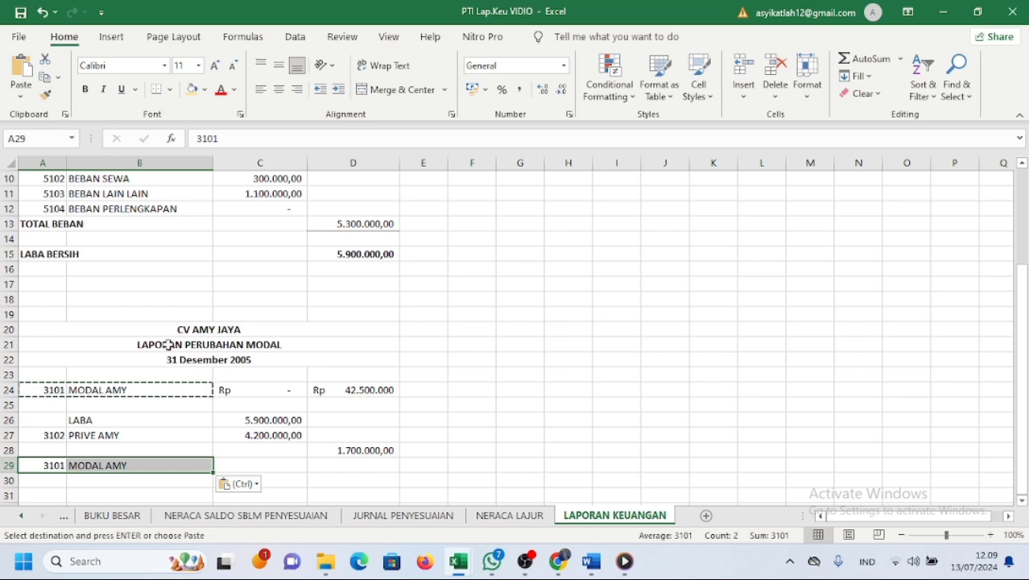
- Append (Per 1 Des 2005) to the MODAL AMY label in B24 and (Per 31 Des 2005) to the one in B29
{"action": "double_click", "coordinate": [159, 392]}
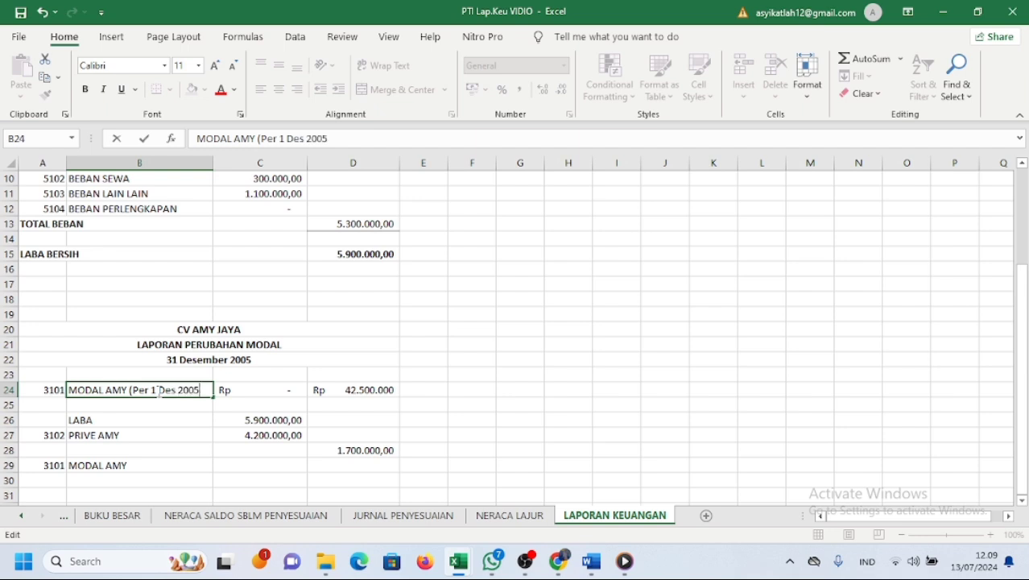
{"action": "type", "text": ")"}
{"action": "key", "text": "Return"}
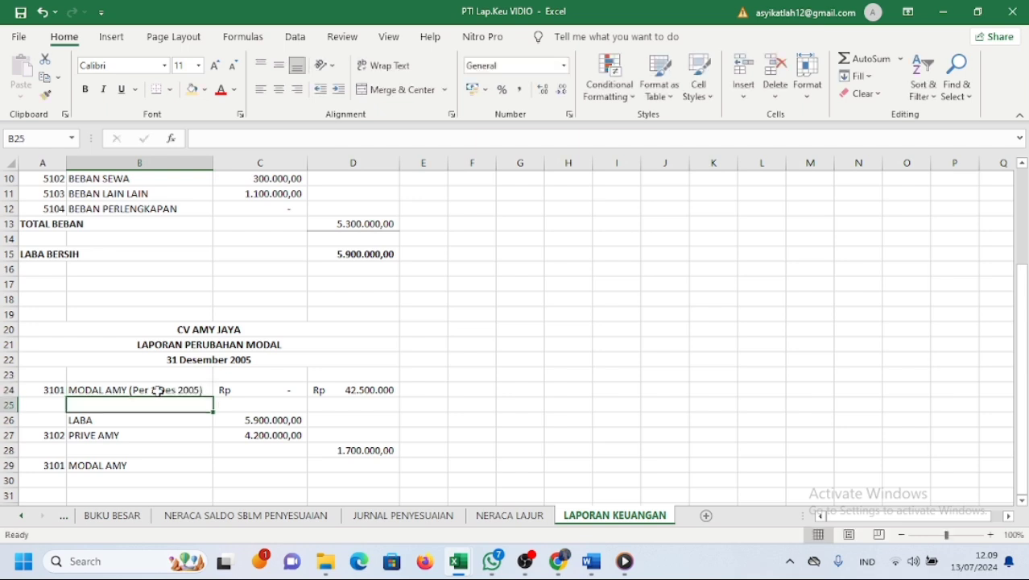
{"action": "left_click", "coordinate": [154, 466]}
{"action": "double_click", "coordinate": [156, 466]}
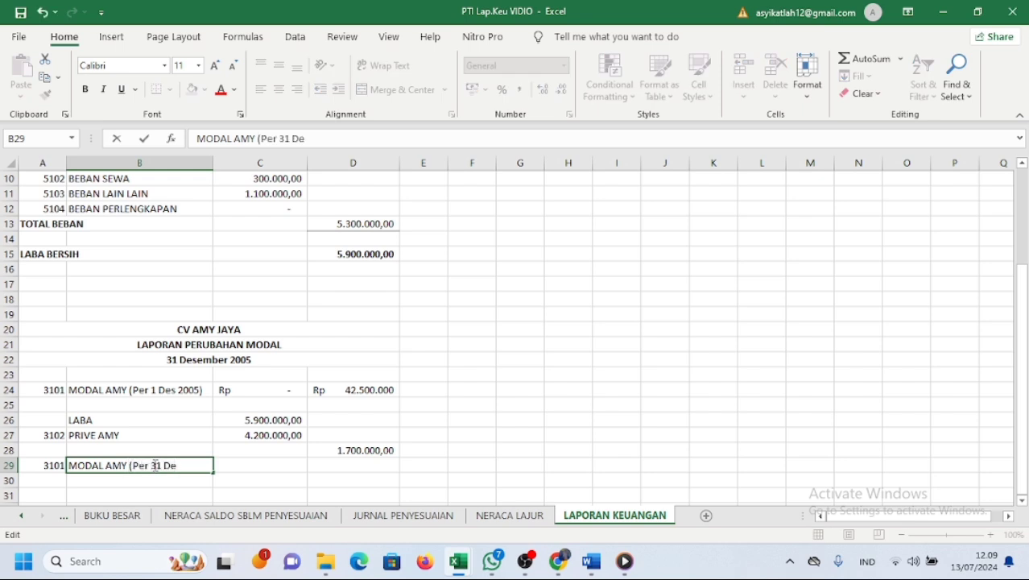
{"action": "type", "text": "(Per 31 Des 2005"}
{"action": "key", "text": "Return"}
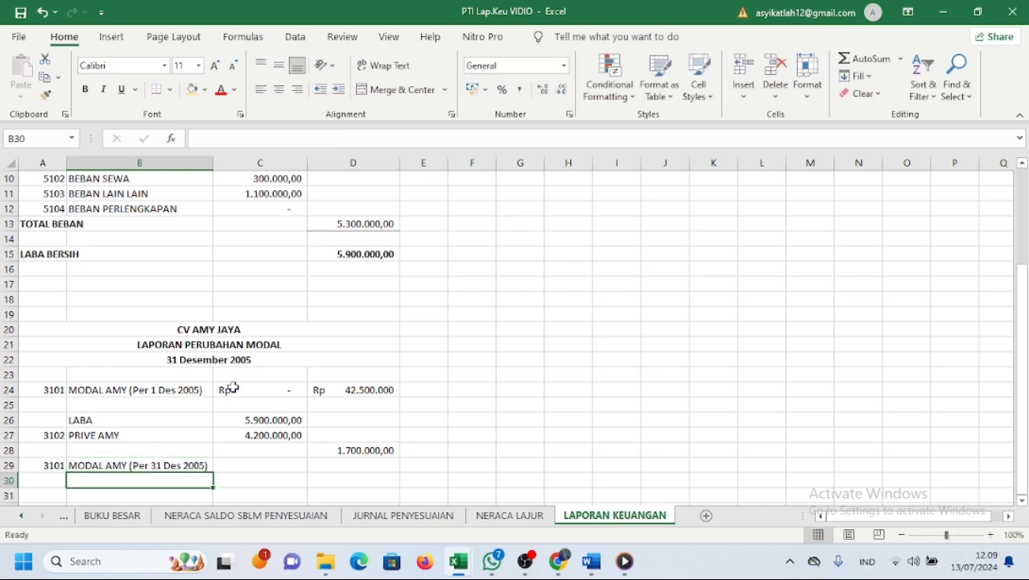
- Total the capital amounts D24:D28 in D29 with AutoSum
{"action": "left_click_drag", "start_coordinate": [319, 390], "coordinate": [346, 453]}
{"action": "left_click", "coordinate": [861, 59]}
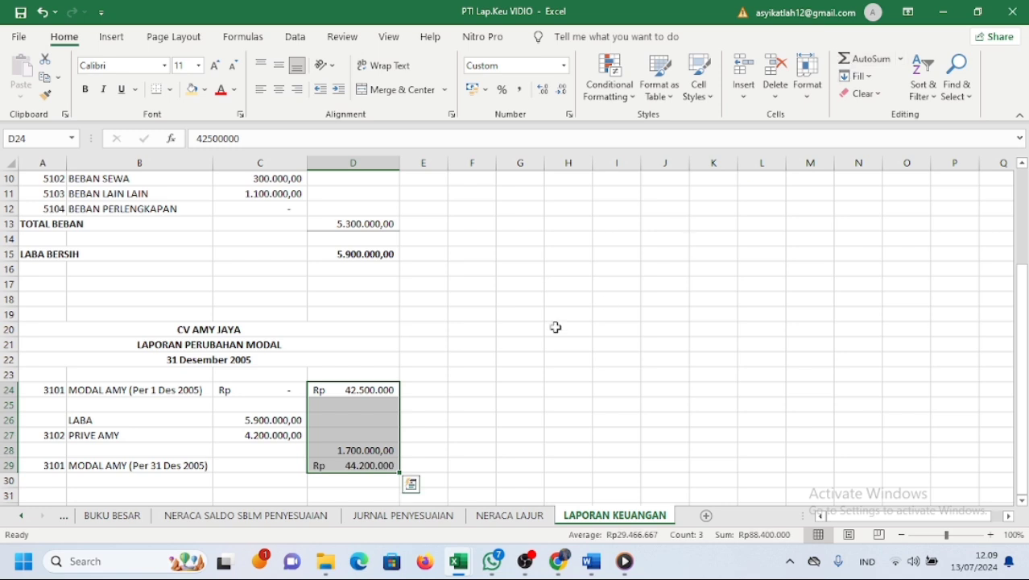
{"action": "left_click", "coordinate": [532, 344]}
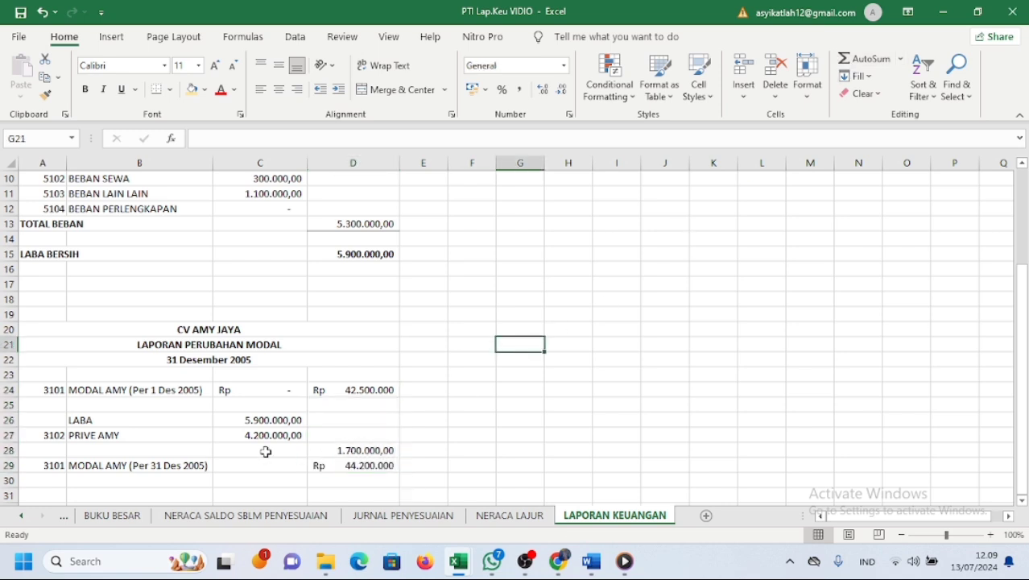
- Apply the comma number style to the capital statement amounts in C24:D29
{"action": "left_click_drag", "start_coordinate": [232, 421], "coordinate": [340, 461]}
{"action": "left_click", "coordinate": [346, 451]}
{"action": "left_click_drag", "start_coordinate": [238, 390], "coordinate": [355, 464]}
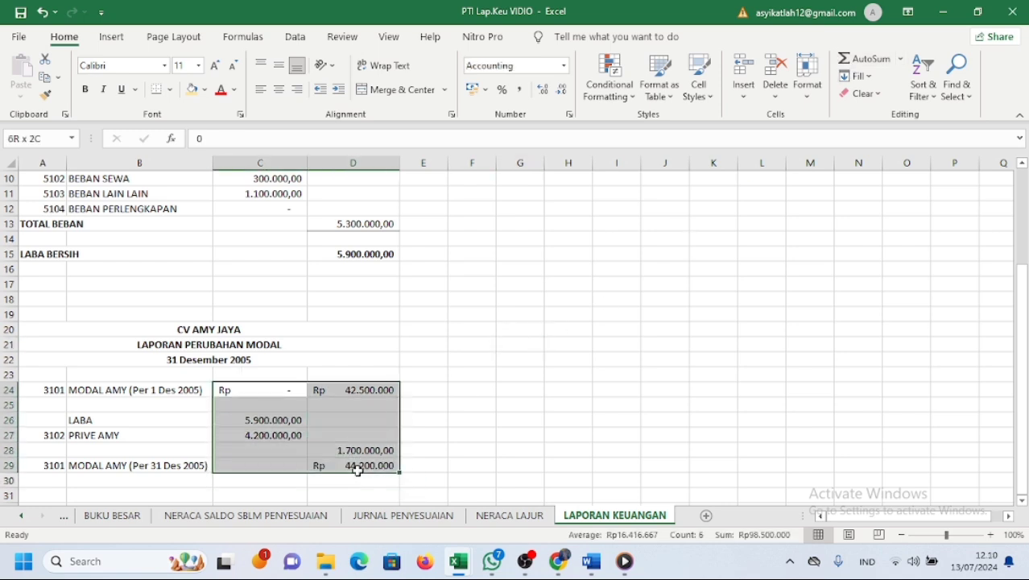
{"action": "left_click", "coordinate": [519, 89]}
{"action": "left_click", "coordinate": [427, 388]}
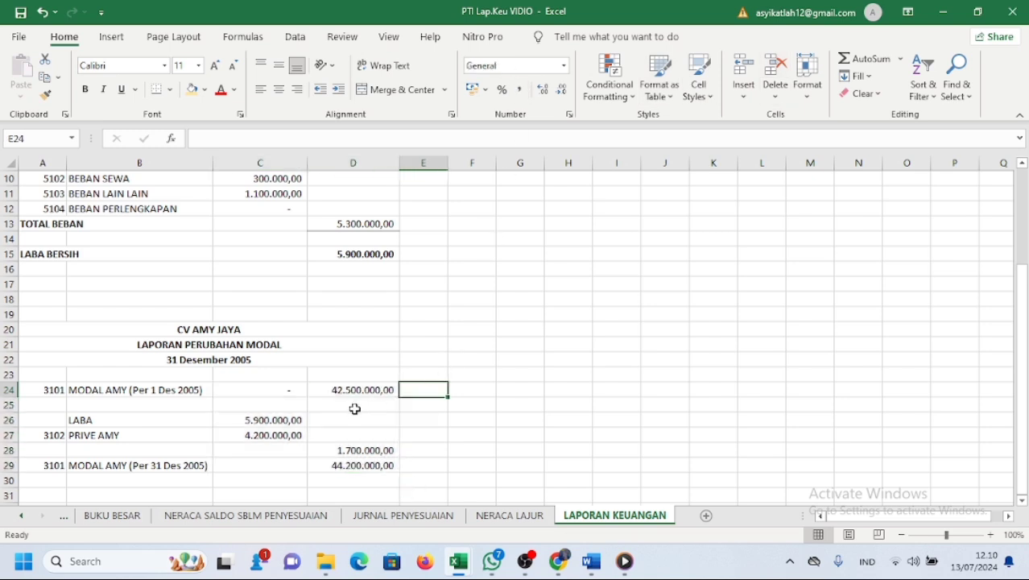
- Enter the balance sheet titles CV AMY JAYA, NERACA and PER 31 DESEMBER 2005 in A34, A35 and A36
{"action": "scroll", "coordinate": [329, 453], "scroll_direction": "down", "scroll_amount": 2}
{"action": "left_click", "coordinate": [60, 454]}
{"action": "double_click", "coordinate": [54, 447]}
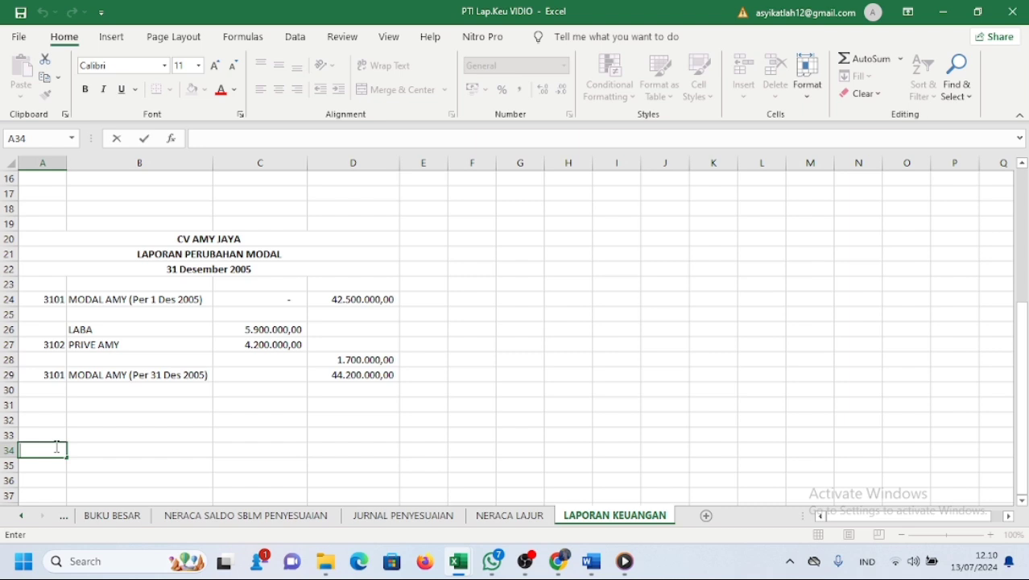
{"action": "type", "text": "cv am"}
{"action": "key", "text": "BackSpace"}
{"action": "key", "text": "BackSpace"}
{"action": "key", "text": "BackSpace"}
{"action": "key", "text": "BackSpace"}
{"action": "type", "text": "V AMY JAYA"}
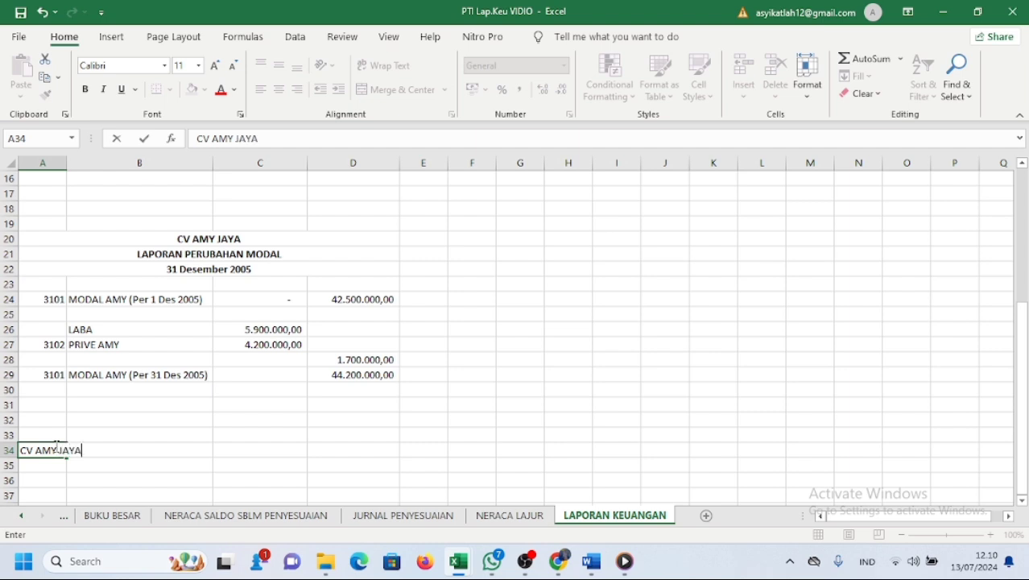
{"action": "key", "text": "Return"}
{"action": "type", "text": "NERACA"}
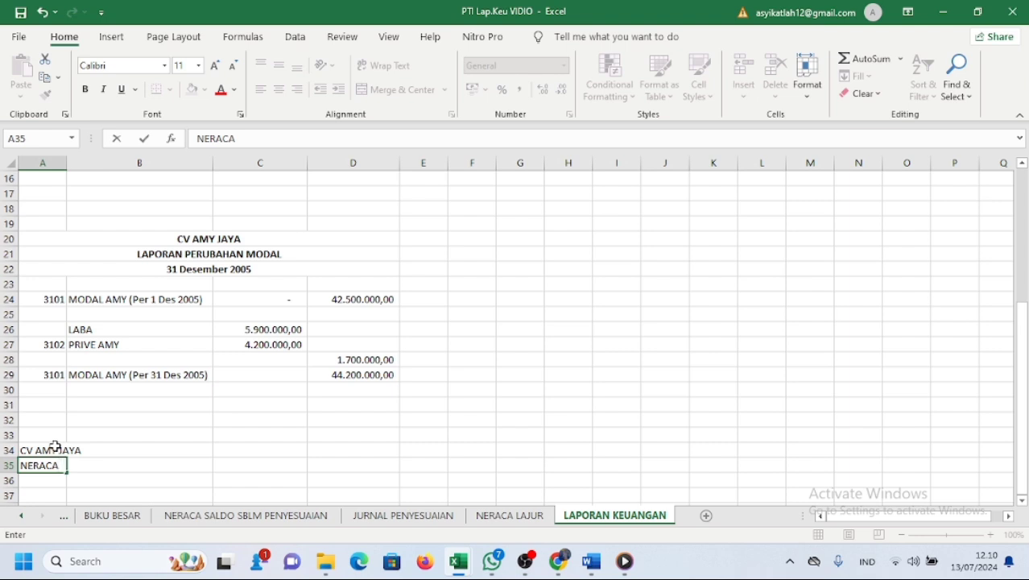
{"action": "key", "text": "Return"}
{"action": "type", "text": "PER"}
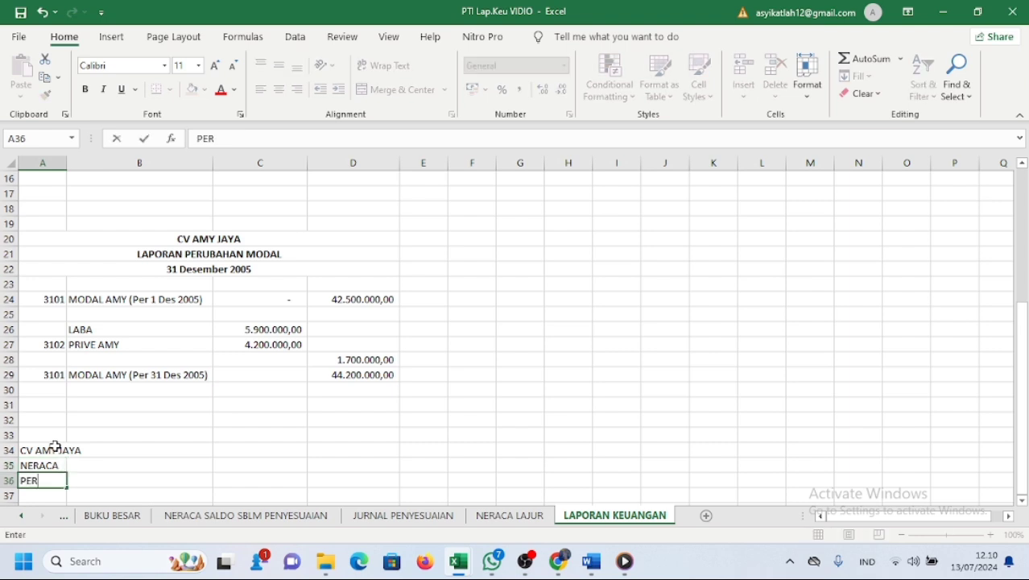
{"action": "type", "text": " 31 DESEMBER 2005"}
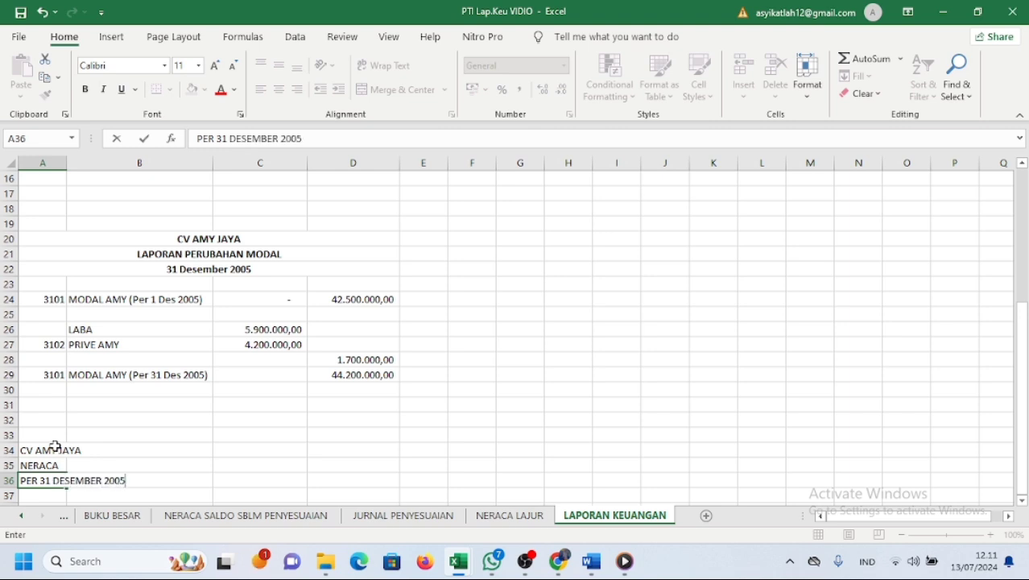
- Add the title line (Dalam Rupiah) in A37 beneath PER 31 DESEMBER 2005
{"action": "key", "text": "Return"}
{"action": "type", "text": "(Dalam Rupiah"}
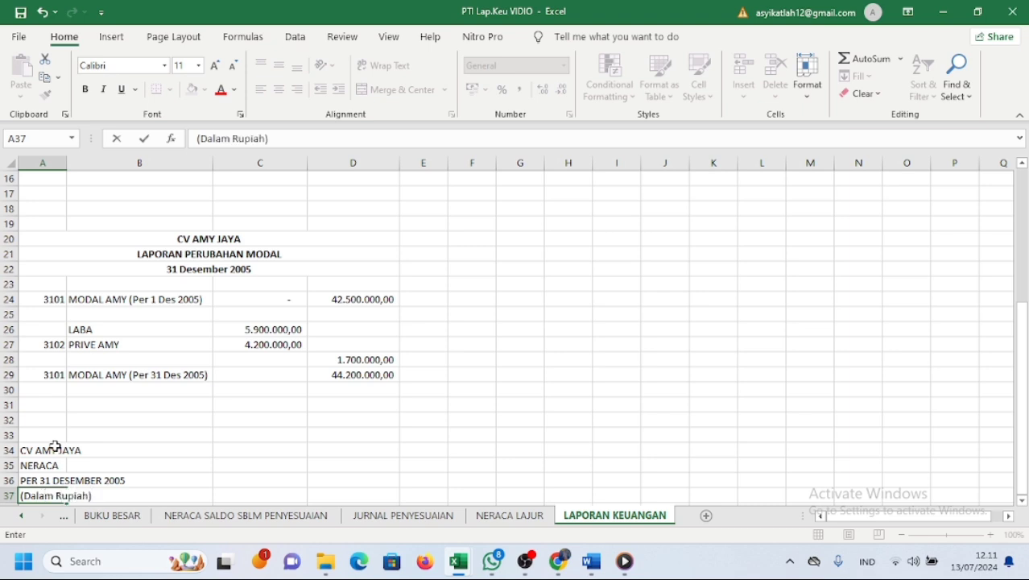
{"action": "key", "text": "Return"}
- Merge and center each balance sheet title row, 34 through 37, across columns A:I and make all four titles bold
{"action": "scroll", "coordinate": [89, 378], "scroll_direction": "down", "scroll_amount": 1}
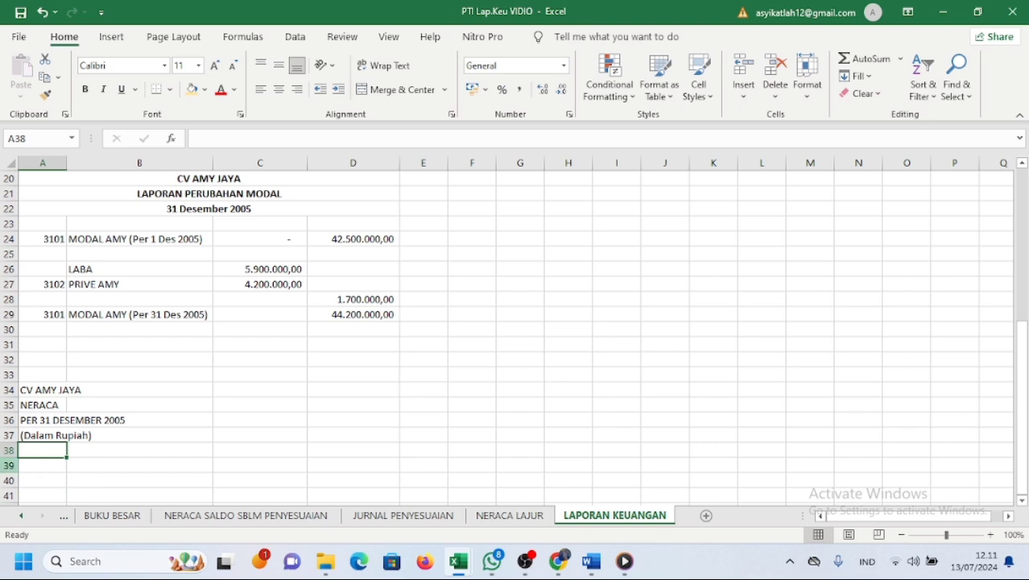
{"action": "left_click_drag", "start_coordinate": [39, 392], "coordinate": [624, 391]}
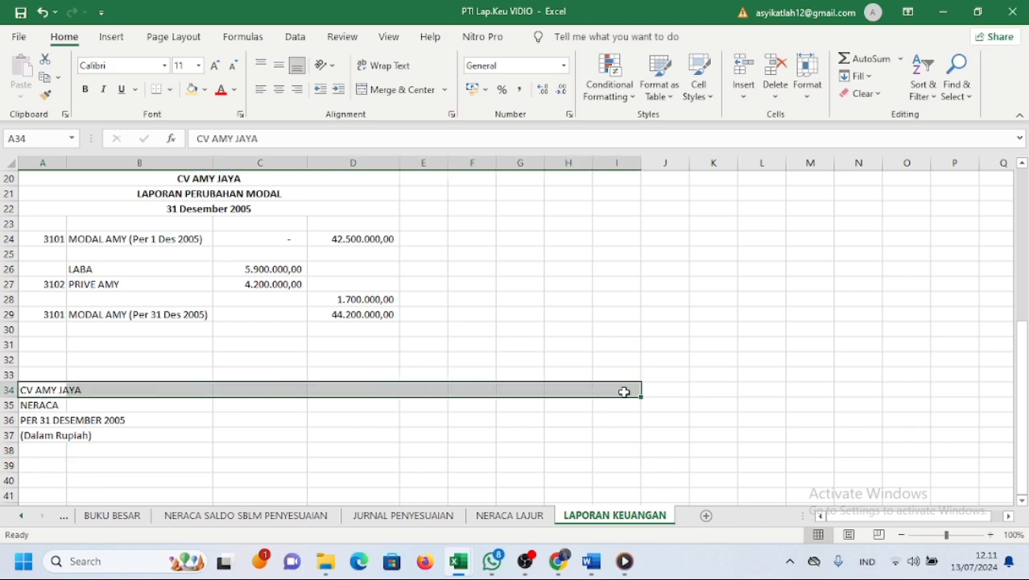
{"action": "left_click", "coordinate": [399, 89]}
{"action": "left_click_drag", "start_coordinate": [51, 404], "coordinate": [617, 405]}
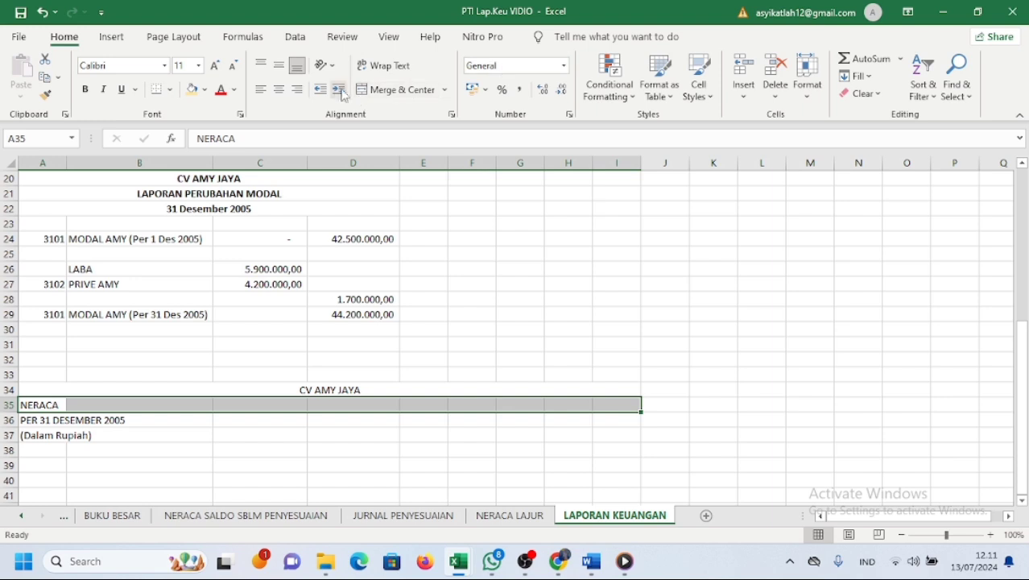
{"action": "left_click", "coordinate": [399, 89]}
{"action": "left_click_drag", "start_coordinate": [103, 425], "coordinate": [591, 437]}
{"action": "left_click", "coordinate": [37, 424]}
{"action": "left_click_drag", "start_coordinate": [37, 424], "coordinate": [627, 418]}
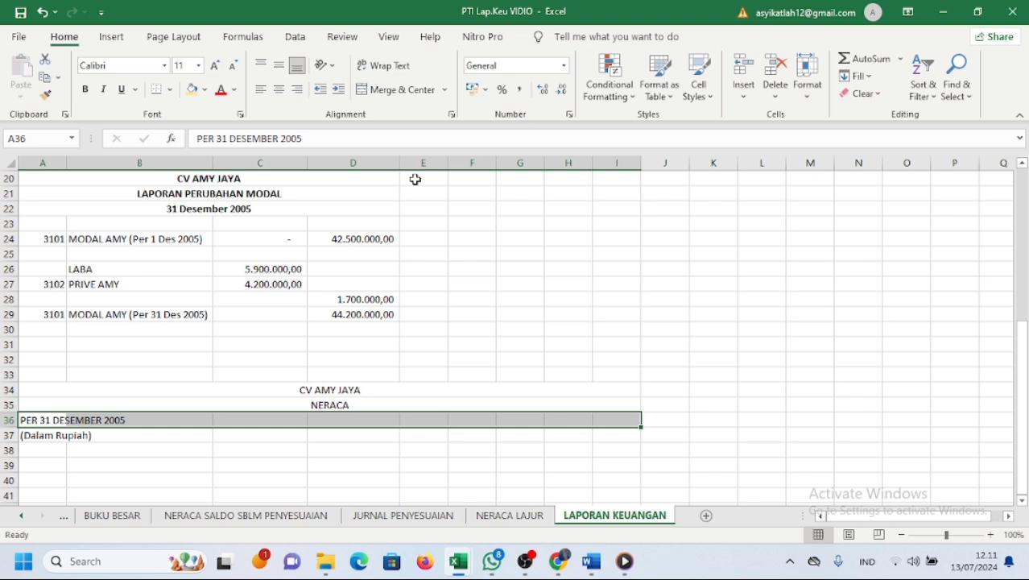
{"action": "left_click", "coordinate": [366, 93]}
{"action": "left_click_drag", "start_coordinate": [45, 434], "coordinate": [613, 441]}
{"action": "left_click", "coordinate": [386, 90]}
{"action": "left_click_drag", "start_coordinate": [234, 389], "coordinate": [266, 439]}
{"action": "left_click", "coordinate": [84, 89]}
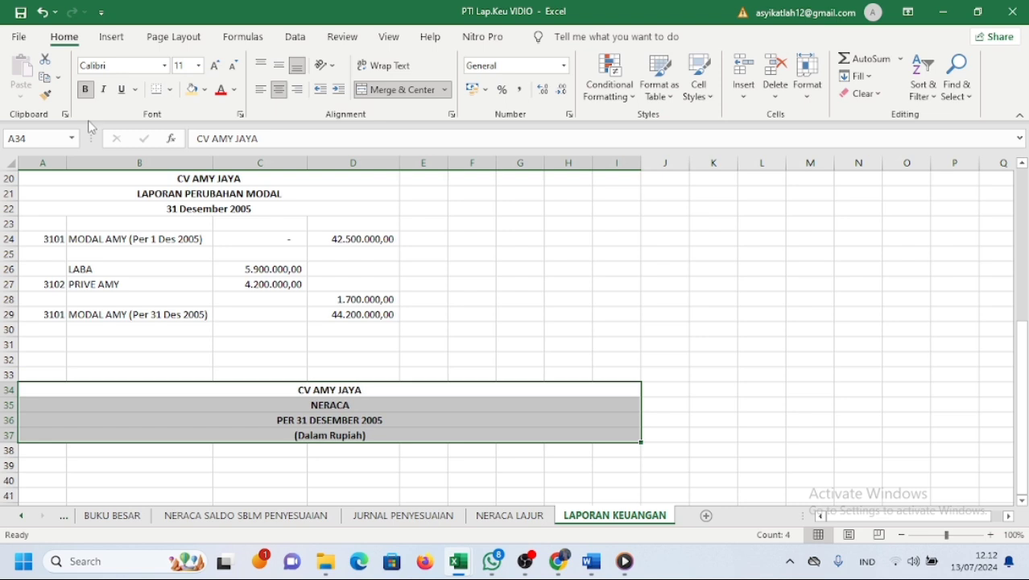
- Copy the account numbers and names for KAS through PERLENGKAPAN from NERACA LAJUR A8:B11 to A40 on LAPORAN KEUANGAN, pasting without borders
{"action": "scroll", "coordinate": [193, 289], "scroll_direction": "down", "scroll_amount": 2}
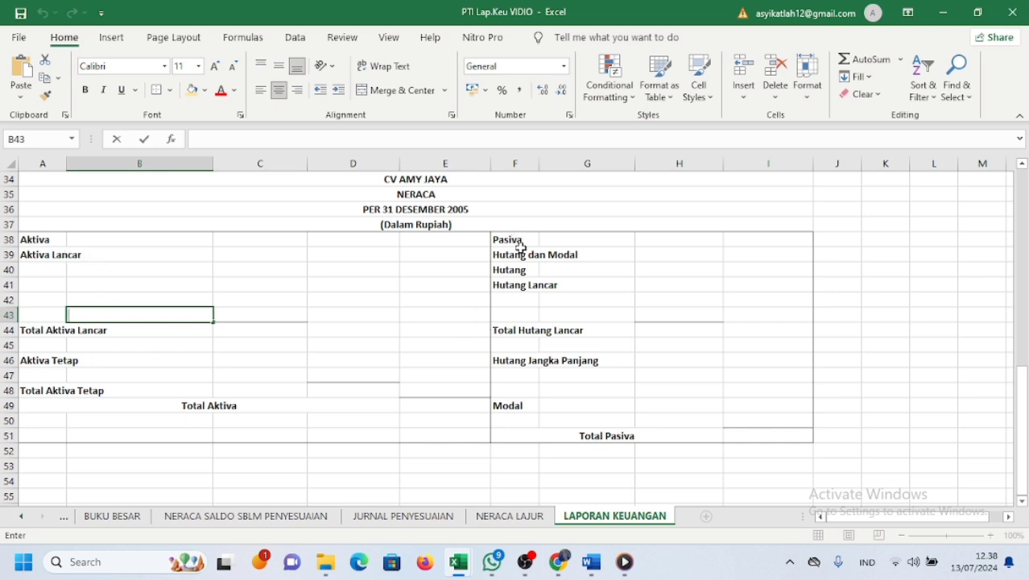
{"action": "left_click", "coordinate": [52, 271]}
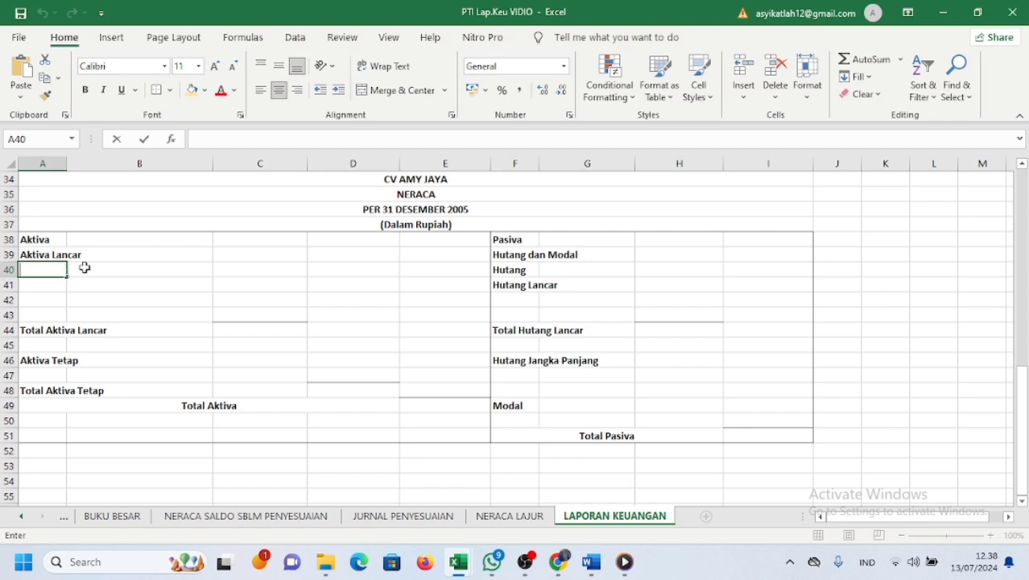
{"action": "left_click", "coordinate": [497, 515]}
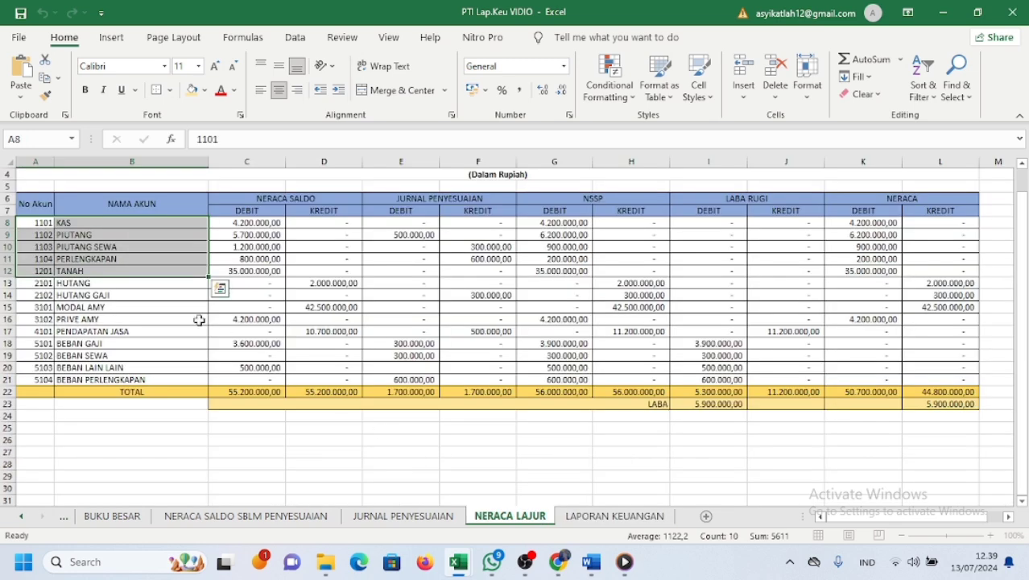
{"action": "left_click", "coordinate": [94, 258]}
{"action": "left_click_drag", "start_coordinate": [36, 223], "coordinate": [102, 267]}
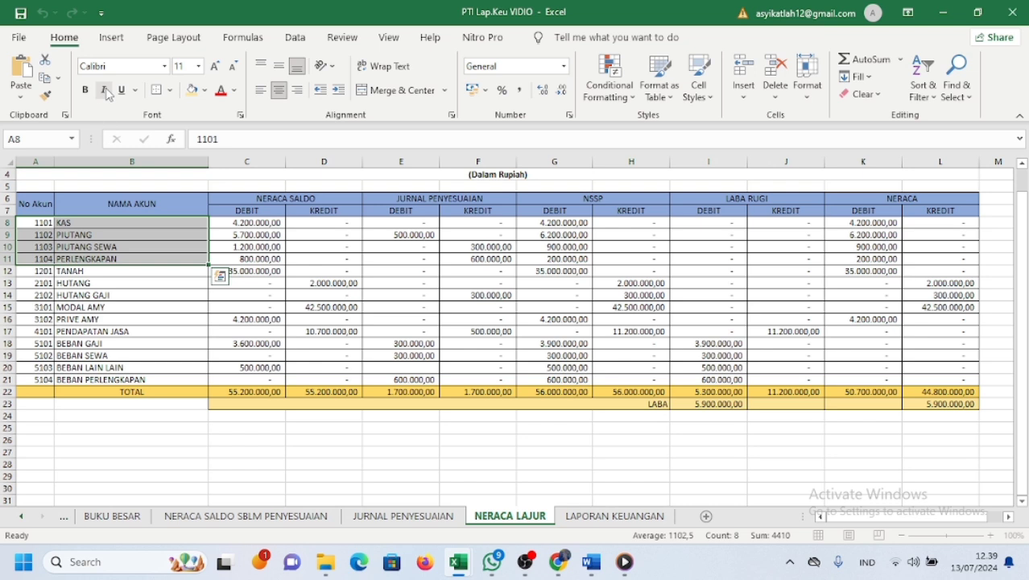
{"action": "left_click", "coordinate": [44, 78]}
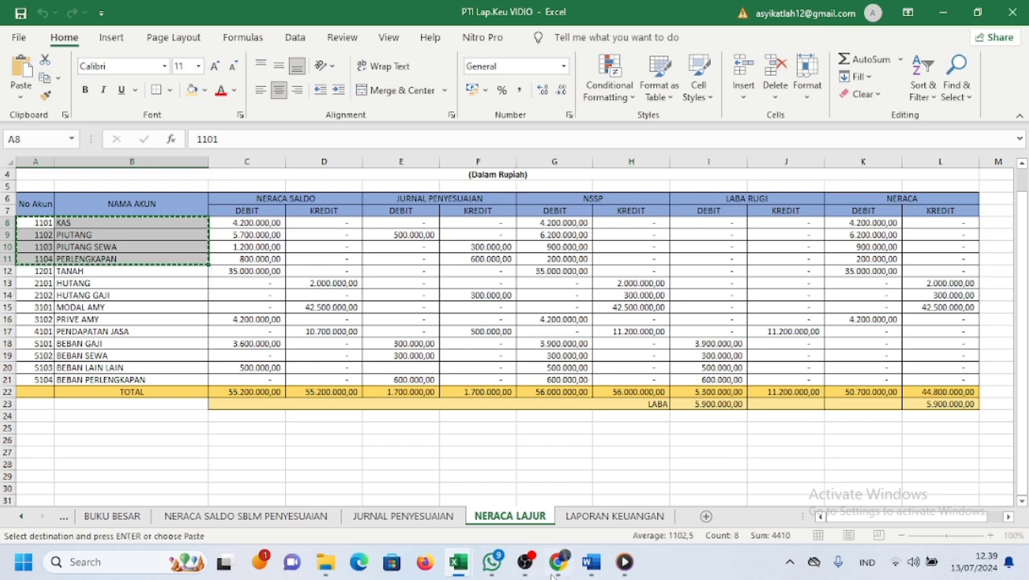
{"action": "left_click", "coordinate": [585, 521]}
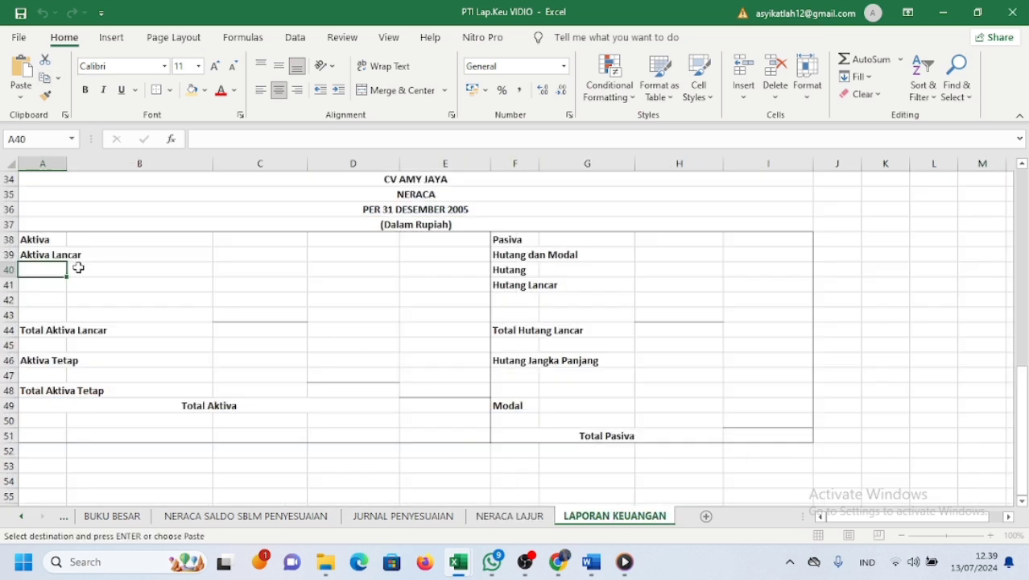
{"action": "left_click", "coordinate": [21, 98]}
{"action": "left_click", "coordinate": [21, 163]}
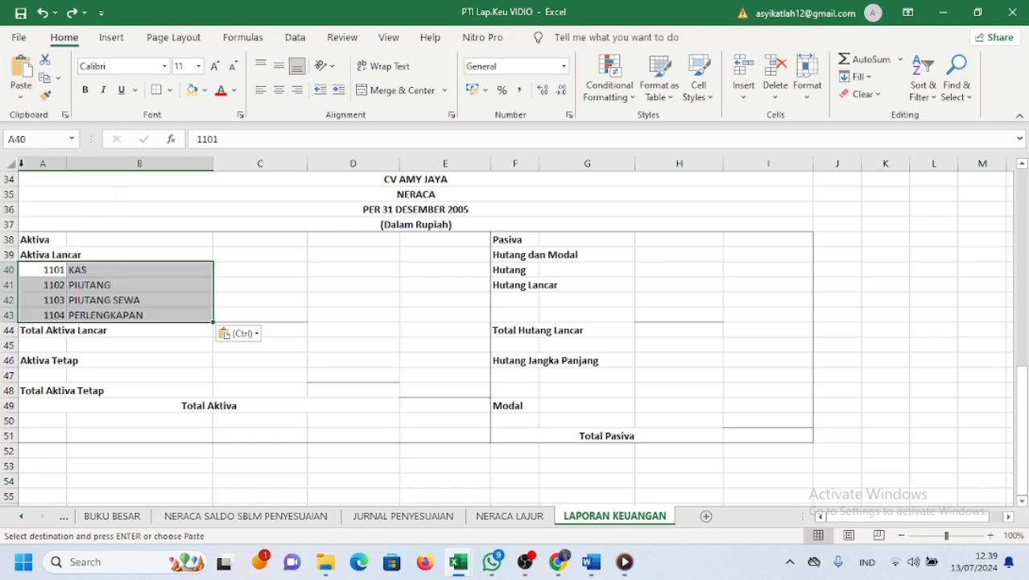
- Paste the NERACA debit amounts K8:K11 from the NERACA LAJUR sheet as links into C40:C43 of LAPORAN KEUANGAN
{"action": "left_click", "coordinate": [246, 272]}
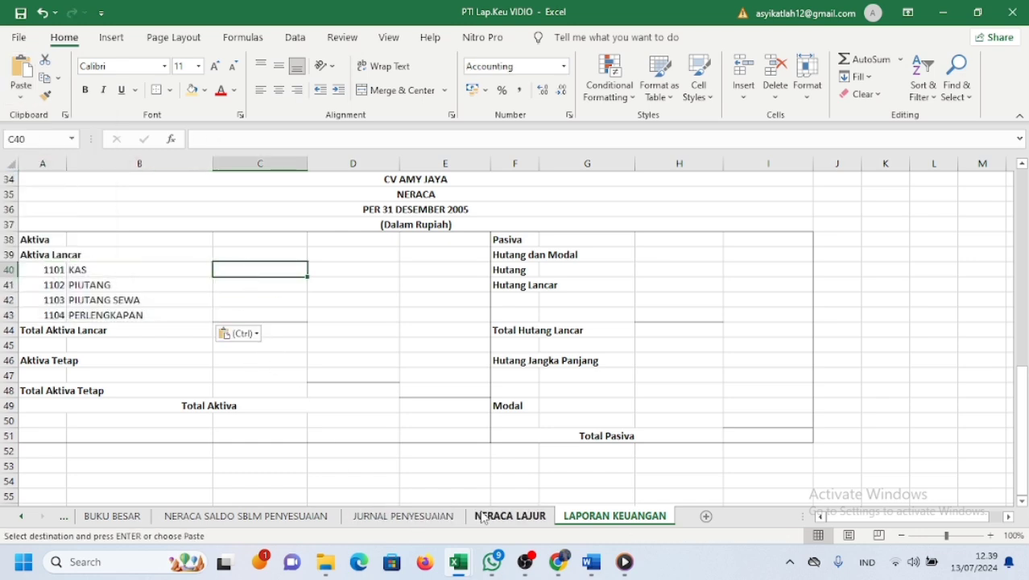
{"action": "left_click", "coordinate": [488, 518]}
{"action": "left_click", "coordinate": [477, 247]}
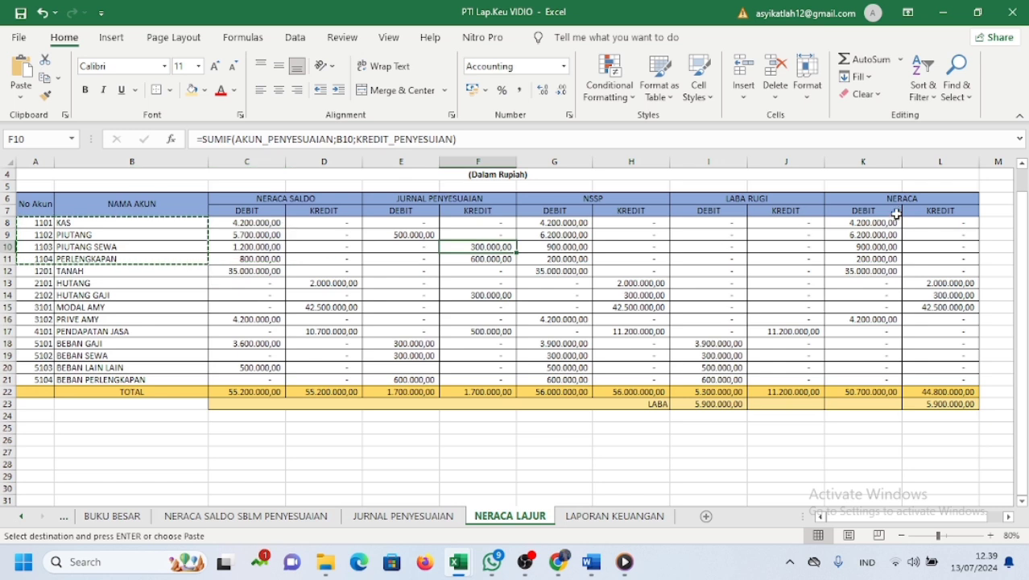
{"action": "left_click_drag", "start_coordinate": [860, 226], "coordinate": [874, 260]}
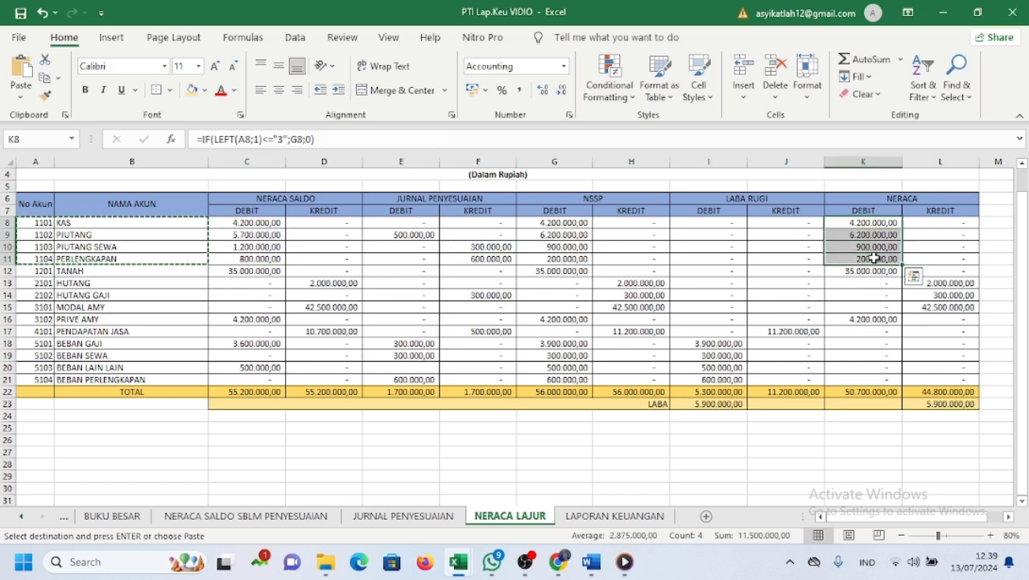
{"action": "left_click", "coordinate": [45, 78]}
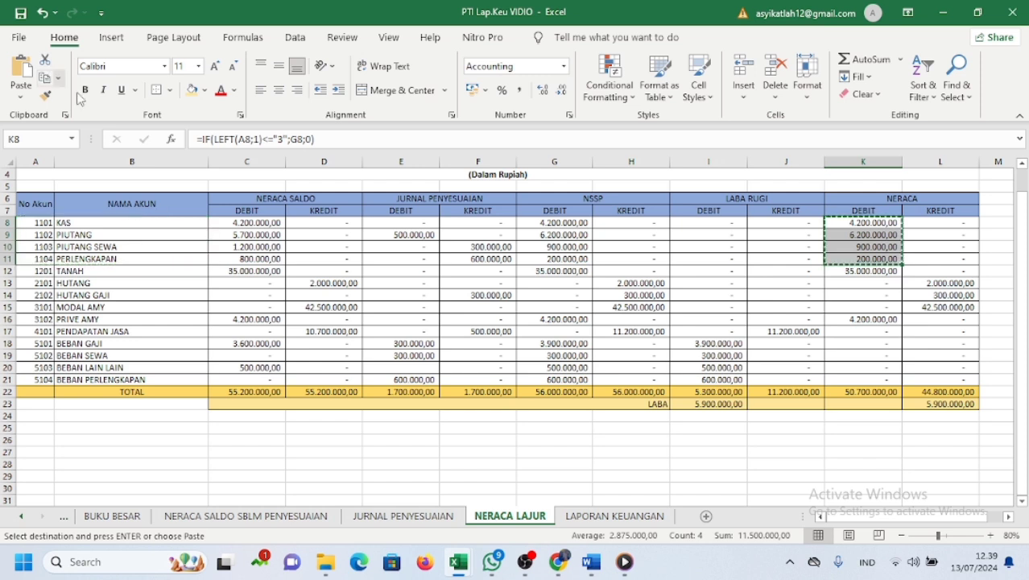
{"action": "left_click", "coordinate": [614, 515]}
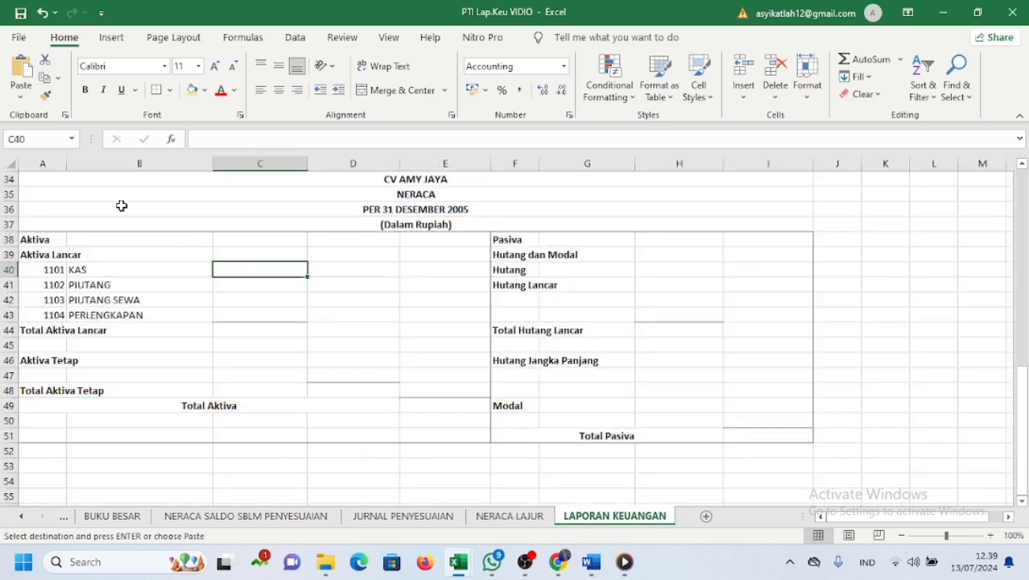
{"action": "left_click", "coordinate": [21, 95]}
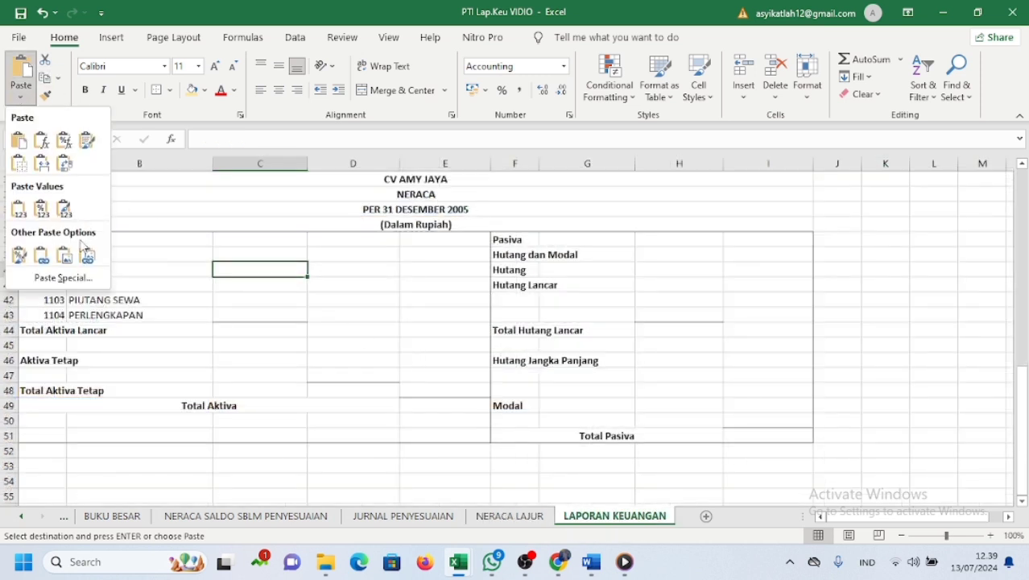
{"action": "left_click", "coordinate": [40, 255]}
{"action": "left_click", "coordinate": [374, 316]}
{"action": "left_click", "coordinate": [412, 385]}
{"action": "left_click", "coordinate": [348, 389]}
{"action": "left_click", "coordinate": [245, 418]}
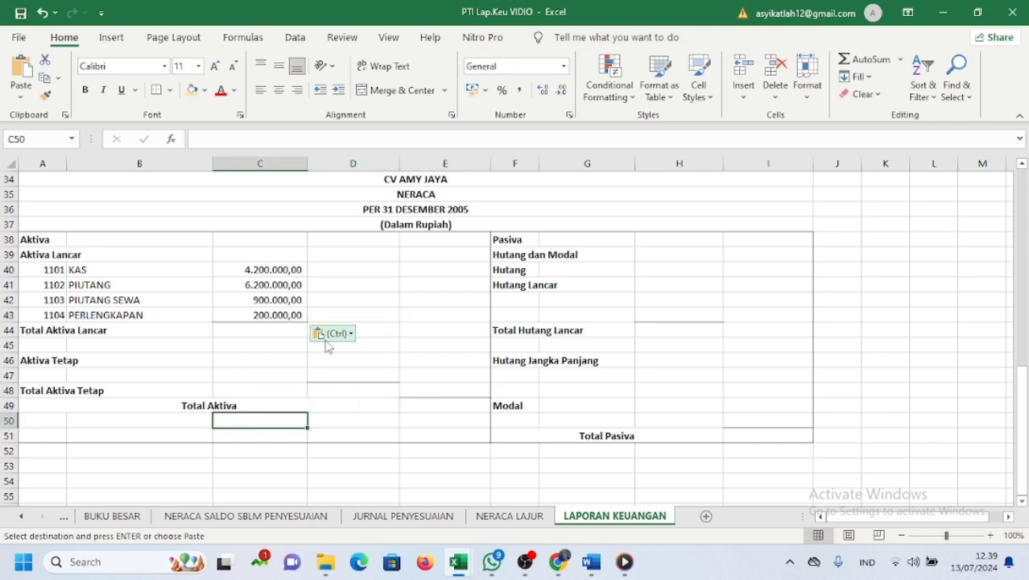
- Calculate Total Aktiva Lancar in D44 with a SUM formula over C40:C43
{"action": "left_click", "coordinate": [389, 331]}
{"action": "double_click", "coordinate": [389, 331]}
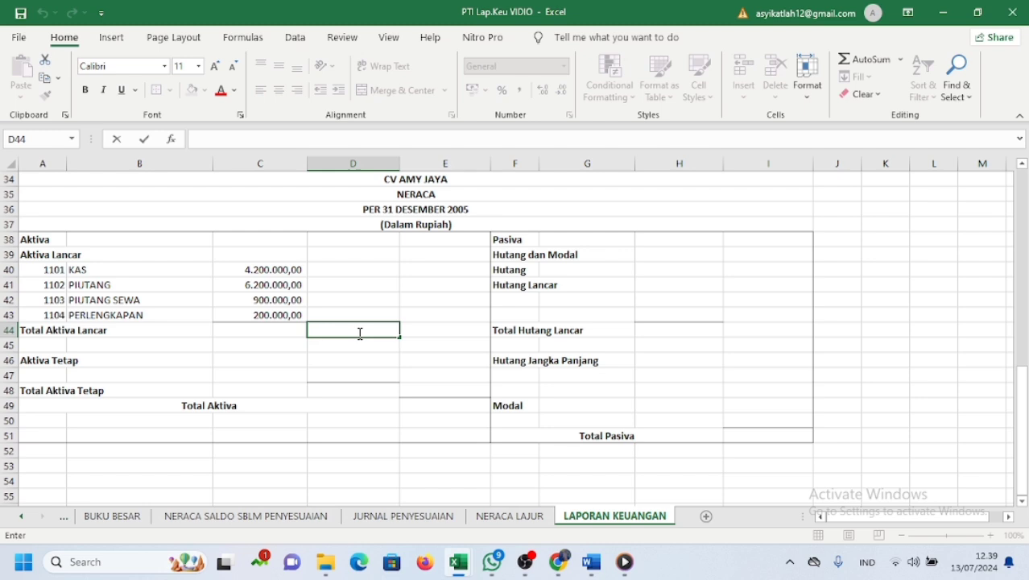
{"action": "type", "text": "="}
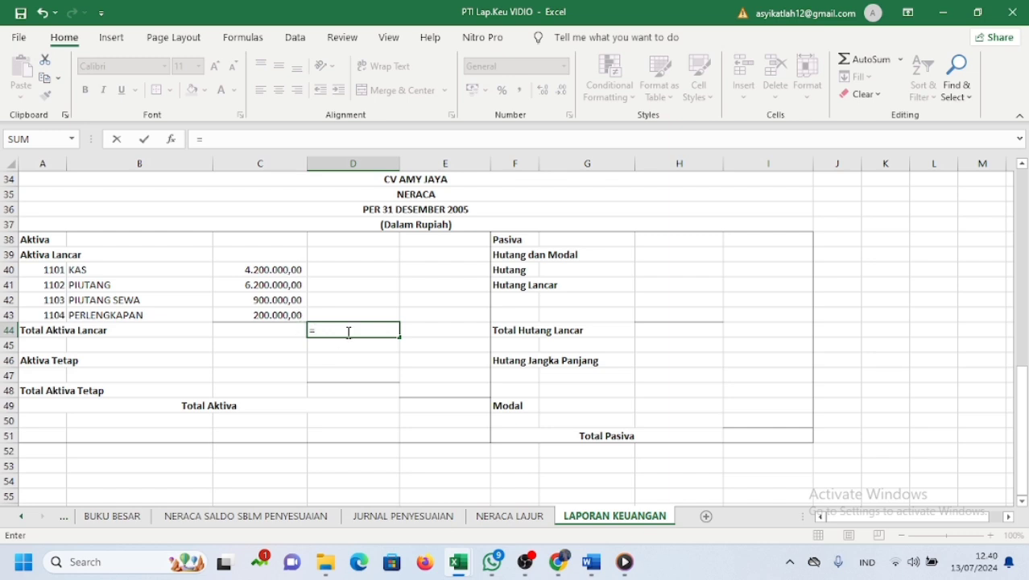
{"action": "type", "text": "sum"}
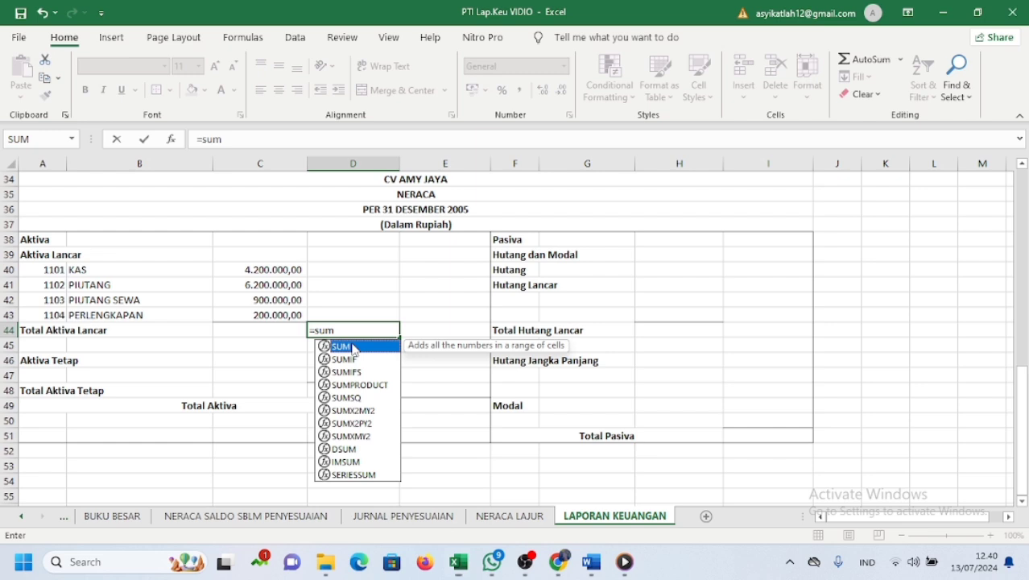
{"action": "double_click", "coordinate": [352, 348]}
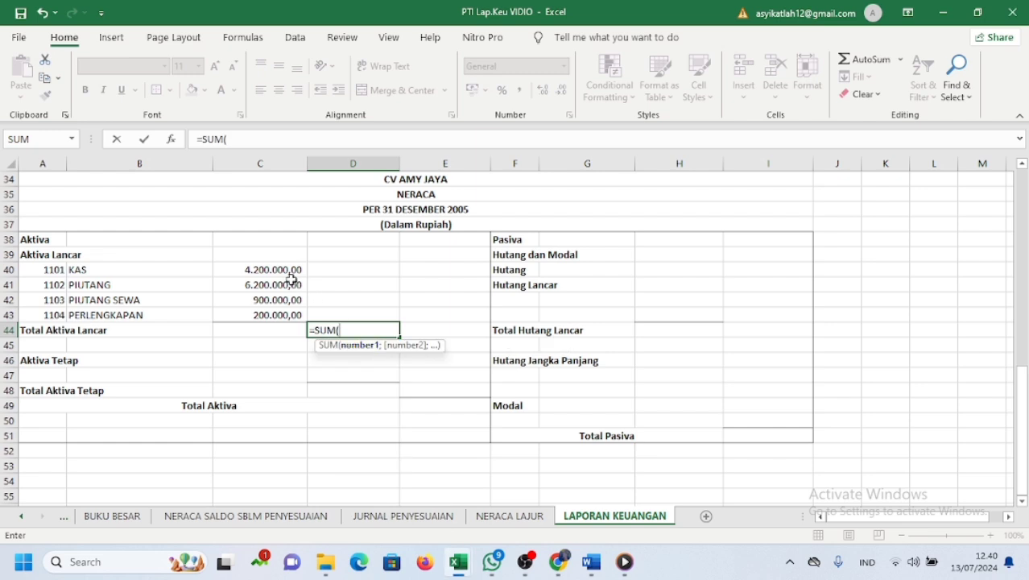
{"action": "left_click_drag", "start_coordinate": [275, 269], "coordinate": [299, 315]}
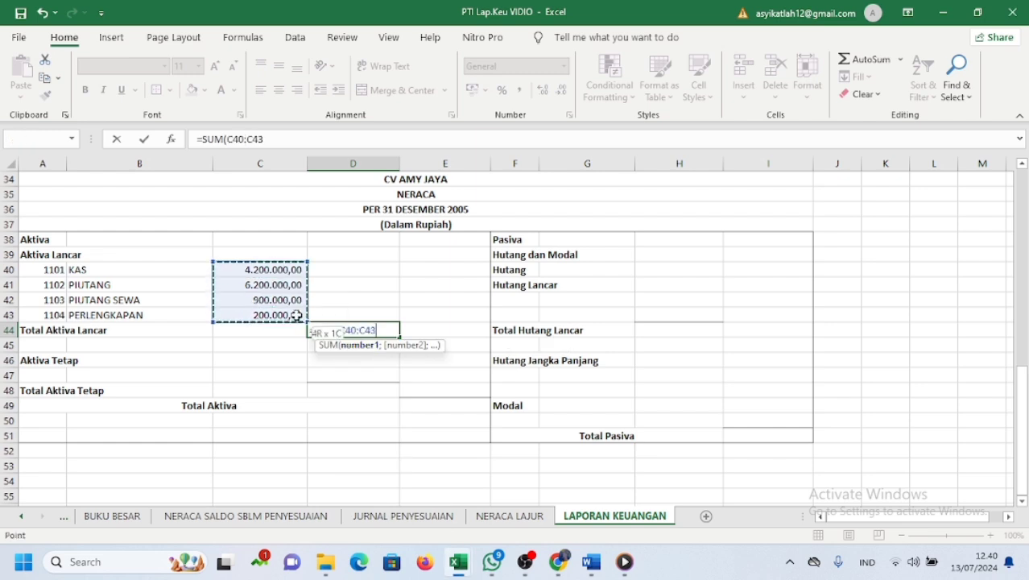
{"action": "key", "text": "Return"}
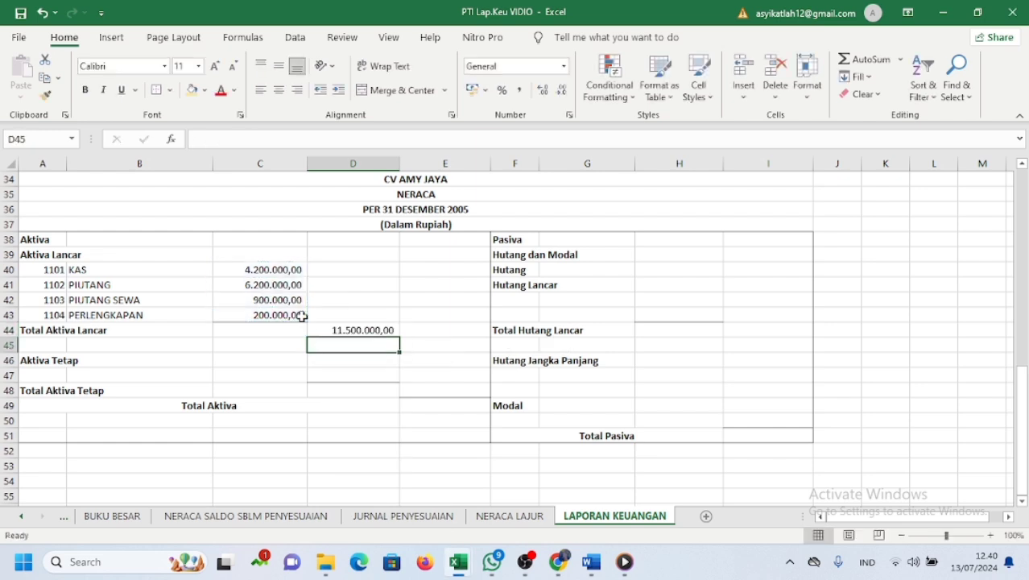
- Copy the TANAH account number and name from NERACA LAJUR A12:B12 to A47 under Aktiva Tetap, pasting without borders
{"action": "left_click", "coordinate": [336, 373]}
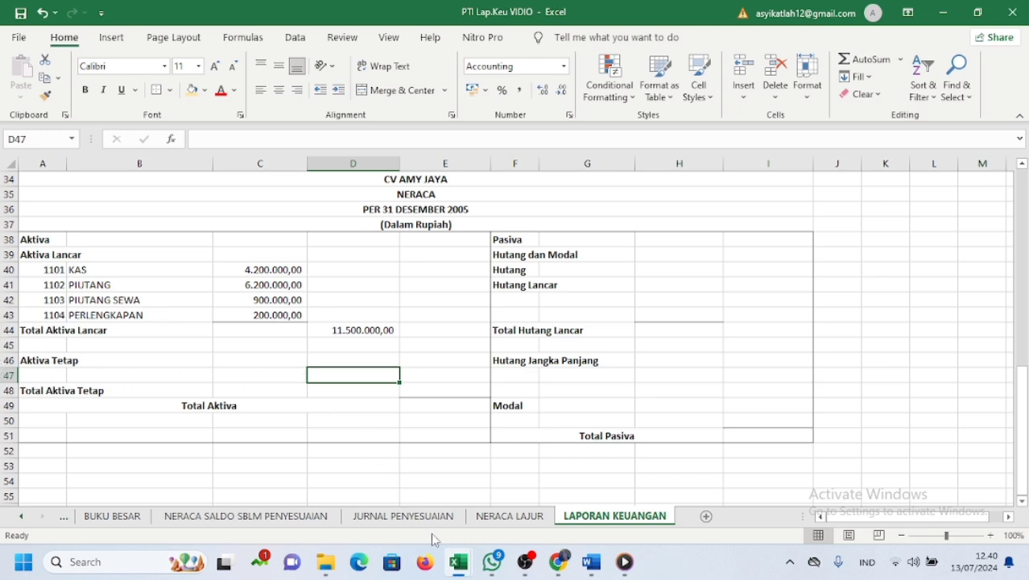
{"action": "left_click", "coordinate": [510, 516]}
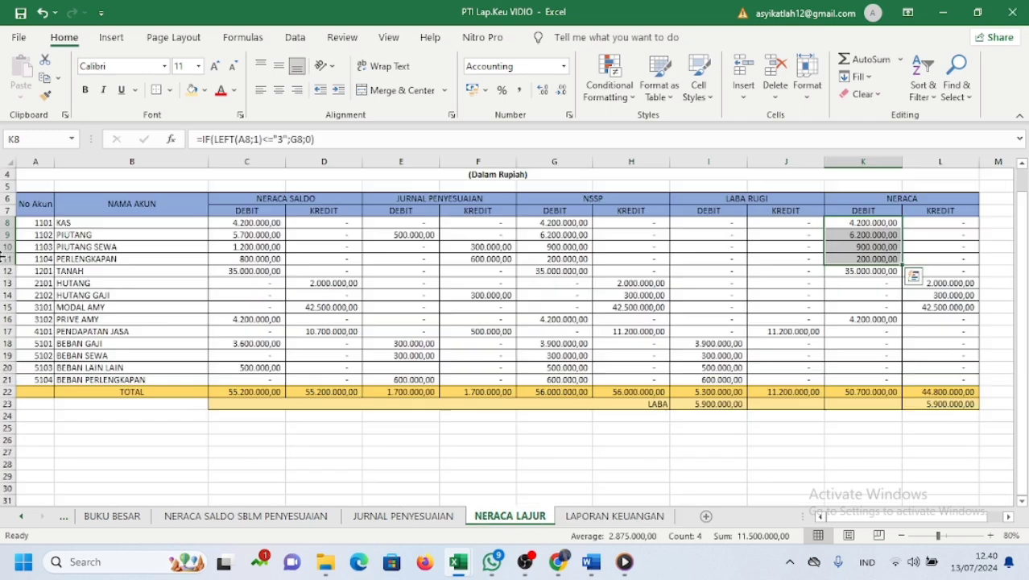
{"action": "left_click", "coordinate": [71, 269]}
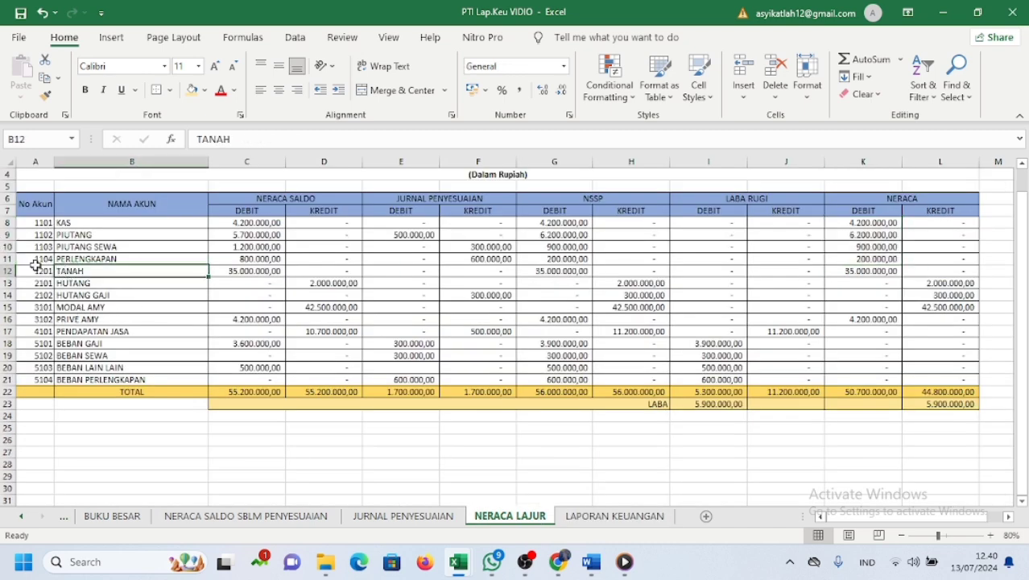
{"action": "left_click_drag", "start_coordinate": [28, 272], "coordinate": [80, 272]}
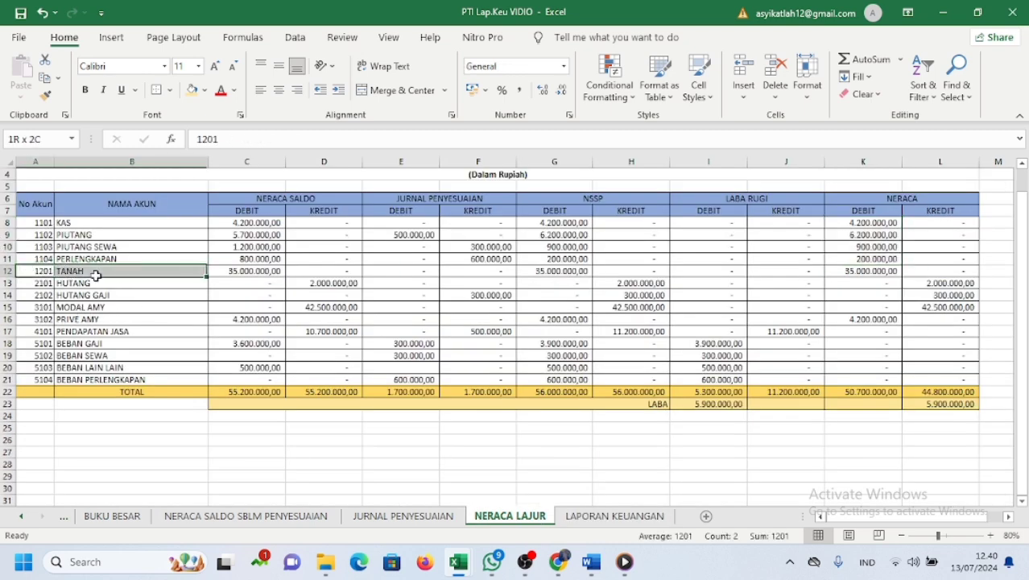
{"action": "left_click", "coordinate": [44, 78]}
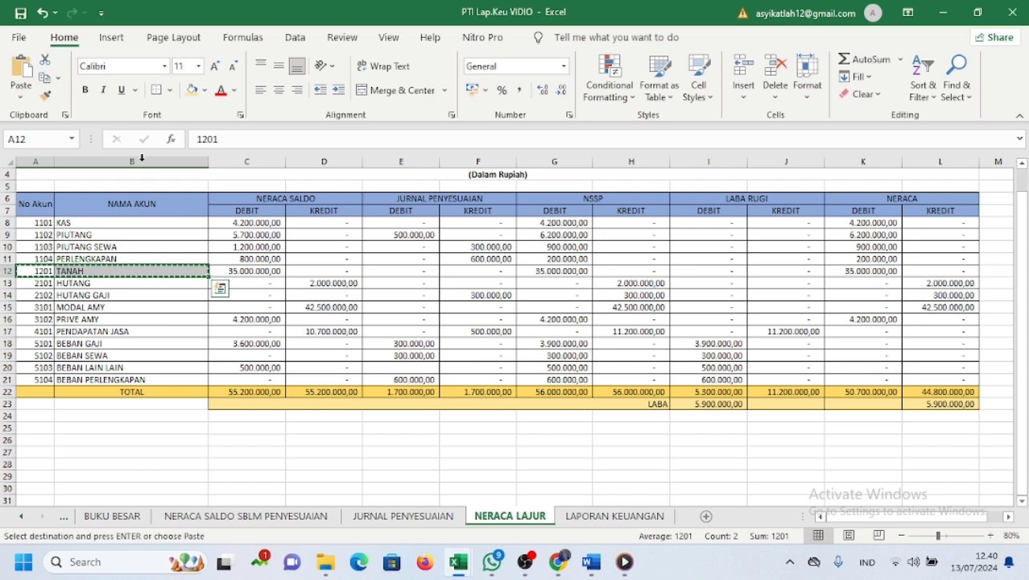
{"action": "left_click", "coordinate": [611, 517]}
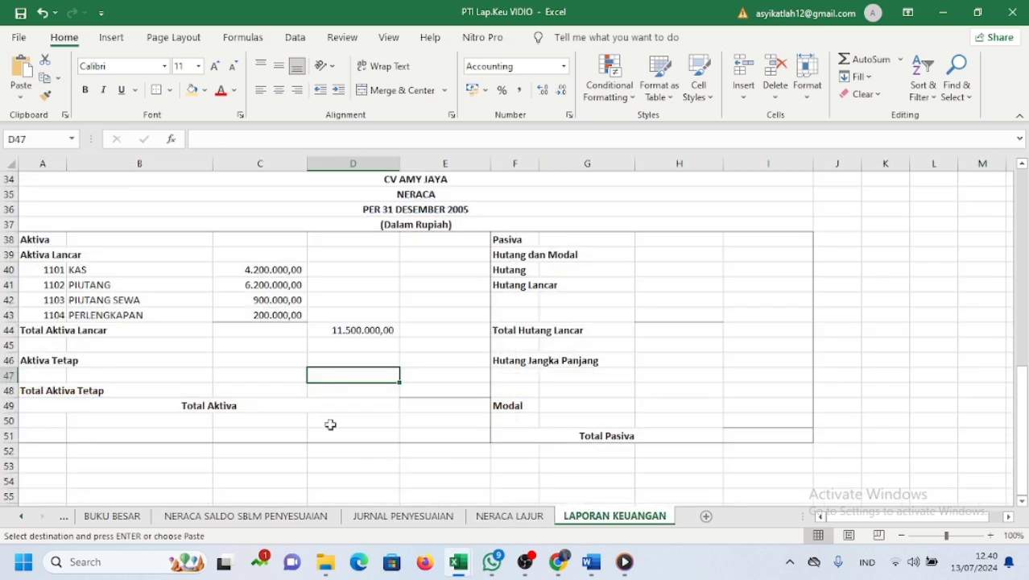
{"action": "left_click", "coordinate": [56, 375]}
{"action": "left_click", "coordinate": [21, 95]}
{"action": "left_click", "coordinate": [14, 165]}
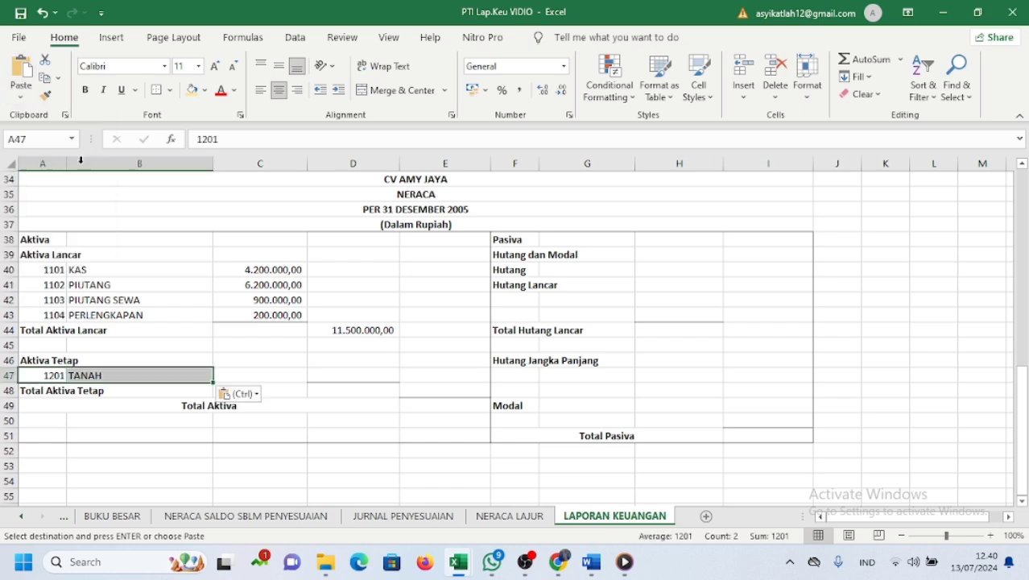
- Paste the TANAH amount from NERACA LAJUR C12 as a link into D47 of LAPORAN KEUANGAN
{"action": "left_click", "coordinate": [322, 374]}
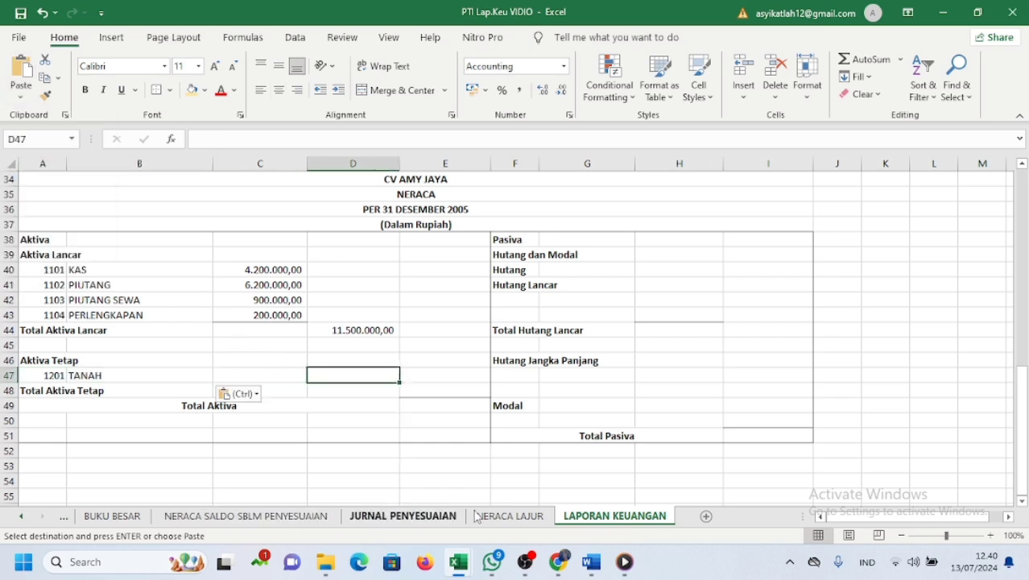
{"action": "left_click", "coordinate": [509, 516]}
{"action": "left_click", "coordinate": [254, 271]}
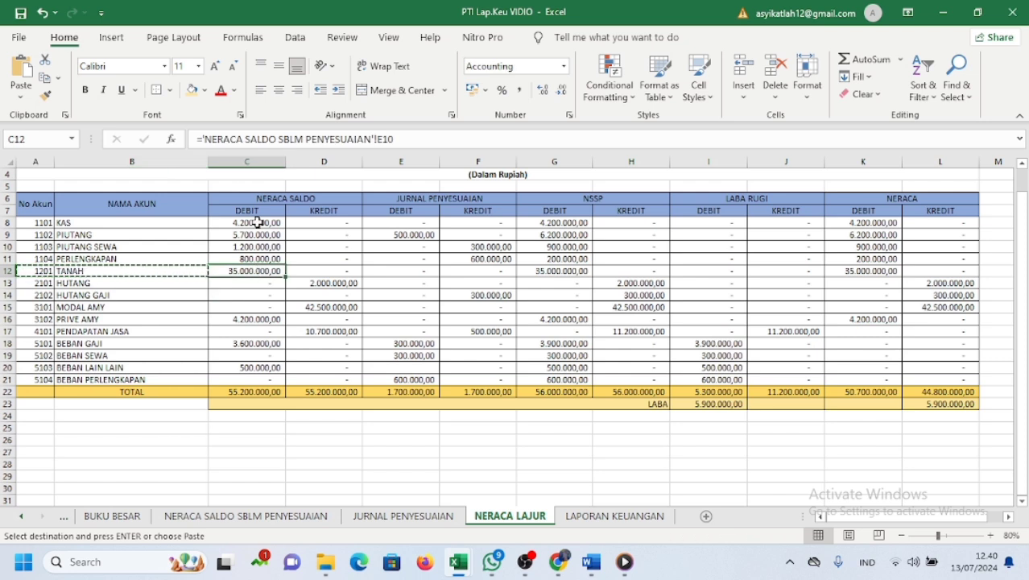
{"action": "key", "text": "Escape"}
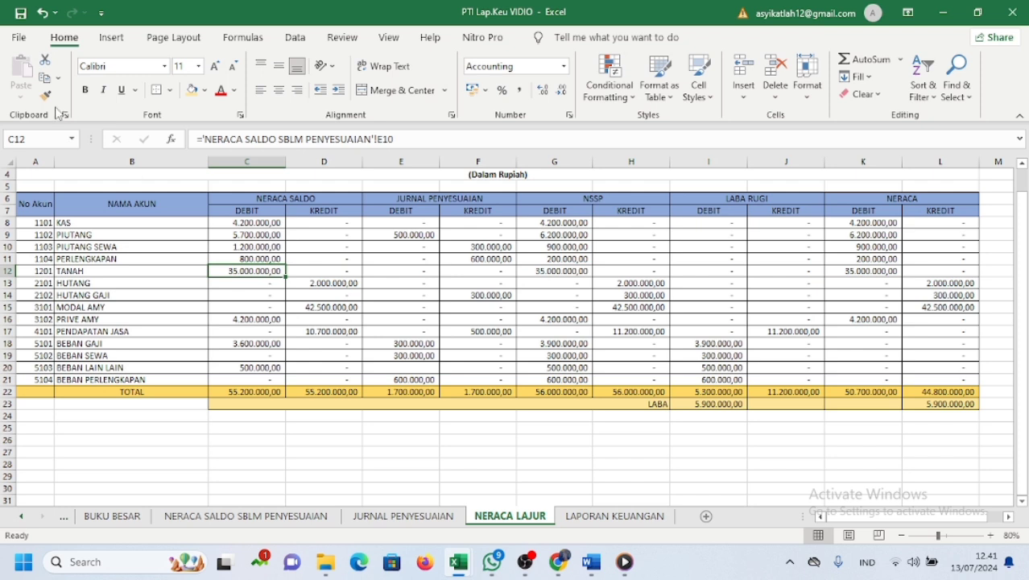
{"action": "left_click", "coordinate": [45, 78]}
{"action": "left_click", "coordinate": [615, 516]}
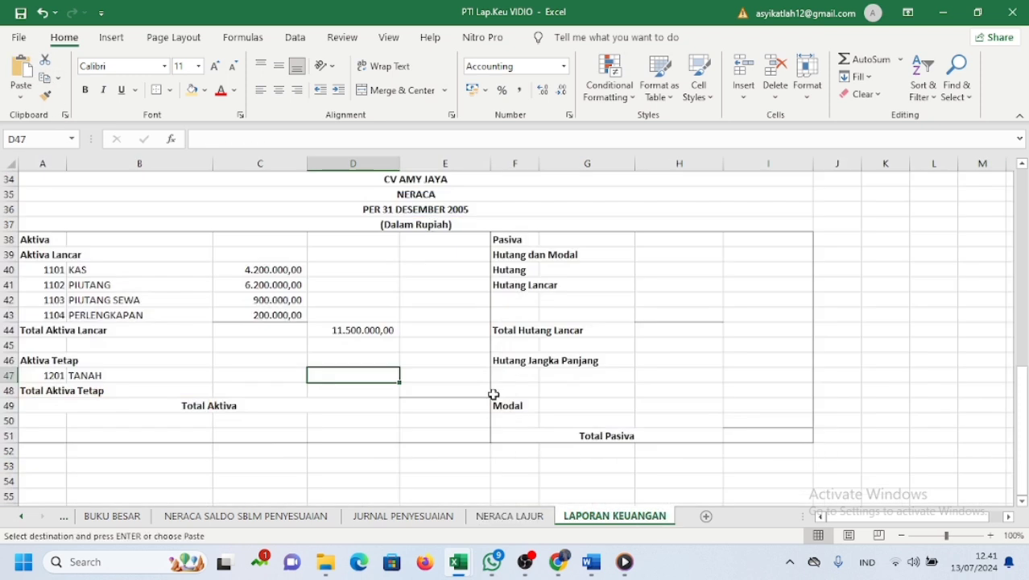
{"action": "left_click", "coordinate": [21, 98]}
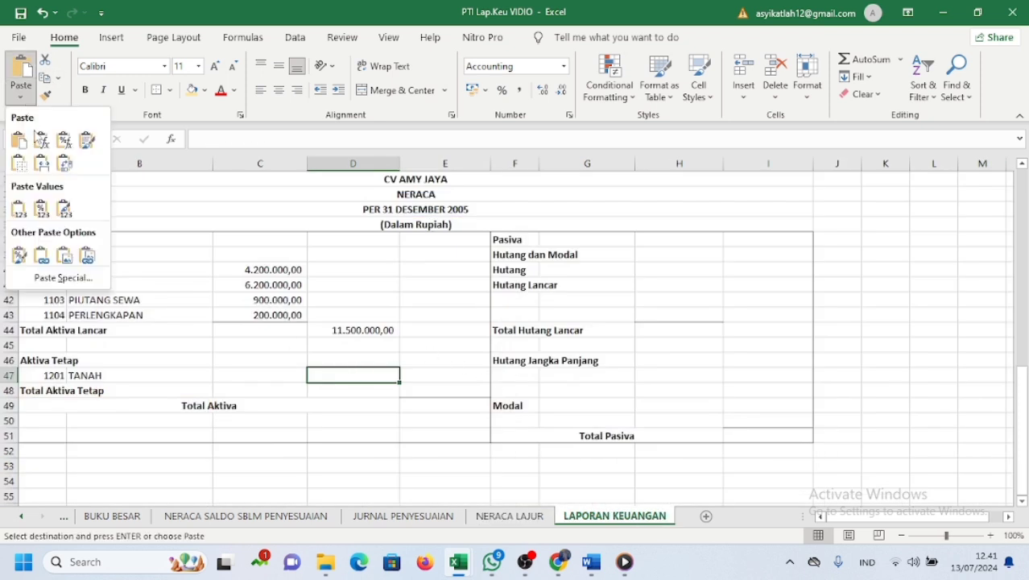
{"action": "left_click", "coordinate": [37, 252]}
- Fill Total Aktiva Tetap in E48 by copying the TANAH amount in D47 and pasting it as a link
{"action": "left_click", "coordinate": [463, 329]}
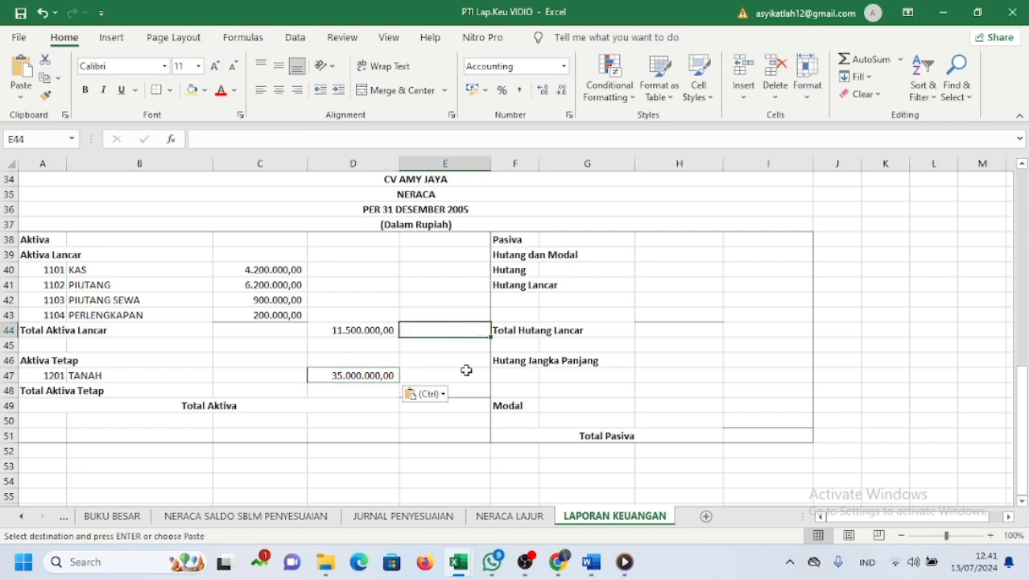
{"action": "left_click", "coordinate": [460, 389]}
{"action": "left_click", "coordinate": [453, 420]}
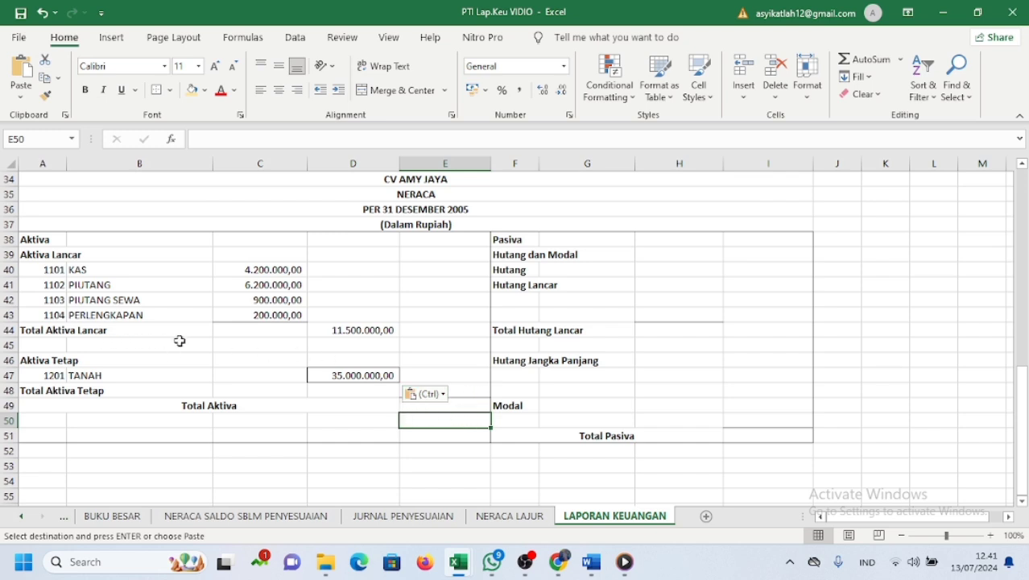
{"action": "left_click", "coordinate": [466, 407]}
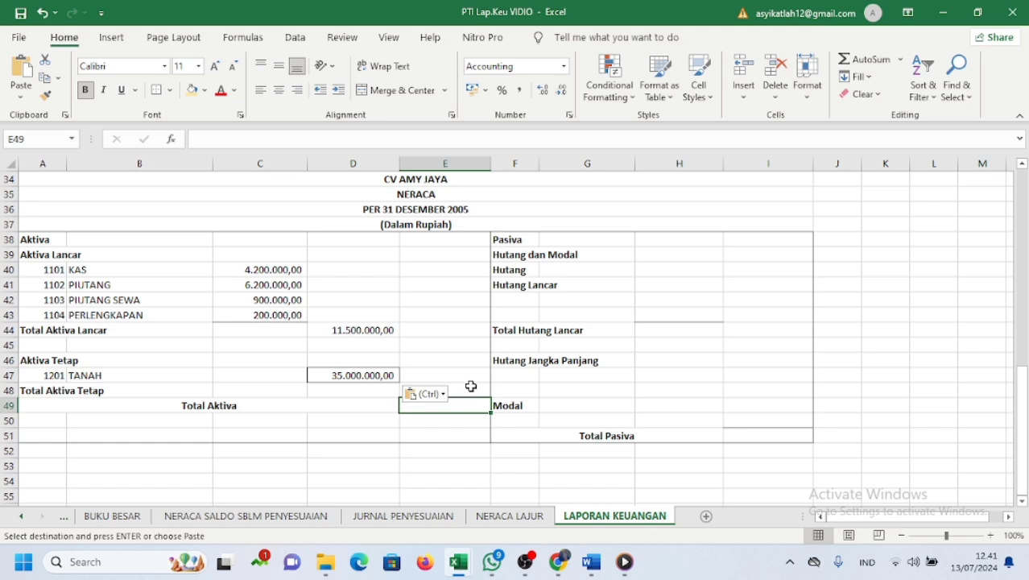
{"action": "left_click", "coordinate": [471, 387]}
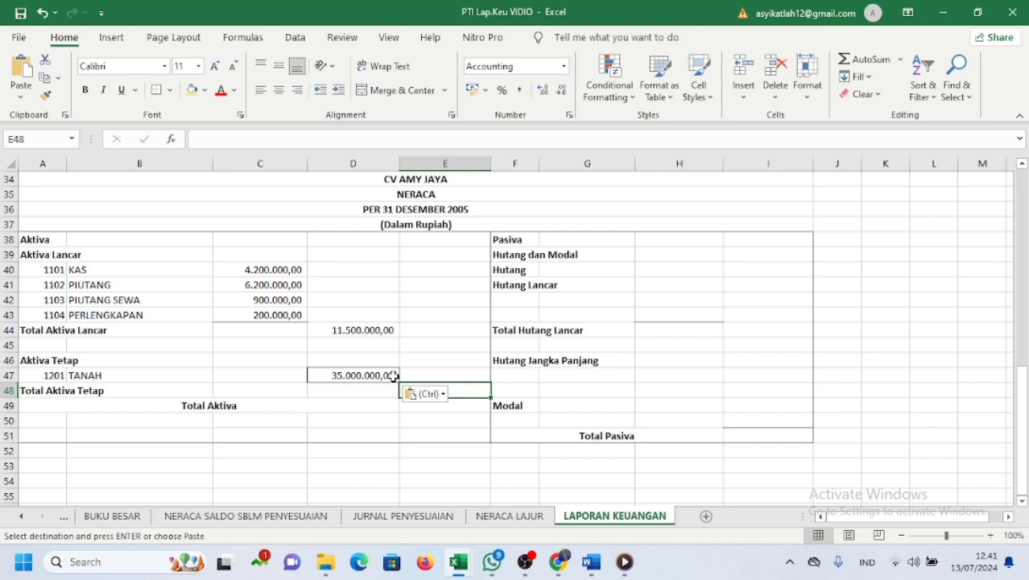
{"action": "left_click", "coordinate": [394, 375]}
{"action": "left_click", "coordinate": [44, 78]}
{"action": "left_click", "coordinate": [435, 388]}
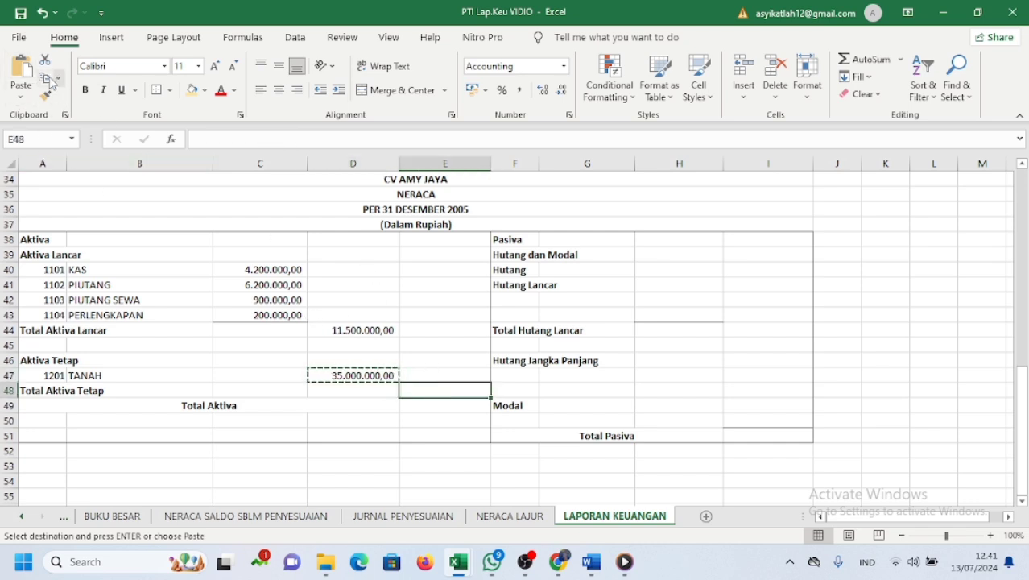
{"action": "left_click", "coordinate": [21, 96]}
{"action": "left_click", "coordinate": [42, 256]}
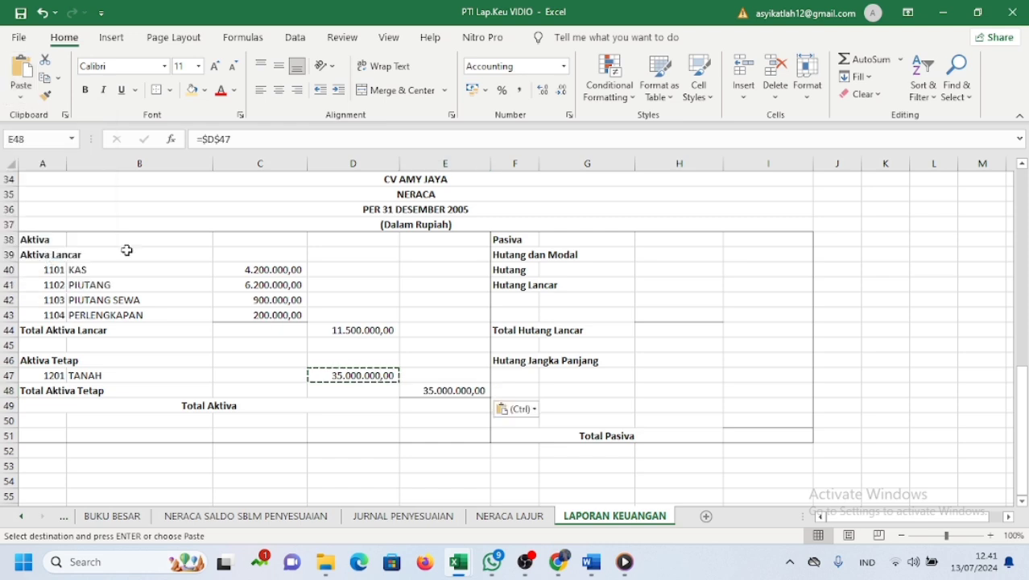
- Calculate Total Aktiva in E49 with the formula =D44+E48
{"action": "left_click", "coordinate": [426, 361]}
{"action": "left_click", "coordinate": [430, 405]}
{"action": "type", "text": "="}
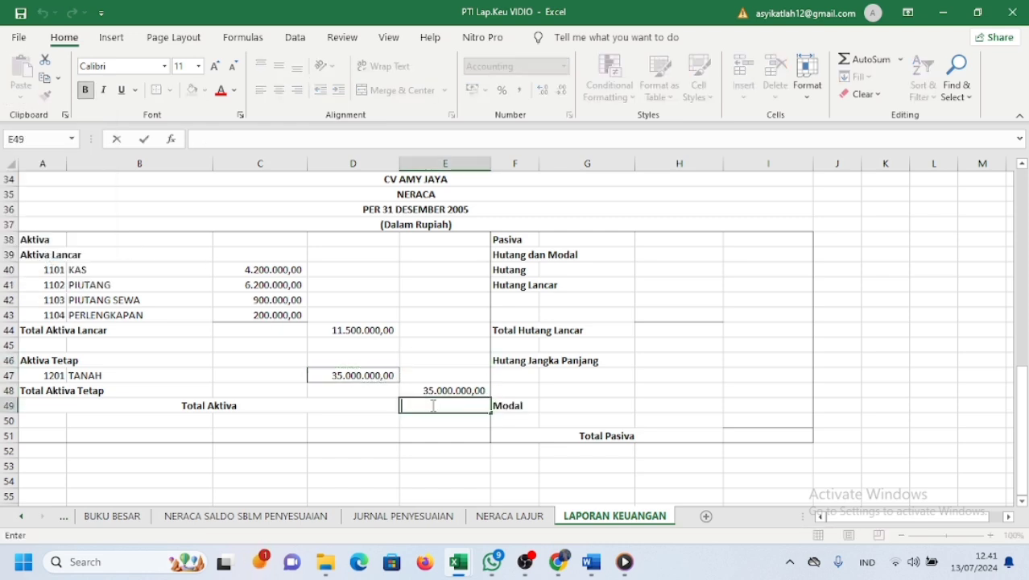
{"action": "left_click", "coordinate": [358, 329]}
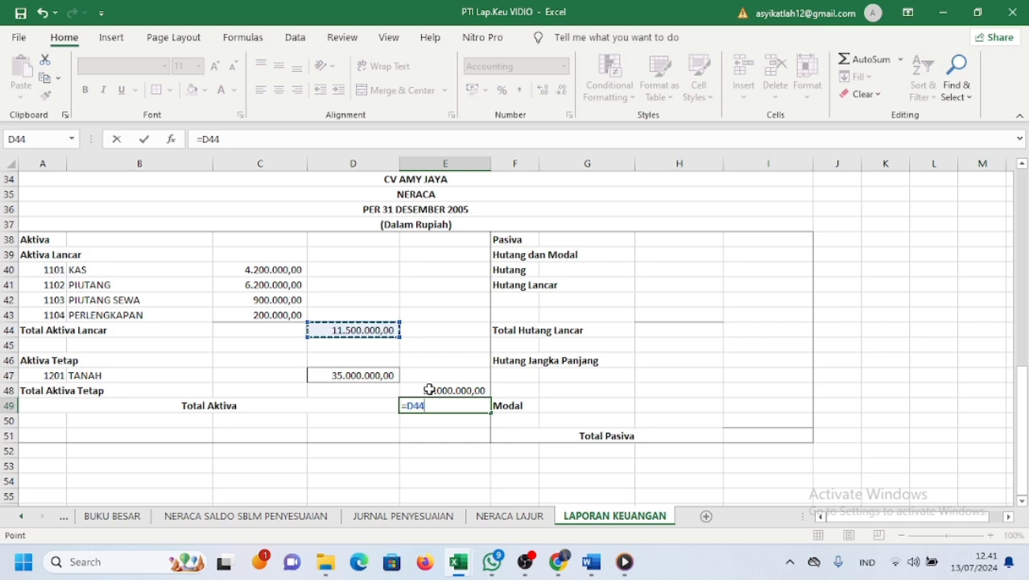
{"action": "type", "text": "+"}
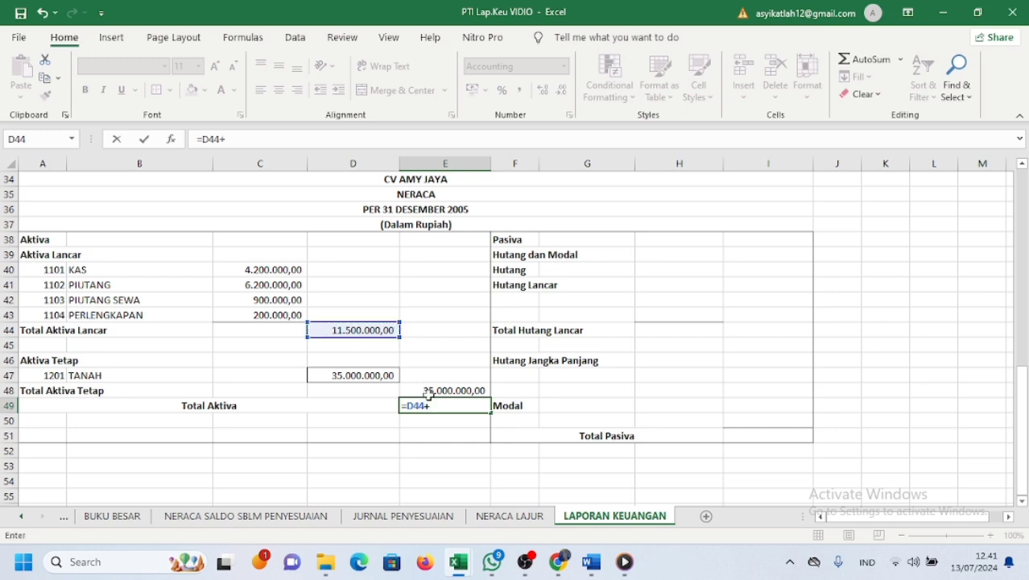
{"action": "left_click", "coordinate": [360, 375]}
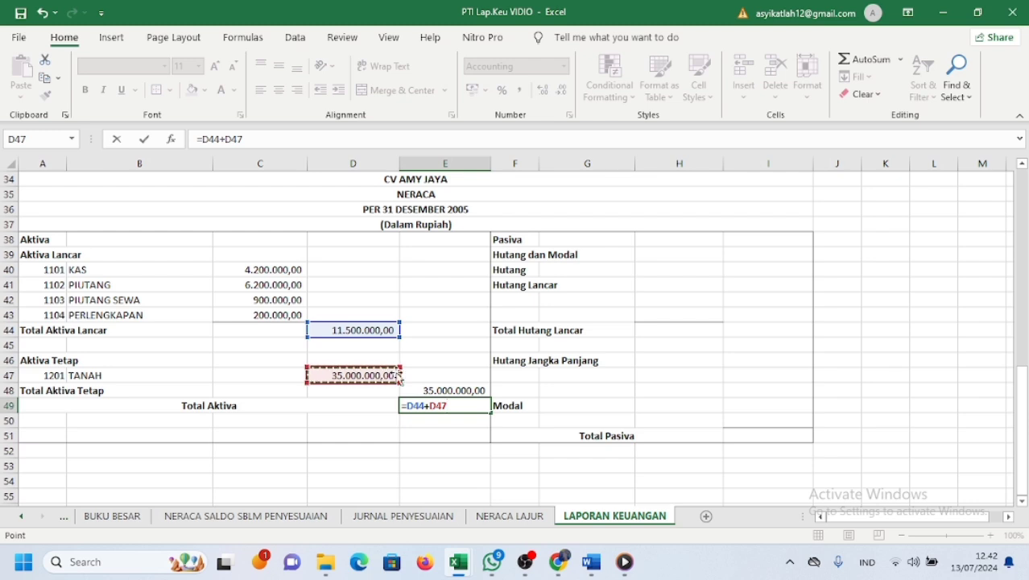
{"action": "left_click", "coordinate": [456, 391]}
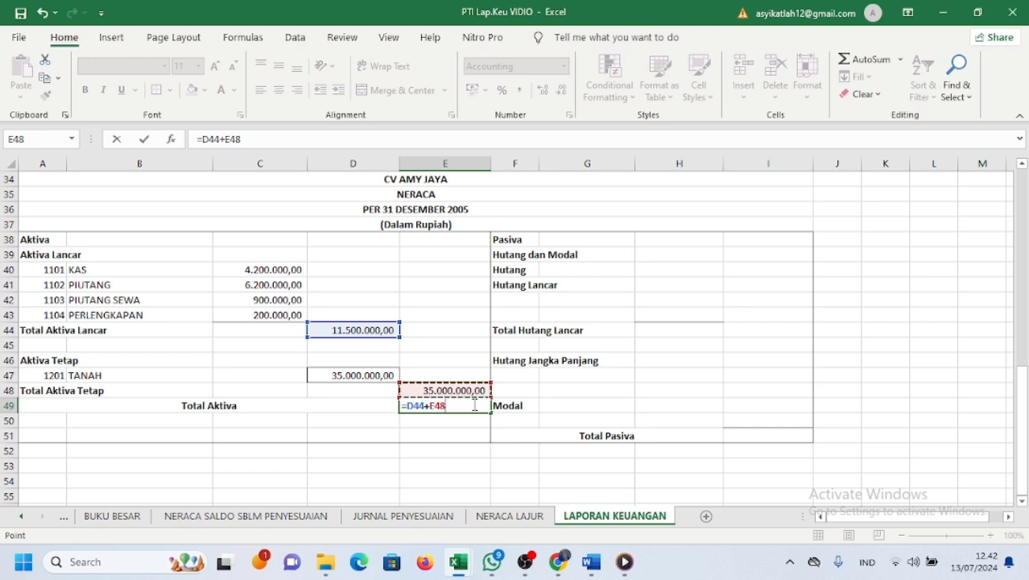
{"action": "key", "text": "Return"}
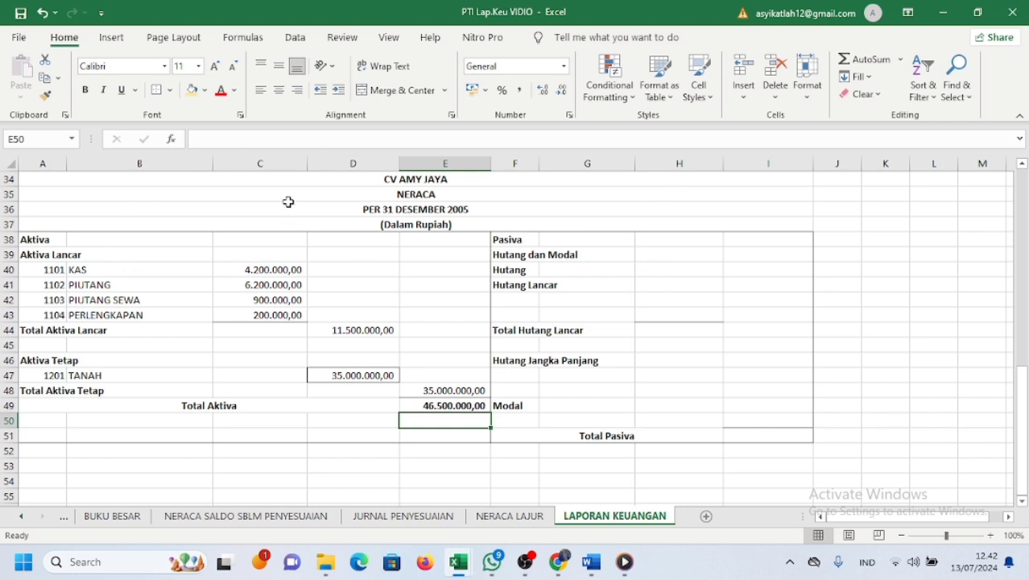
{"action": "left_click", "coordinate": [314, 416]}
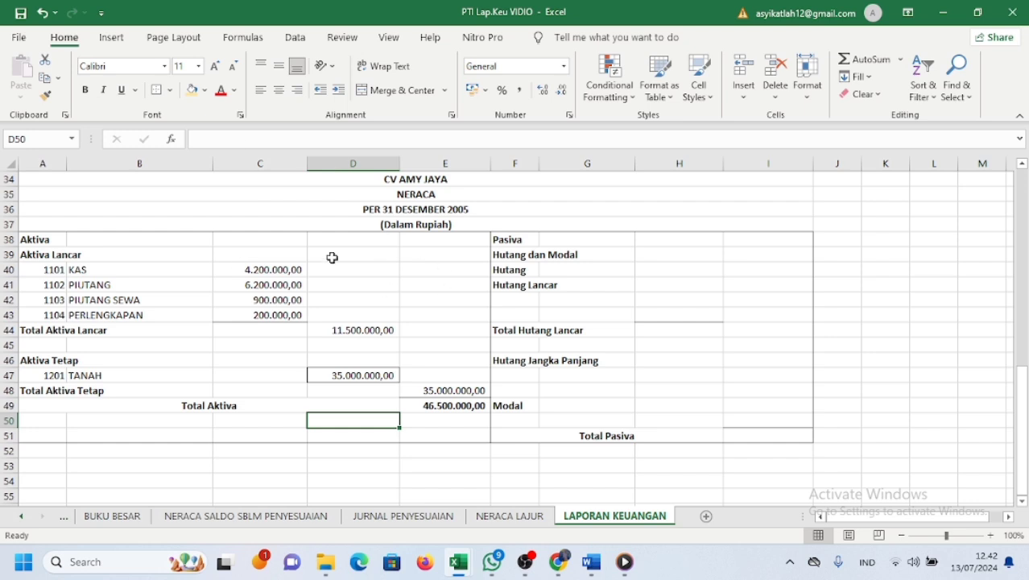
- Copy the HUTANG and HUTANG GAJI account numbers and names from NERACA LAJUR A13:B14 to F42 under Hutang Lancar, pasting without borders
{"action": "left_click", "coordinate": [532, 296]}
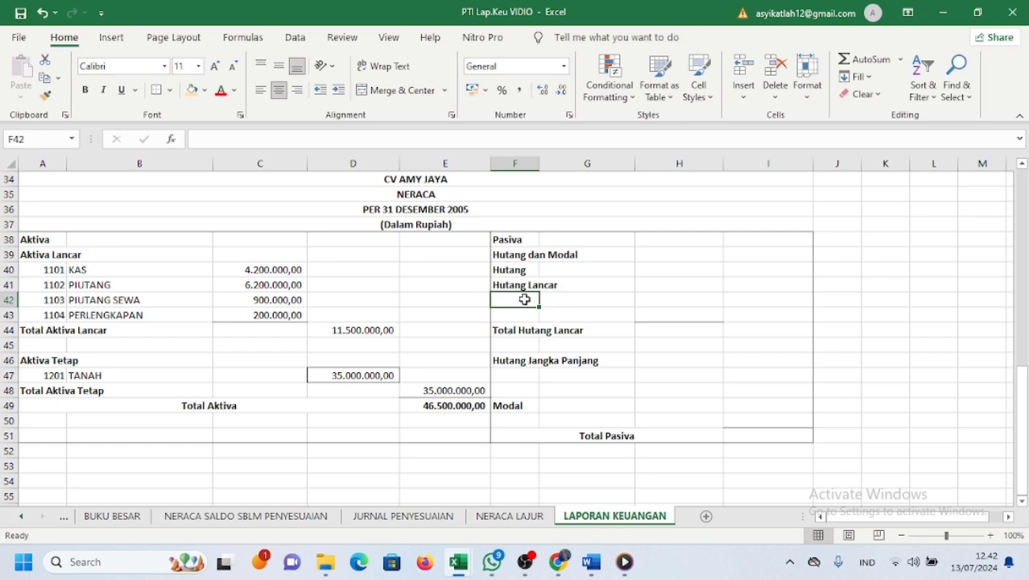
{"action": "left_click", "coordinate": [515, 517]}
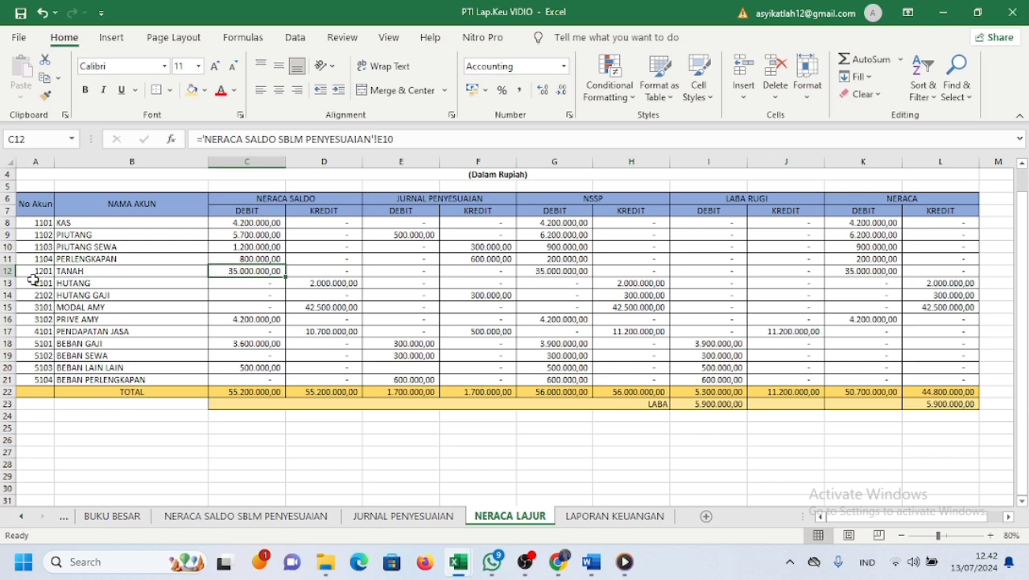
{"action": "left_click_drag", "start_coordinate": [33, 279], "coordinate": [119, 297]}
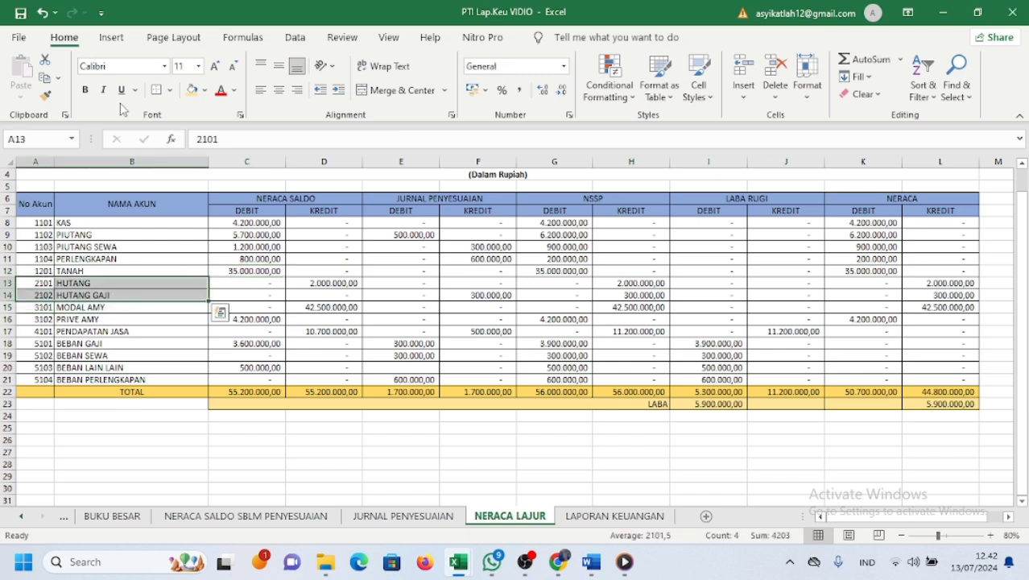
{"action": "left_click", "coordinate": [45, 78]}
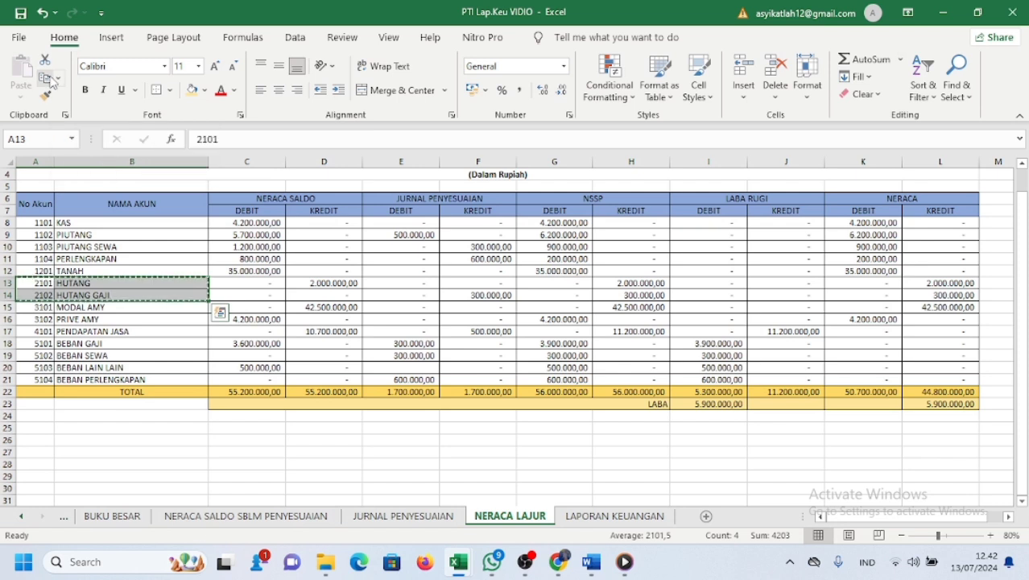
{"action": "left_click", "coordinate": [616, 516]}
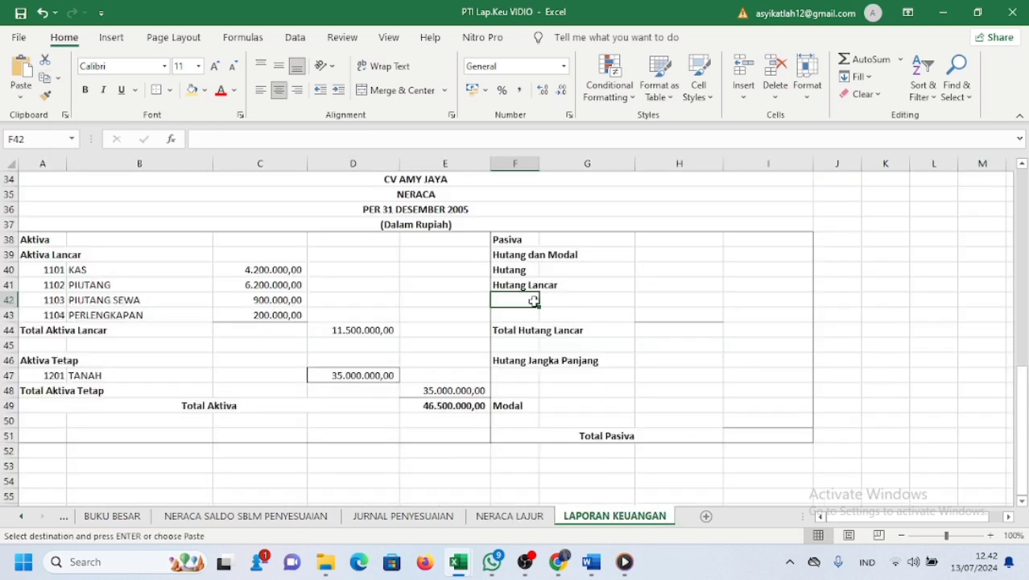
{"action": "left_click", "coordinate": [21, 96]}
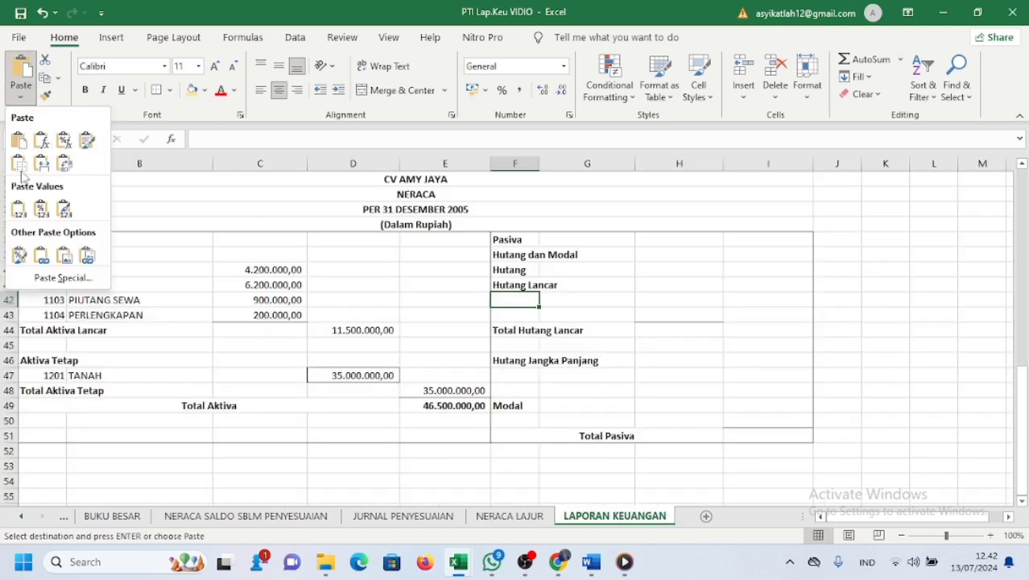
{"action": "left_click", "coordinate": [19, 165]}
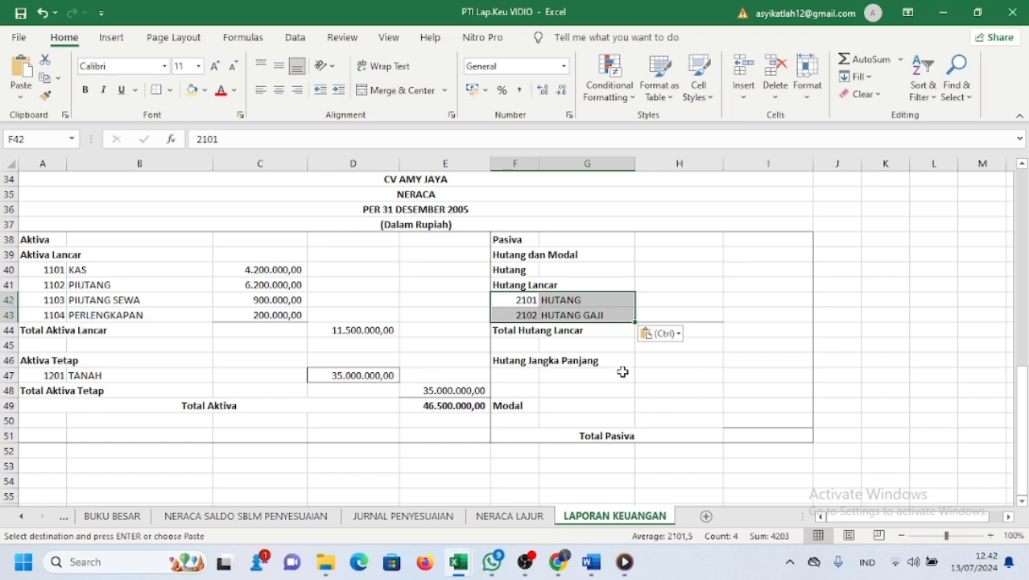
{"action": "left_click", "coordinate": [622, 371]}
- Paste the NERACA credit amounts L13:L14 from the NERACA LAJUR sheet as links into H42:H43 of LAPORAN KEUANGAN
{"action": "left_click", "coordinate": [648, 304]}
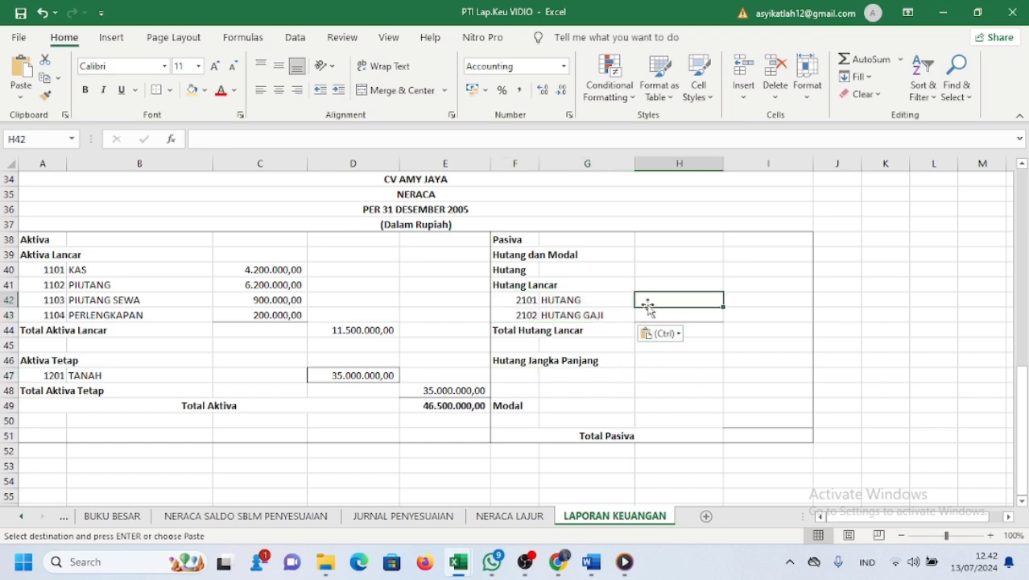
{"action": "left_click", "coordinate": [510, 516]}
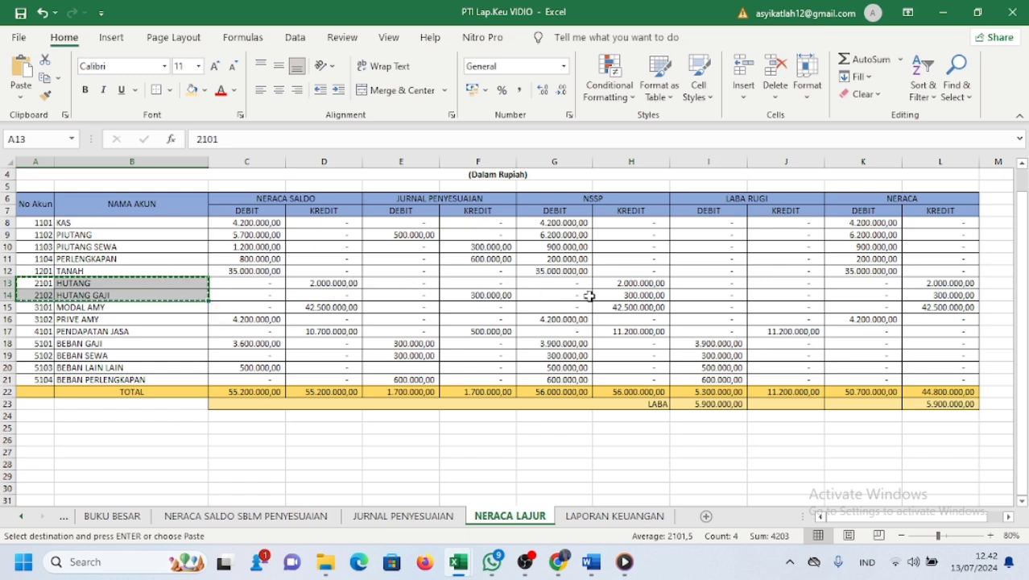
{"action": "left_click", "coordinate": [930, 284]}
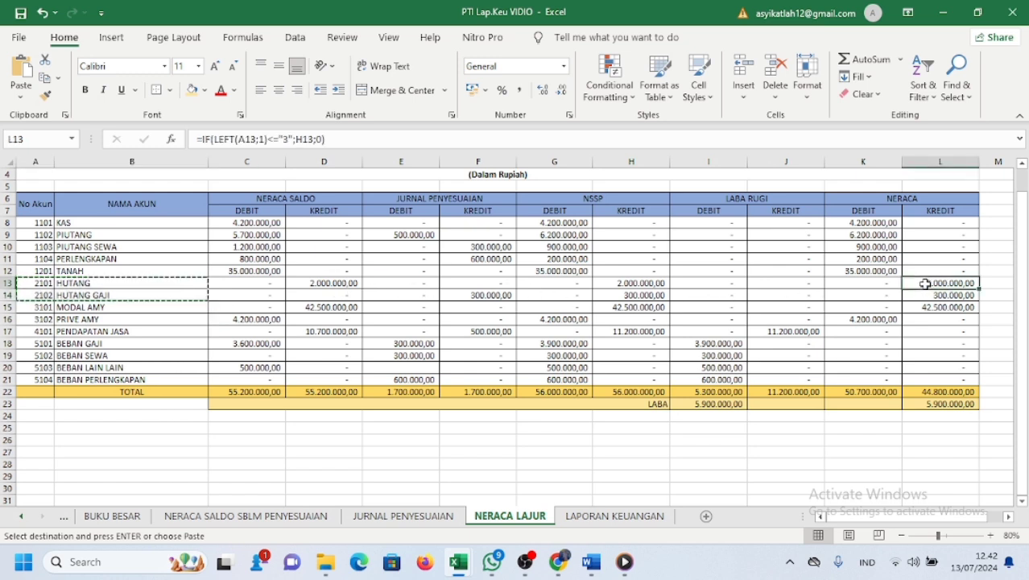
{"action": "left_click_drag", "start_coordinate": [926, 284], "coordinate": [926, 295]}
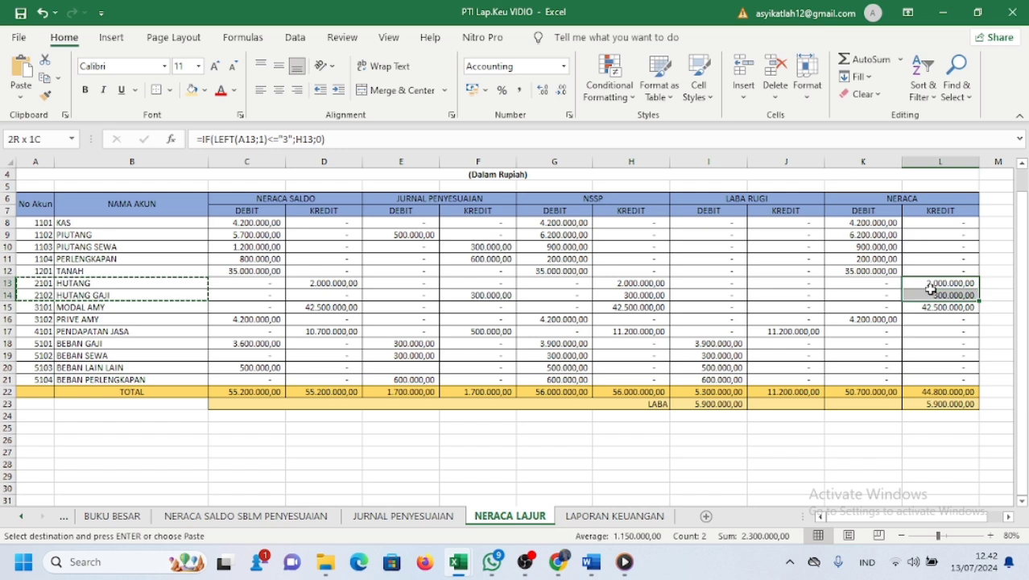
{"action": "left_click", "coordinate": [47, 78]}
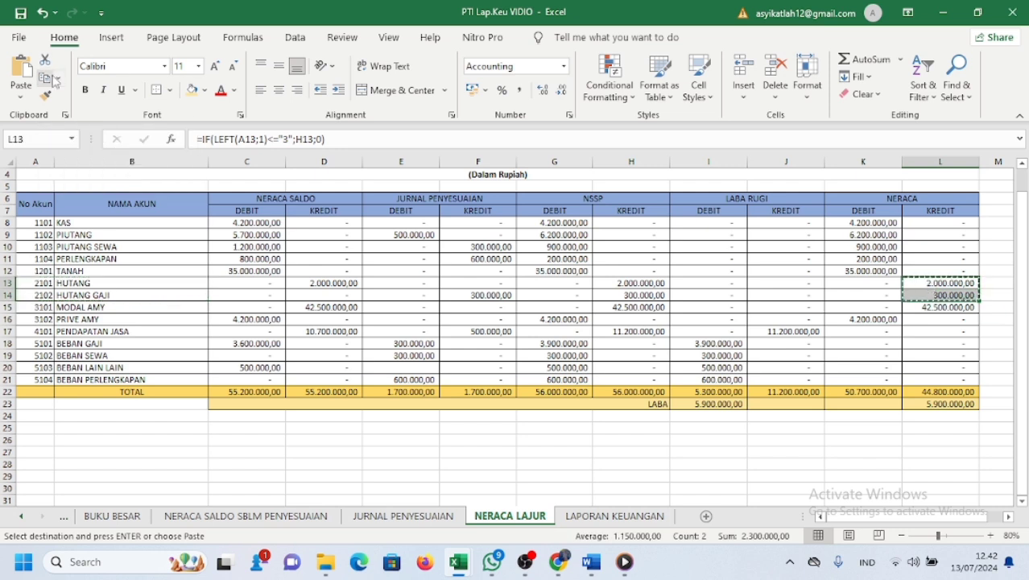
{"action": "left_click", "coordinate": [608, 516]}
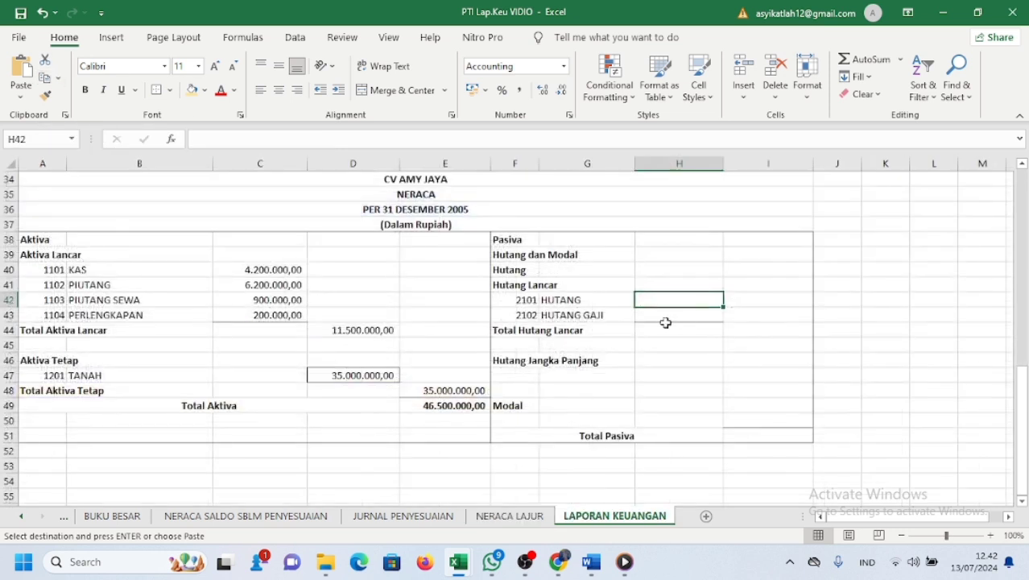
{"action": "left_click", "coordinate": [26, 88]}
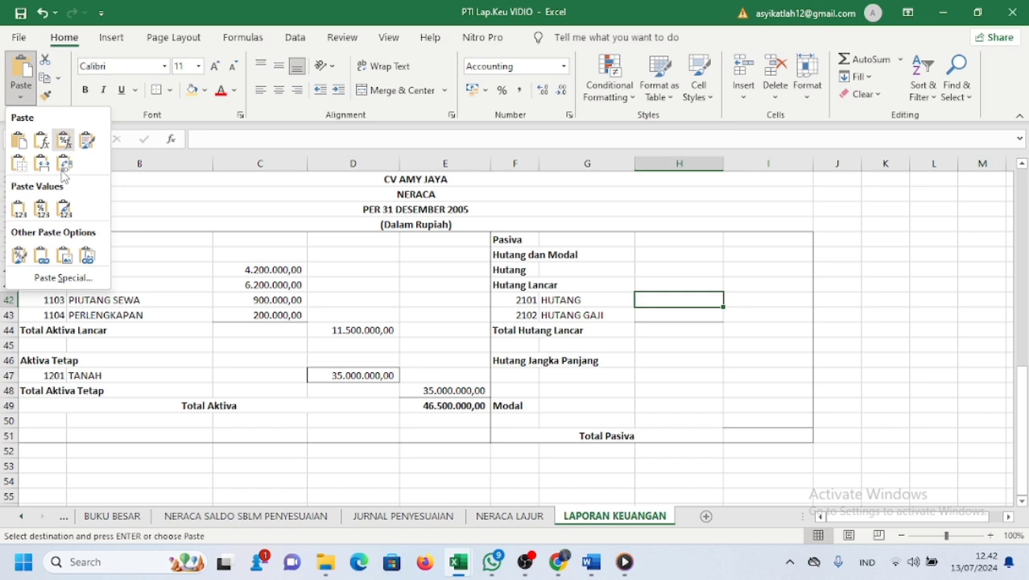
{"action": "left_click", "coordinate": [43, 256]}
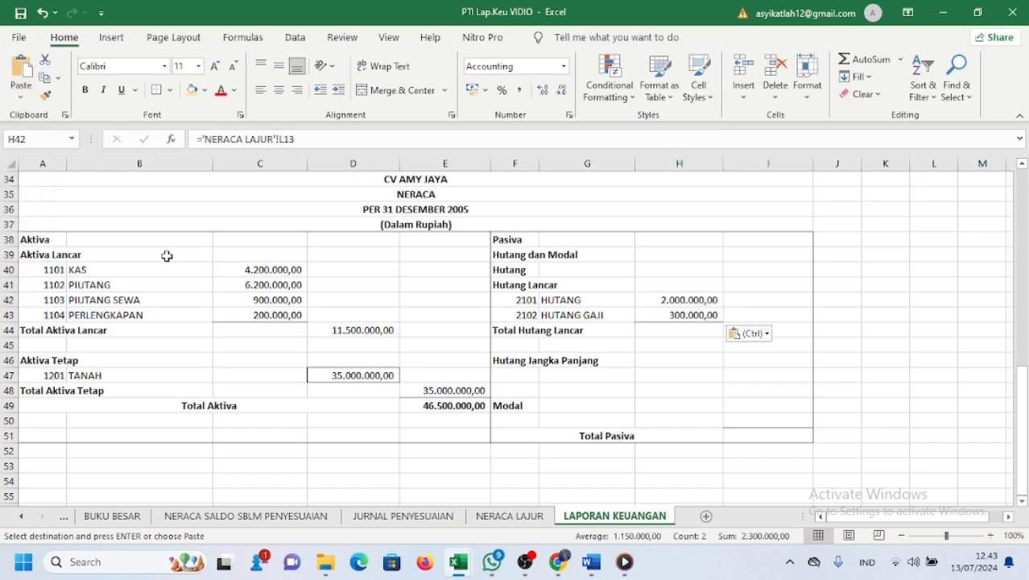
- Calculate Total Hutang Lancar in I44 as the SUM of the hutang amounts in H42:H43
{"action": "left_click", "coordinate": [793, 335]}
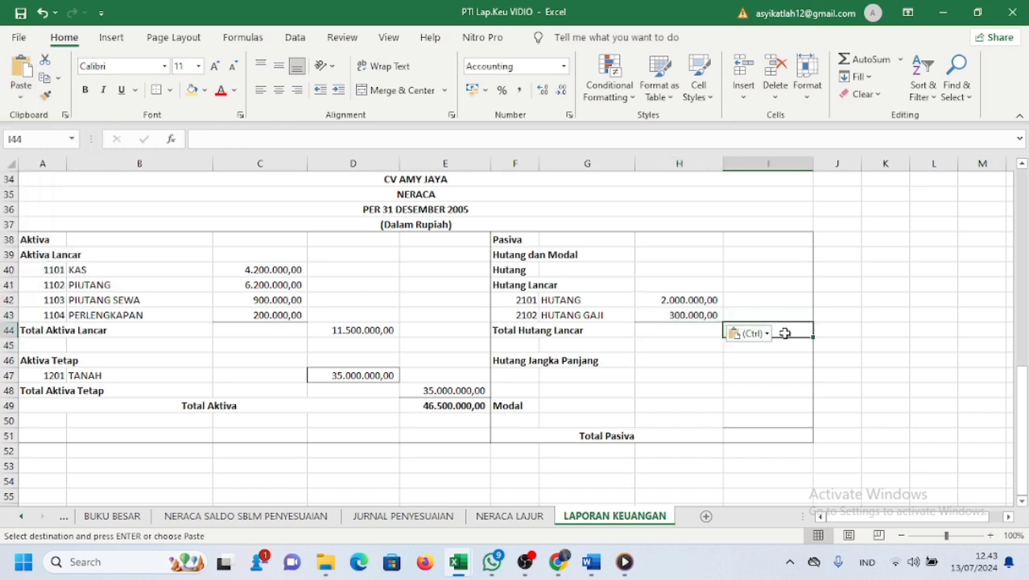
{"action": "double_click", "coordinate": [785, 333]}
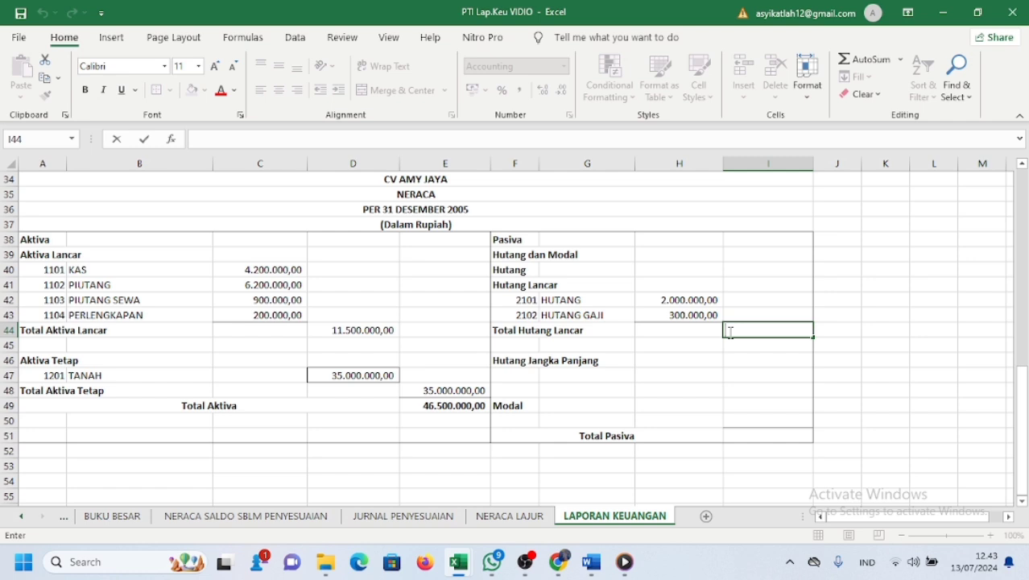
{"action": "type", "text": "="}
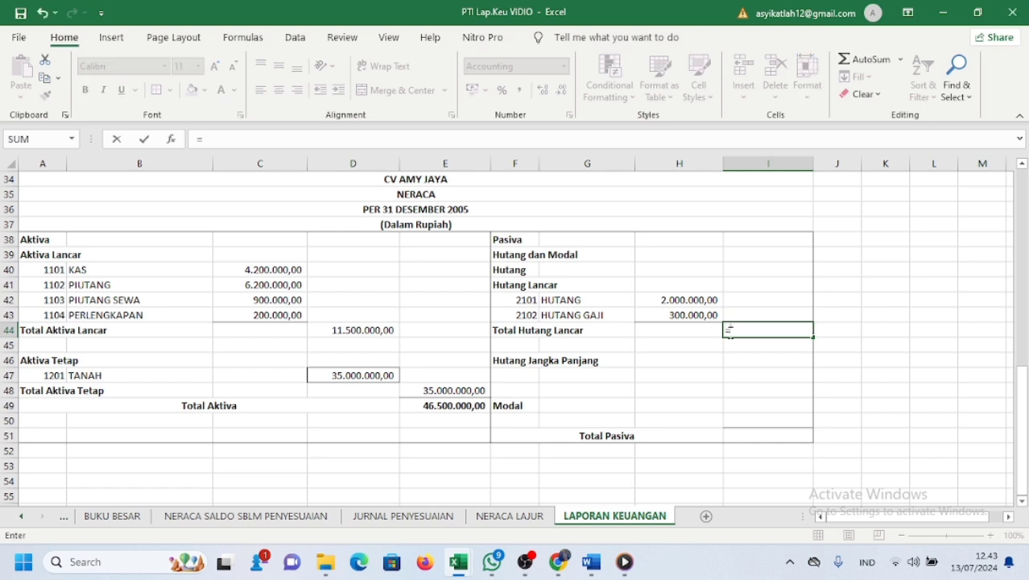
{"action": "type", "text": "su"}
{"action": "key", "text": "Down"}
{"action": "key", "text": "Down"}
{"action": "key", "text": "Tab"}
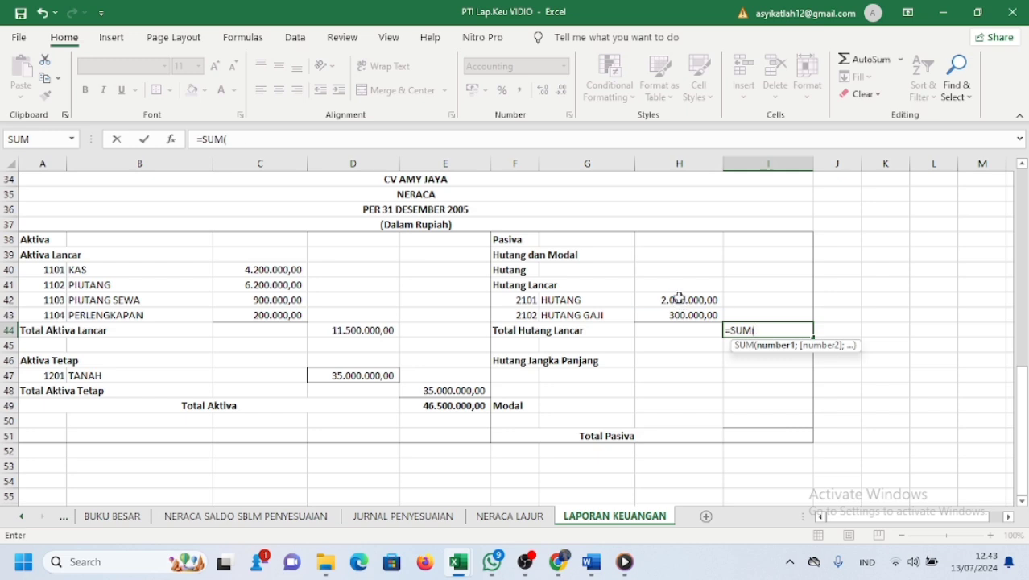
{"action": "left_click_drag", "start_coordinate": [679, 298], "coordinate": [683, 319]}
{"action": "key", "text": "Return"}
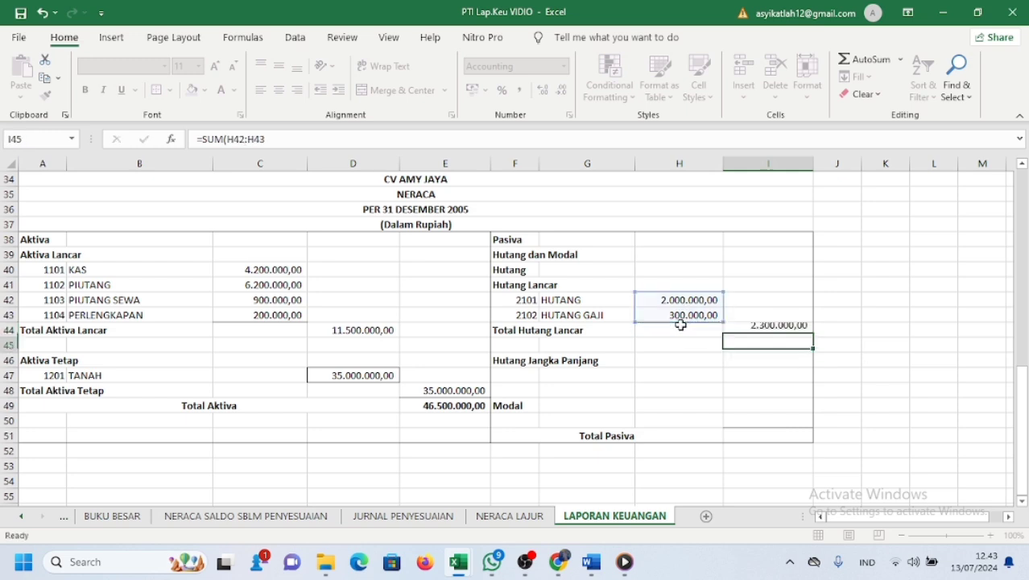
{"action": "key", "text": "Return"}
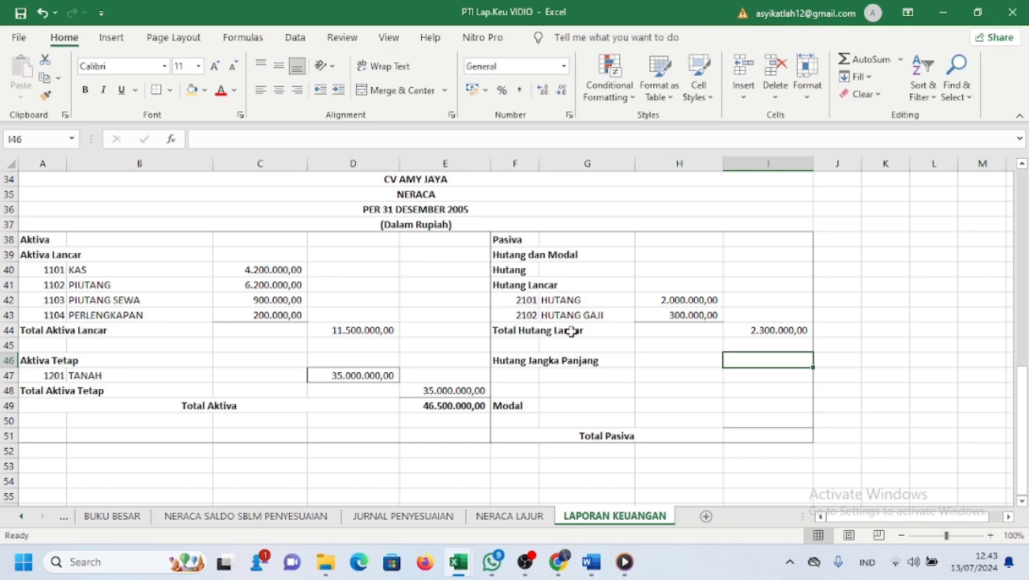
- Copy the MODAL AMY account number and name from NERACA LAJUR A15:B15 to F50 under Modal on LAPORAN KEUANGAN, pasting without borders
{"action": "left_click", "coordinate": [524, 417]}
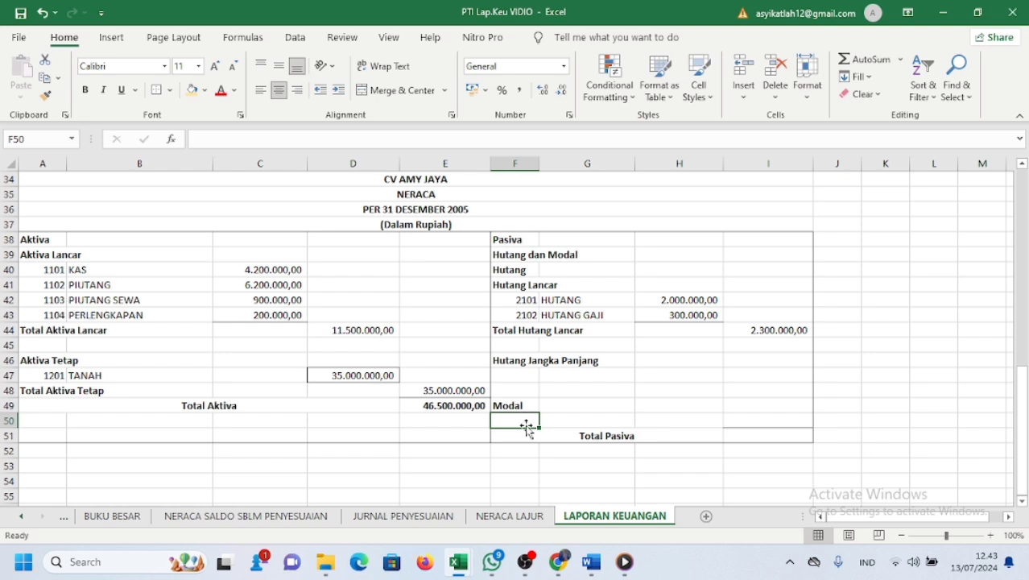
{"action": "scroll", "coordinate": [613, 358], "scroll_direction": "up", "scroll_amount": 1}
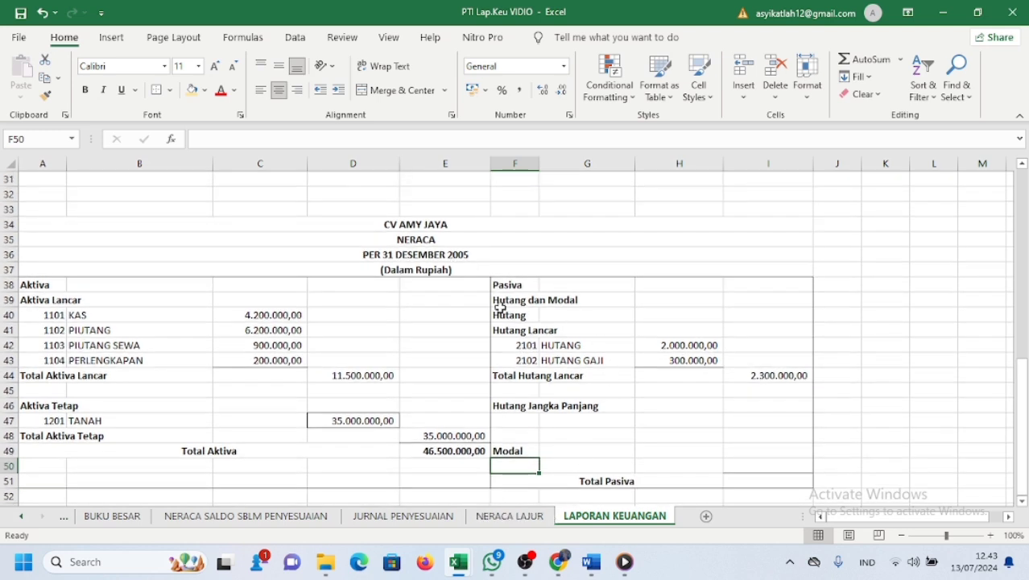
{"action": "scroll", "coordinate": [496, 303], "scroll_direction": "up", "scroll_amount": 4}
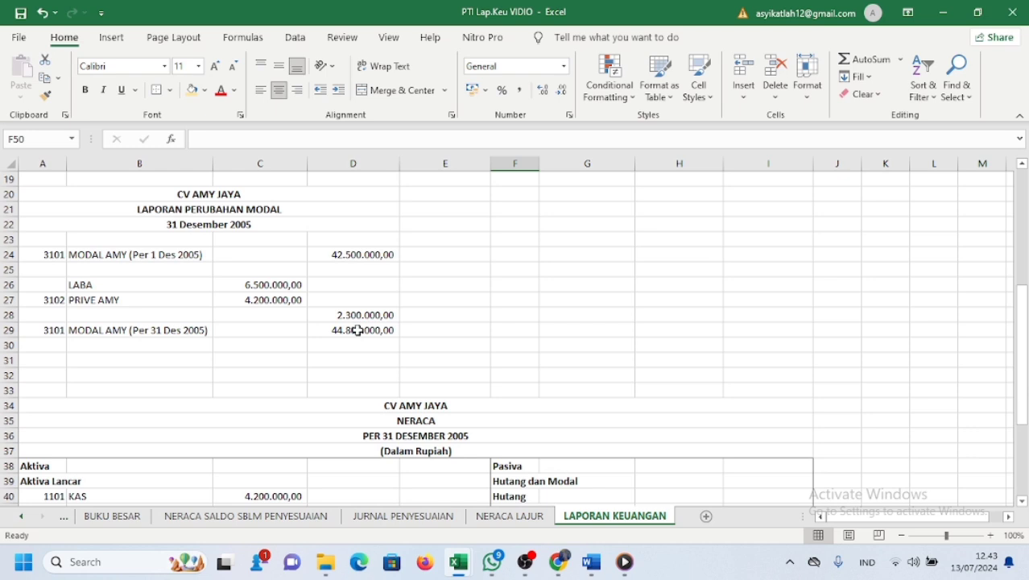
{"action": "left_click", "coordinate": [357, 330]}
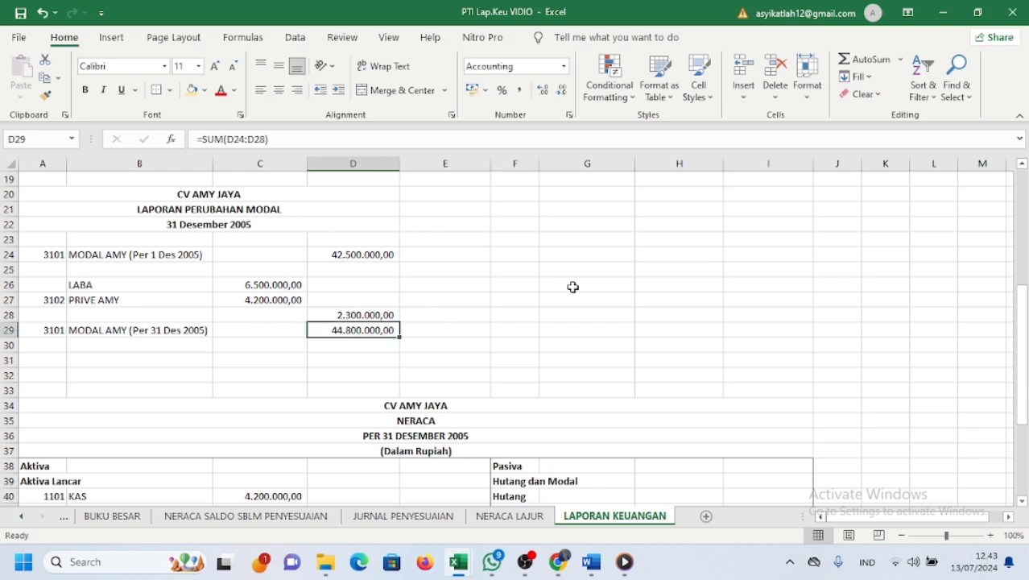
{"action": "scroll", "coordinate": [568, 284], "scroll_direction": "down", "scroll_amount": 1}
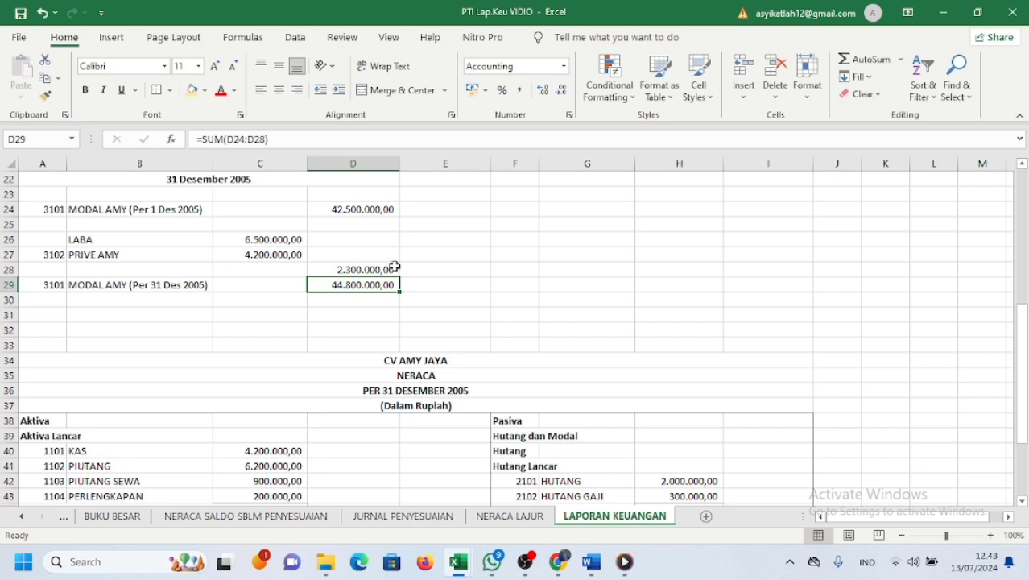
{"action": "scroll", "coordinate": [578, 343], "scroll_direction": "down", "scroll_amount": 1}
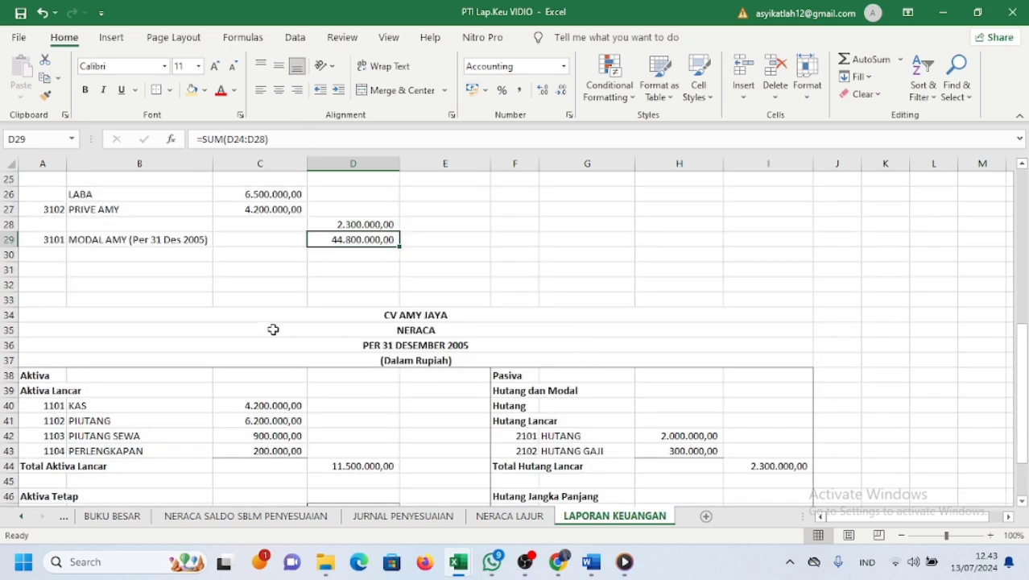
{"action": "left_click", "coordinate": [515, 516]}
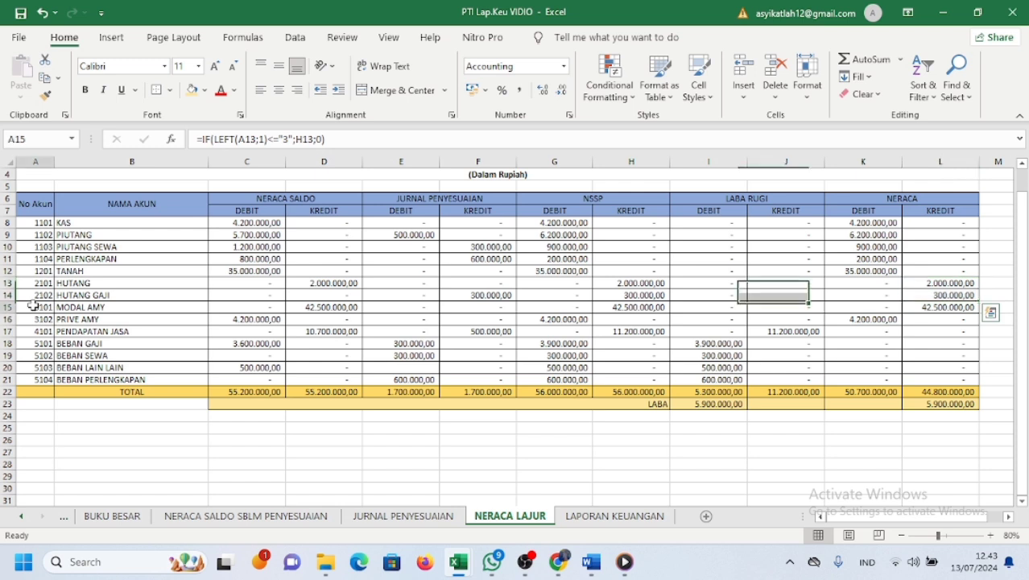
{"action": "left_click_drag", "start_coordinate": [32, 306], "coordinate": [109, 307]}
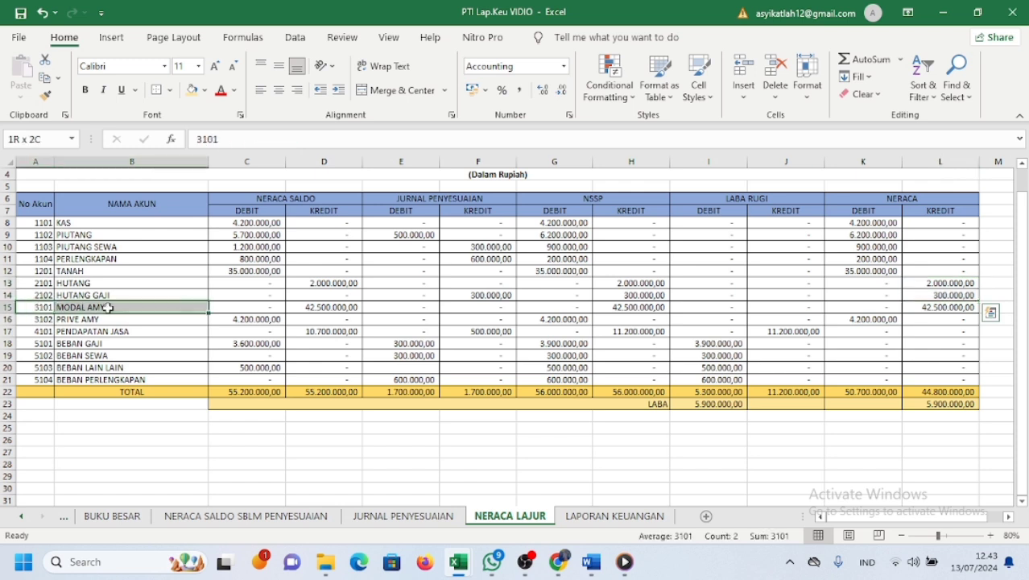
{"action": "left_click", "coordinate": [45, 77]}
{"action": "left_click", "coordinate": [656, 516]}
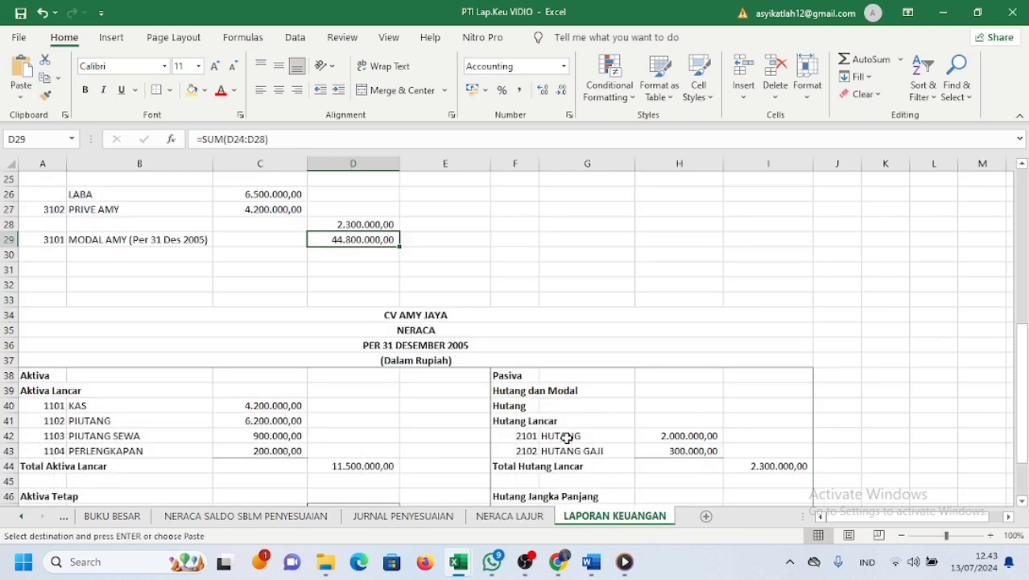
{"action": "scroll", "coordinate": [567, 426], "scroll_direction": "down", "scroll_amount": 4}
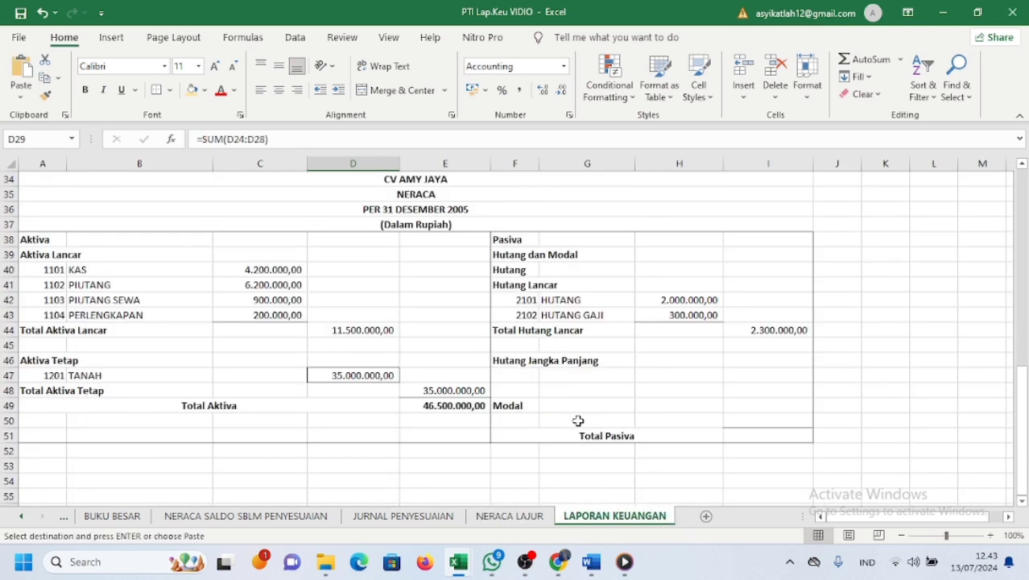
{"action": "left_click", "coordinate": [517, 418]}
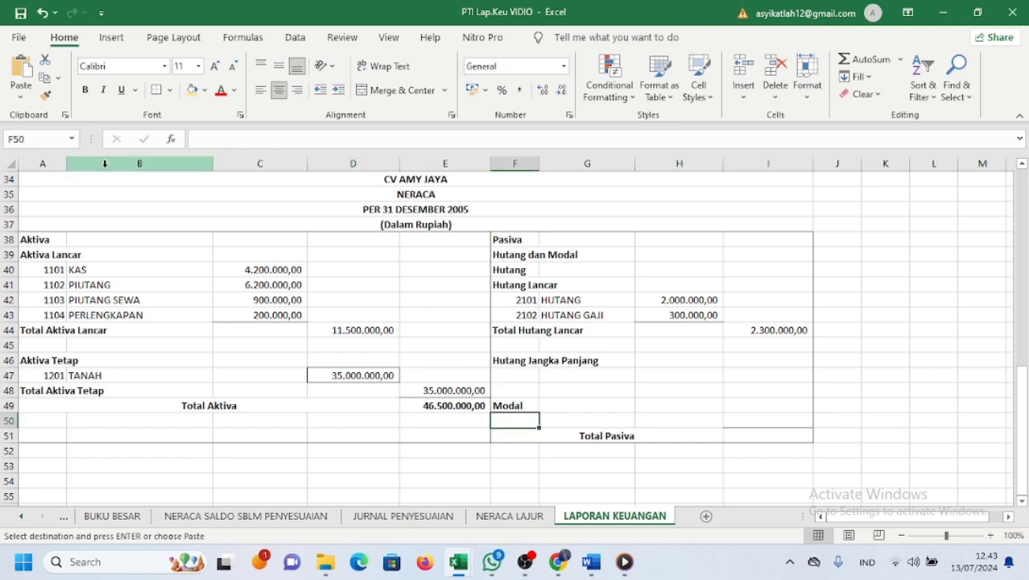
{"action": "left_click", "coordinate": [33, 93]}
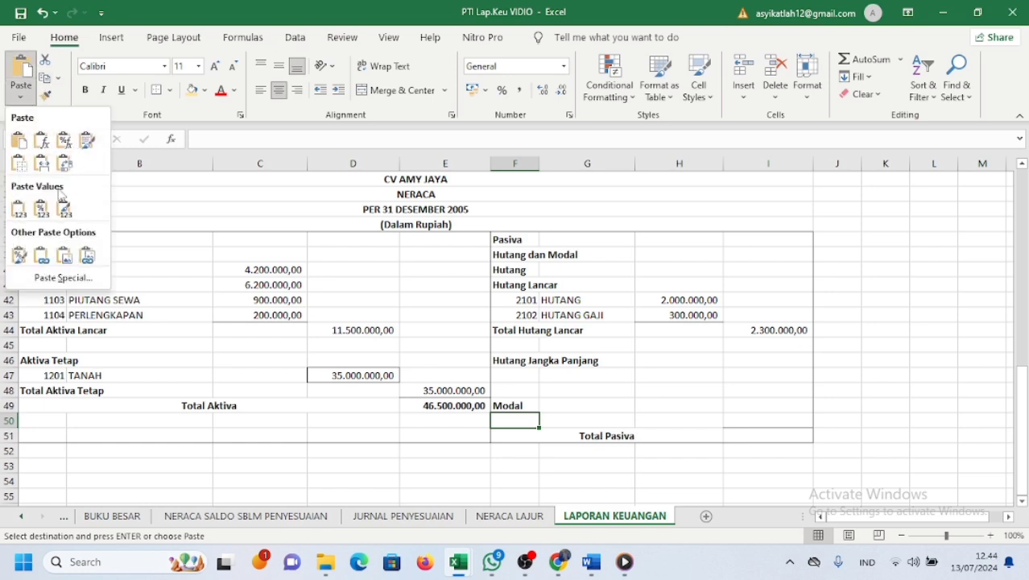
{"action": "left_click", "coordinate": [20, 163]}
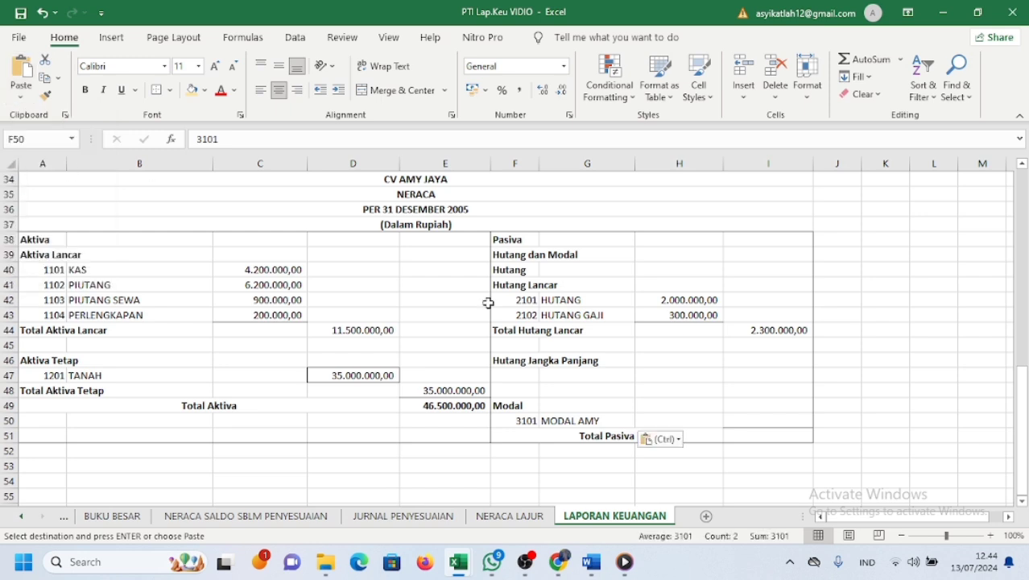
- Correct the TOTAL BEBAN formula in D13 of the LAPORAN LABA RUGI so it sums C9:C12, including BEBAN PERLENGKAPAN
{"action": "left_click", "coordinate": [754, 424]}
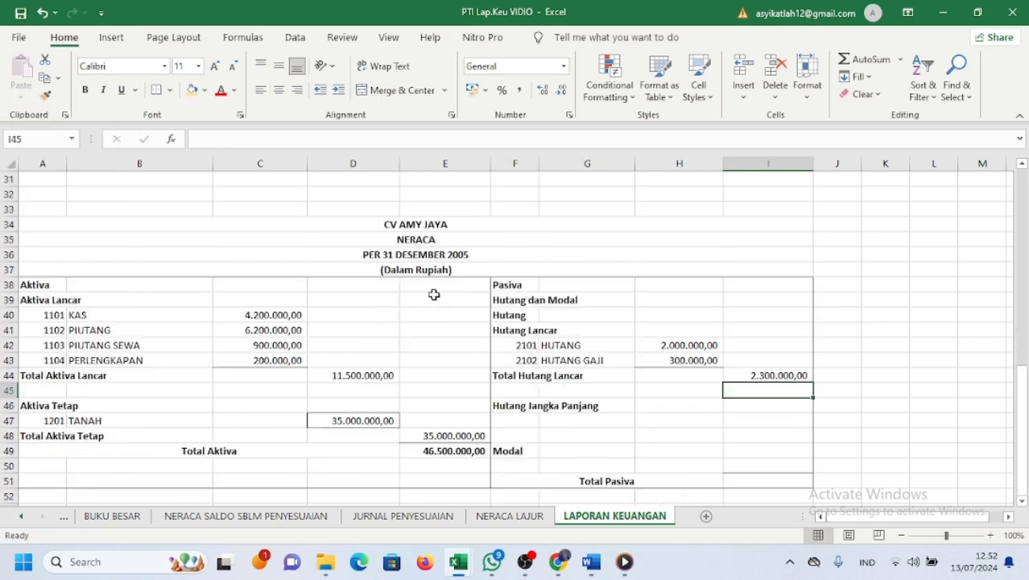
{"action": "scroll", "coordinate": [434, 295], "scroll_direction": "up", "scroll_amount": 10}
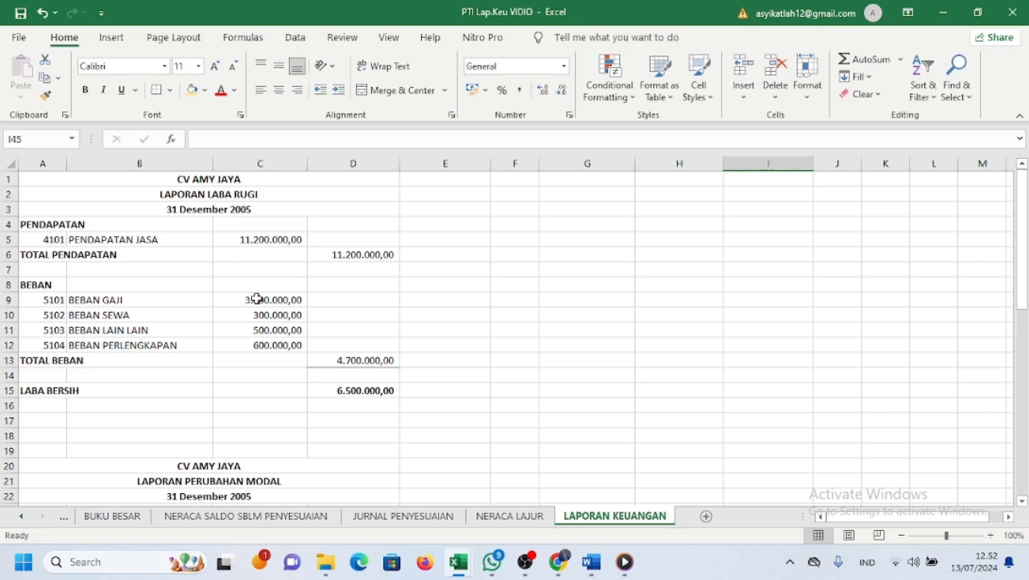
{"action": "left_click", "coordinate": [374, 355]}
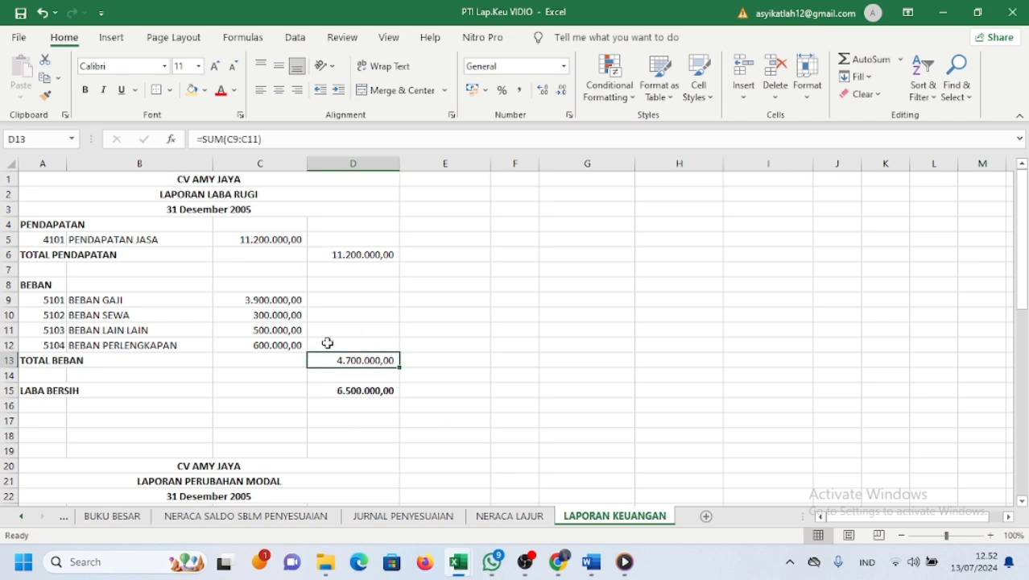
{"action": "double_click", "coordinate": [368, 357]}
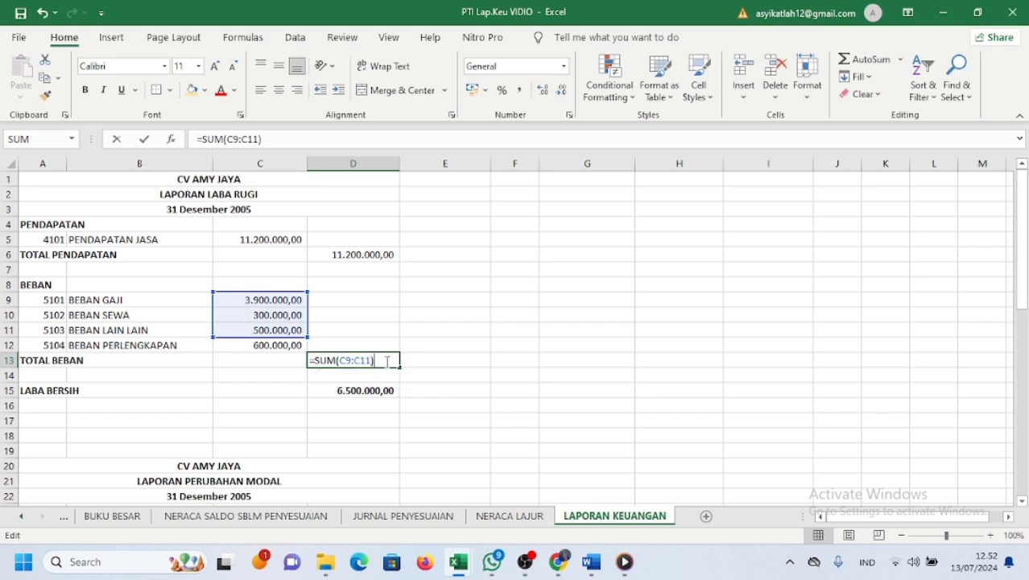
{"action": "key", "text": "BackSpace"}
{"action": "key", "text": "BackSpace"}
{"action": "key", "text": "BackSpace"}
{"action": "key", "text": "BackSpace"}
{"action": "key", "text": "BackSpace"}
{"action": "key", "text": "BackSpace"}
{"action": "key", "text": "BackSpace"}
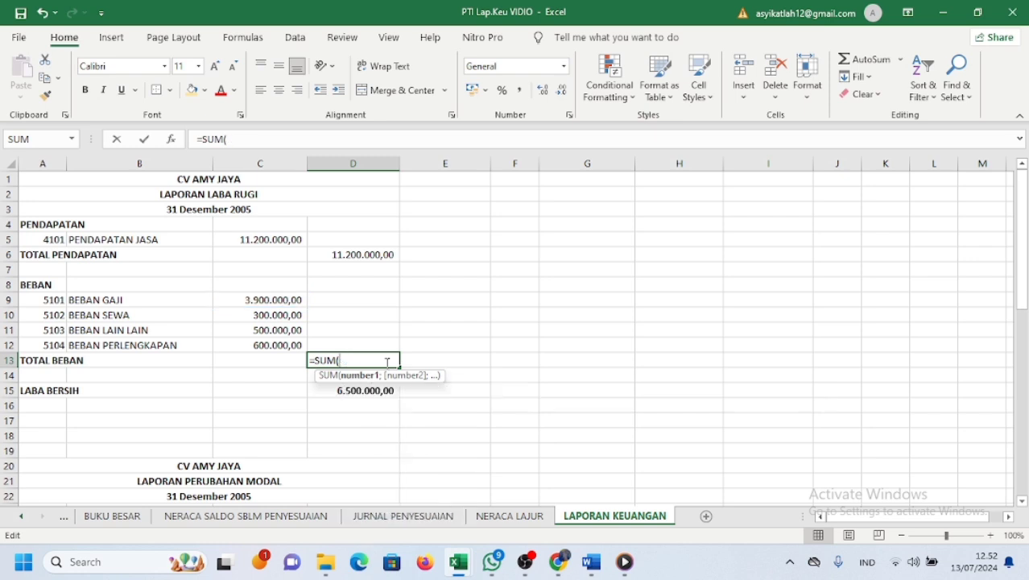
{"action": "left_click_drag", "start_coordinate": [247, 295], "coordinate": [255, 339]}
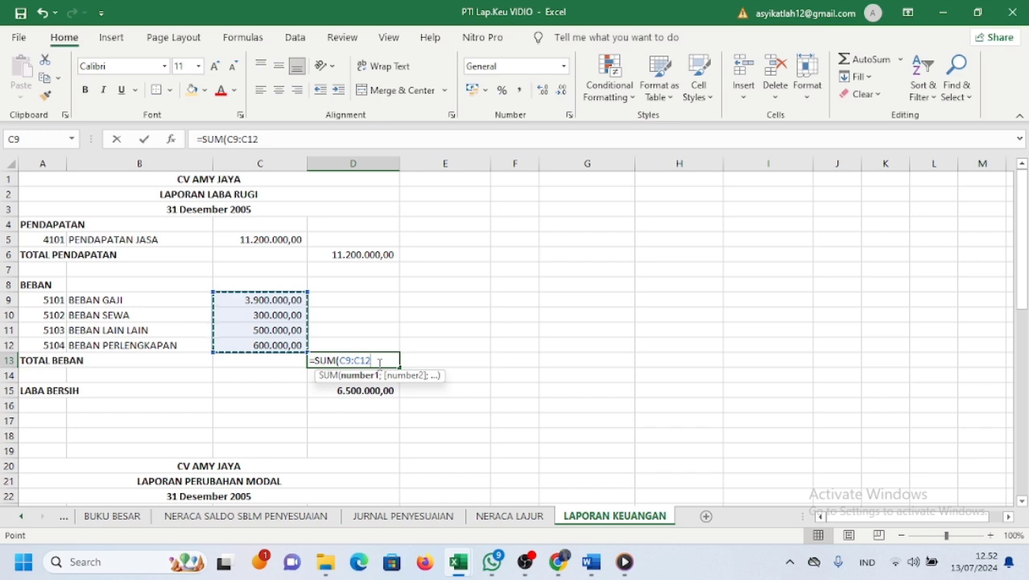
{"action": "key", "text": "Return"}
- Enter the 31 December closing capital from D29, 44.200.000,00, as the MODAL AMY amount in I50 of the NERACA
{"action": "scroll", "coordinate": [412, 353], "scroll_direction": "down", "scroll_amount": 3}
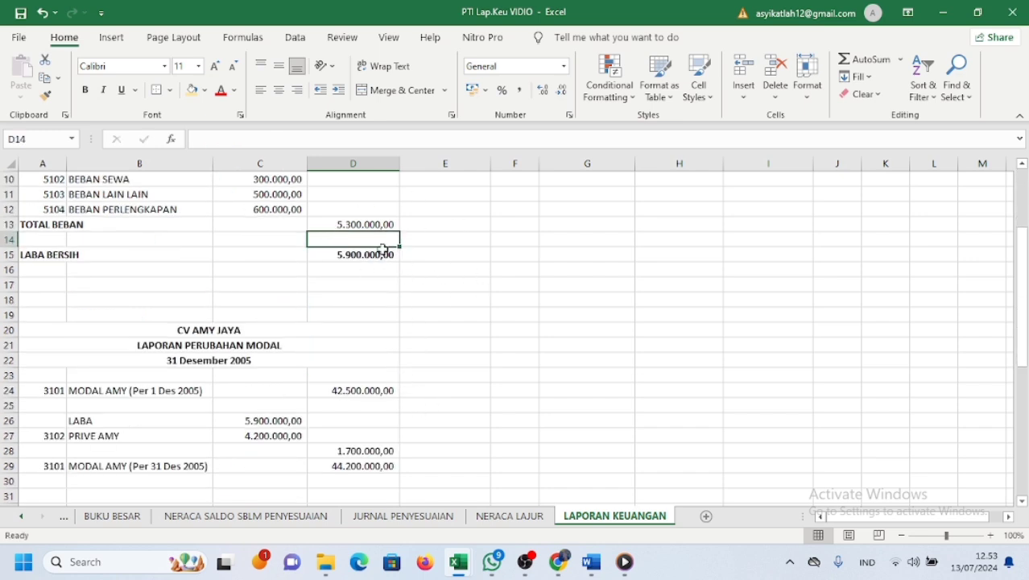
{"action": "scroll", "coordinate": [342, 225], "scroll_direction": "down", "scroll_amount": 3}
{"action": "scroll", "coordinate": [345, 226], "scroll_direction": "up", "scroll_amount": 3}
{"action": "scroll", "coordinate": [345, 263], "scroll_direction": "down", "scroll_amount": 5}
{"action": "scroll", "coordinate": [347, 320], "scroll_direction": "up", "scroll_amount": 3}
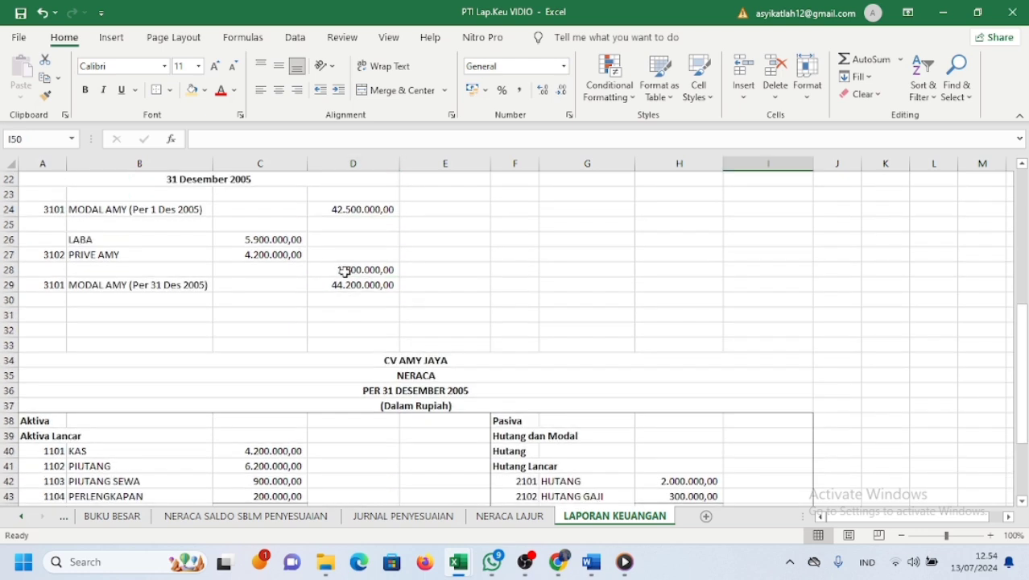
{"action": "left_click", "coordinate": [354, 329]}
{"action": "scroll", "coordinate": [388, 283], "scroll_direction": "down", "scroll_amount": 3}
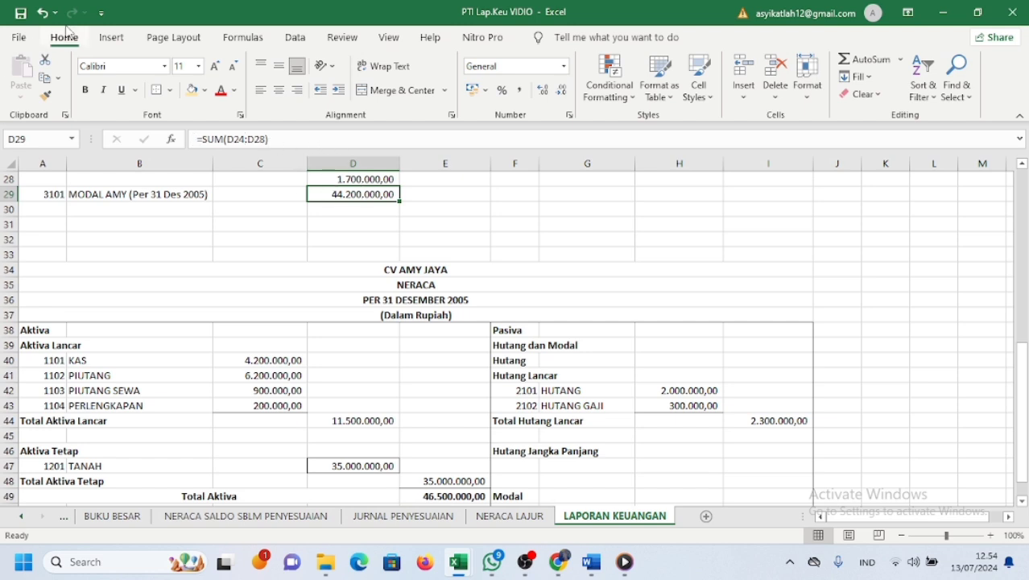
{"action": "scroll", "coordinate": [576, 329], "scroll_direction": "down", "scroll_amount": 3}
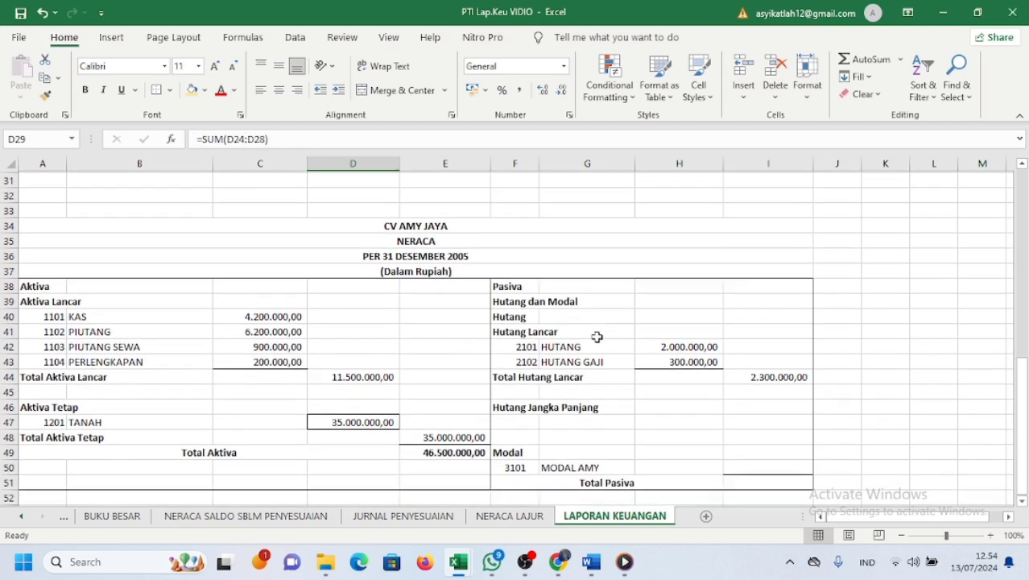
{"action": "left_click", "coordinate": [728, 374]}
{"action": "type", "text": "44.200.000,00"}
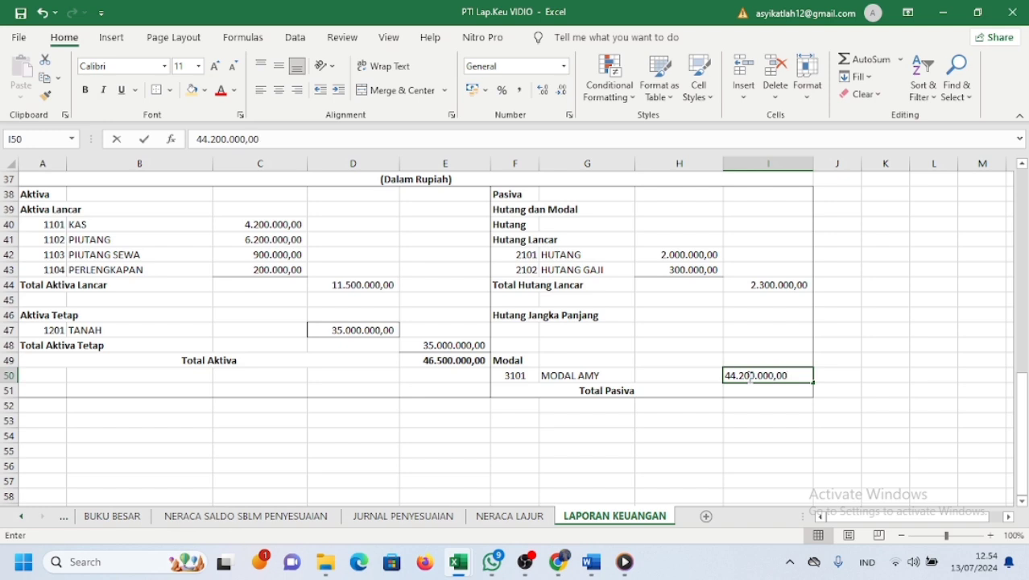
{"action": "key", "text": "Return"}
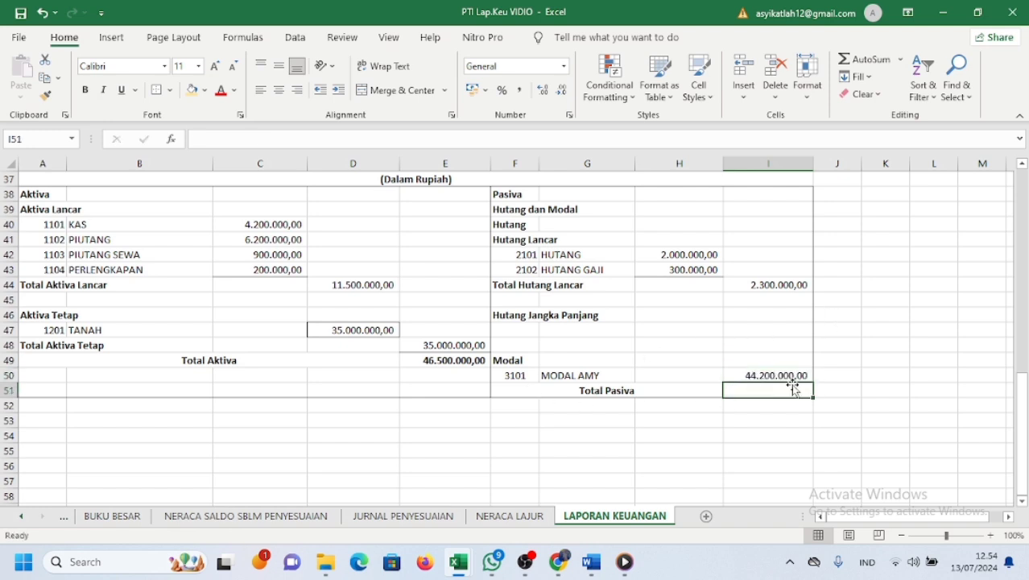
- Calculate Total Pasiva in I51 by adding Total Hutang Lancar and MODAL AMY with the formula =I44+I50
{"action": "left_click", "coordinate": [696, 405]}
{"action": "left_click", "coordinate": [765, 394]}
{"action": "type", "text": "="}
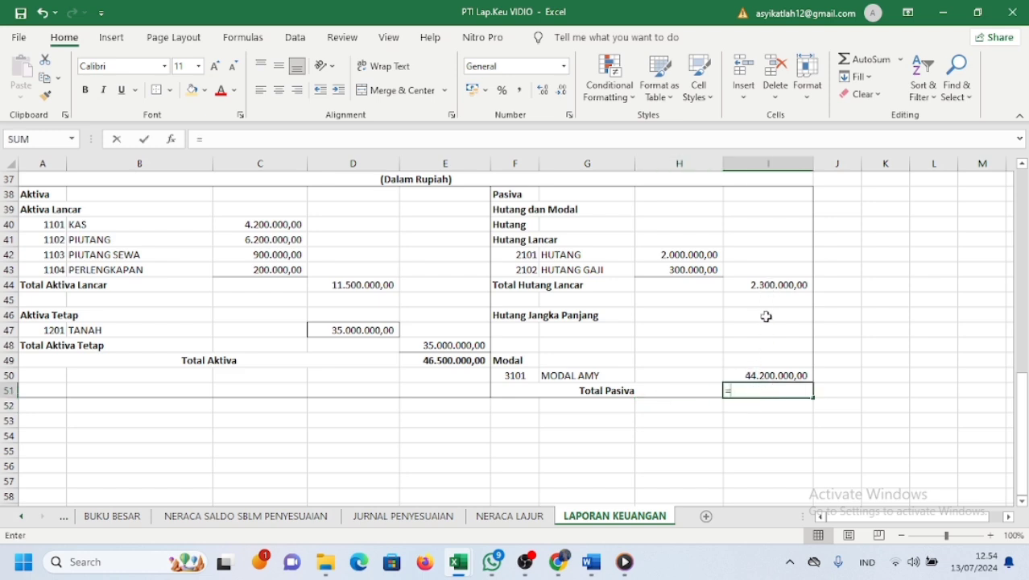
{"action": "left_click", "coordinate": [778, 284]}
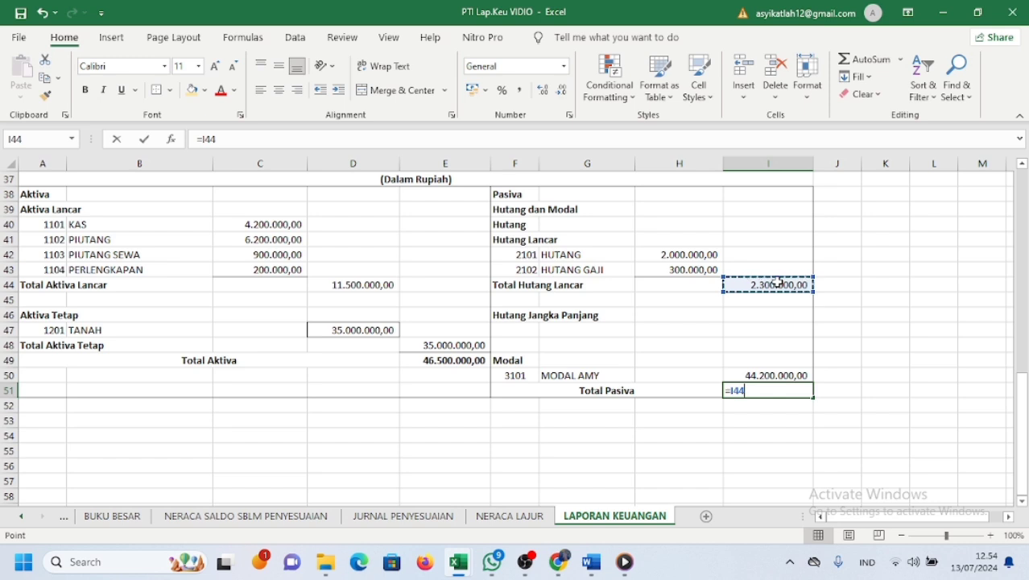
{"action": "type", "text": "+"}
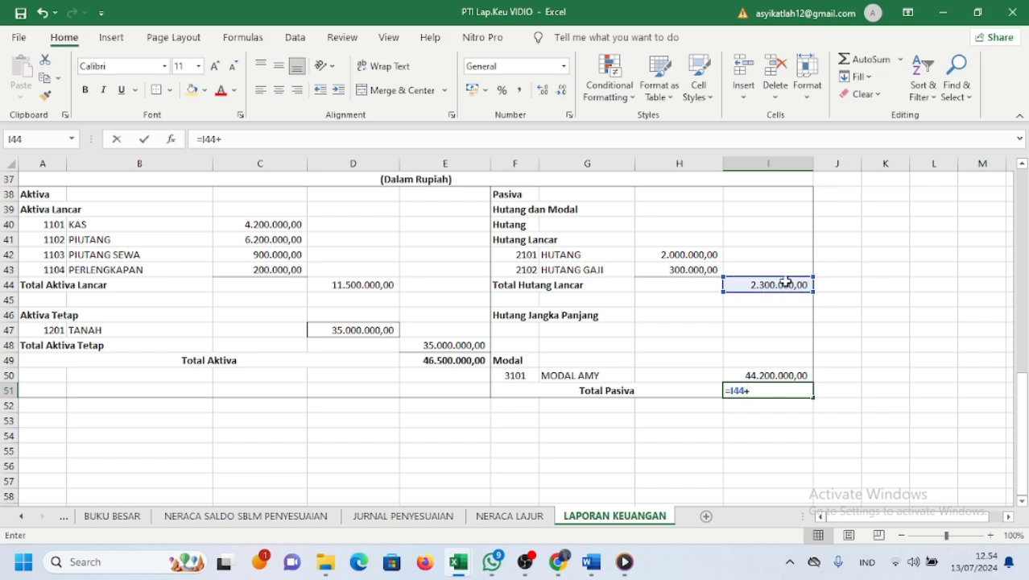
{"action": "left_click", "coordinate": [773, 375]}
{"action": "key", "text": "Return"}
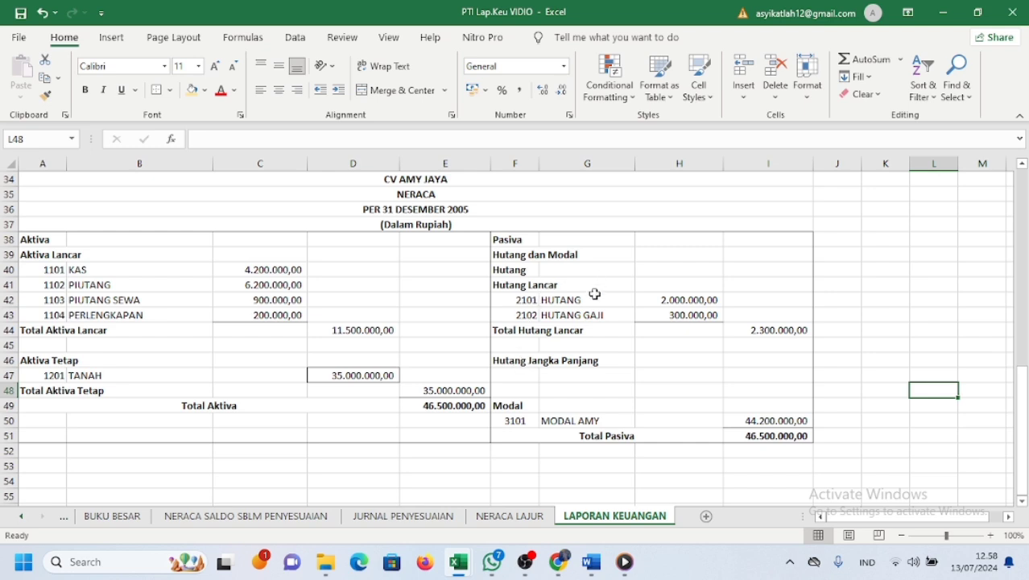
- Delete the Hutang Jangka Panjang heading in F46 and move the Modal and Total Pasiva block F49:I51 up to F46:I48
{"action": "left_click", "coordinate": [507, 358]}
{"action": "key", "text": "Delete"}
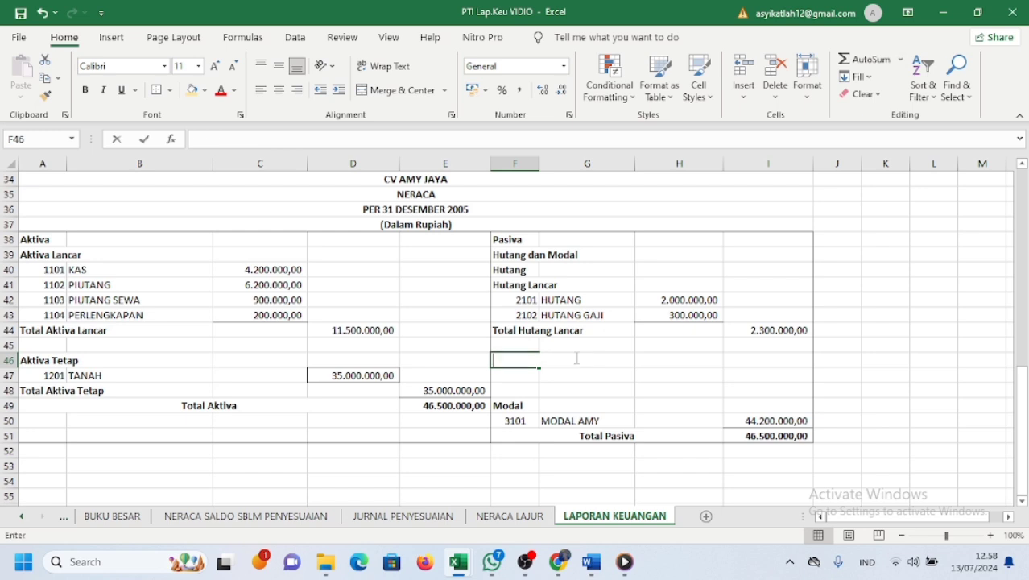
{"action": "left_click", "coordinate": [518, 404]}
{"action": "left_click_drag", "start_coordinate": [510, 405], "coordinate": [786, 445]}
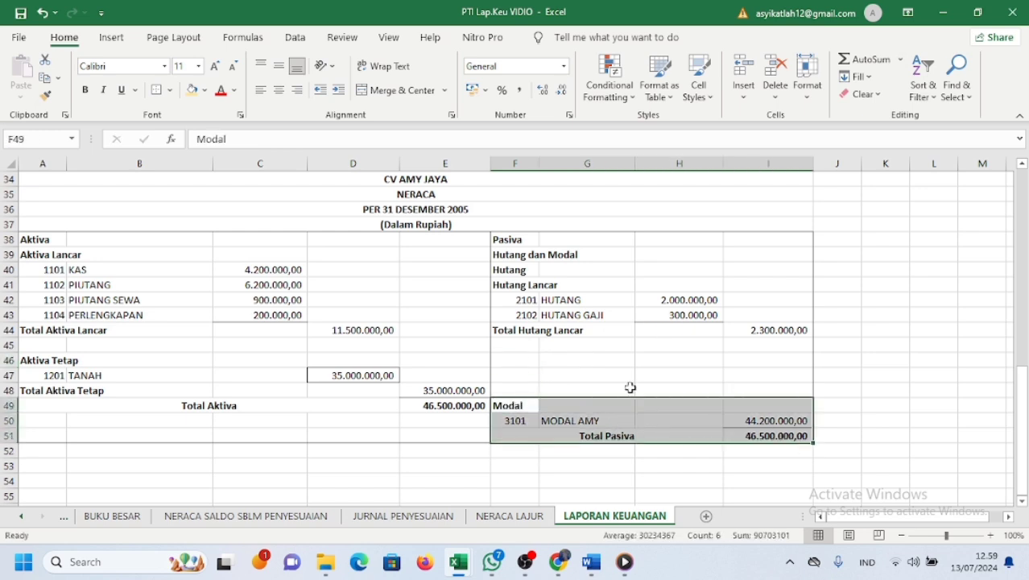
{"action": "left_click_drag", "start_coordinate": [670, 444], "coordinate": [670, 392]}
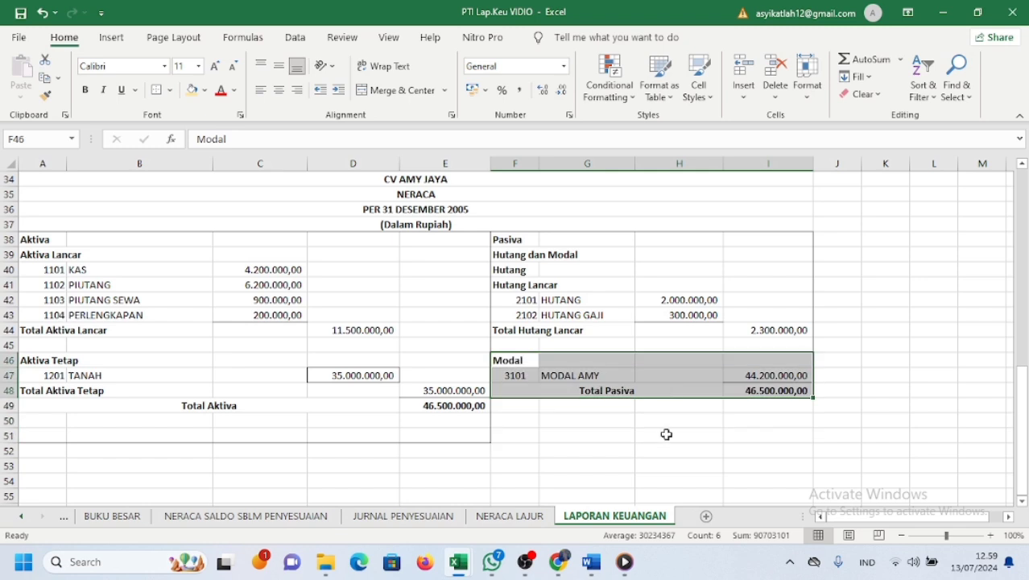
{"action": "left_click", "coordinate": [667, 434]}
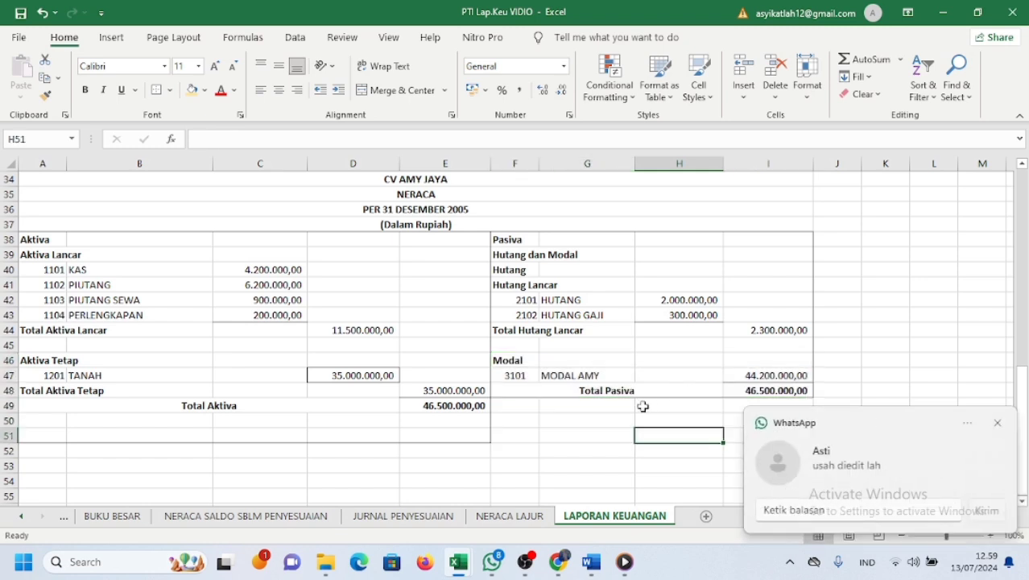